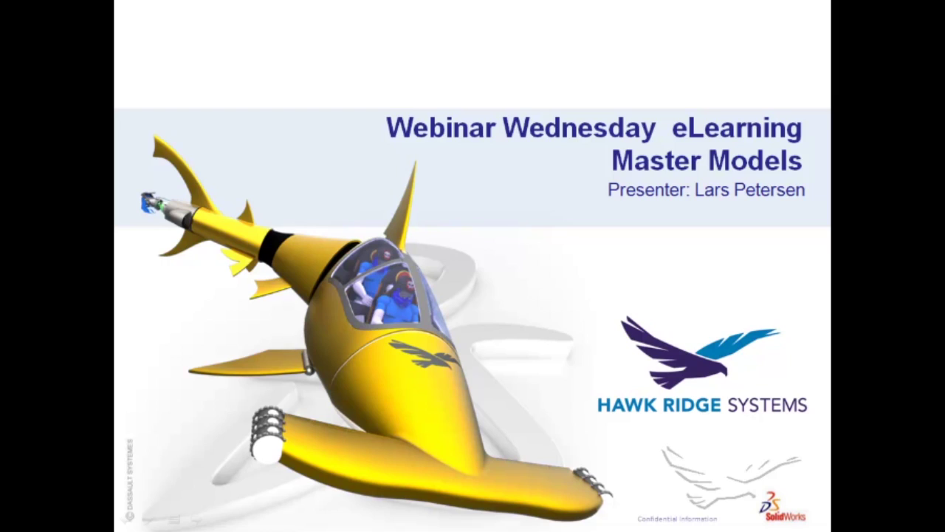
# - Advance the slideshow to the 'Master Model : The Concept' slide and bring up the window switcher
pyautogui.click(552, 196)
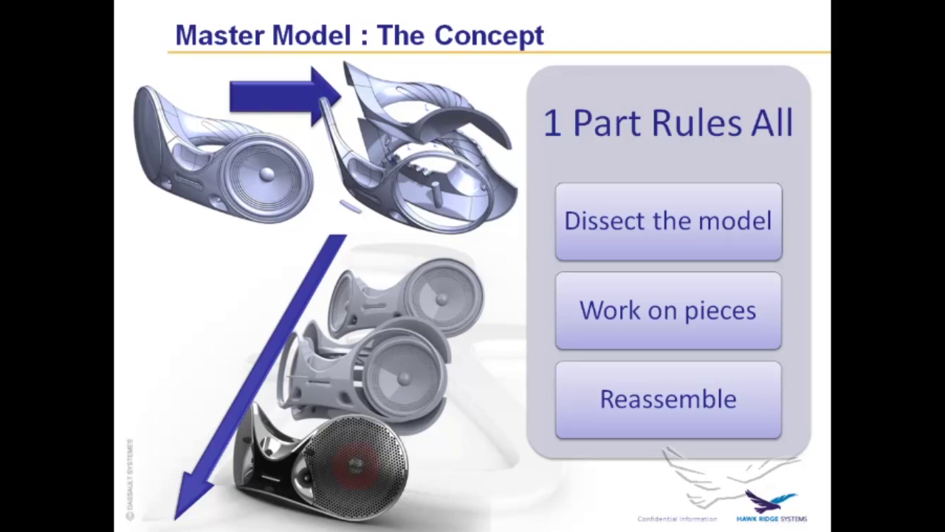
pyautogui.hotkey('alt', 'Tab')
# - Zoom into the rc-shark and Pics_Dolphin_Submarine photos in Photo Viewer, then close it
pyautogui.hotkey('alt', 'Tab')
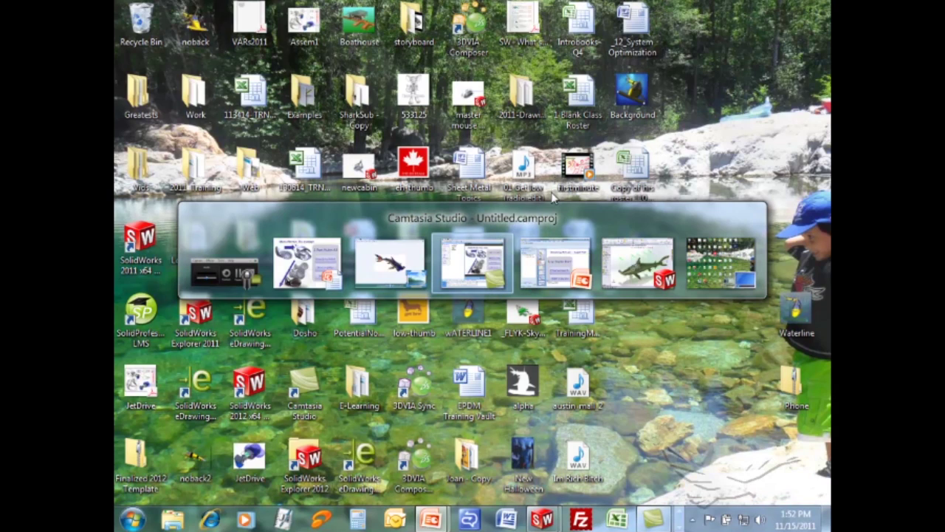
pyautogui.hotkey('alt', 'Tab')
pyautogui.hotkey('alt', 'Tab')
pyautogui.hotkey('alt', 'Tab')
pyautogui.hotkey('alt', 'Tab')
pyautogui.hotkey('alt', 'Tab')
pyautogui.hotkey('alt', 'Tab')
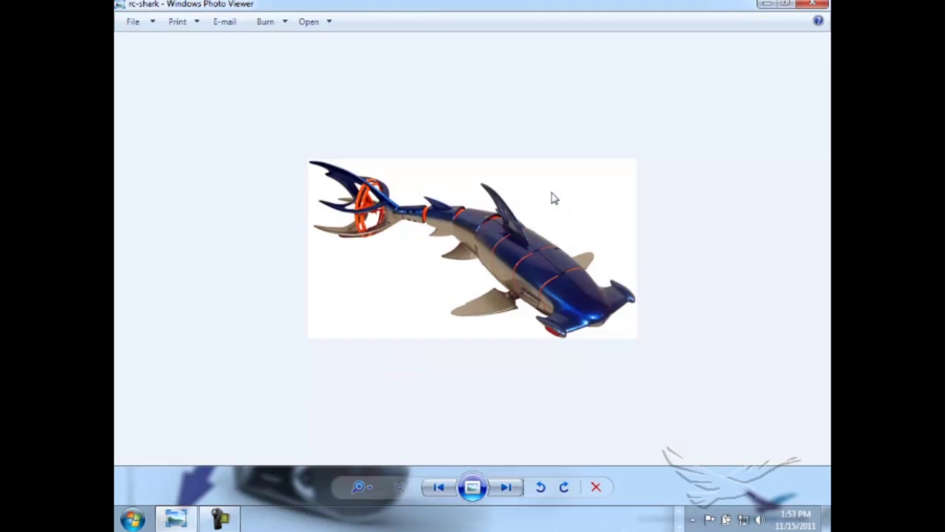
pyautogui.scroll(3, 554, 198)
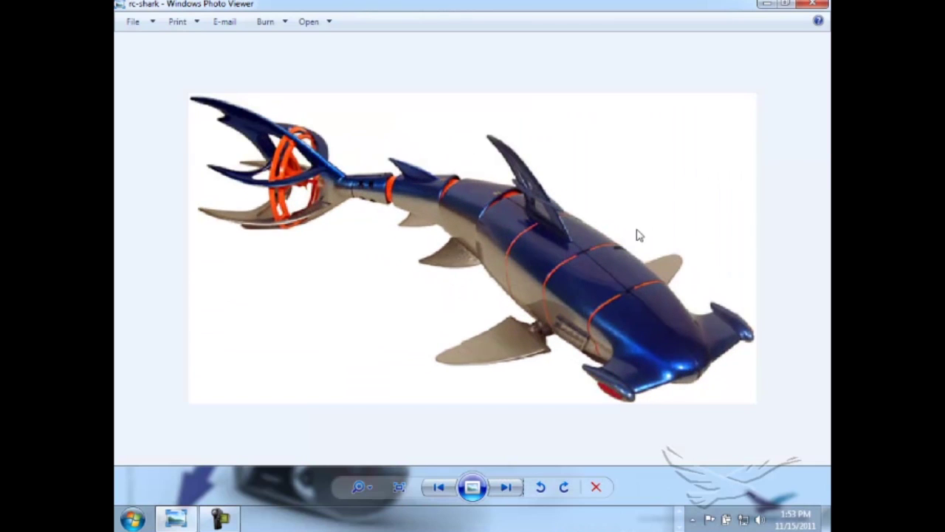
pyautogui.click(668, 526)
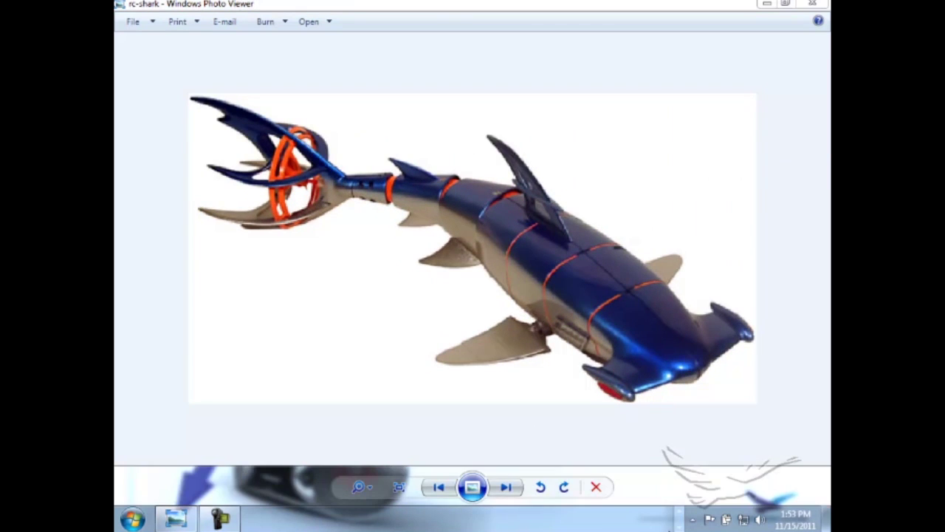
pyautogui.click(438, 487)
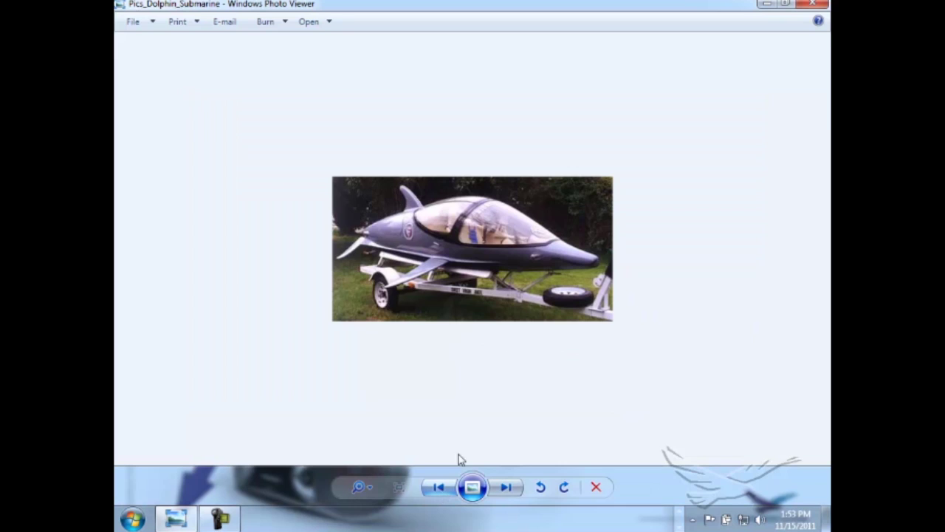
pyautogui.scroll(2, 559, 275)
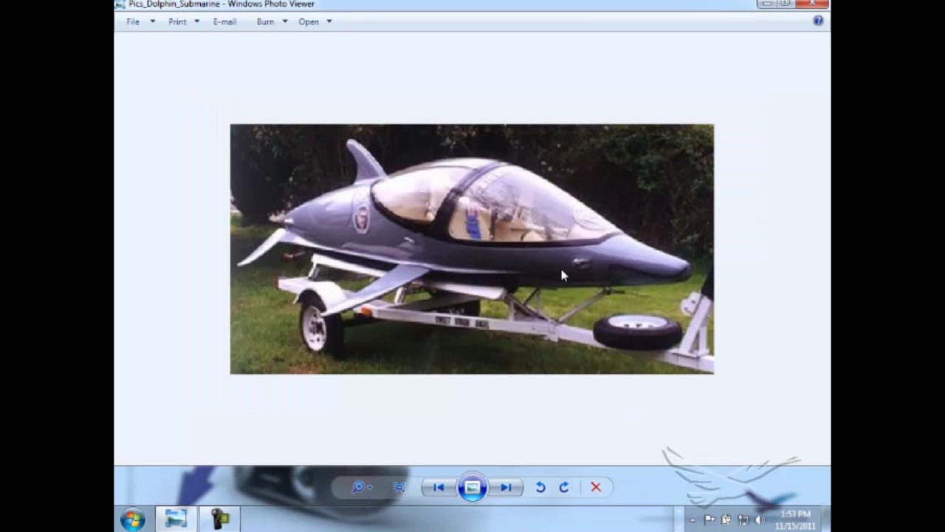
pyautogui.click(815, 4)
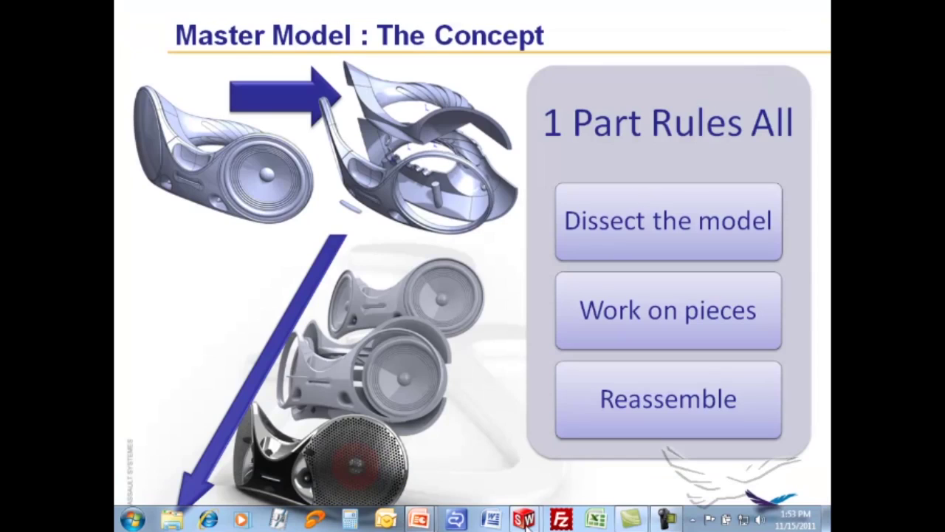
# - Bring the sharky model forward and orbit it, picking the lower cockpit face and dorsal fin
pyautogui.moveTo(525, 521)
pyautogui.click(576, 446)
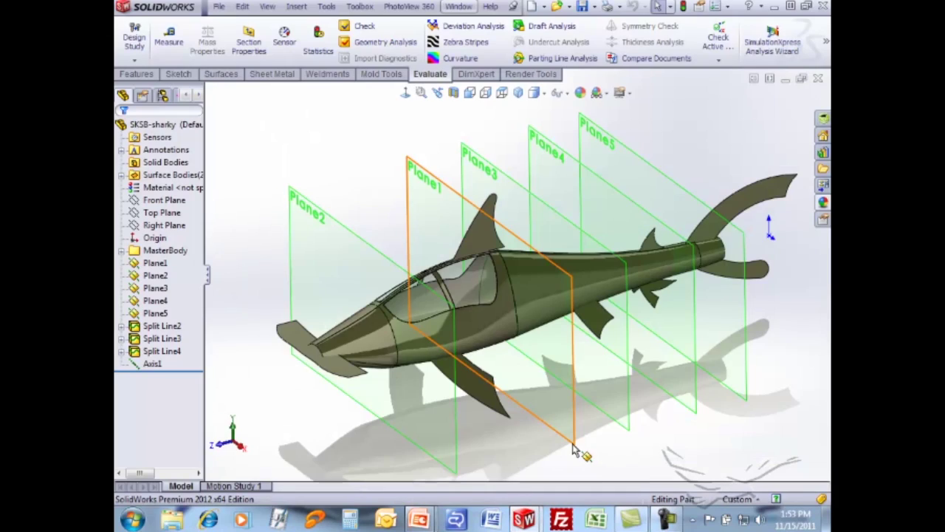
pyautogui.moveTo(552, 369); pyautogui.dragTo(583, 302, button='middle')
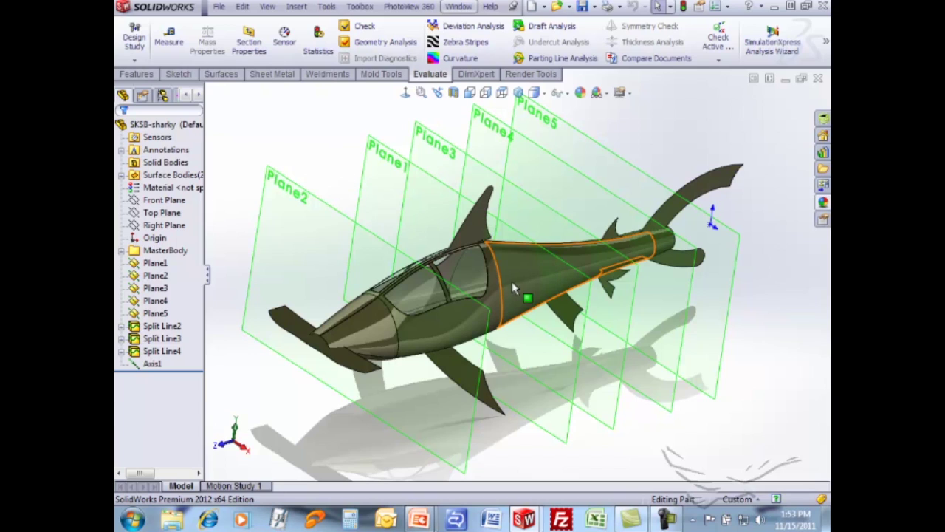
pyautogui.moveTo(512, 281); pyautogui.dragTo(471, 278, button='middle')
pyautogui.scroll(-3, 471, 278)
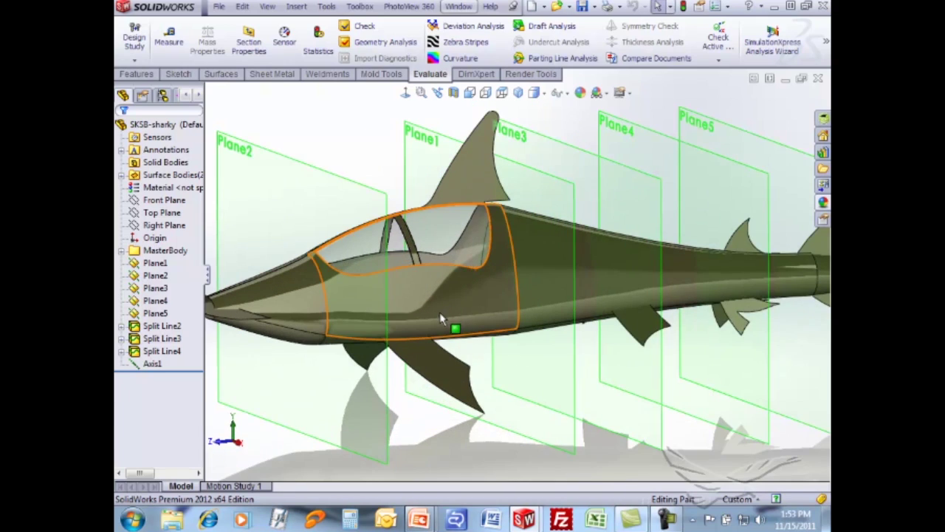
pyautogui.click(449, 380)
pyautogui.moveTo(448, 379); pyautogui.dragTo(477, 234, button='middle')
pyautogui.click(471, 174)
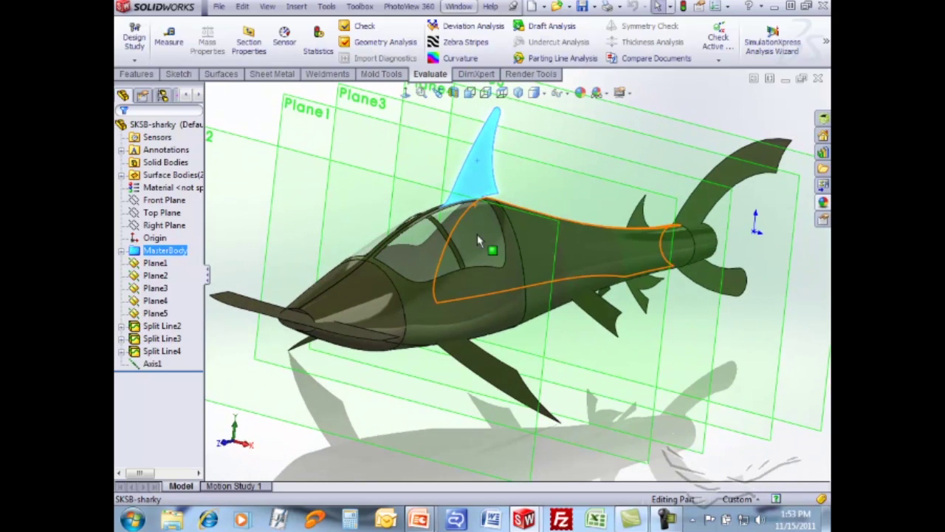
# - Expand Surface Bodies, inspect a Scale1 surface body while orbiting, then collapse the list
pyautogui.click(122, 175)
pyautogui.click(172, 188)
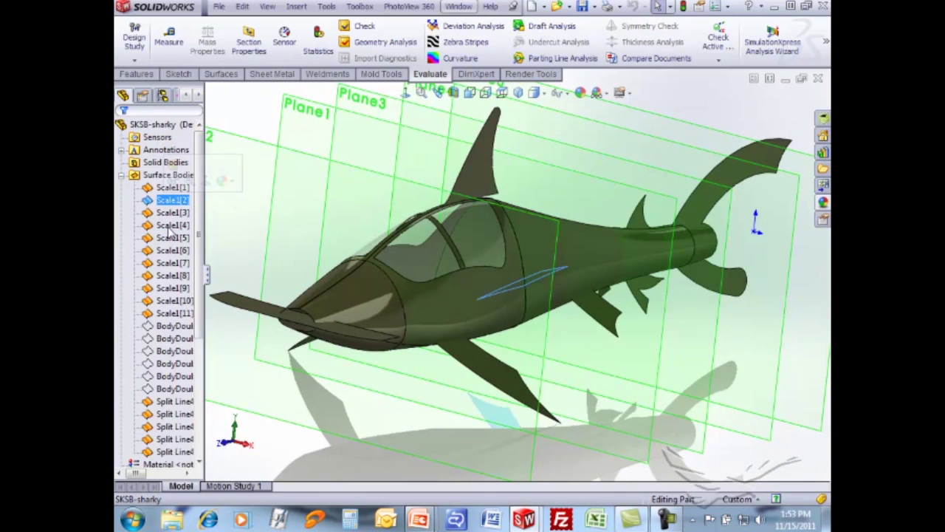
pyautogui.click(264, 134)
pyautogui.scroll(3, 296, 211)
pyautogui.moveTo(295, 211); pyautogui.dragTo(459, 293, button='middle')
pyautogui.scroll(-4, 499, 304)
pyautogui.scroll(2, 499, 305)
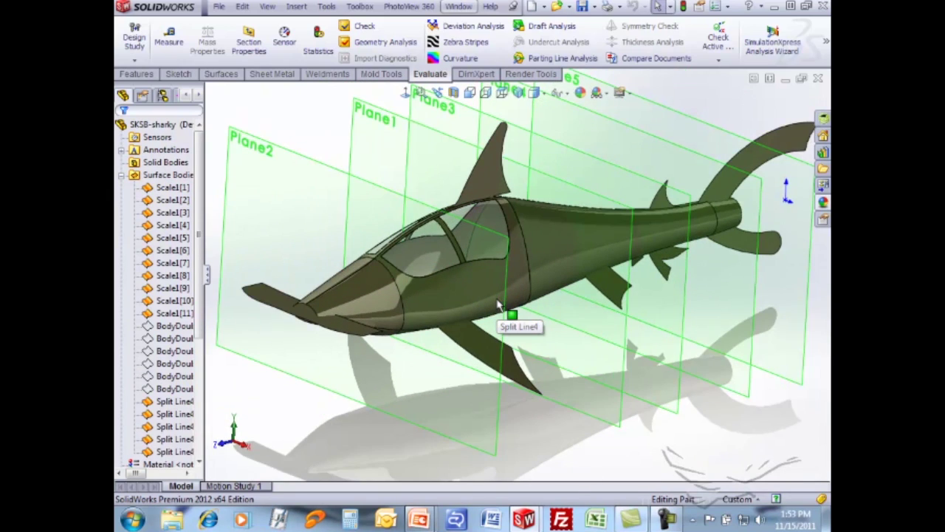
pyautogui.click(121, 175)
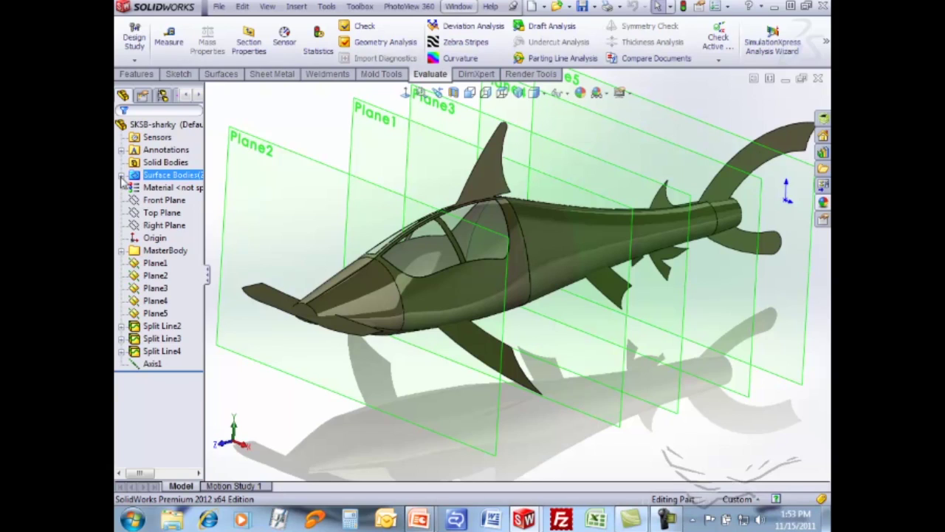
# - Highlight Plane1–Plane5, Axis1, Split Line2 and Split Line4 on the shark, then return to isometric view
pyautogui.click(158, 264)
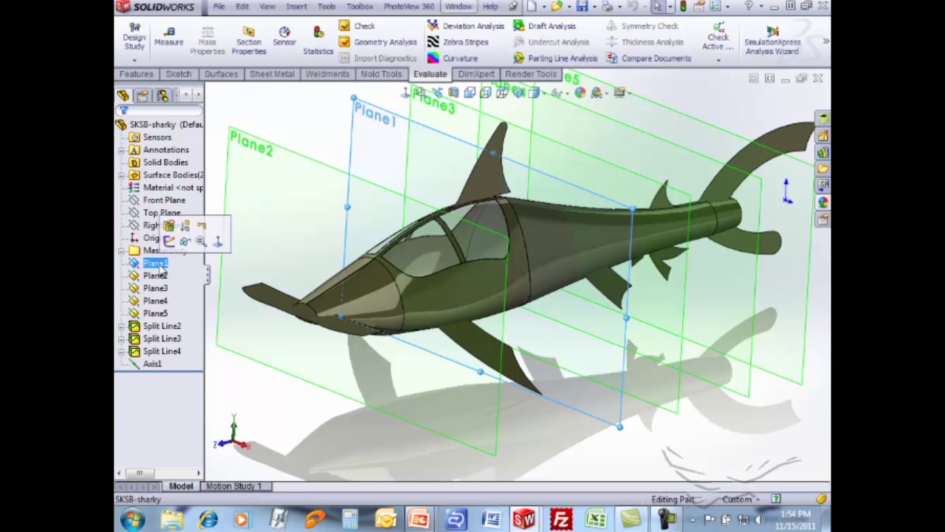
pyautogui.click(161, 278)
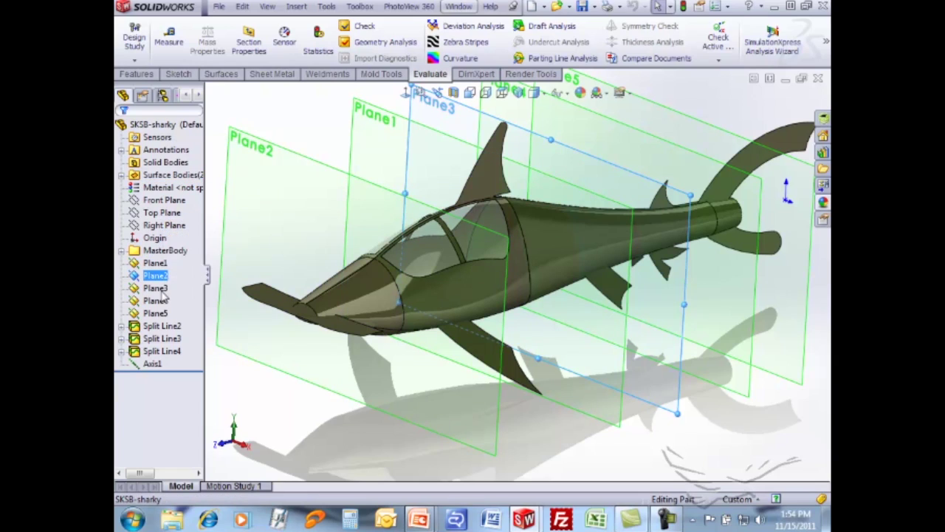
pyautogui.click(161, 289)
pyautogui.click(160, 301)
pyautogui.click(160, 313)
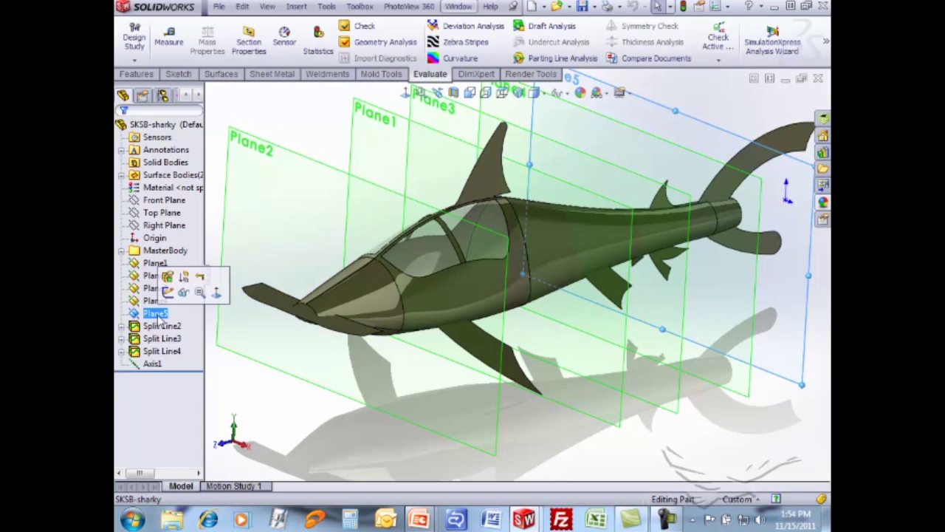
pyautogui.click(152, 364)
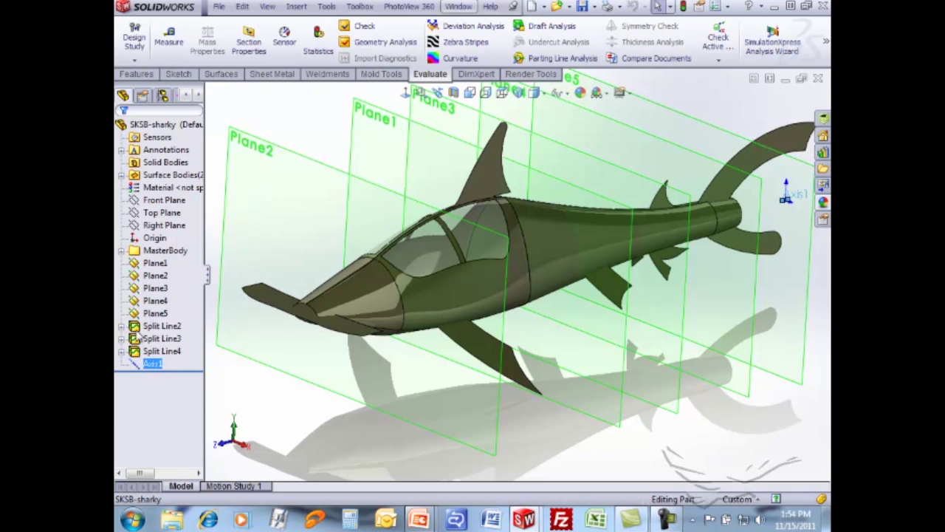
pyautogui.click(151, 326)
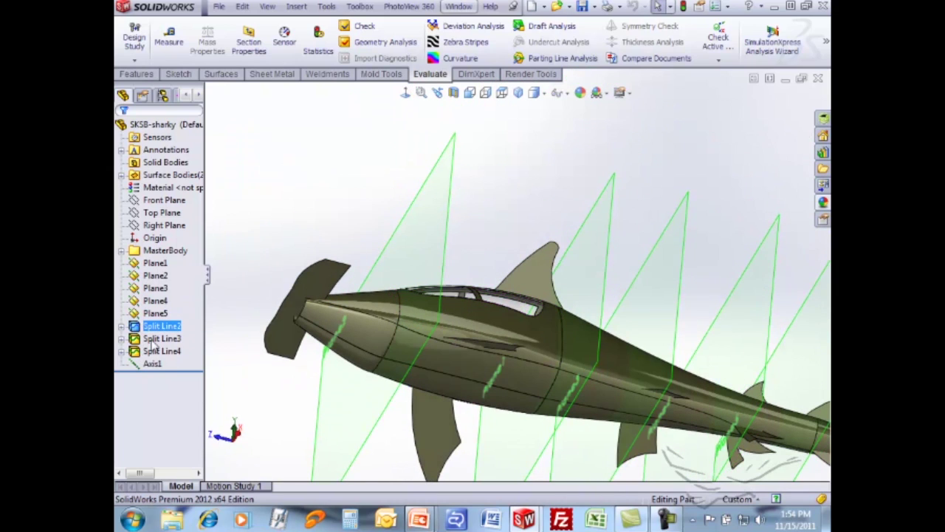
pyautogui.click(157, 351)
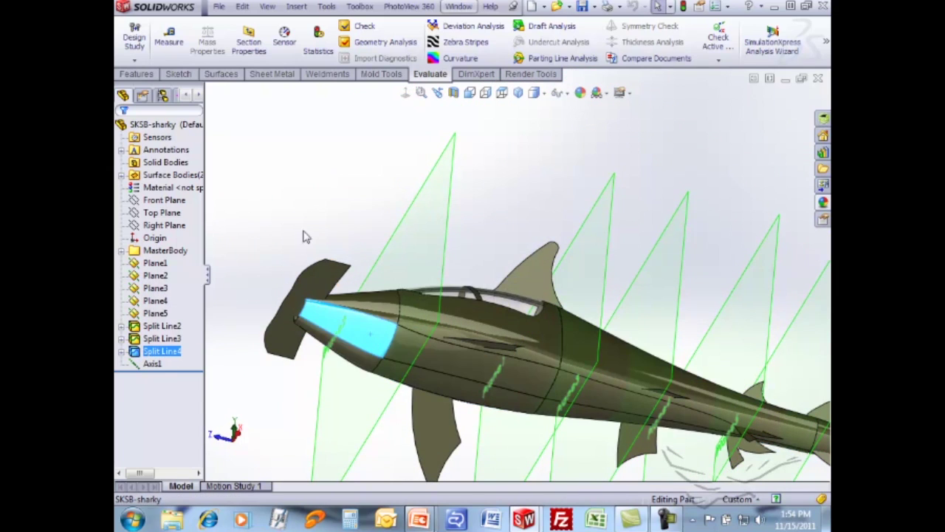
pyautogui.hotkey('ctrl', '7')
# - Present the 'Breaking it Down – Insert Part' slide, then return to the SOLIDWORKS sharky window
pyautogui.press('Escape')
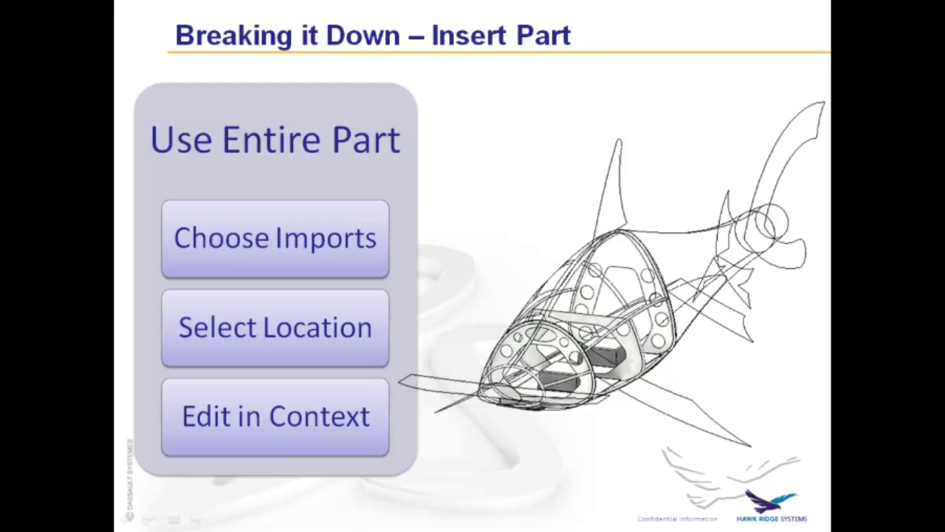
pyautogui.hotkey('alt', 'Tab')
pyautogui.hotkey('alt', 'Tab')
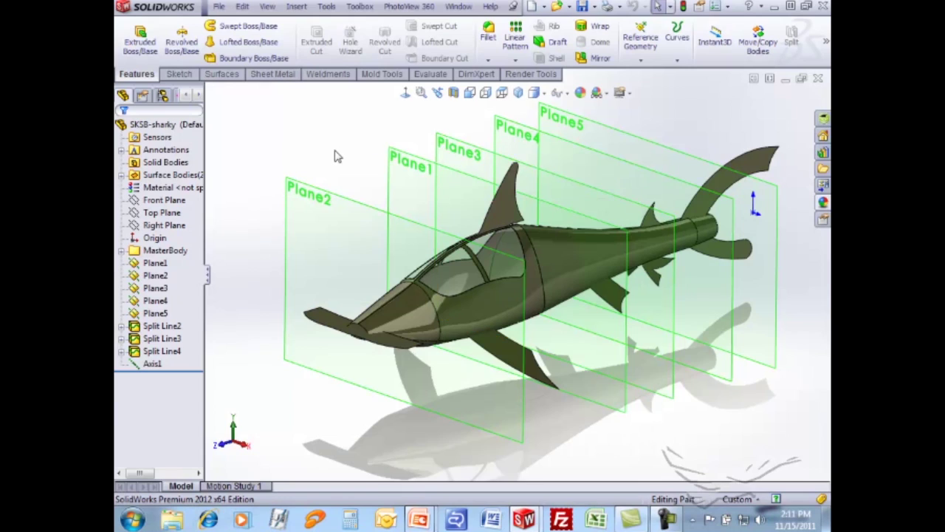
# - Create a new part from a template and load SKSB-sharky via Insert > Part
pyautogui.click(533, 7)
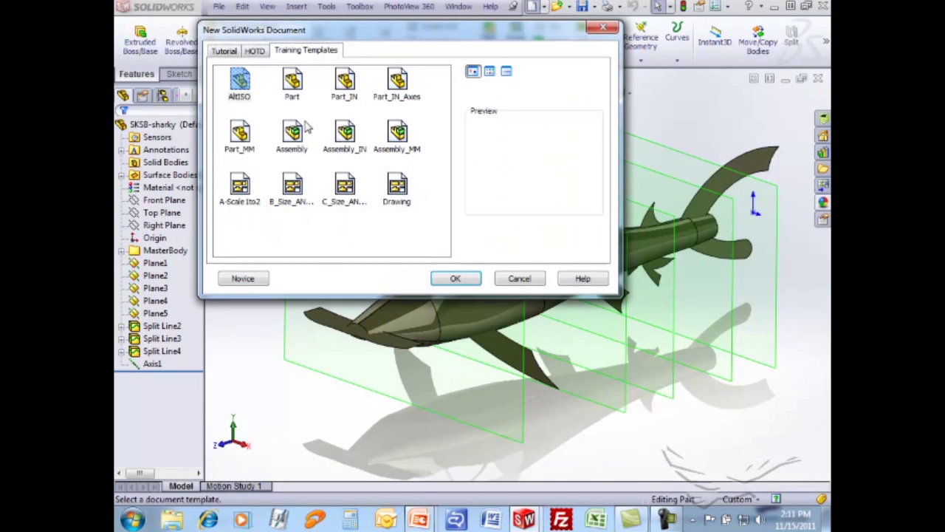
pyautogui.doubleClick(347, 83)
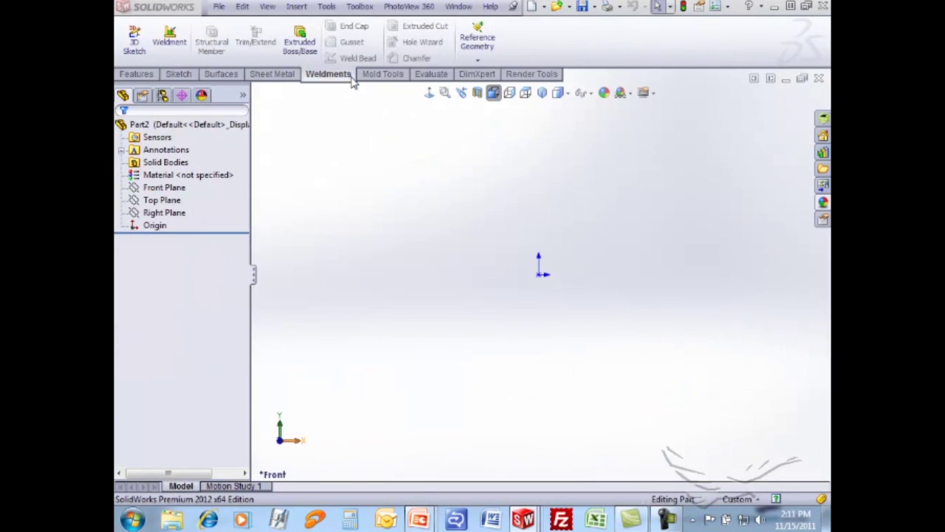
pyautogui.click(299, 9)
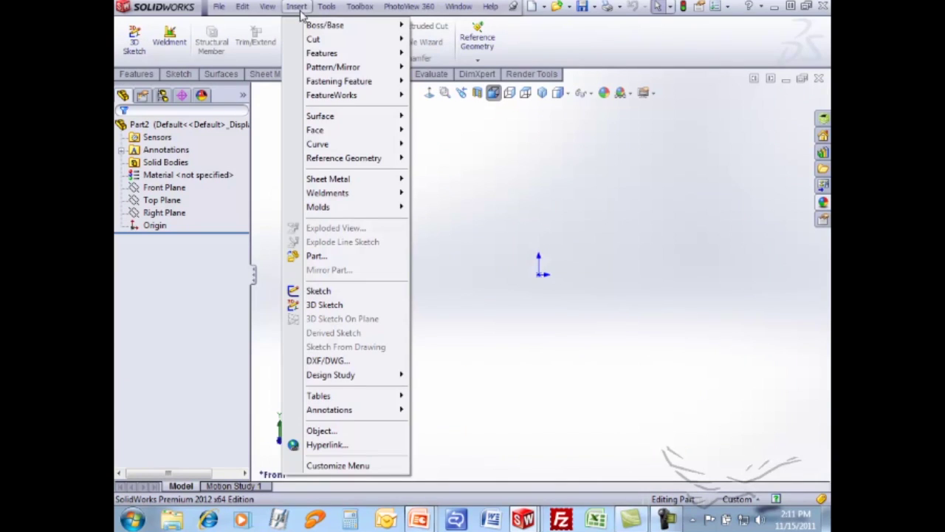
pyautogui.click(328, 257)
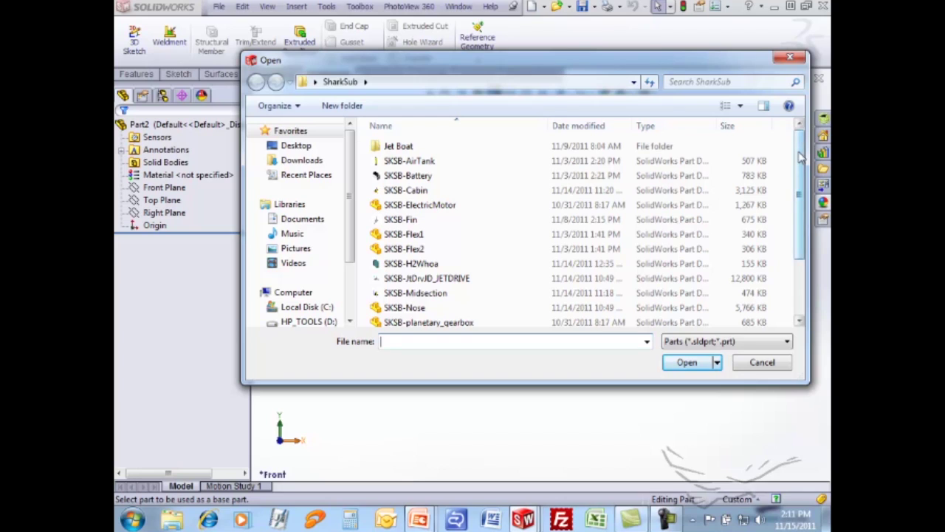
pyautogui.scroll(-2, 802, 225)
pyautogui.click(434, 276)
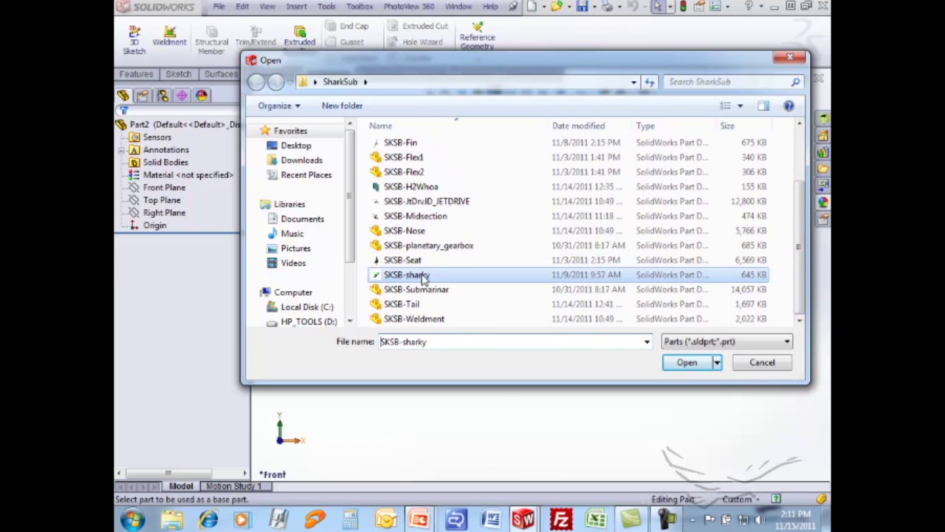
pyautogui.click(686, 363)
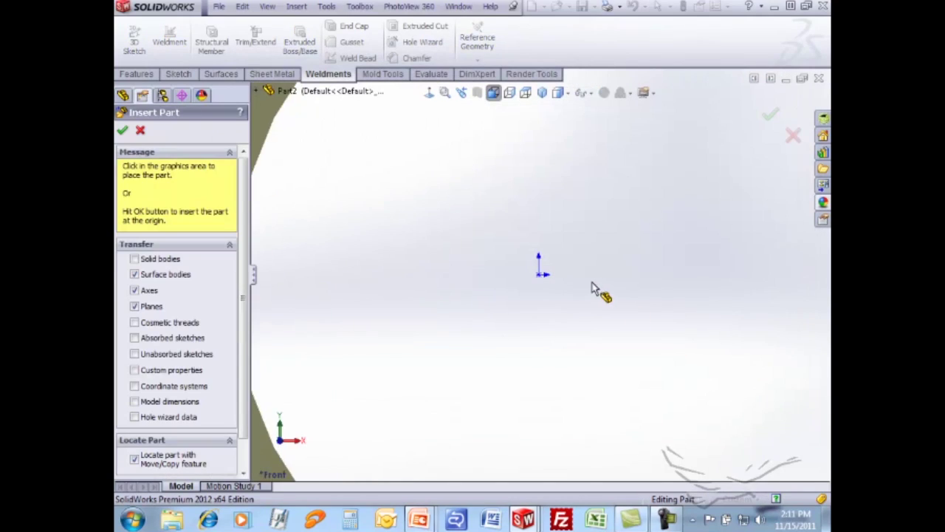
# - Transfer surface bodies but not solid bodies, and place the shark part in the model
pyautogui.scroll(10, 559, 307)
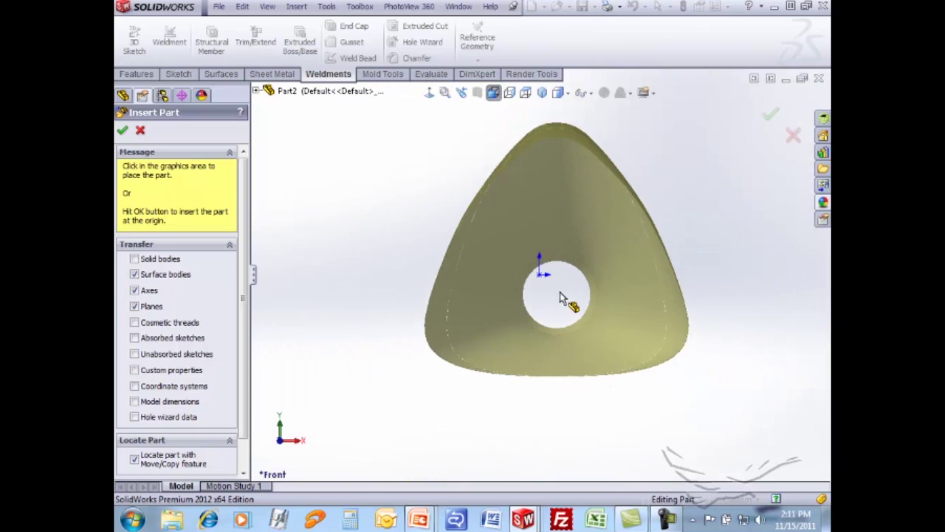
pyautogui.moveTo(565, 306); pyautogui.dragTo(517, 297, button='middle')
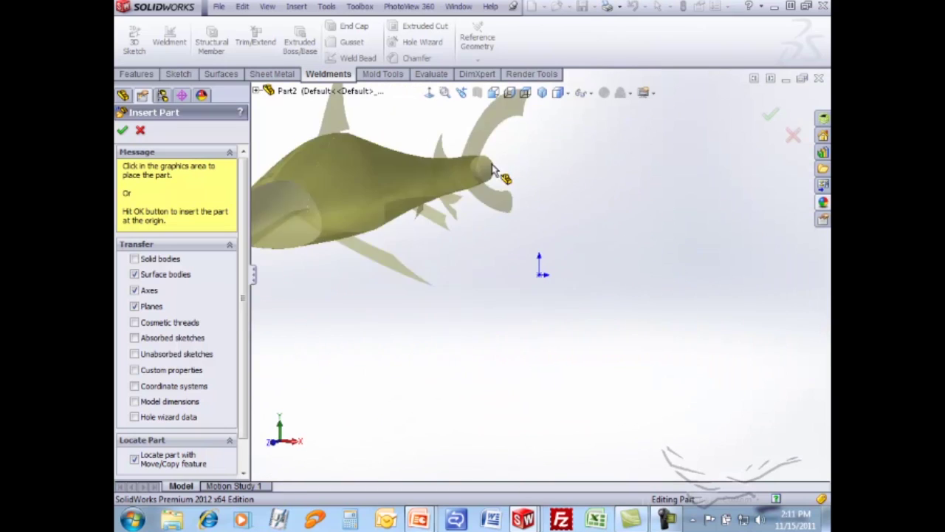
pyautogui.click(179, 275)
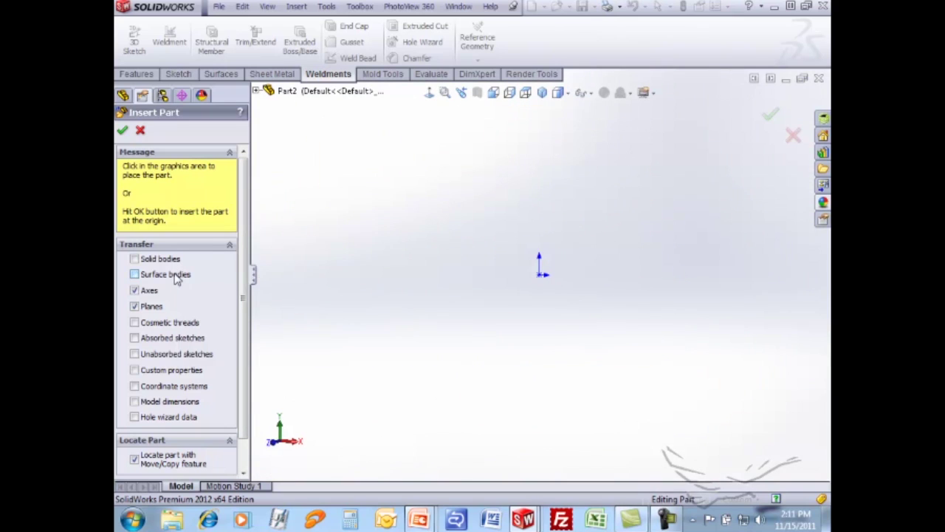
pyautogui.click(180, 275)
pyautogui.click(159, 261)
pyautogui.click(159, 263)
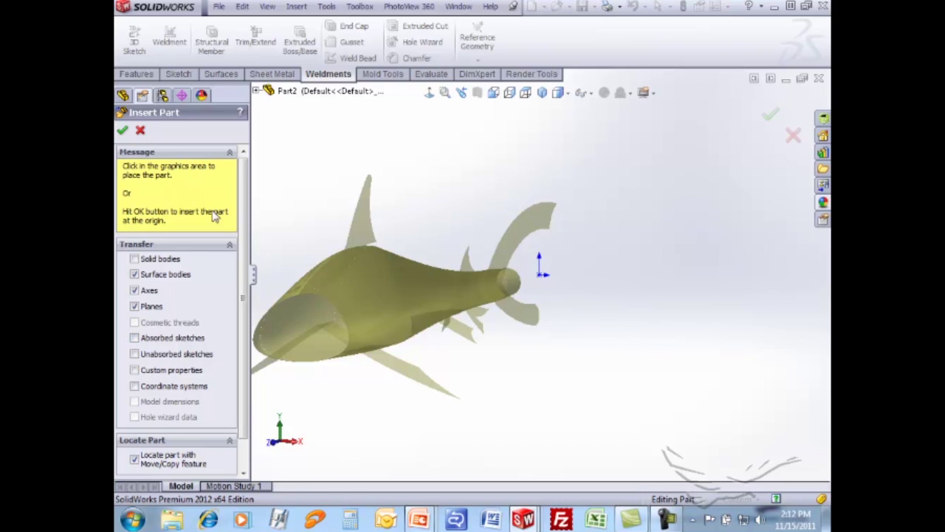
pyautogui.scroll(-1, 250, 273)
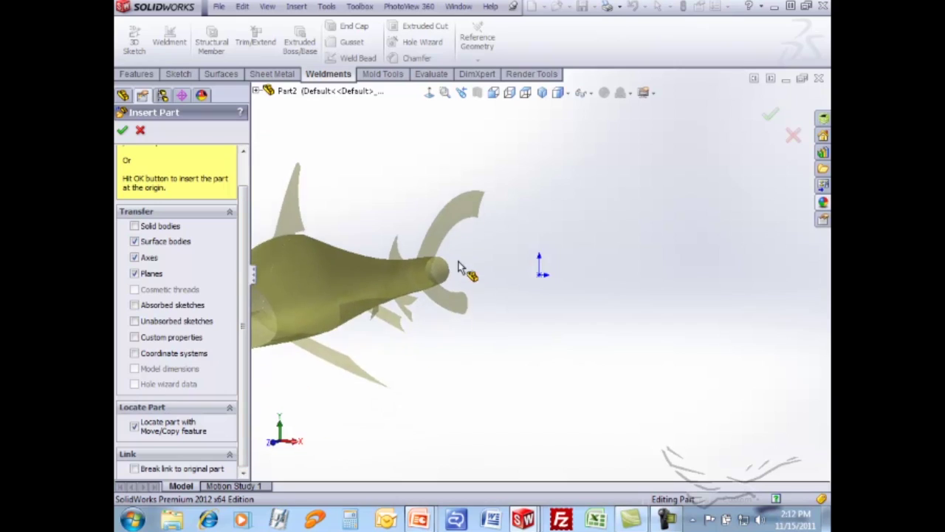
pyautogui.click(510, 279)
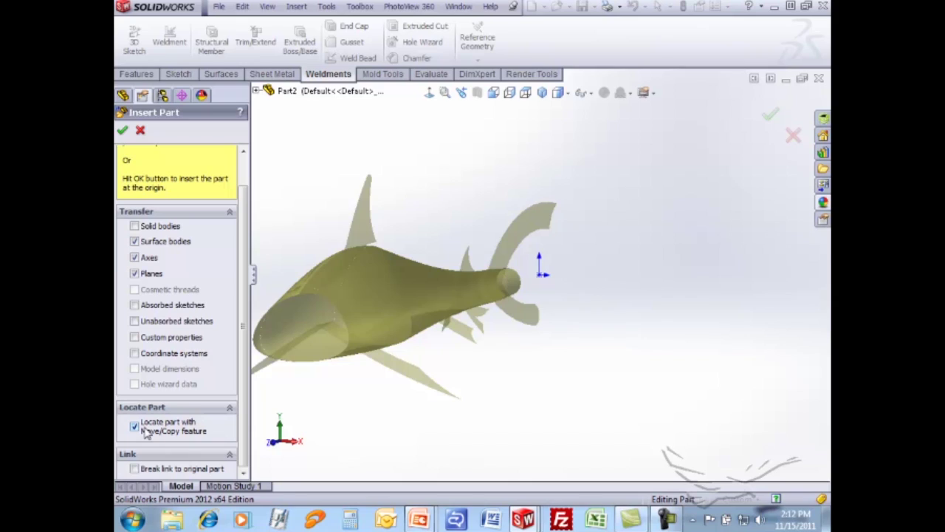
# - Check Break link to original part and confirm the shark insertion
pyautogui.click(135, 468)
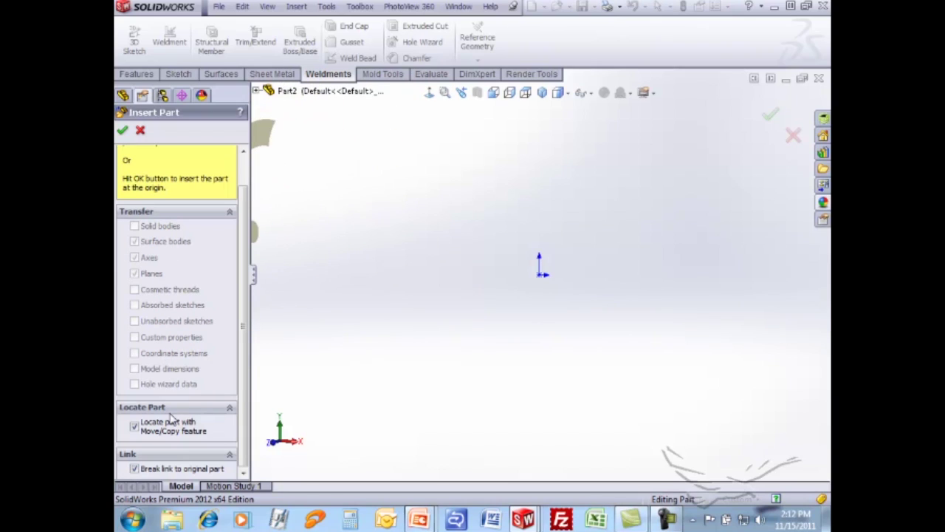
pyautogui.click(165, 469)
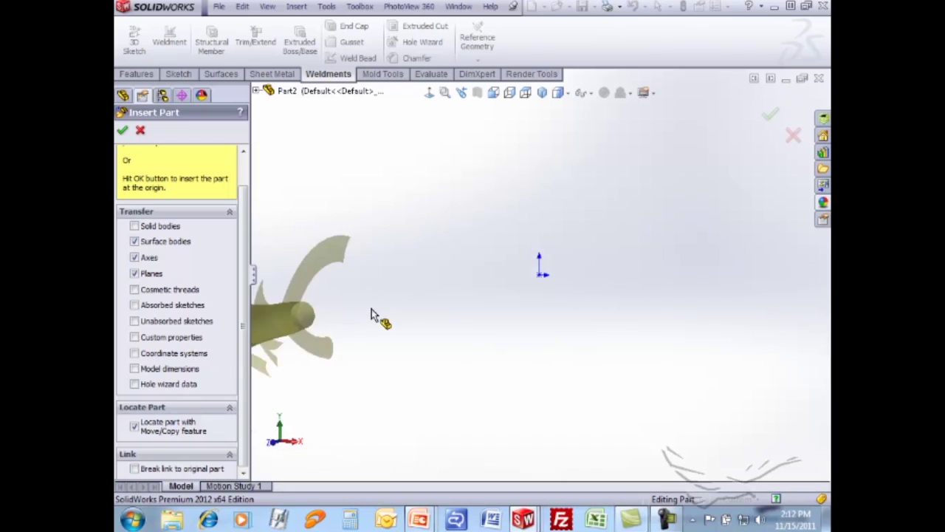
pyautogui.click(196, 468)
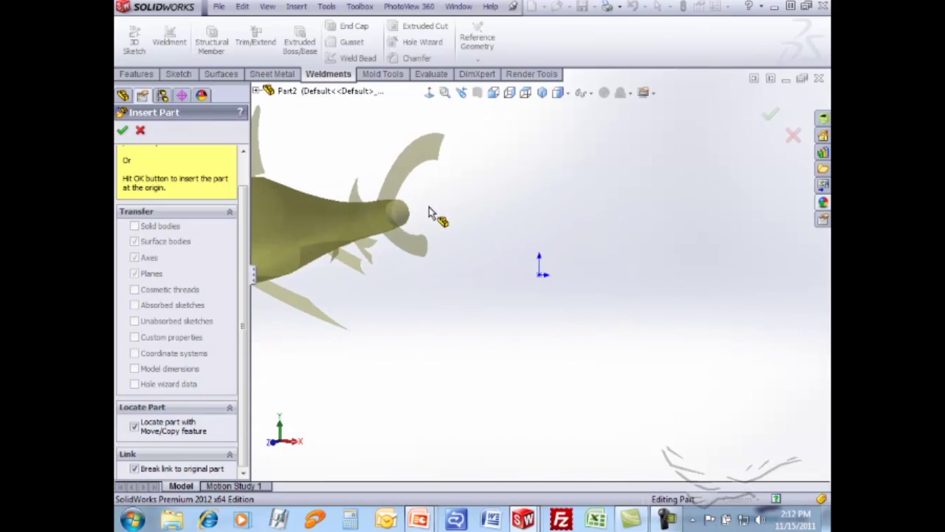
pyautogui.click(123, 132)
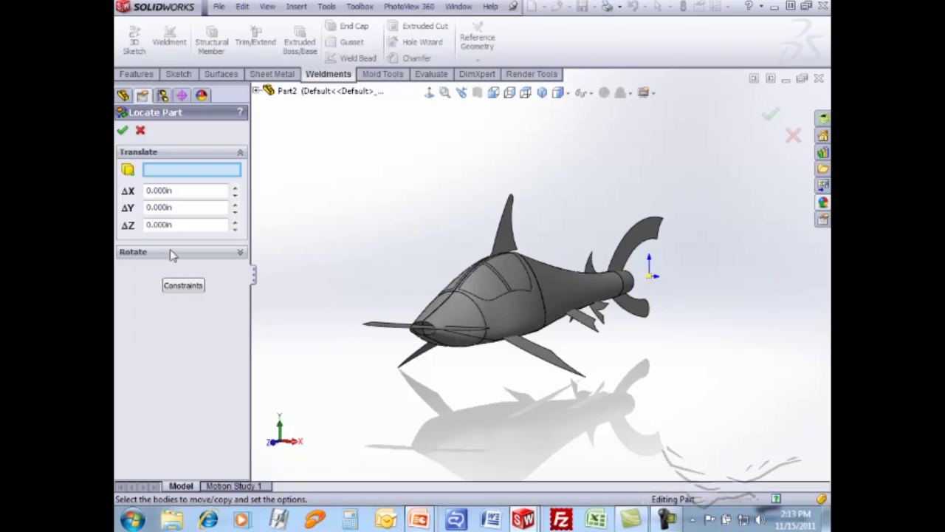
pyautogui.moveTo(186, 190); pyautogui.dragTo(136, 181)
pyautogui.write('12')
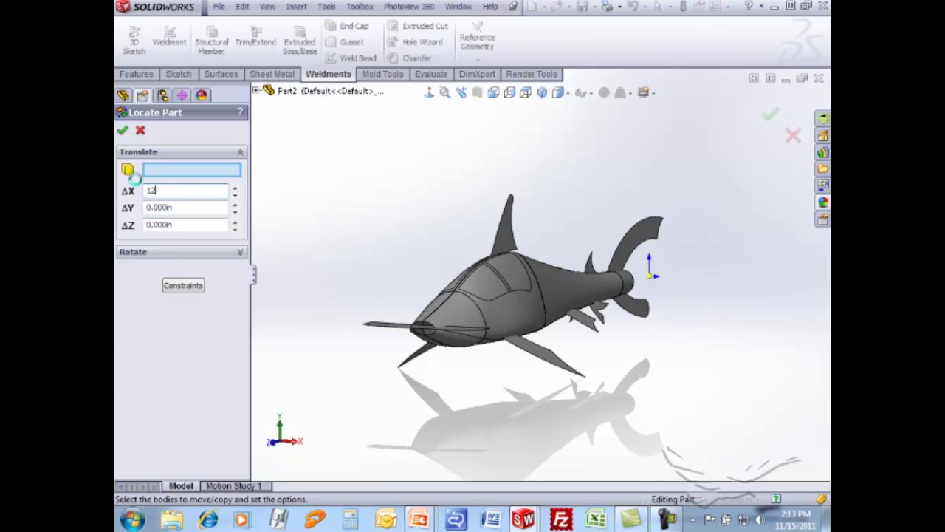
pyautogui.press('Return')
pyautogui.moveTo(184, 208); pyautogui.dragTo(130, 187)
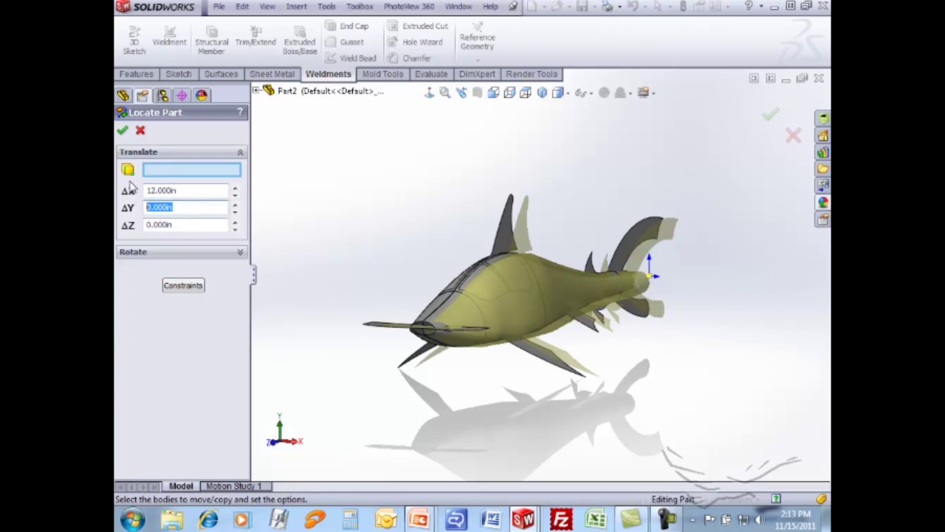
pyautogui.write('36')
pyautogui.press('Return')
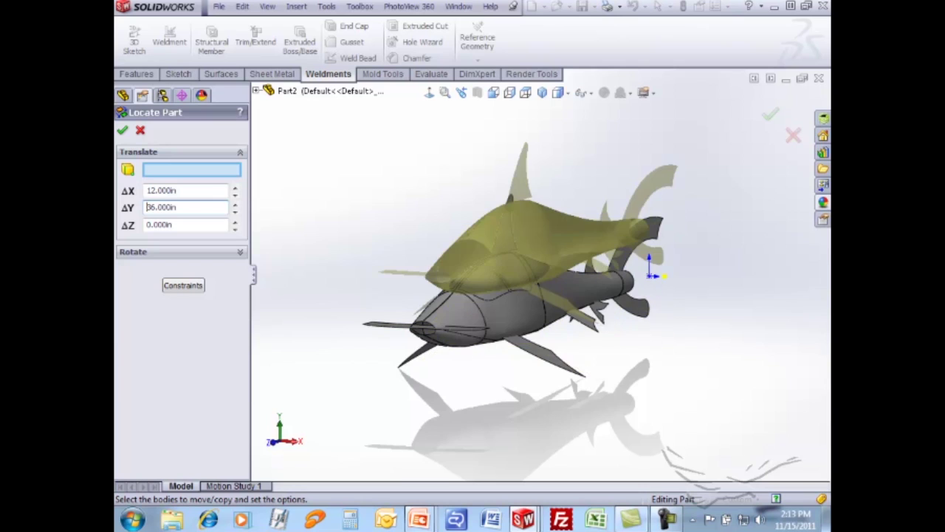
pyautogui.moveTo(468, 194); pyautogui.dragTo(295, 259, button='middle')
pyautogui.click(177, 252)
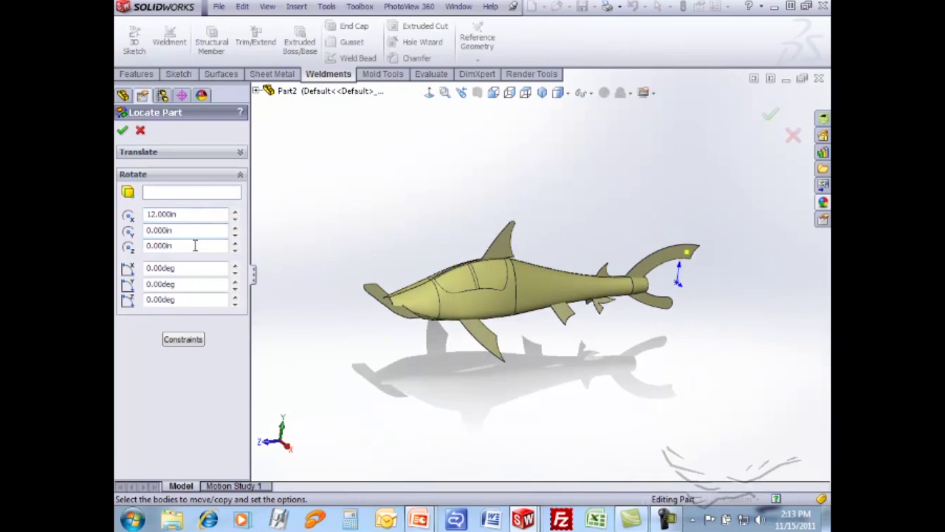
pyautogui.click(234, 281)
pyautogui.click(234, 282)
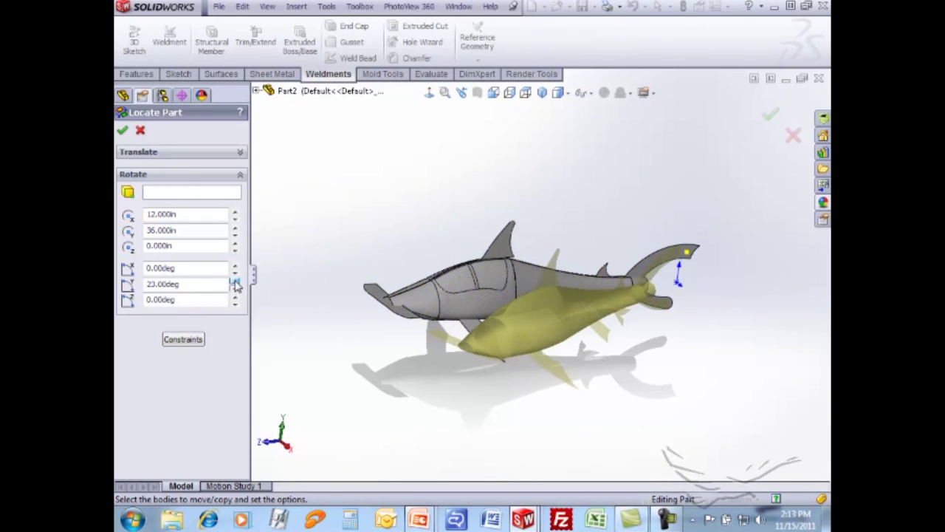
pyautogui.click(235, 289)
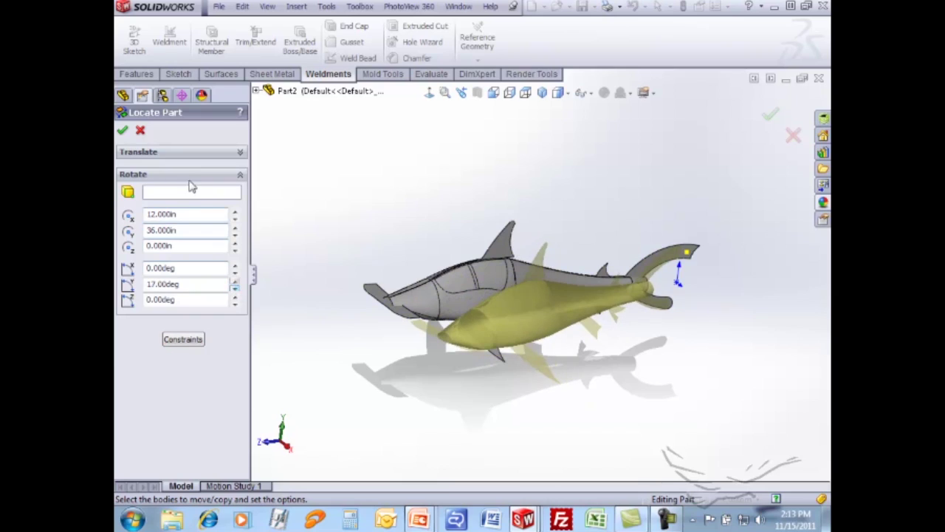
pyautogui.click(510, 258)
pyautogui.click(235, 225)
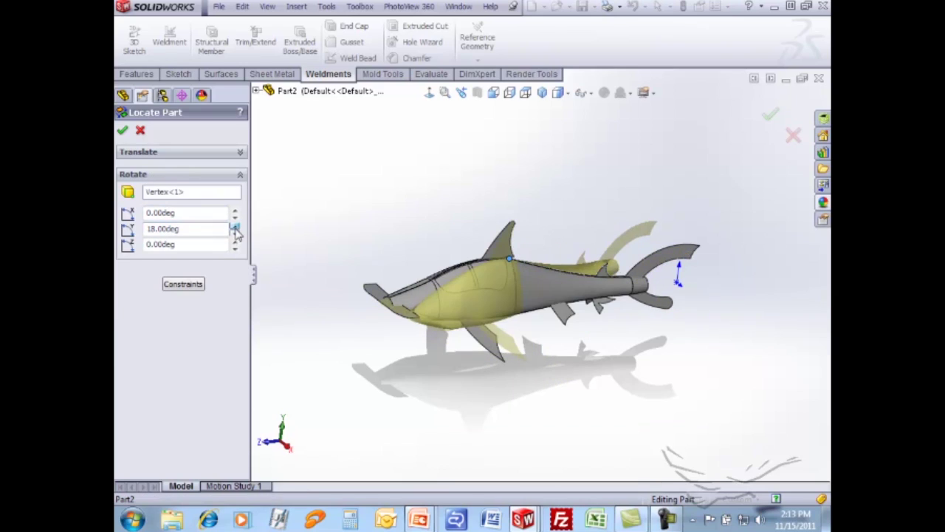
pyautogui.click(234, 225)
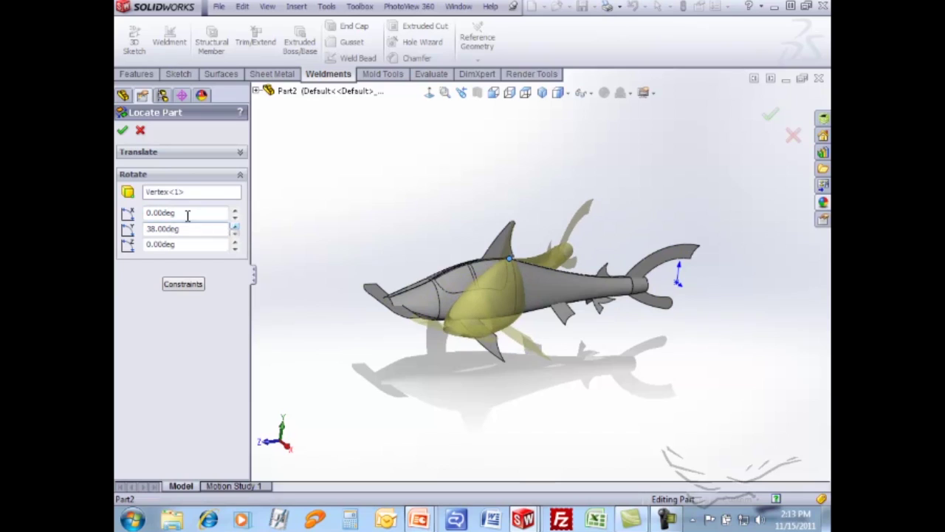
pyautogui.click(188, 153)
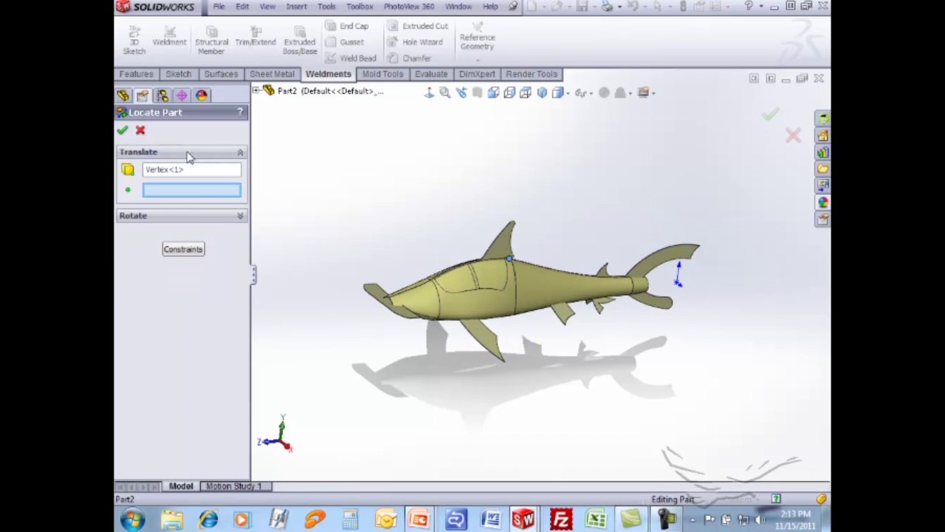
pyautogui.click(190, 170)
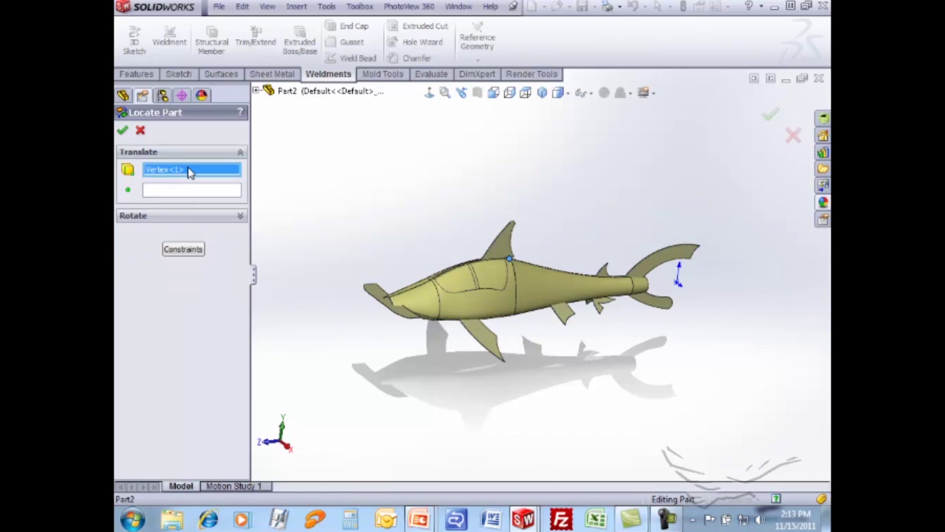
pyautogui.press('Delete')
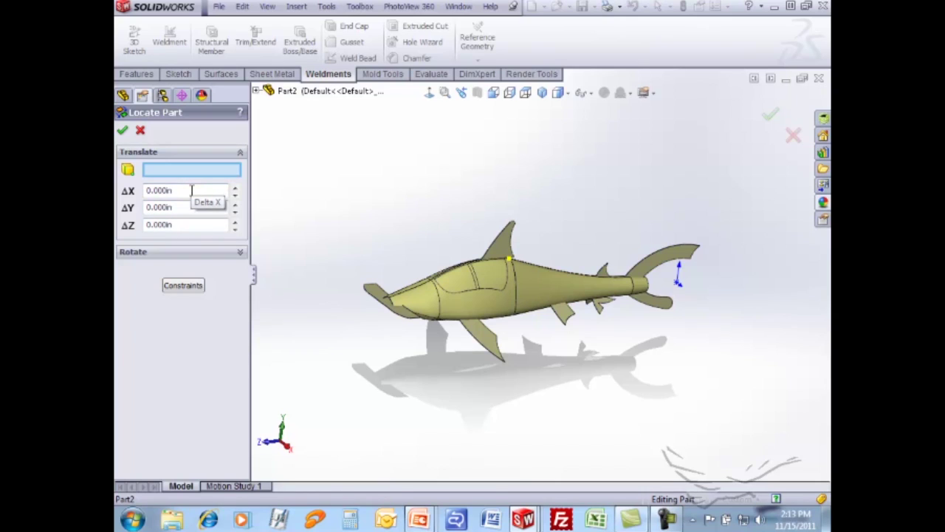
# - Mate the shark's tail edge coincident with the Front Plane and accept the position
pyautogui.click(195, 290)
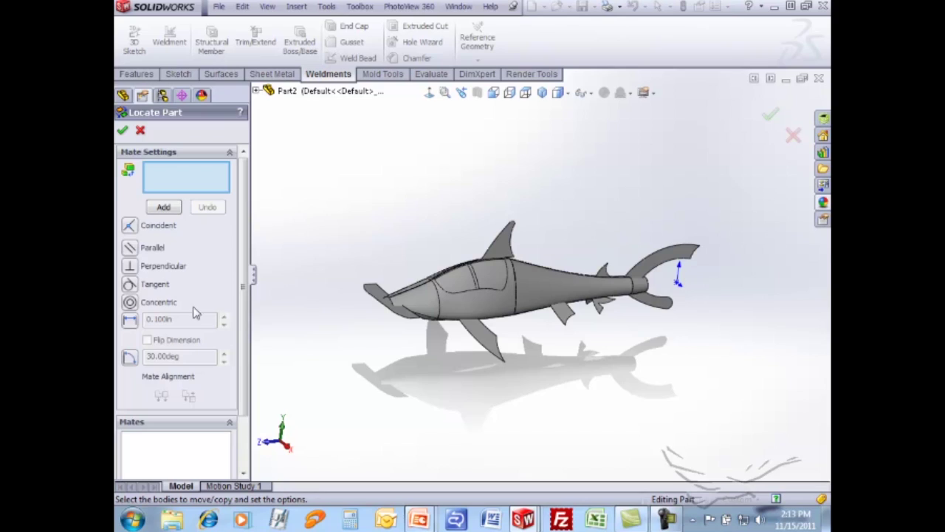
pyautogui.click(257, 91)
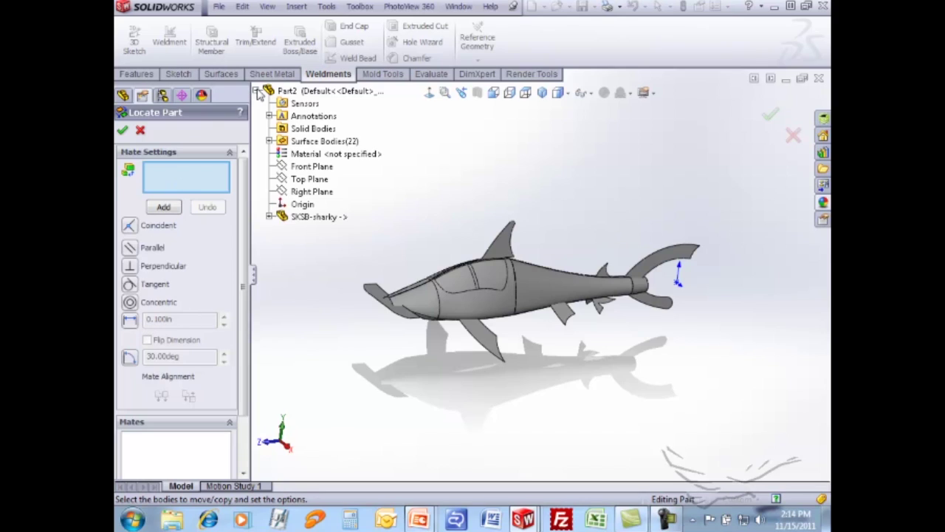
pyautogui.click(648, 287)
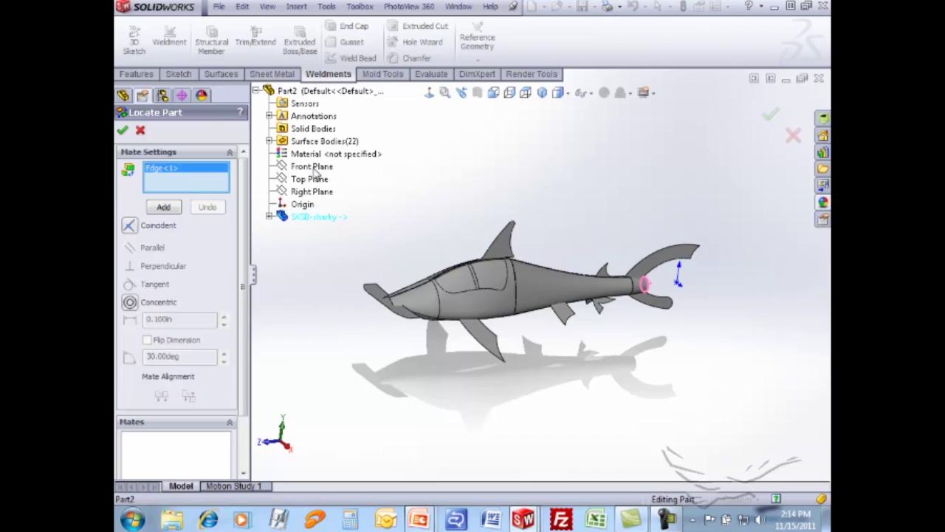
pyautogui.click(312, 168)
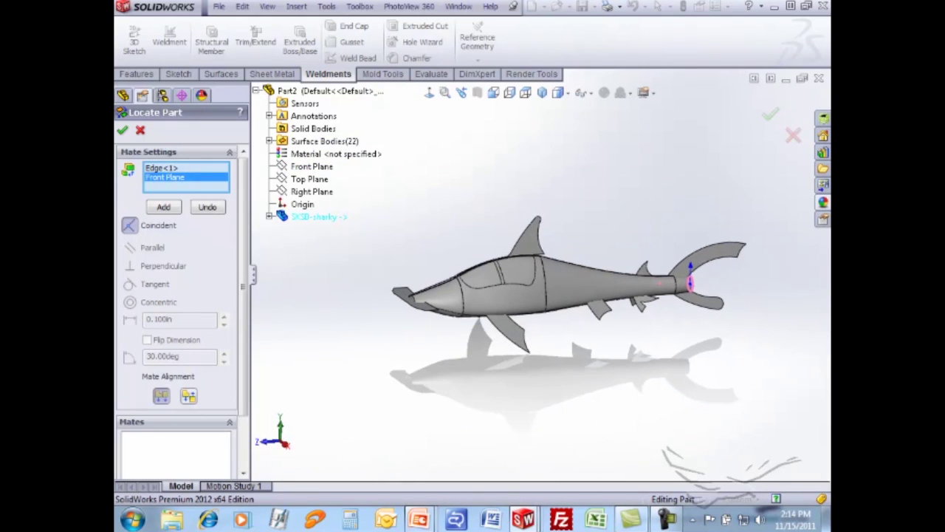
pyautogui.click(122, 130)
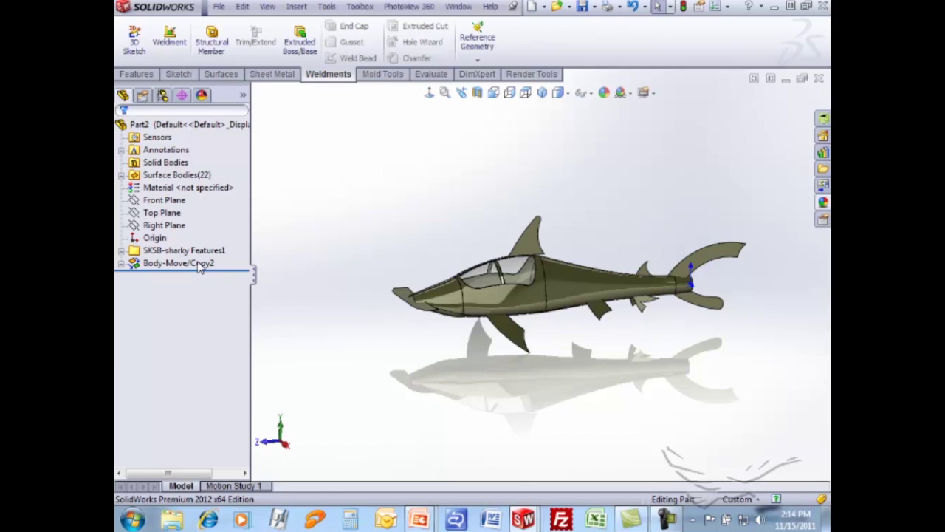
# - Highlight the Body-Move/Copy2 bodies and expand the SKSB-sharky Features1 folder
pyautogui.click(121, 250)
pyautogui.click(121, 250)
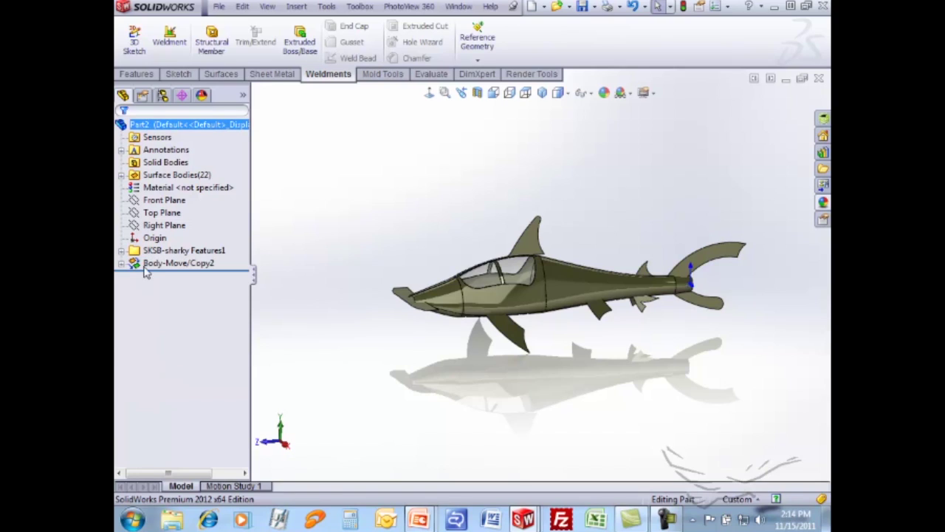
pyautogui.click(153, 264)
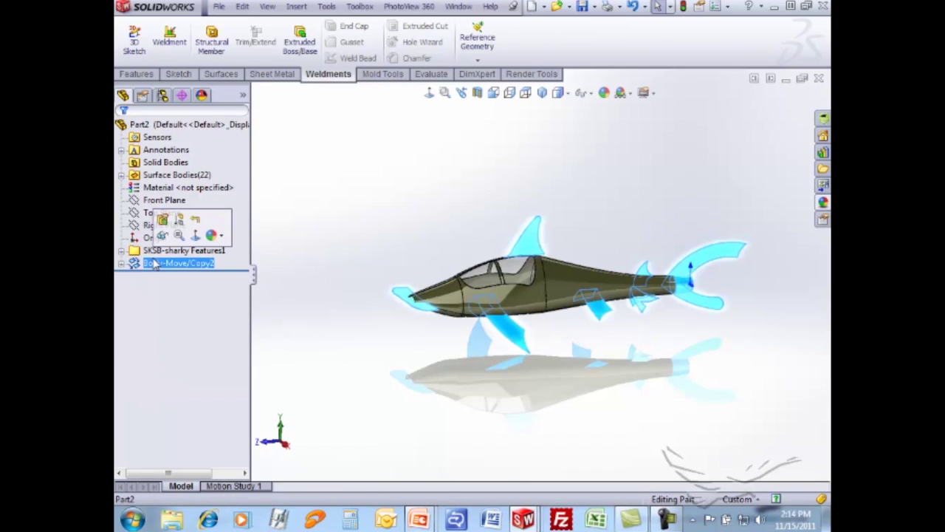
pyautogui.click(378, 210)
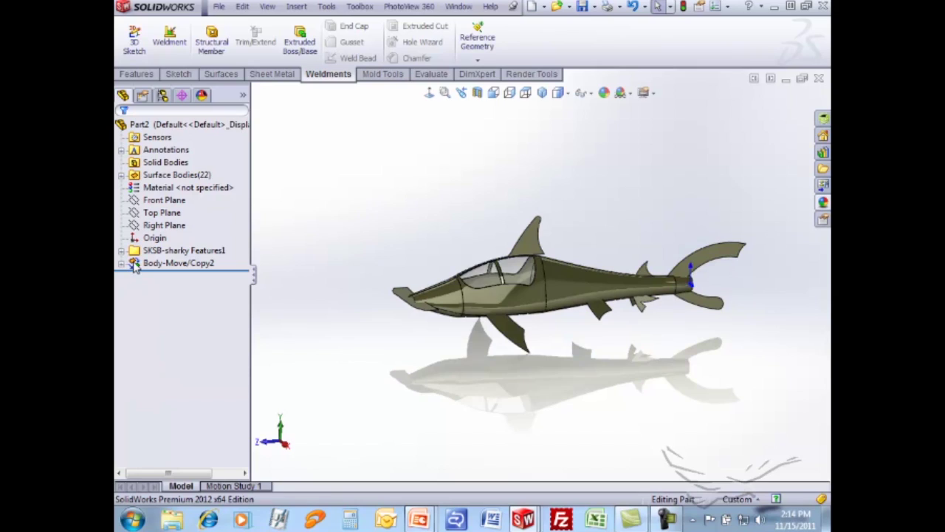
pyautogui.click(134, 266)
pyautogui.click(121, 251)
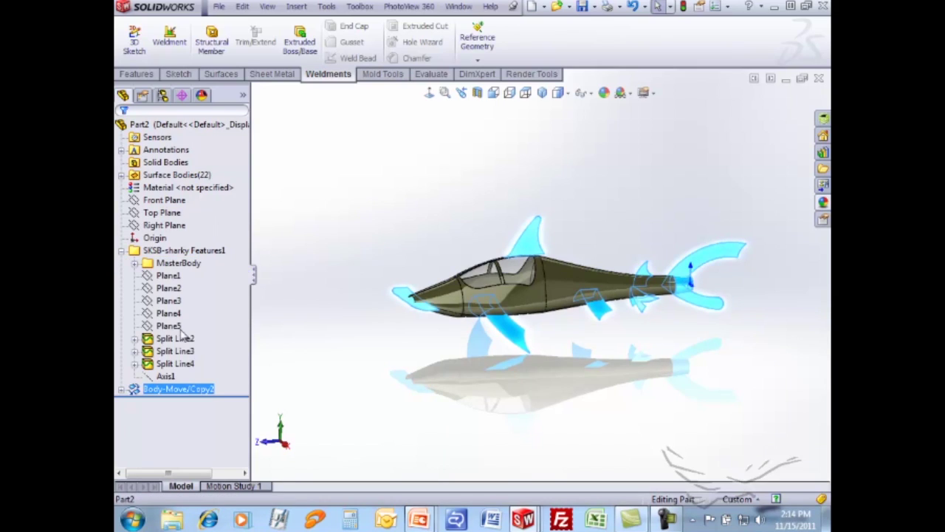
# - Highlight Plane3, Plane2, Plane4, Plane5 and Split Line2 on the shark
pyautogui.click(165, 301)
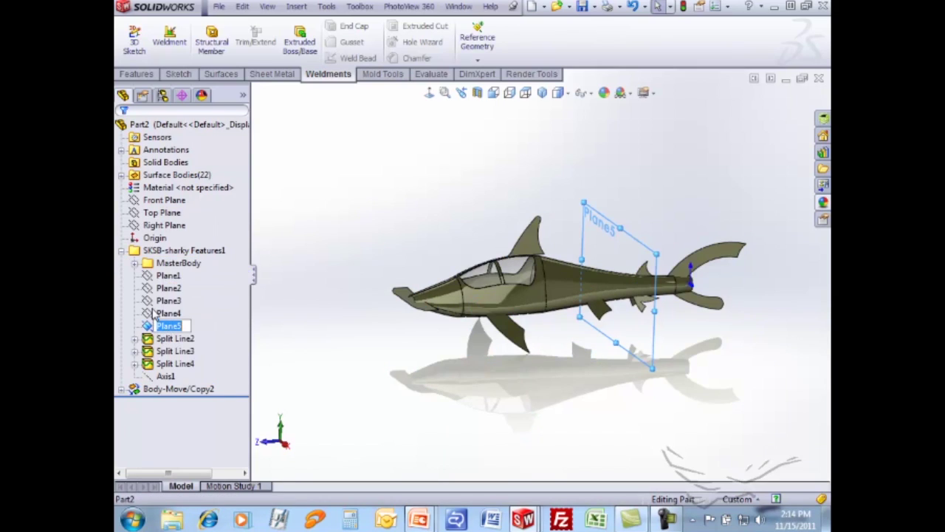
pyautogui.click(163, 288)
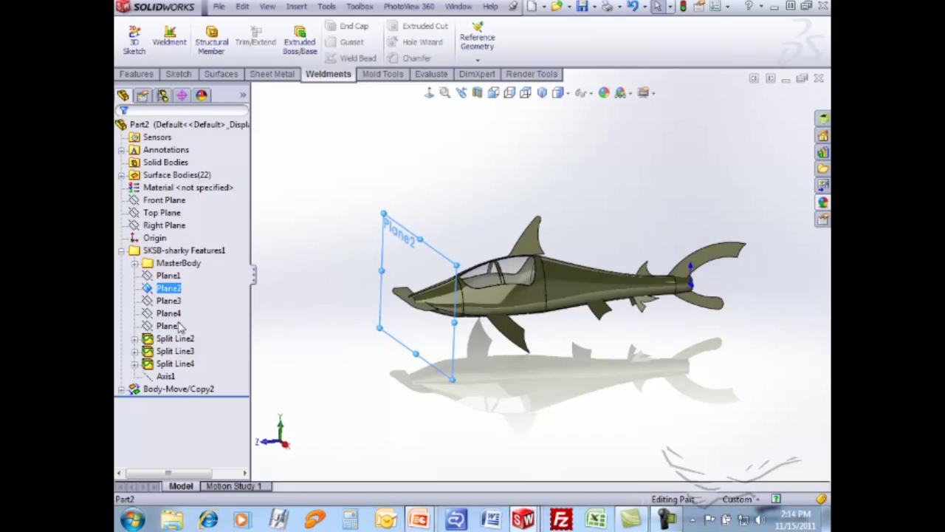
pyautogui.click(176, 315)
pyautogui.click(173, 326)
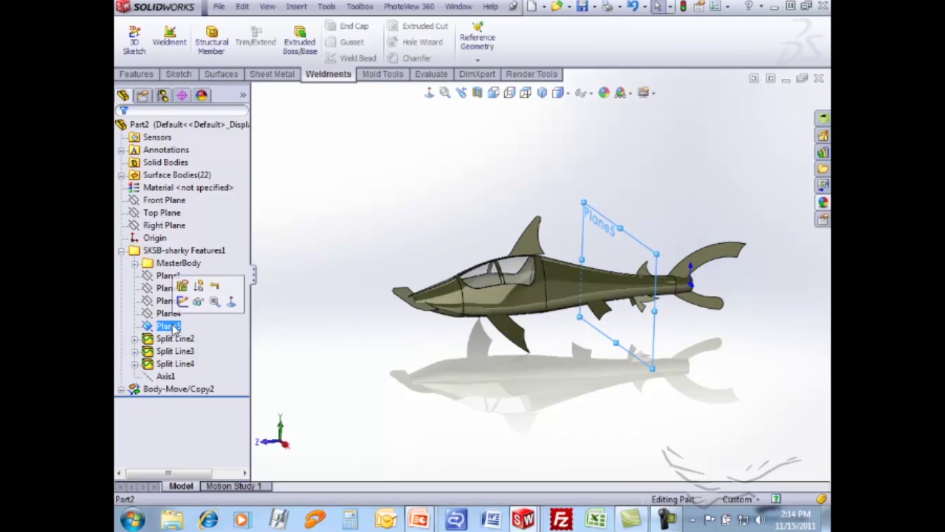
pyautogui.click(170, 336)
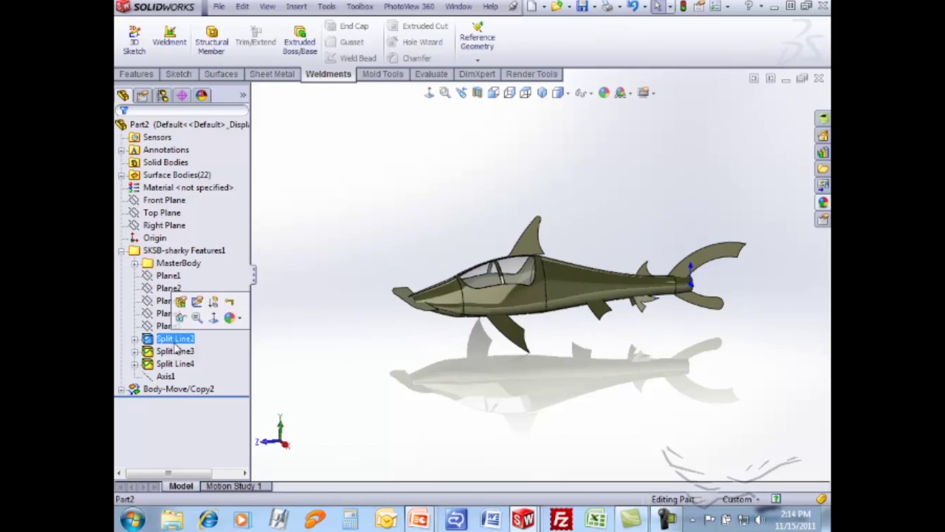
pyautogui.click(359, 255)
pyautogui.moveTo(359, 255); pyautogui.dragTo(397, 256, button='middle')
# - Expand Split Line2 in the imported features and select its Sketch2
pyautogui.click(134, 263)
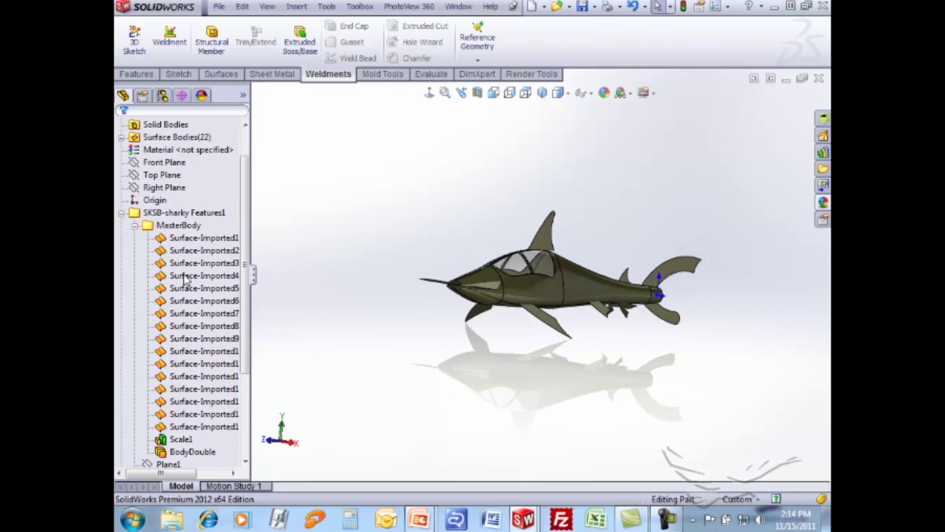
pyautogui.doubleClick(133, 213)
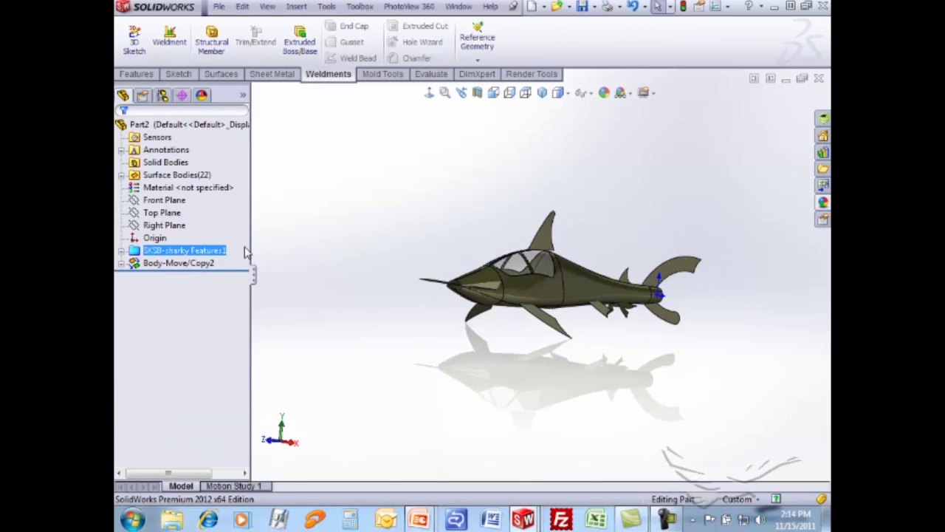
pyautogui.click(122, 251)
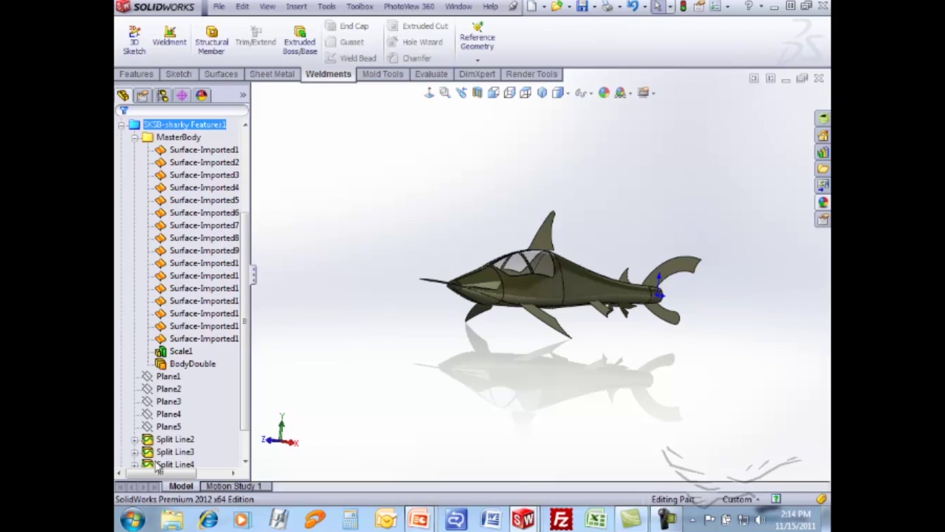
pyautogui.scroll(-1, 247, 342)
pyautogui.scroll(-1, 246, 341)
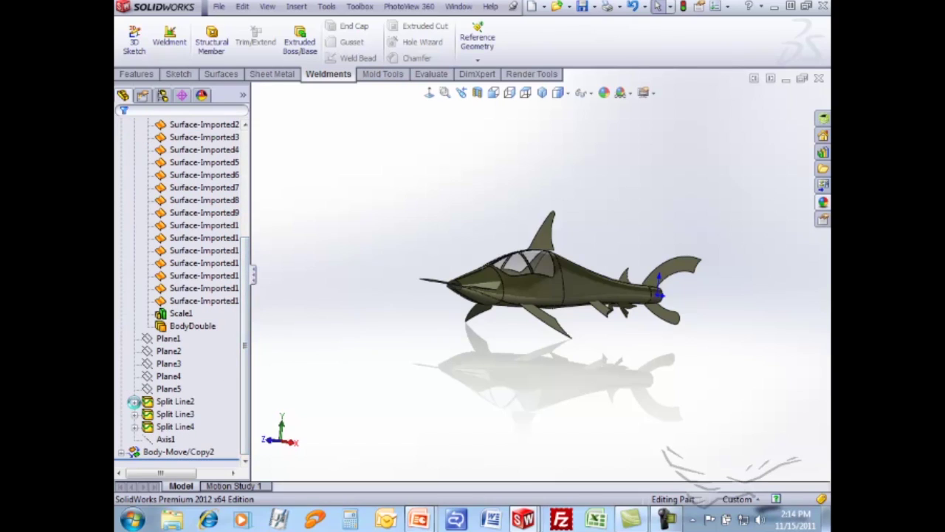
pyautogui.click(134, 401)
pyautogui.click(176, 414)
# - Edit Sketch2, drag the cockpit spline outward to widen it, and exit to rebuild
pyautogui.rightClick(175, 414)
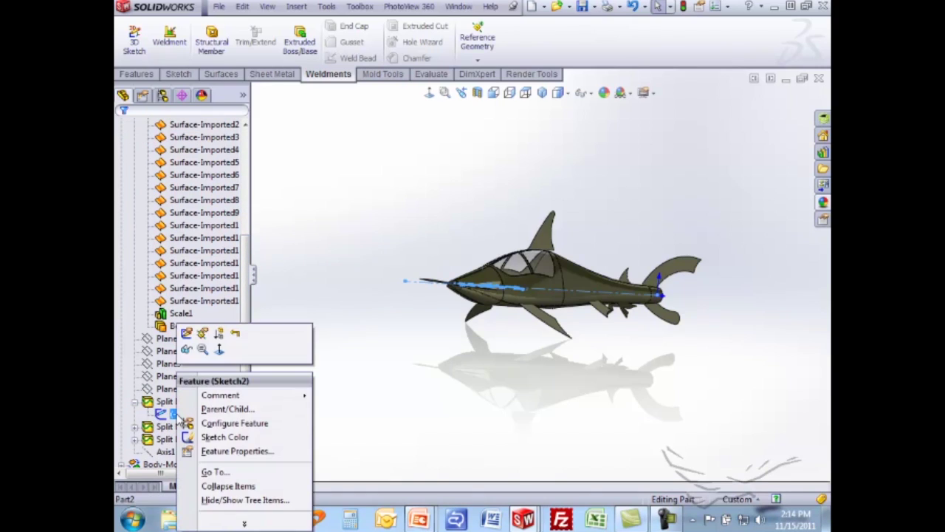
pyautogui.click(186, 334)
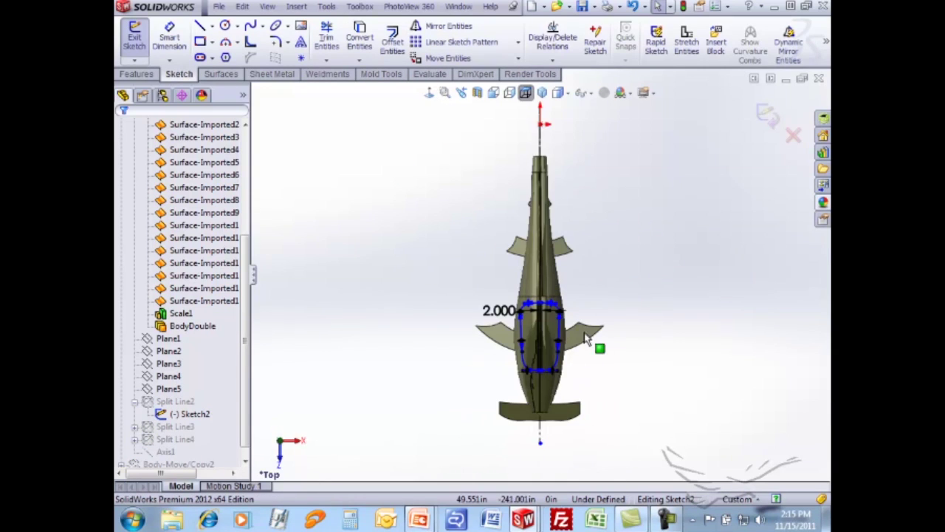
pyautogui.scroll(4, 543, 280)
pyautogui.moveTo(532, 287); pyautogui.dragTo(551, 288)
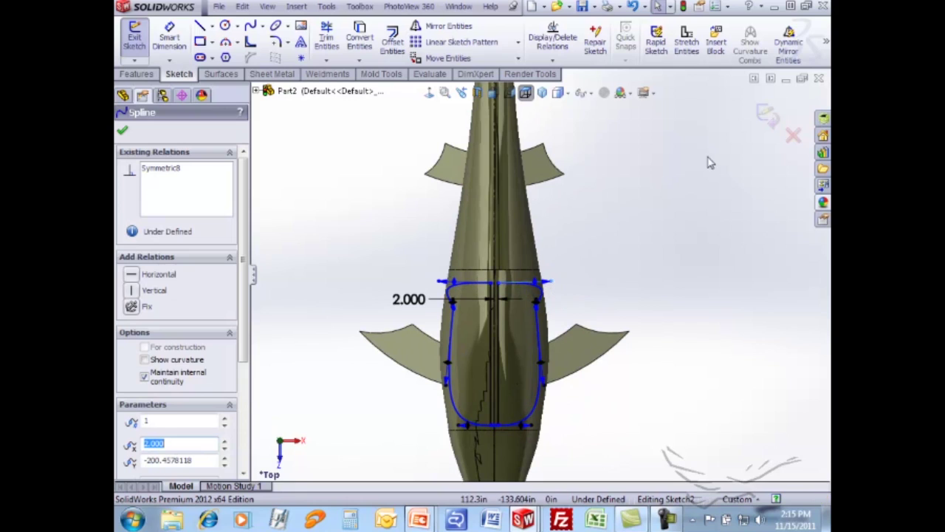
pyautogui.click(768, 116)
pyautogui.moveTo(616, 352); pyautogui.dragTo(547, 212, button='middle')
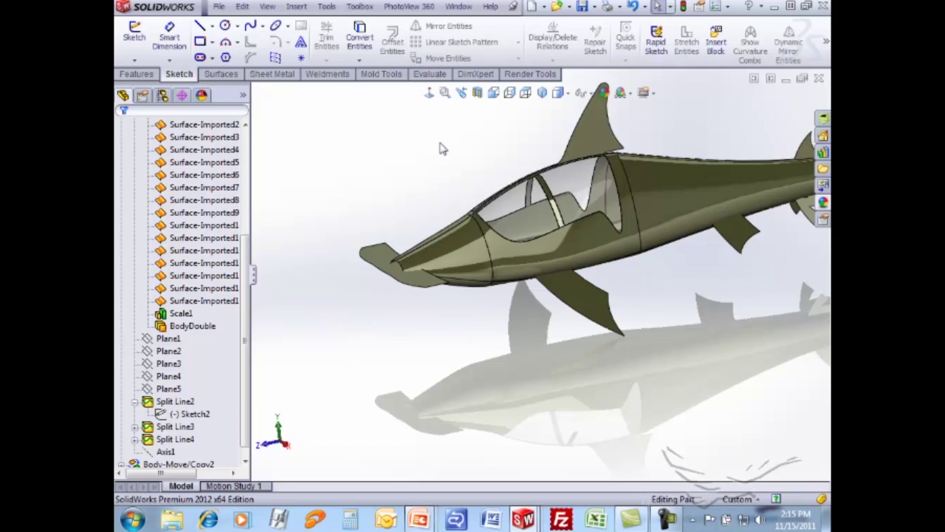
# - Close Part2 without saving and create a new part from the Part_IN template
pyautogui.click(818, 77)
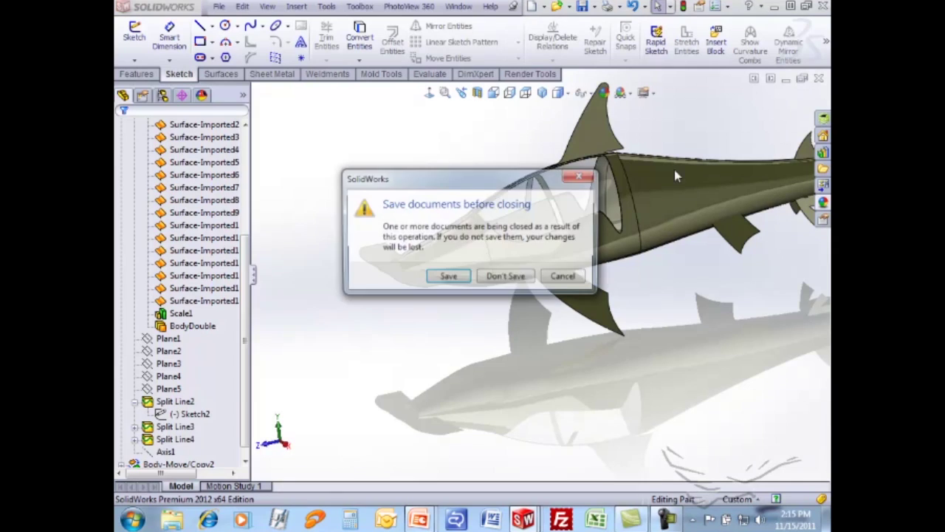
pyautogui.click(508, 276)
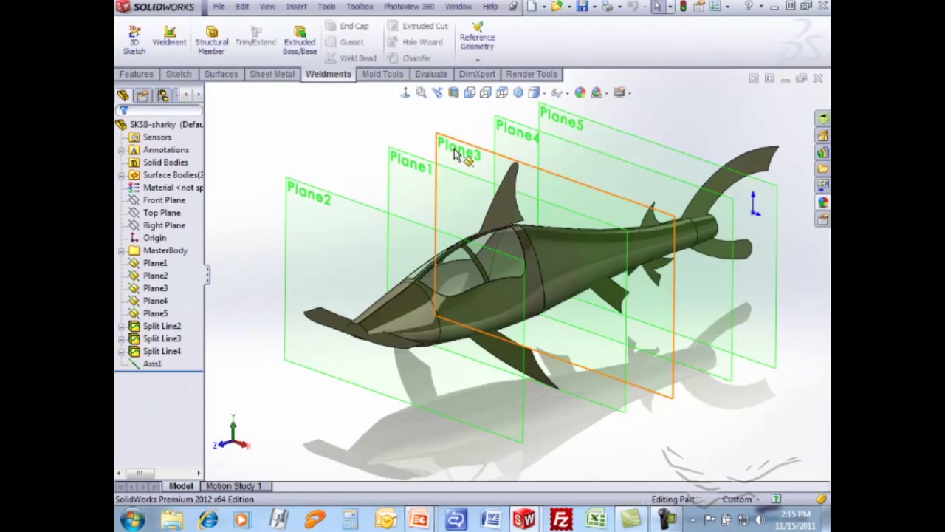
pyautogui.click(532, 6)
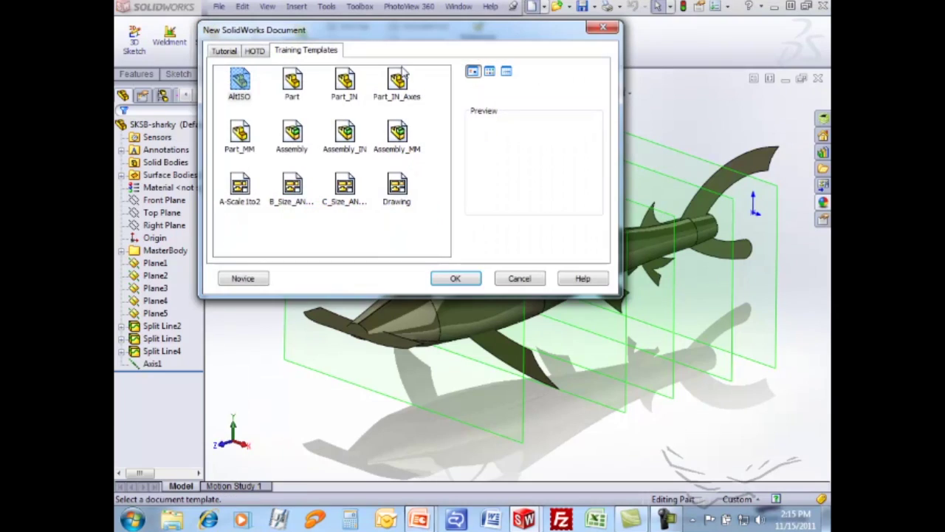
pyautogui.doubleClick(345, 83)
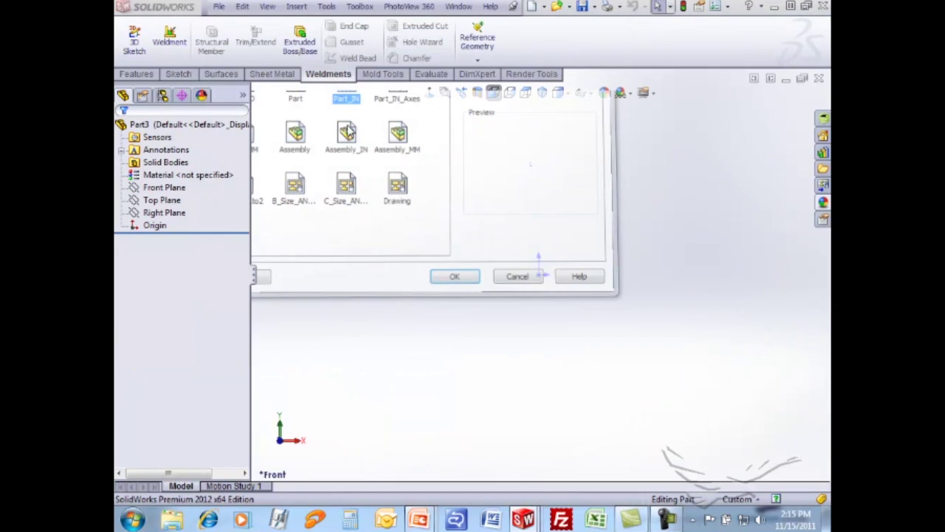
pyautogui.click(137, 74)
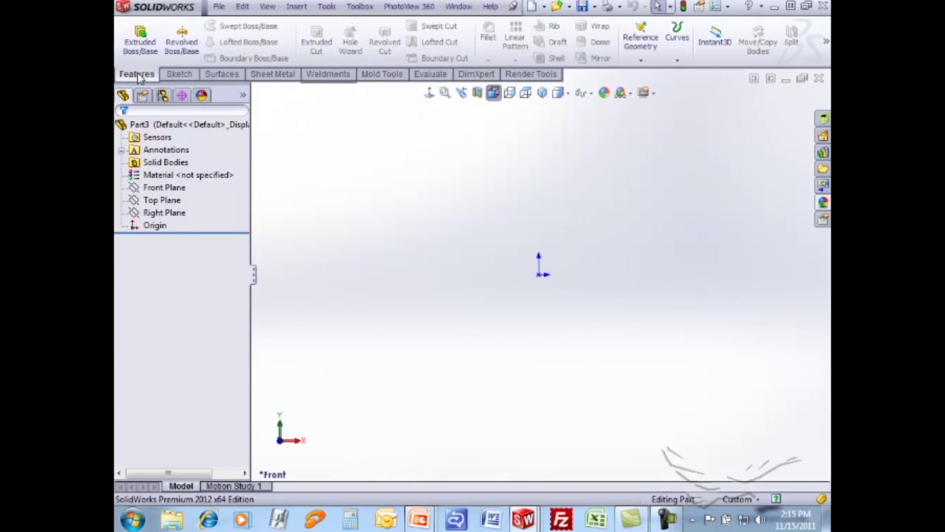
pyautogui.moveTo(827, 42)
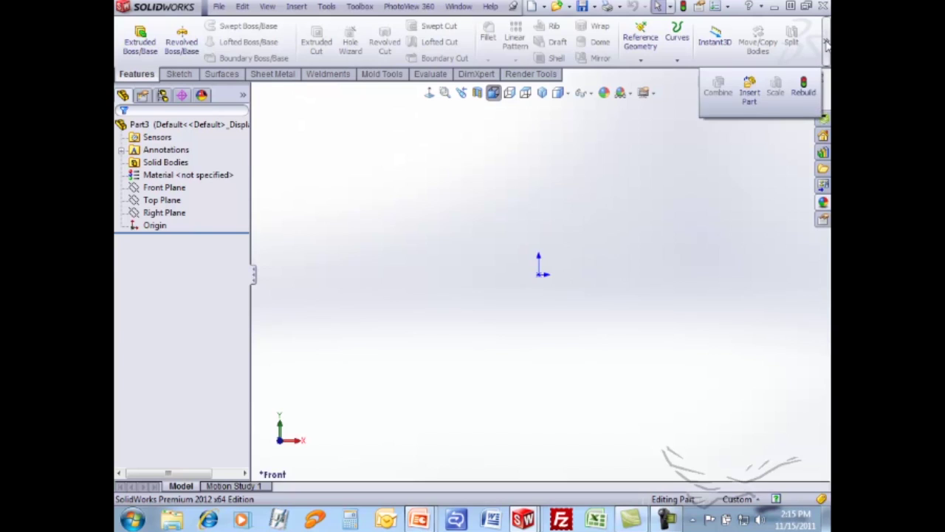
# - Insert the SKSB-sharky part into Part3 at the origin and expand its feature in the tree
pyautogui.click(750, 90)
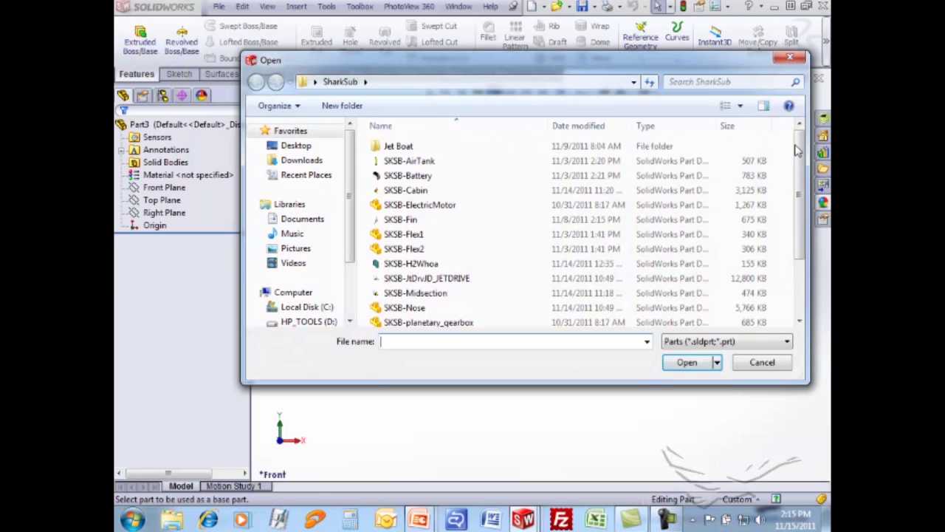
pyautogui.moveTo(803, 177); pyautogui.dragTo(802, 227)
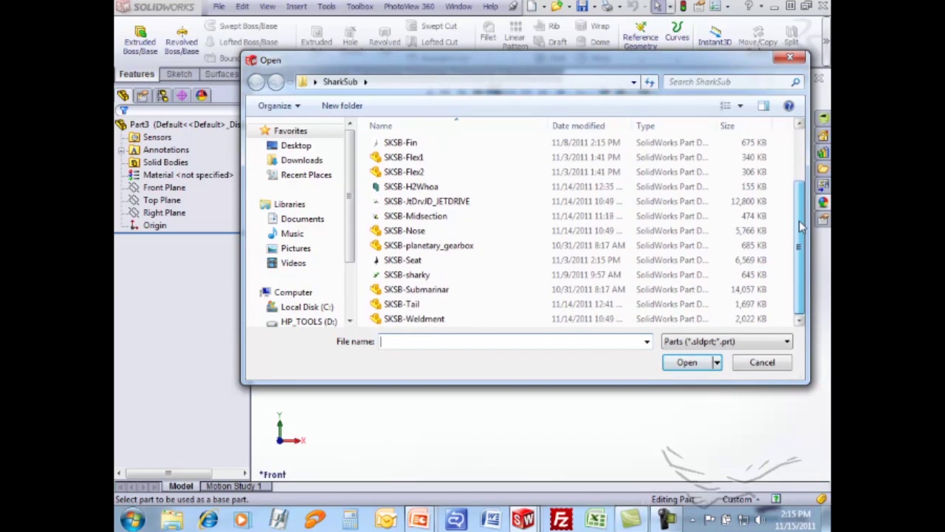
pyautogui.click(410, 275)
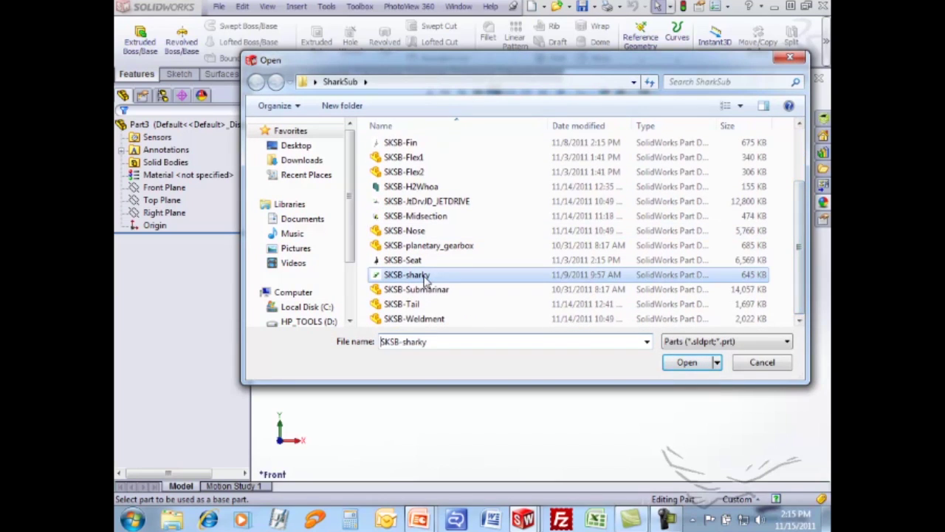
pyautogui.click(685, 362)
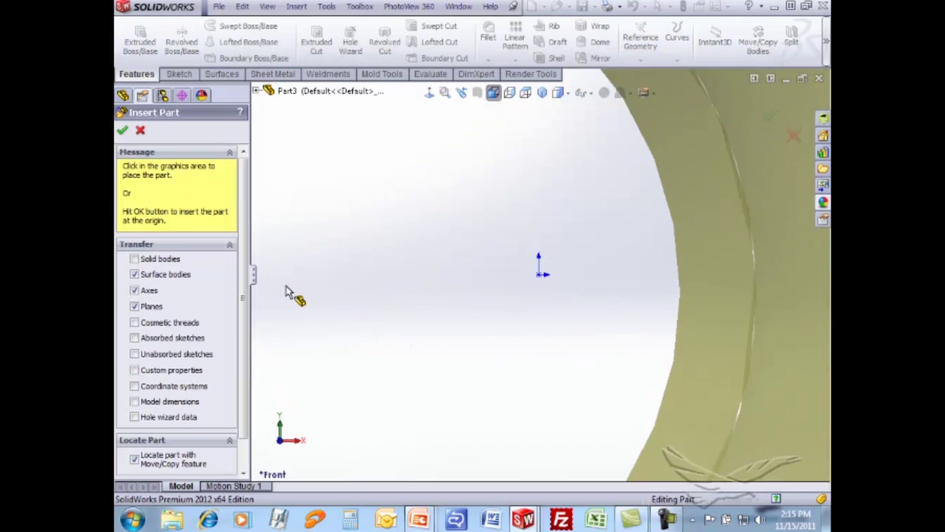
pyautogui.scroll(-2, 245, 299)
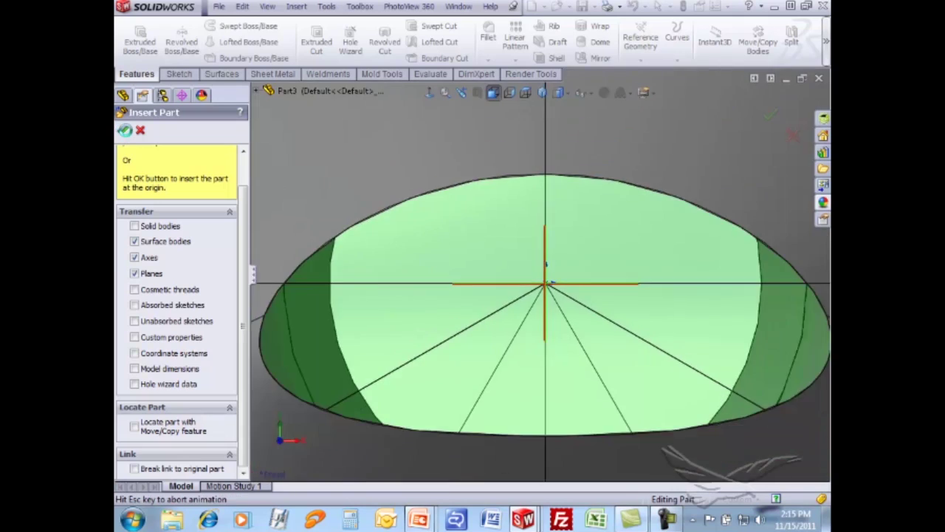
pyautogui.click(121, 129)
pyautogui.moveTo(513, 232); pyautogui.dragTo(448, 250, button='middle')
pyautogui.click(121, 251)
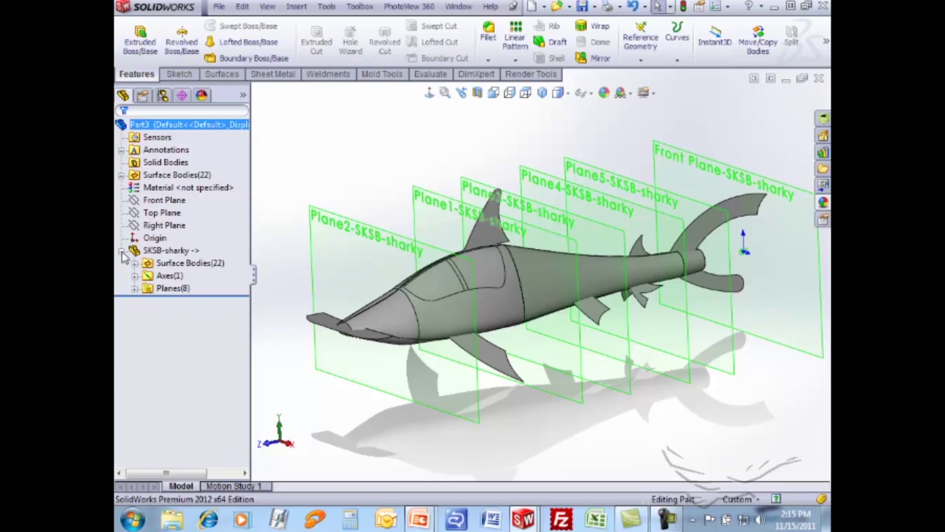
# - Review the inserted shark's Surface Bodies, Axes and Planes folders, then collapse them
pyautogui.click(135, 263)
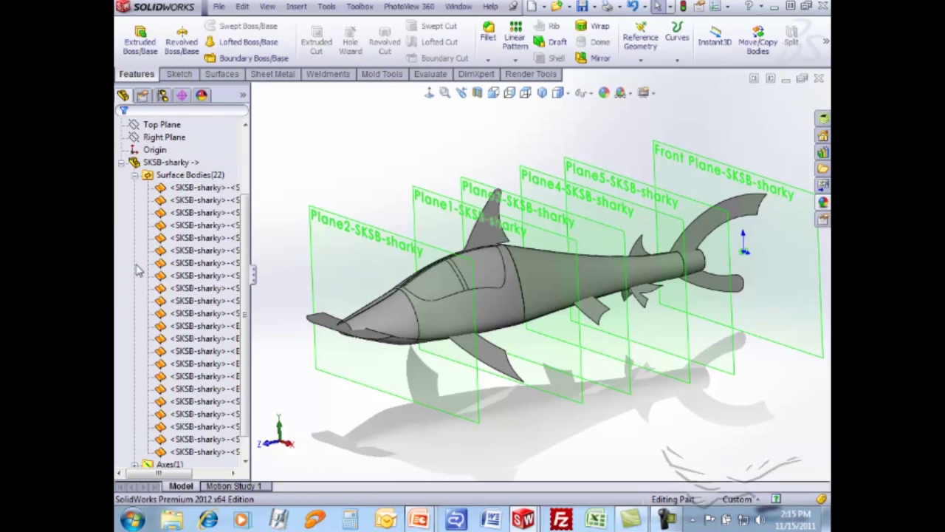
pyautogui.click(135, 464)
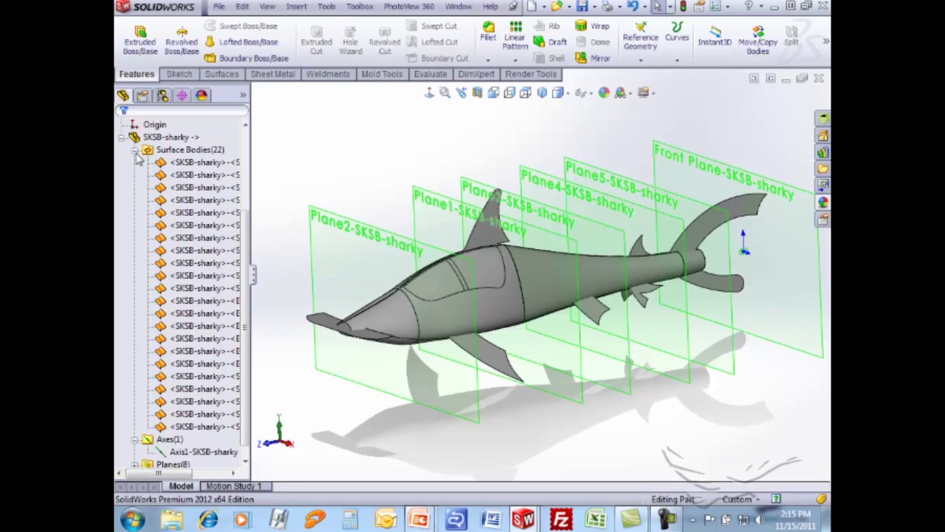
pyautogui.click(135, 150)
pyautogui.click(135, 300)
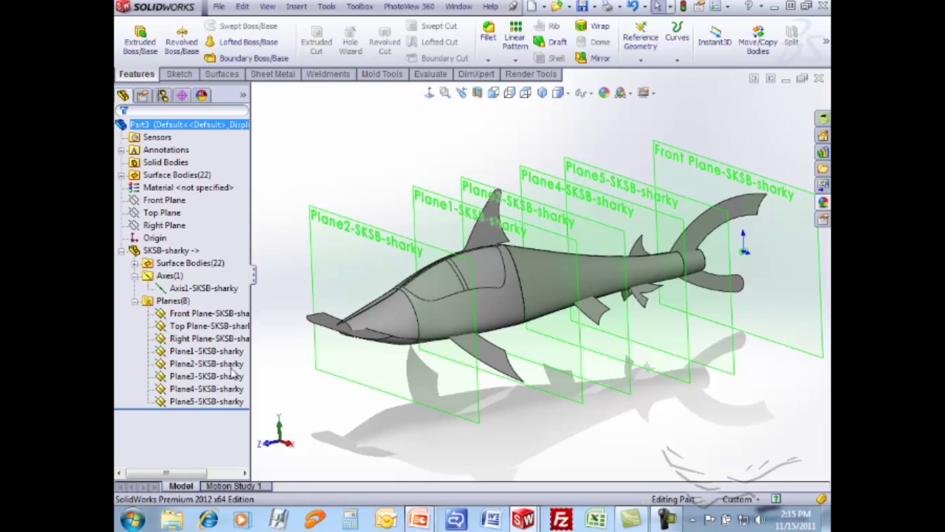
pyautogui.click(479, 266)
pyautogui.click(135, 276)
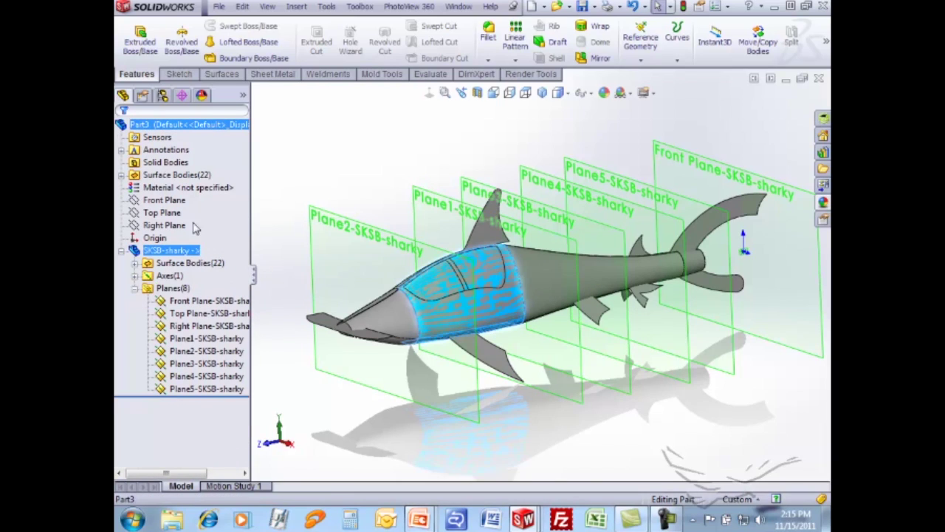
pyautogui.click(307, 169)
pyautogui.click(135, 288)
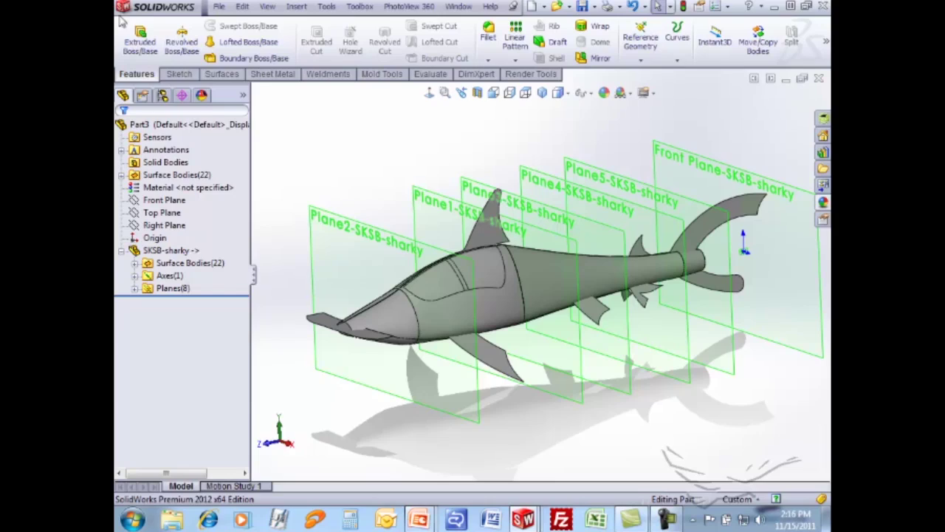
# - Open the original SKSB-sharky master part with Edit In Context from the inserted feature
pyautogui.click(182, 251)
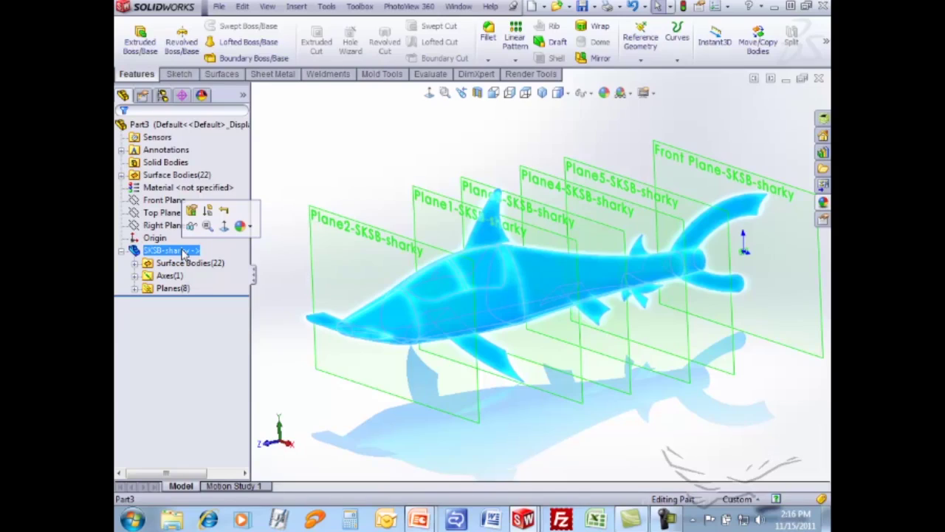
pyautogui.moveTo(500, 302); pyautogui.dragTo(362, 184, button='middle')
pyautogui.click(362, 185)
pyautogui.scroll(-3, 514, 310)
pyautogui.click(474, 282)
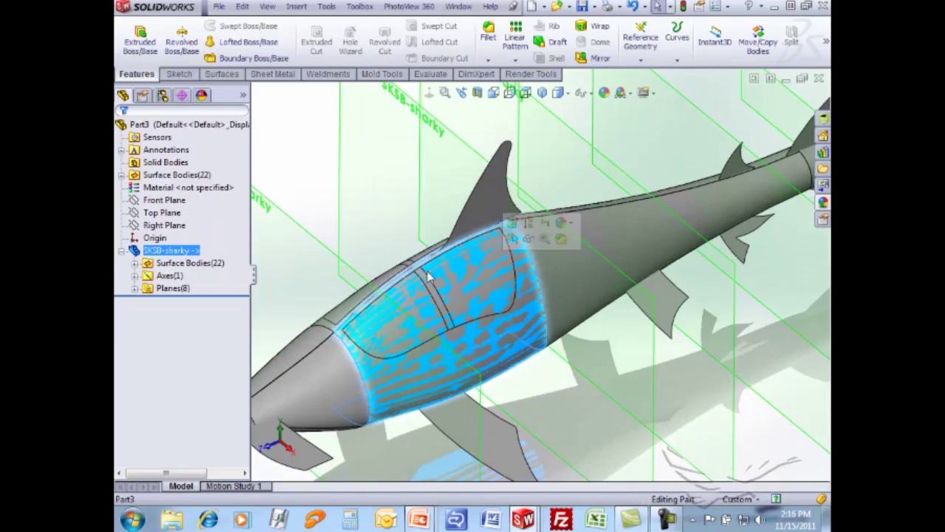
pyautogui.click(310, 183)
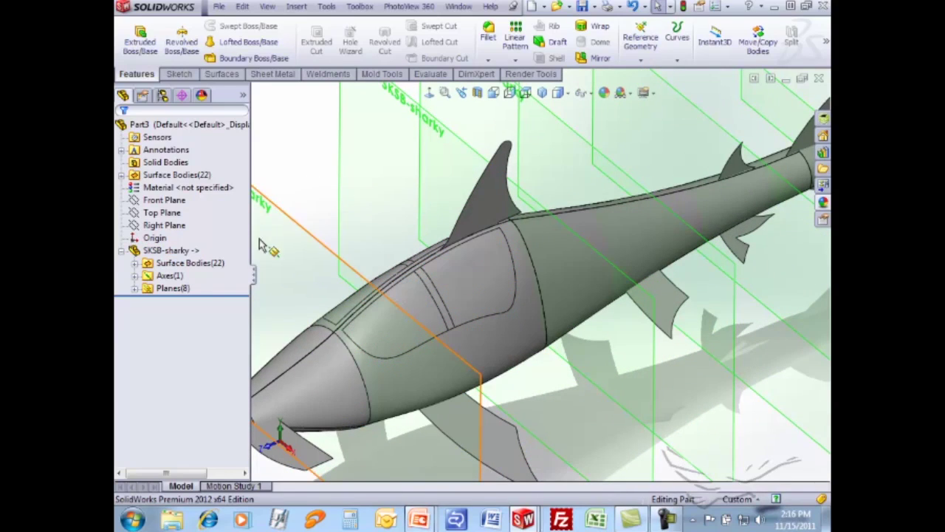
pyautogui.rightClick(160, 253)
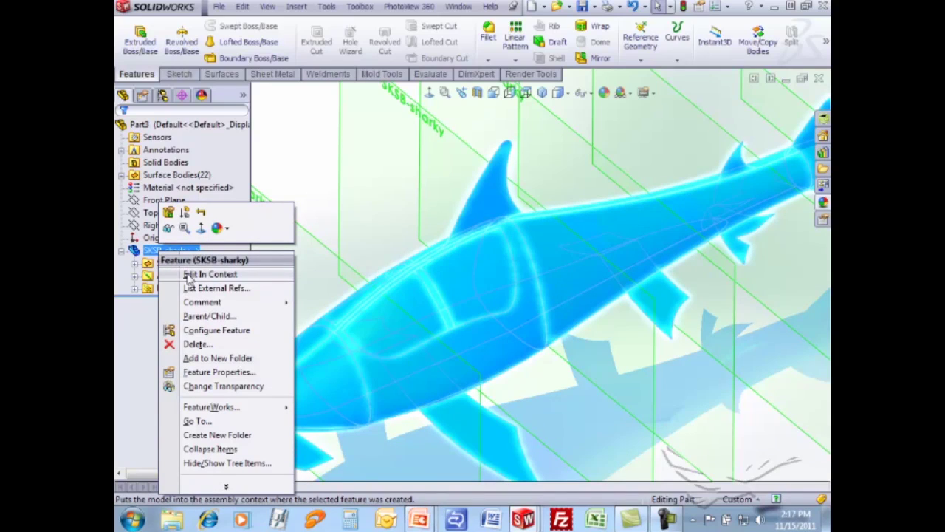
pyautogui.click(191, 276)
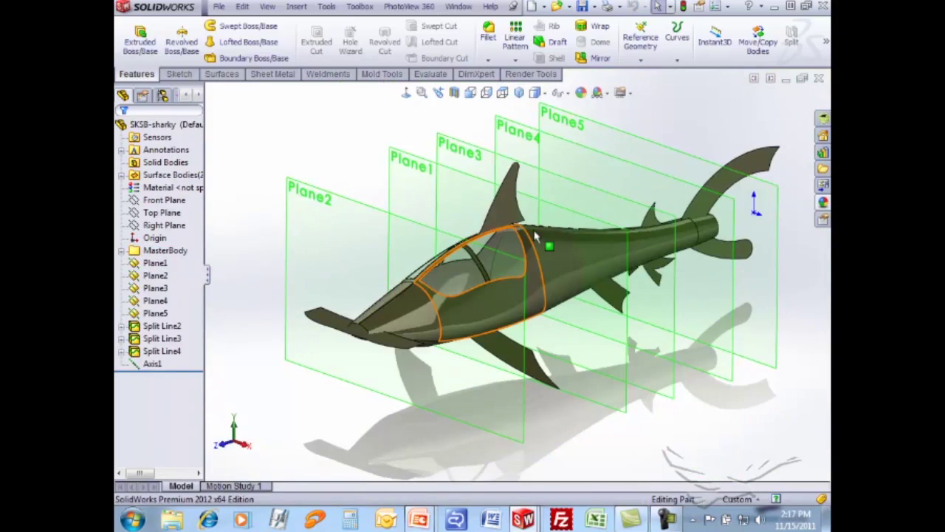
# - Orbit the shark slightly, then Restore Down the maximized document window
pyautogui.moveTo(520, 244)
pyautogui.mouseDown(button='middle')
pyautogui.moveTo(453, 249)
pyautogui.moveTo(513, 246)
pyautogui.moveTo(517, 255)
pyautogui.mouseUp(button='middle')
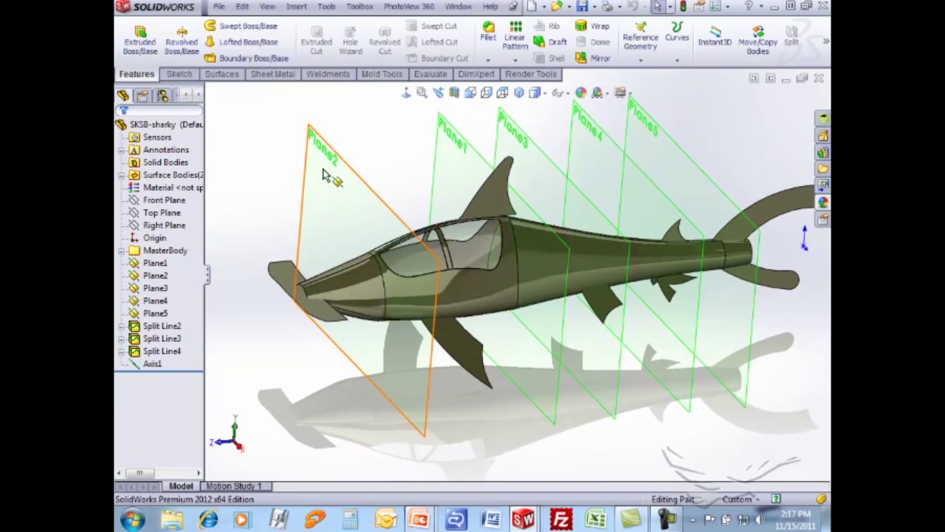
pyautogui.moveTo(268, 128); pyautogui.dragTo(268, 138, button='middle')
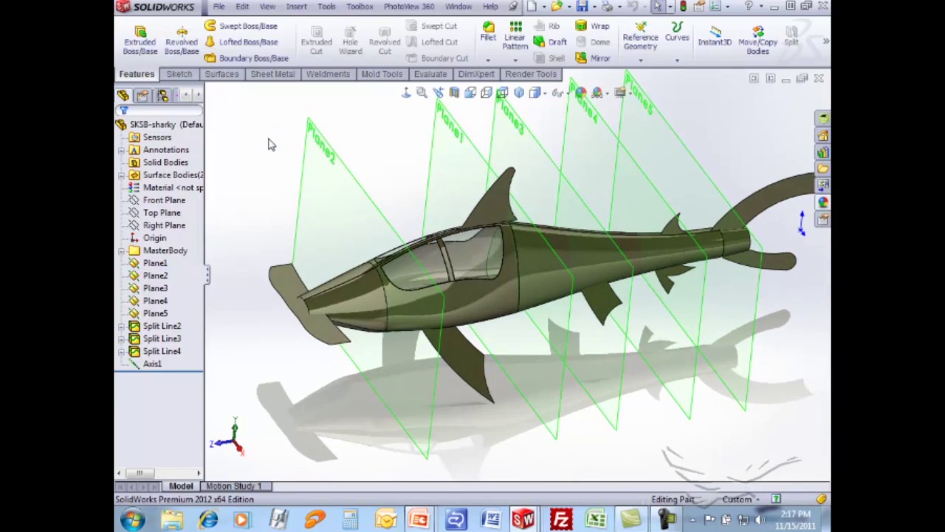
pyautogui.click(787, 79)
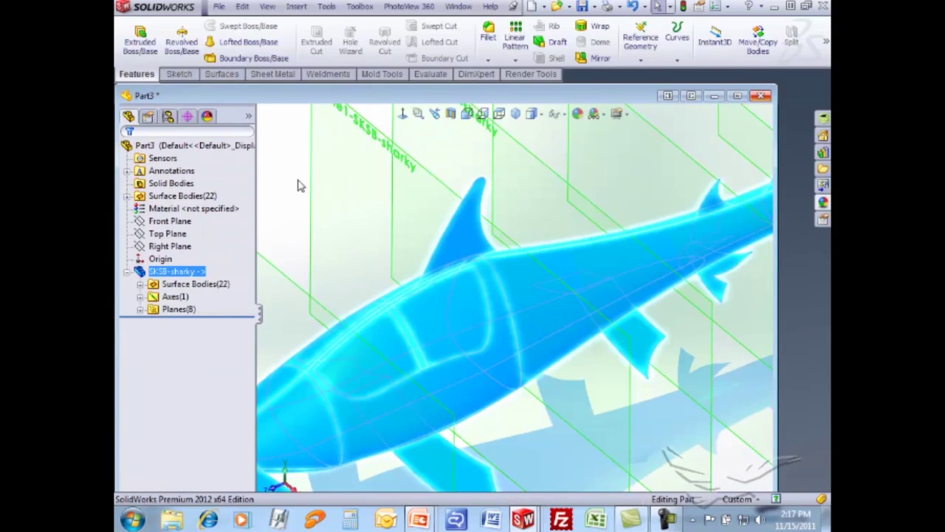
# - Start Sketch1 on the shark's Plane1 and open Convert Entities for Intersection Curve
pyautogui.press('Escape')
pyautogui.moveTo(308, 245); pyautogui.dragTo(387, 262, button='middle')
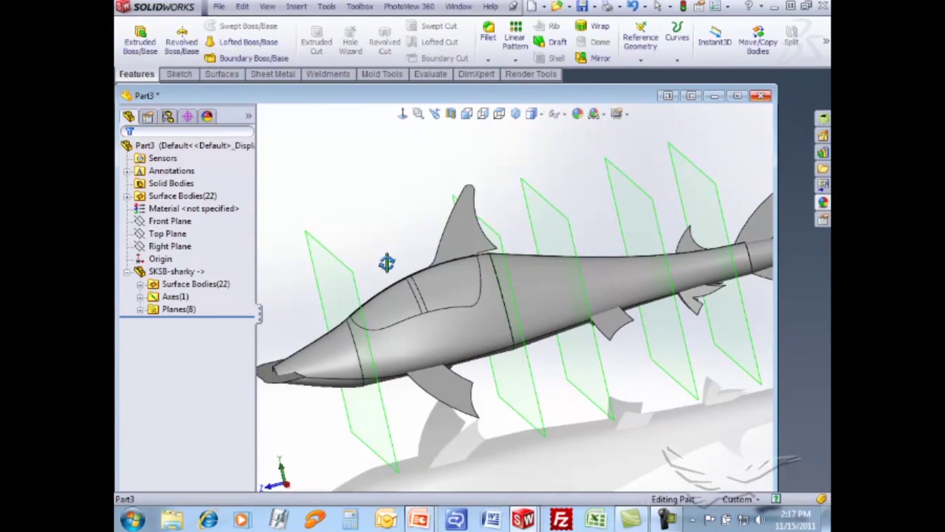
pyautogui.click(514, 286)
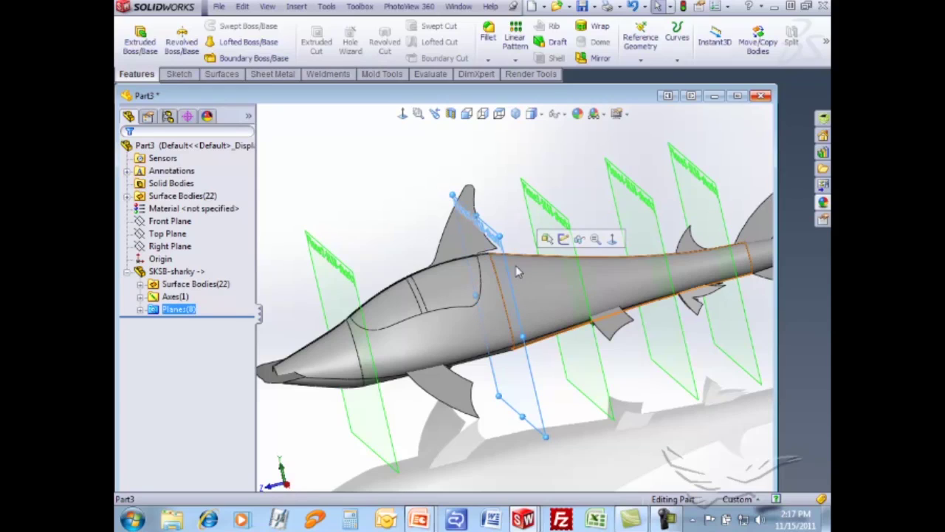
pyautogui.click(564, 240)
pyautogui.moveTo(327, 232)
pyautogui.mouseDown(button='middle')
pyautogui.moveTo(360, 205)
pyautogui.moveTo(379, 223)
pyautogui.moveTo(333, 154)
pyautogui.mouseUp(button='middle')
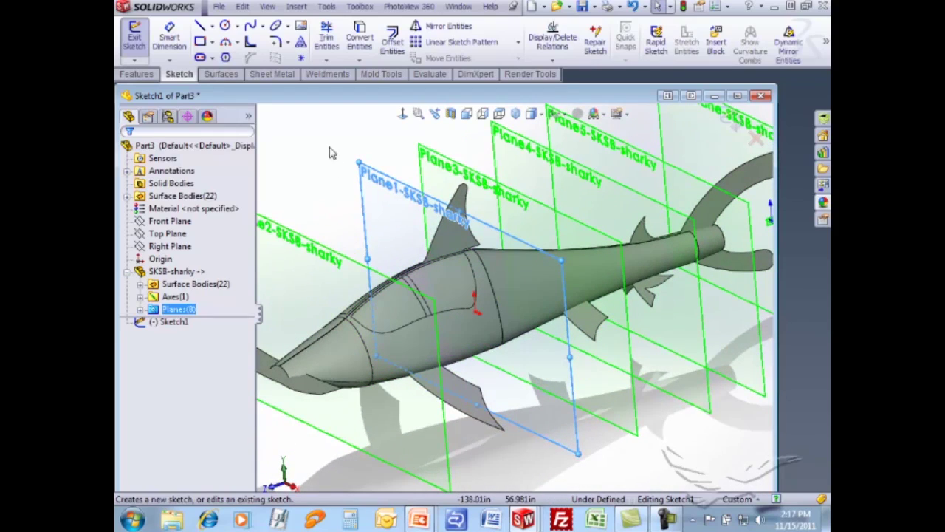
pyautogui.click(359, 61)
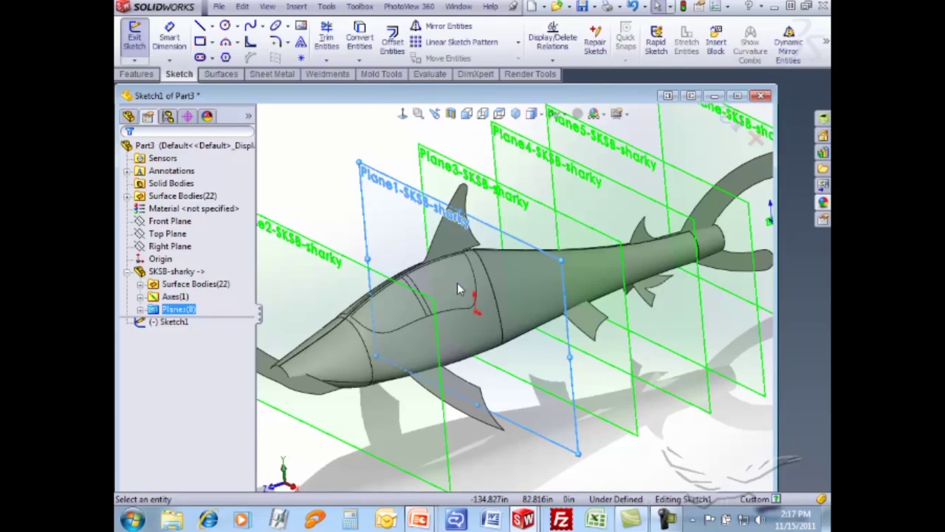
# - Run Intersection Curve and pick the shark's mid-body and head faces against Plane1
pyautogui.hotkey('ctrl', 'shift', 'i')
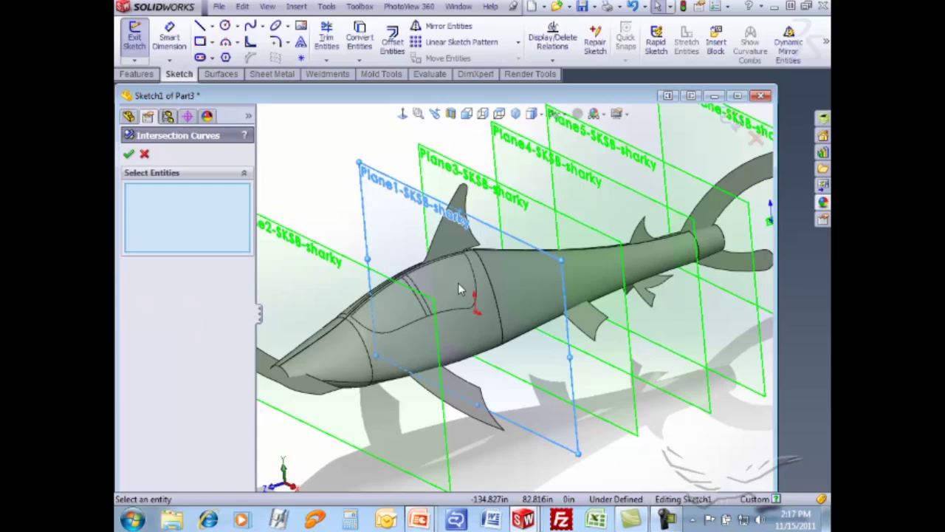
pyautogui.moveTo(458, 289); pyautogui.dragTo(525, 313, button='middle')
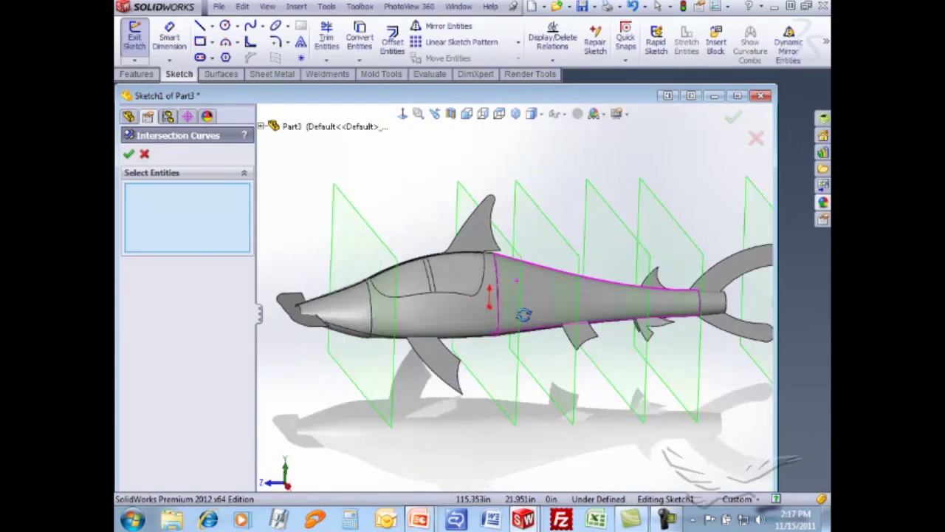
pyautogui.scroll(-5, 530, 311)
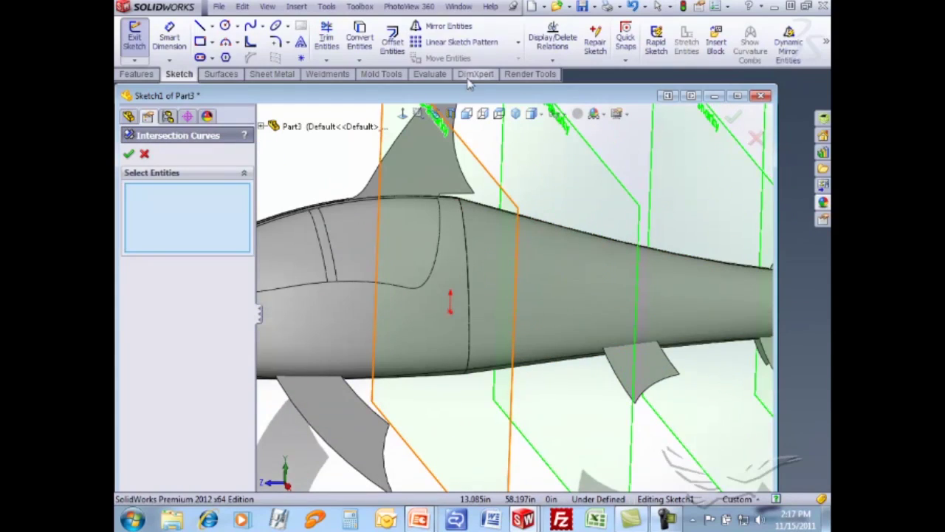
pyautogui.click(482, 114)
pyautogui.scroll(-6, 468, 312)
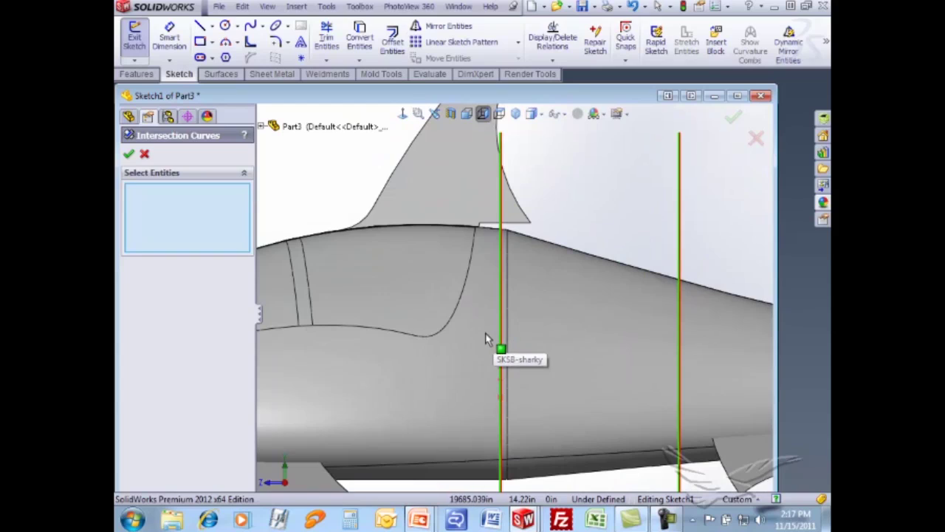
pyautogui.click(486, 339)
pyautogui.scroll(6, 483, 339)
pyautogui.moveTo(483, 339); pyautogui.dragTo(576, 352, button='middle')
pyautogui.click(422, 338)
pyautogui.moveTo(421, 338); pyautogui.dragTo(204, 224, button='middle')
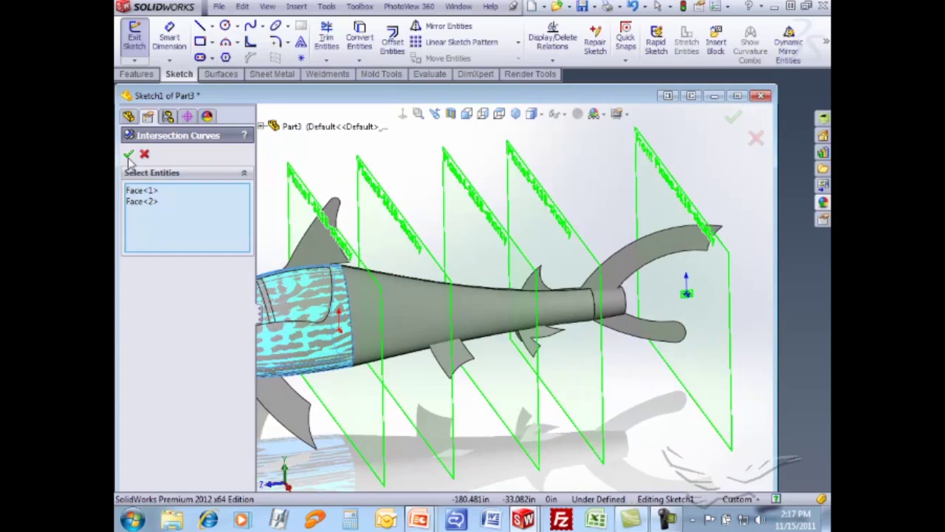
# - Apply the intersection and close the tool, keeping the cross-section splines in Sketch1
pyautogui.rightClick(198, 212)
pyautogui.click(214, 220)
pyautogui.scroll(-4, 368, 312)
pyautogui.moveTo(368, 313); pyautogui.dragTo(384, 325, button='middle')
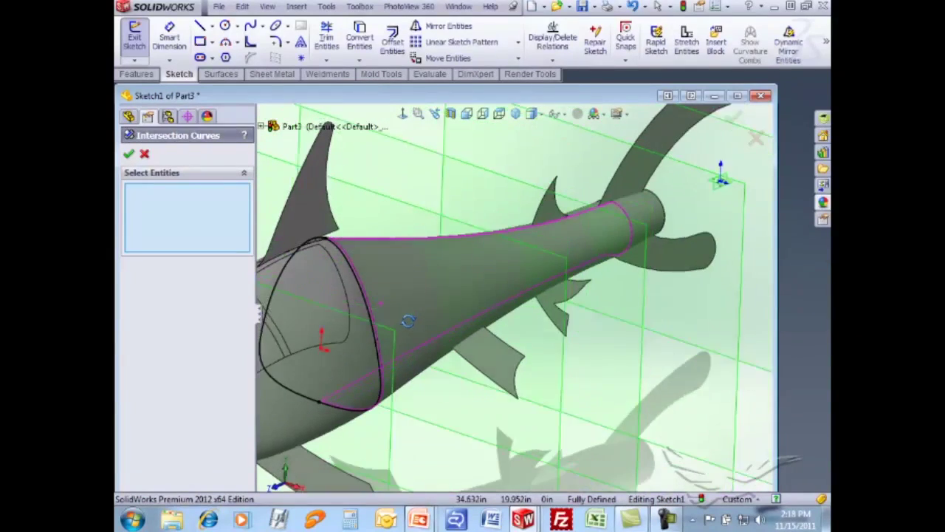
pyautogui.scroll(5, 406, 332)
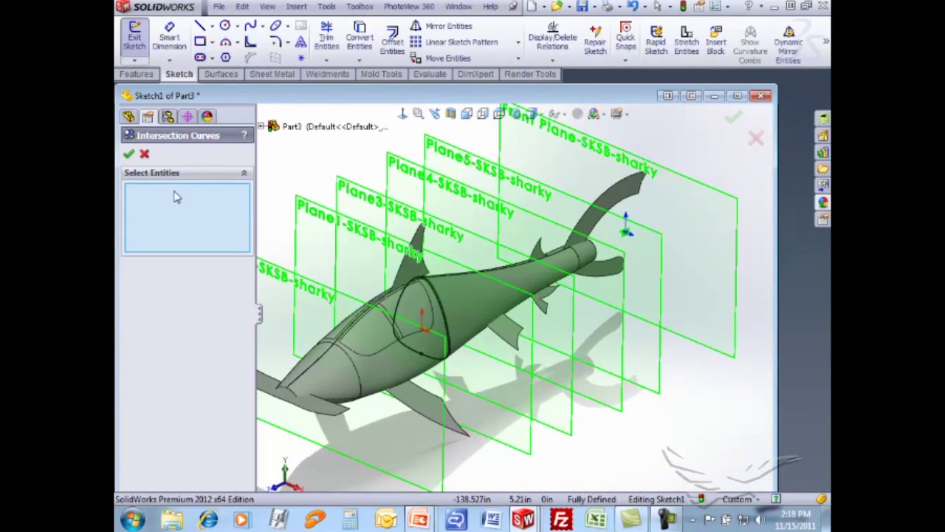
pyautogui.click(146, 156)
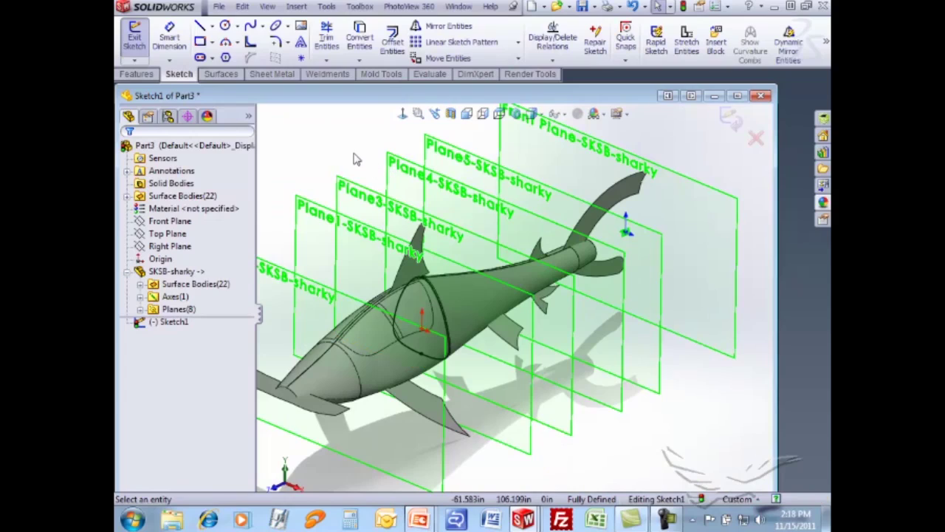
# - Offset both section splines 1.000in inward, reversed, with the base made construction
pyautogui.click(445, 313)
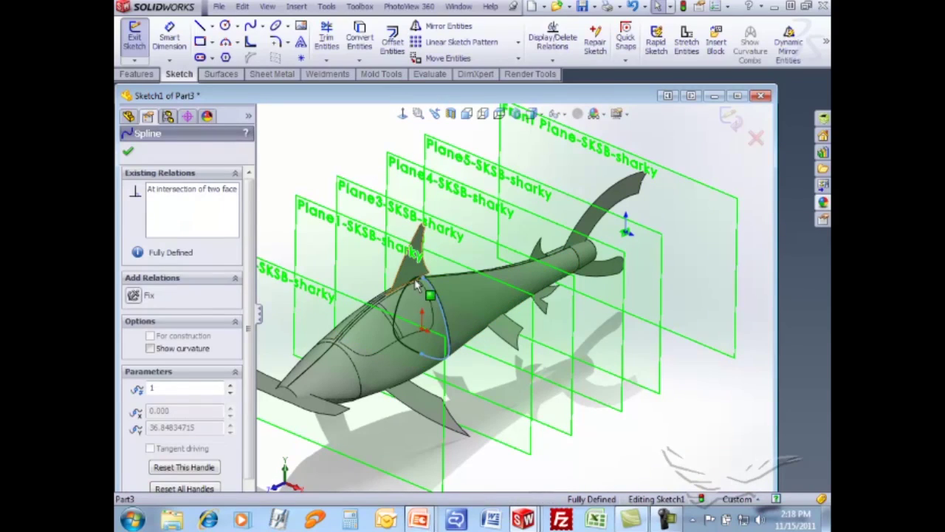
pyautogui.keyDown('ctrl'); pyautogui.click(417, 288); pyautogui.keyUp('ctrl')
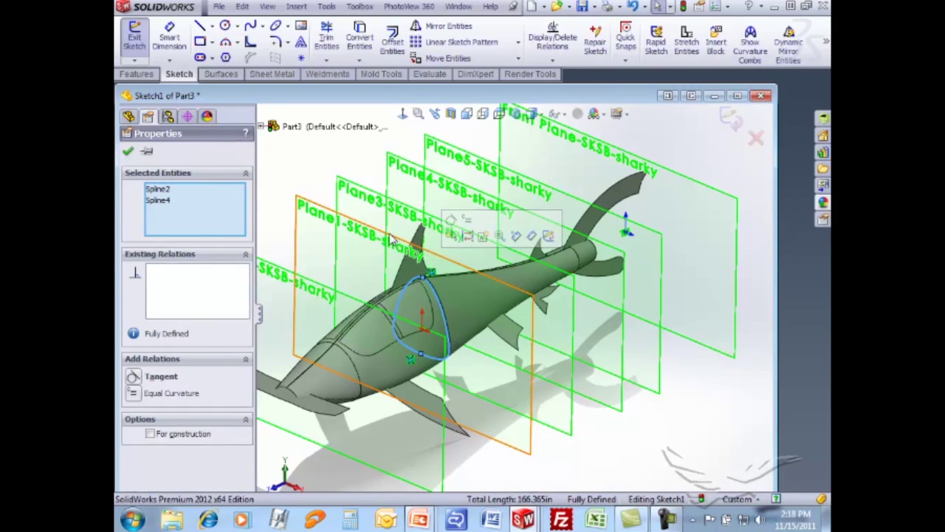
pyautogui.click(396, 43)
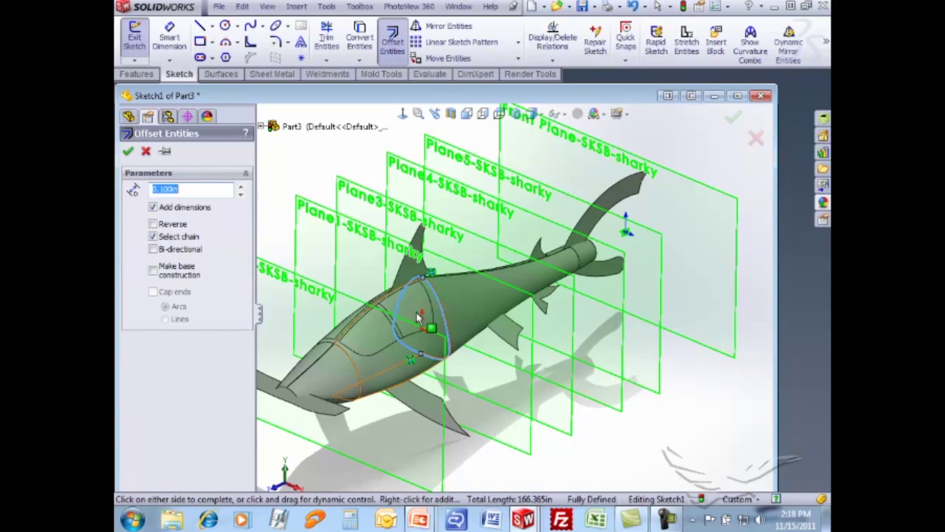
pyautogui.scroll(-8, 436, 317)
pyautogui.scroll(2, 434, 309)
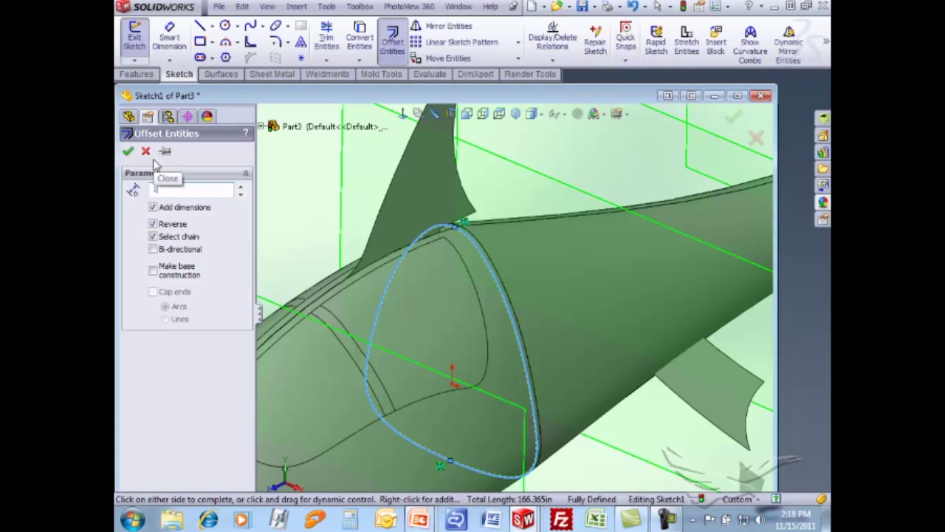
pyautogui.press('Return')
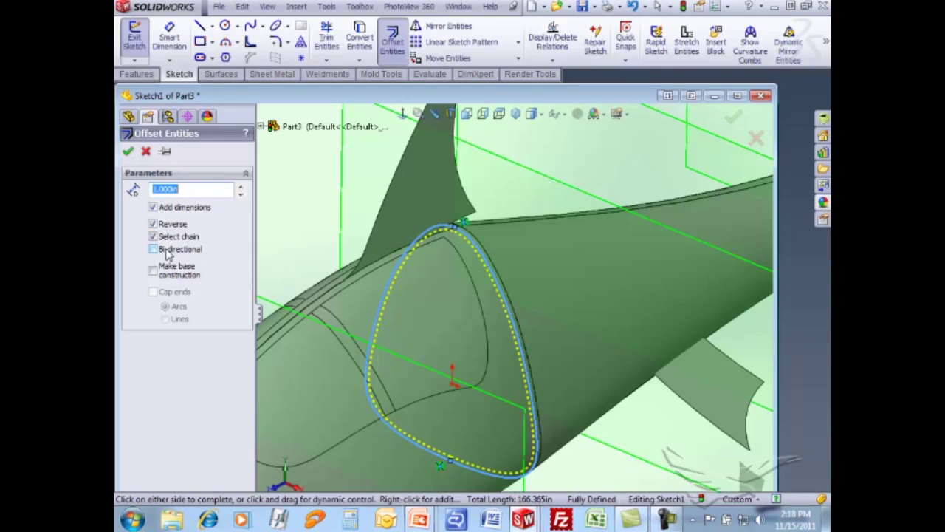
pyautogui.click(129, 151)
# - Fit the whole shark in view and exit Sketch1
pyautogui.scroll(-3, 473, 274)
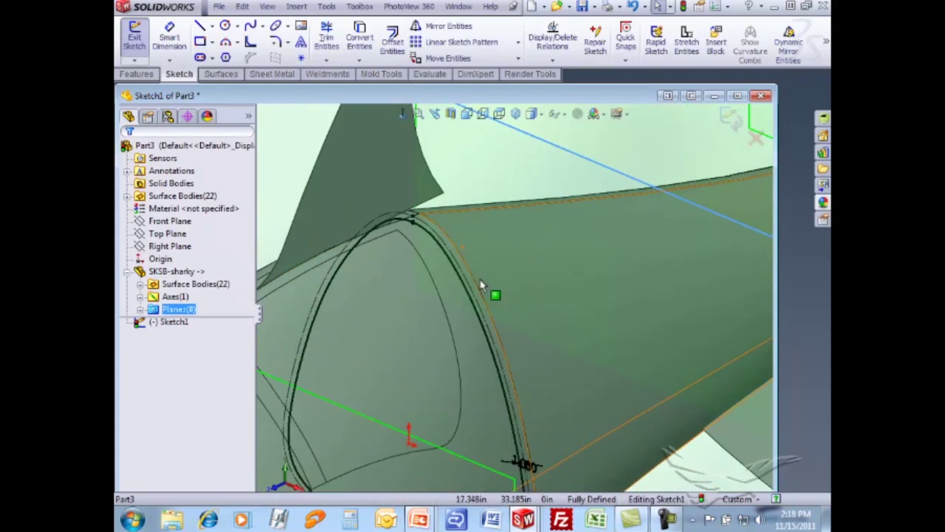
pyautogui.scroll(4, 517, 317)
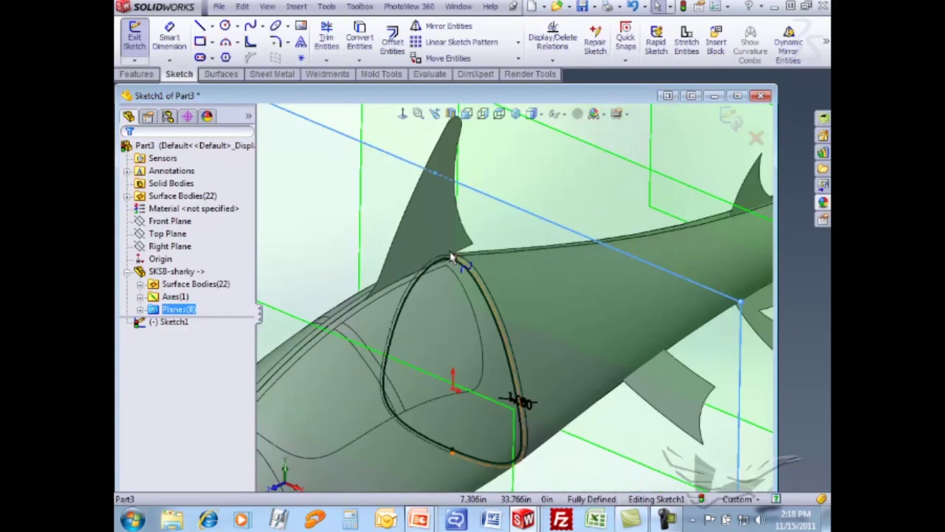
pyautogui.press('f')
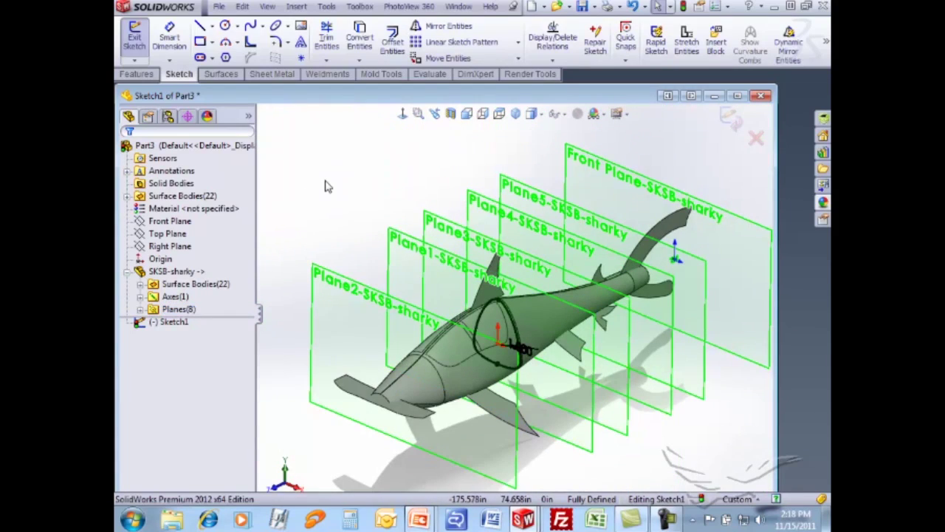
pyautogui.click(733, 122)
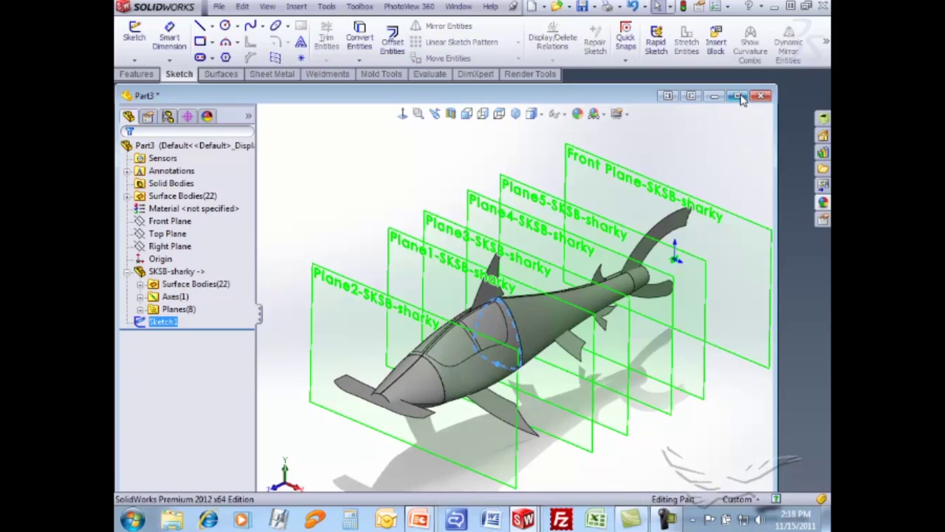
# - Maximize the Part3 window and bring the shark's cockpit into view
pyautogui.click(738, 96)
pyautogui.scroll(3, 606, 195)
pyautogui.scroll(-5, 537, 295)
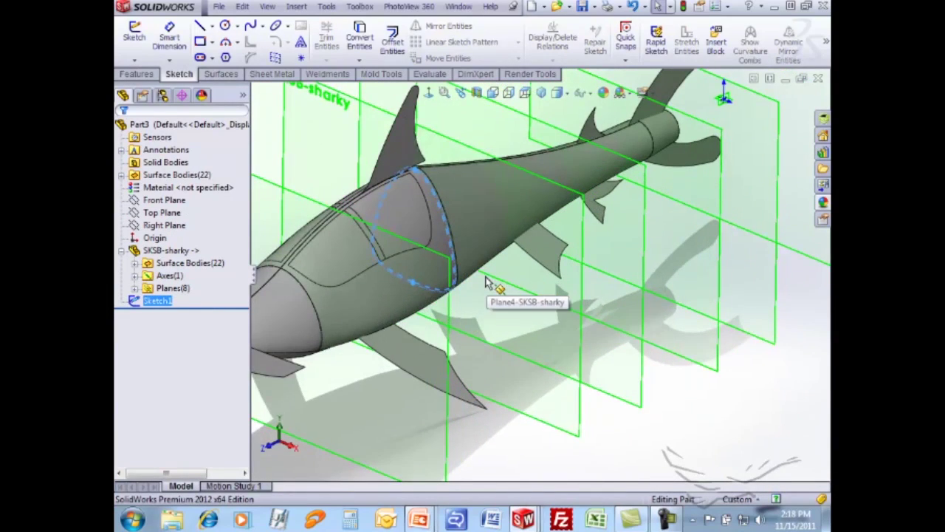
pyautogui.scroll(2, 473, 284)
pyautogui.scroll(2, 425, 276)
pyautogui.scroll(-4, 473, 214)
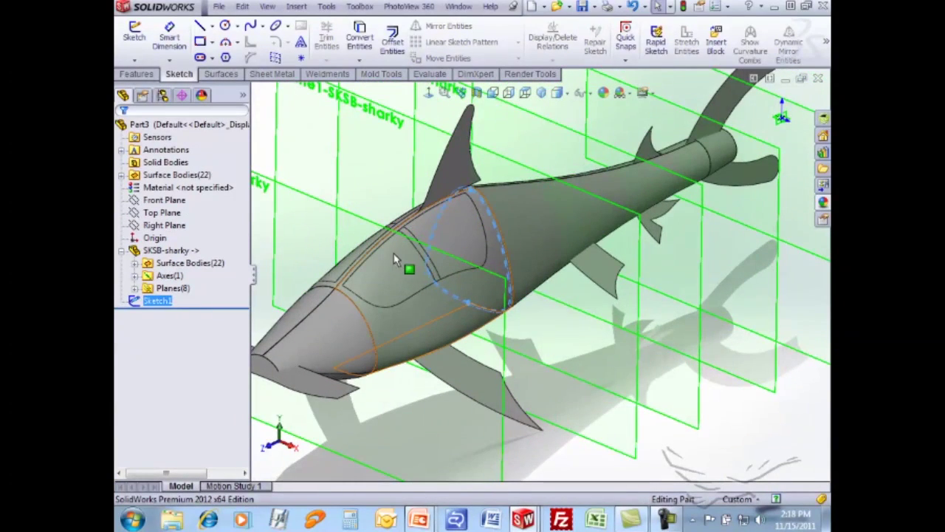
pyautogui.scroll(5, 389, 252)
pyautogui.moveTo(389, 264); pyautogui.dragTo(350, 238, button='middle')
pyautogui.scroll(-4, 465, 324)
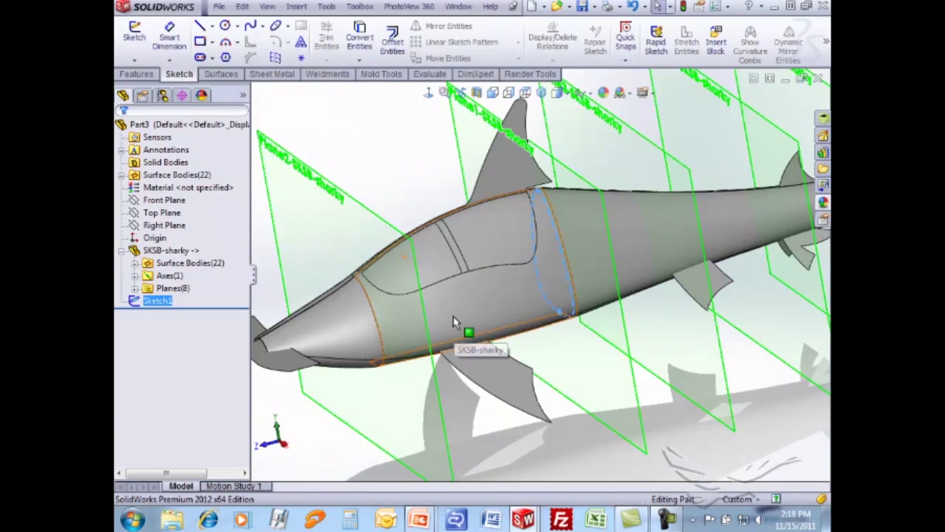
# - Select the shark's cockpit faces, checking them from the Right view
pyautogui.click(425, 316)
pyautogui.hotkey('ctrl', '4')
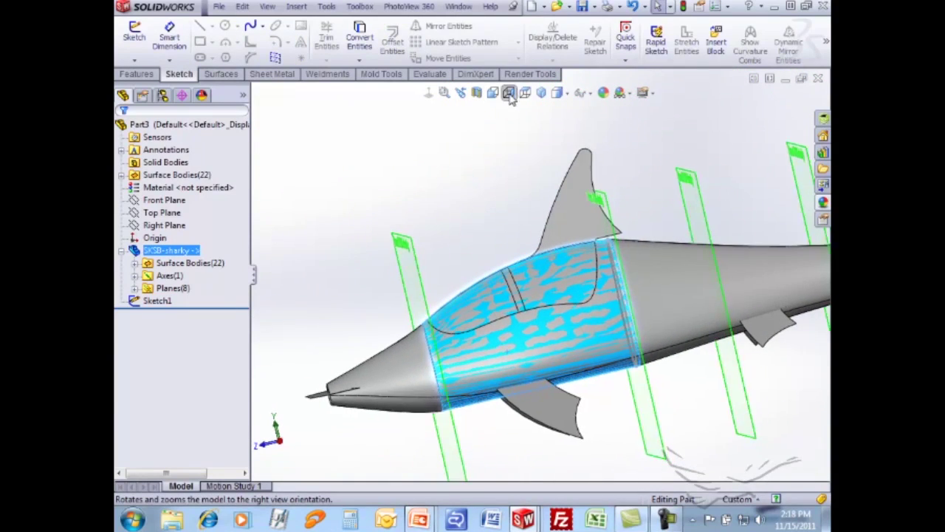
pyautogui.scroll(-5, 397, 280)
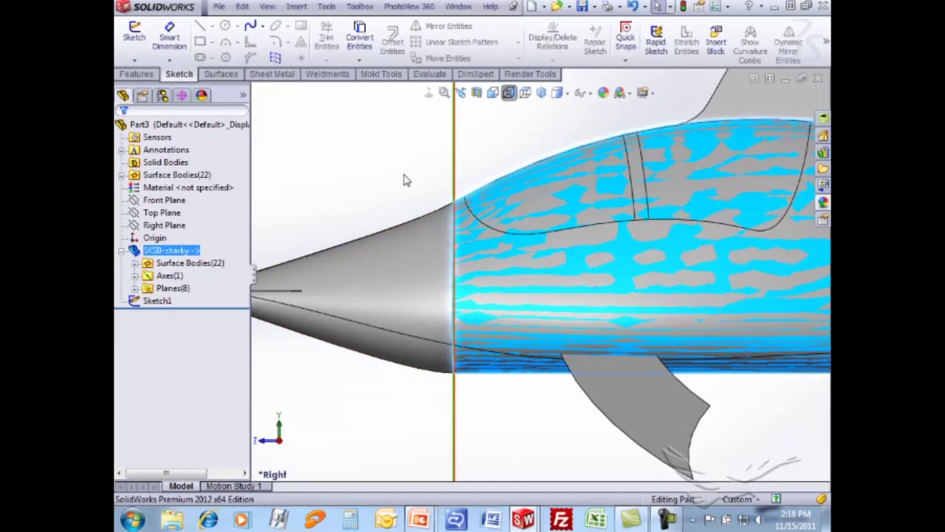
pyautogui.click(405, 180)
pyautogui.scroll(5, 589, 338)
pyautogui.click(576, 306)
pyautogui.moveTo(576, 305); pyautogui.dragTo(495, 239, button='middle')
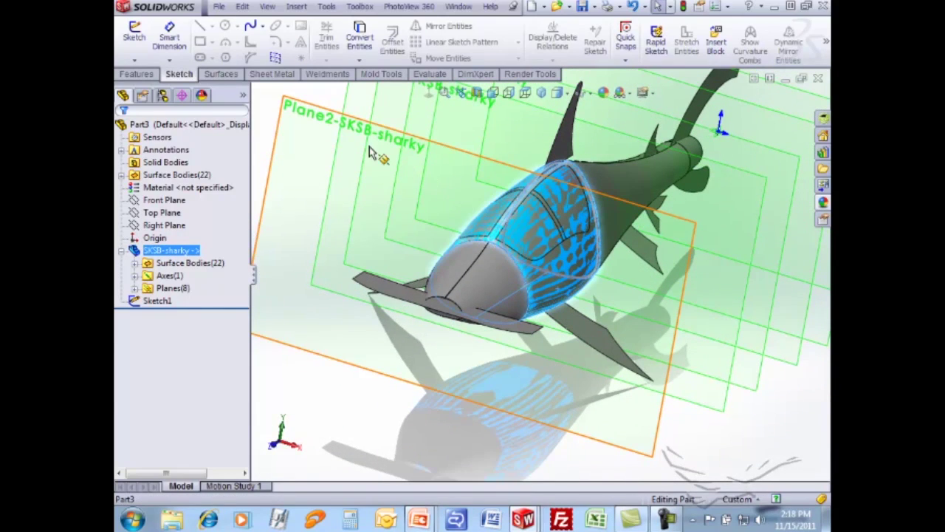
# - Offset cockpit Face<1> and Face<2> by 1.000in as Surface-Offset1, keeping the original direction
pyautogui.click(220, 74)
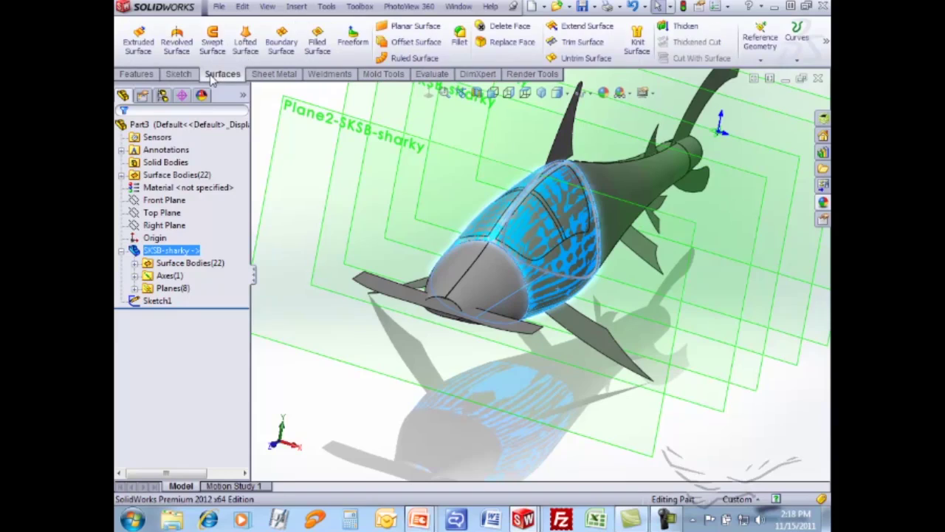
pyautogui.click(411, 42)
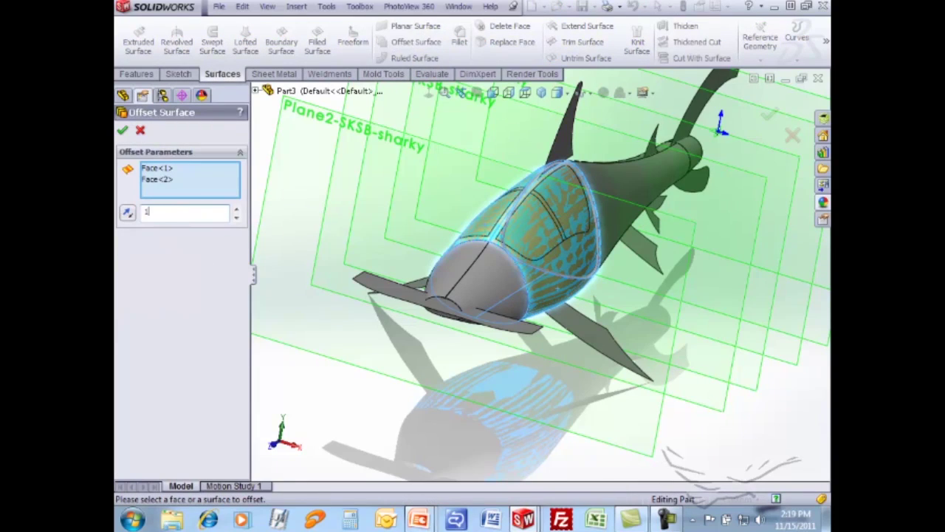
pyautogui.click(128, 213)
pyautogui.click(128, 213)
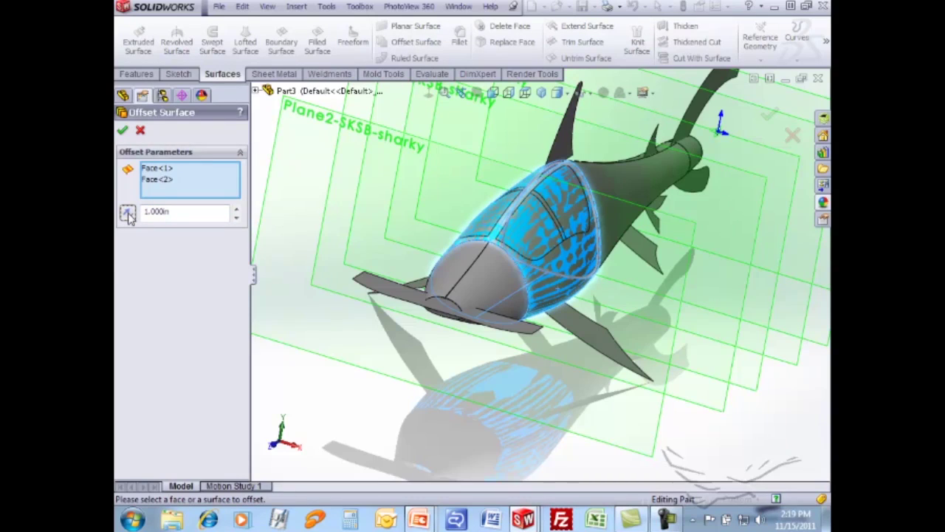
pyautogui.click(123, 132)
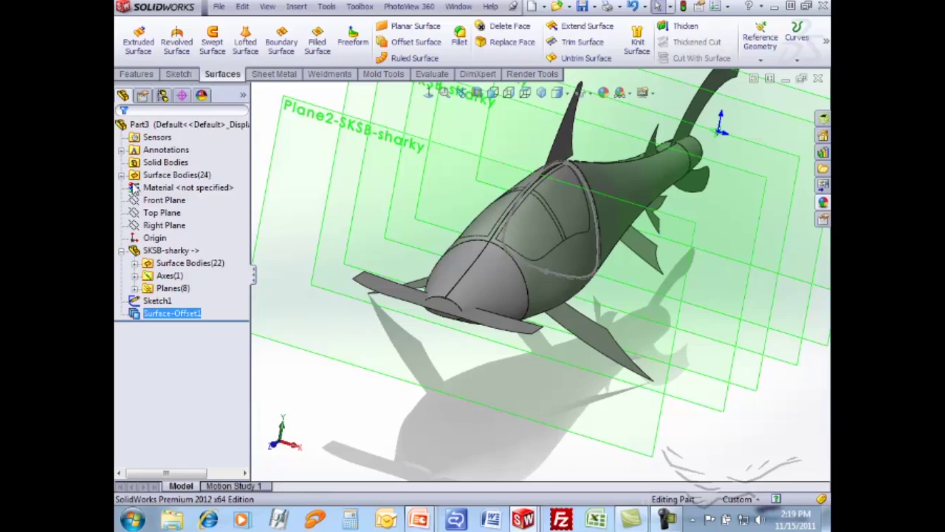
# - Isolate Surface-Offset1[1] and [2] so only the offset cockpit surfaces show
pyautogui.click(122, 176)
pyautogui.click(193, 452)
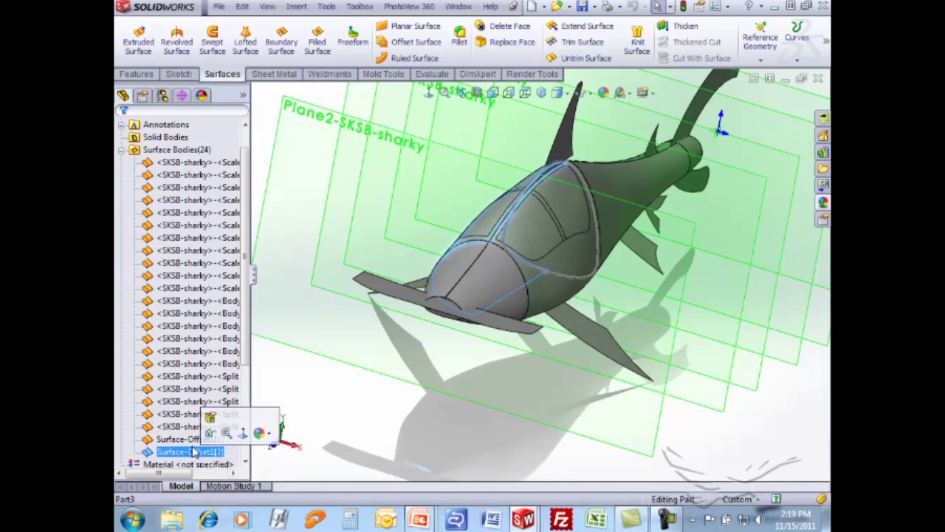
pyautogui.keyDown('ctrl'); pyautogui.click(187, 440); pyautogui.keyUp('ctrl')
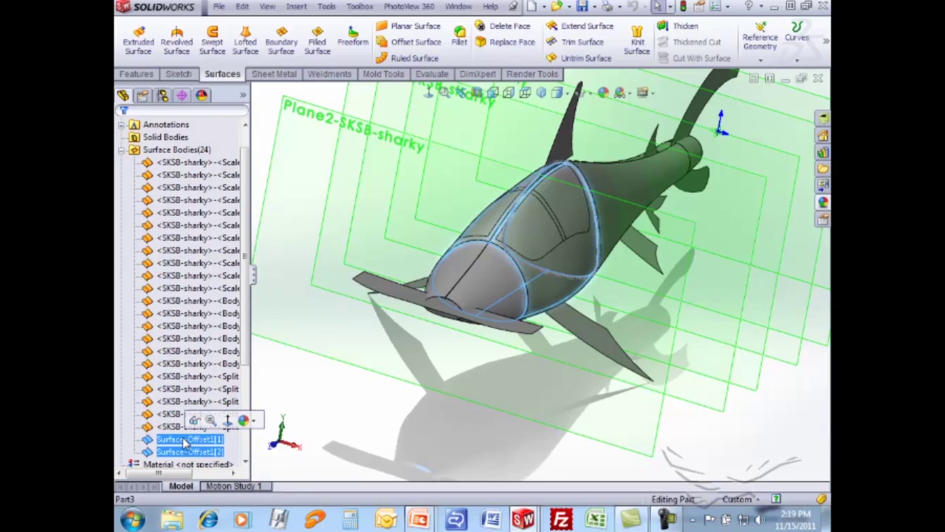
pyautogui.rightClick(186, 441)
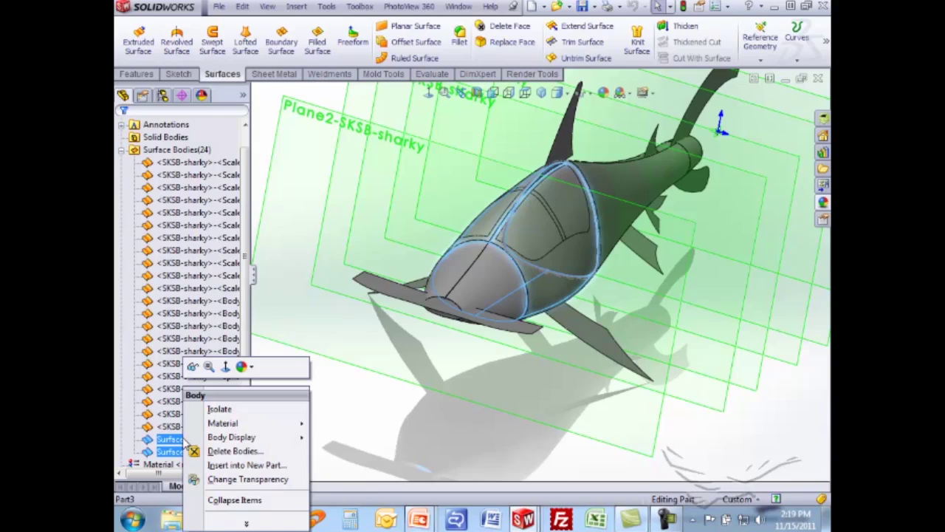
pyautogui.click(214, 409)
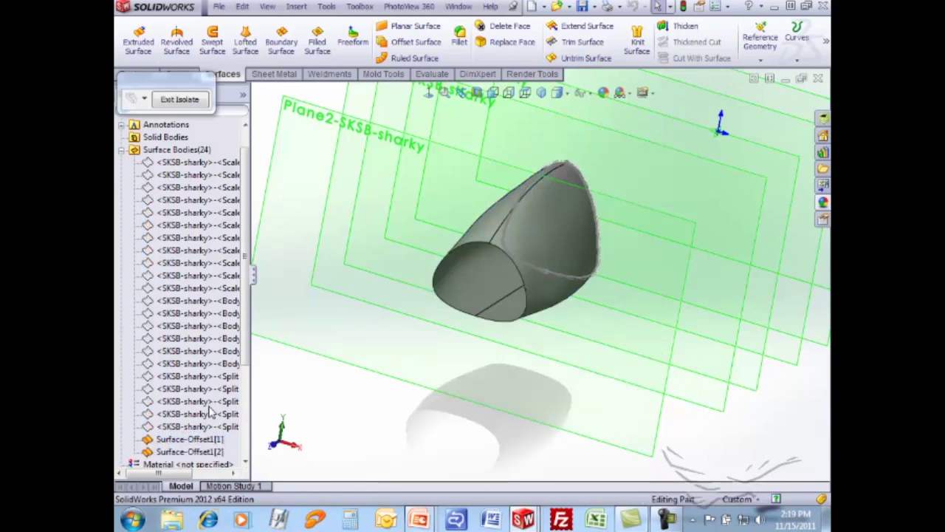
pyautogui.moveTo(419, 404); pyautogui.dragTo(430, 307, button='middle')
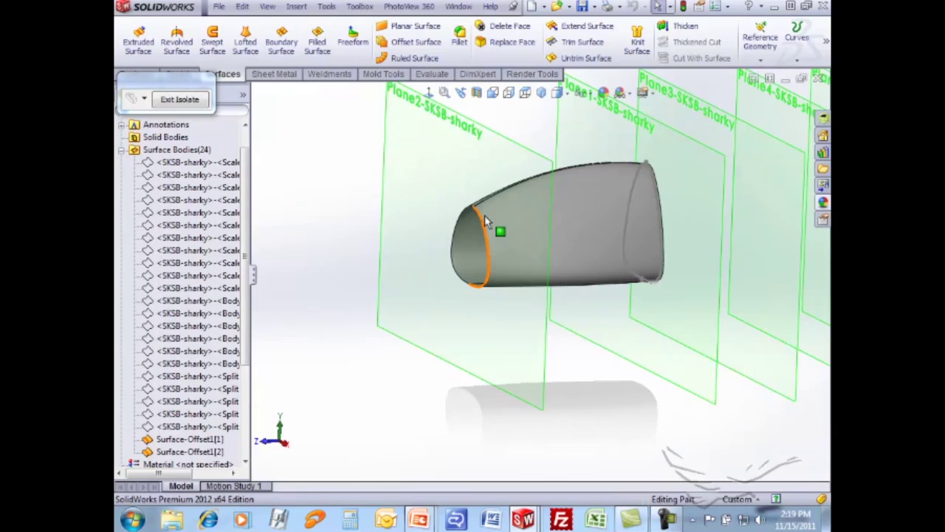
# - Start a new sketch on Plane2-SKSB-sharky
pyautogui.click(512, 153)
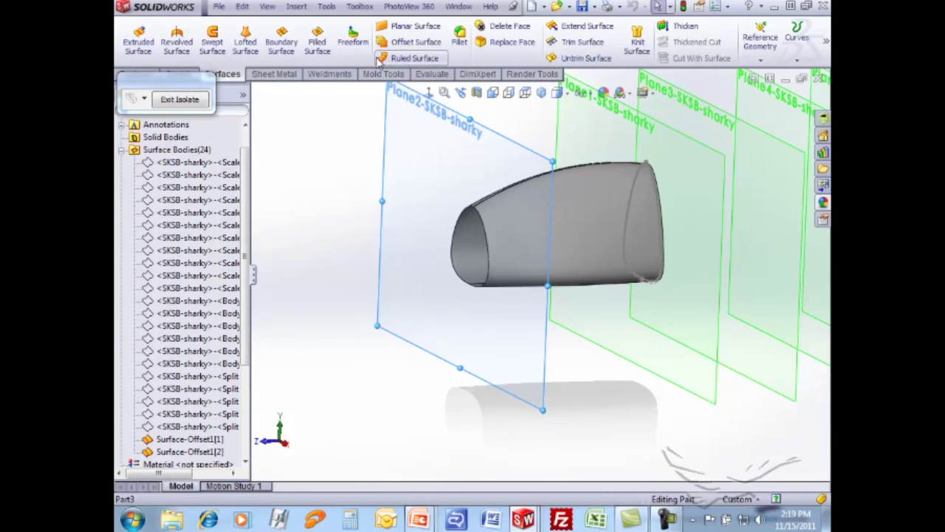
pyautogui.click(178, 74)
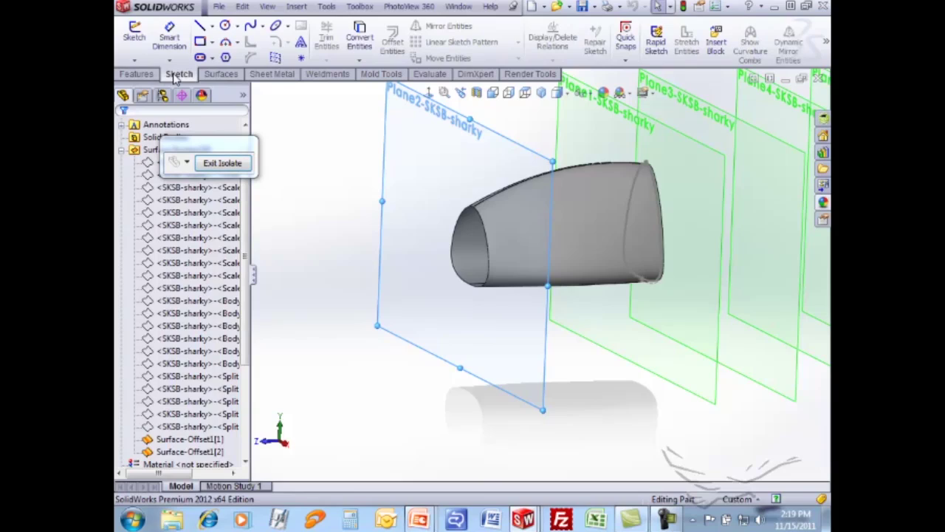
pyautogui.click(140, 50)
# - Convert the offset cockpit faces' intersection with Plane2 into curves in Sketch2
pyautogui.click(360, 62)
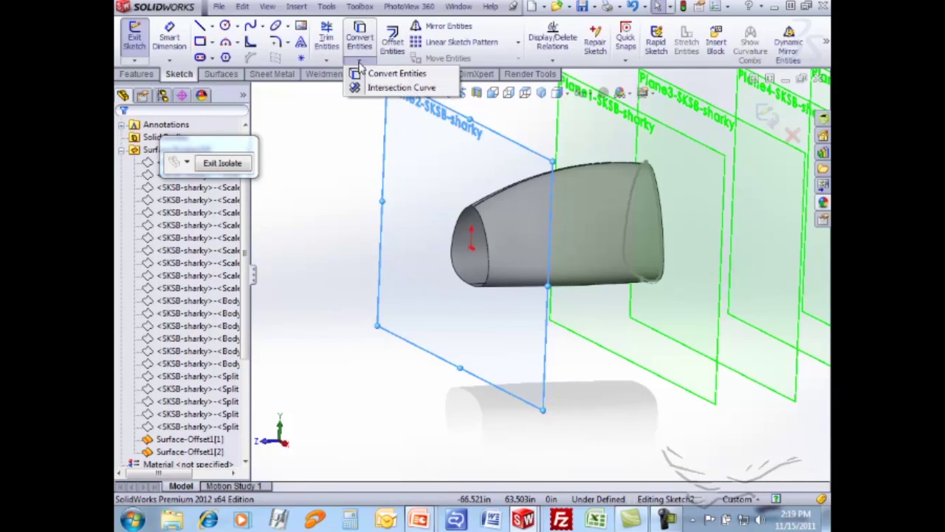
pyautogui.click(382, 86)
pyautogui.click(526, 253)
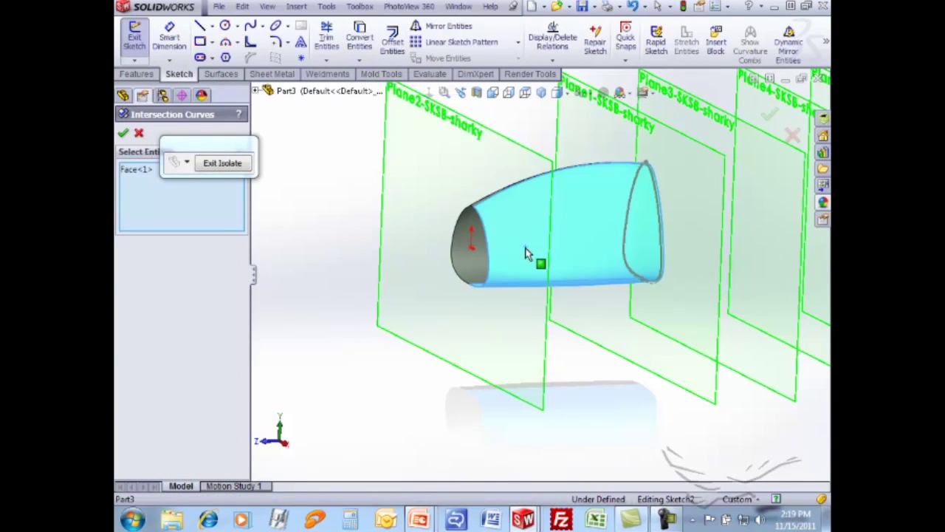
pyautogui.click(468, 232)
pyautogui.click(123, 133)
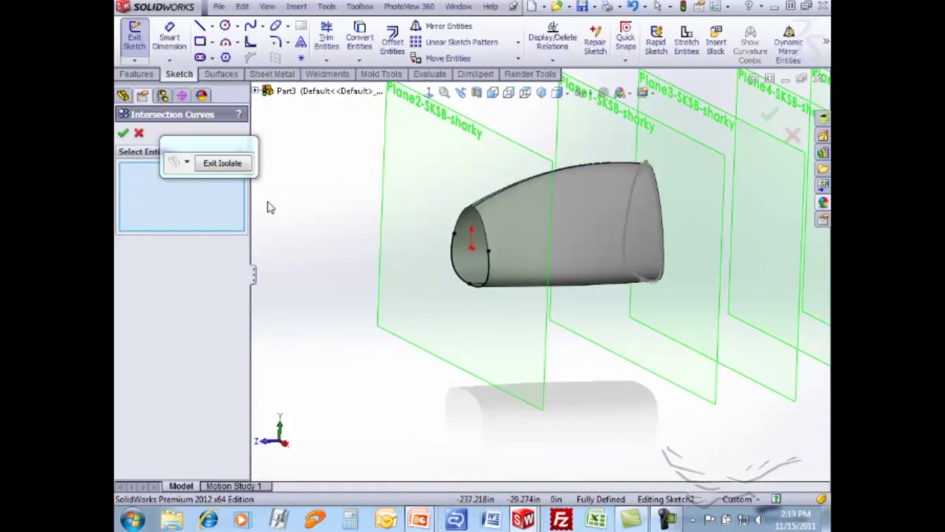
pyautogui.moveTo(502, 255); pyautogui.dragTo(465, 244, button='middle')
pyautogui.click(139, 133)
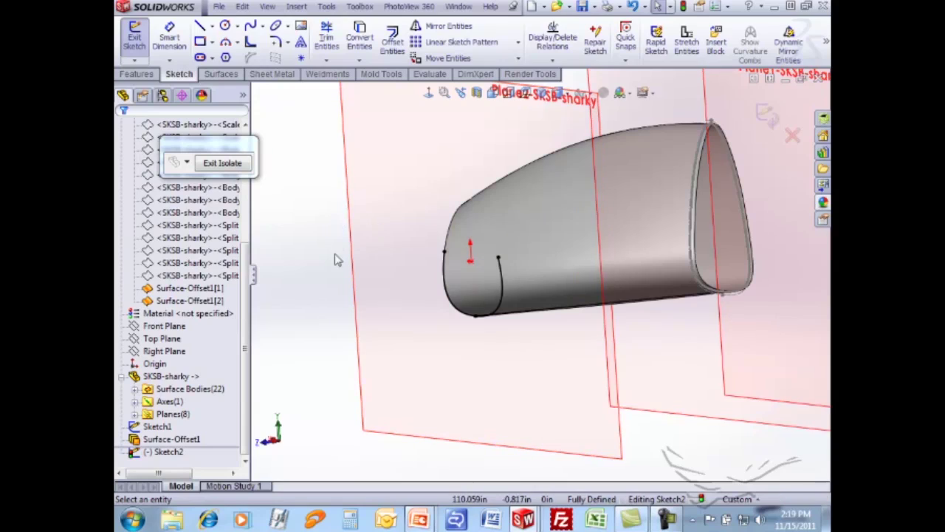
# - Exit Sketch2 and leave Isolate so the whole shark is displayed again
pyautogui.scroll(3, 341, 272)
pyautogui.moveTo(350, 285); pyautogui.dragTo(391, 296, button='middle')
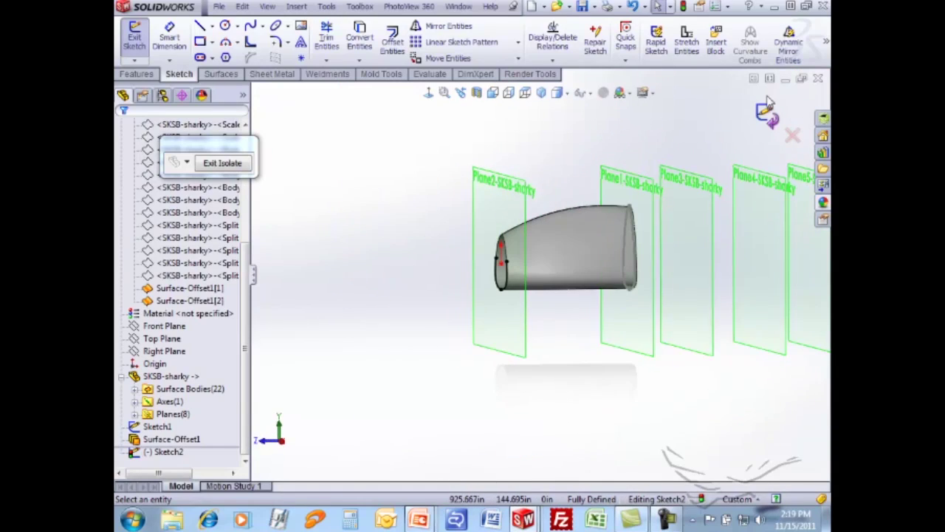
pyautogui.click(766, 117)
pyautogui.moveTo(460, 144)
pyautogui.mouseDown(button='middle')
pyautogui.moveTo(475, 164)
pyautogui.moveTo(506, 178)
pyautogui.mouseUp(button='middle')
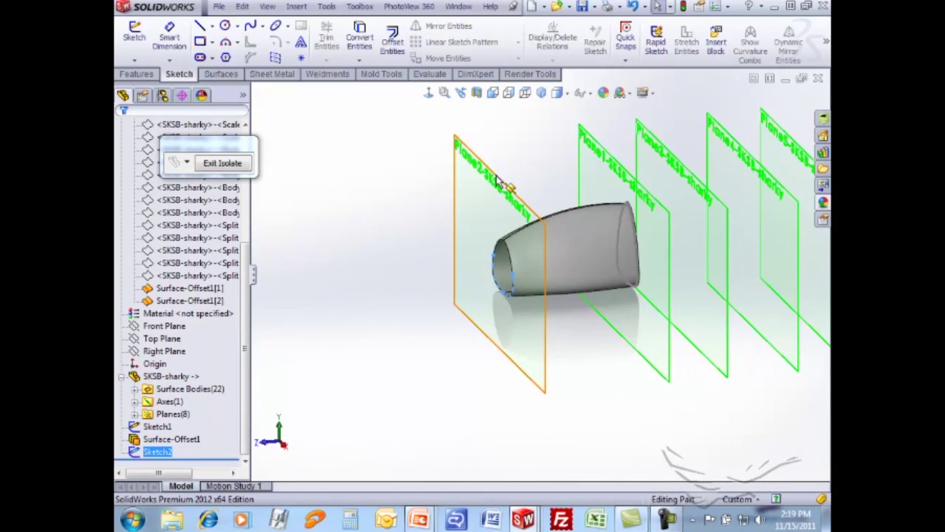
pyautogui.click(508, 174)
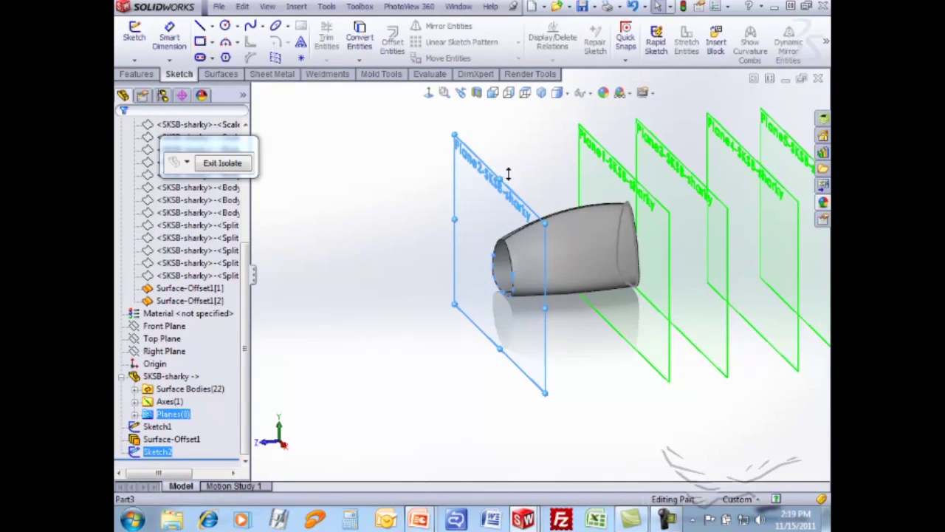
pyautogui.click(222, 162)
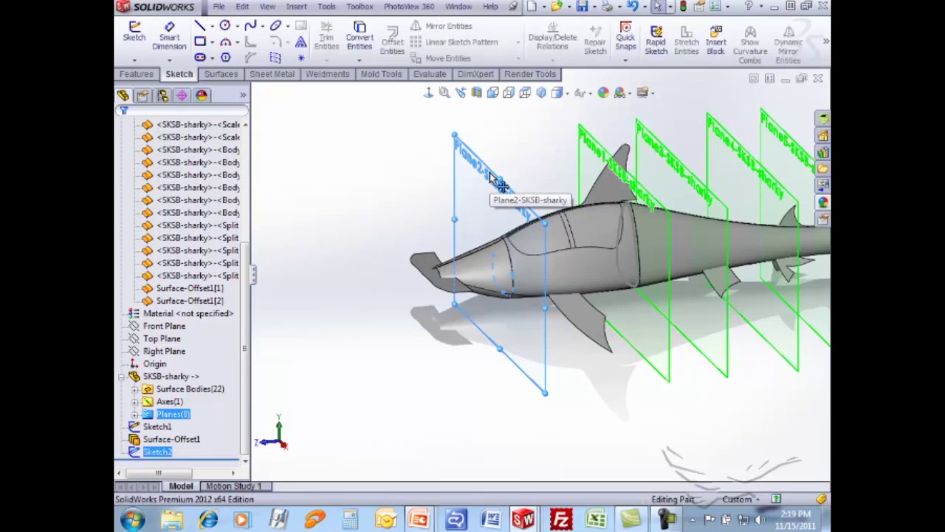
pyautogui.click(516, 143)
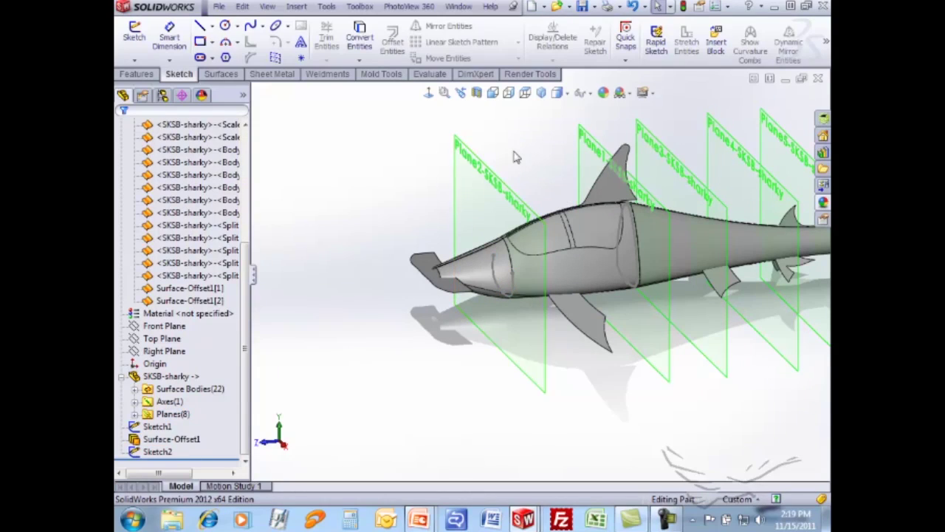
# - Copy Plane2 into a new Plane9 with a 0 offset
pyautogui.keyDown('ctrl'); pyautogui.moveTo(493, 177); pyautogui.dragTo(564, 184); pyautogui.keyUp('ctrl')
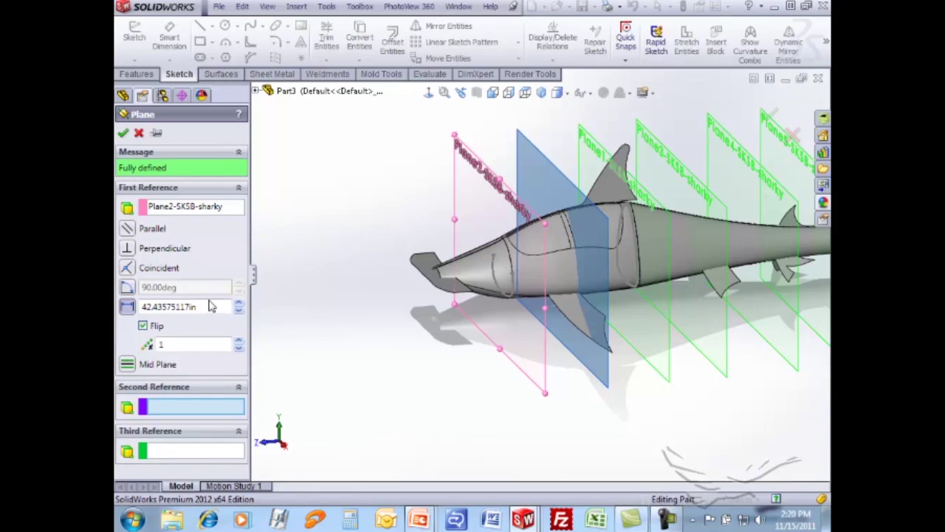
pyautogui.moveTo(210, 306); pyautogui.dragTo(143, 309)
pyautogui.write('0.500in')
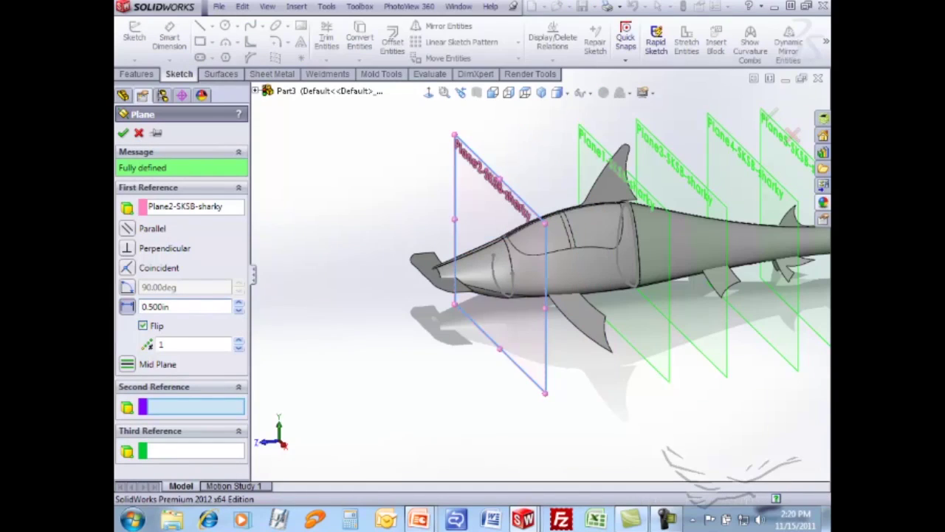
pyautogui.press('Return')
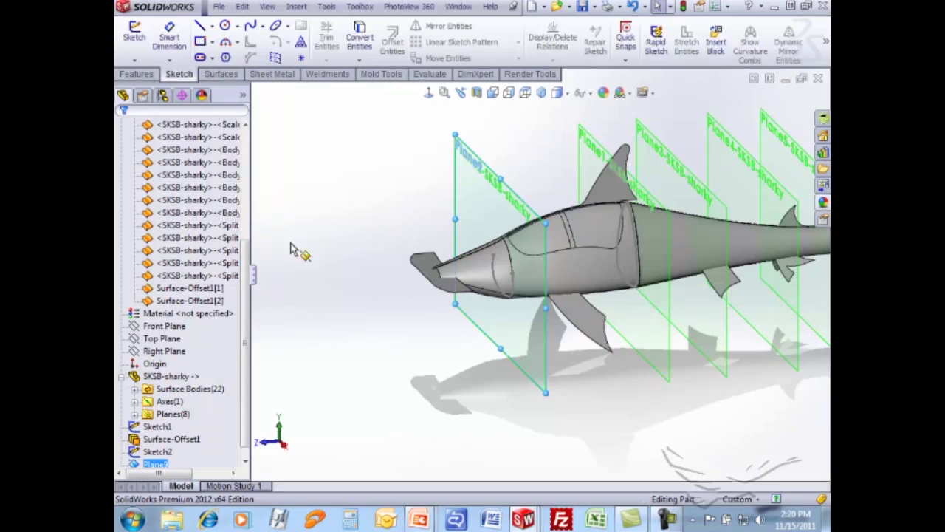
# - Start a sketch on Plane9 and isolate offset surfaces Surface-Offset1[1] and Surface-Offset1[2]
pyautogui.click(133, 33)
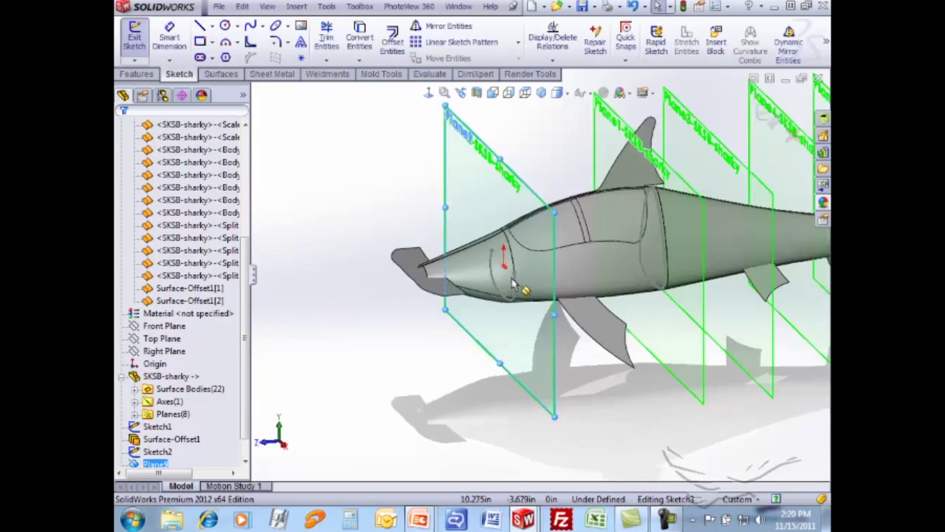
pyautogui.scroll(3, 522, 279)
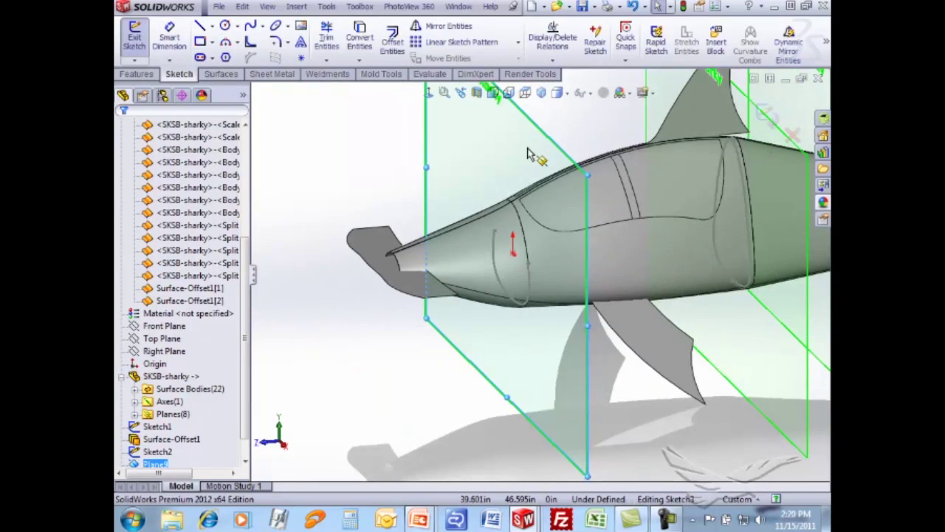
pyautogui.click(206, 290)
pyautogui.keyDown('ctrl'); pyautogui.click(206, 302); pyautogui.keyUp('ctrl')
pyautogui.rightClick(206, 303)
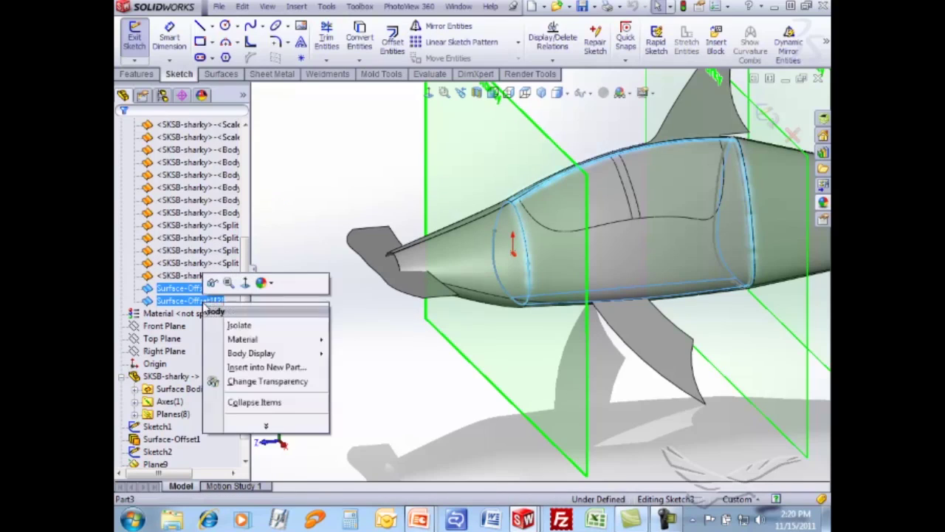
pyautogui.click(227, 325)
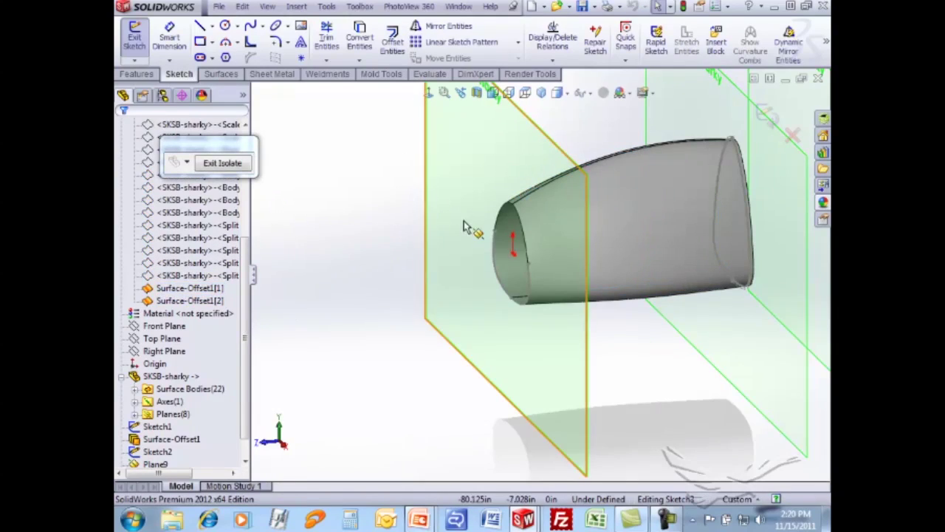
pyautogui.scroll(-8, 598, 266)
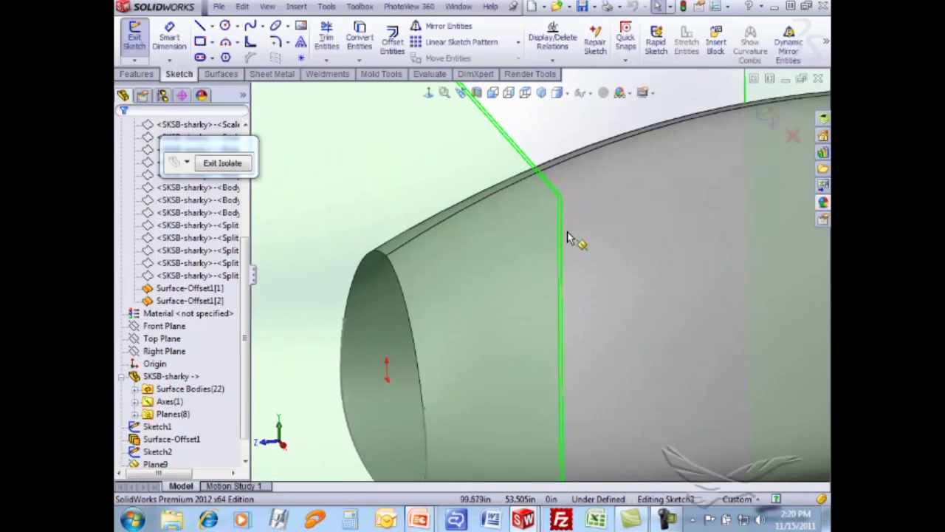
# - Create intersection curves from the offset surface and front end face, then finish Sketch3
pyautogui.click(598, 223)
pyautogui.scroll(8, 580, 207)
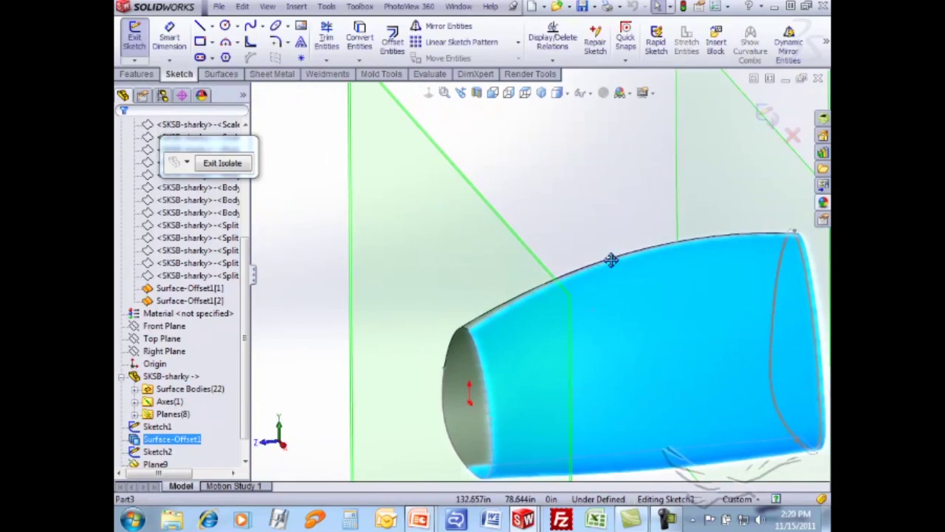
pyautogui.click(519, 314)
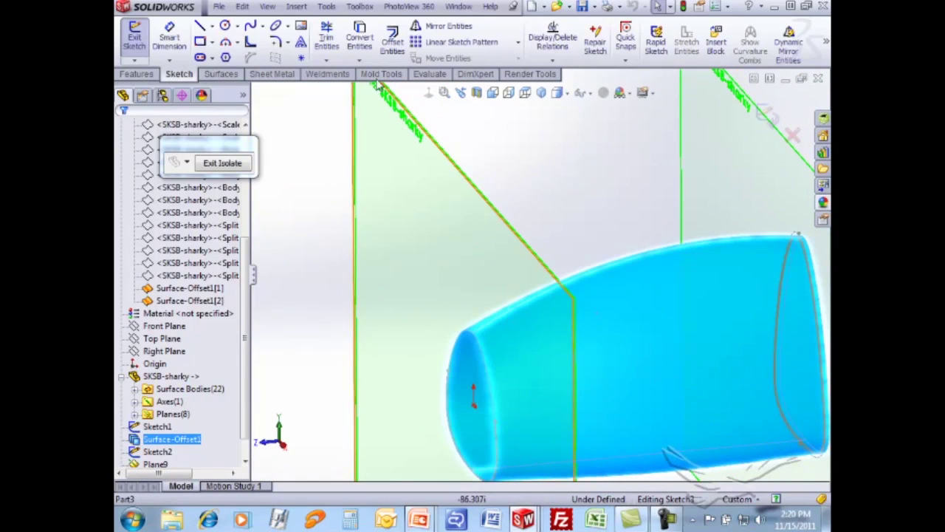
pyautogui.click(360, 61)
pyautogui.click(383, 88)
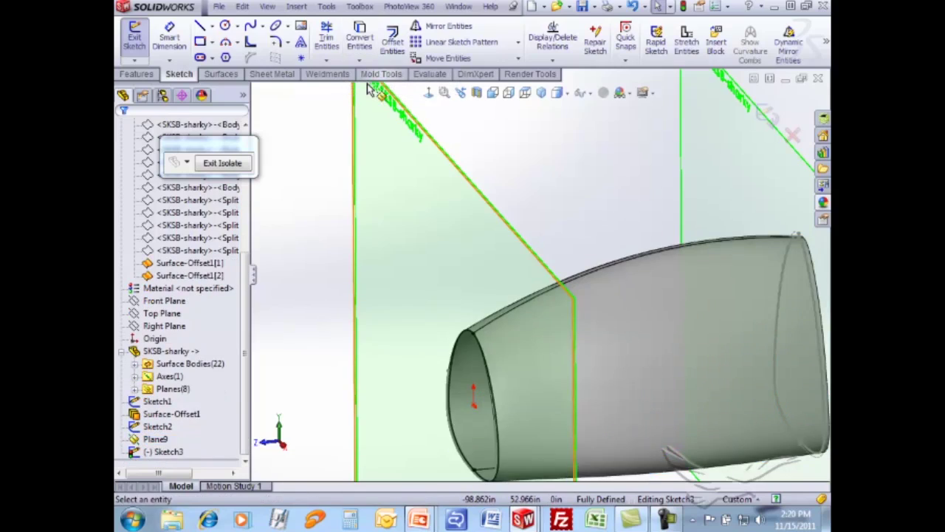
pyautogui.click(770, 113)
# - Delete the old Sketch2 and confirm the deletion
pyautogui.click(258, 408)
pyautogui.click(158, 431)
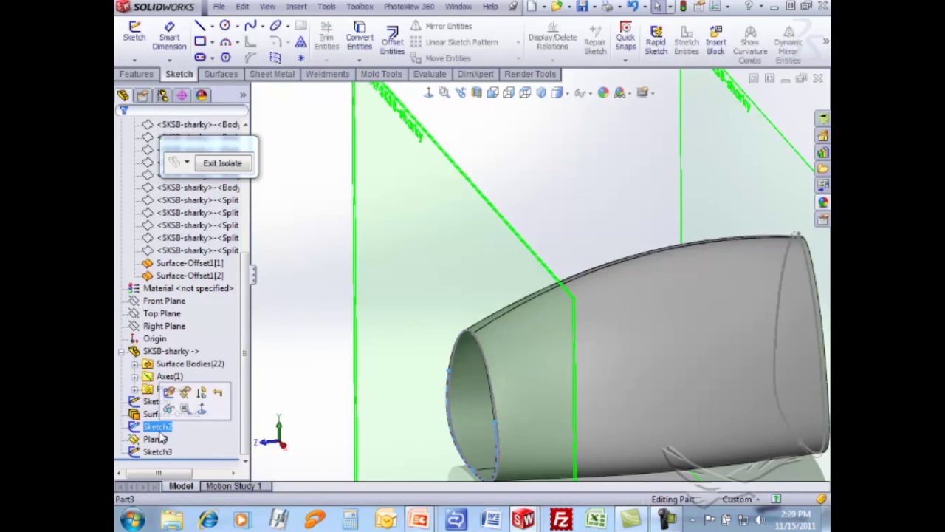
pyautogui.press('Delete')
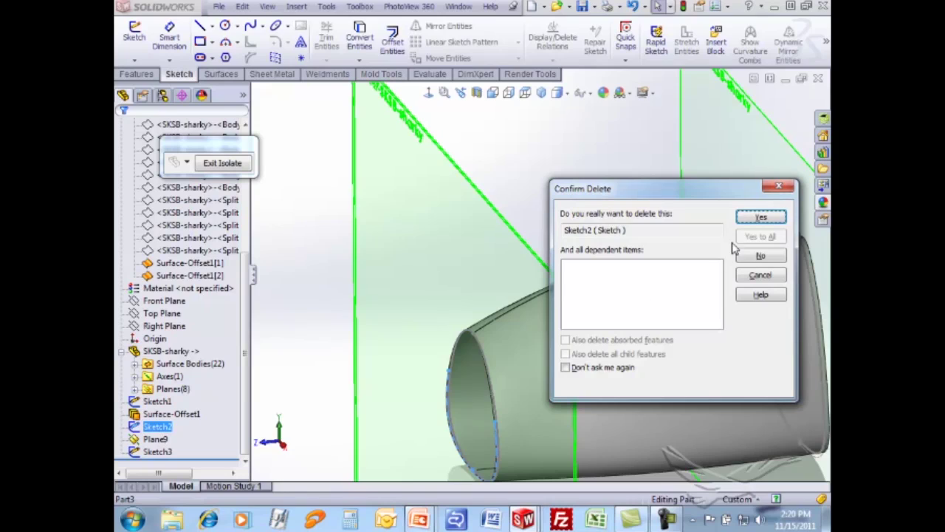
pyautogui.click(758, 217)
pyautogui.moveTo(401, 389)
pyautogui.mouseDown(button='middle')
pyautogui.moveTo(342, 335)
pyautogui.moveTo(362, 287)
pyautogui.moveTo(391, 353)
pyautogui.mouseUp(button='middle')
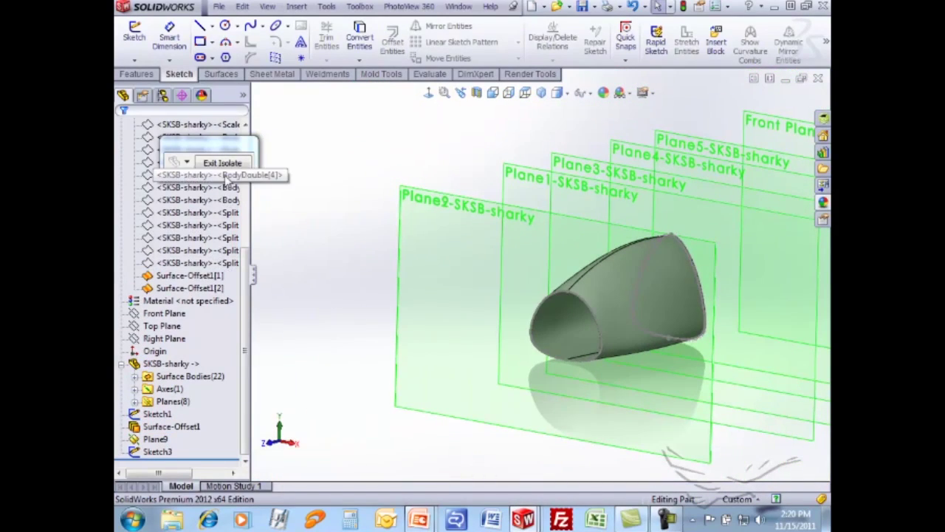
# - Restore all bodies, then open a new sketch on Plane9 viewed Normal To
pyautogui.click(226, 166)
pyautogui.scroll(-6, 587, 295)
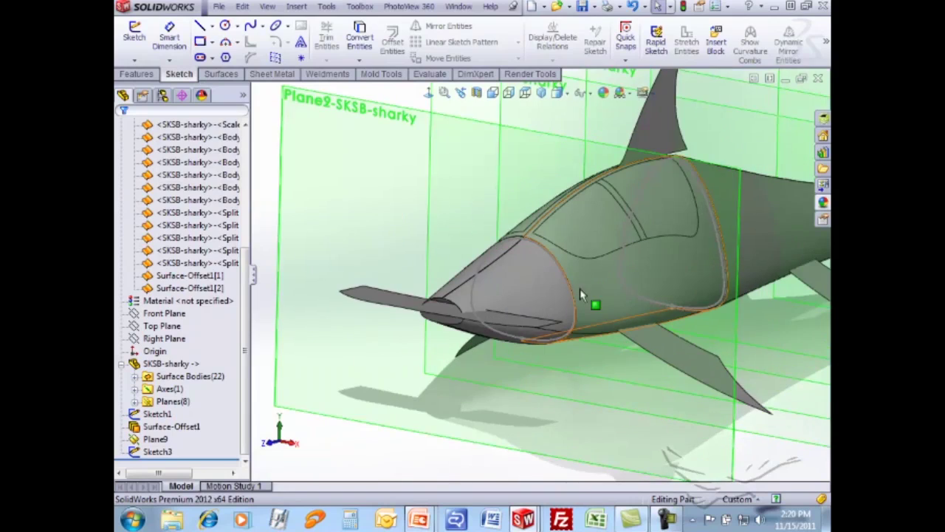
pyautogui.moveTo(558, 299)
pyautogui.mouseDown(button='middle')
pyautogui.moveTo(524, 270)
pyautogui.moveTo(495, 293)
pyautogui.moveTo(557, 310)
pyautogui.mouseUp(button='middle')
pyautogui.scroll(6, 590, 295)
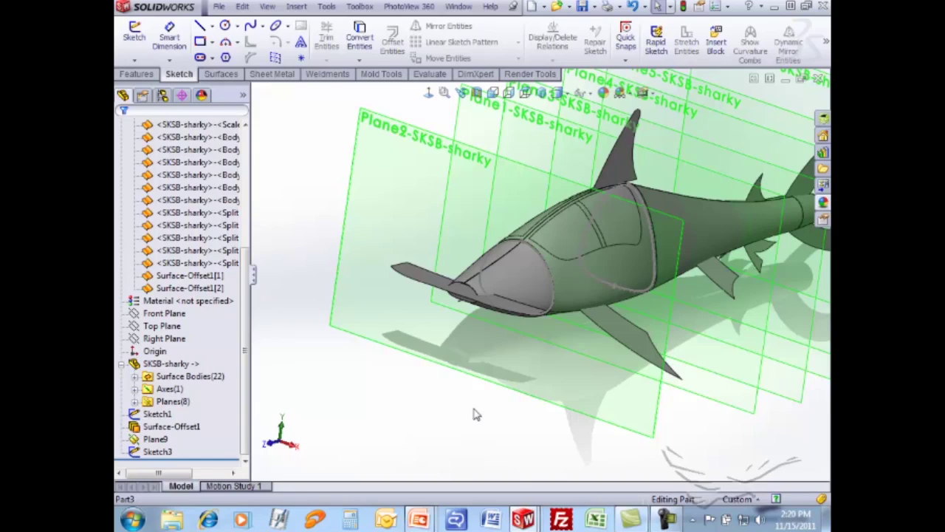
pyautogui.click(168, 441)
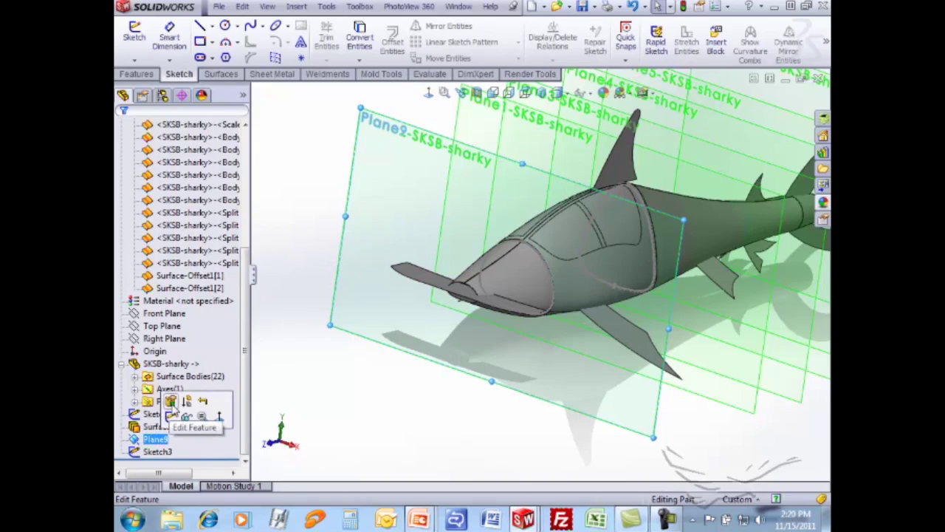
pyautogui.click(174, 417)
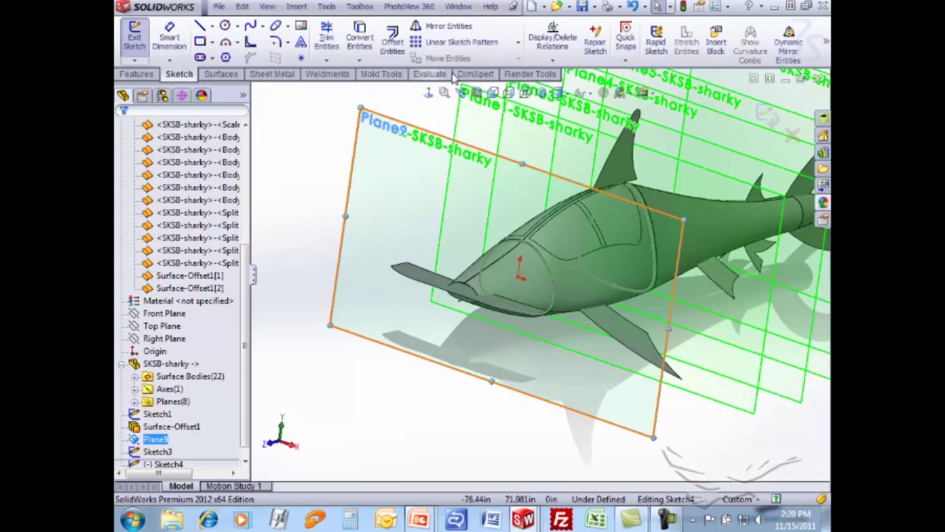
pyautogui.click(492, 92)
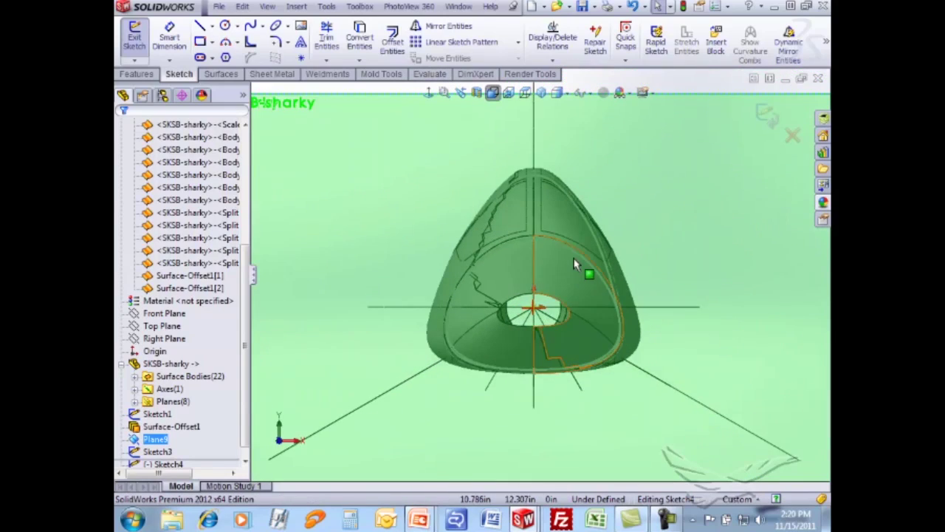
# - Draw two horizontal centerlines leftward from the opening's top and bottom centre points
pyautogui.click(212, 26)
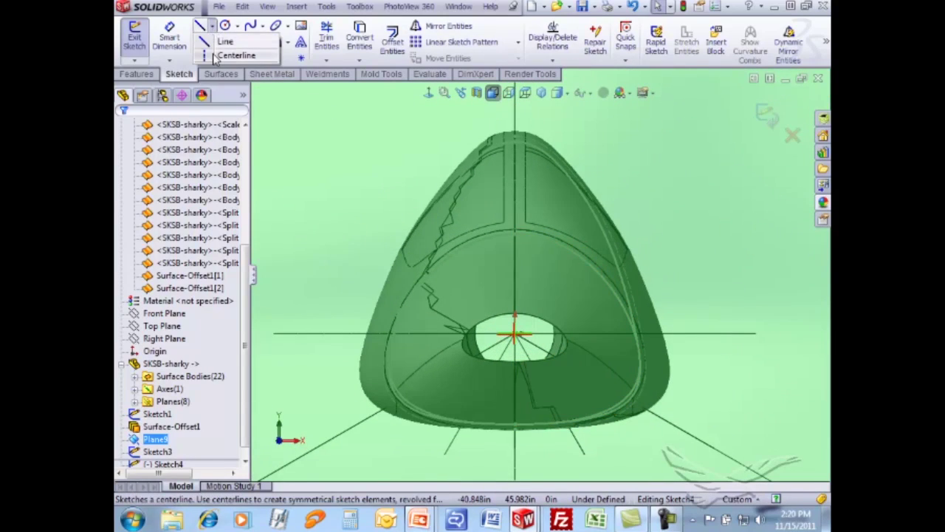
pyautogui.click(214, 56)
pyautogui.click(515, 234)
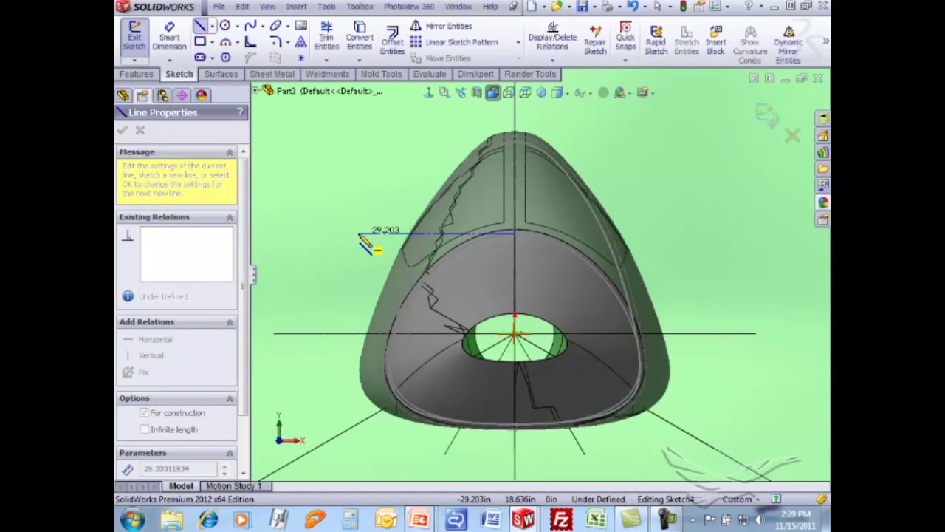
pyautogui.doubleClick(359, 234)
pyautogui.click(515, 424)
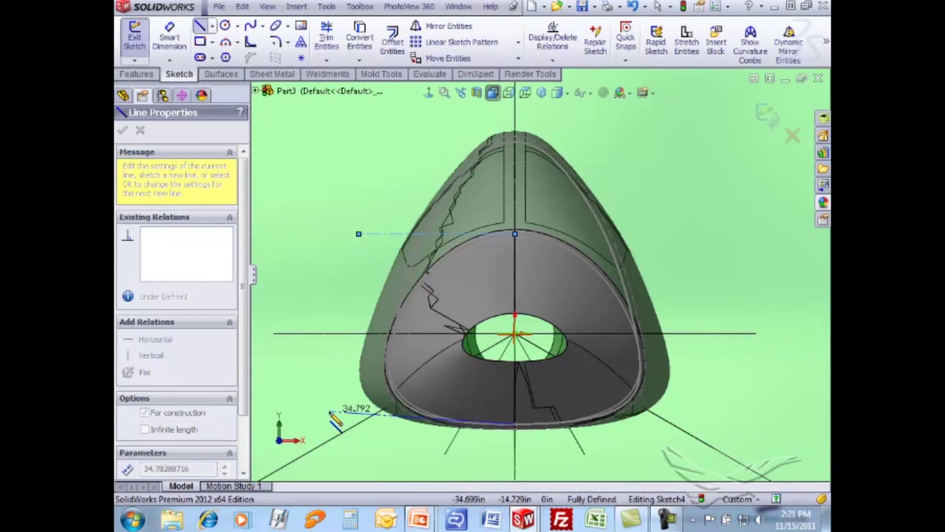
pyautogui.doubleClick(370, 424)
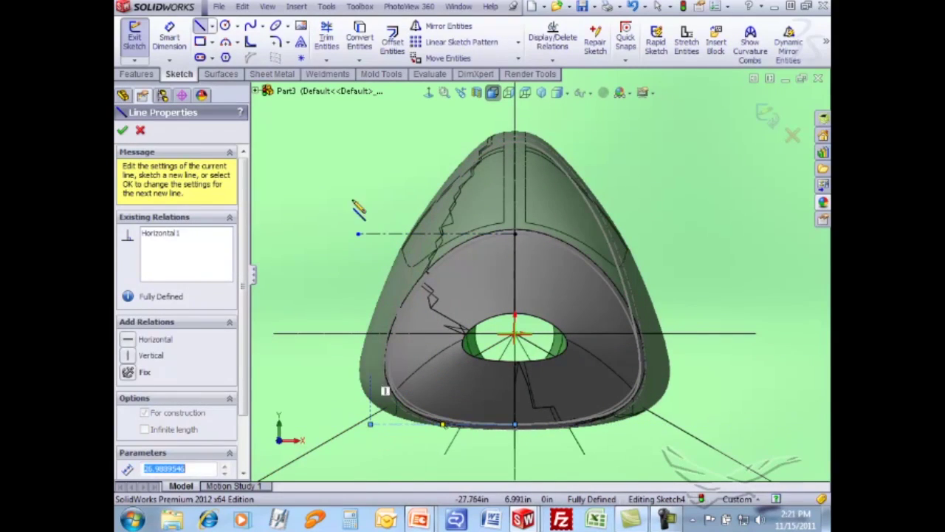
# - Trace the opening's right edge with a chain of tangent arcs, top centre to bottom centre
pyautogui.click(238, 42)
pyautogui.click(265, 70)
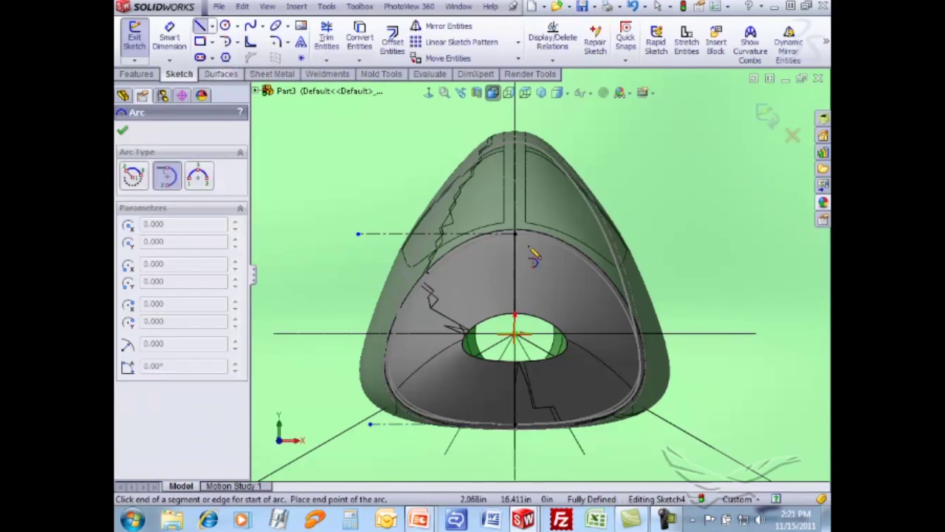
pyautogui.click(517, 236)
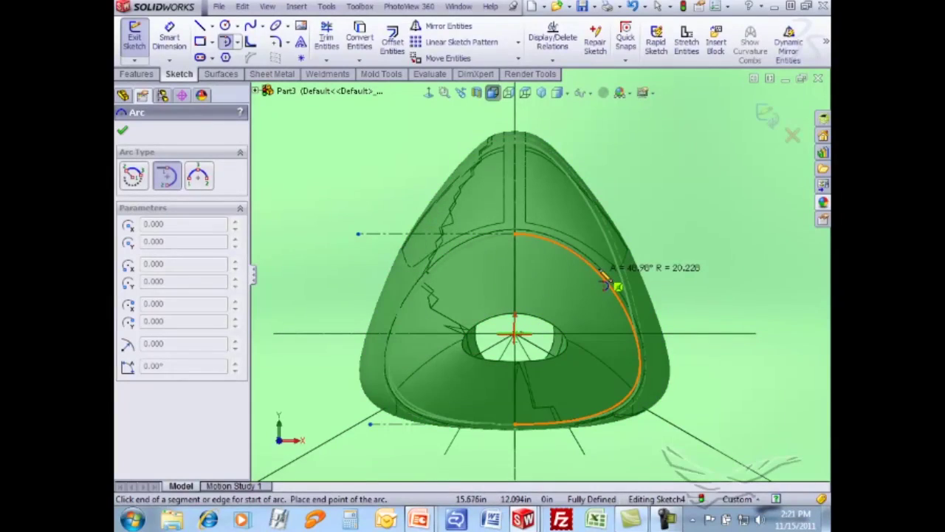
pyautogui.click(635, 341)
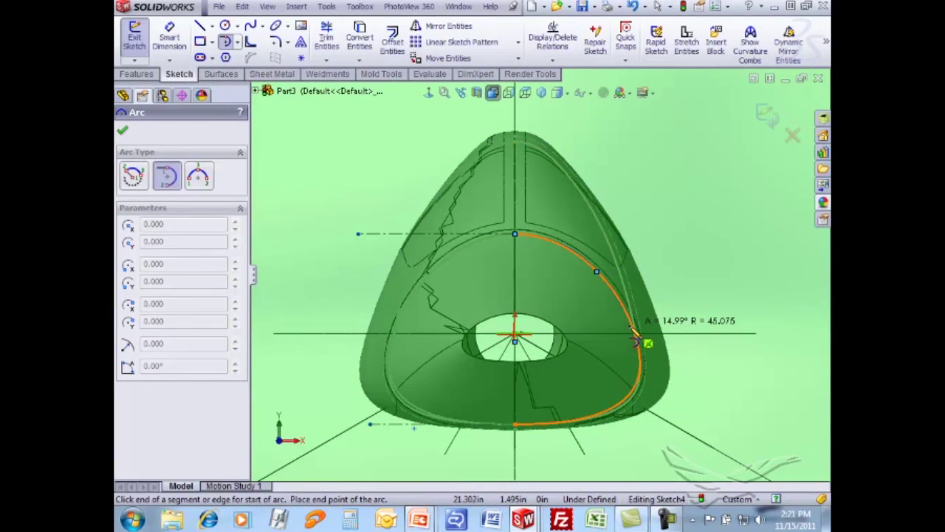
pyautogui.click(632, 325)
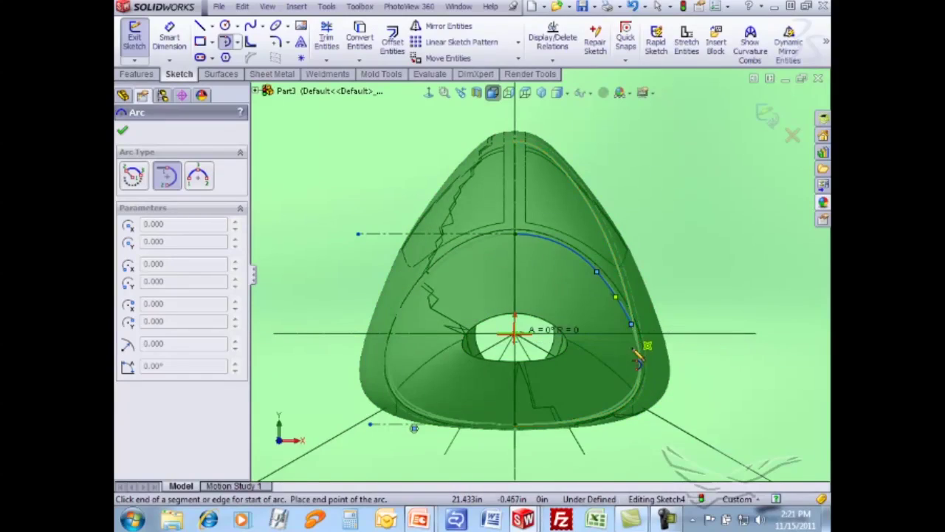
pyautogui.click(603, 415)
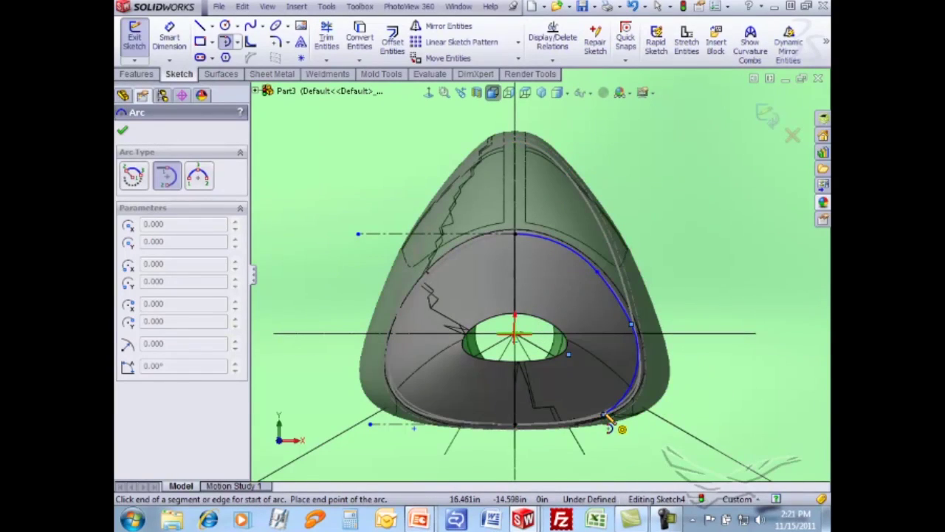
pyautogui.click(517, 427)
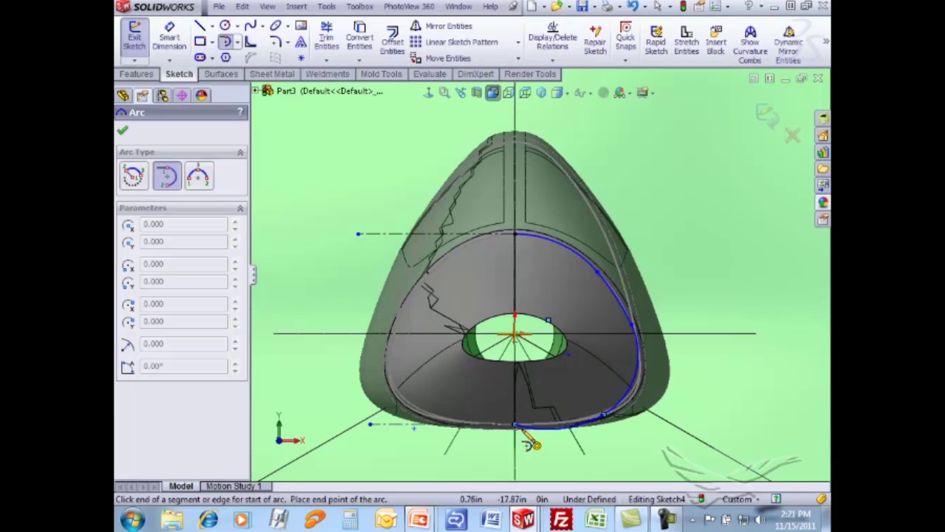
pyautogui.press('Escape')
pyautogui.scroll(3, 539, 435)
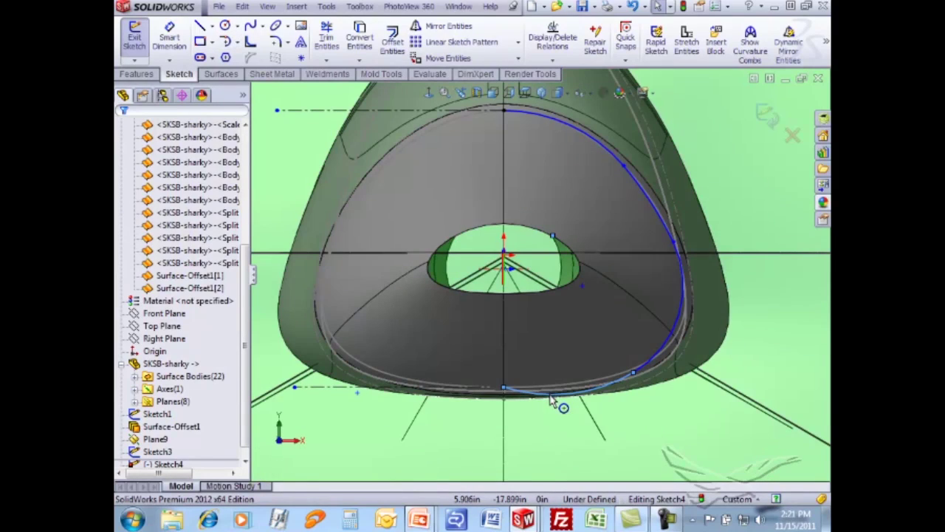
# - Make the bottom arc tangent to the bottom centerline and reshape it
pyautogui.click(550, 397)
pyautogui.keyDown('ctrl'); pyautogui.click(422, 386); pyautogui.keyUp('ctrl')
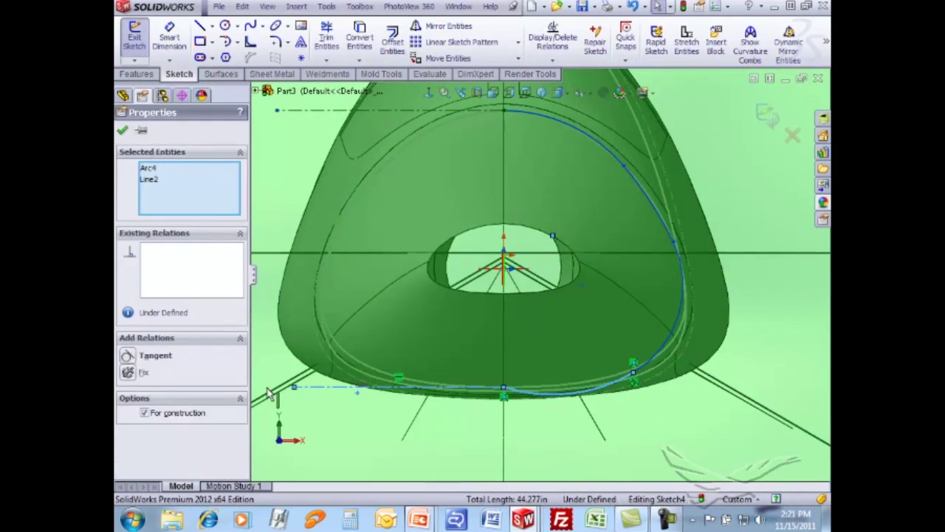
pyautogui.click(127, 356)
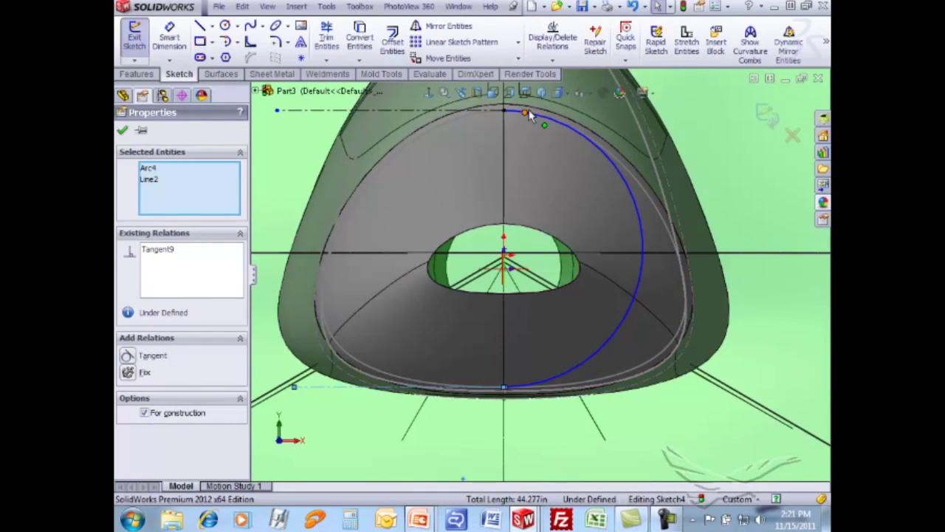
pyautogui.moveTo(531, 117)
pyautogui.mouseDown()
pyautogui.moveTo(601, 145)
pyautogui.moveTo(664, 253)
pyautogui.moveTo(674, 328)
pyautogui.moveTo(670, 246)
pyautogui.mouseUp()
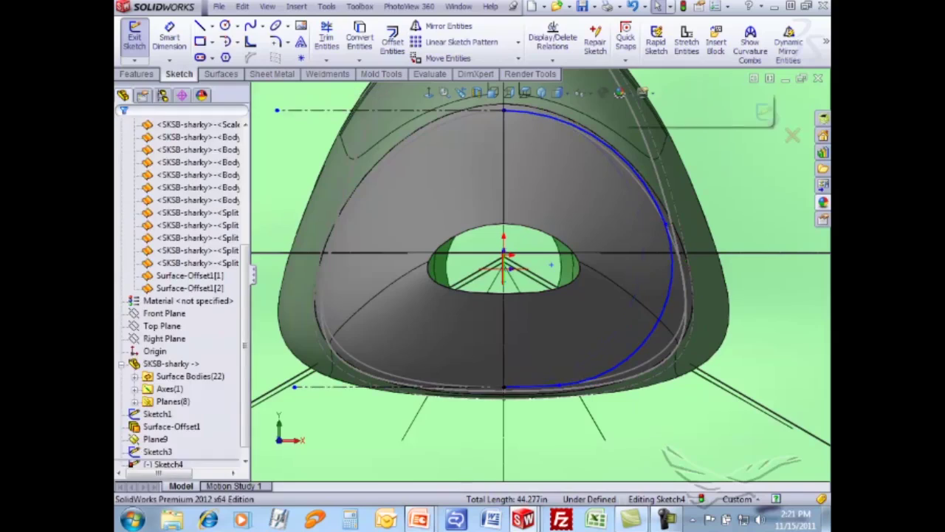
# - Move the lower-right arc endpoints to follow the opening edge and exit Sketch4 to isometric
pyautogui.click(621, 349)
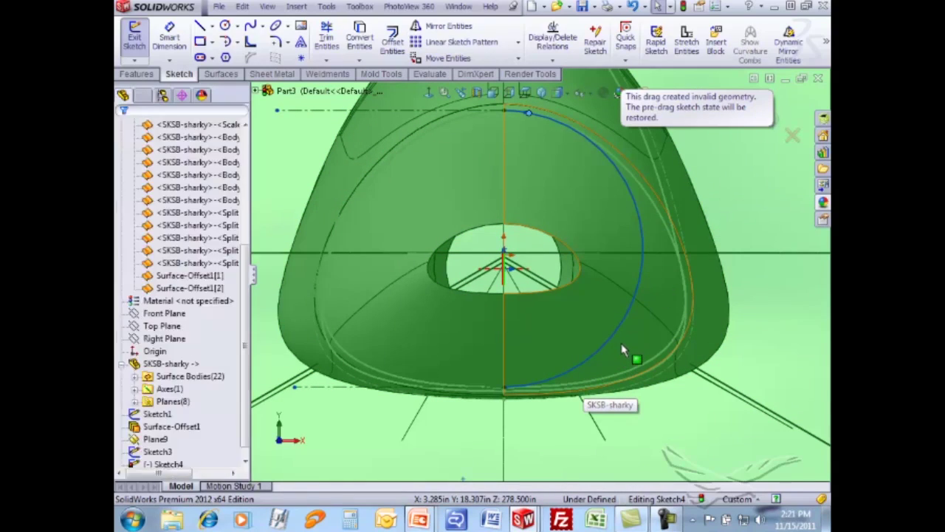
pyautogui.click(634, 364)
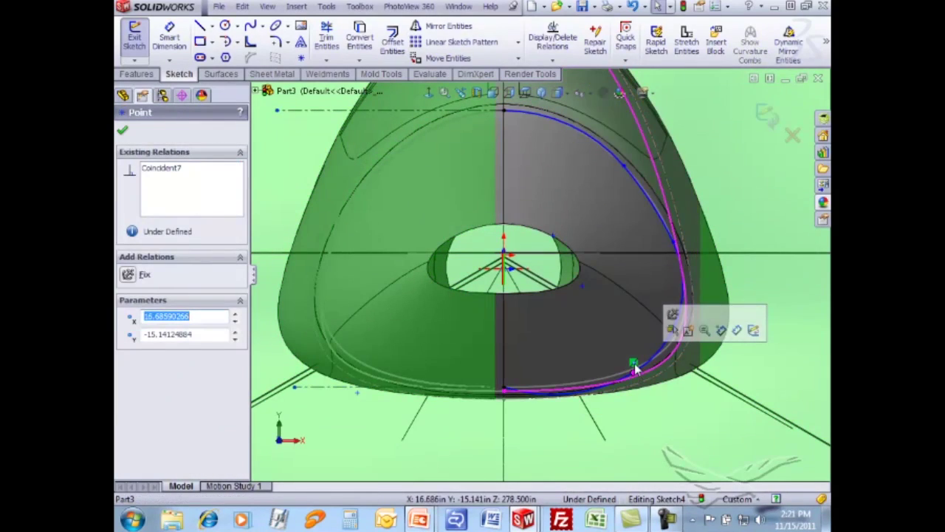
pyautogui.click(632, 367)
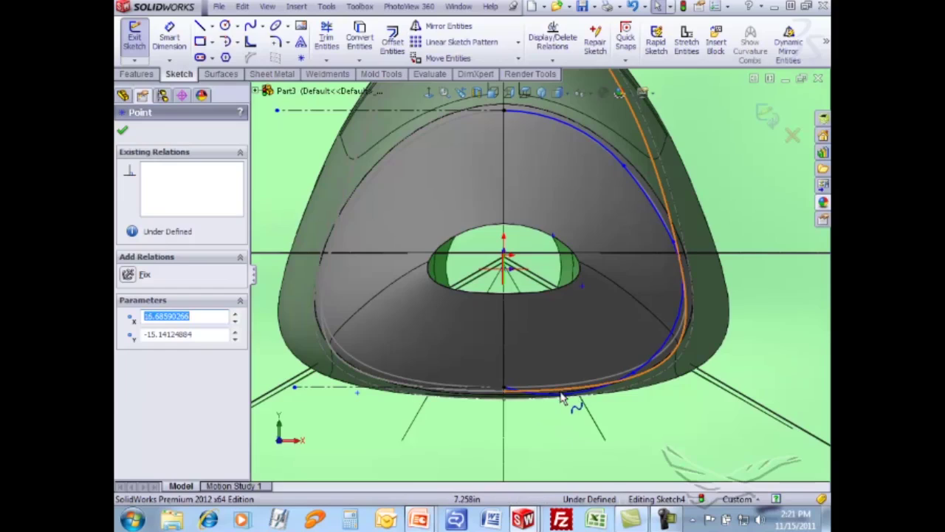
pyautogui.click(604, 372)
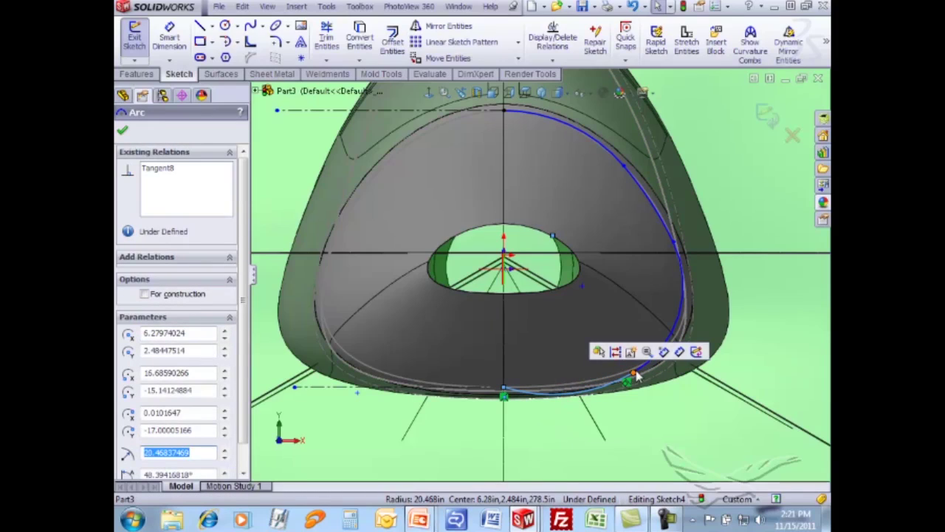
pyautogui.moveTo(605, 380)
pyautogui.mouseDown()
pyautogui.moveTo(628, 382)
pyautogui.moveTo(627, 369)
pyautogui.mouseUp()
pyautogui.click(767, 113)
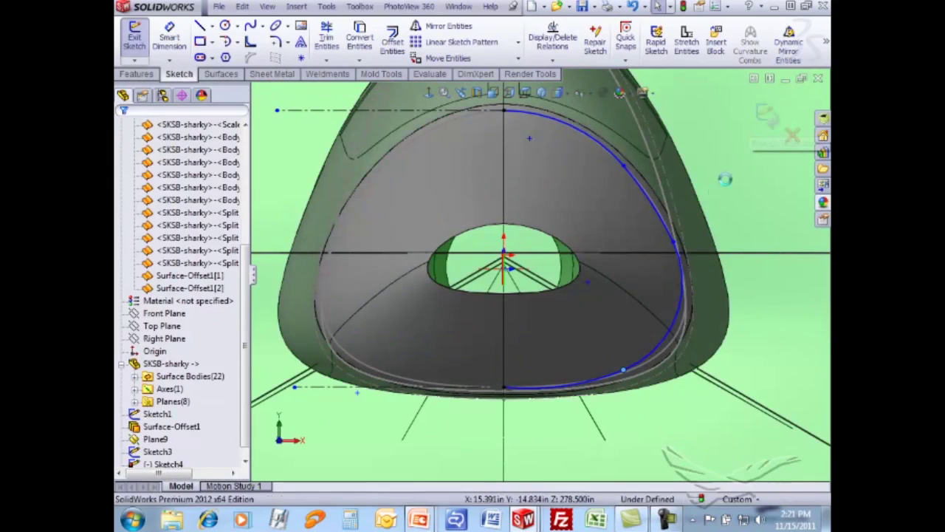
pyautogui.hotkey('ctrl', '7')
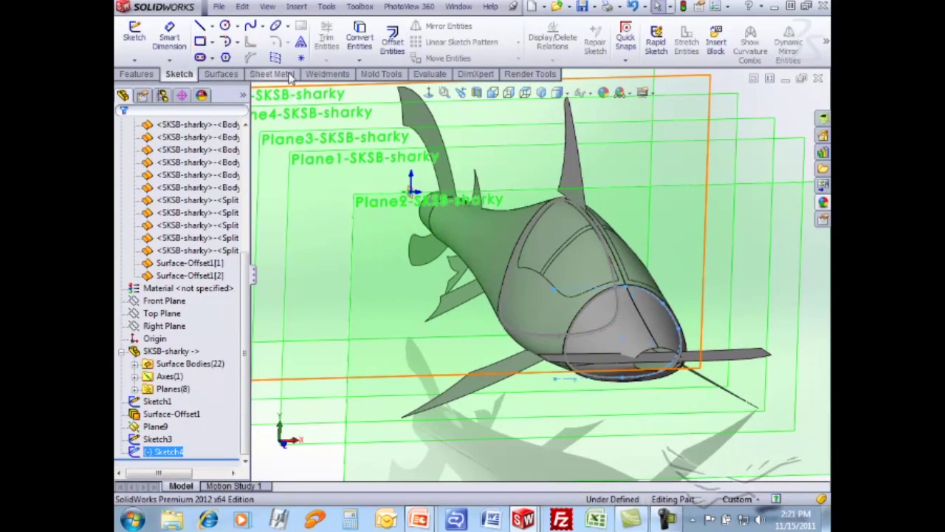
# - Start a Pipe S40 P0.75 structural member and hide Sketch3
pyautogui.click(324, 75)
pyautogui.click(214, 41)
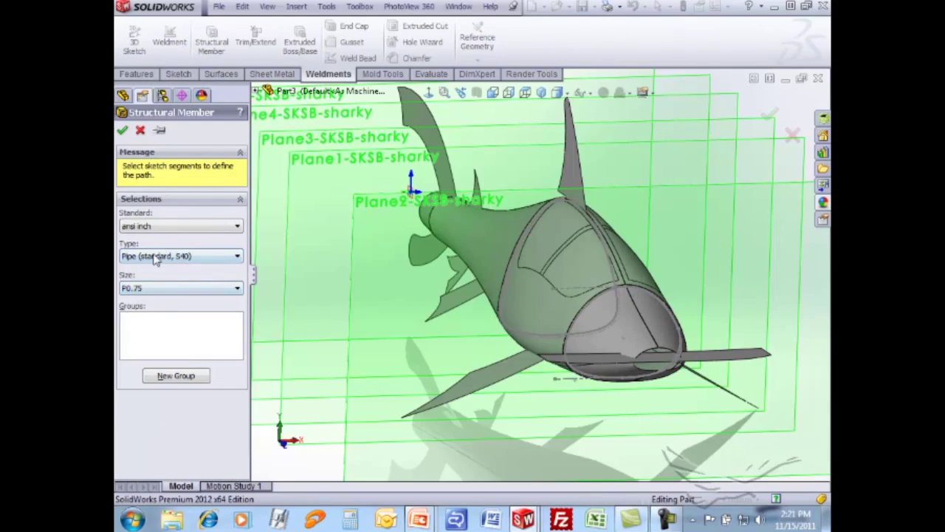
pyautogui.scroll(-4, 518, 292)
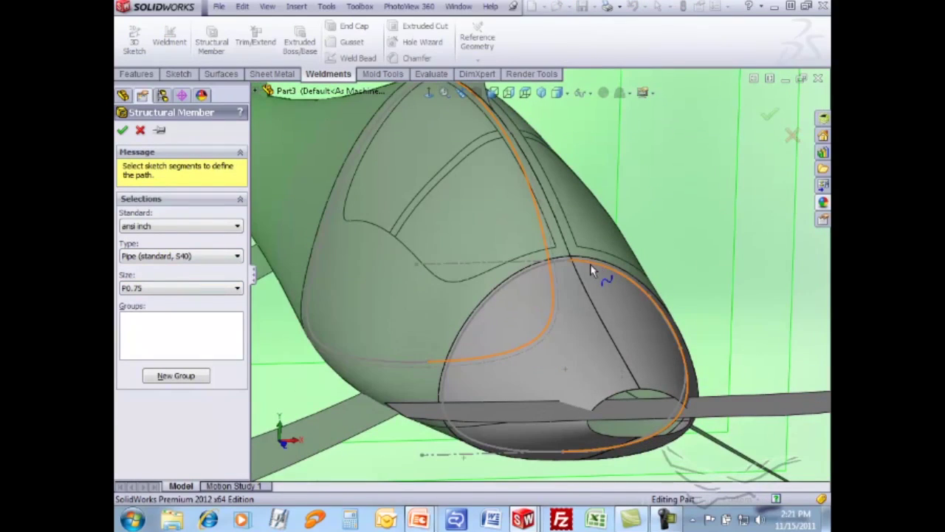
pyautogui.rightClick(533, 278)
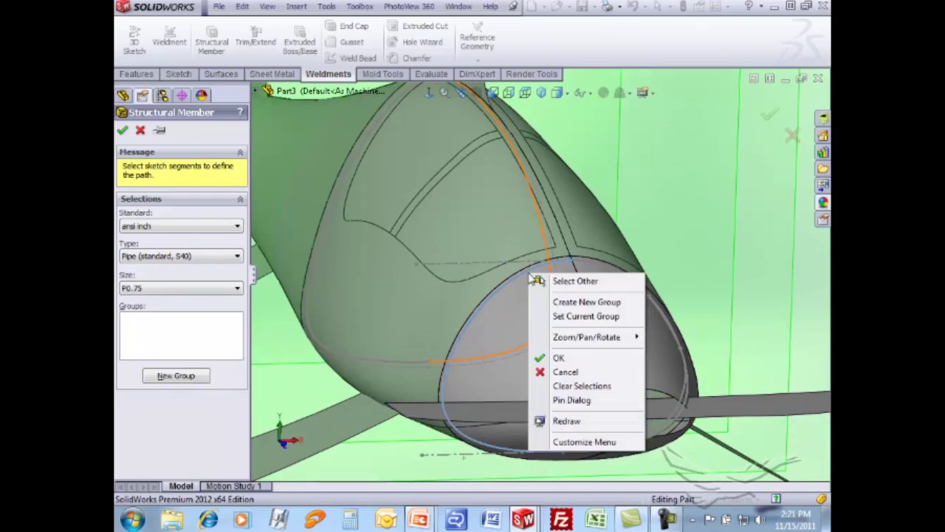
pyautogui.click(258, 93)
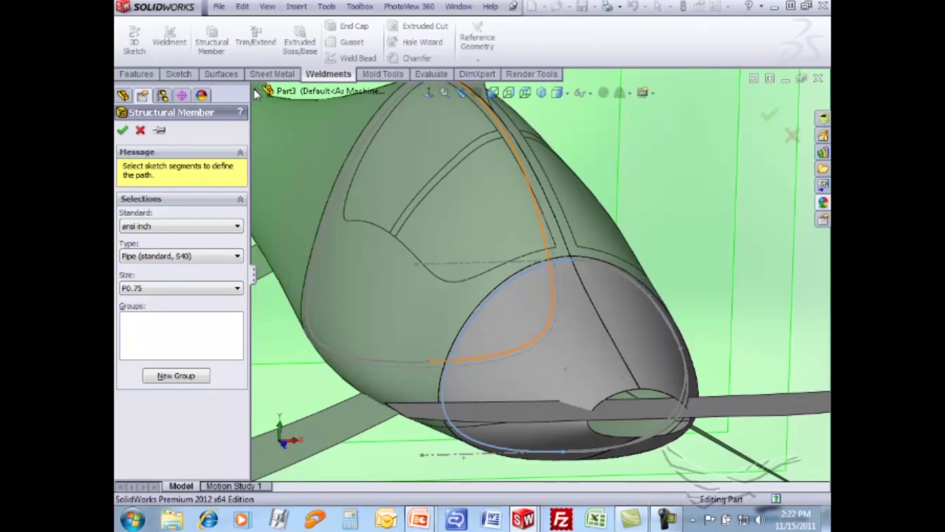
pyautogui.rightClick(304, 281)
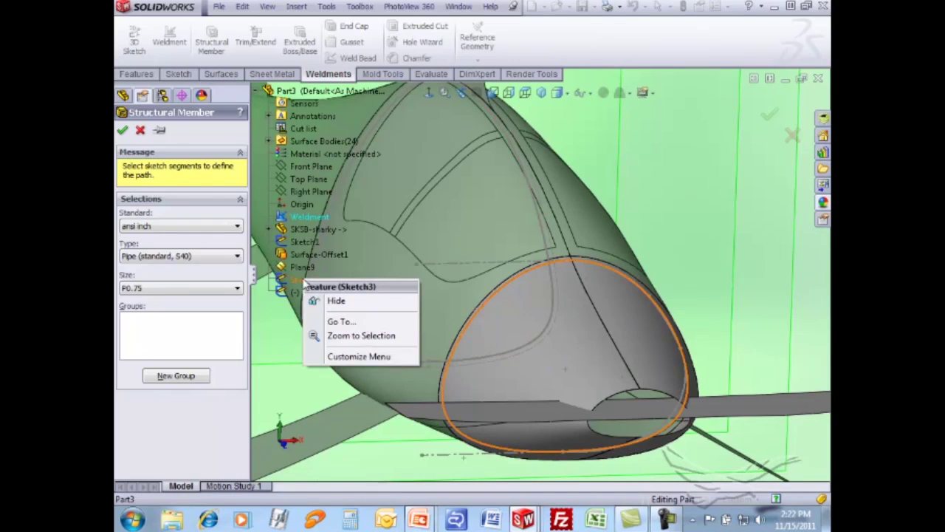
pyautogui.click(319, 300)
# - Pick Sketch4's nose arcs, top to bottom, as the path and accept the member
pyautogui.click(203, 326)
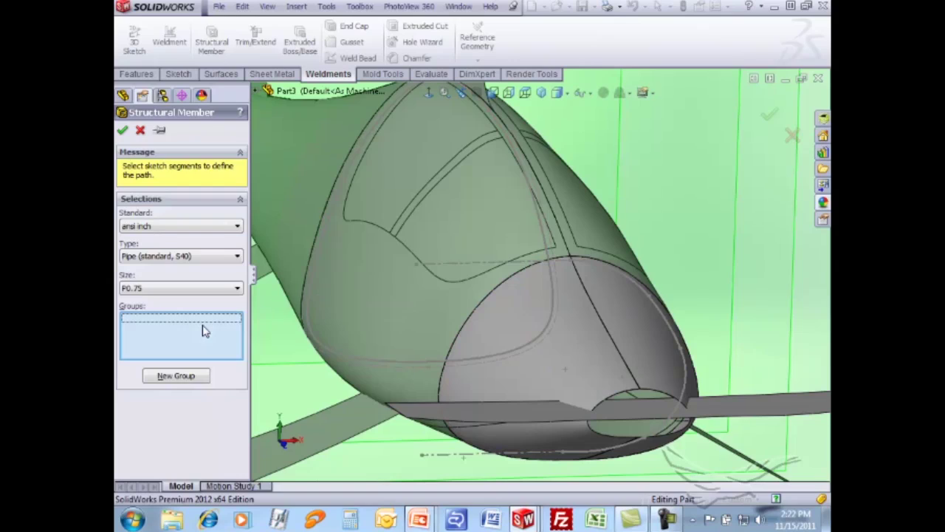
pyautogui.click(595, 265)
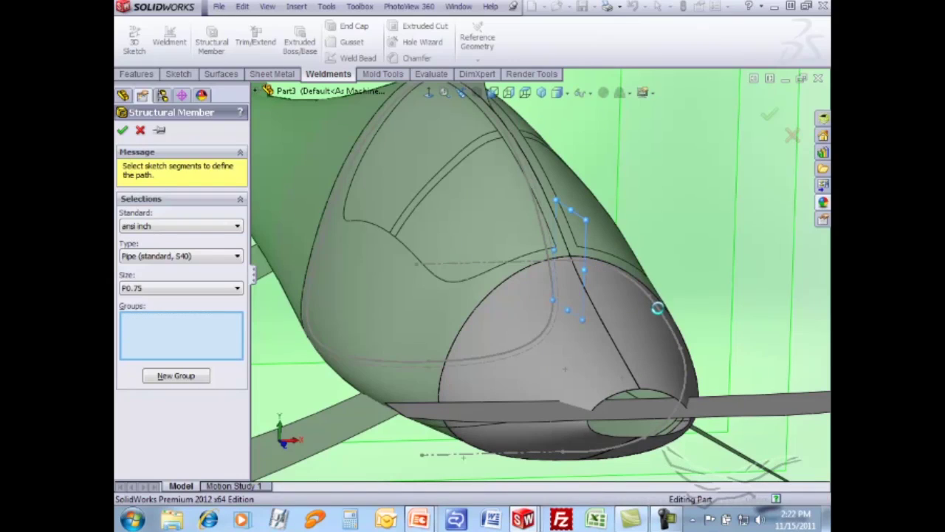
pyautogui.click(665, 316)
pyautogui.click(679, 344)
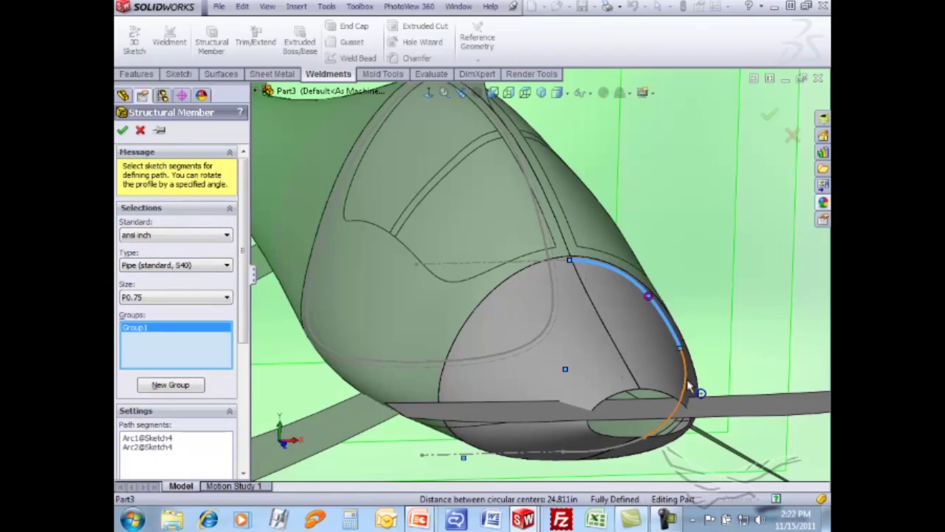
pyautogui.click(676, 405)
pyautogui.click(634, 445)
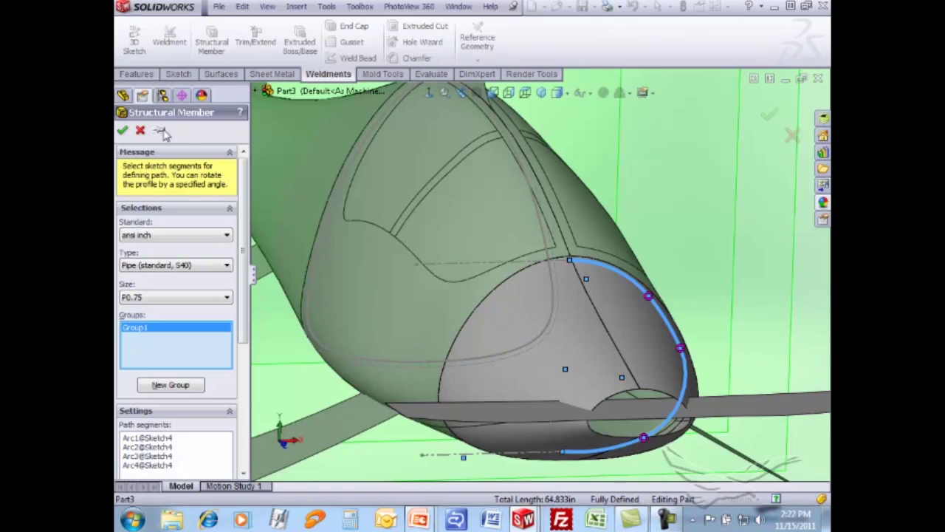
pyautogui.click(122, 130)
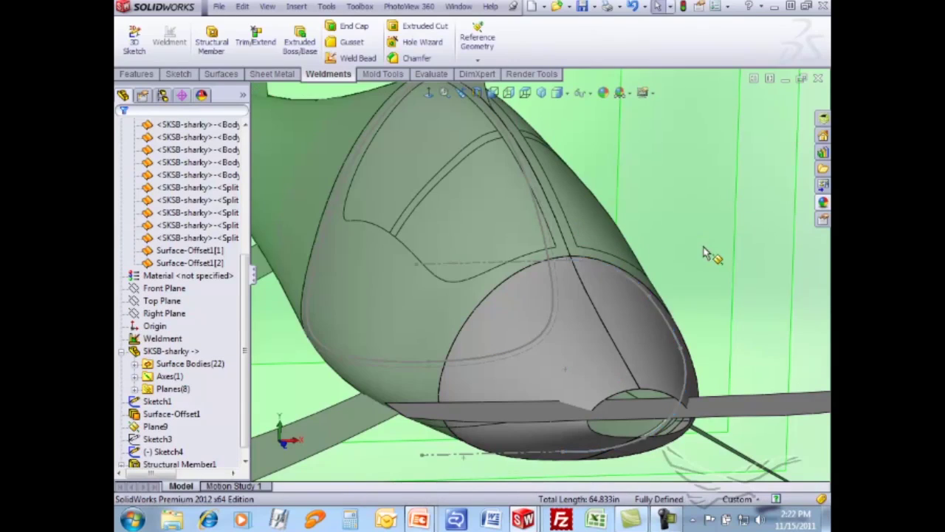
# - Hide all the shark's surface bodies and inspect the pipe along the cockpit arc
pyautogui.scroll(3, 697, 263)
pyautogui.moveTo(696, 263); pyautogui.dragTo(386, 214, button='middle')
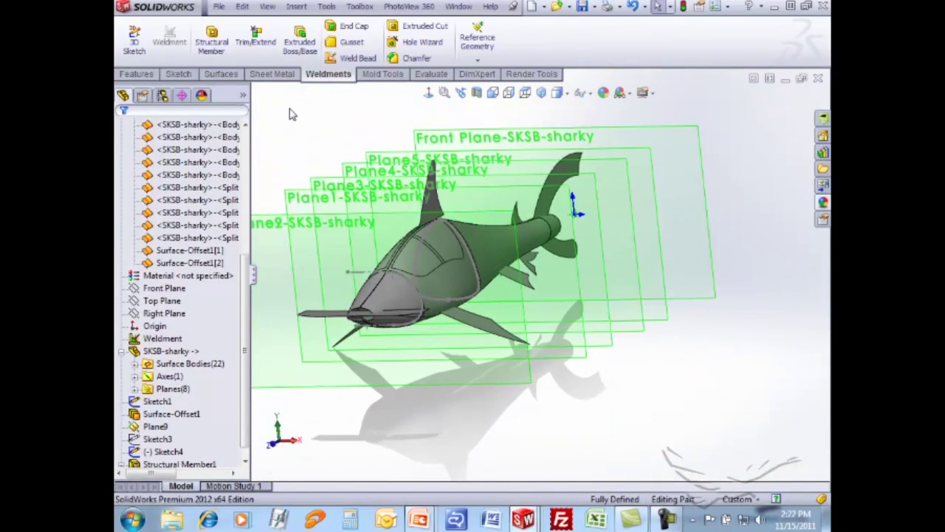
pyautogui.scroll(5, 249, 272)
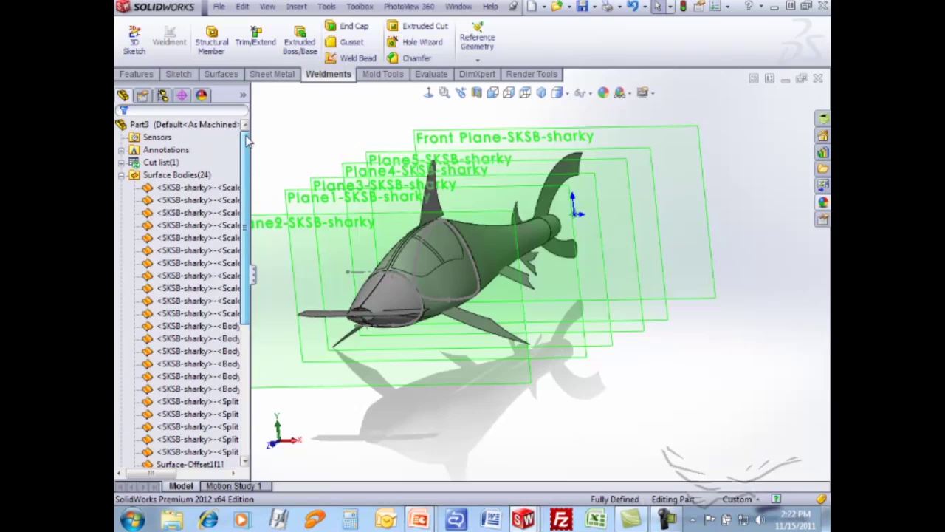
pyautogui.rightClick(213, 173)
pyautogui.click(203, 152)
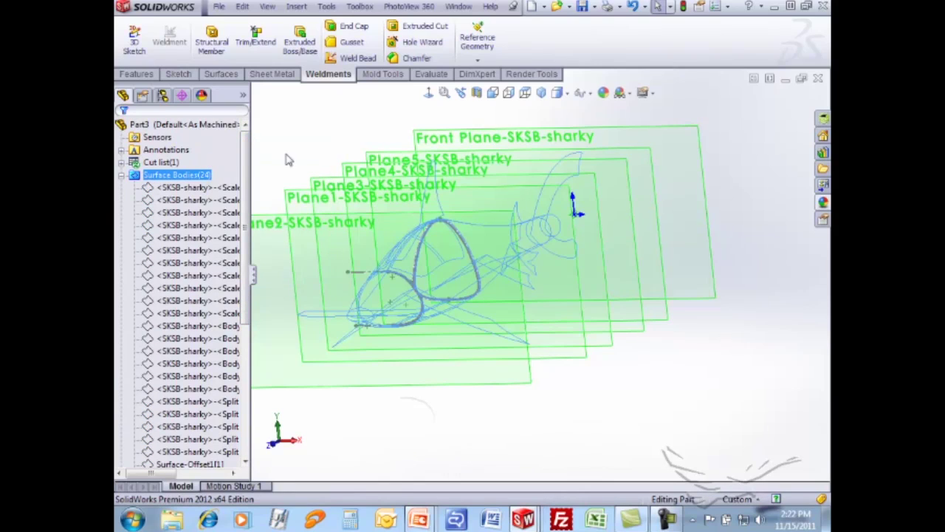
pyautogui.scroll(-5, 424, 309)
pyautogui.scroll(-4, 425, 308)
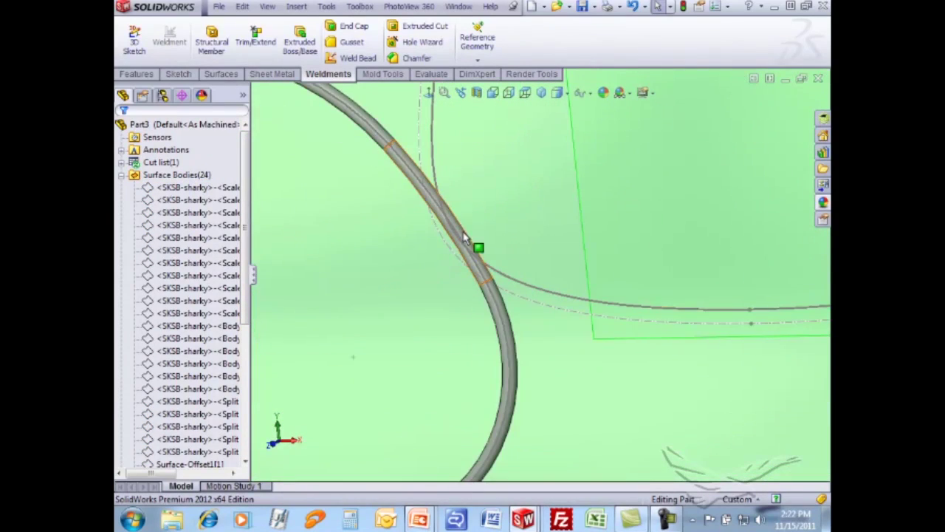
pyautogui.scroll(2, 466, 236)
pyautogui.click(418, 173)
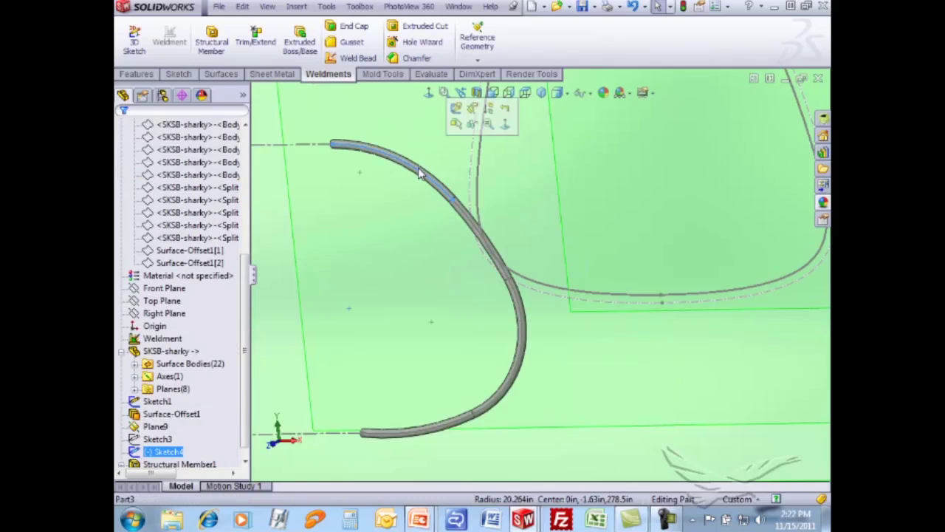
pyautogui.scroll(5, 425, 181)
pyautogui.click(353, 146)
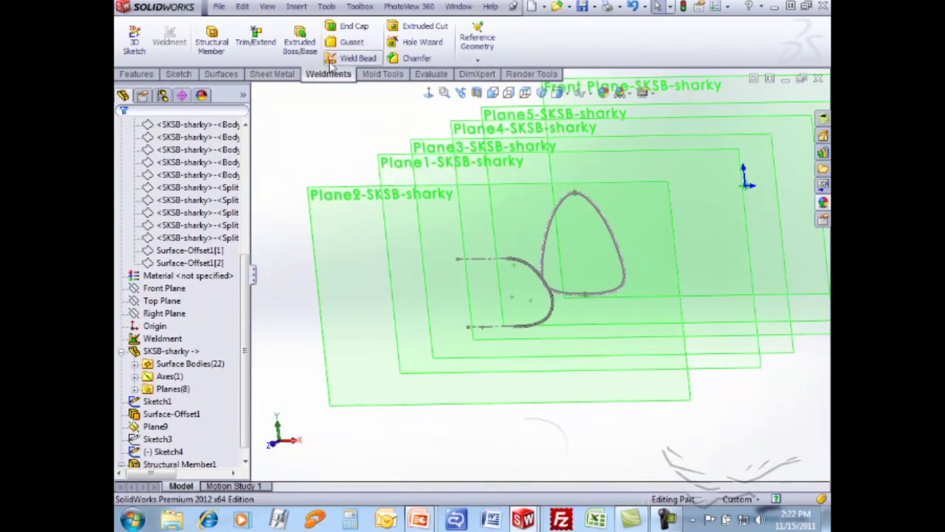
# - Open the finished SKSB-Weldment part file
pyautogui.click(557, 8)
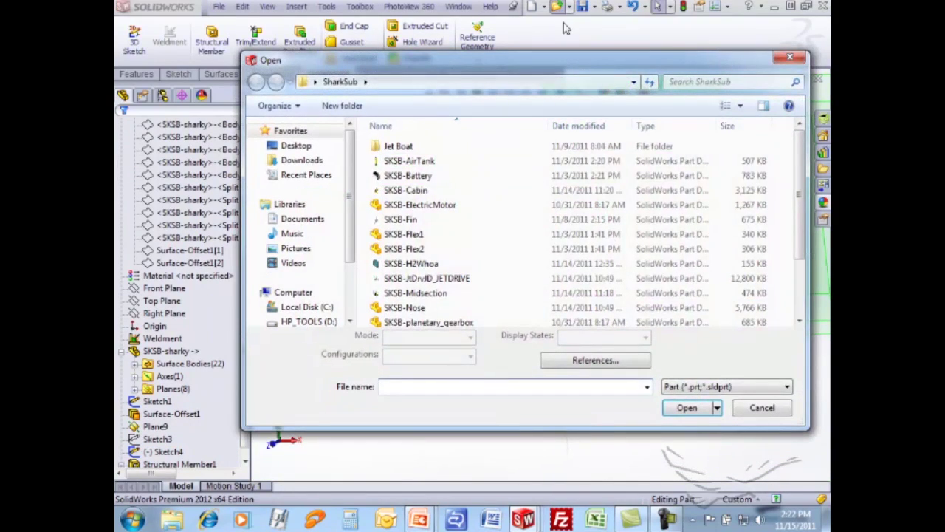
pyautogui.moveTo(800, 174); pyautogui.dragTo(813, 266)
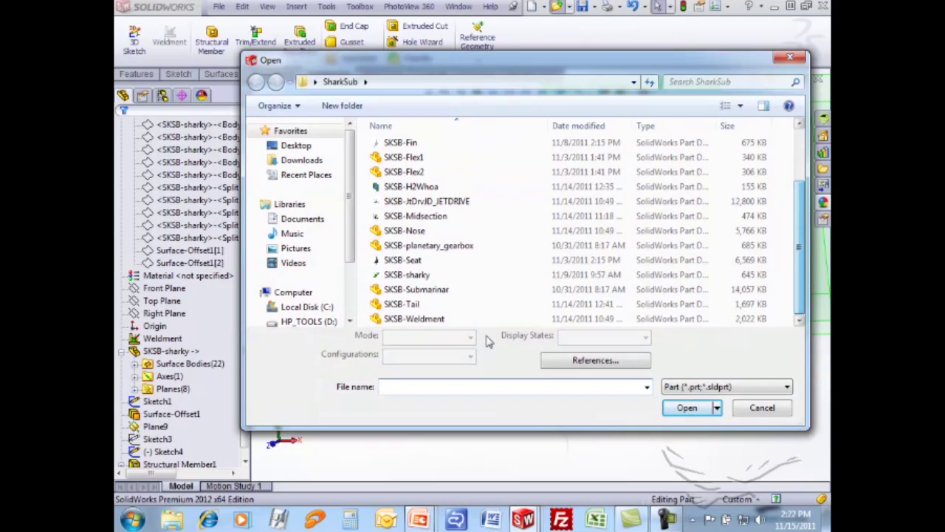
pyautogui.click(425, 318)
pyautogui.click(687, 407)
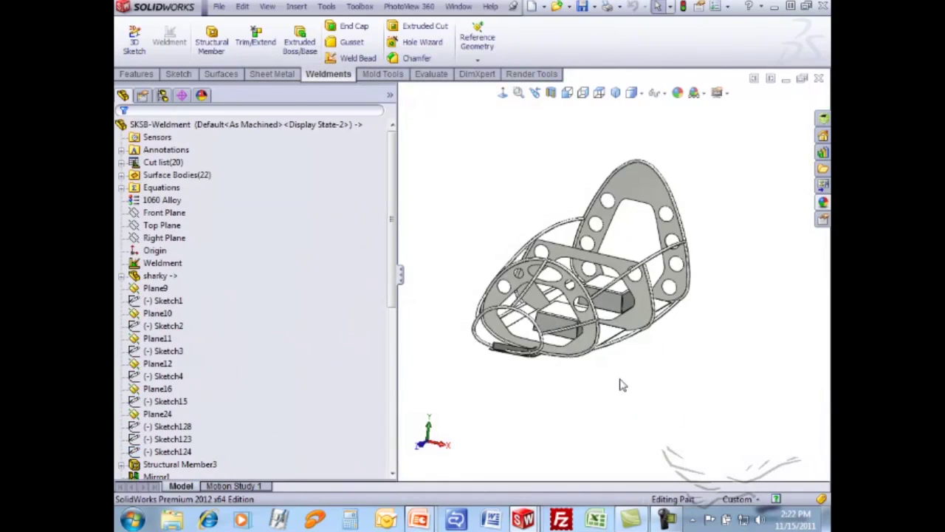
pyautogui.moveTo(621, 385); pyautogui.dragTo(428, 272, button='middle')
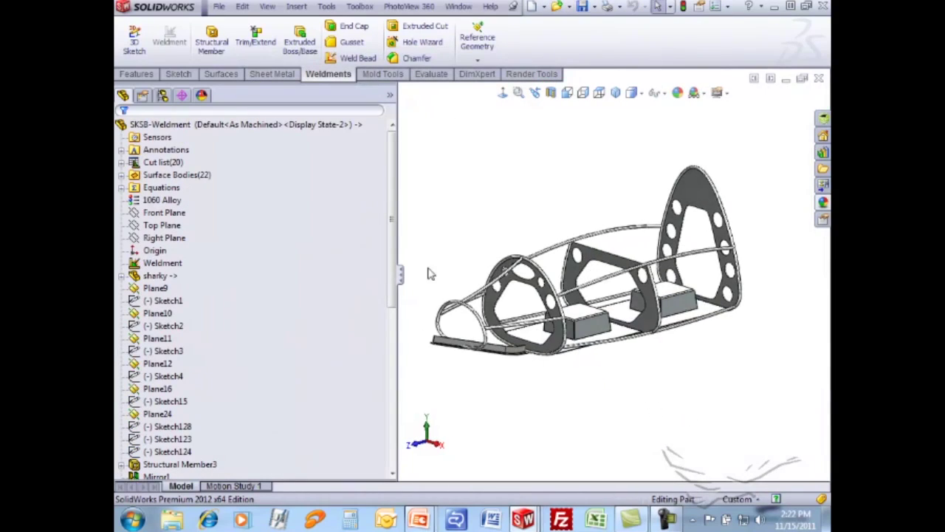
# - Fit the SKSB-Weldment model in view and orbit the shark around the cockpit frame
pyautogui.scroll(-1, 394, 260)
pyautogui.scroll(1, 394, 260)
pyautogui.click(158, 276)
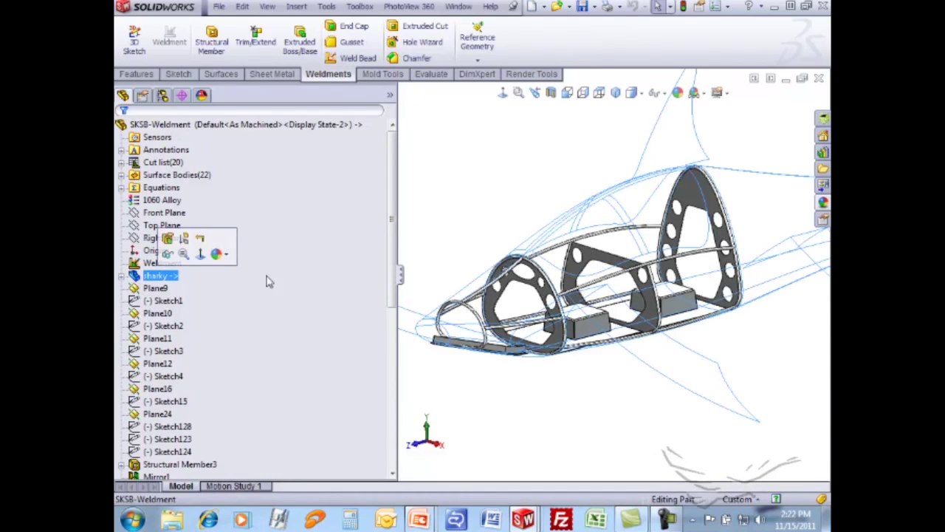
pyautogui.press('f')
pyautogui.rightClick(167, 178)
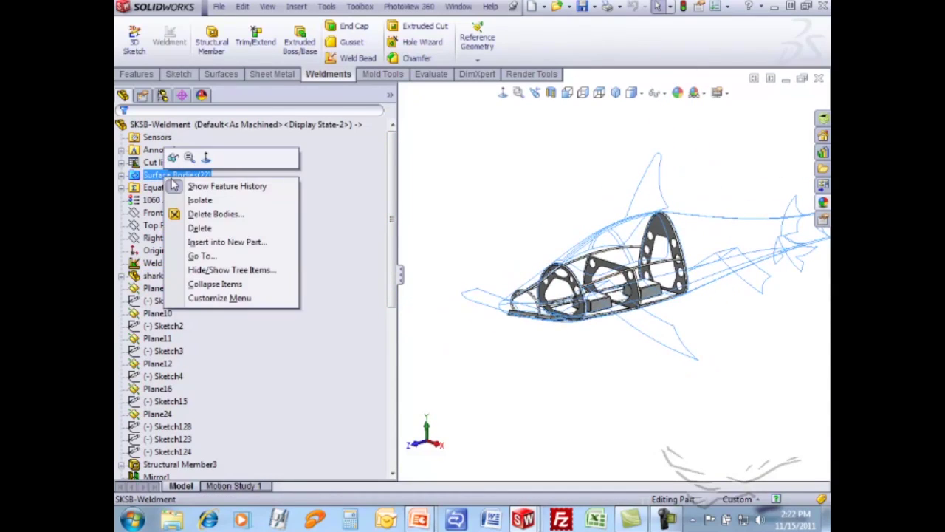
pyautogui.press('Escape')
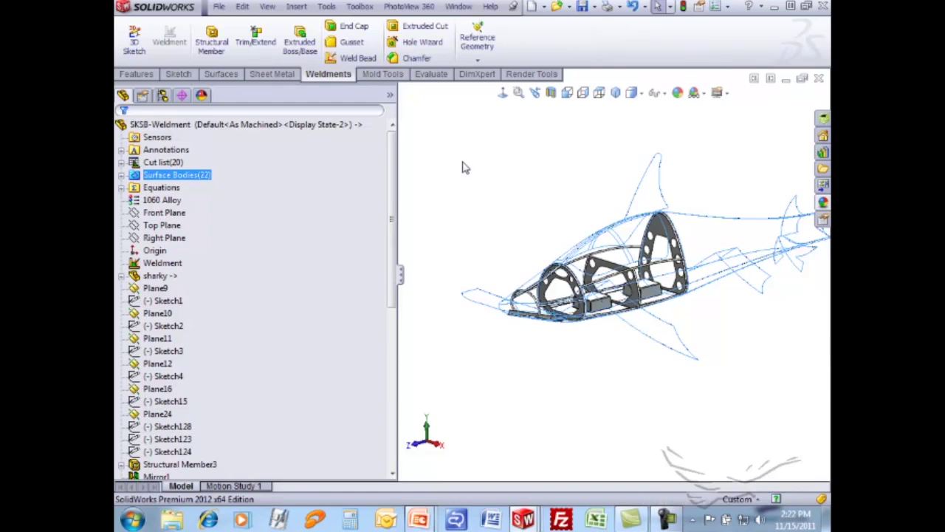
pyautogui.click(465, 167)
pyautogui.moveTo(568, 223); pyautogui.dragTo(635, 277, button='middle')
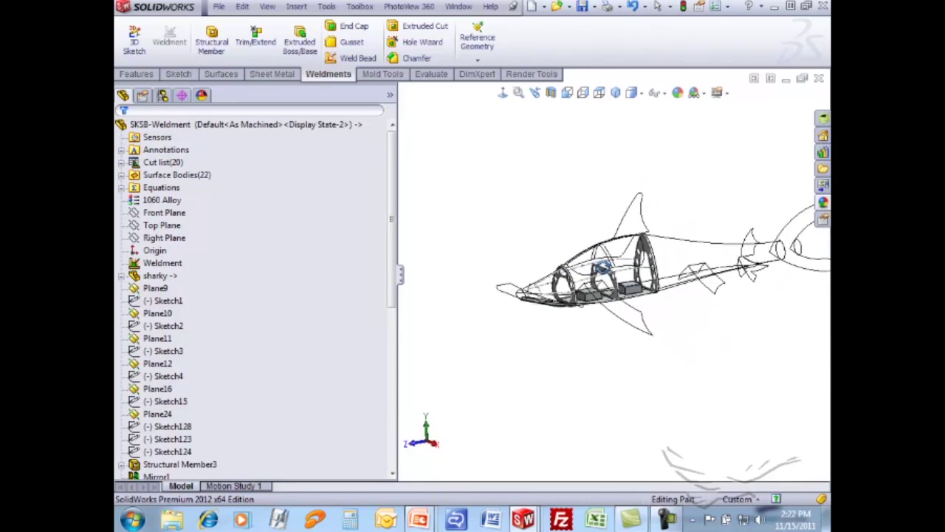
pyautogui.scroll(-5, 637, 279)
pyautogui.scroll(5, 635, 284)
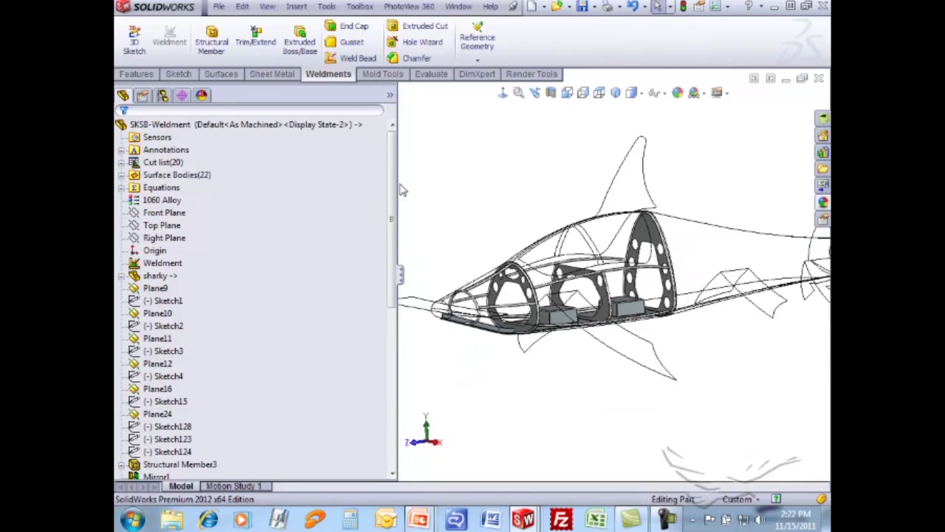
pyautogui.scroll(-3, 644, 299)
pyautogui.click(644, 299)
pyautogui.moveTo(644, 299); pyautogui.dragTo(660, 305, button='middle')
# - Expand the 22 surface bodies, open the Display Pane, and select Scale1[1] through the last body
pyautogui.click(121, 175)
pyautogui.click(279, 127)
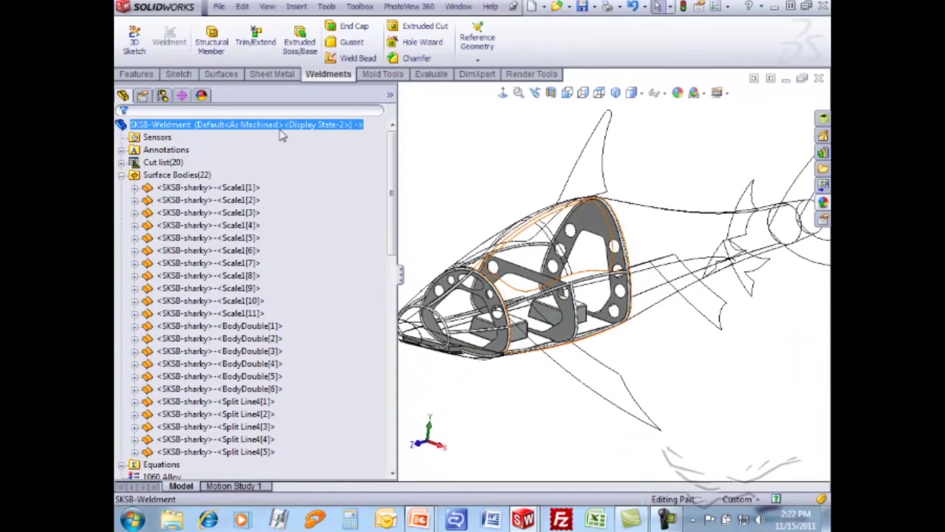
pyautogui.moveTo(396, 131); pyautogui.dragTo(314, 109)
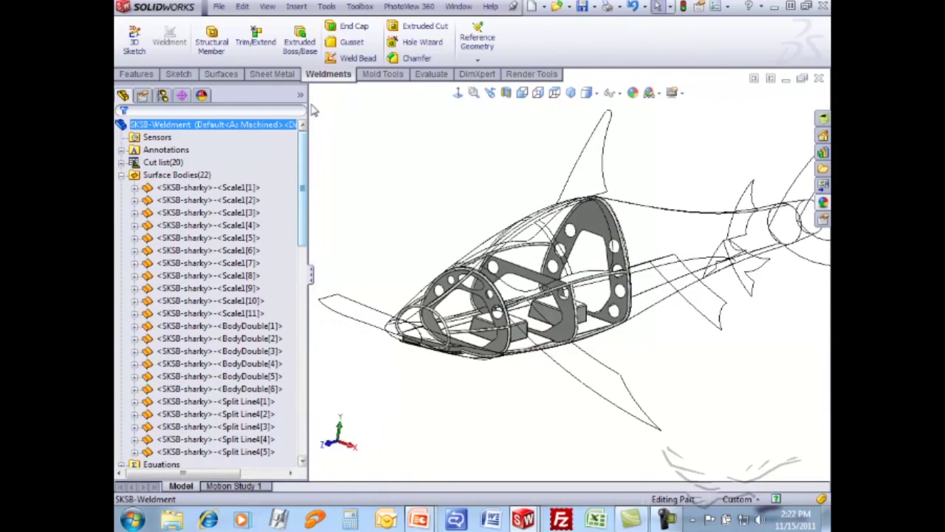
pyautogui.click(300, 96)
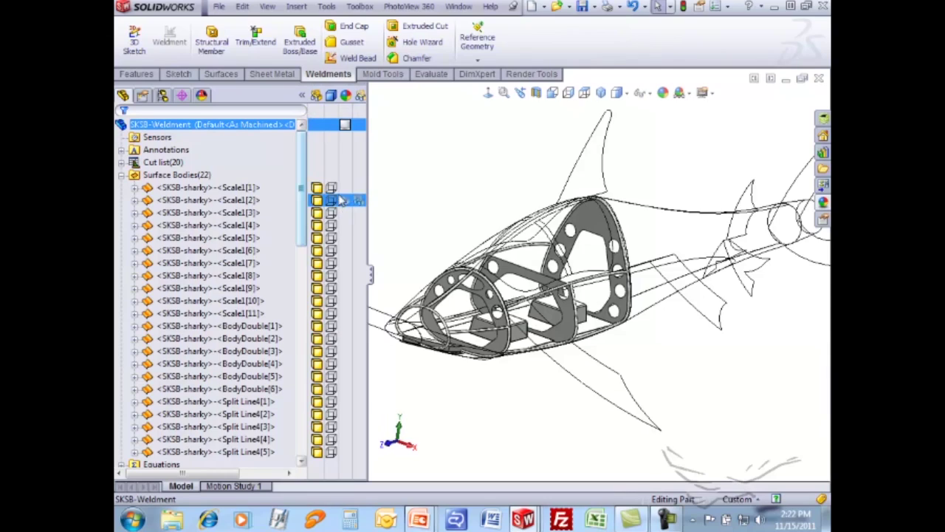
pyautogui.click(240, 188)
pyautogui.keyDown('shift'); pyautogui.click(244, 451); pyautogui.keyUp('shift')
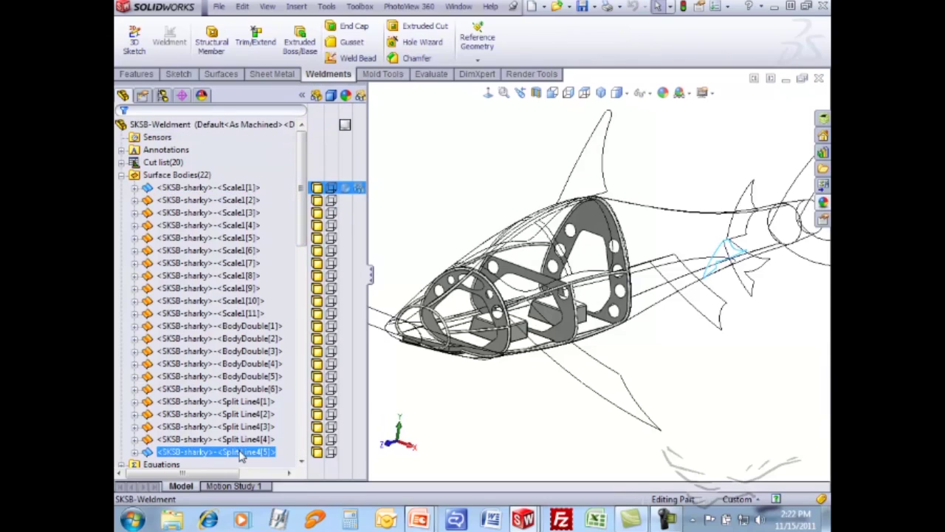
# - Return the selected shark bodies to Default Display shading
pyautogui.rightClick(333, 452)
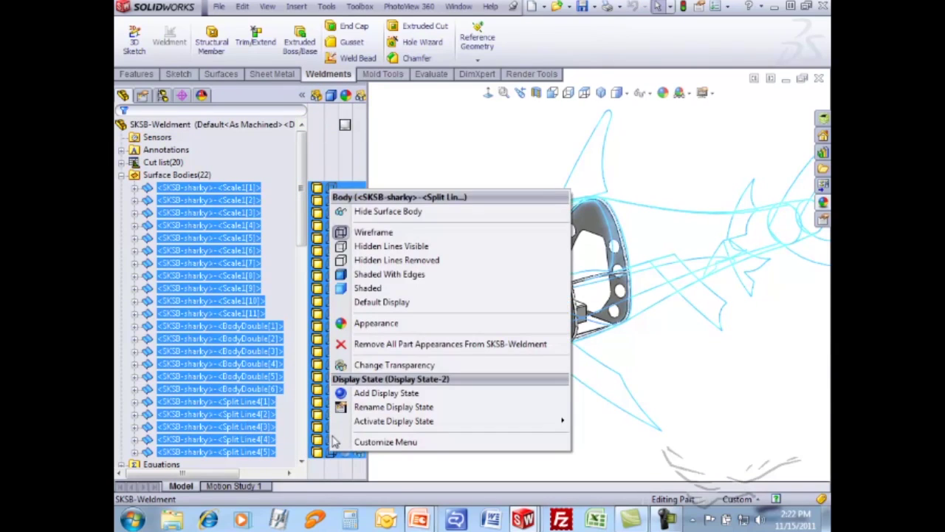
pyautogui.click(382, 302)
pyautogui.click(447, 144)
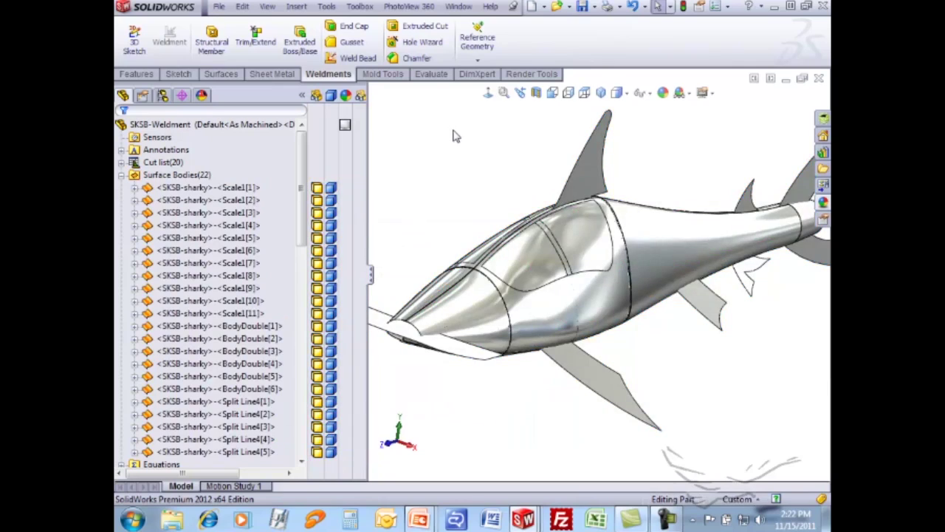
pyautogui.moveTo(452, 135)
pyautogui.mouseDown(button='middle')
pyautogui.moveTo(429, 127)
pyautogui.moveTo(450, 141)
pyautogui.moveTo(506, 133)
pyautogui.moveTo(474, 152)
pyautogui.moveTo(484, 148)
pyautogui.mouseUp(button='middle')
# - Make all surface bodies from Scale1[1] to Split Line4[5] transparent and collapse the Display Pane
pyautogui.click(234, 188)
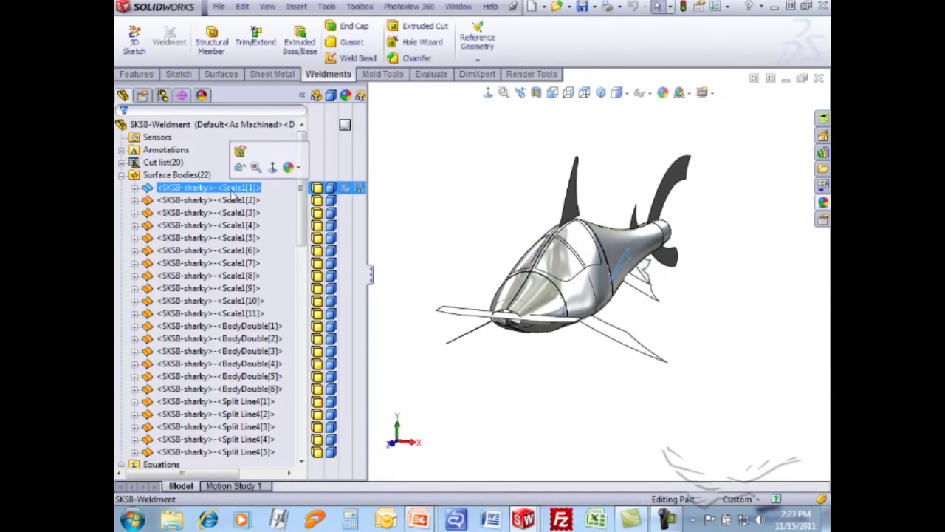
pyautogui.keyDown('shift'); pyautogui.click(245, 452); pyautogui.keyUp('shift')
pyautogui.rightClick(363, 459)
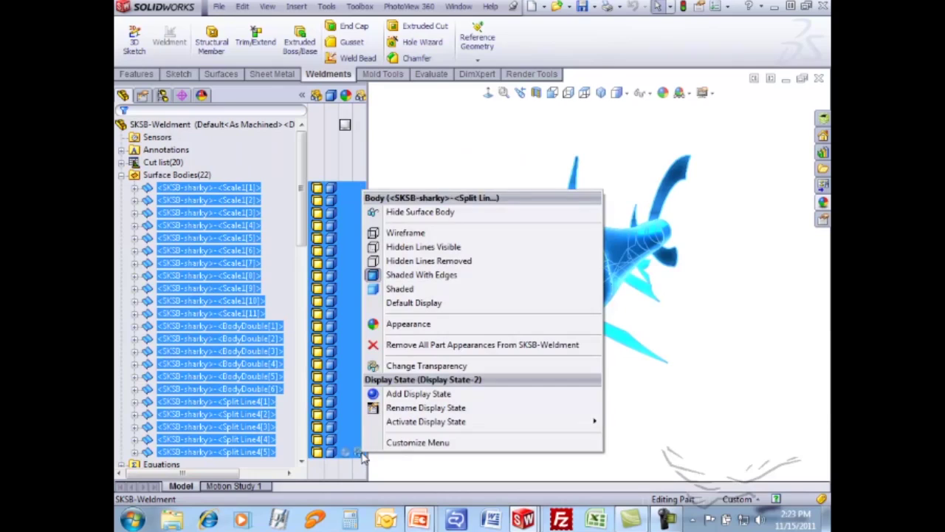
pyautogui.click(391, 365)
pyautogui.click(494, 215)
pyautogui.moveTo(495, 216); pyautogui.dragTo(541, 299, button='middle')
pyautogui.scroll(-5, 541, 300)
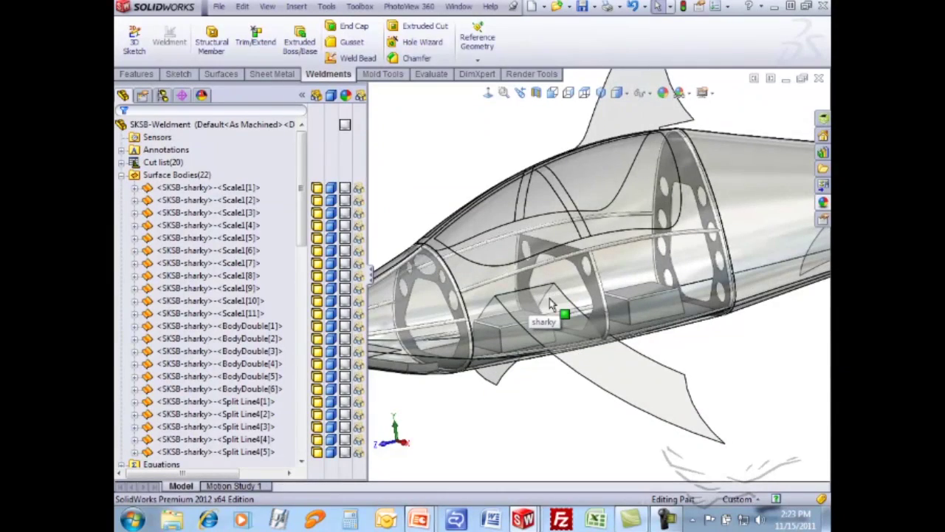
pyautogui.click(301, 97)
pyautogui.scroll(-3, 569, 272)
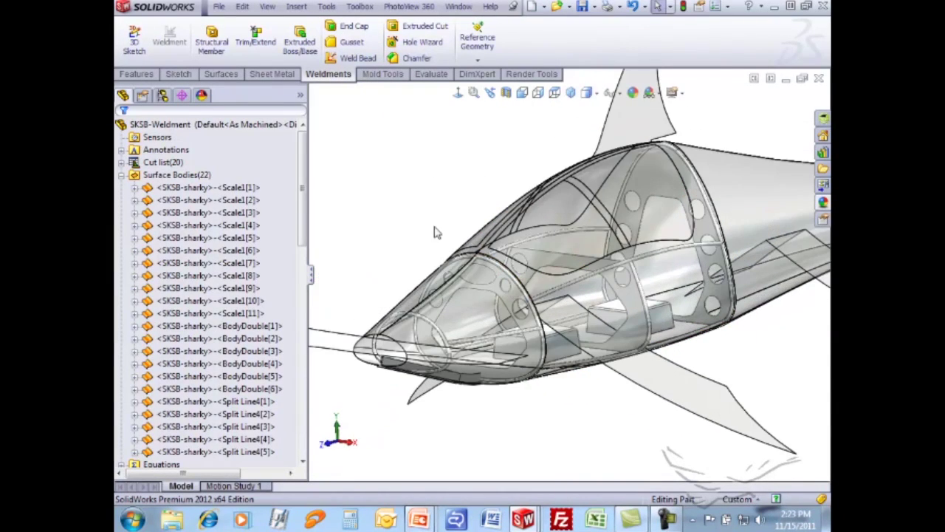
pyautogui.moveTo(437, 229)
pyautogui.mouseDown(button='middle')
pyautogui.moveTo(422, 254)
pyautogui.moveTo(442, 241)
pyautogui.mouseUp(button='middle')
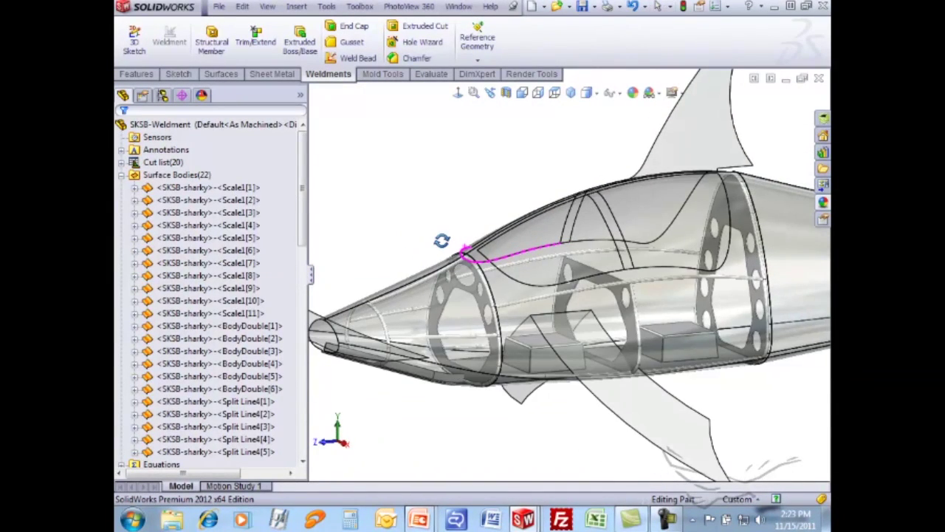
pyautogui.rightClick(193, 176)
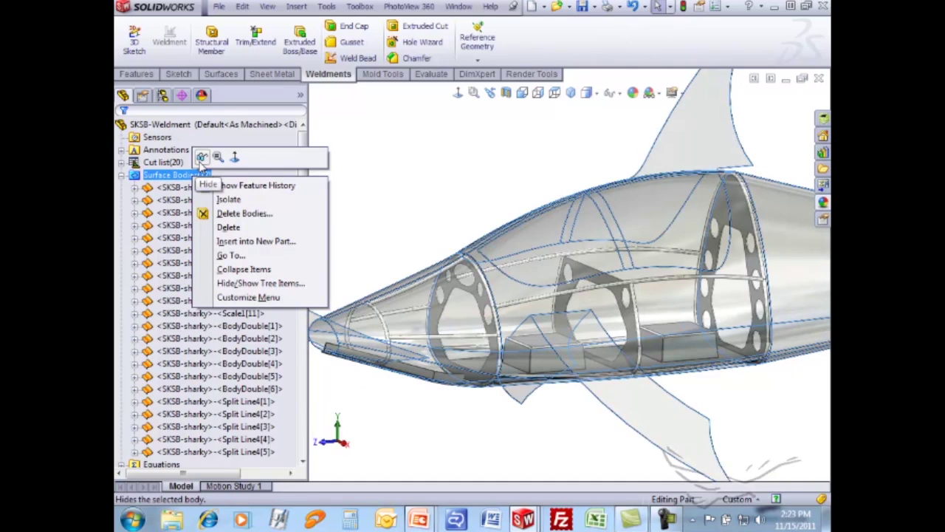
pyautogui.click(201, 159)
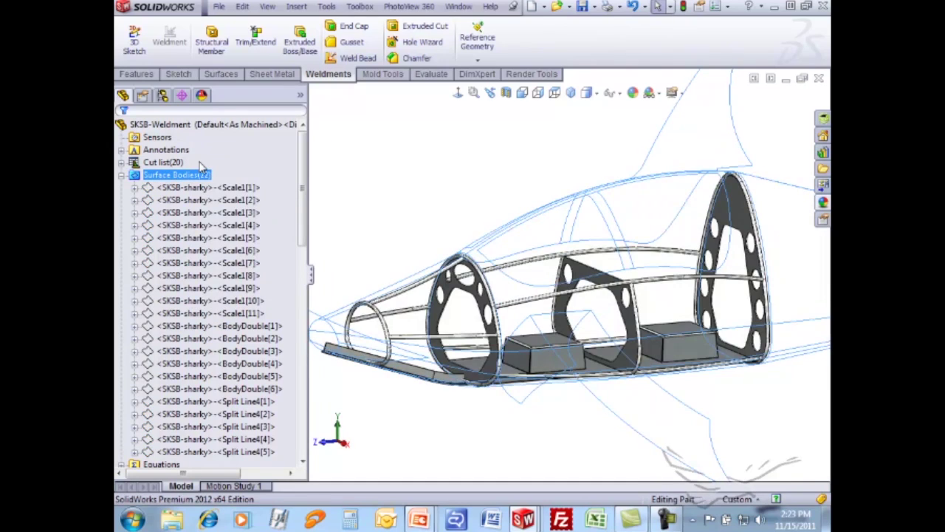
pyautogui.click(418, 183)
pyautogui.moveTo(418, 184); pyautogui.dragTo(458, 214, button='middle')
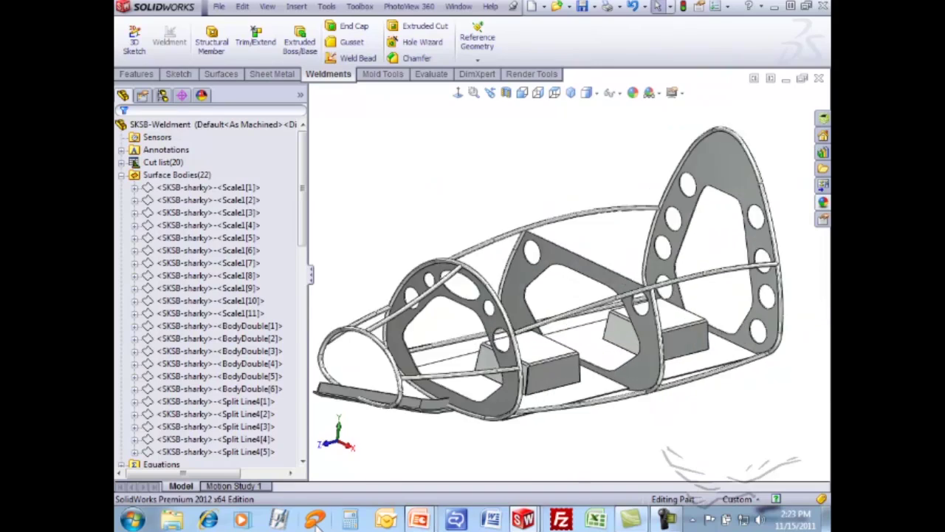
pyautogui.click(235, 452)
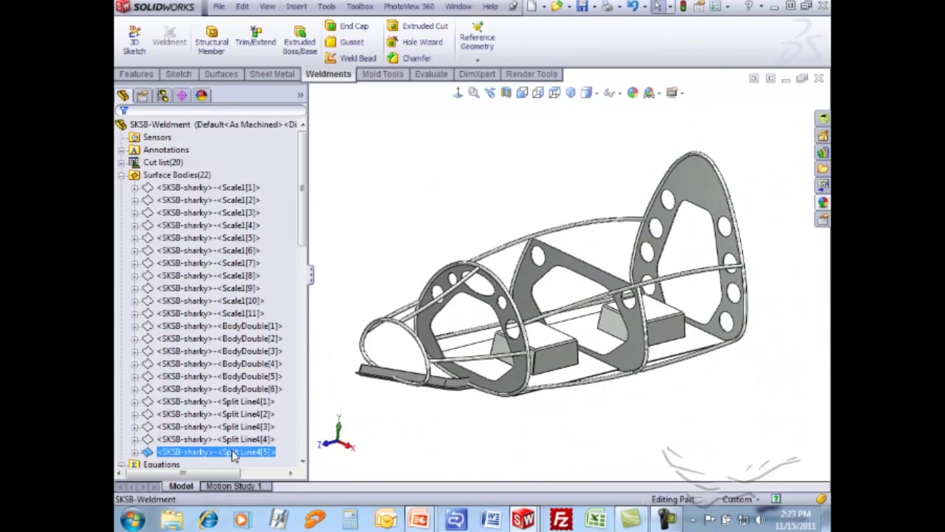
pyautogui.rightClick(195, 177)
pyautogui.click(205, 183)
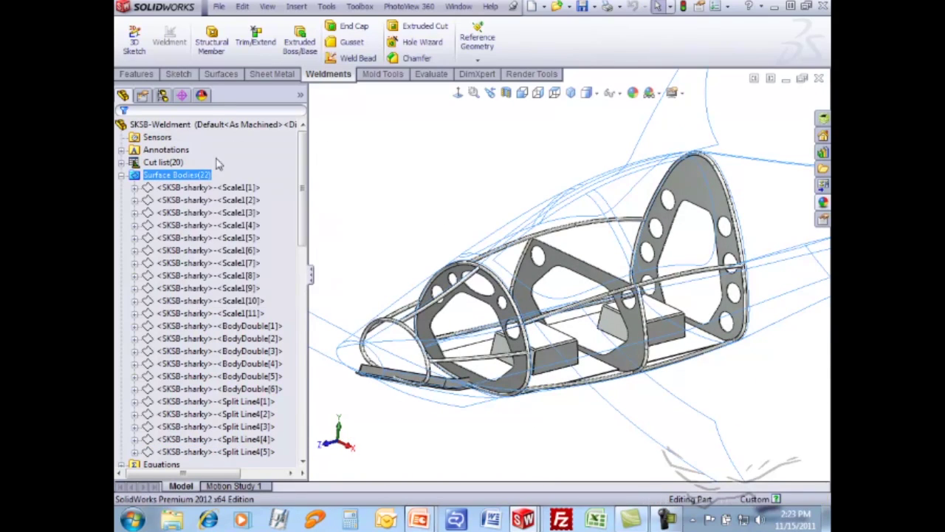
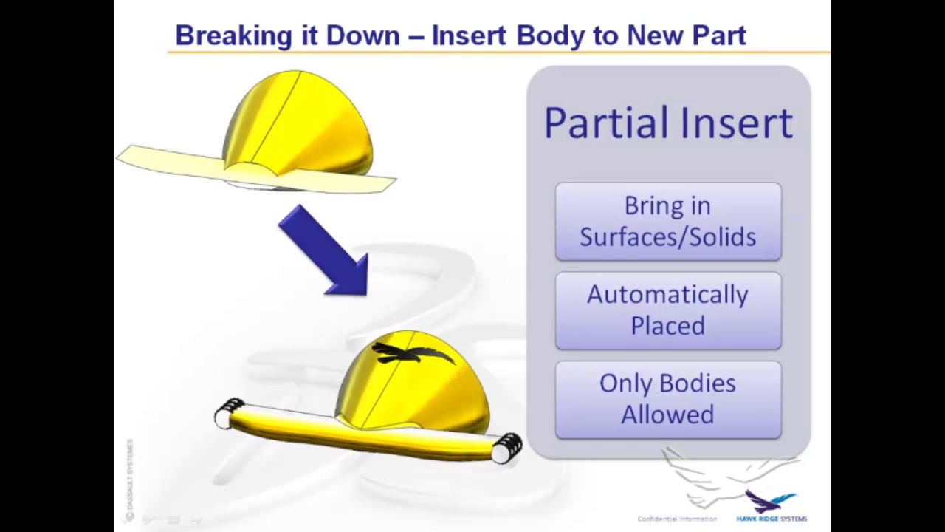
# - Switch from the PowerPoint slide show back to the SolidWorks shark model
pyautogui.hotkey('alt', 'Tab')
pyautogui.hotkey('alt', 'Tab')
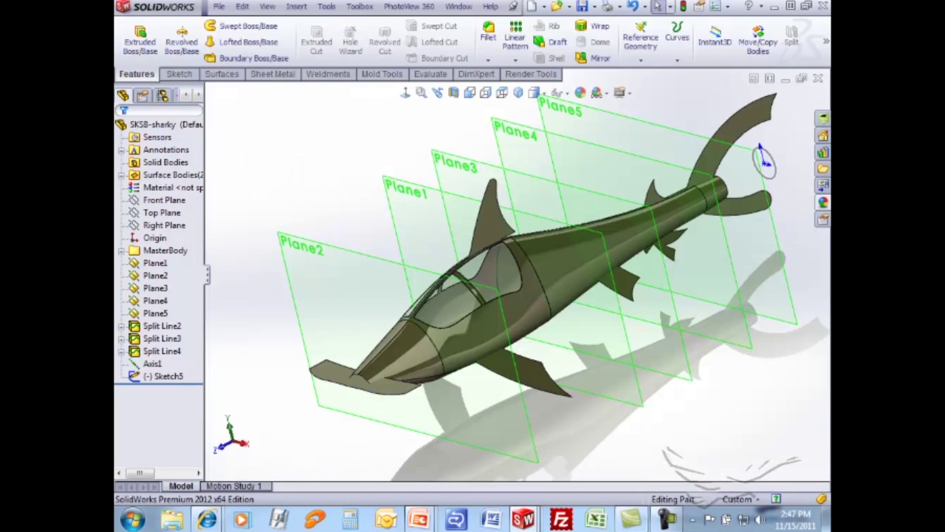
# - Insert the two nose Split Line bodies and Scale1[11] into a new part
pyautogui.click(121, 175)
pyautogui.click(169, 416)
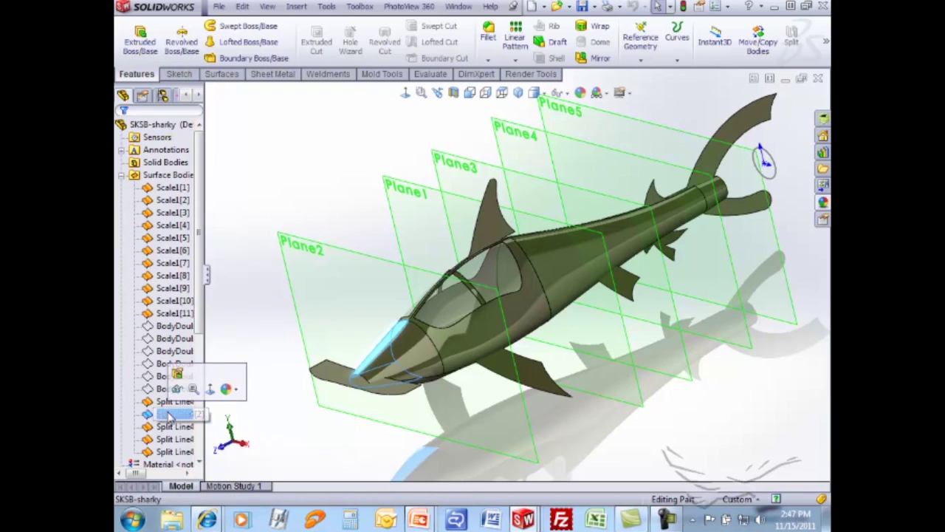
pyautogui.keyDown('ctrl'); pyautogui.click(170, 426); pyautogui.keyUp('ctrl')
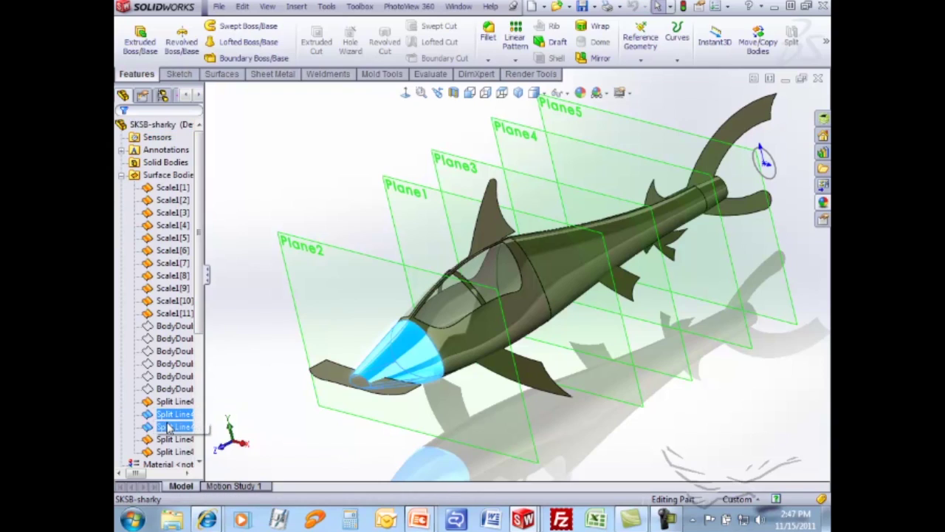
pyautogui.keyDown('ctrl'); pyautogui.click(174, 315); pyautogui.keyUp('ctrl')
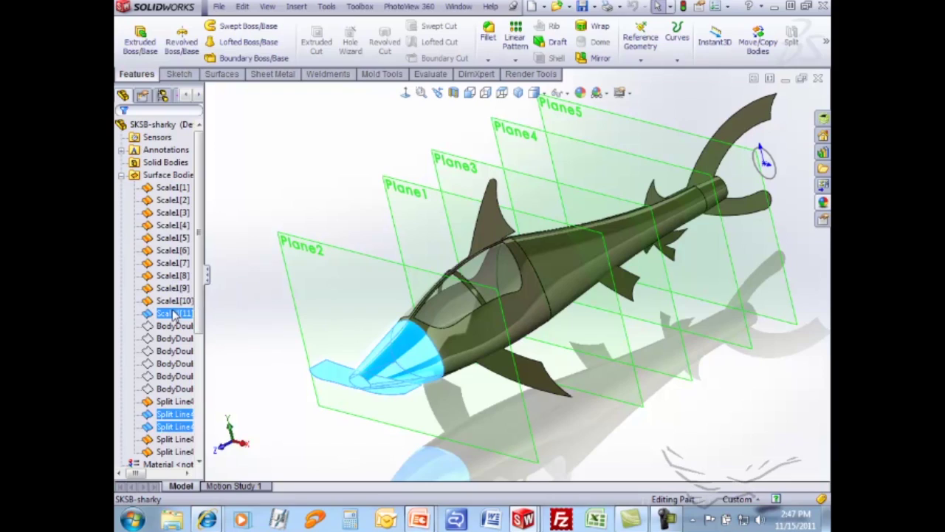
pyautogui.rightClick(174, 315)
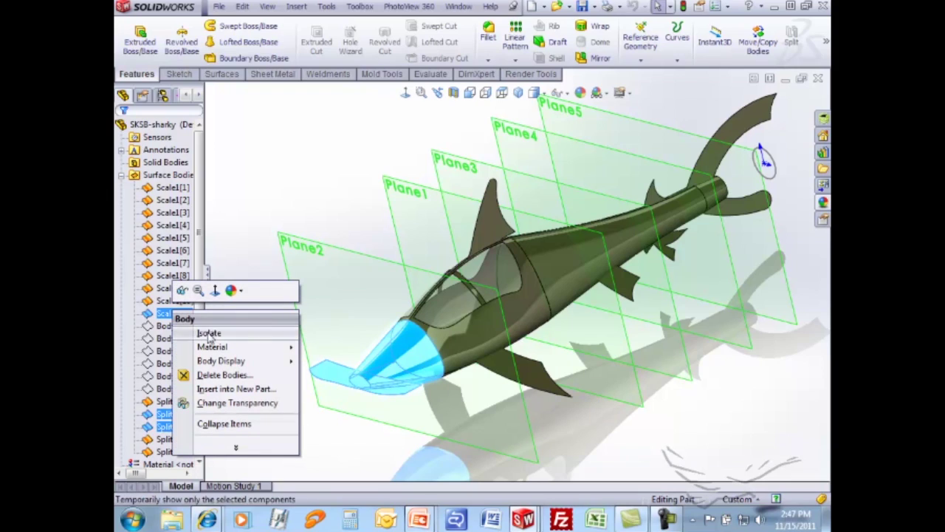
pyautogui.click(243, 389)
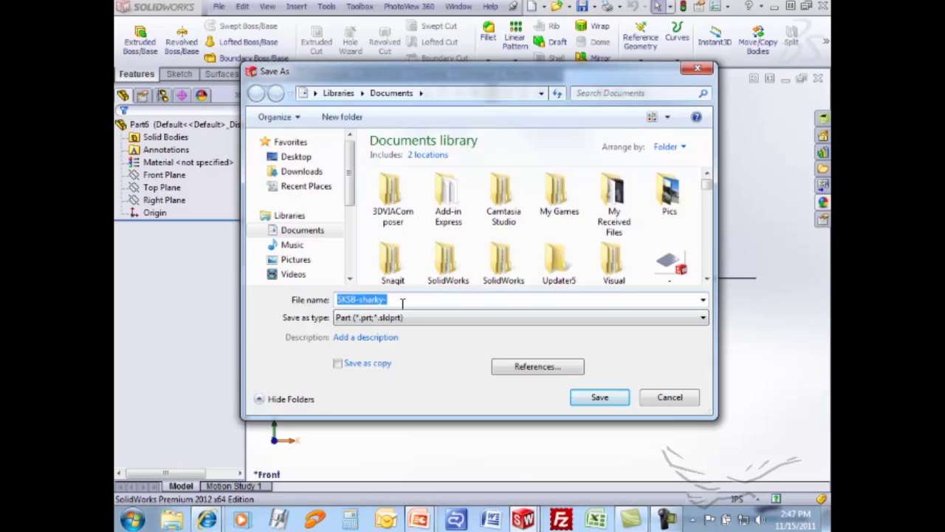
# - Save the new part as SKSB-snewname and save all component documents too
pyautogui.moveTo(403, 302); pyautogui.dragTo(379, 299)
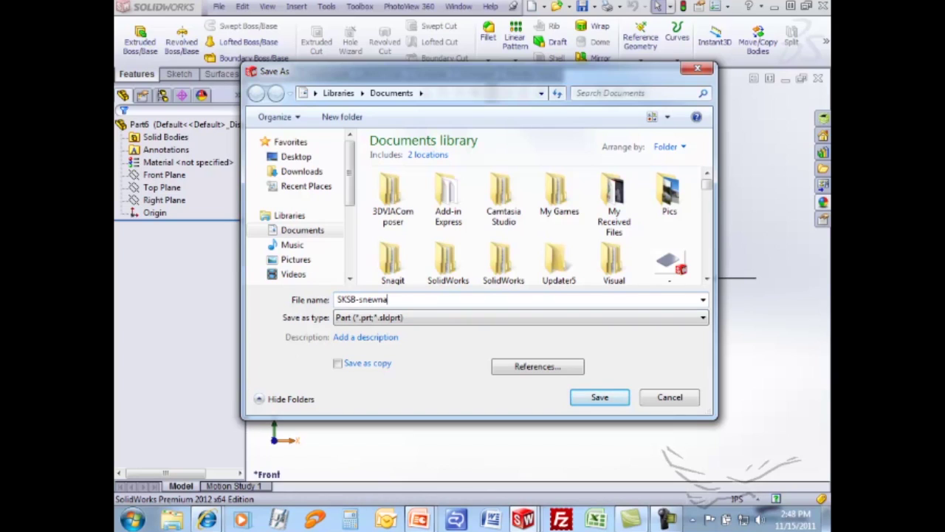
pyautogui.press('Return')
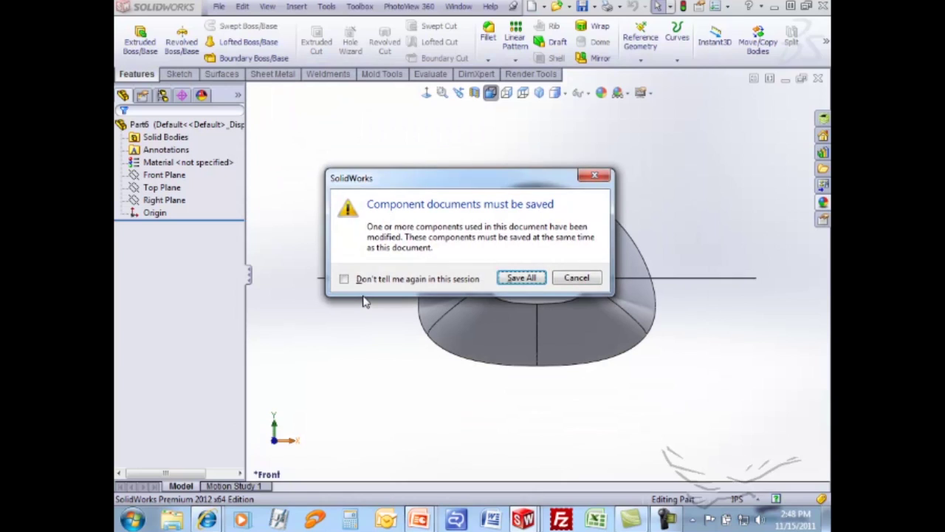
pyautogui.press('Return')
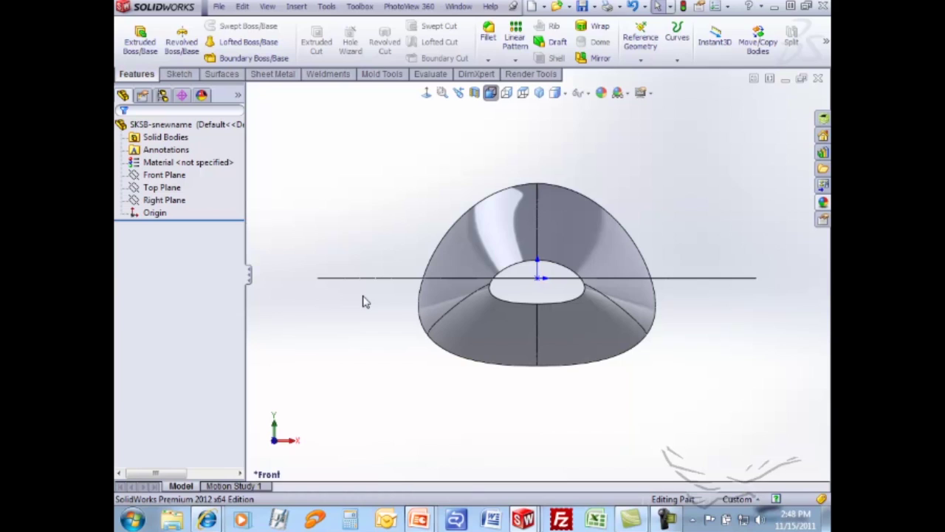
# - Create Sketch1 on the flat fin face by converting the fin's edges, then exit the sketch
pyautogui.moveTo(458, 186); pyautogui.dragTo(416, 256, button='middle')
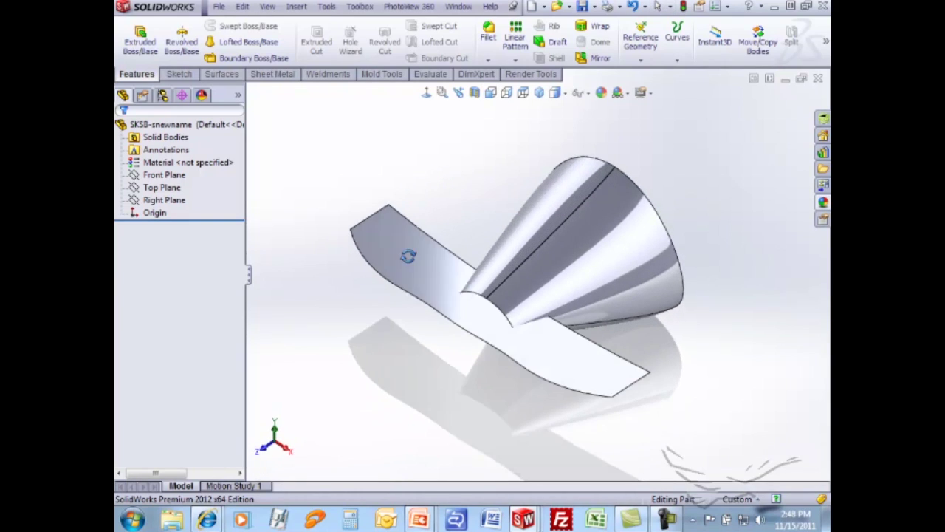
pyautogui.moveTo(515, 209); pyautogui.dragTo(534, 203, button='middle')
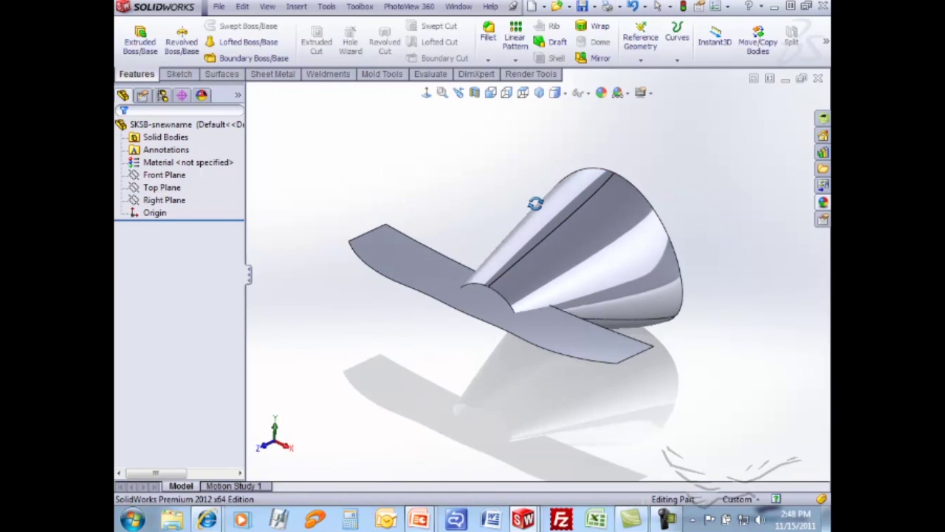
pyautogui.click(396, 259)
pyautogui.click(396, 258)
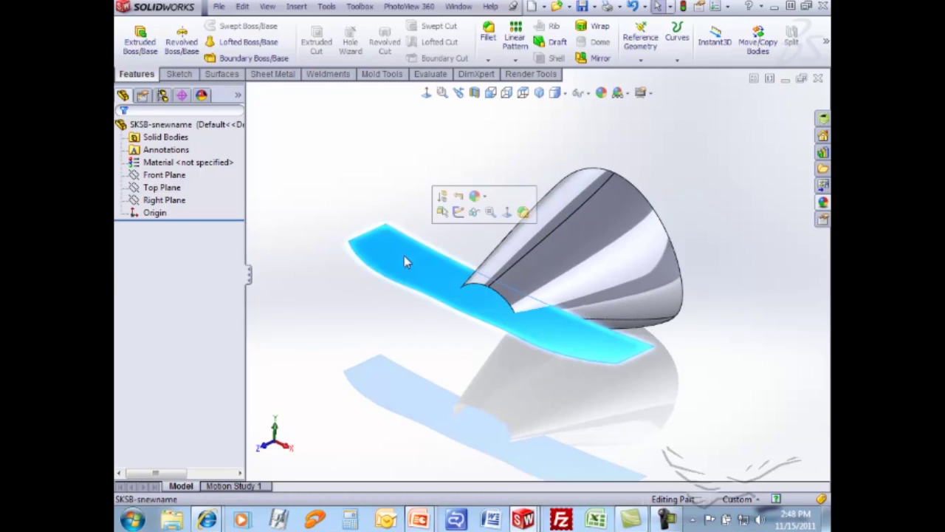
pyautogui.click(458, 211)
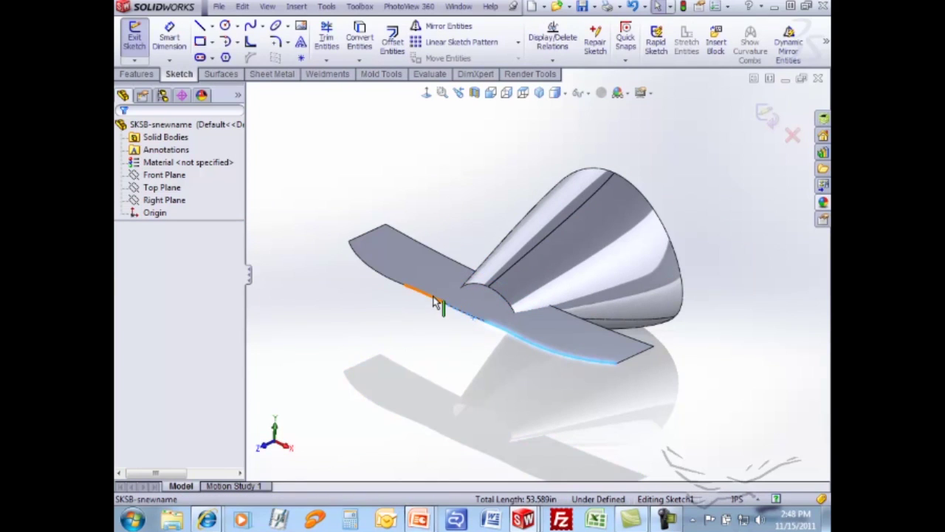
pyautogui.click(395, 287)
pyautogui.click(359, 37)
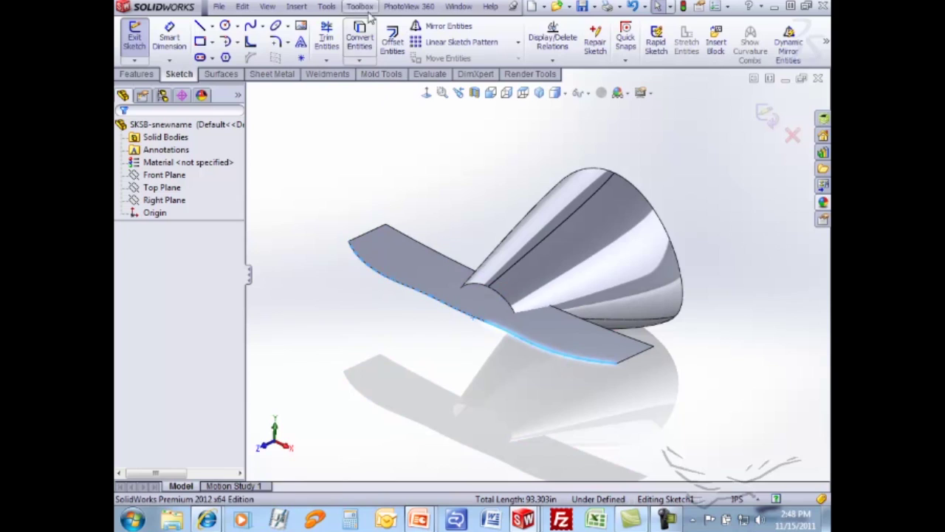
pyautogui.click(769, 114)
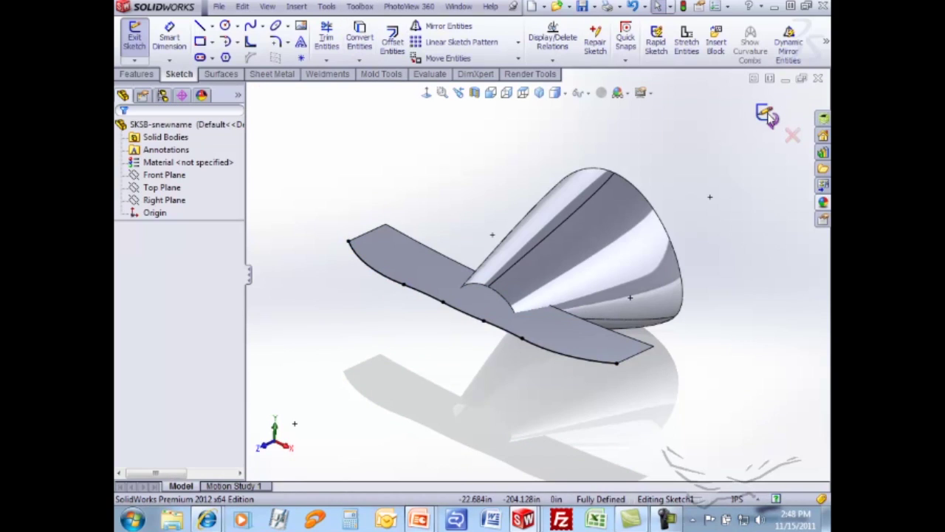
pyautogui.click(769, 116)
pyautogui.click(442, 174)
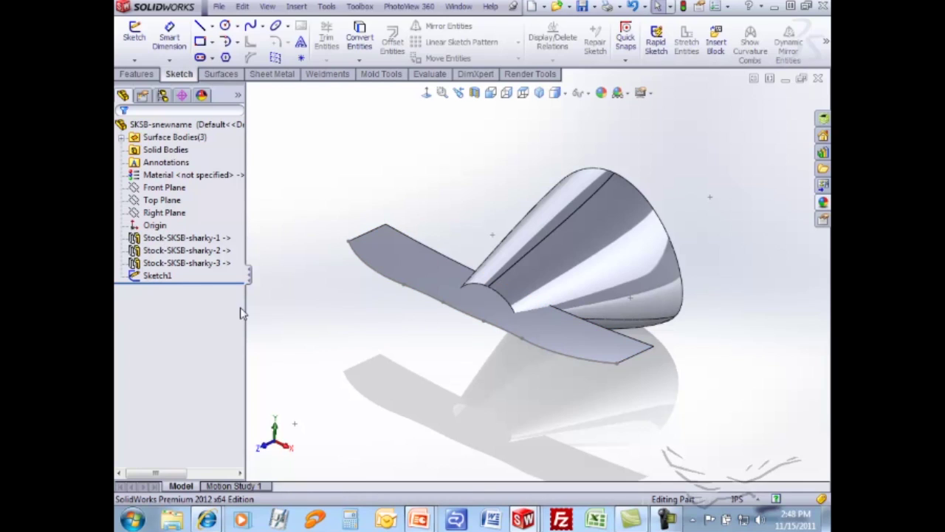
pyautogui.click(174, 263)
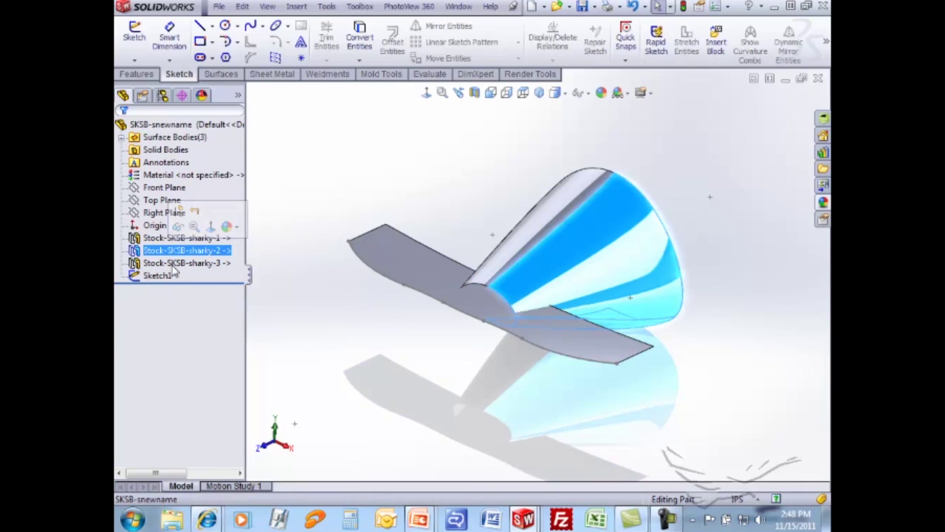
pyautogui.rightClick(157, 241)
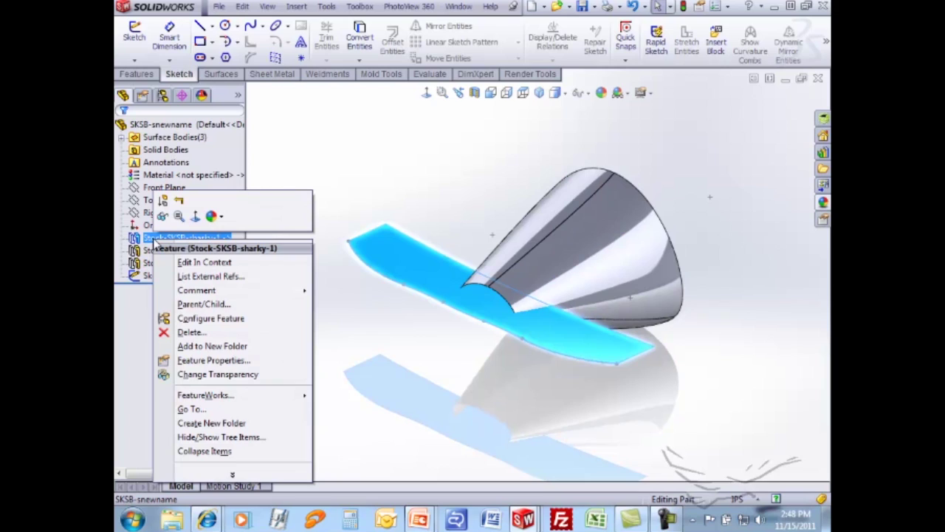
pyautogui.click(203, 263)
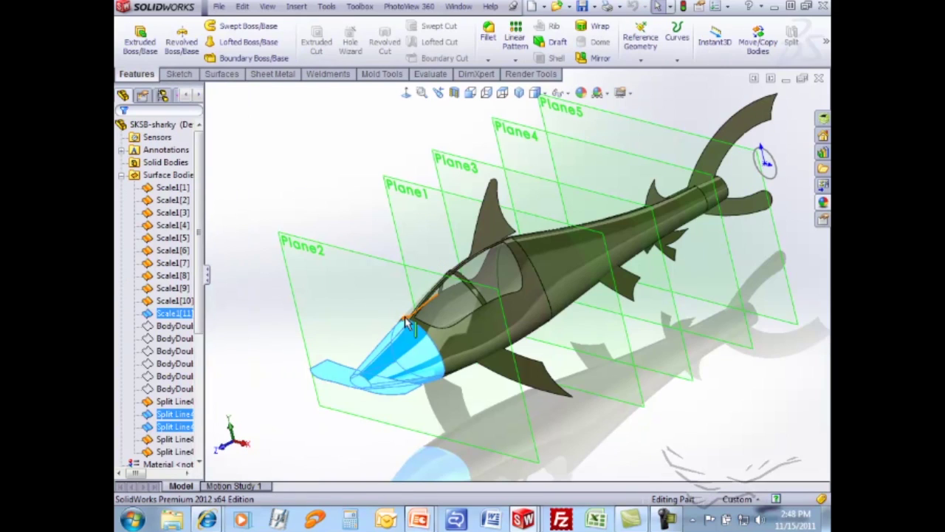
pyautogui.click(342, 213)
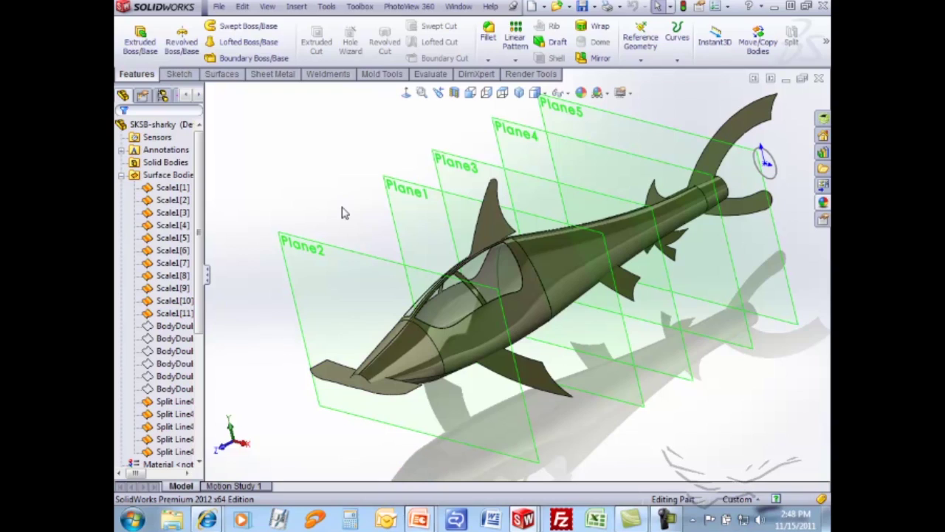
pyautogui.hotkey('ctrl', 'Tab')
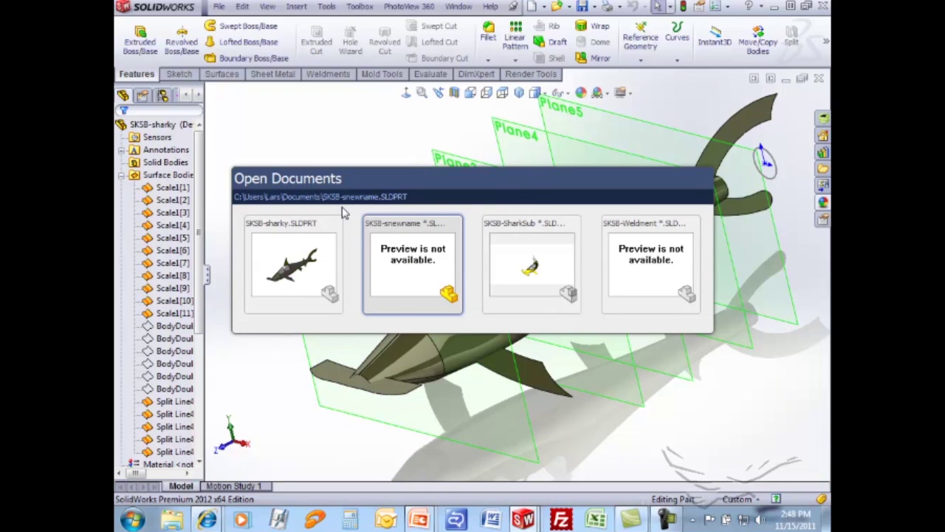
pyautogui.click(375, 376)
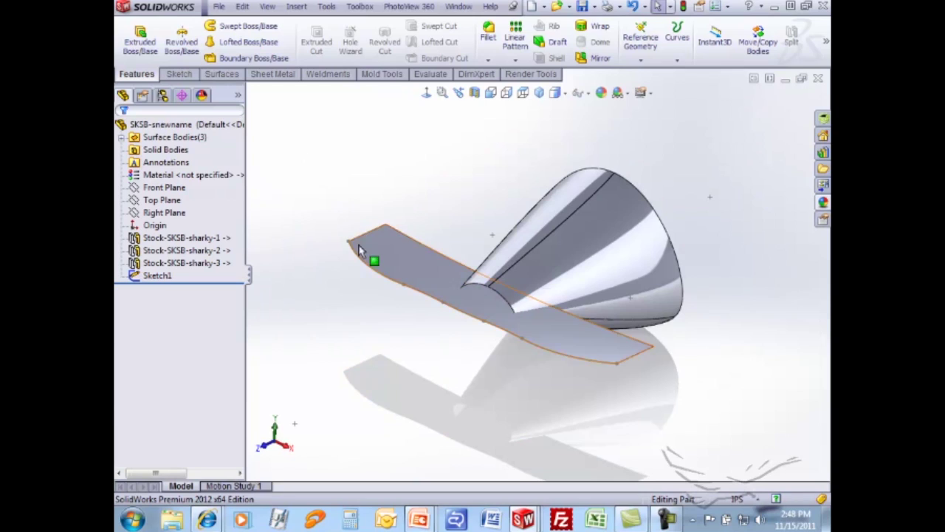
pyautogui.moveTo(373, 260); pyautogui.dragTo(321, 227, button='middle')
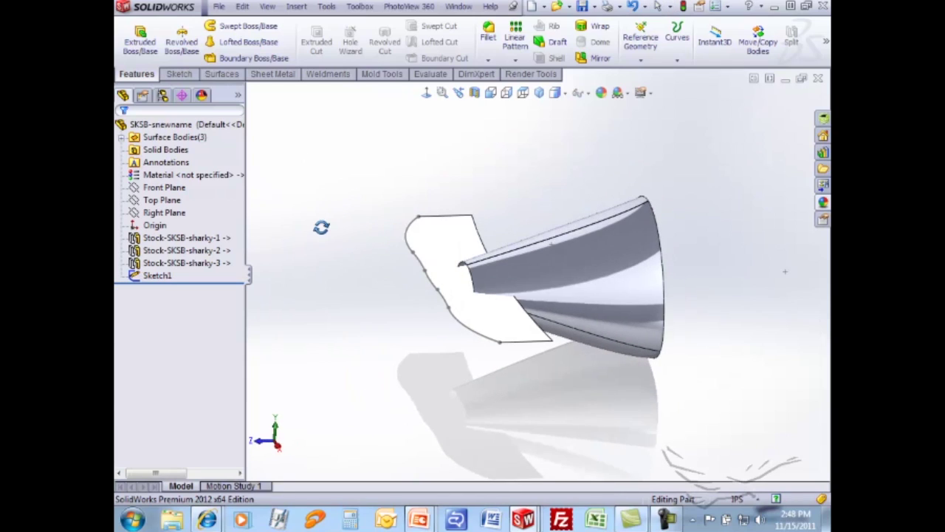
# - Edit Sketch1 and merge its fin outline arcs into one fitted spline
pyautogui.click(159, 278)
pyautogui.click(169, 246)
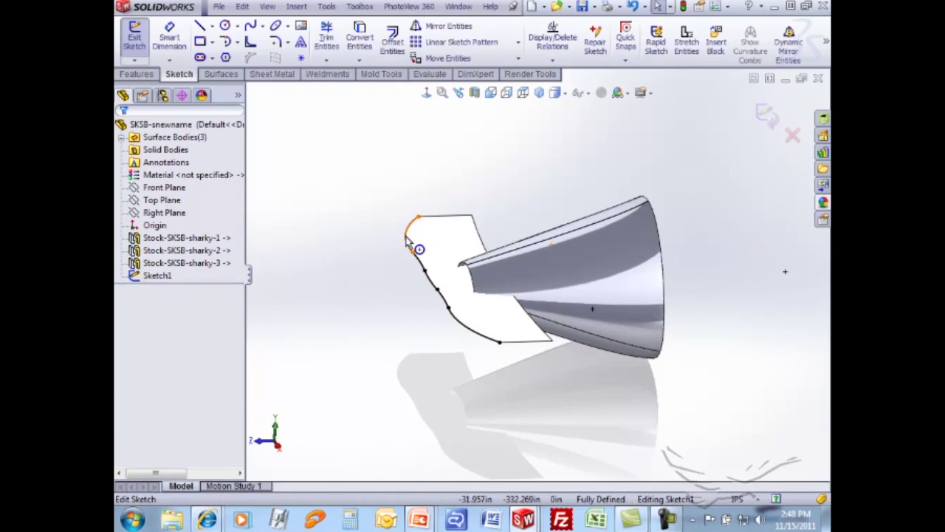
pyautogui.click(411, 235)
pyautogui.keyDown('ctrl'); pyautogui.click(437, 295); pyautogui.keyUp('ctrl')
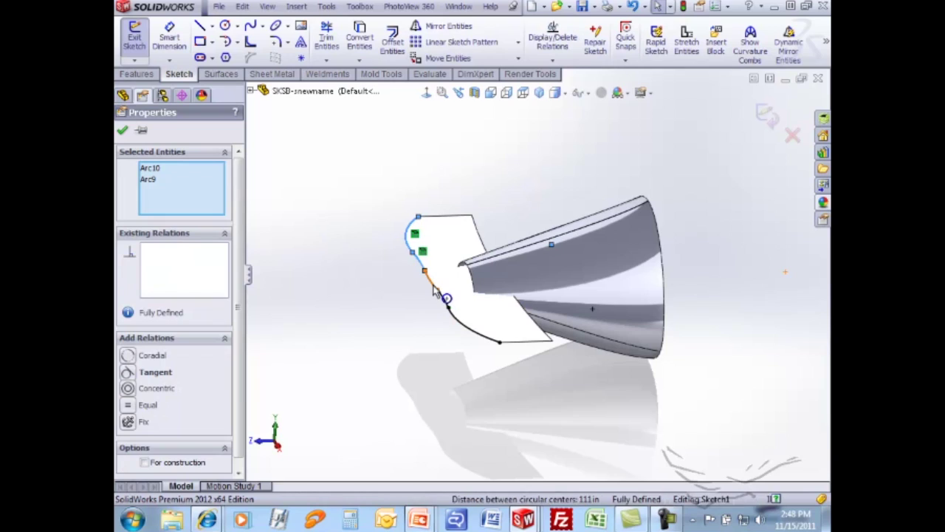
pyautogui.keyDown('ctrl'); pyautogui.click(447, 304); pyautogui.keyUp('ctrl')
pyautogui.keyDown('ctrl'); pyautogui.click(479, 338); pyautogui.keyUp('ctrl')
pyautogui.click(469, 333)
pyautogui.keyDown('ctrl'); pyautogui.click(470, 334); pyautogui.keyUp('ctrl')
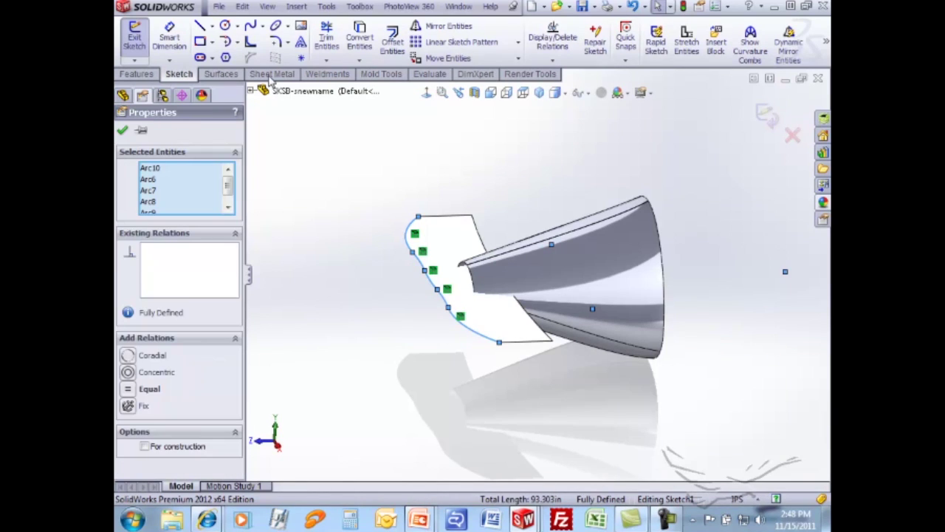
pyautogui.click(250, 42)
pyautogui.click(123, 131)
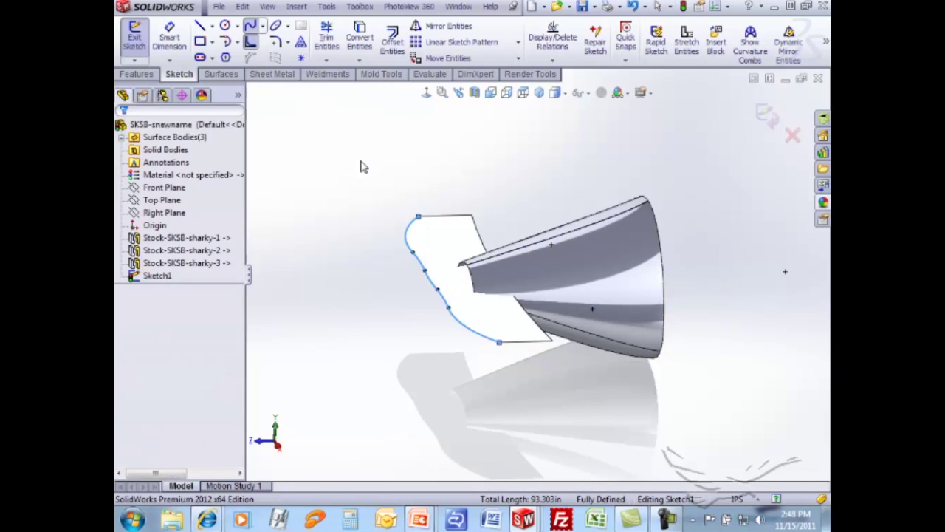
# - Create Sketch2 on the fin surface by converting the cone edge, then exit it
pyautogui.click(483, 225)
pyautogui.click(526, 186)
pyautogui.click(480, 243)
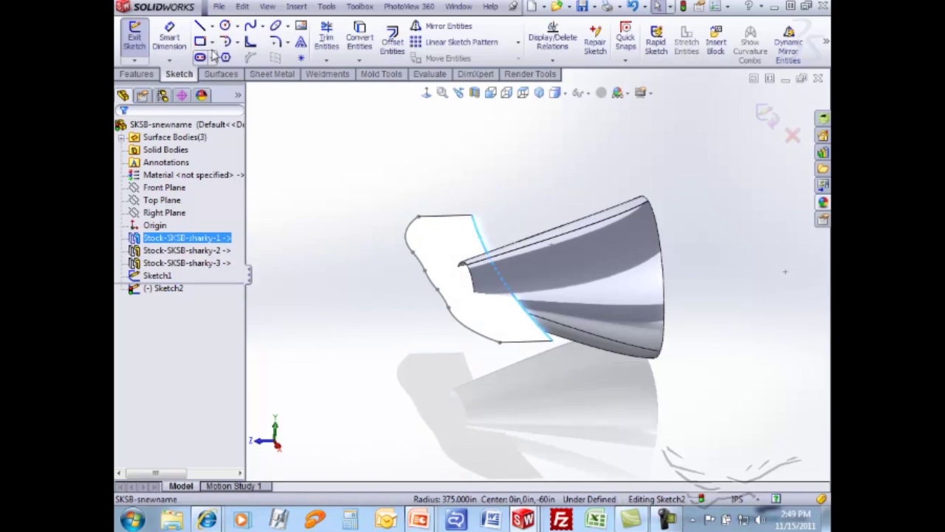
pyautogui.click(359, 41)
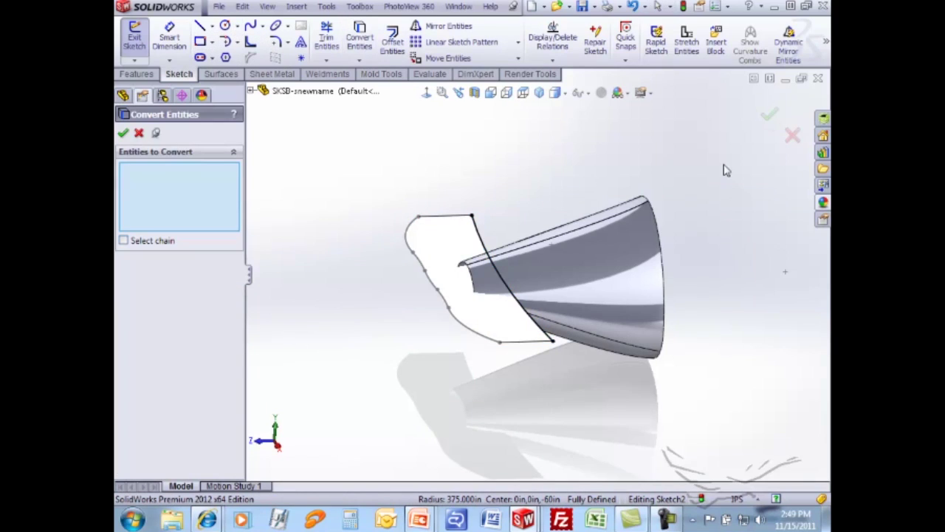
pyautogui.click(772, 117)
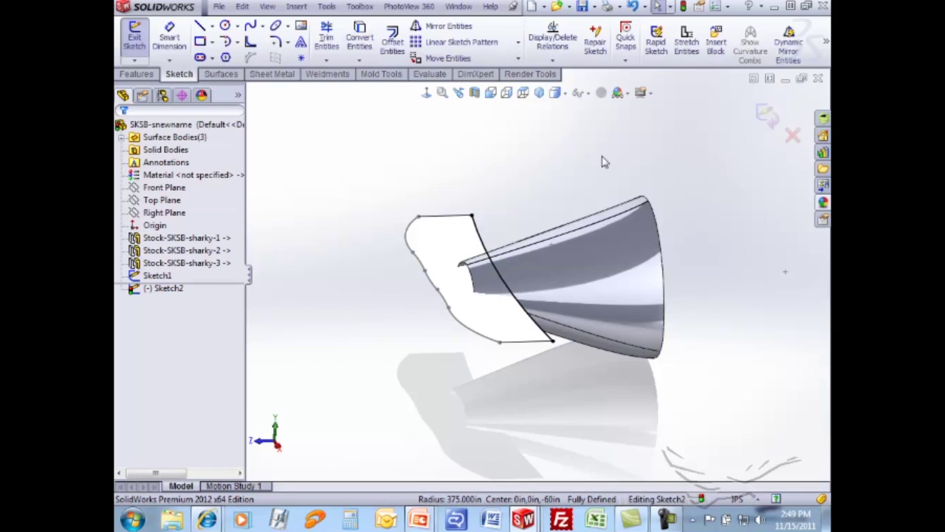
pyautogui.click(768, 115)
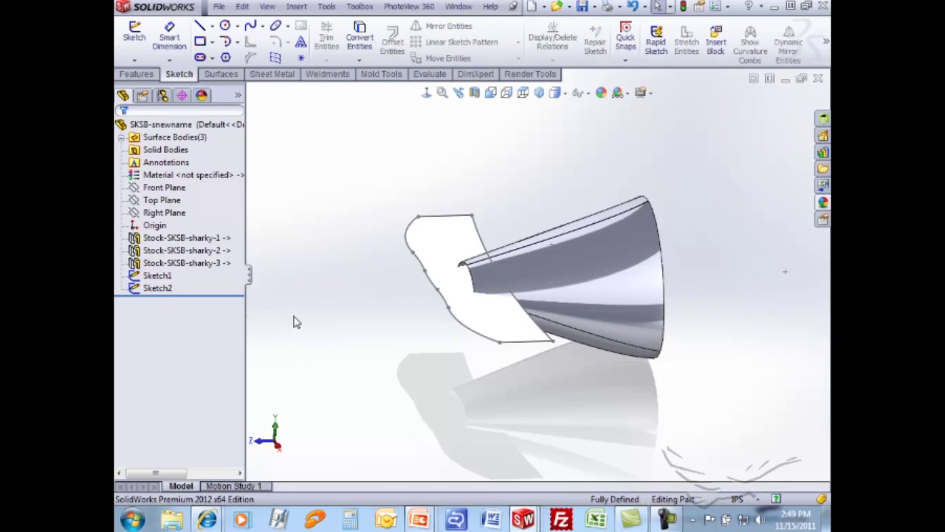
# - Start a boundary surface through Sketch1 and Sketch2, setting Sketch2 to Normal To Profile
pyautogui.click(222, 74)
pyautogui.click(280, 44)
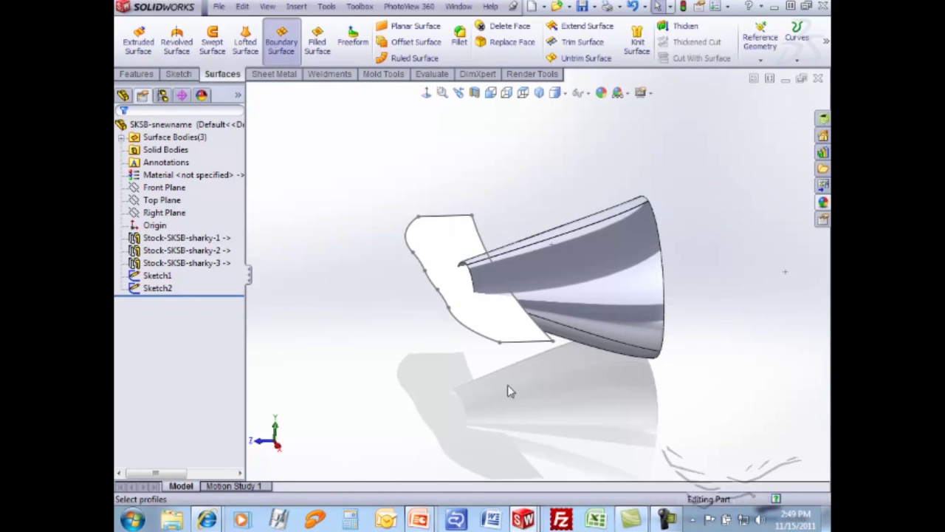
pyautogui.click(467, 333)
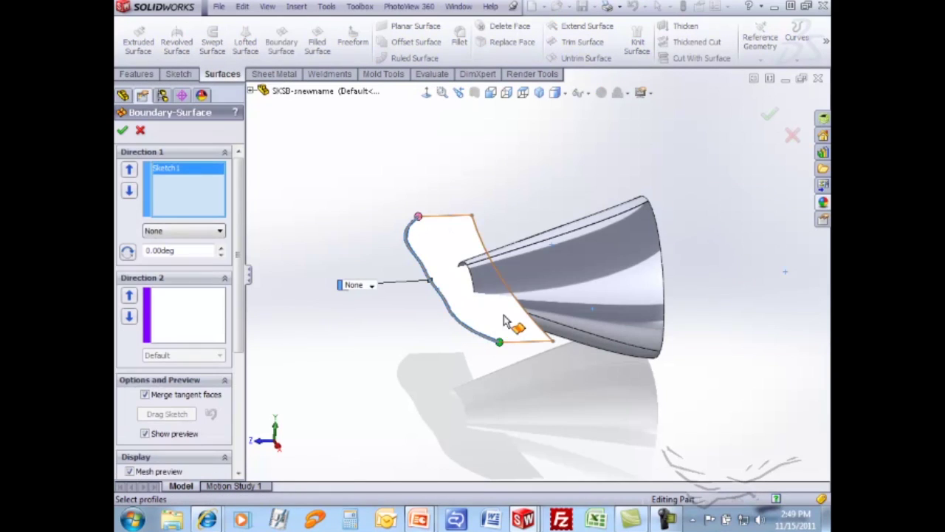
pyautogui.click(531, 319)
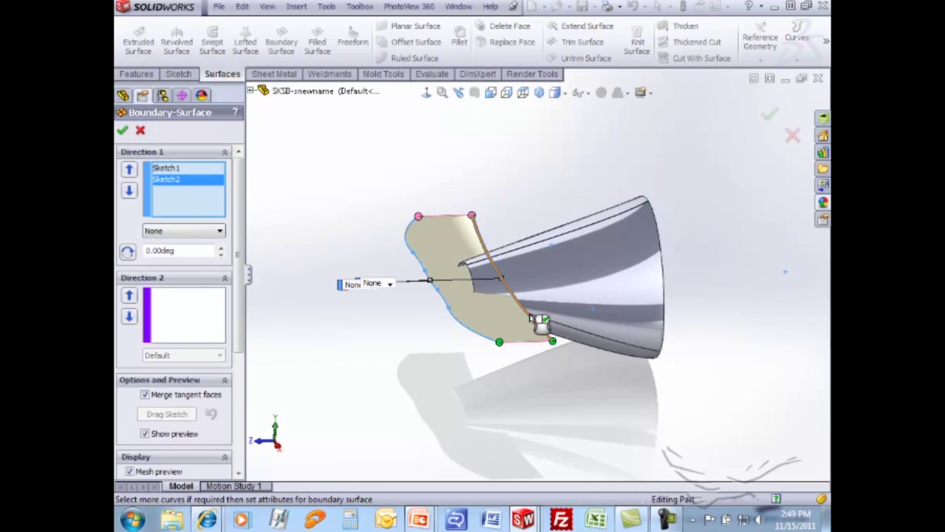
pyautogui.click(194, 234)
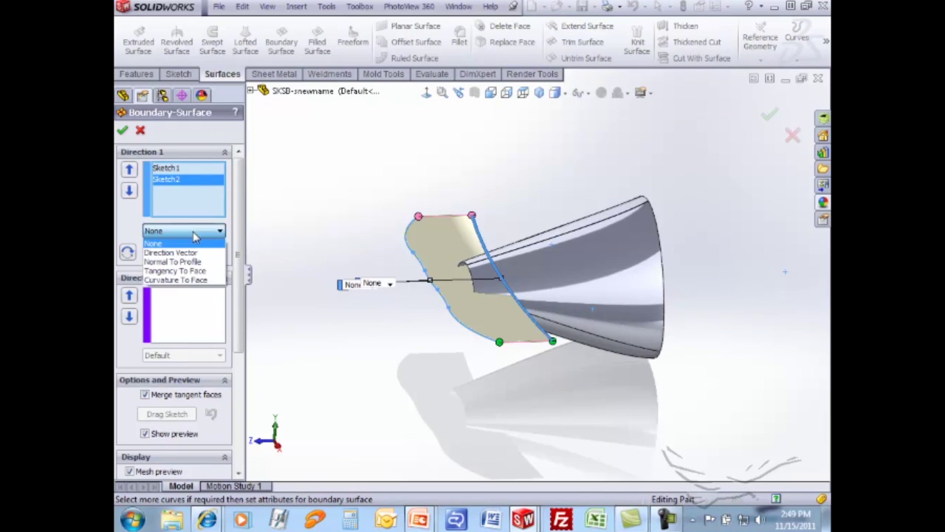
pyautogui.click(196, 280)
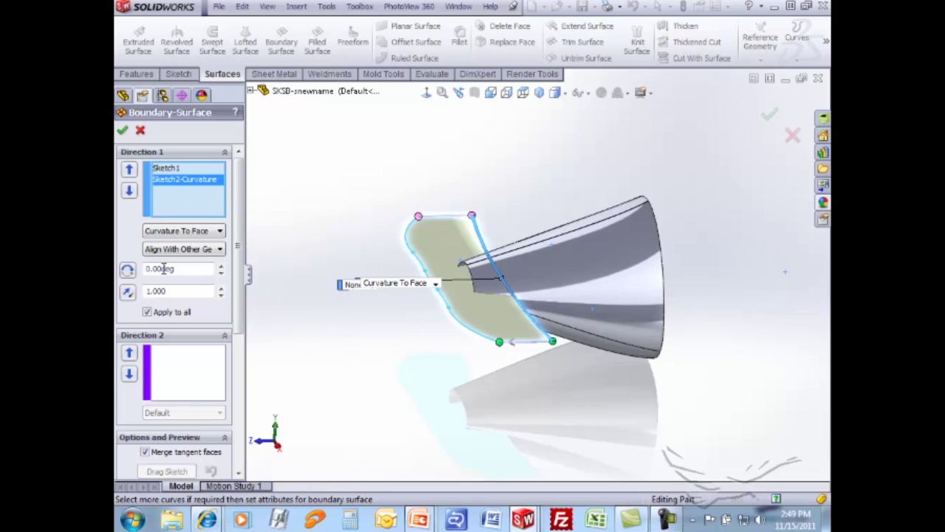
pyautogui.click(127, 293)
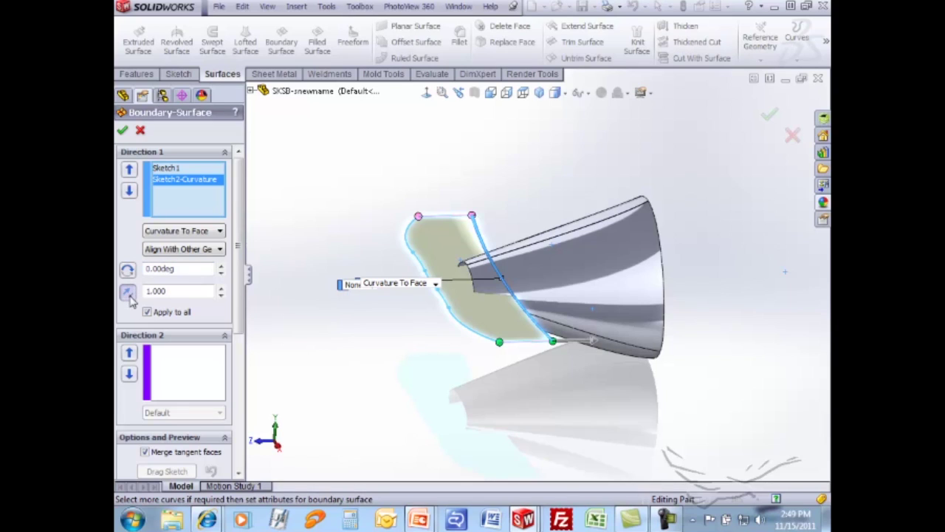
pyautogui.click(185, 231)
pyautogui.click(183, 262)
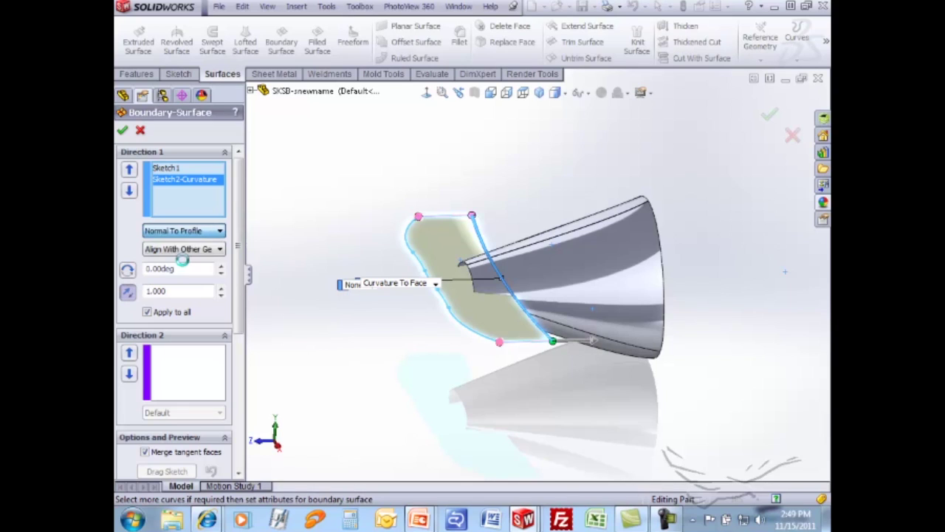
# - Set Sketch1 to Normal To Profile with tangent length 1.5 and accept Boundary-Surface1
pyautogui.click(165, 169)
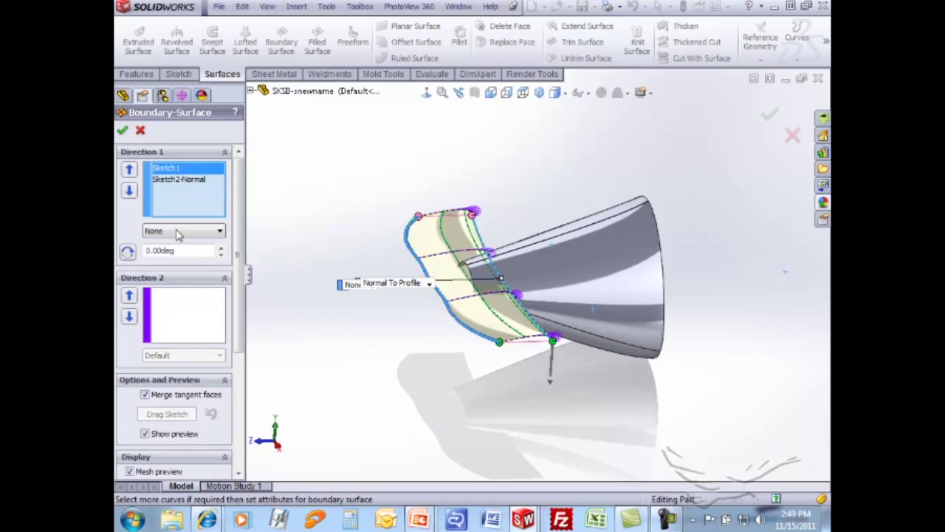
pyautogui.click(184, 230)
pyautogui.click(180, 266)
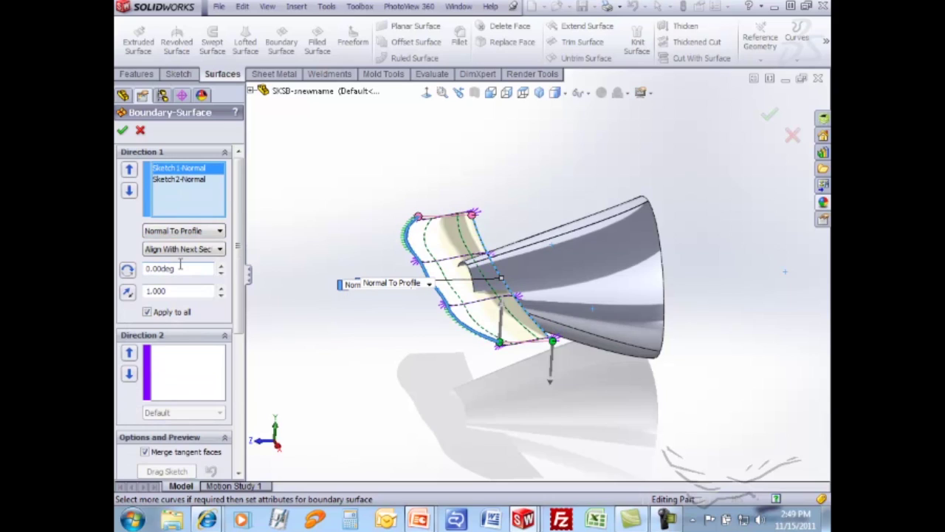
pyautogui.click(127, 292)
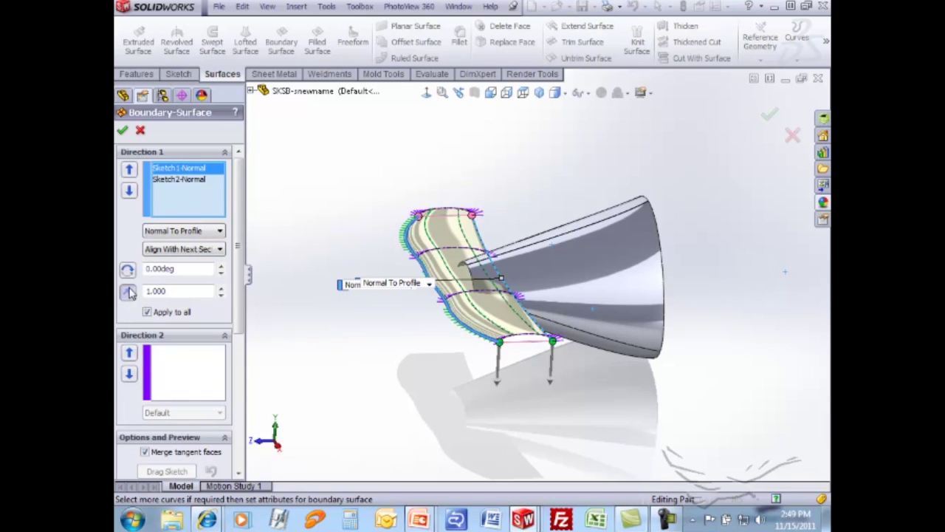
pyautogui.moveTo(173, 290); pyautogui.dragTo(133, 293)
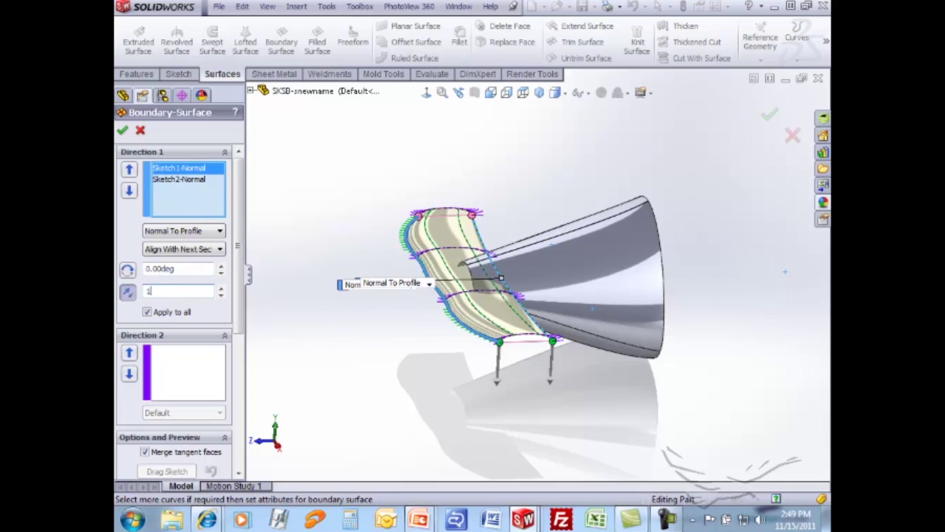
pyautogui.write('1.5')
pyautogui.press('Return')
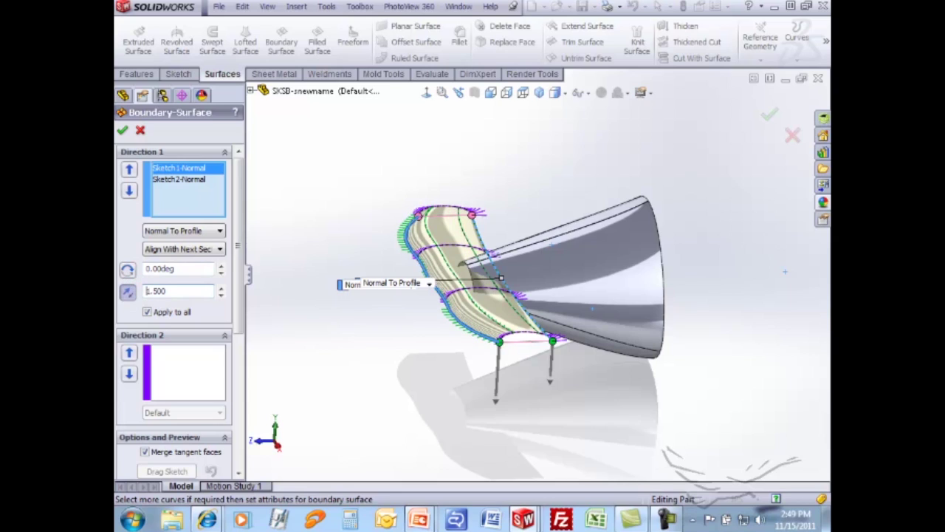
pyautogui.click(123, 130)
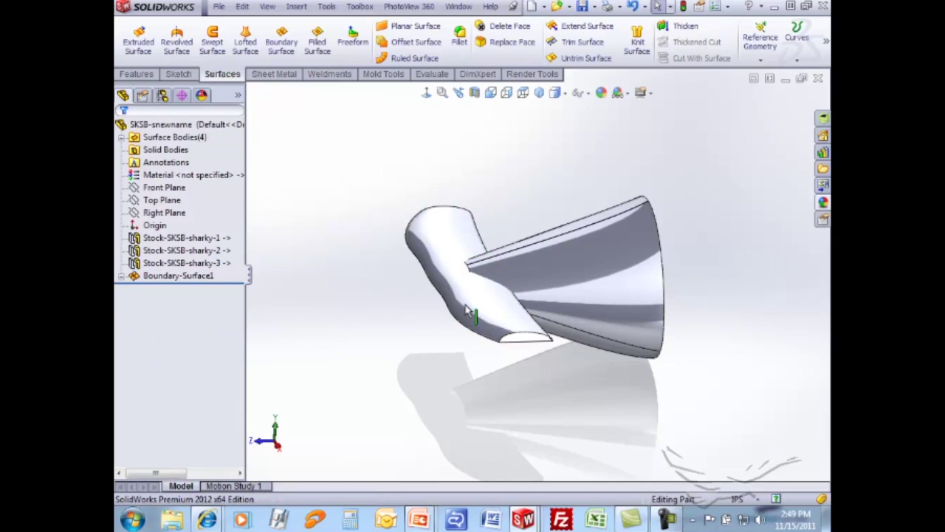
pyautogui.moveTo(467, 310); pyautogui.dragTo(520, 281, button='middle')
pyautogui.click(136, 74)
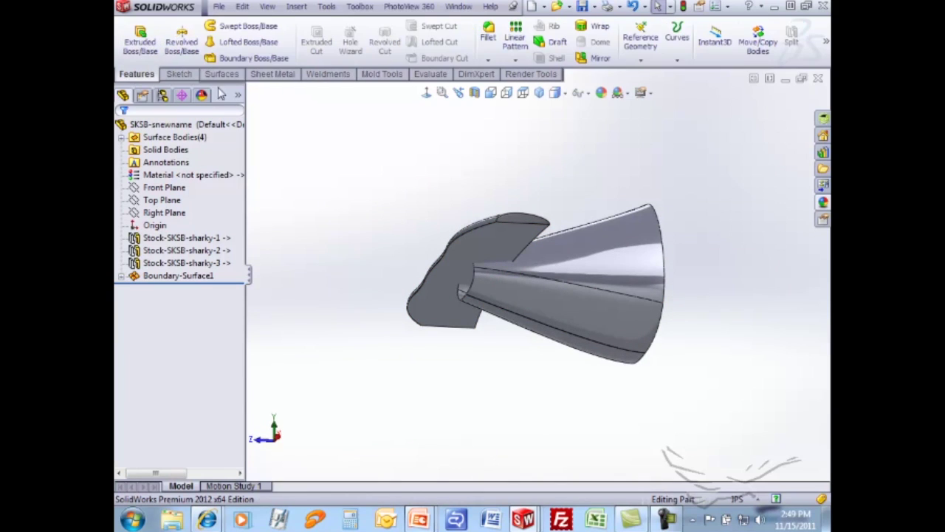
pyautogui.click(599, 57)
# - Mirror the Boundary-Surface1 body across the flat fin face to complete the tube
pyautogui.moveTo(535, 140); pyautogui.dragTo(527, 176, button='middle')
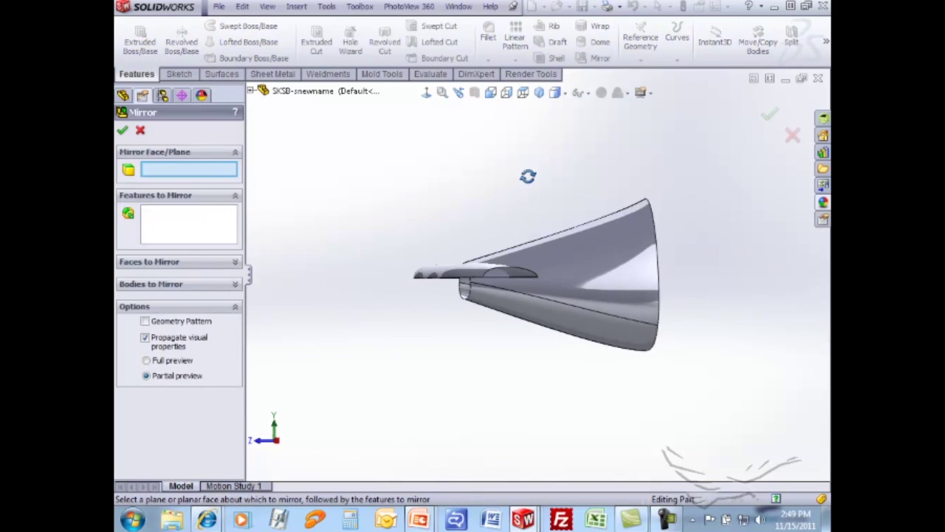
pyautogui.moveTo(489, 284); pyautogui.dragTo(534, 238, button='middle')
pyautogui.click(534, 239)
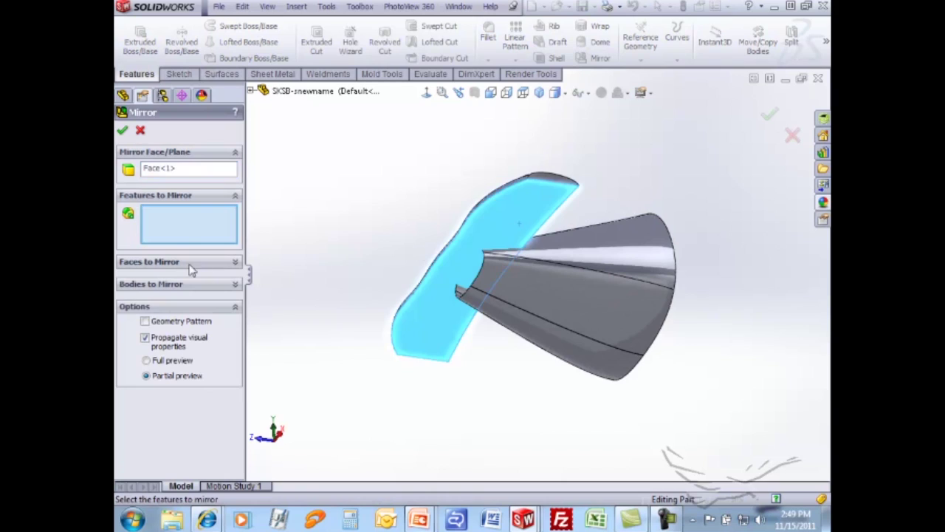
pyautogui.moveTo(401, 211); pyautogui.dragTo(362, 299, button='middle')
pyautogui.click(214, 283)
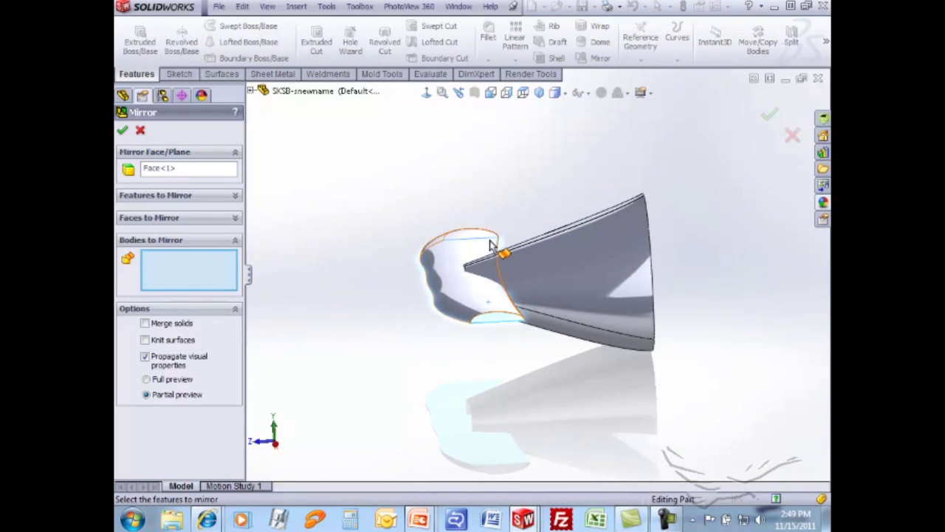
pyautogui.click(490, 246)
pyautogui.click(124, 131)
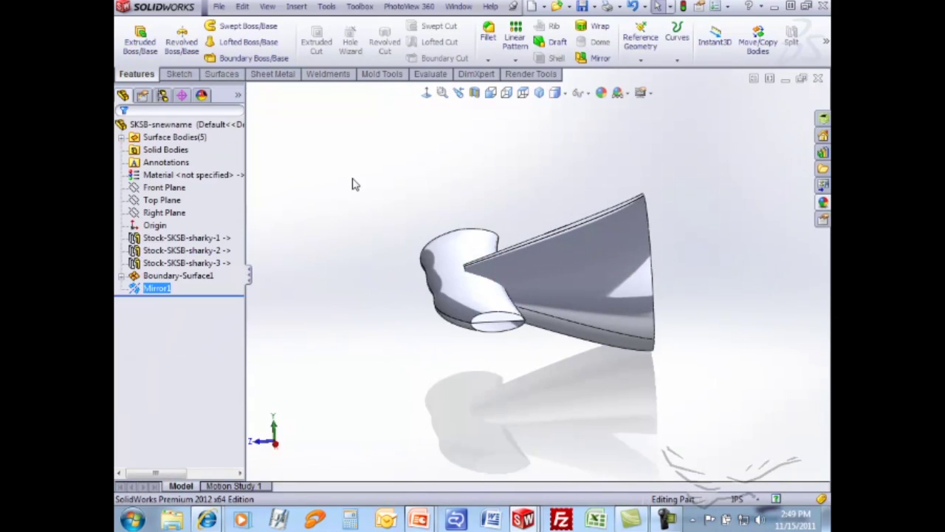
pyautogui.moveTo(352, 184); pyautogui.dragTo(524, 332, button='middle')
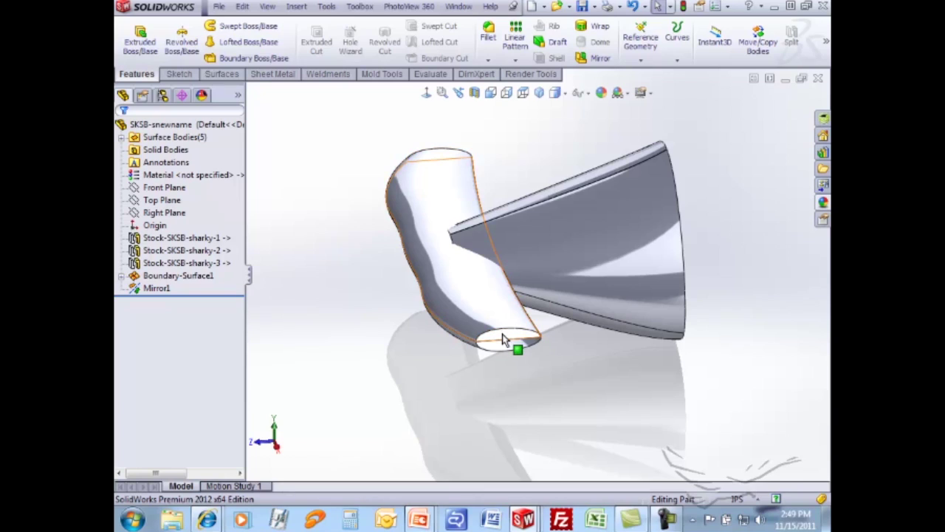
pyautogui.rightClick(506, 329)
pyautogui.click(376, 235)
pyautogui.press('Escape')
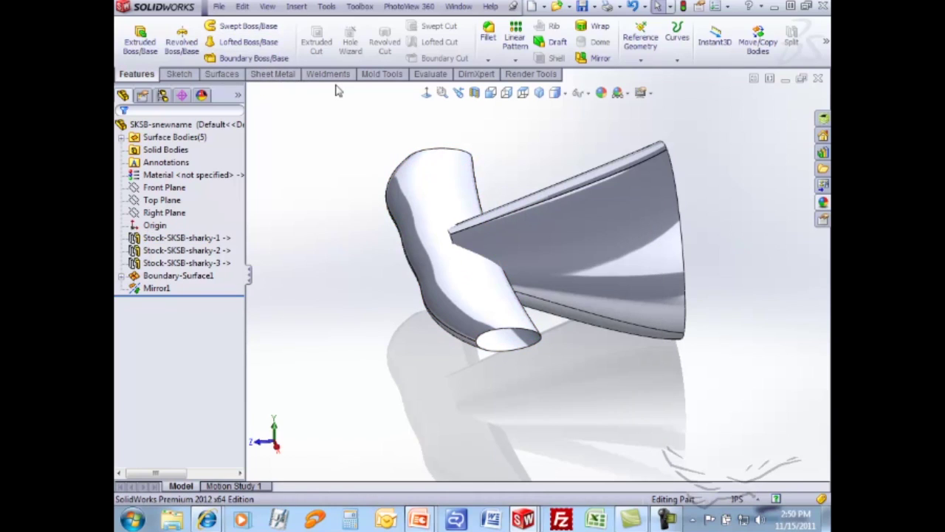
pyautogui.click(222, 74)
# - Cap both open ends of the tube with planar surfaces Surface-Plane1 and Surface-Plane2
pyautogui.click(415, 26)
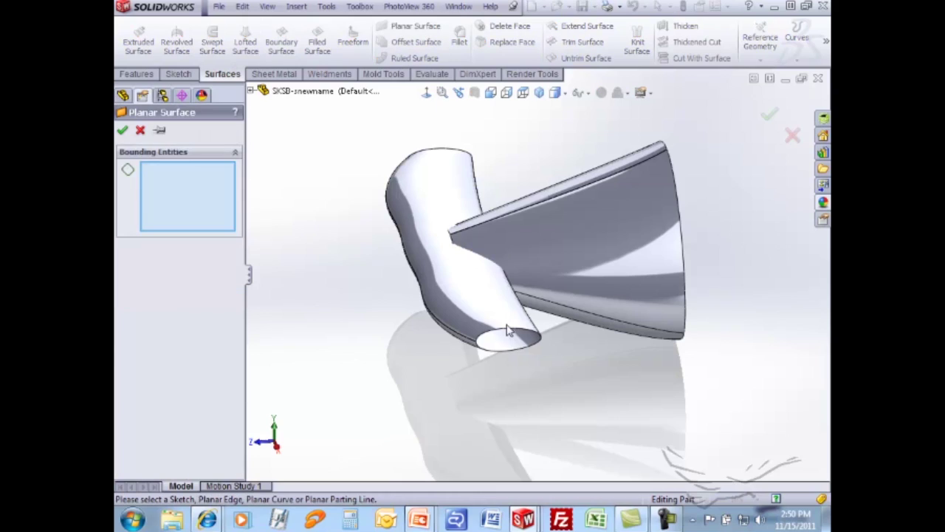
pyautogui.click(515, 336)
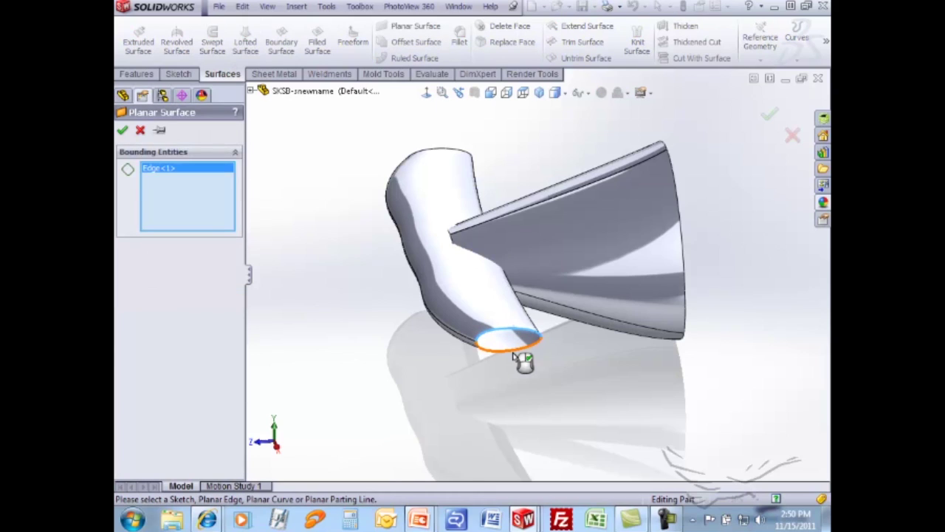
pyautogui.rightClick(495, 347)
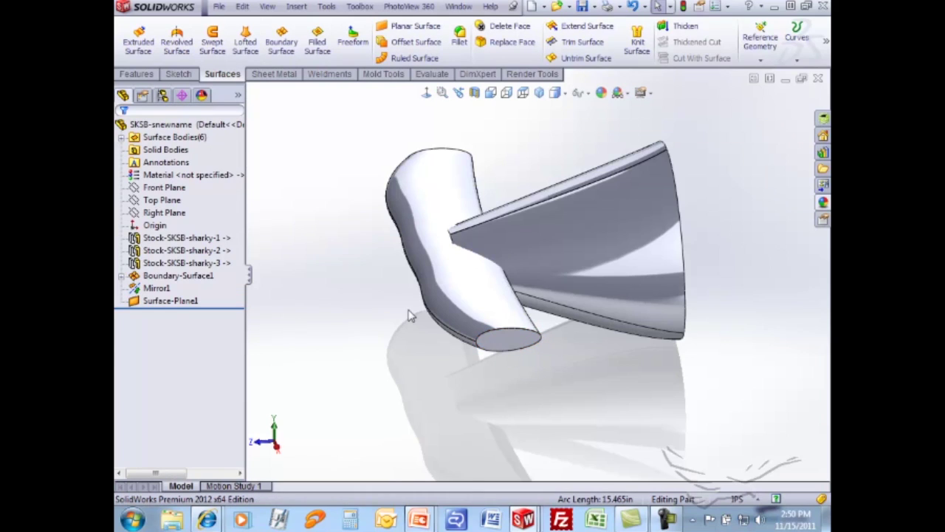
pyautogui.press('Return')
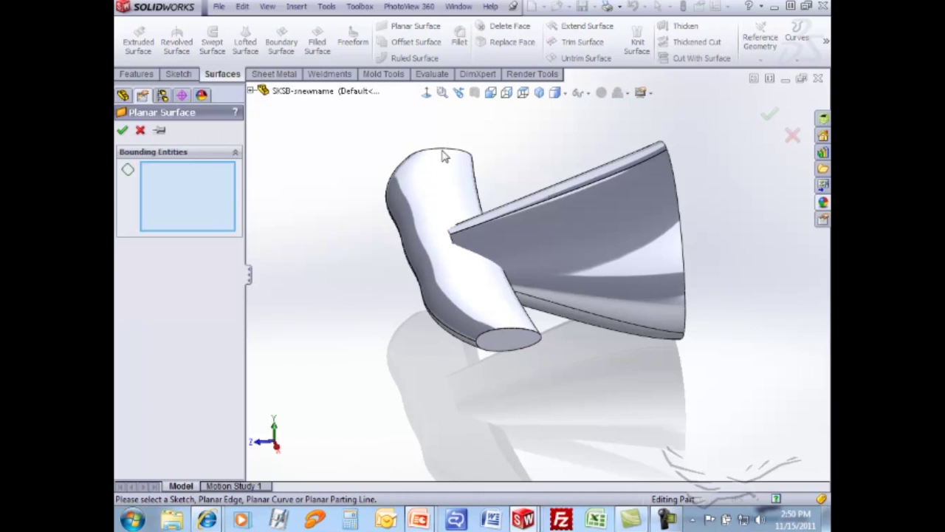
pyautogui.click(444, 155)
pyautogui.moveTo(445, 157); pyautogui.dragTo(288, 229, button='middle')
pyautogui.click(375, 174)
pyautogui.press('Return')
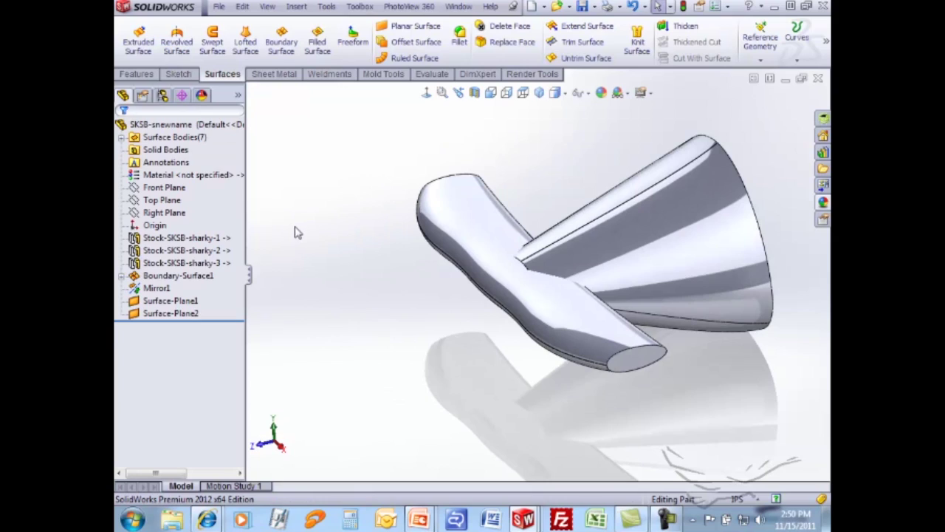
# - Expand Surface Bodies and select the Surface-Plane2, Surface-Plane1 and Mirror1 bodies
pyautogui.click(156, 314)
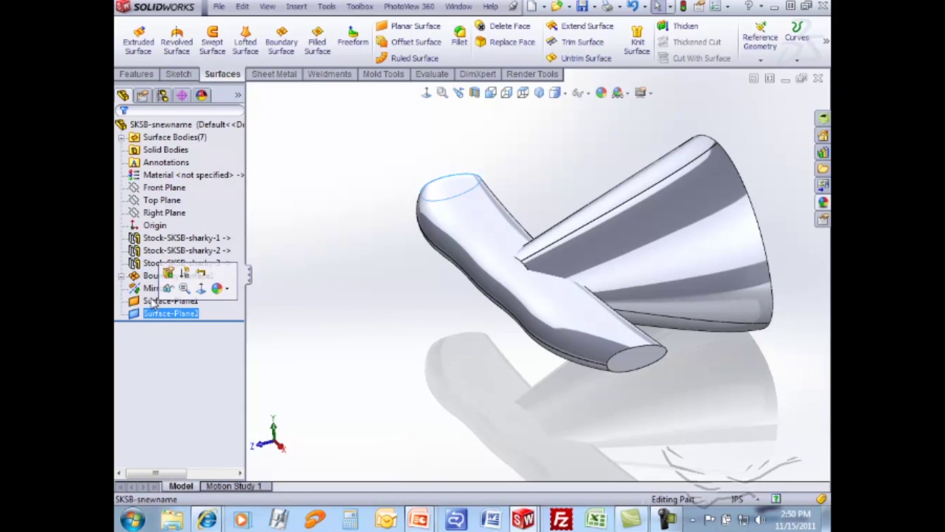
pyautogui.click(306, 304)
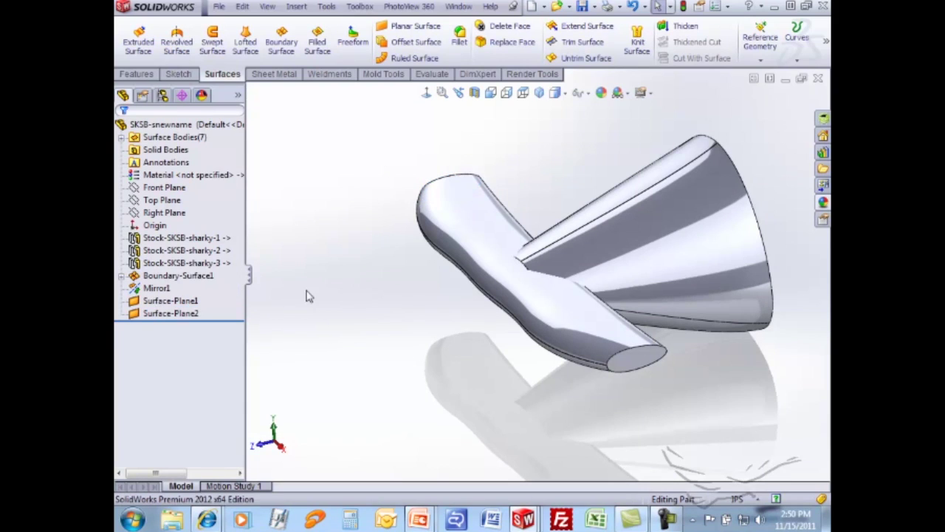
pyautogui.click(123, 138)
pyautogui.click(182, 225)
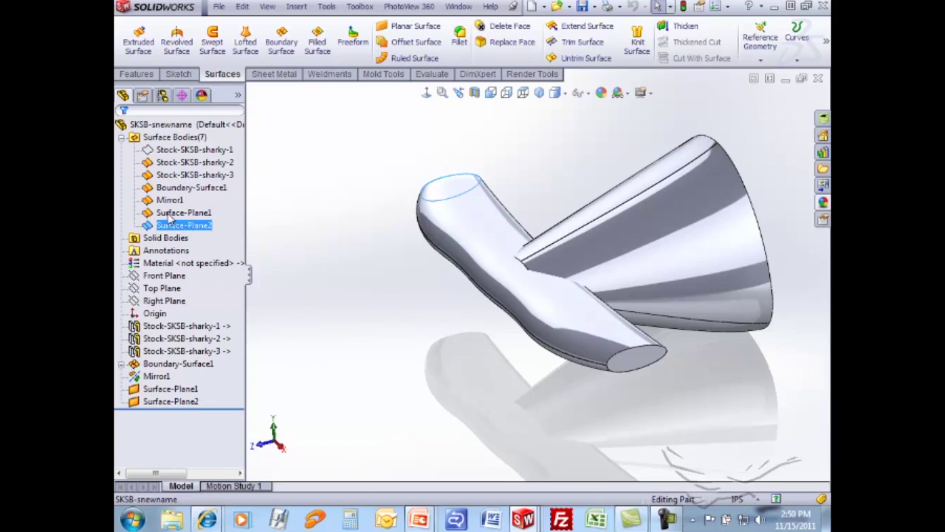
pyautogui.keyDown('ctrl'); pyautogui.click(172, 213); pyautogui.keyUp('ctrl')
pyautogui.keyDown('ctrl'); pyautogui.click(159, 203); pyautogui.keyUp('ctrl')
# - Knit Boundary-Surface1, Mirror1 and both planar caps into a solid, Surface-Knit1
pyautogui.keyDown('ctrl'); pyautogui.click(163, 189); pyautogui.keyUp('ctrl')
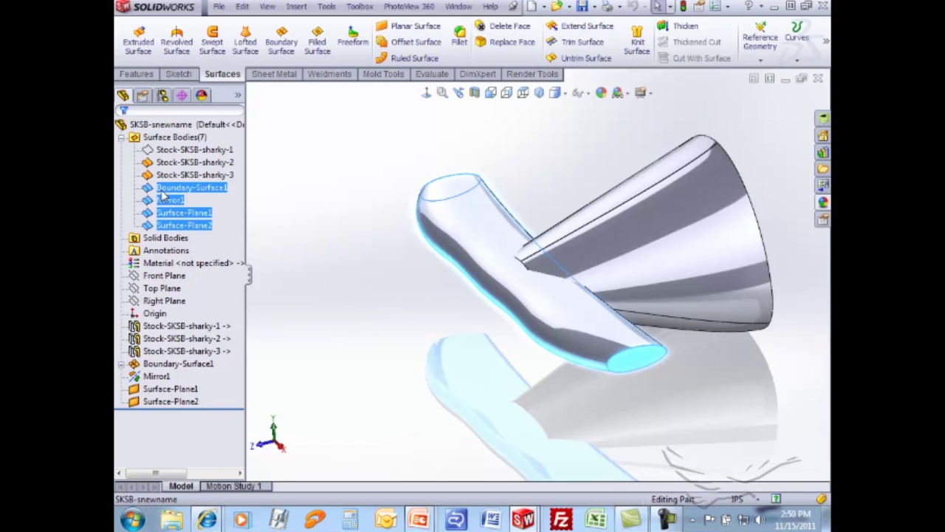
pyautogui.click(635, 41)
pyautogui.click(177, 252)
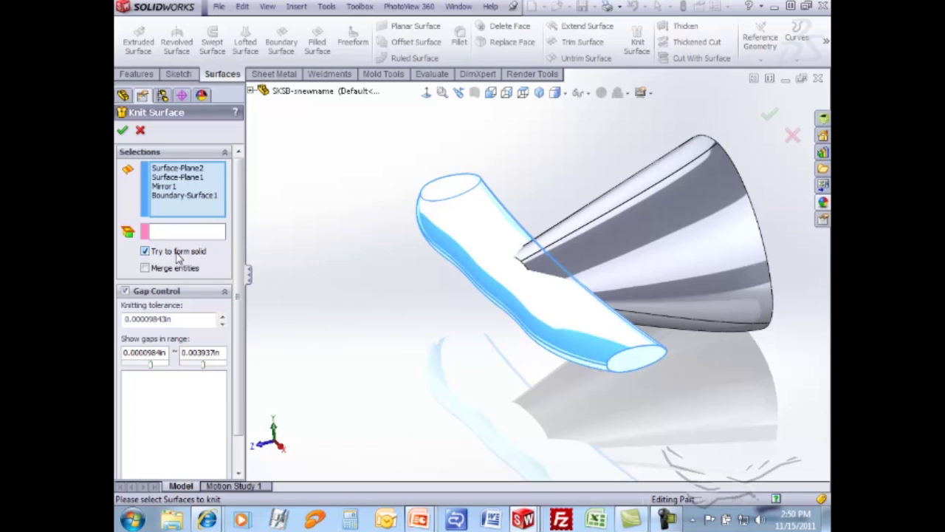
pyautogui.moveTo(369, 245); pyautogui.dragTo(437, 289, button='middle')
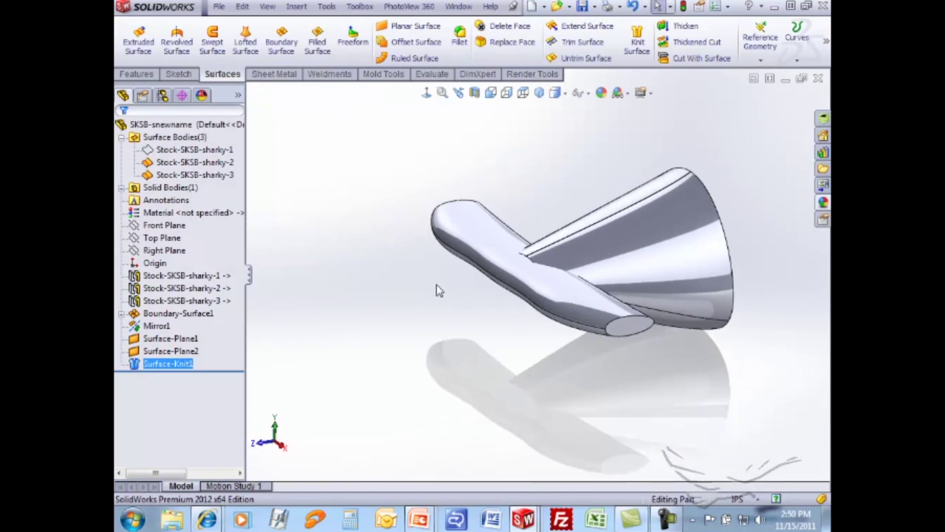
pyautogui.scroll(-10, 647, 330)
pyautogui.scroll(3, 673, 259)
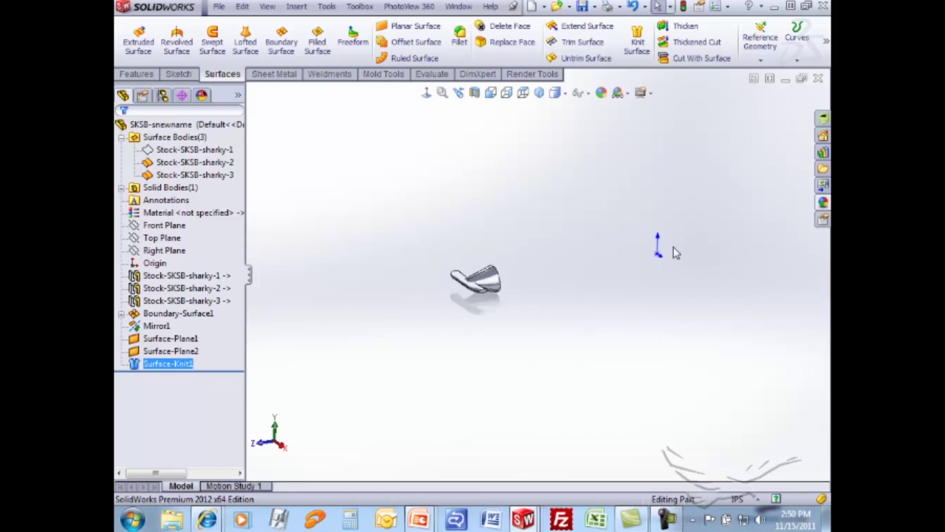
# - Create Plane4 offset 280 in from the Front Plane across the cone's open end
pyautogui.click(503, 202)
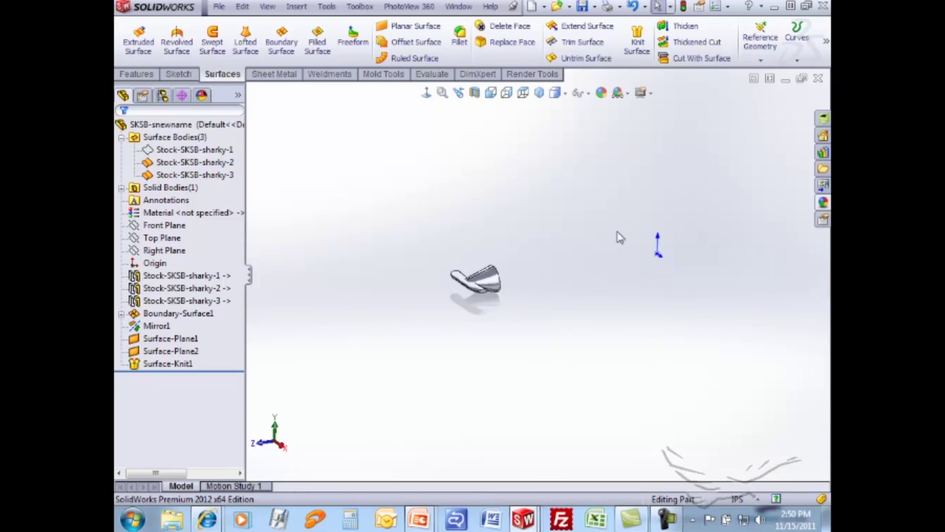
pyautogui.click(208, 227)
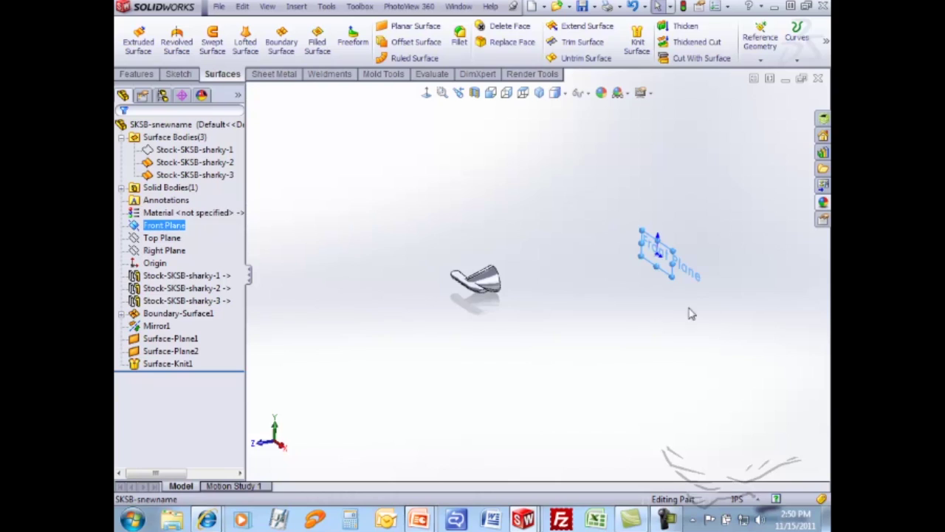
pyautogui.scroll(-3, 657, 262)
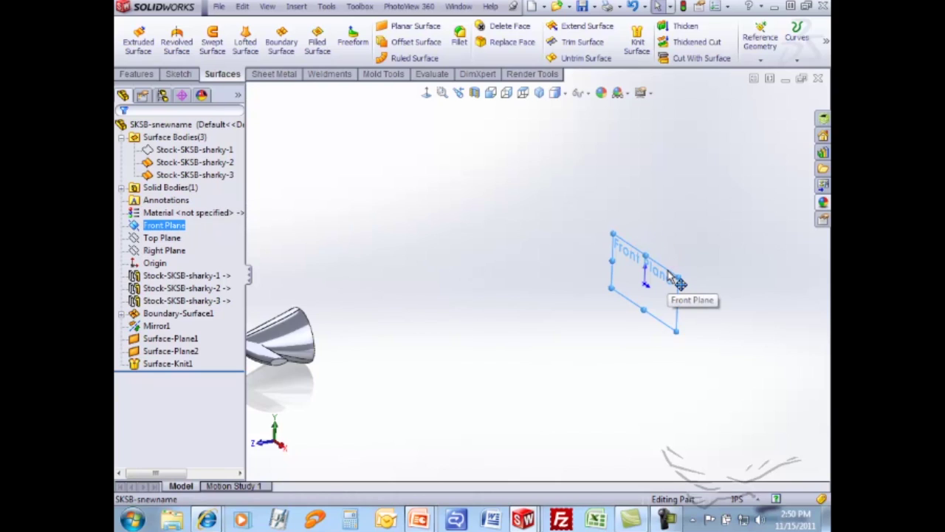
pyautogui.keyDown('ctrl'); pyautogui.moveTo(670, 273); pyautogui.dragTo(327, 352); pyautogui.keyUp('ctrl')
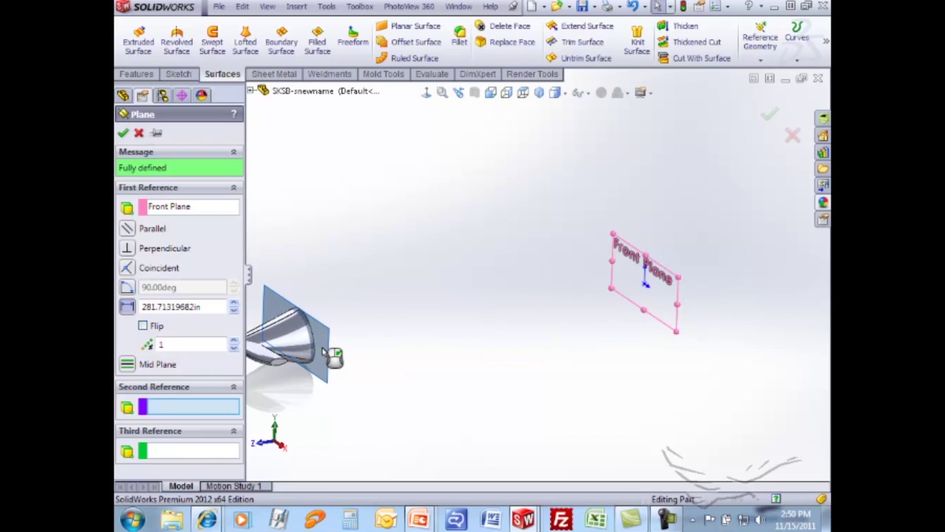
pyautogui.moveTo(406, 356); pyautogui.dragTo(388, 344, button='middle')
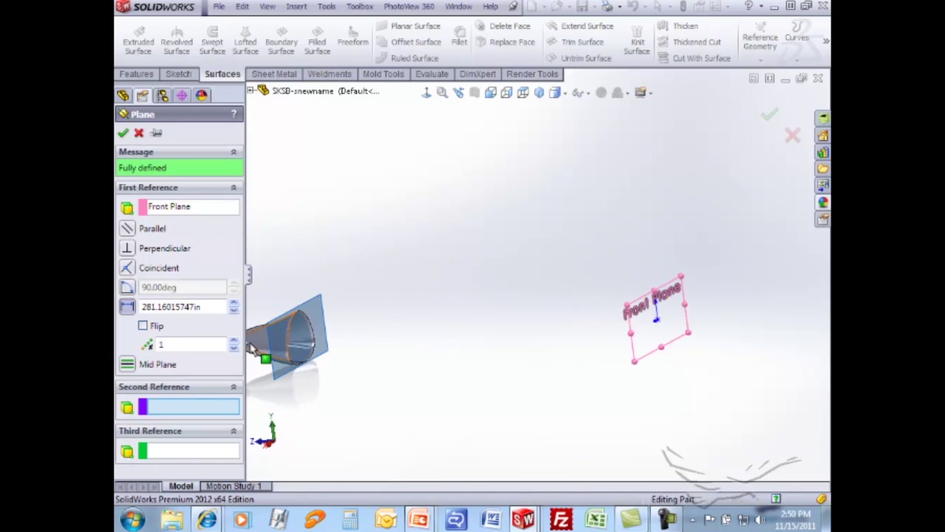
pyautogui.doubleClick(191, 306)
pyautogui.write('280')
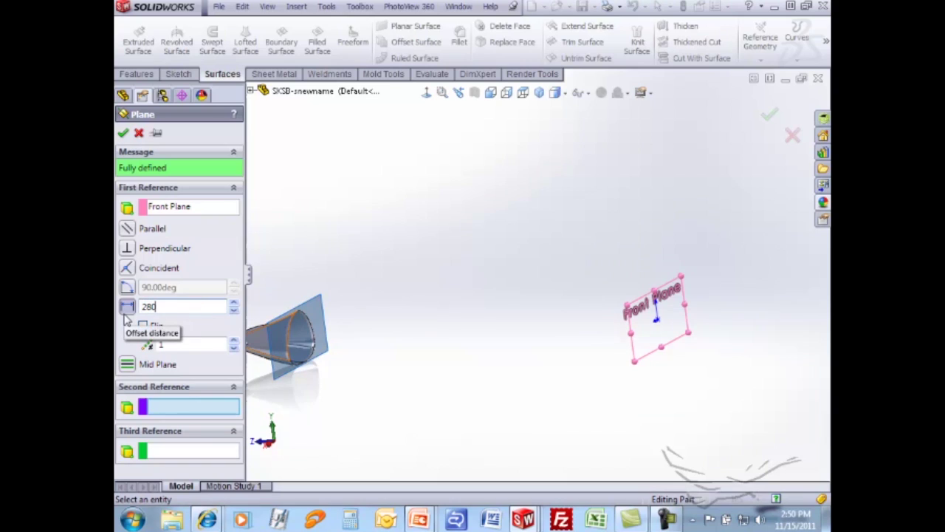
pyautogui.press('Return')
pyautogui.press('Return')
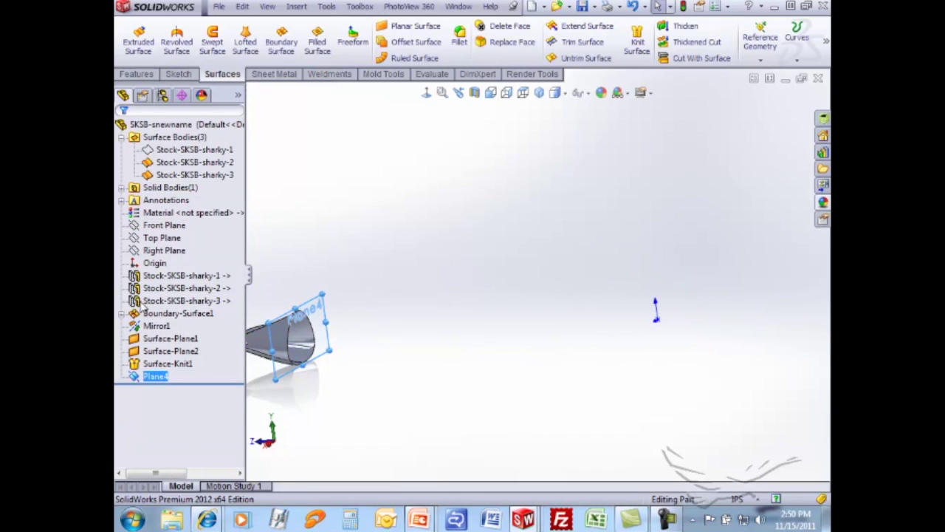
pyautogui.moveTo(375, 358); pyautogui.dragTo(546, 266, button='middle')
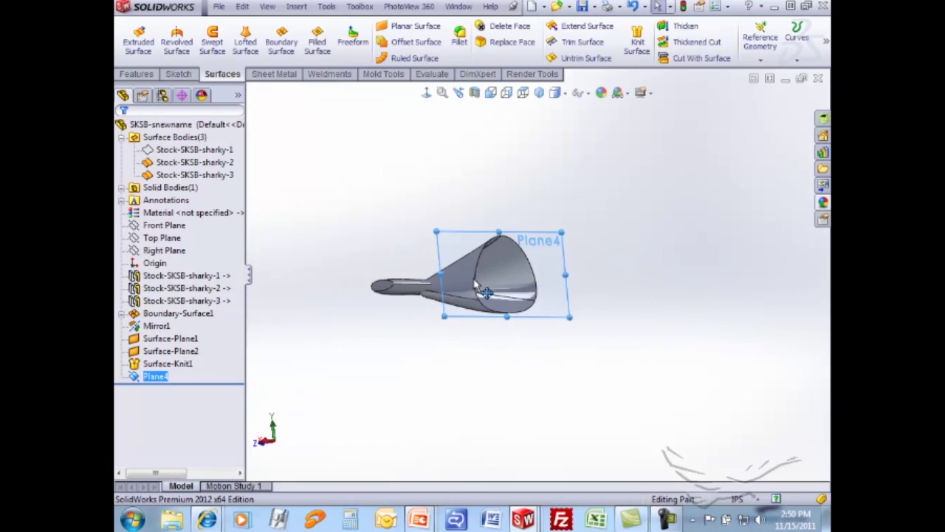
pyautogui.scroll(-4, 588, 228)
pyautogui.click(497, 151)
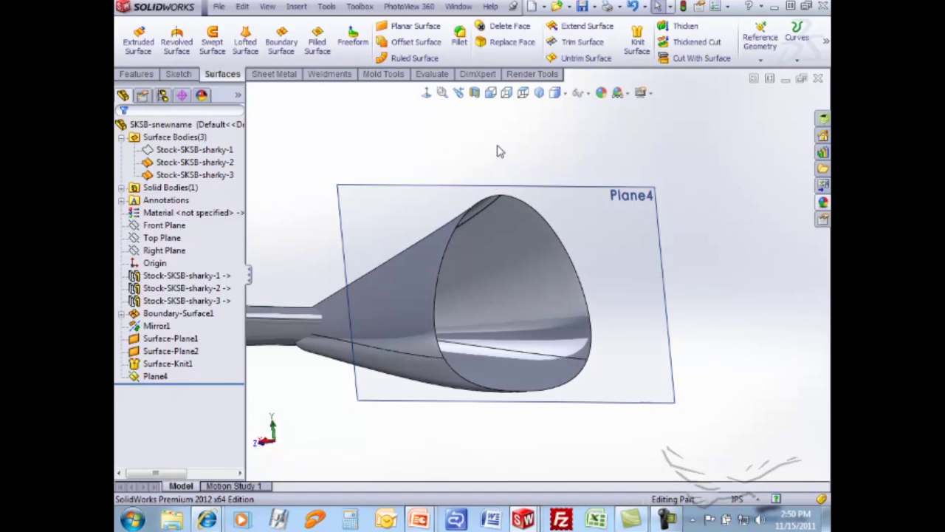
pyautogui.click(553, 199)
# - Sketch on Plane4 the intersection curves with the four cone faces
pyautogui.click(607, 154)
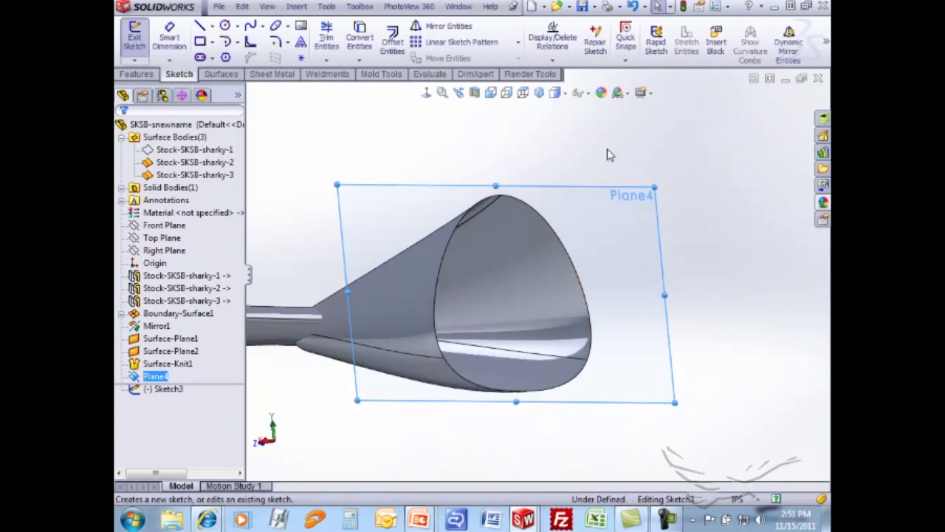
pyautogui.click(360, 59)
pyautogui.click(378, 88)
pyautogui.moveTo(392, 214); pyautogui.dragTo(492, 268, button='middle')
pyautogui.click(477, 298)
pyautogui.click(445, 248)
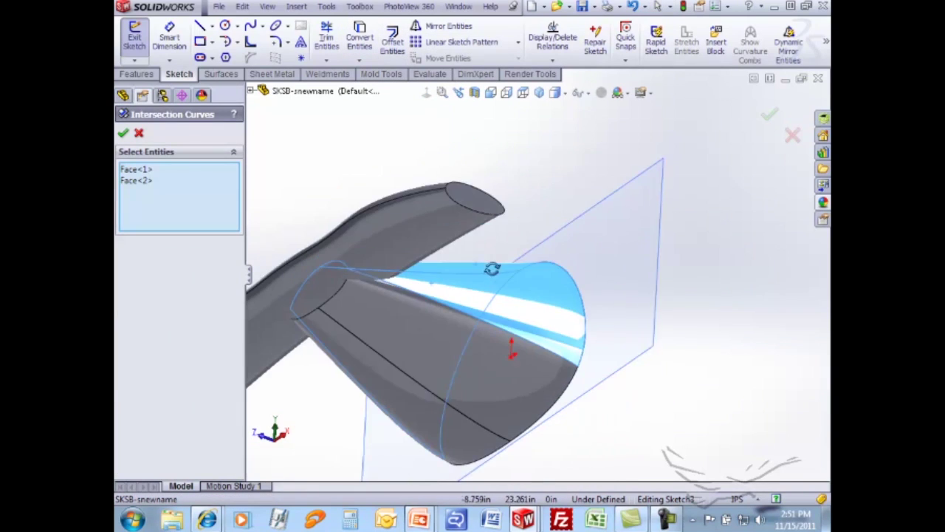
pyautogui.click(478, 384)
pyautogui.click(409, 412)
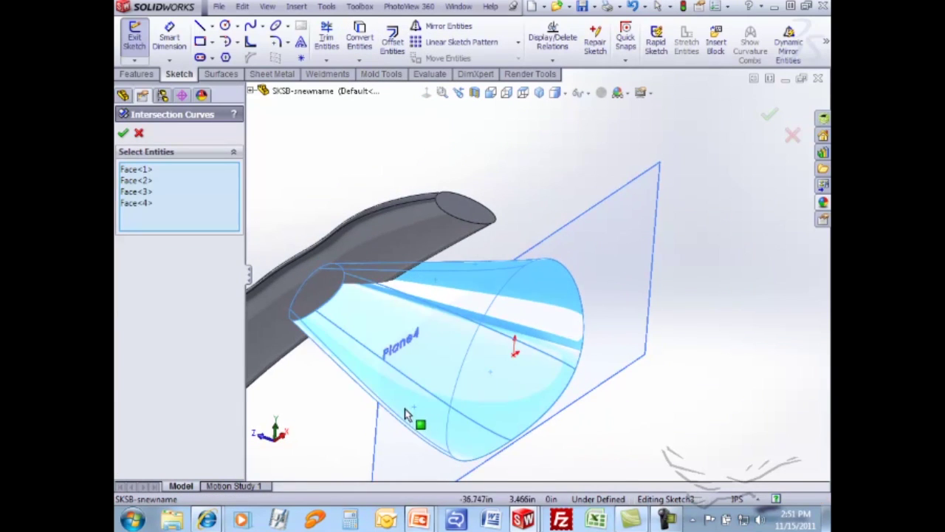
pyautogui.click(123, 133)
pyautogui.moveTo(512, 207); pyautogui.dragTo(414, 192, button='middle')
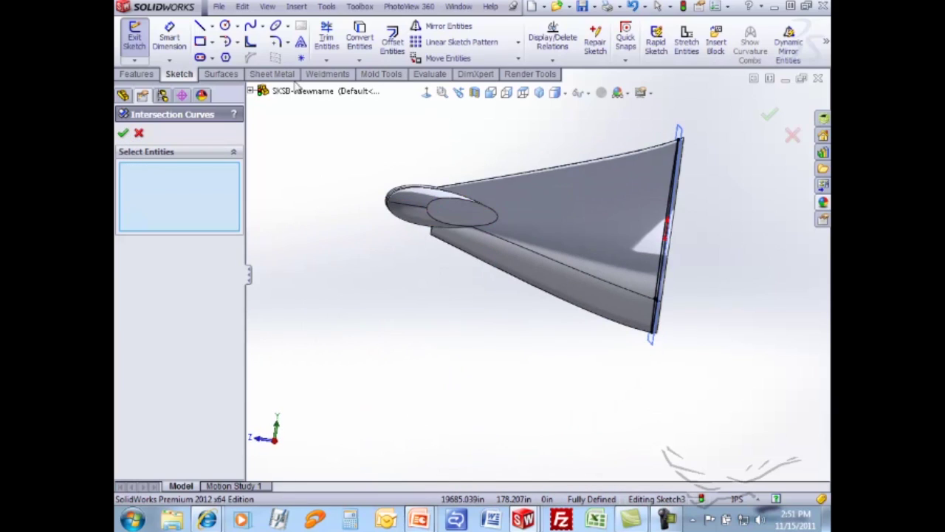
# - Build planar Surface-Plane3 from the sketch, capping the cone's open end
pyautogui.click(221, 74)
pyautogui.click(410, 26)
pyautogui.moveTo(602, 244); pyautogui.dragTo(531, 236, button='middle')
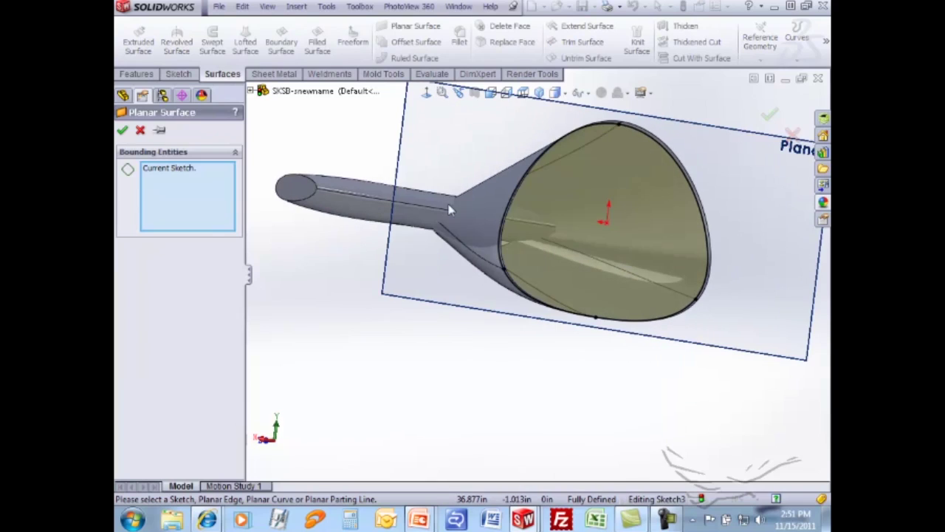
pyautogui.click(123, 129)
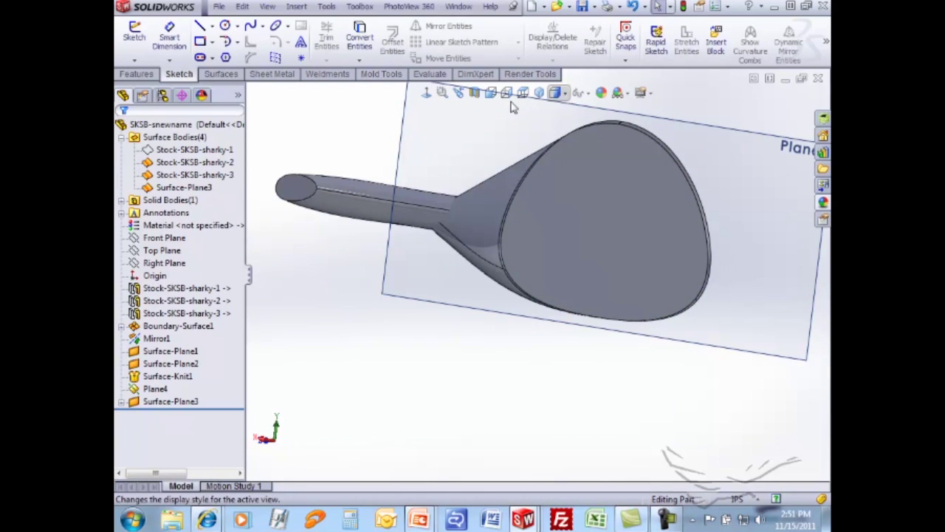
pyautogui.moveTo(487, 118); pyautogui.dragTo(510, 159, button='middle')
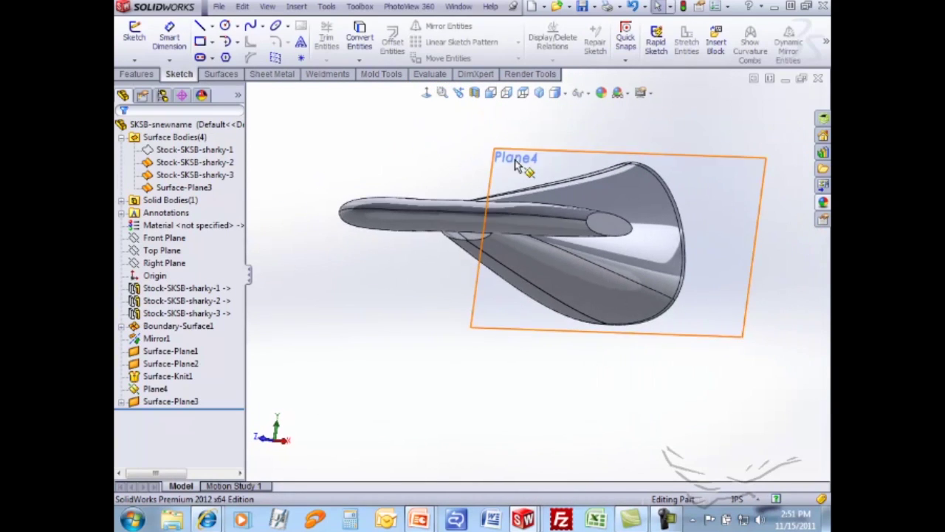
pyautogui.scroll(-2, 368, 90)
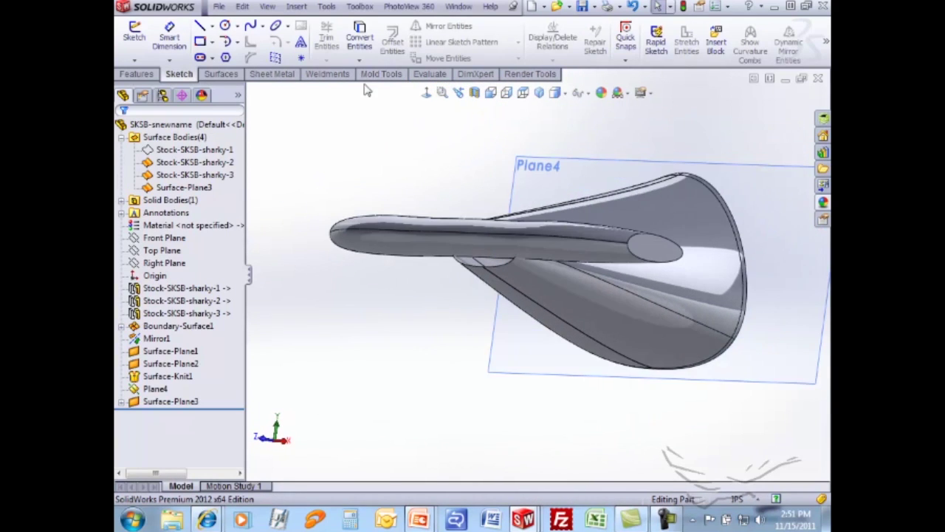
pyautogui.click(221, 74)
# - Start a fill surface bounded by three edges around the nose opening
pyautogui.click(317, 40)
pyautogui.scroll(-3, 480, 240)
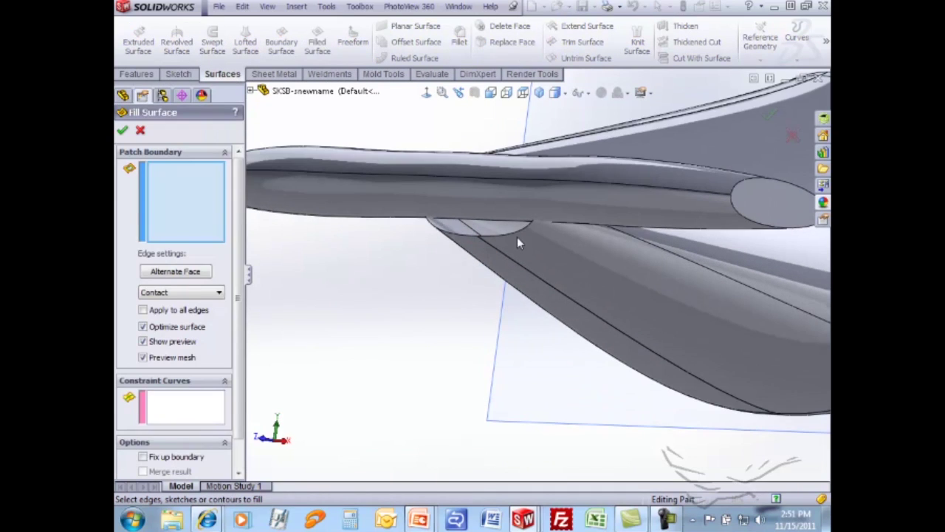
pyautogui.click(533, 214)
pyautogui.click(479, 203)
pyautogui.moveTo(479, 203); pyautogui.dragTo(510, 165, button='middle')
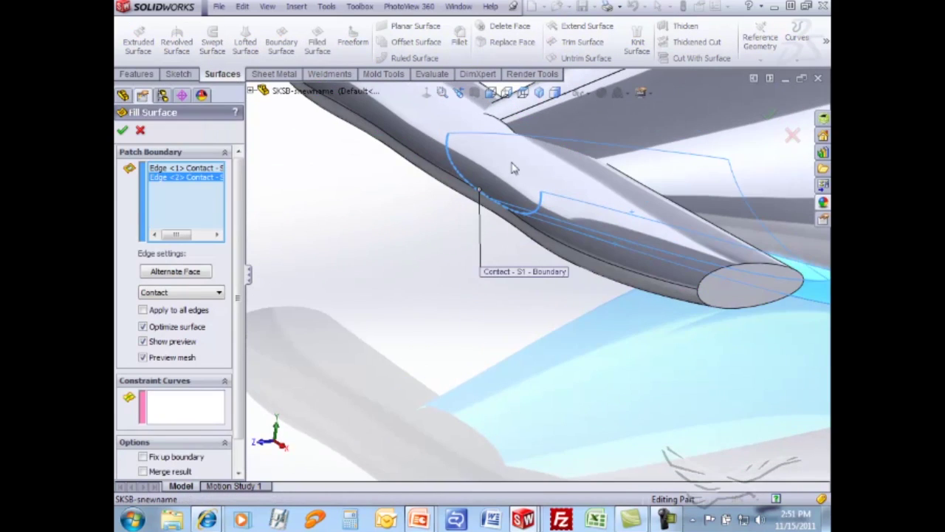
pyautogui.click(500, 122)
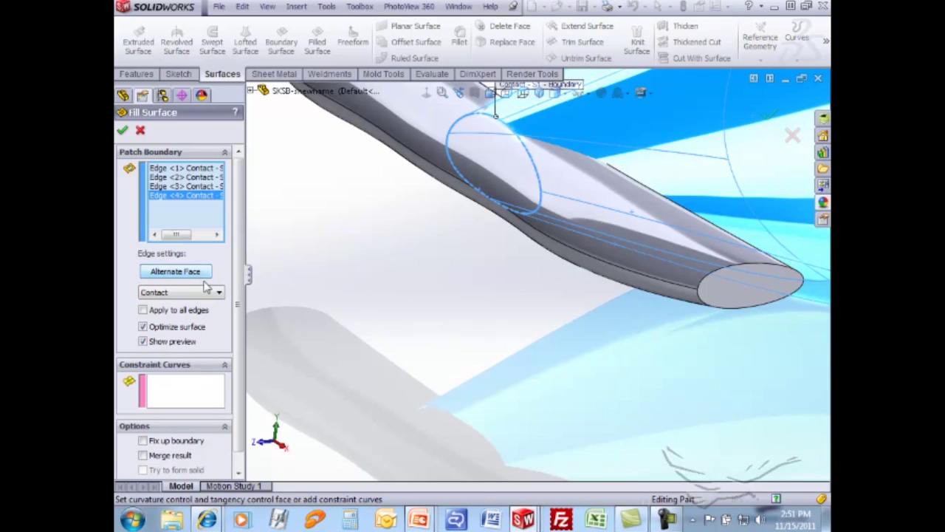
# - Set the fourth boundary edge to Curvature continuity and accept Surface-Fill1
pyautogui.click(211, 293)
pyautogui.click(177, 314)
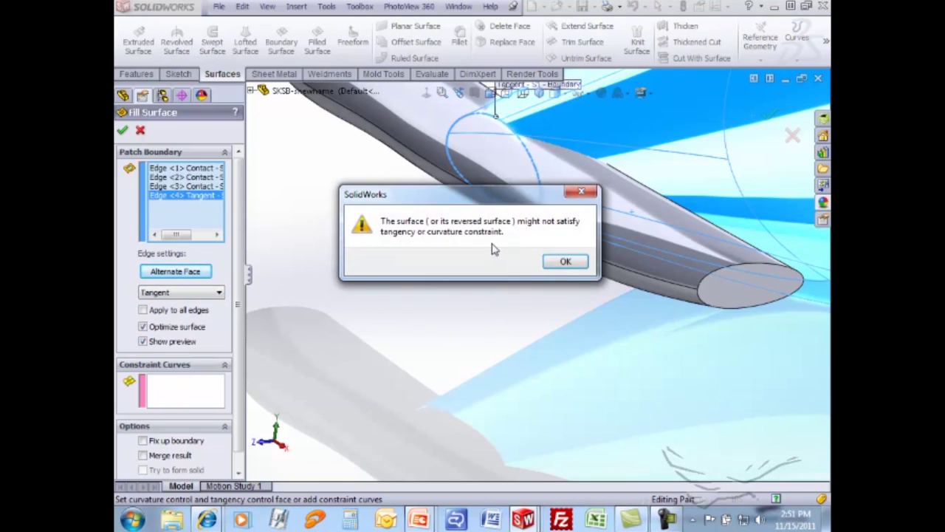
pyautogui.click(566, 264)
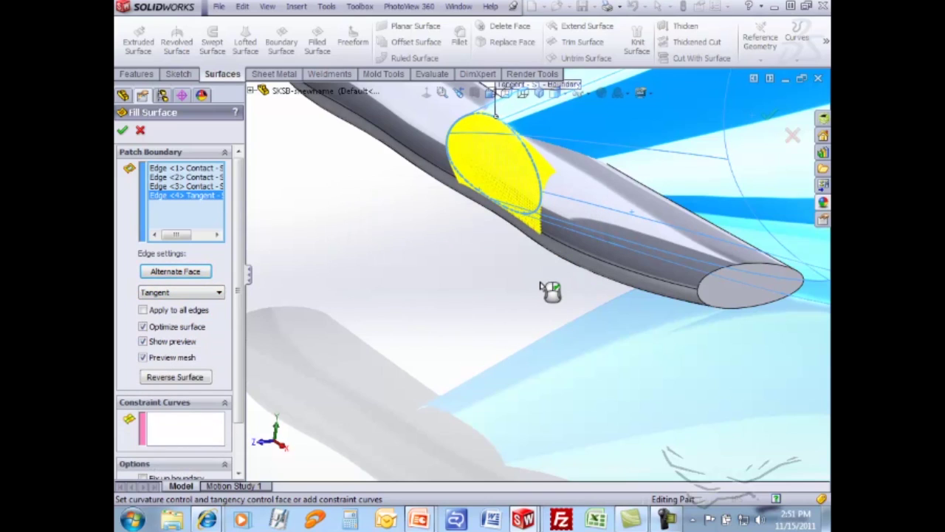
pyautogui.moveTo(549, 291); pyautogui.dragTo(487, 251, button='middle')
pyautogui.click(159, 293)
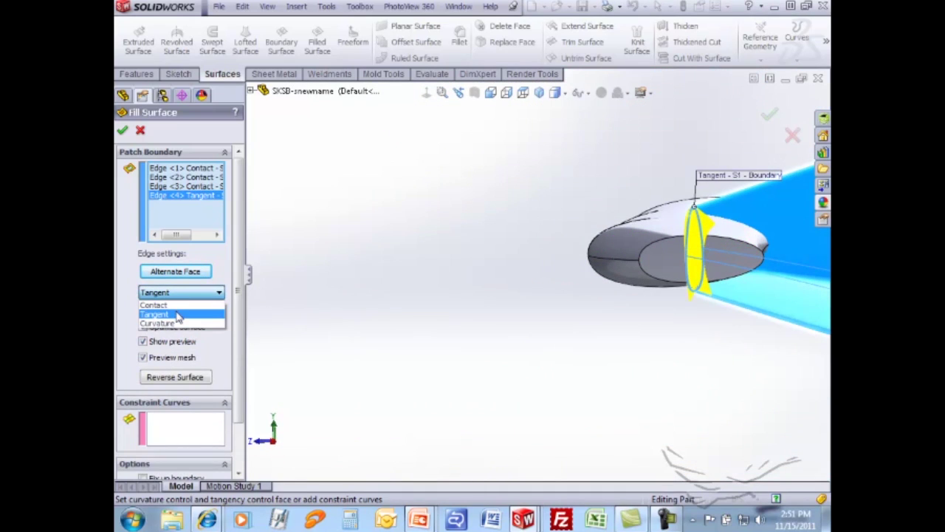
pyautogui.click(179, 323)
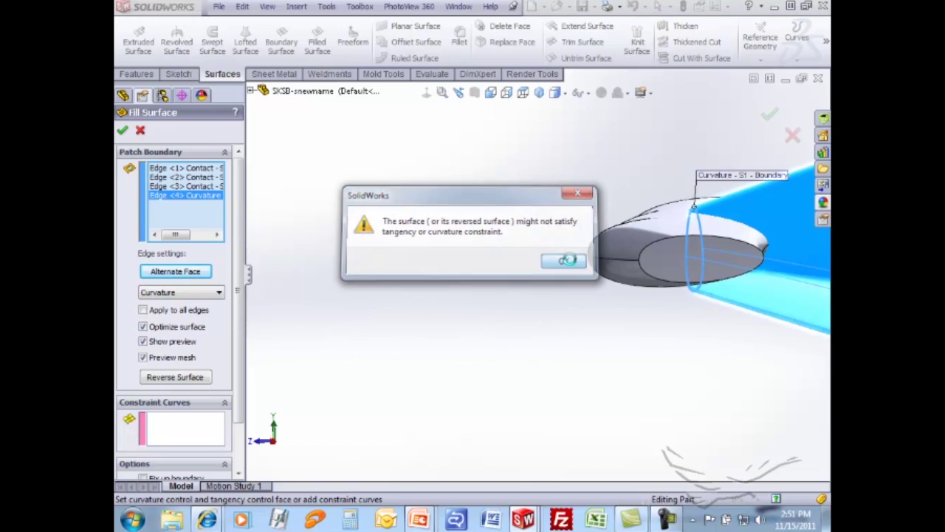
pyautogui.click(559, 258)
pyautogui.moveTo(549, 257); pyautogui.dragTo(565, 266, button='middle')
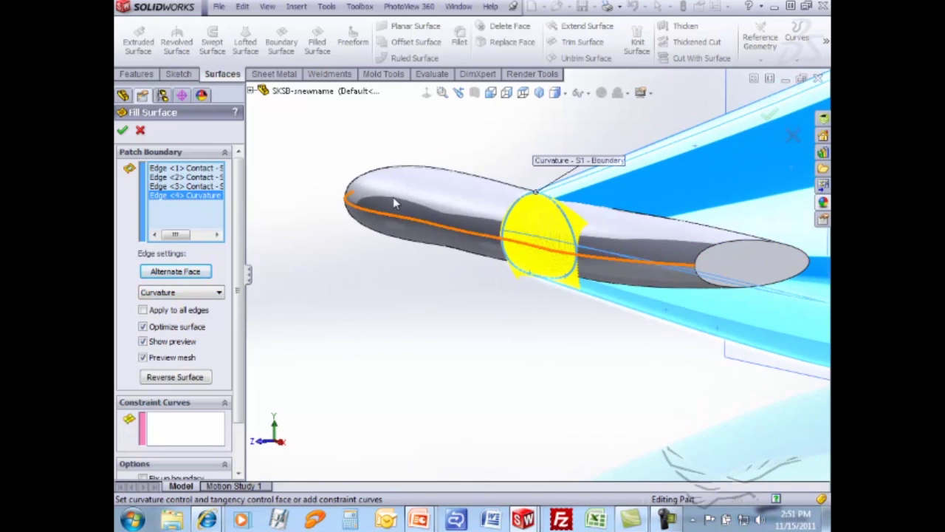
pyautogui.click(122, 129)
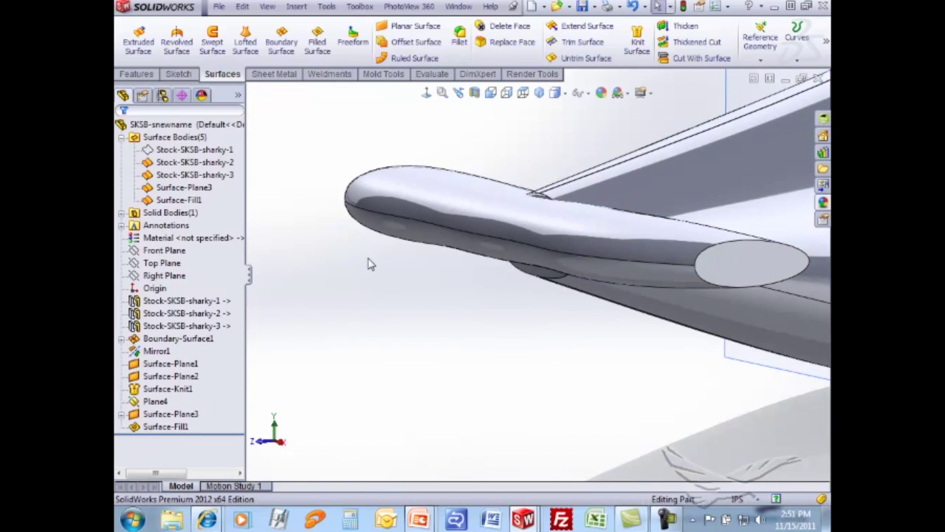
pyautogui.moveTo(369, 259); pyautogui.dragTo(599, 273, button='middle')
pyautogui.scroll(3, 599, 273)
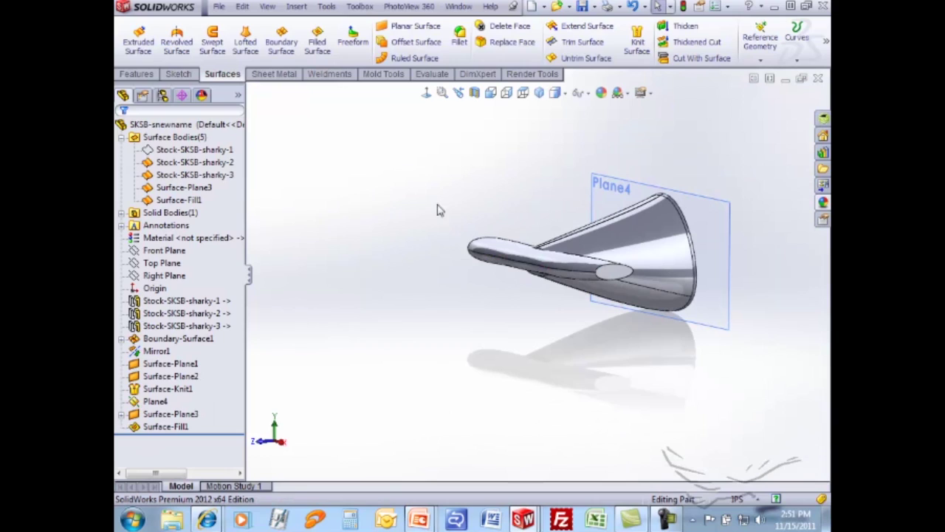
pyautogui.moveTo(437, 210); pyautogui.dragTo(547, 132, button='middle')
# - Trim the cone surfaces with Surface-Plane3, removing the rim piece and a second piece
pyautogui.click(582, 42)
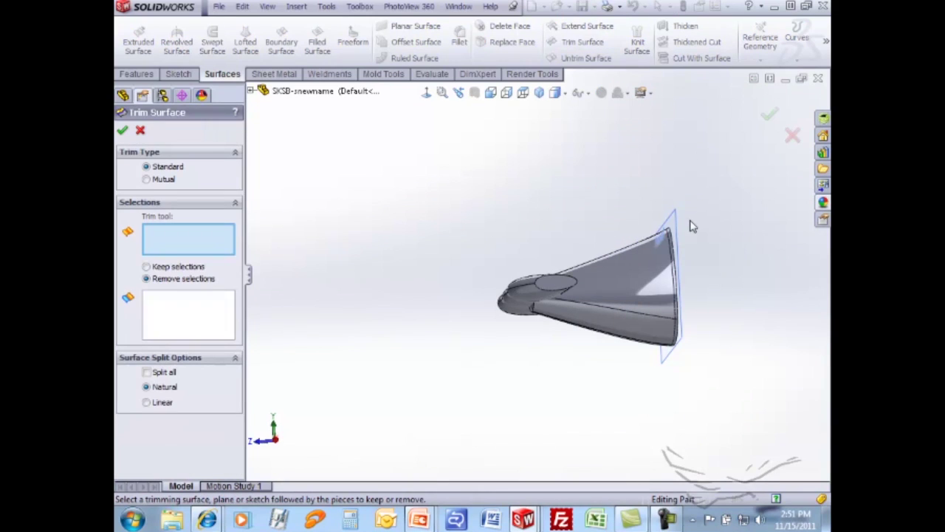
pyautogui.moveTo(691, 225); pyautogui.dragTo(667, 242, button='middle')
pyautogui.scroll(-4, 612, 279)
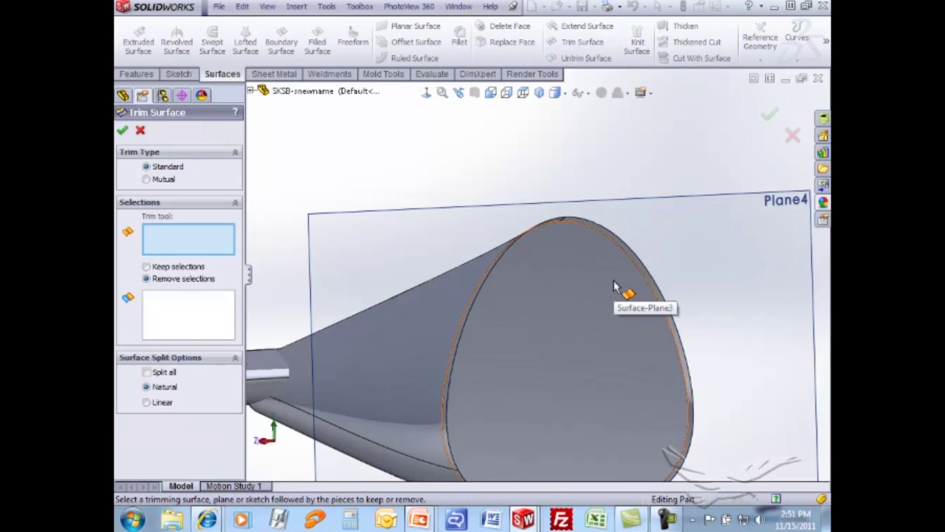
pyautogui.click(618, 293)
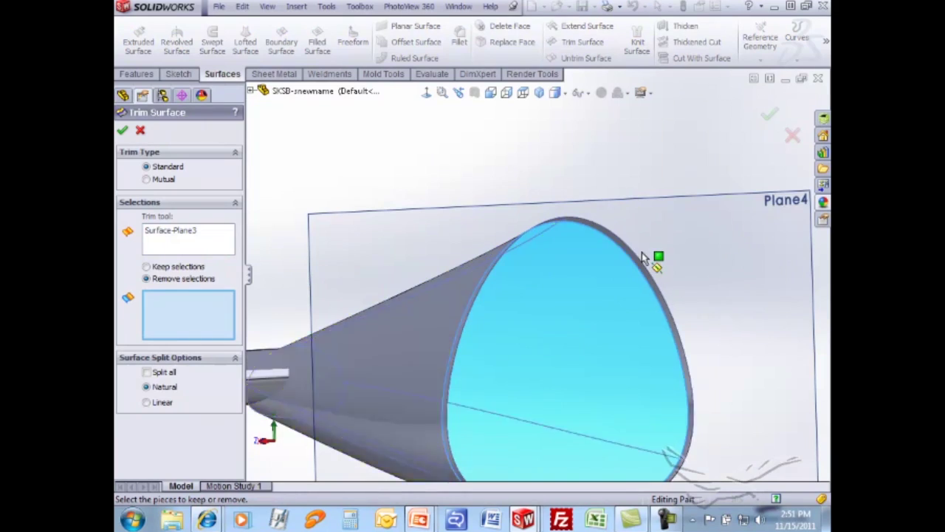
pyautogui.scroll(-3, 656, 259)
pyautogui.click(537, 226)
pyautogui.click(436, 194)
pyautogui.scroll(5, 570, 345)
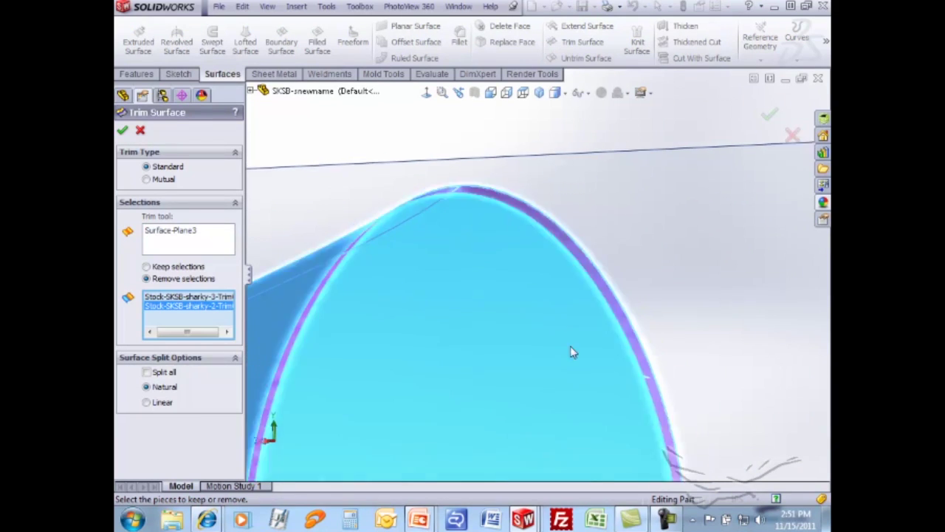
pyautogui.scroll(-4, 583, 443)
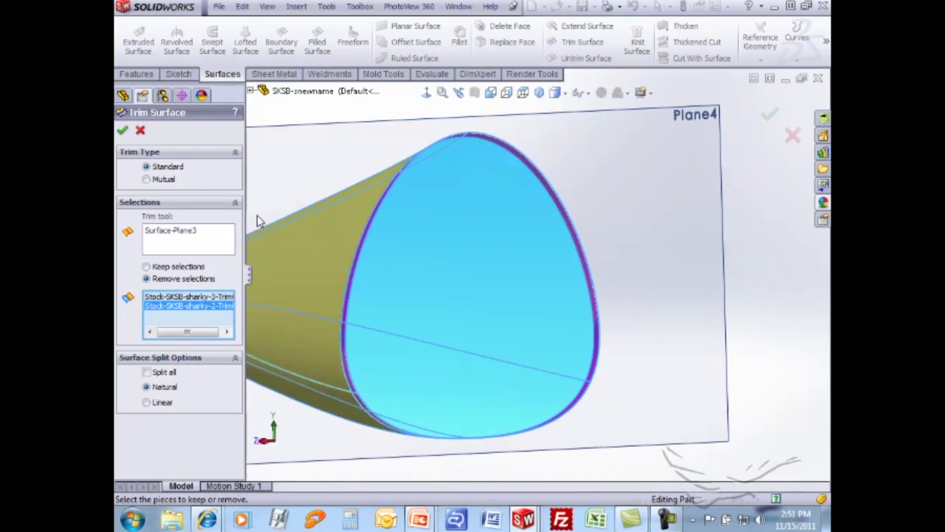
pyautogui.click(122, 130)
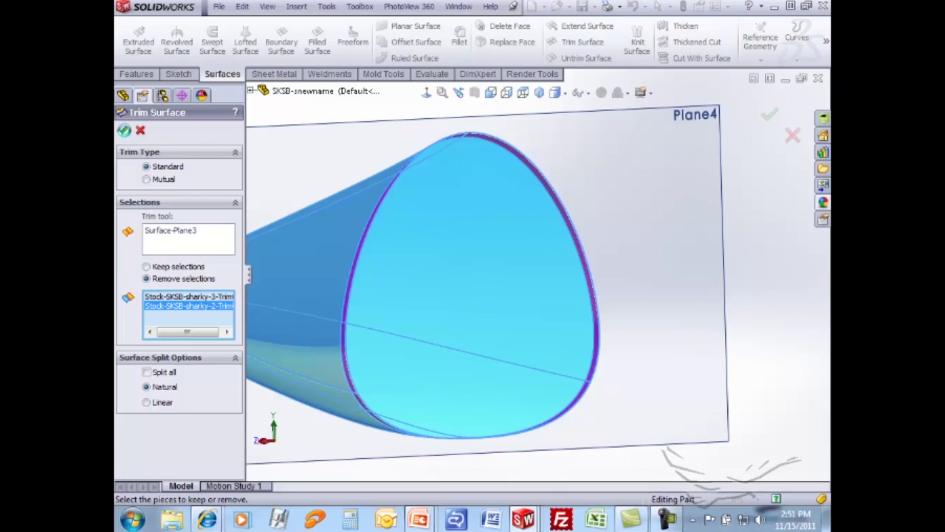
pyautogui.moveTo(336, 171); pyautogui.dragTo(399, 224, button='middle')
pyautogui.scroll(5, 375, 177)
# - Knit Surface-Fill1, the two trimmed surfaces and Surface-Plane3 into Surface-Knit2
pyautogui.click(181, 175)
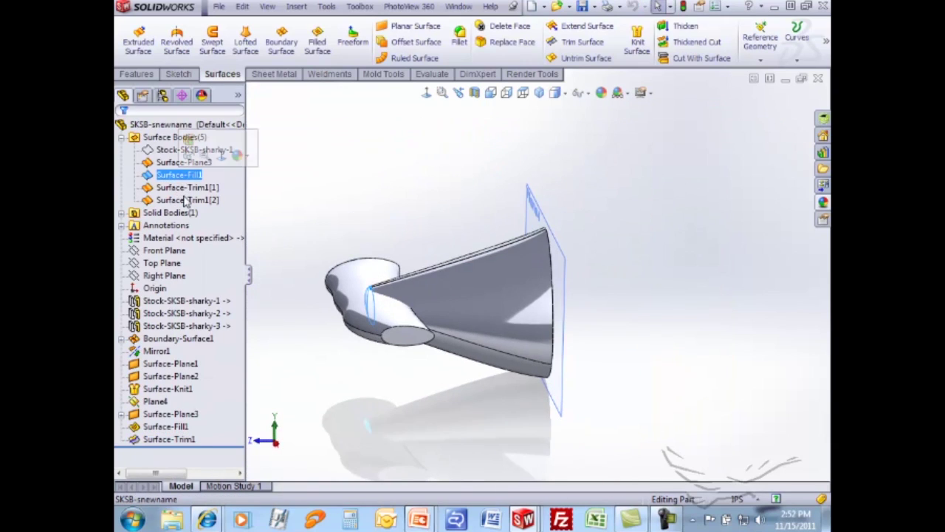
pyautogui.keyDown('shift'); pyautogui.click(188, 200); pyautogui.keyUp('shift')
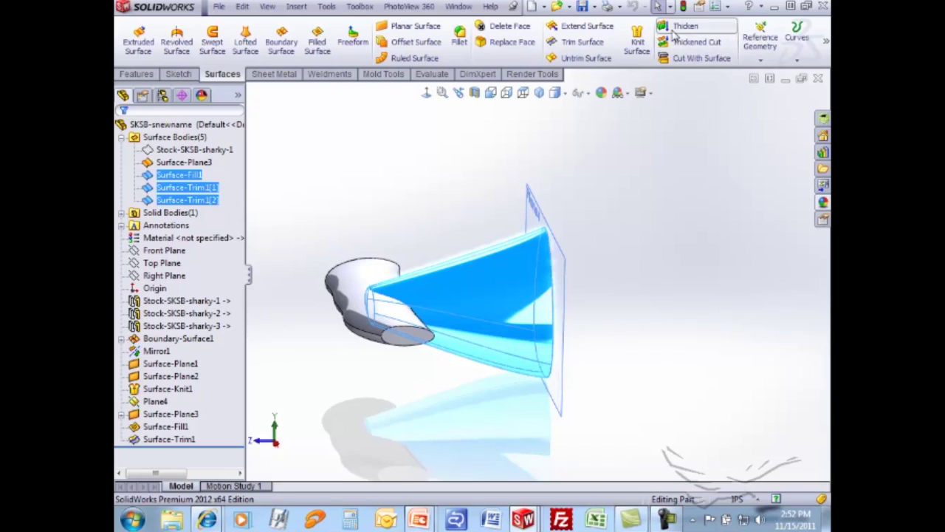
pyautogui.click(636, 41)
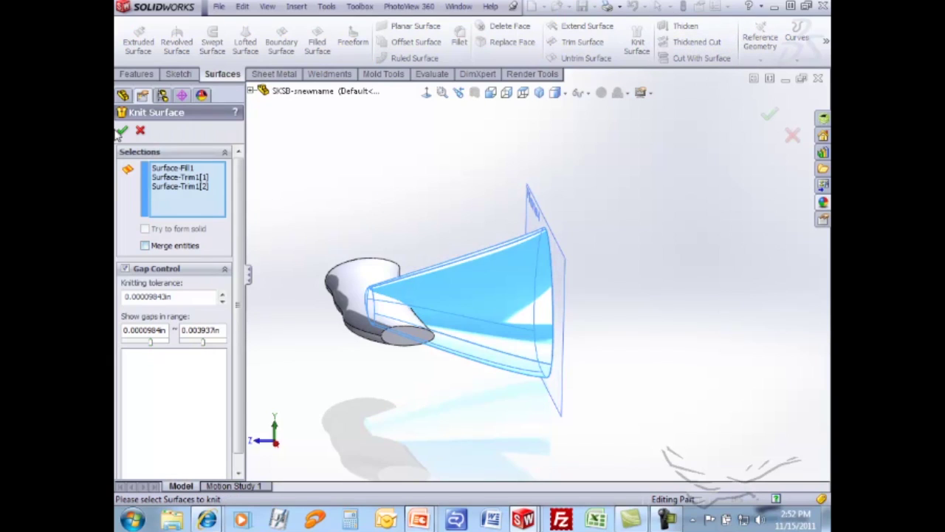
pyautogui.moveTo(404, 191); pyautogui.dragTo(589, 314, button='middle')
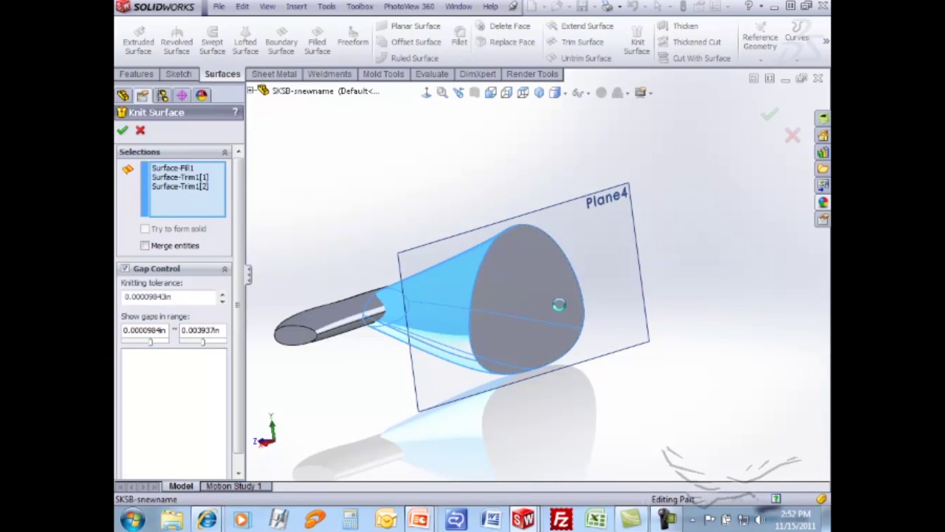
pyautogui.click(537, 314)
pyautogui.click(122, 130)
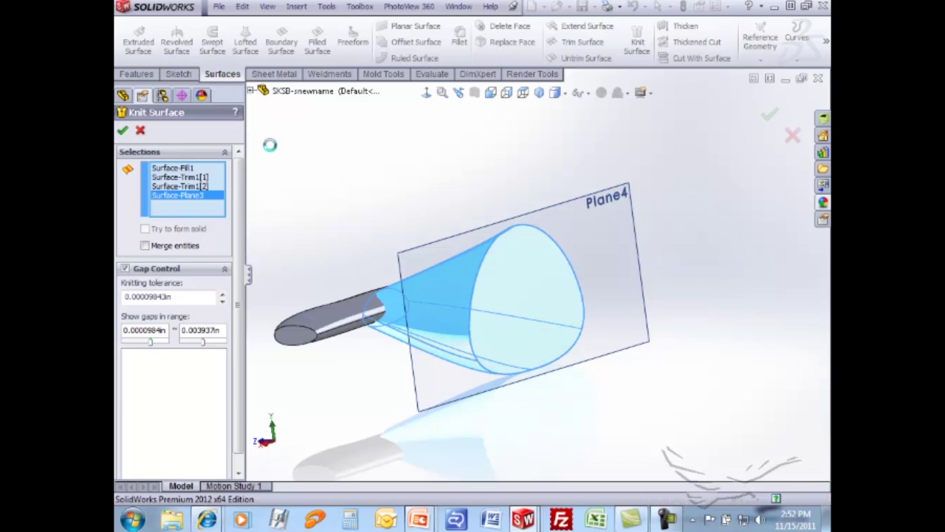
pyautogui.click(300, 156)
pyautogui.click(176, 162)
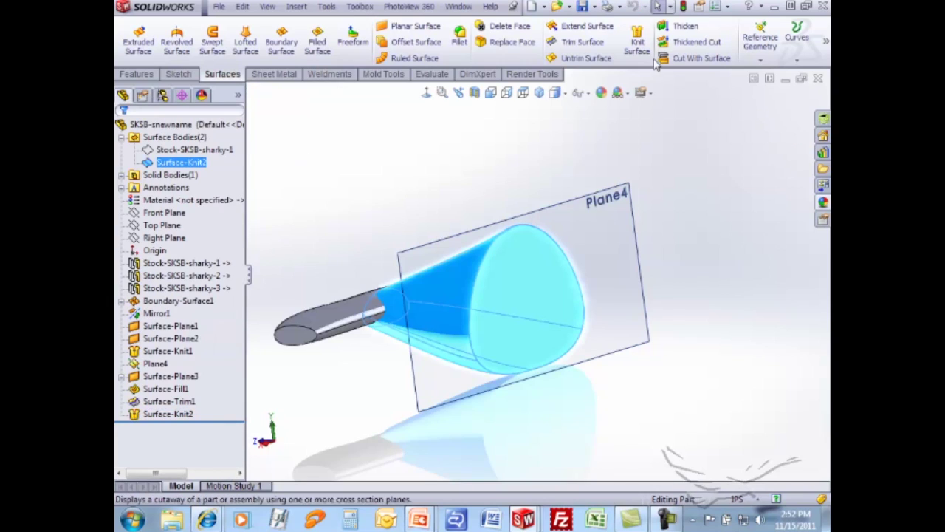
pyautogui.click(683, 25)
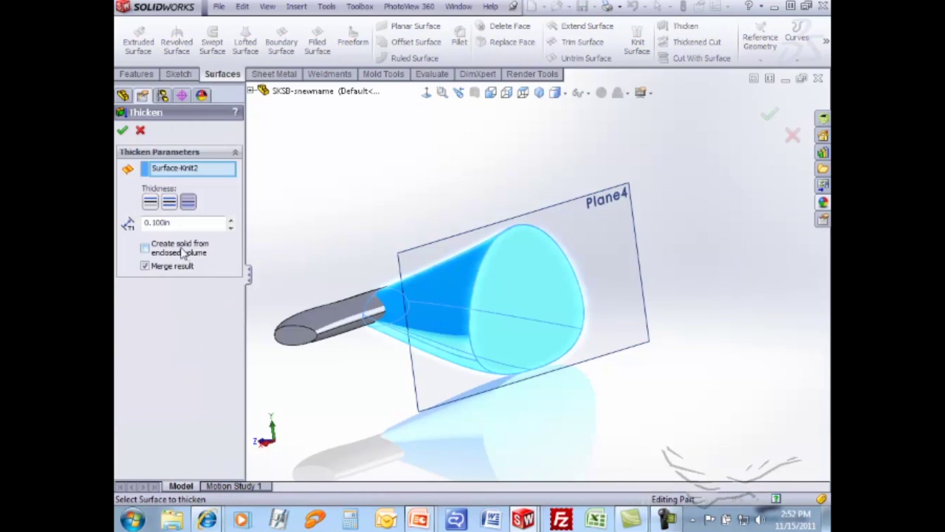
# - Thicken Surface-Knit2 into the solid Thicken1 from its enclosed volume and inspect it
pyautogui.click(145, 248)
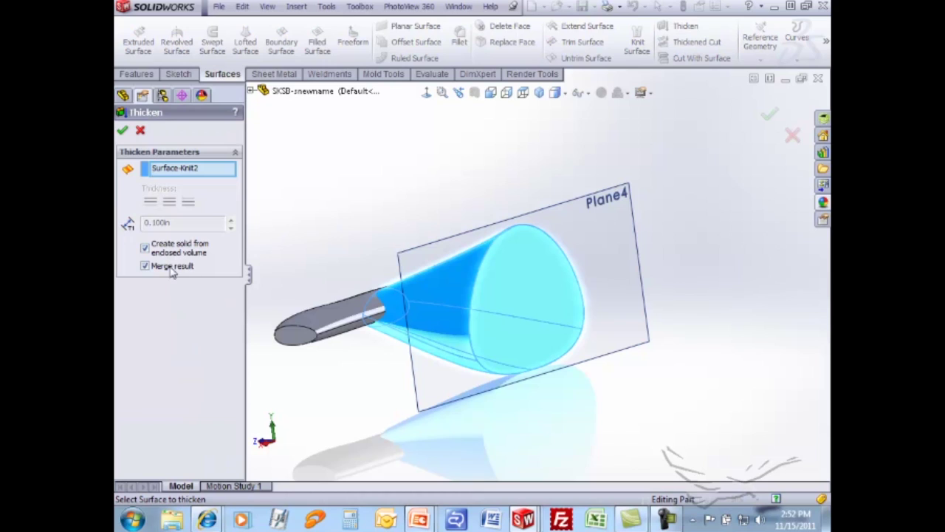
pyautogui.click(122, 130)
pyautogui.moveTo(299, 181); pyautogui.dragTo(128, 152, button='middle')
pyautogui.click(164, 177)
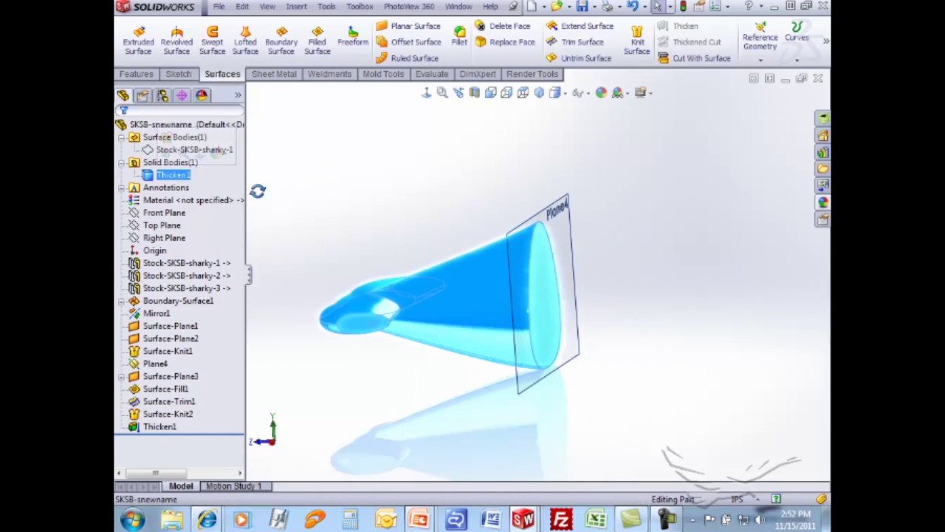
pyautogui.moveTo(257, 190); pyautogui.dragTo(290, 317, button='middle')
pyautogui.scroll(-3, 290, 317)
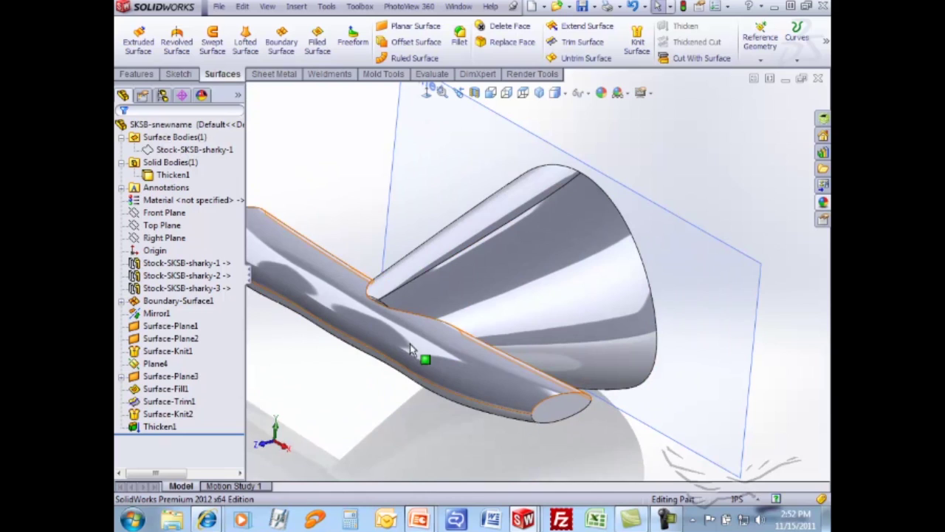
pyautogui.moveTo(421, 359); pyautogui.dragTo(369, 332, button='middle')
pyautogui.scroll(3, 443, 332)
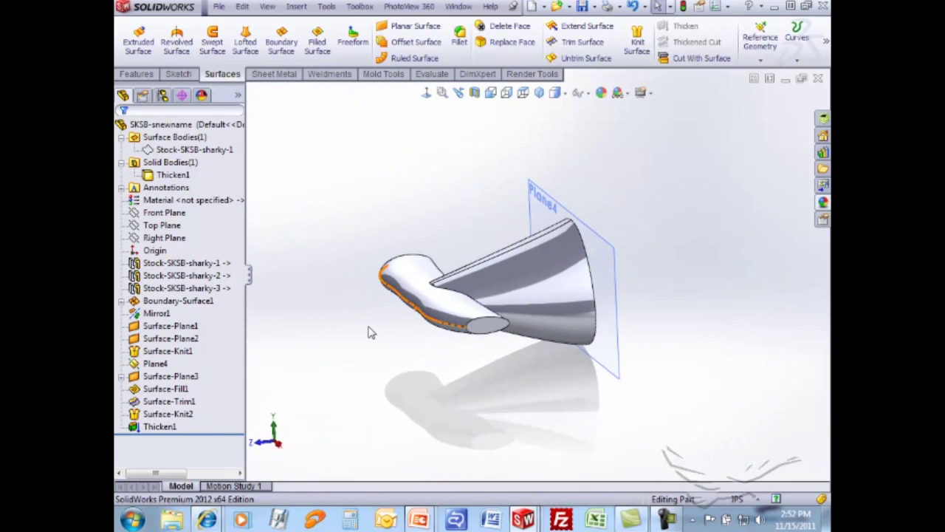
# - Select Stock-SKSB-sharky-1 through -3 in the tree, then clear the selection
pyautogui.click(206, 275)
pyautogui.click(197, 288)
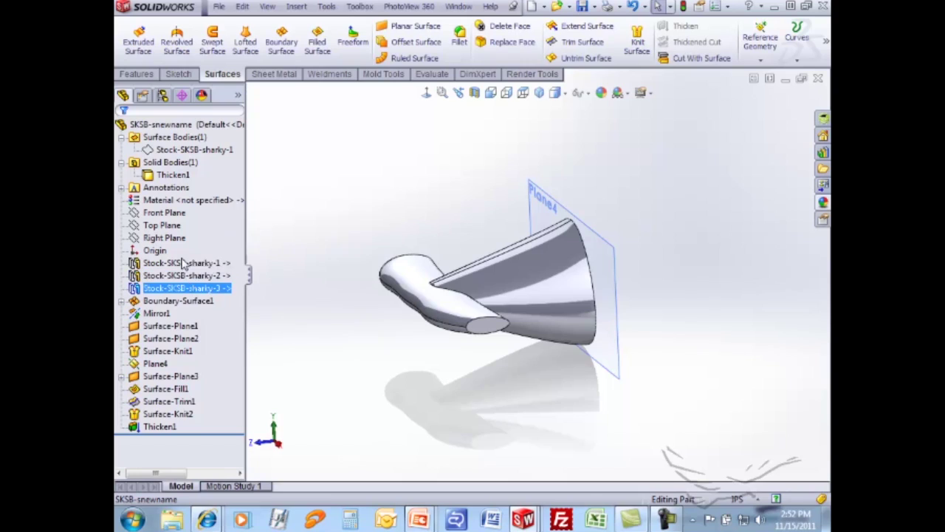
pyautogui.click(185, 264)
pyautogui.click(369, 234)
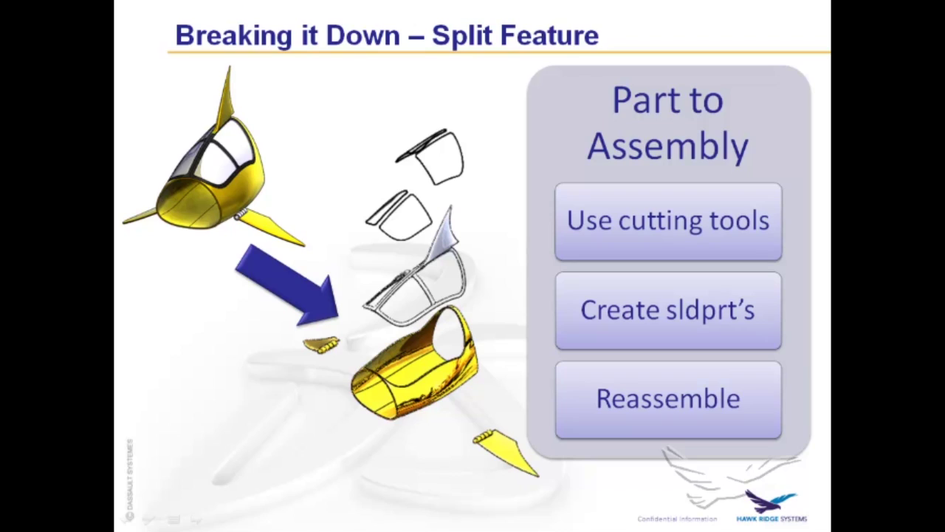
# - Switch from the Split Feature slide back to the SKSB-Cabin model in SolidWorks
pyautogui.hotkey('alt', 'Tab')
pyautogui.hotkey('alt', 'Tab')
pyautogui.hotkey('alt', 'Tab')
pyautogui.hotkey('alt', 'Tab')
pyautogui.hotkey('alt', 'Tab')
pyautogui.hotkey('alt', 'Tab')
pyautogui.hotkey('alt', 'Tab')
pyautogui.hotkey('alt', 'Tab')
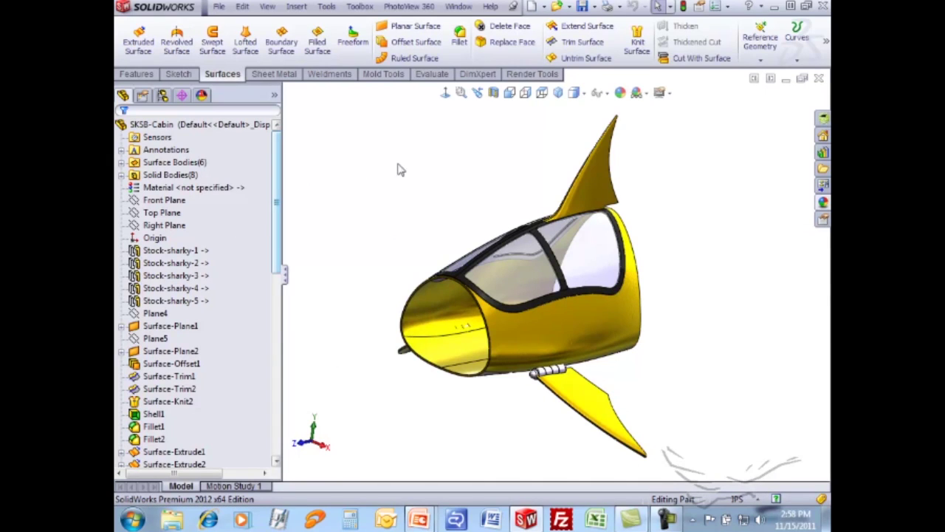
# - Select Stock-sharky-1 through Stock-sharky-5 and review their context menus
pyautogui.moveTo(441, 223); pyautogui.dragTo(347, 266, button='middle')
pyautogui.click(196, 251)
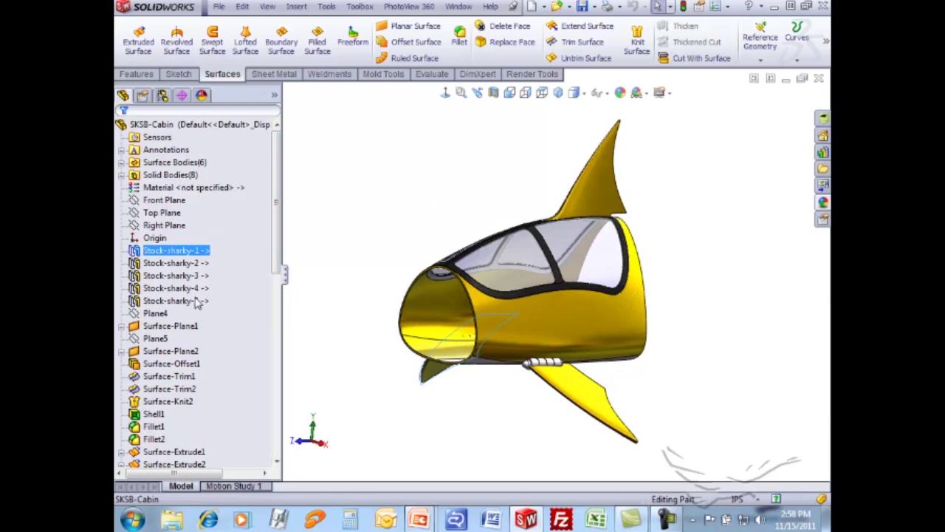
pyautogui.keyDown('shift'); pyautogui.click(197, 301); pyautogui.keyUp('shift')
pyautogui.moveTo(333, 232); pyautogui.dragTo(358, 253, button='middle')
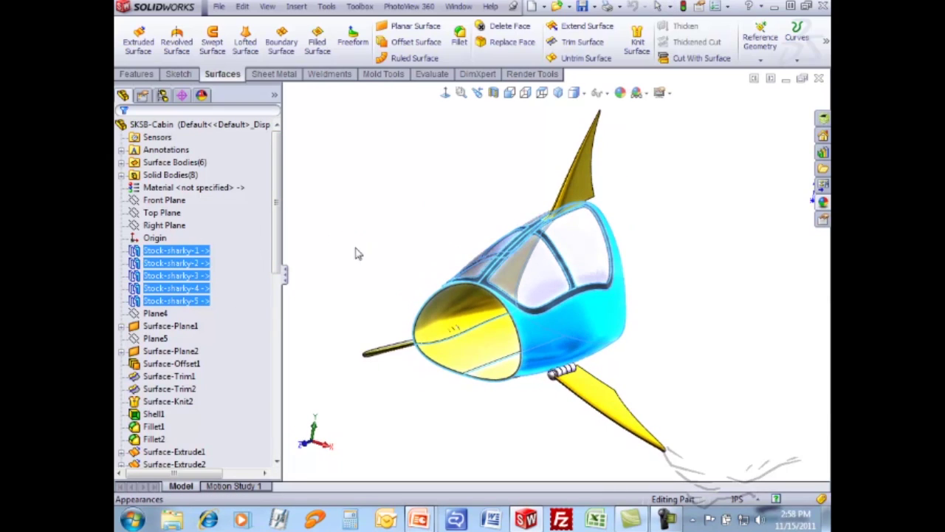
pyautogui.rightClick(206, 255)
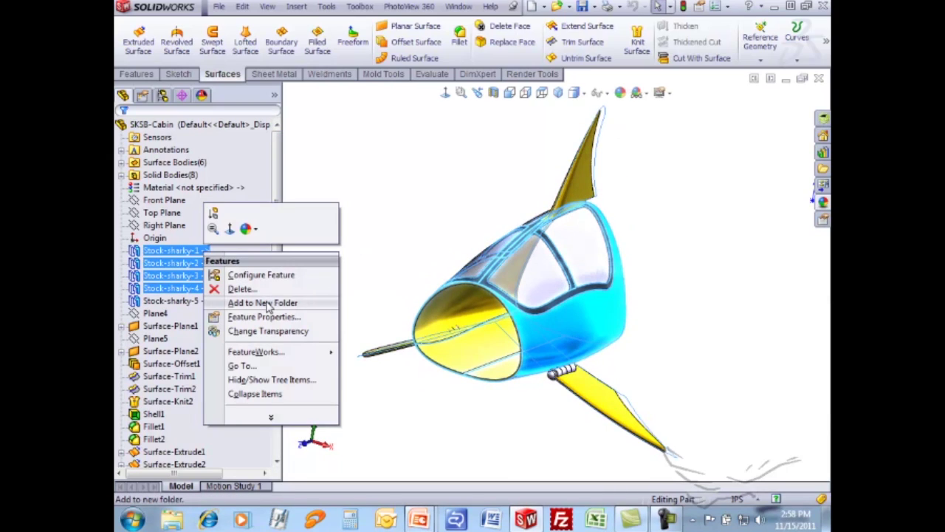
pyautogui.click(415, 274)
pyautogui.rightClick(196, 252)
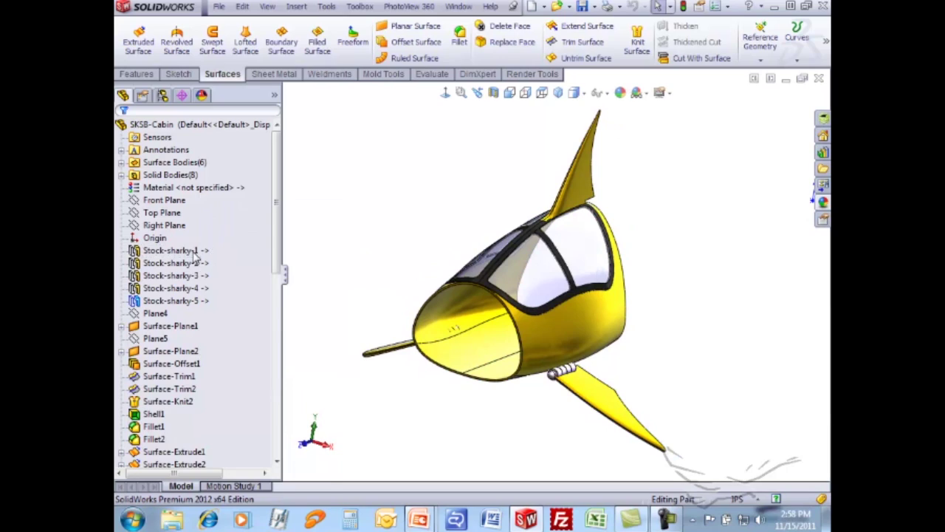
pyautogui.click(433, 211)
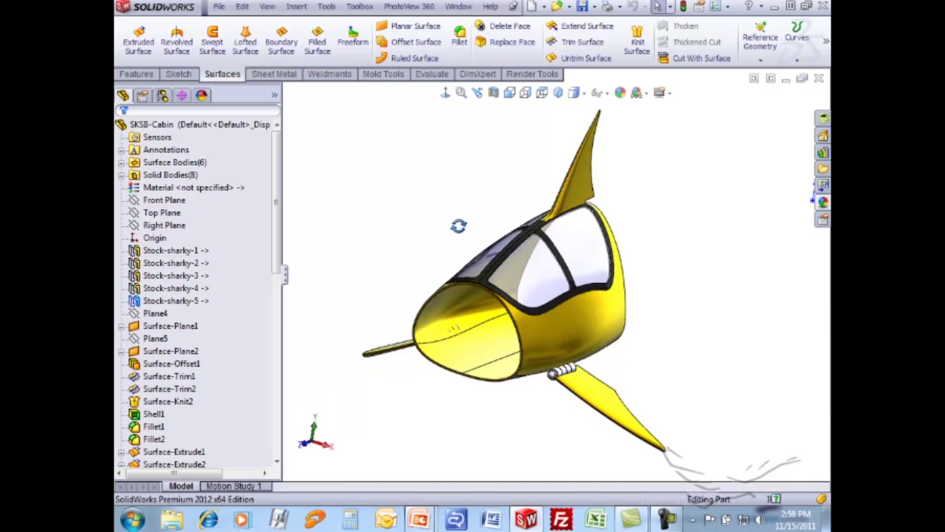
pyautogui.moveTo(458, 223); pyautogui.dragTo(372, 194, button='middle')
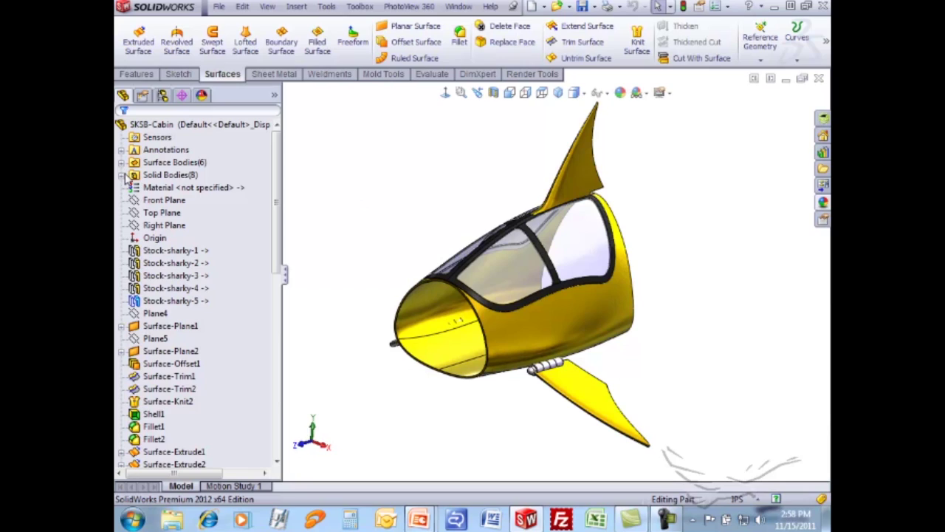
# - Expand Solid Bodies and highlight Split1[1] through Split1[8] one by one
pyautogui.click(121, 175)
pyautogui.click(171, 187)
pyautogui.click(171, 201)
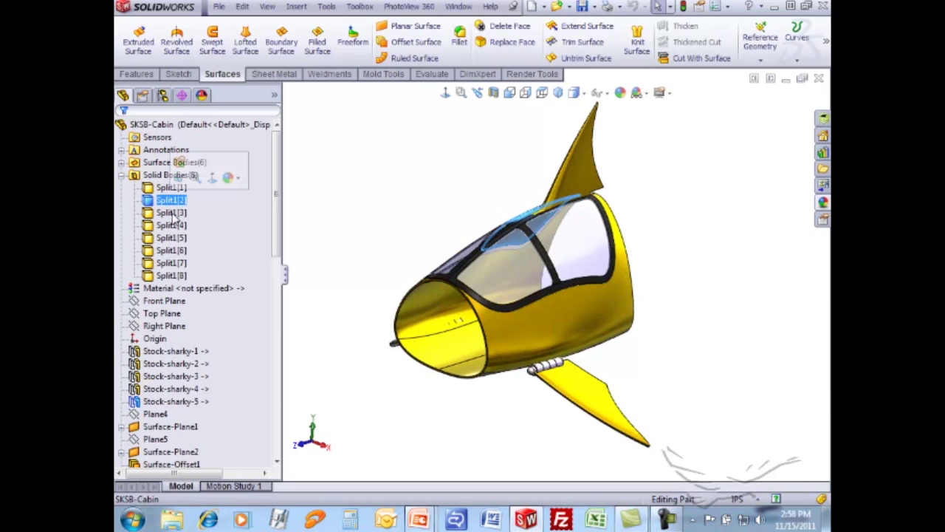
pyautogui.click(172, 213)
pyautogui.click(172, 225)
pyautogui.click(172, 238)
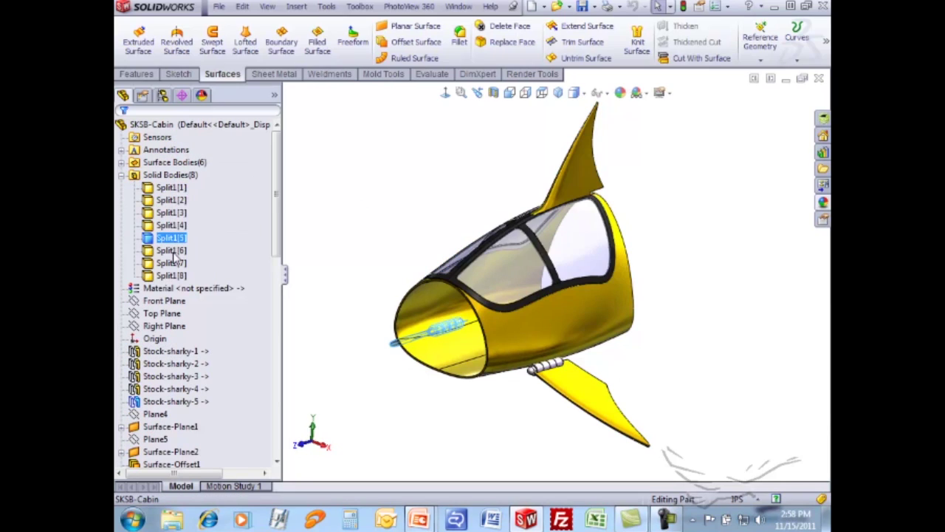
pyautogui.click(171, 250)
pyautogui.click(171, 263)
pyautogui.click(171, 275)
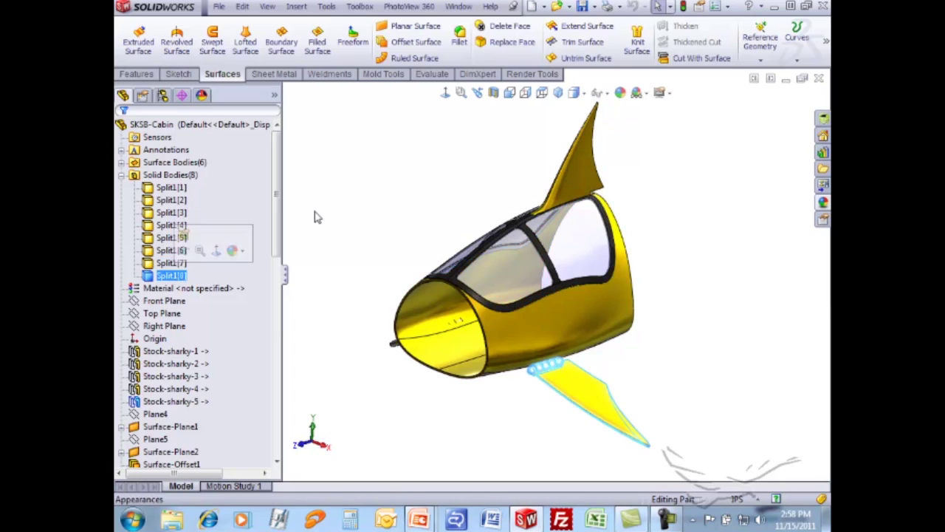
pyautogui.click(353, 183)
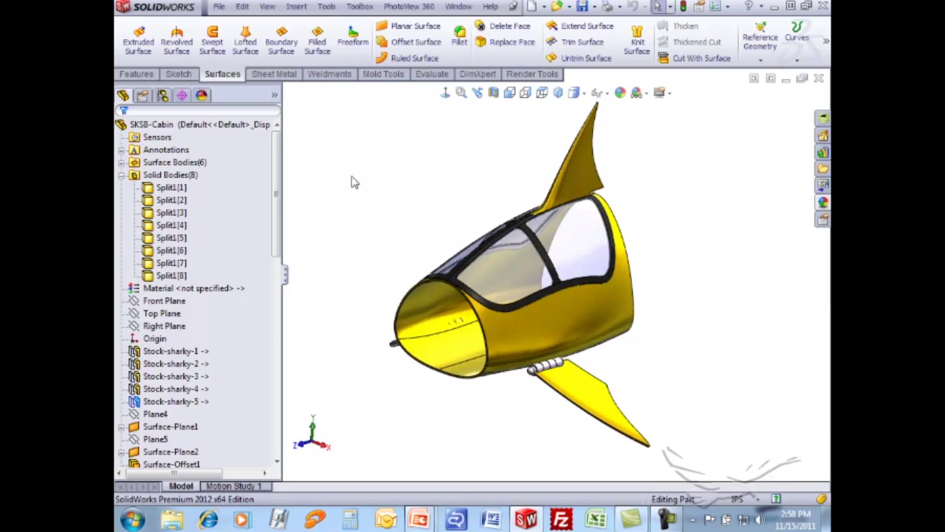
# - Sketch a rectangle on the Right Plane with 3.00 fillets on all four corners
pyautogui.click(179, 303)
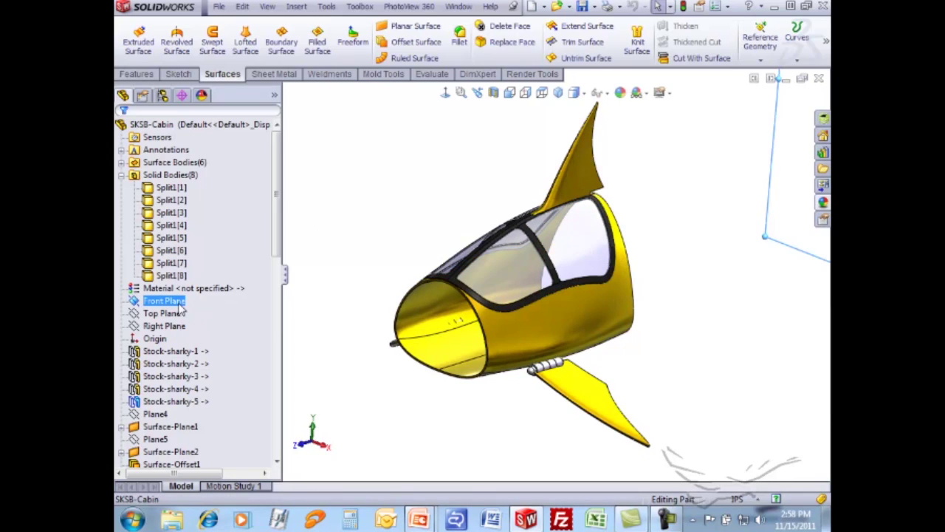
pyautogui.click(179, 327)
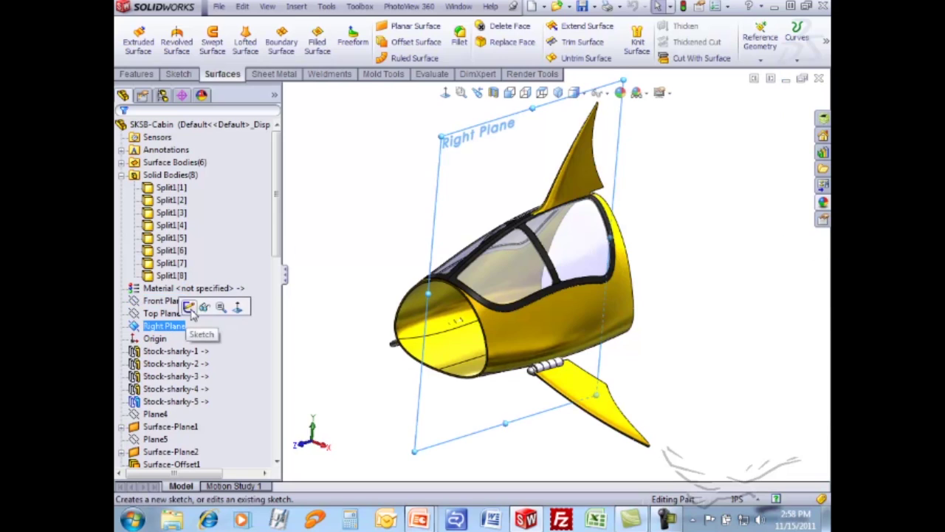
pyautogui.click(200, 308)
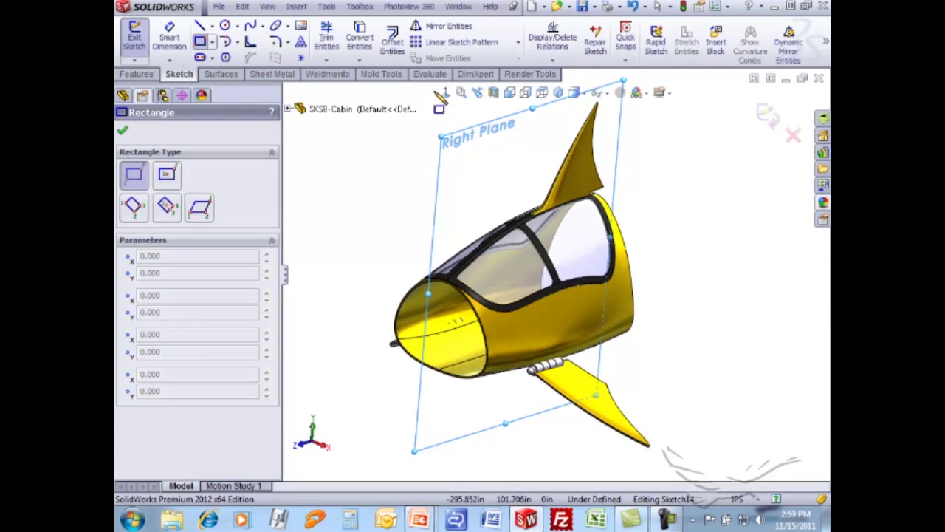
pyautogui.hotkey('ctrl', '8')
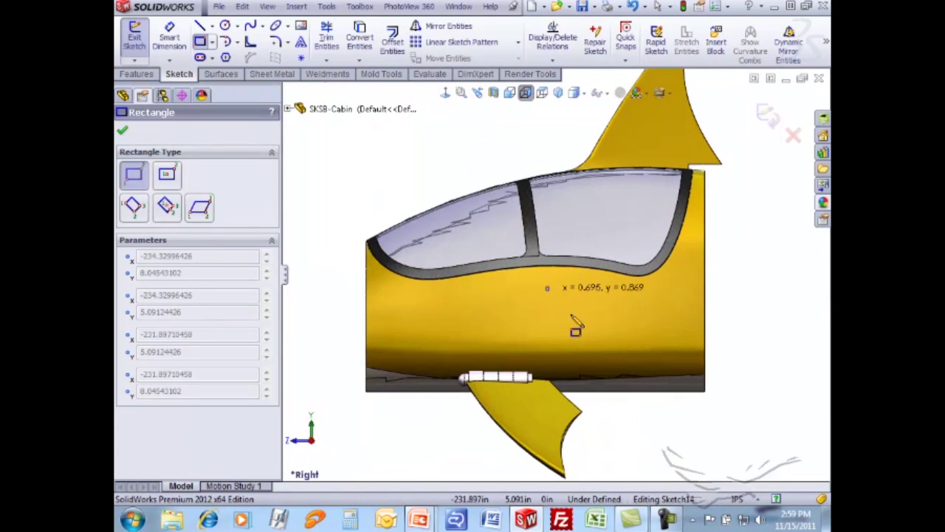
pyautogui.moveTo(546, 286)
pyautogui.mouseDown()
pyautogui.moveTo(628, 352)
pyautogui.moveTo(641, 349)
pyautogui.mouseUp()
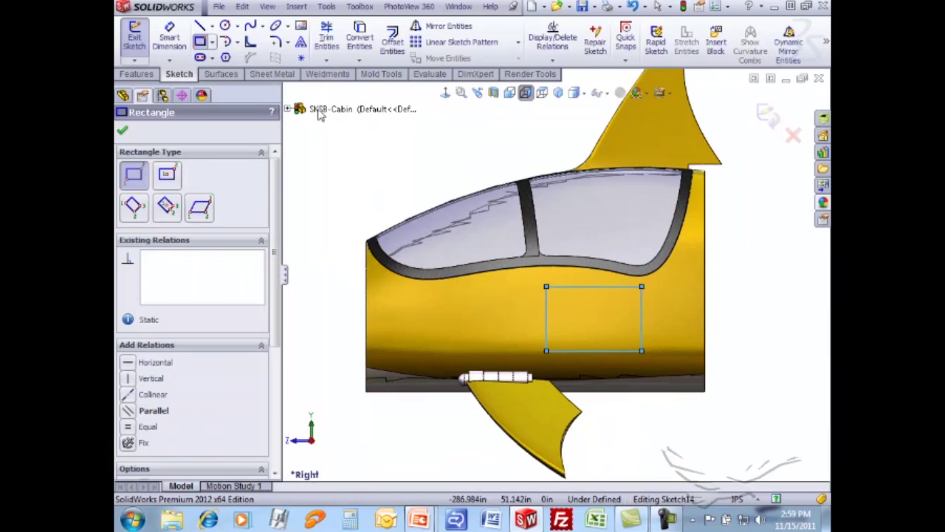
pyautogui.click(274, 42)
pyautogui.click(548, 289)
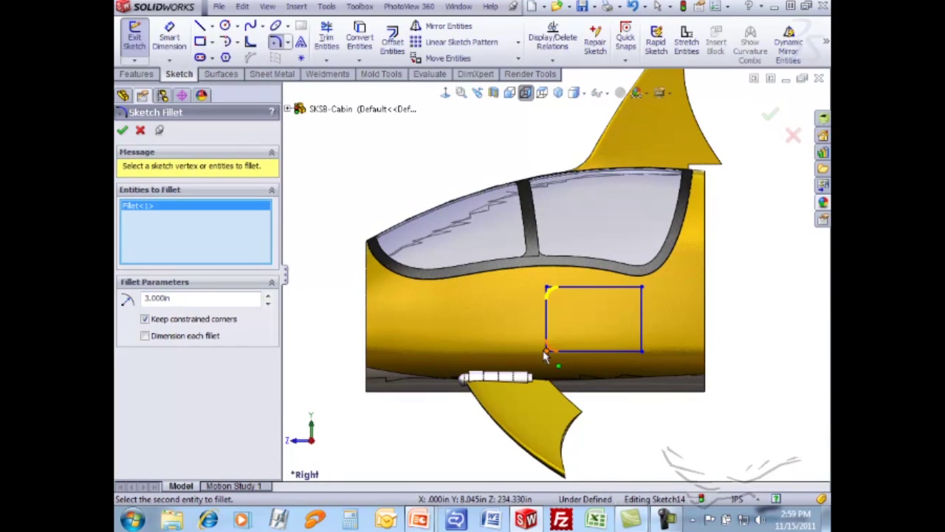
pyautogui.click(547, 352)
pyautogui.click(642, 350)
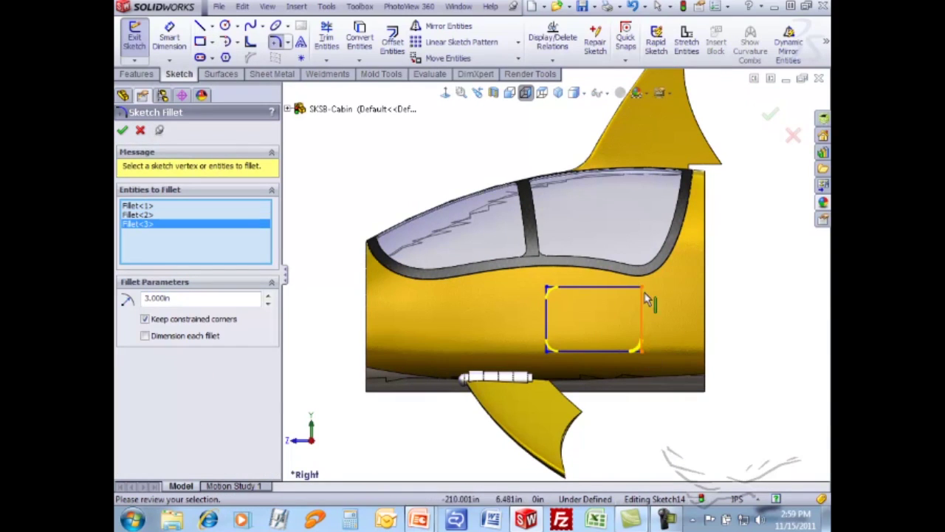
pyautogui.click(642, 288)
pyautogui.click(122, 130)
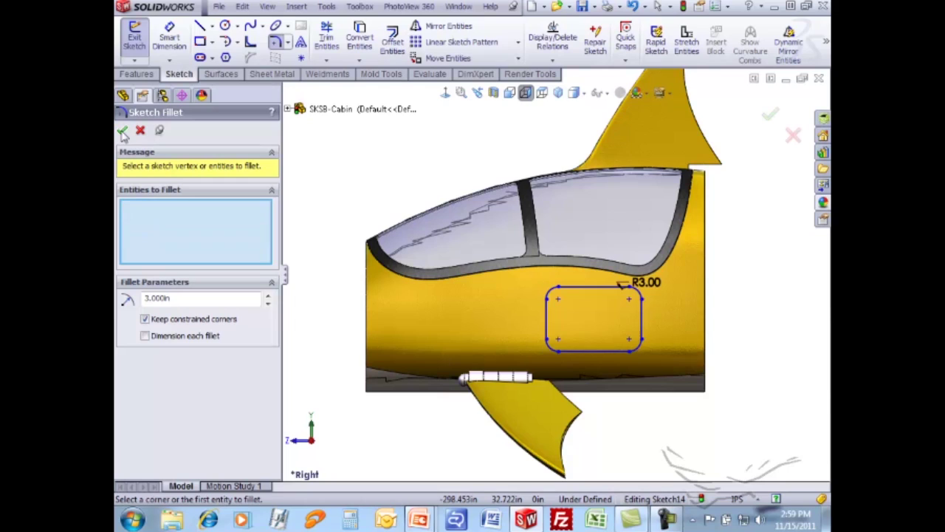
pyautogui.moveTo(648, 312); pyautogui.dragTo(600, 354, button='middle')
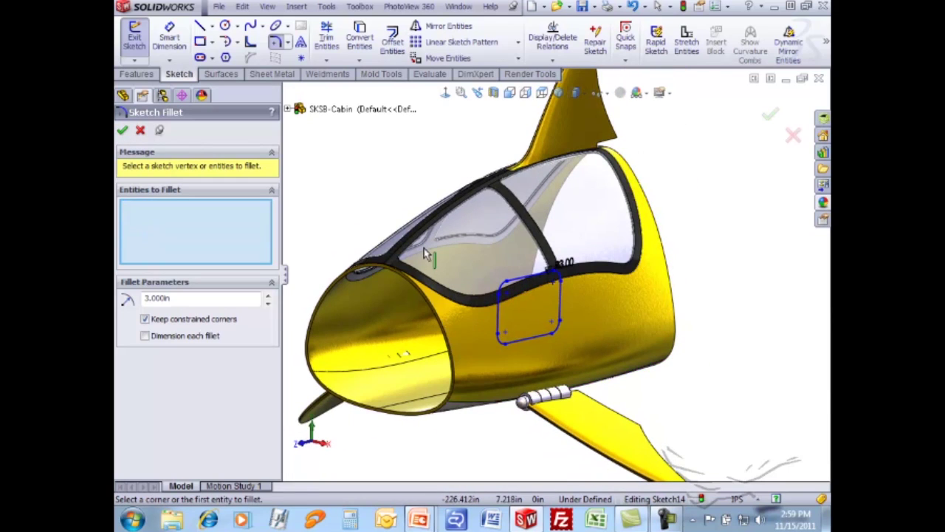
pyautogui.click(122, 130)
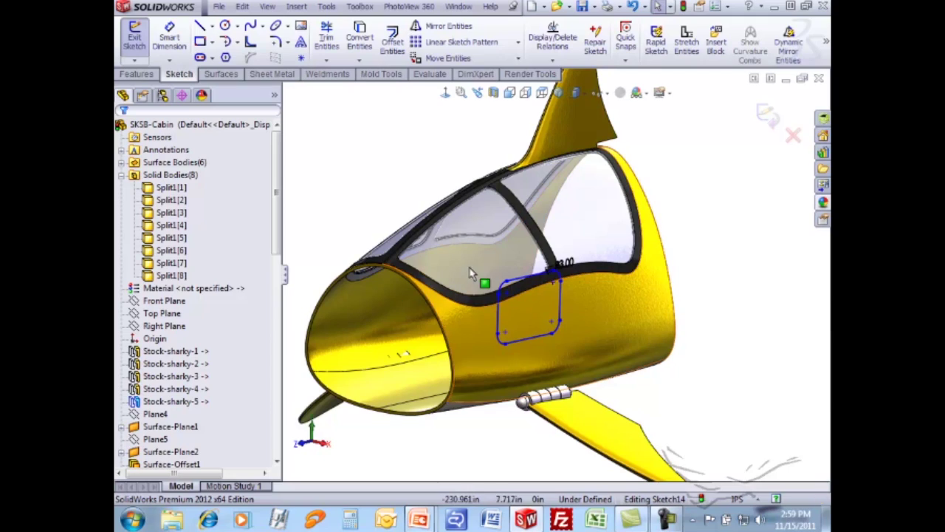
# - Extrude the rounded rectangle sketch into a surface on the cabin side
pyautogui.click(220, 75)
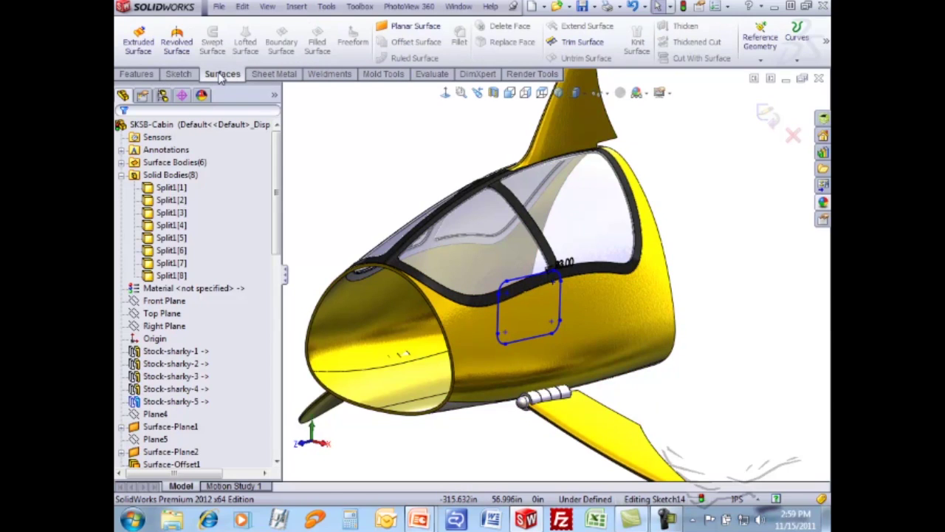
pyautogui.click(139, 41)
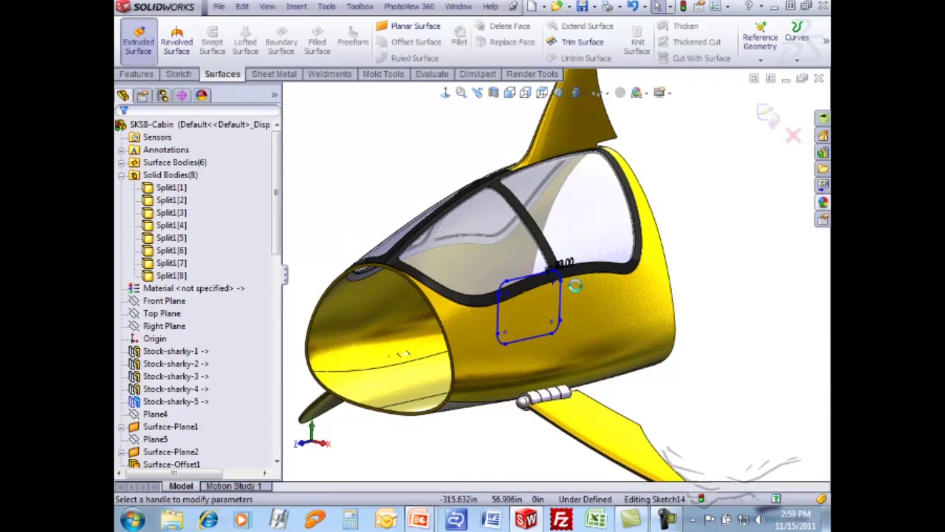
pyautogui.click(539, 310)
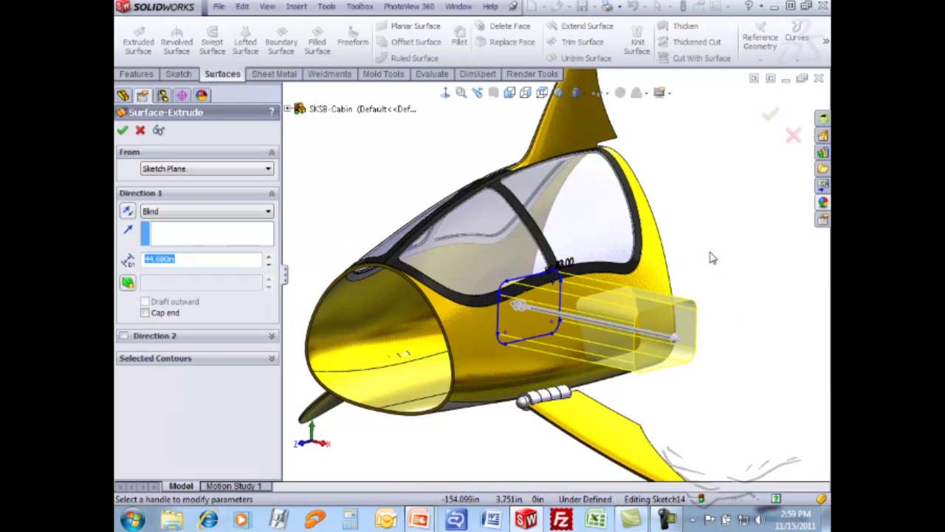
pyautogui.click(770, 115)
pyautogui.moveTo(756, 268)
pyautogui.mouseDown(button='middle')
pyautogui.moveTo(709, 253)
pyautogui.moveTo(749, 261)
pyautogui.mouseUp(button='middle')
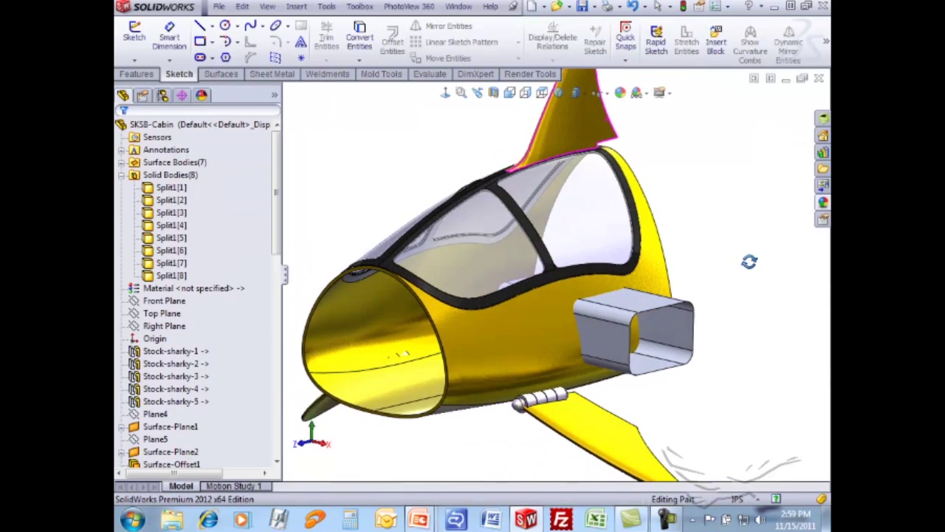
# - Start a Right Plane sketch and draw a three-point arc on the cabin side
pyautogui.click(166, 326)
pyautogui.click(181, 306)
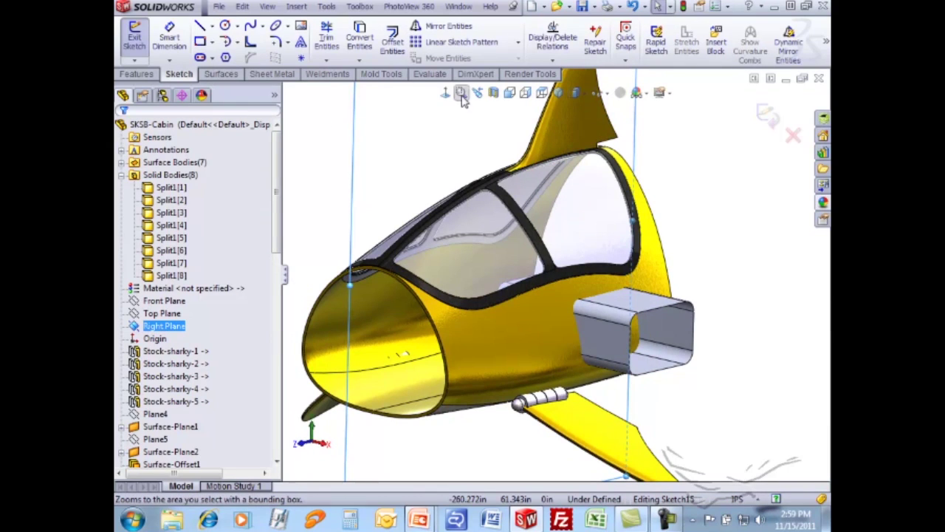
pyautogui.scroll(-3, 495, 318)
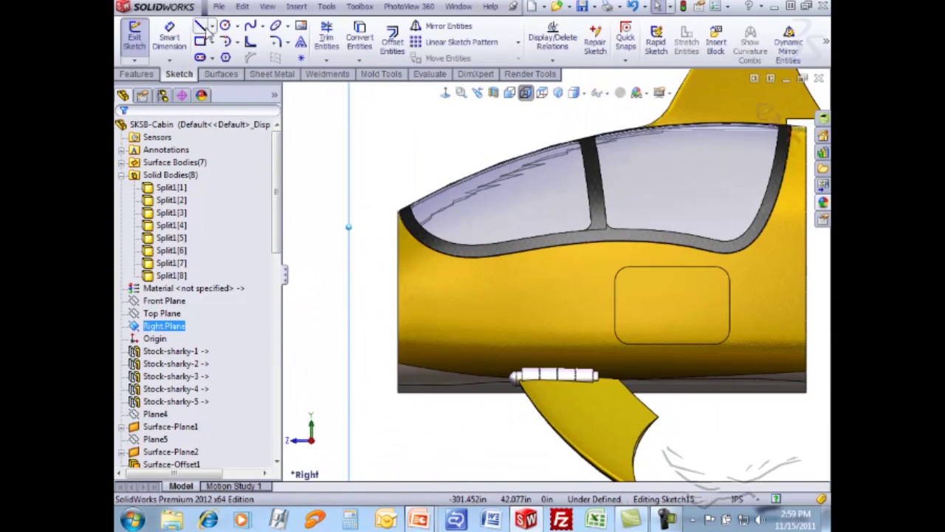
pyautogui.click(235, 43)
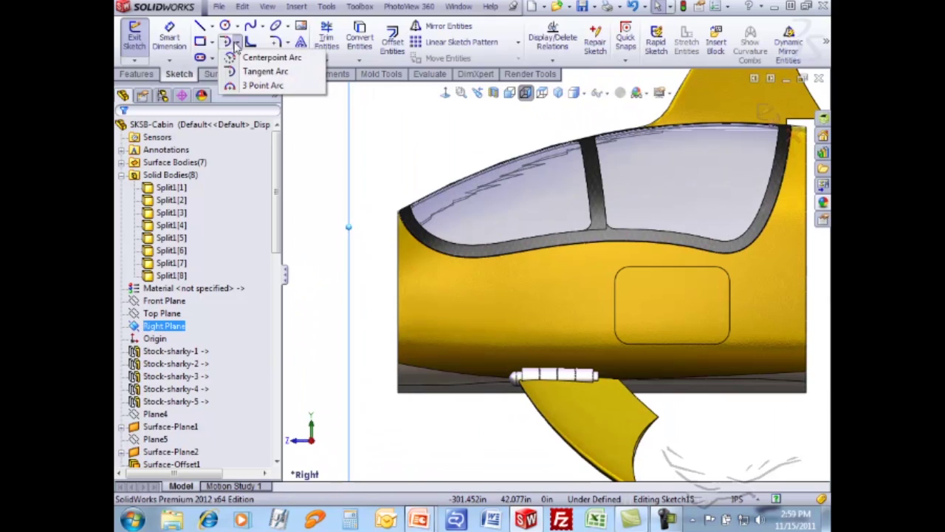
pyautogui.click(251, 85)
pyautogui.scroll(-2, 443, 292)
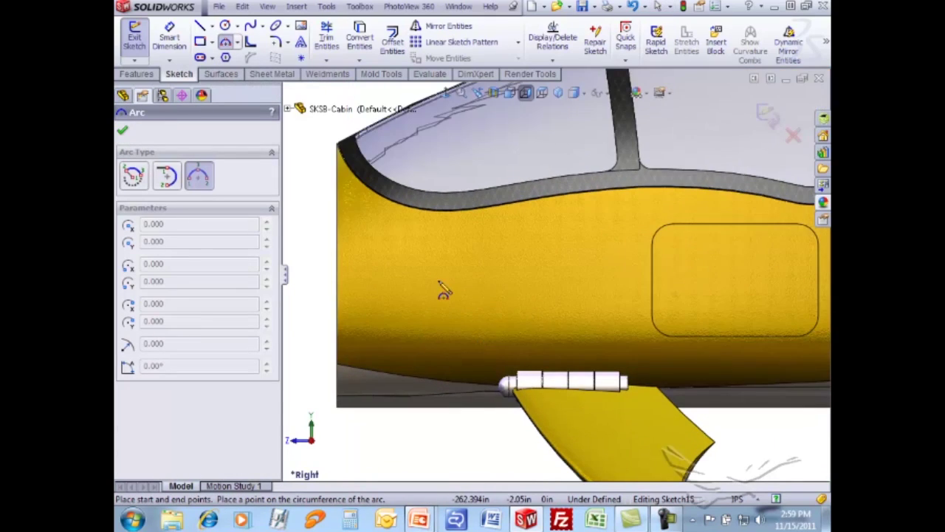
pyautogui.click(437, 348)
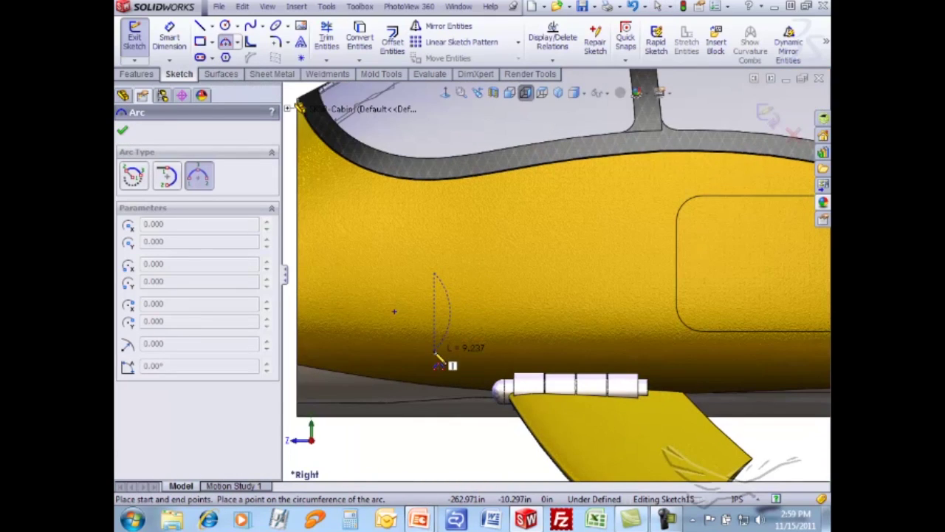
pyautogui.click(442, 308)
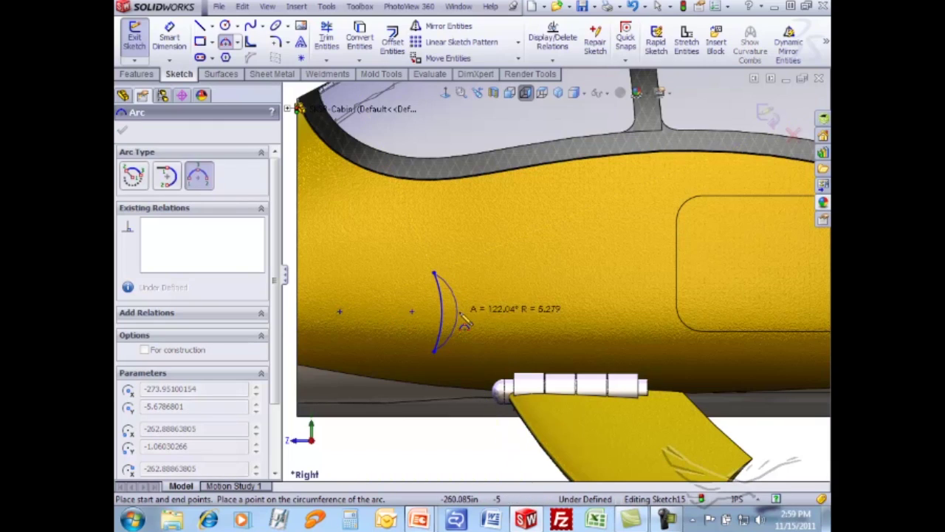
pyautogui.press('Escape')
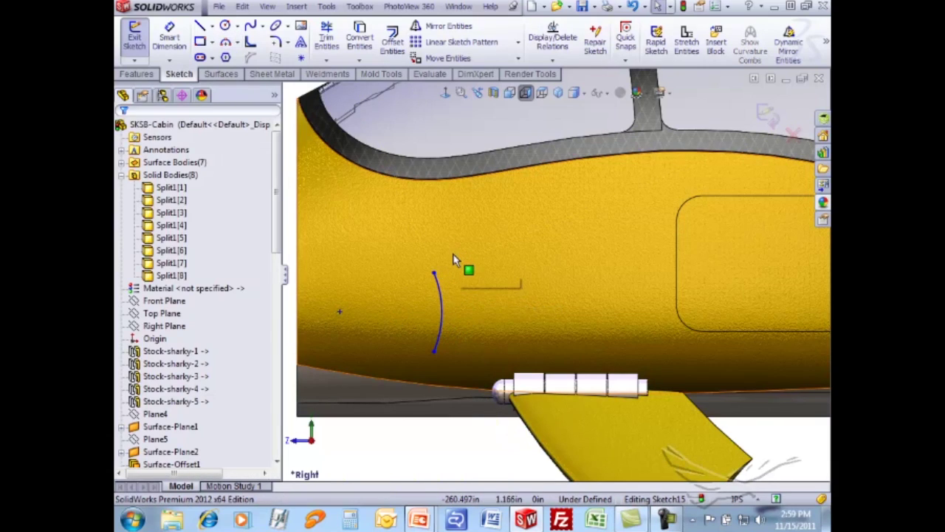
# - Draw a second three-point arc beside the first, forming a crescent
pyautogui.click(226, 42)
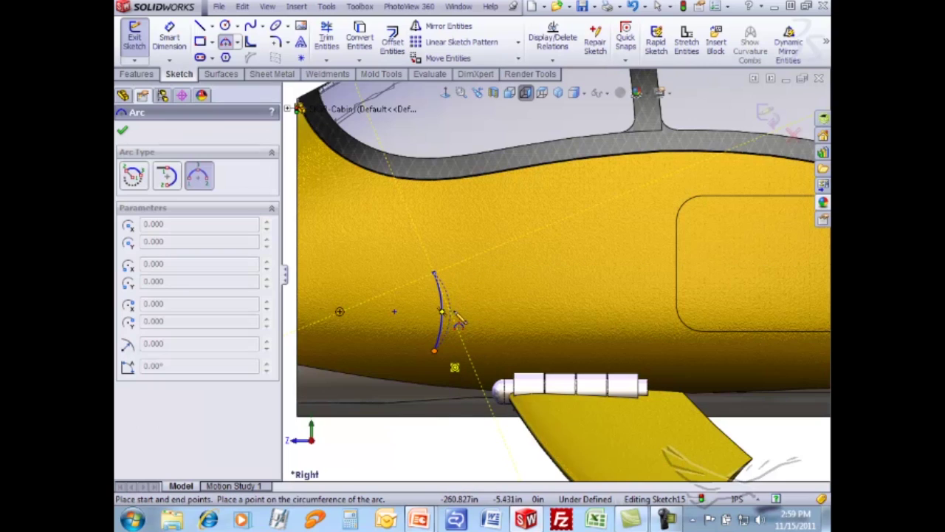
pyautogui.click(434, 351)
pyautogui.click(463, 313)
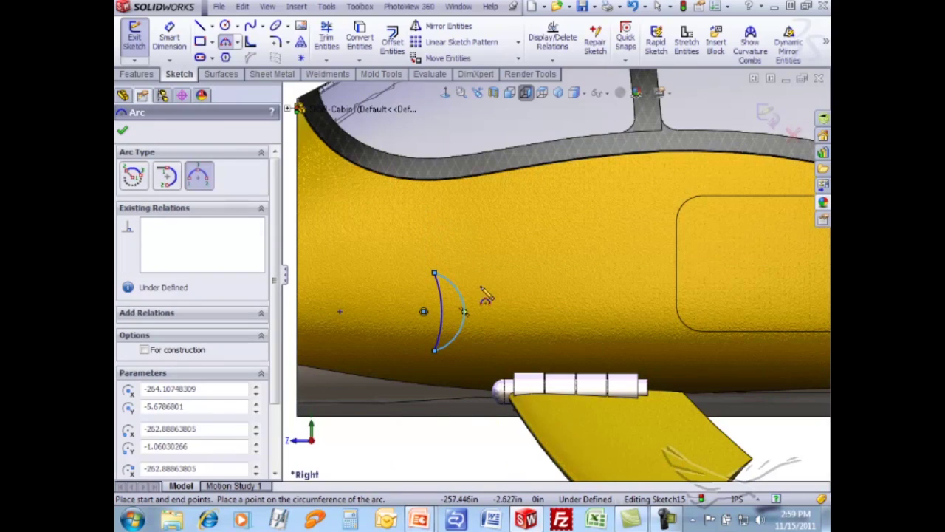
pyautogui.press('Escape')
pyautogui.click(463, 306)
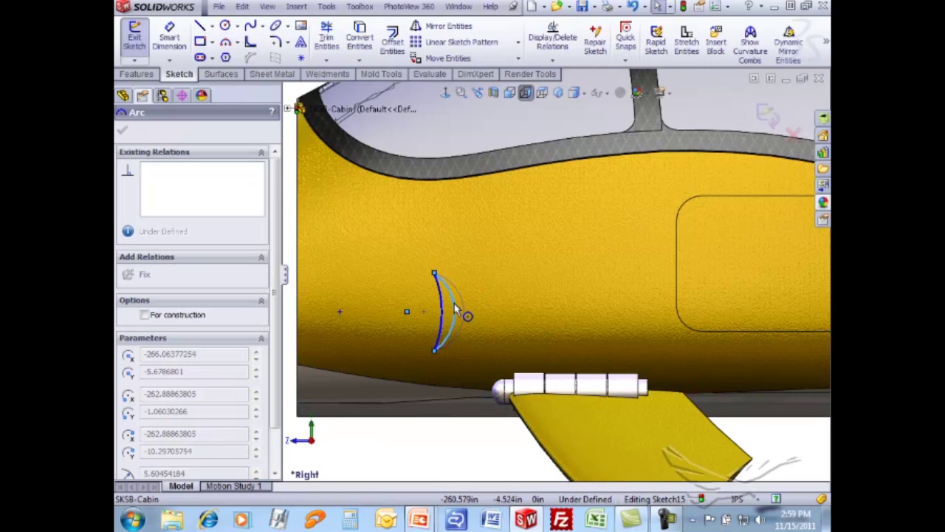
pyautogui.click(456, 277)
pyautogui.click(457, 42)
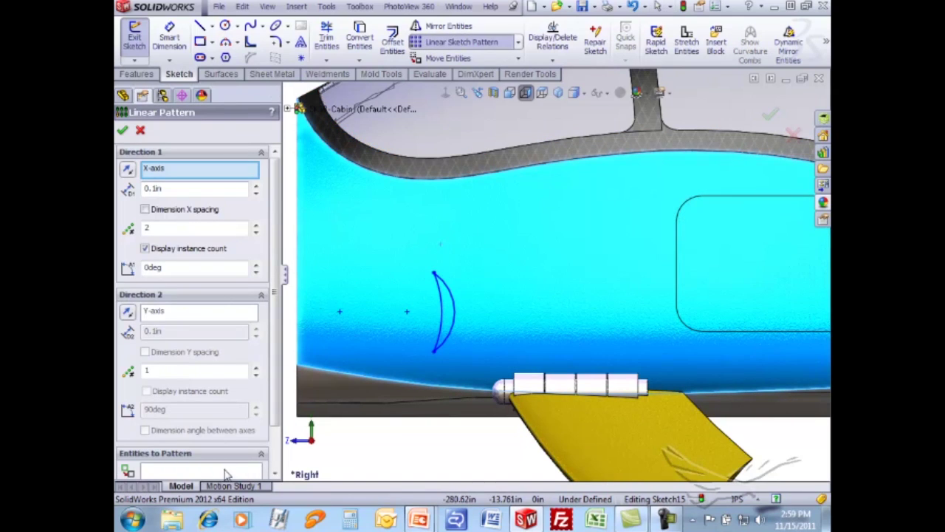
# - Pattern both arcs into three instances 2.4in apart along X, then exit the sketch
pyautogui.click(227, 474)
pyautogui.click(454, 301)
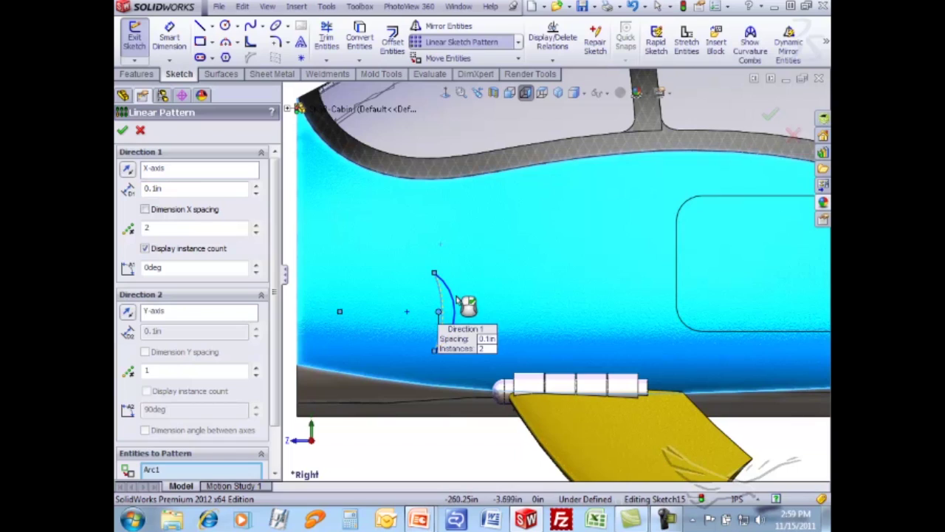
pyautogui.click(442, 292)
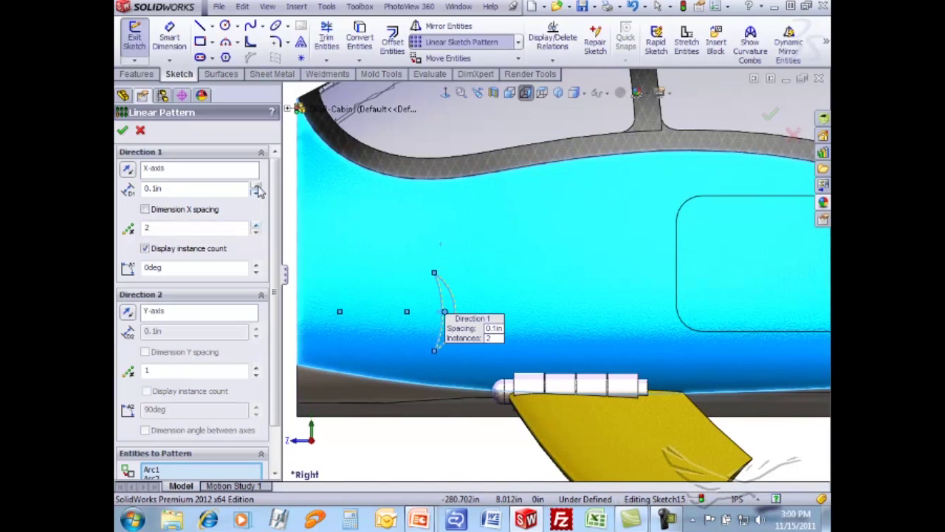
pyautogui.click(257, 187)
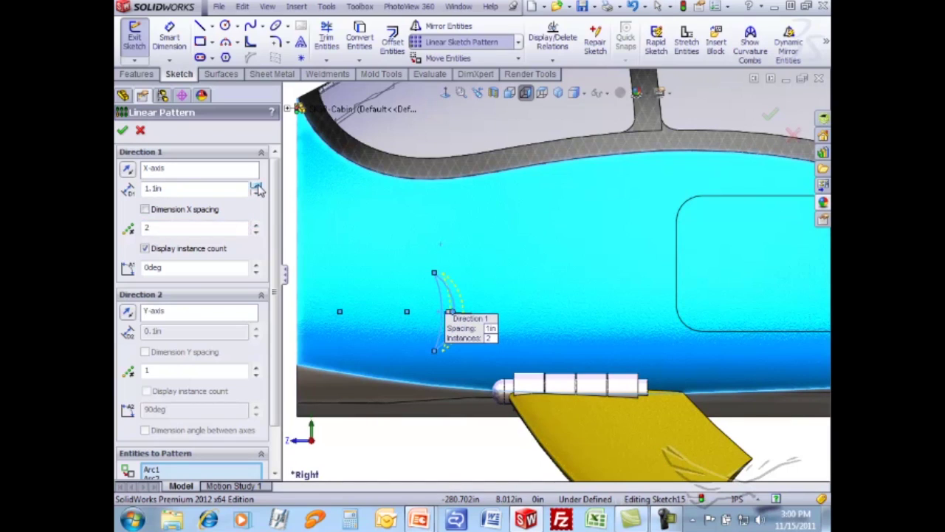
pyautogui.click(256, 186)
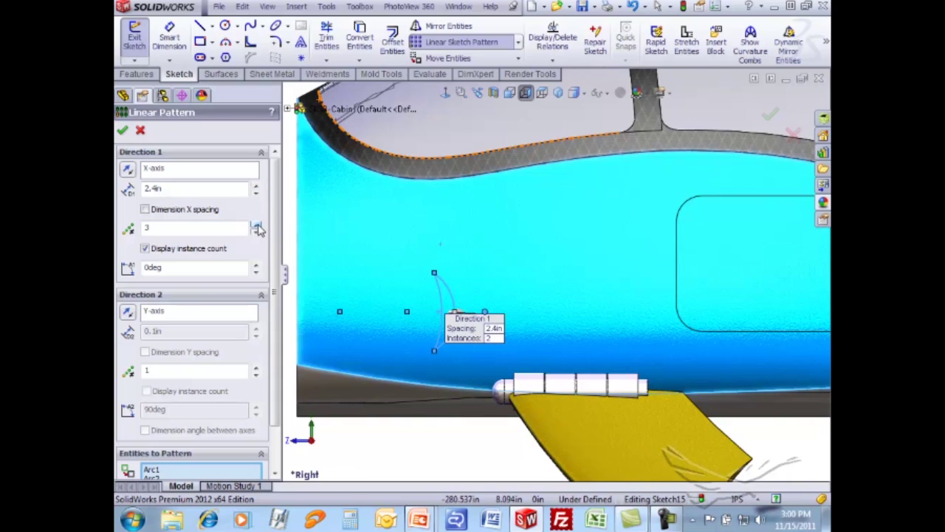
pyautogui.click(122, 130)
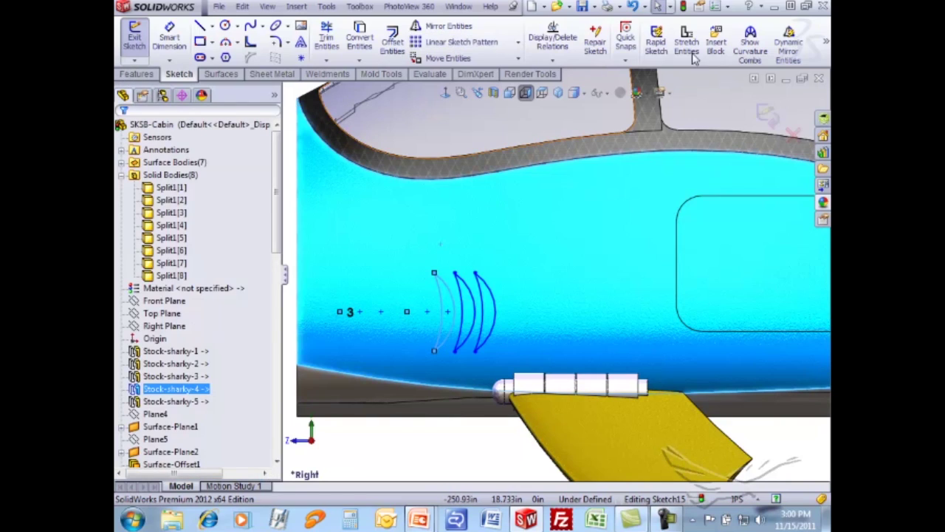
pyautogui.click(766, 113)
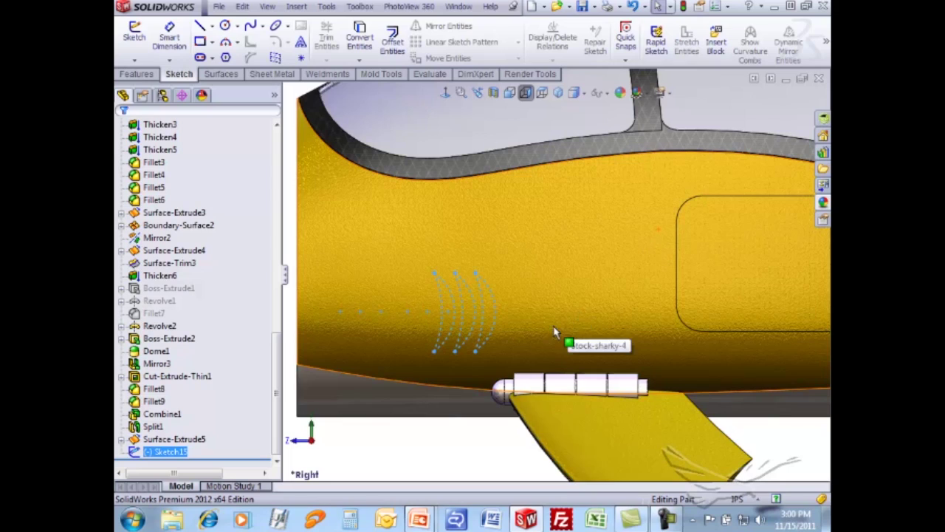
# - Orbit to a three-quarter view and start the Split feature on the cabin part
pyautogui.scroll(5, 550, 323)
pyautogui.moveTo(544, 313)
pyautogui.mouseDown(button='middle')
pyautogui.moveTo(505, 280)
pyautogui.moveTo(384, 375)
pyautogui.moveTo(401, 294)
pyautogui.mouseUp(button='middle')
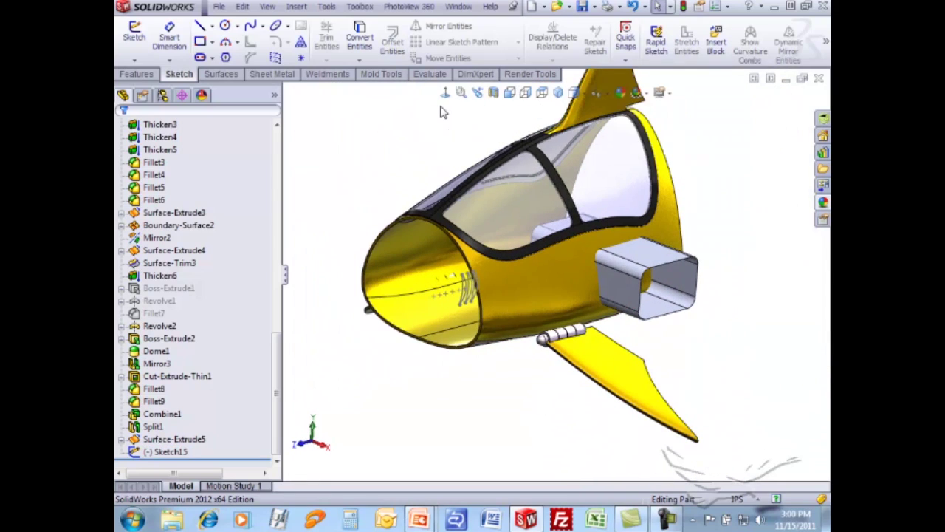
pyautogui.click(296, 6)
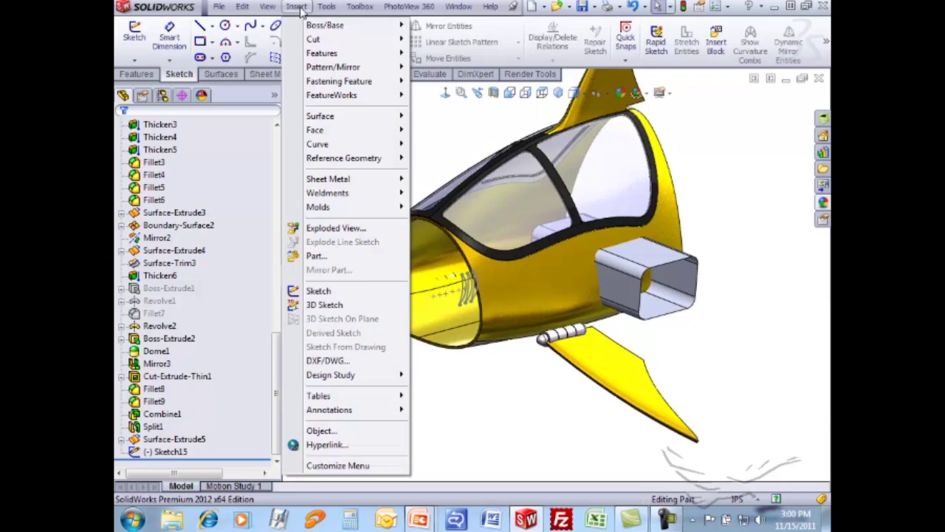
pyautogui.moveTo(369, 54)
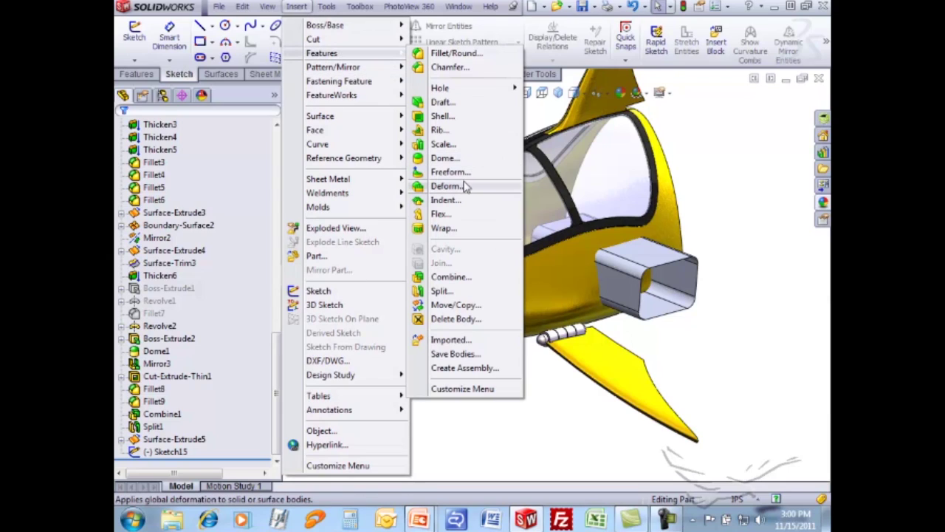
pyautogui.click(443, 291)
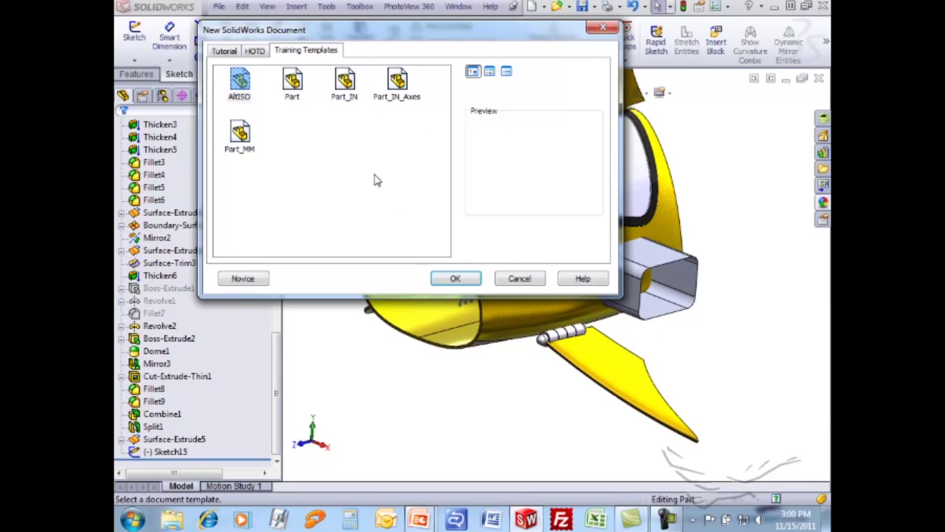
# - Choose the inch part template and the assembly template for the split bodies
pyautogui.doubleClick(346, 83)
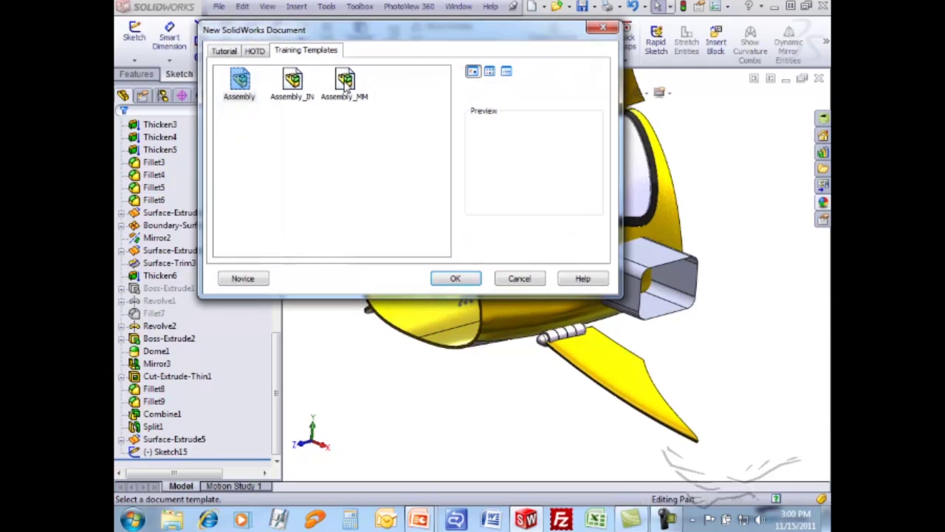
pyautogui.doubleClick(345, 82)
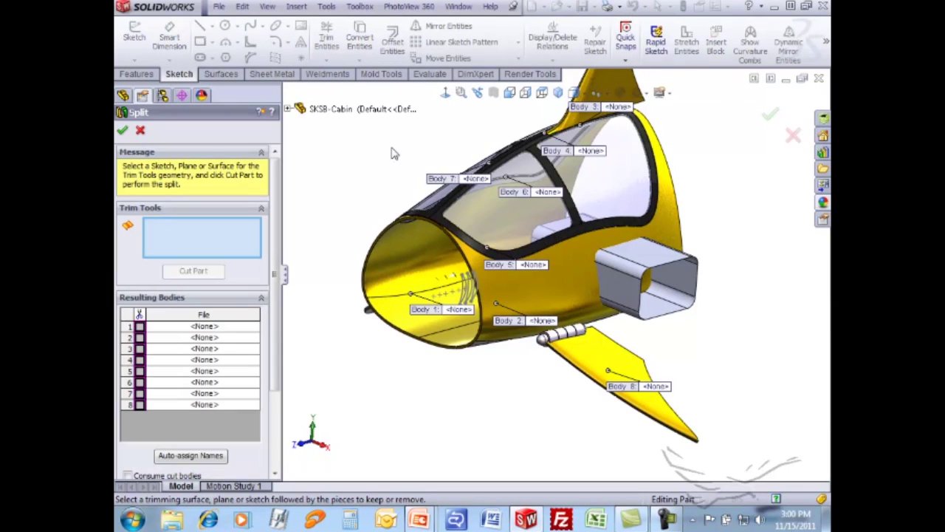
pyautogui.scroll(1, 488, 155)
pyautogui.scroll(-3, 606, 190)
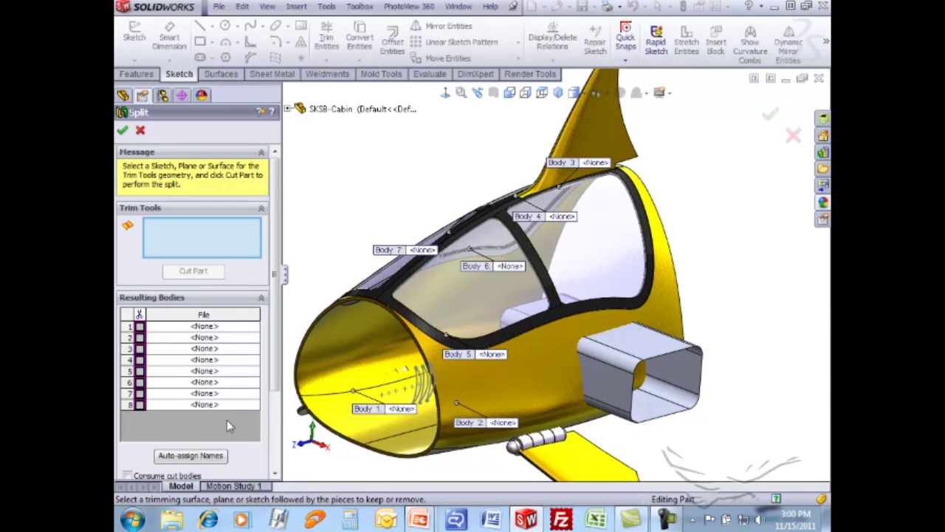
# - Cut the cabin with Surface-Extrude5 and the grille sketch Sketch15 into 15 bodies
pyautogui.click(628, 350)
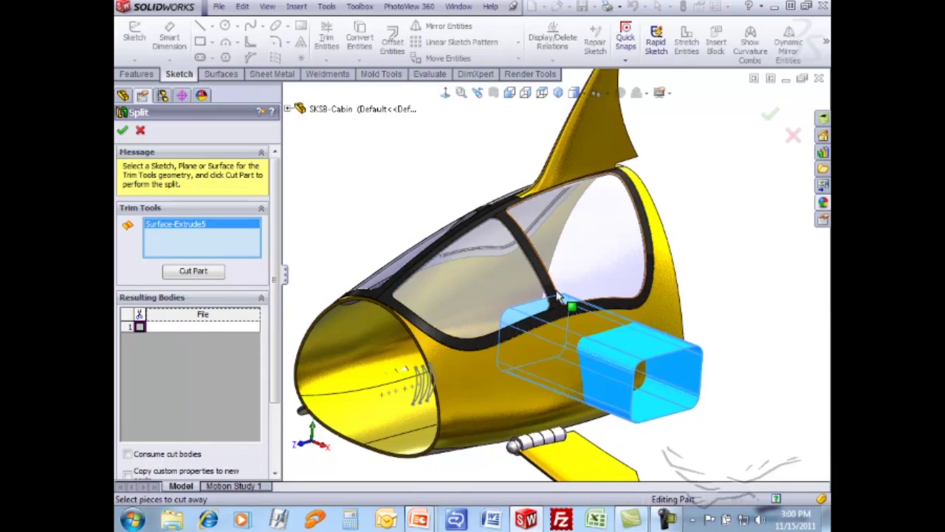
pyautogui.click(418, 400)
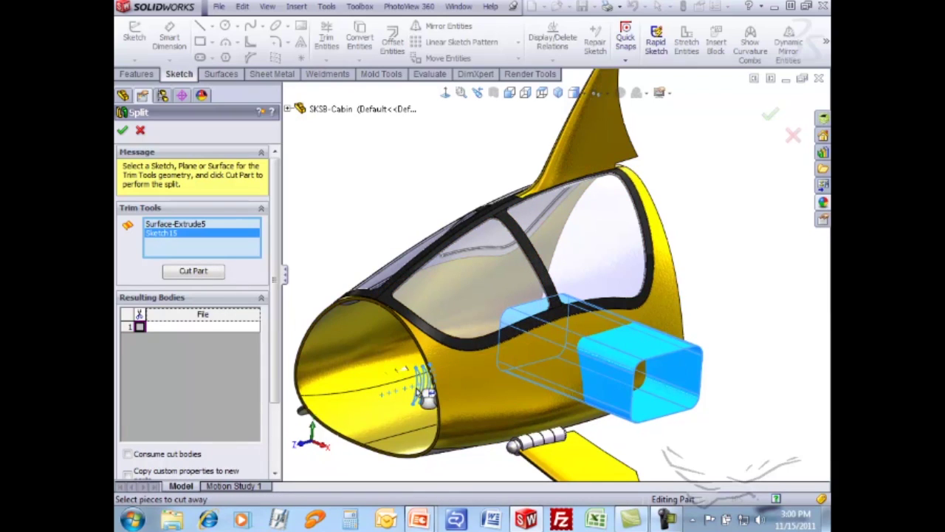
pyautogui.click(209, 270)
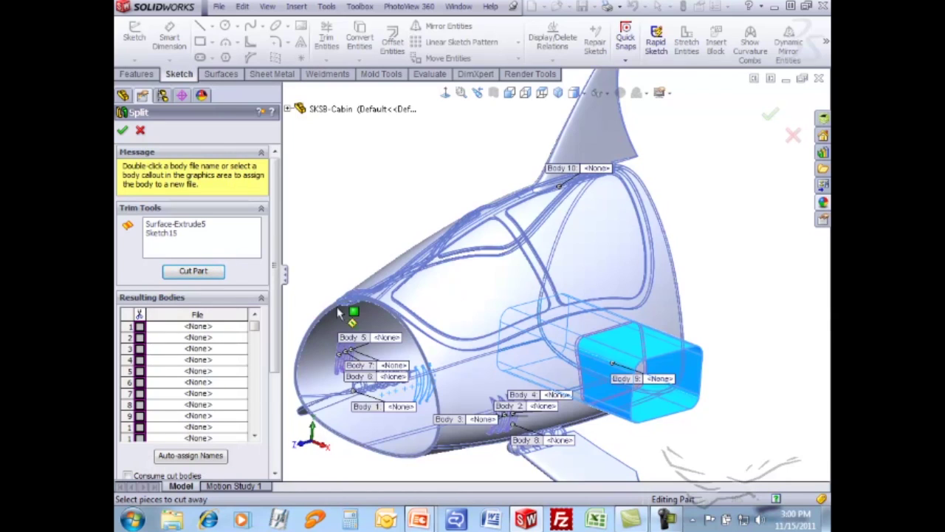
pyautogui.press('f')
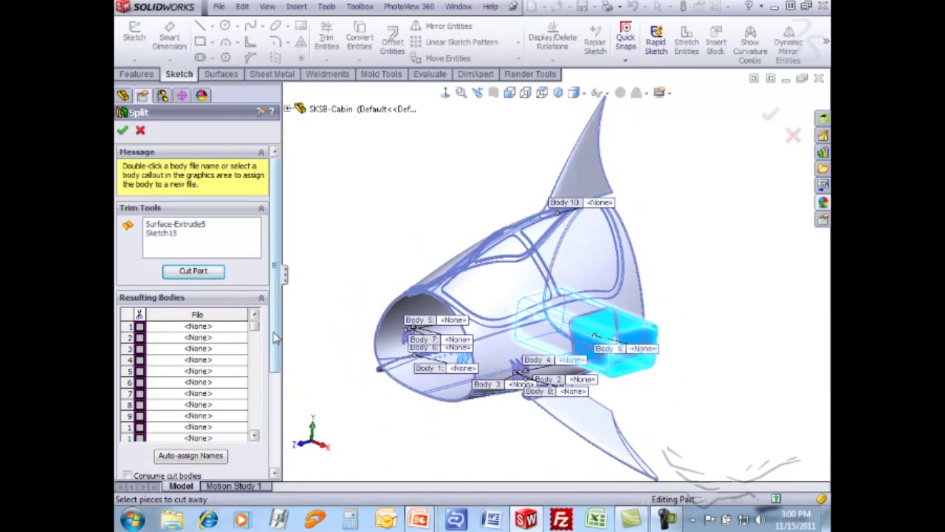
pyautogui.scroll(-3, 274, 401)
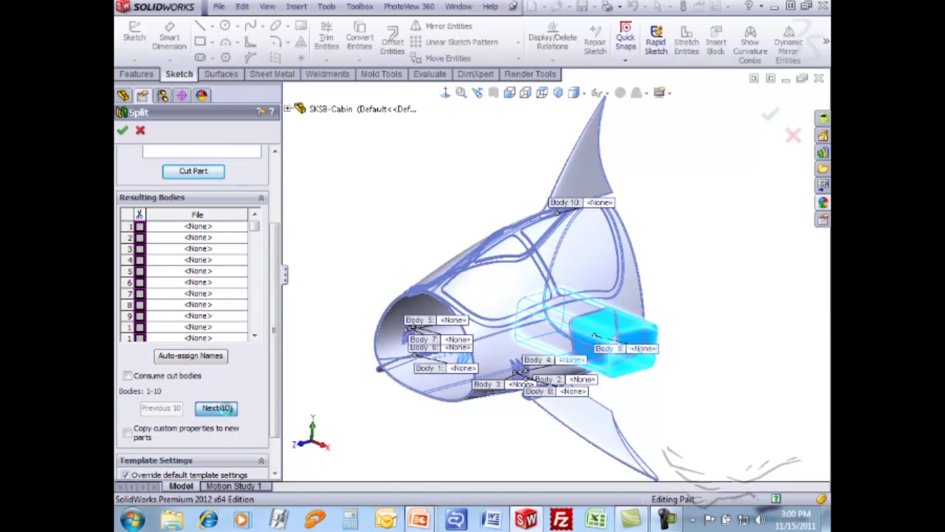
# - Show bodies 11–15, move the Body 11 callout clear, and open its save dialog
pyautogui.click(221, 408)
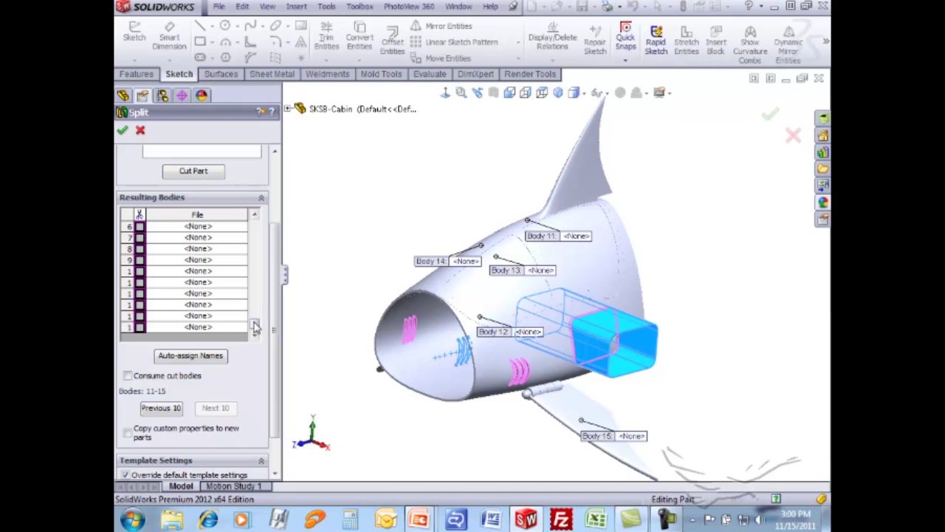
pyautogui.moveTo(254, 328); pyautogui.dragTo(254, 221)
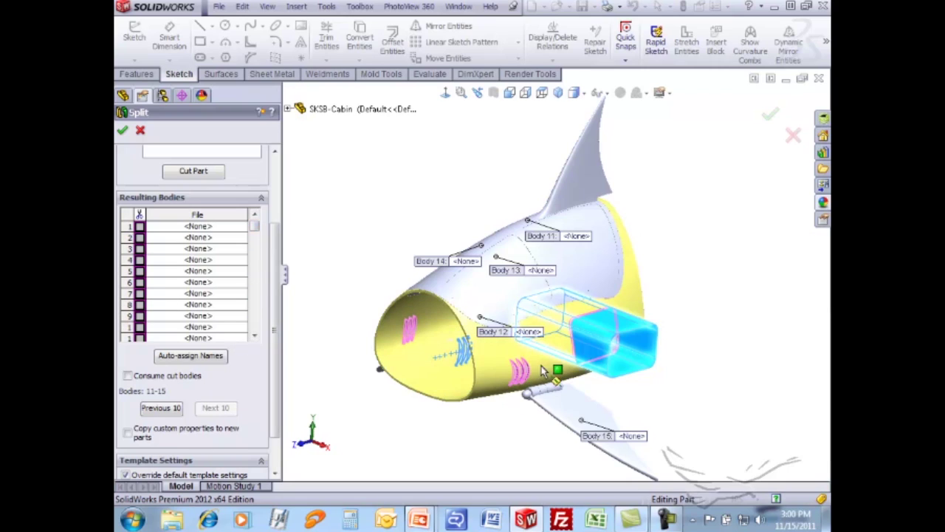
pyautogui.moveTo(613, 342); pyautogui.dragTo(654, 317, button='middle')
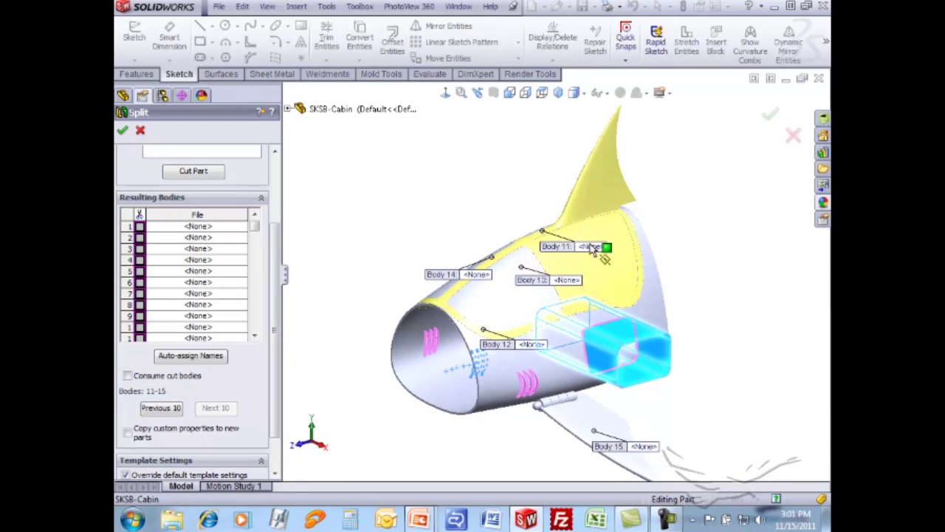
pyautogui.moveTo(591, 249); pyautogui.dragTo(480, 185)
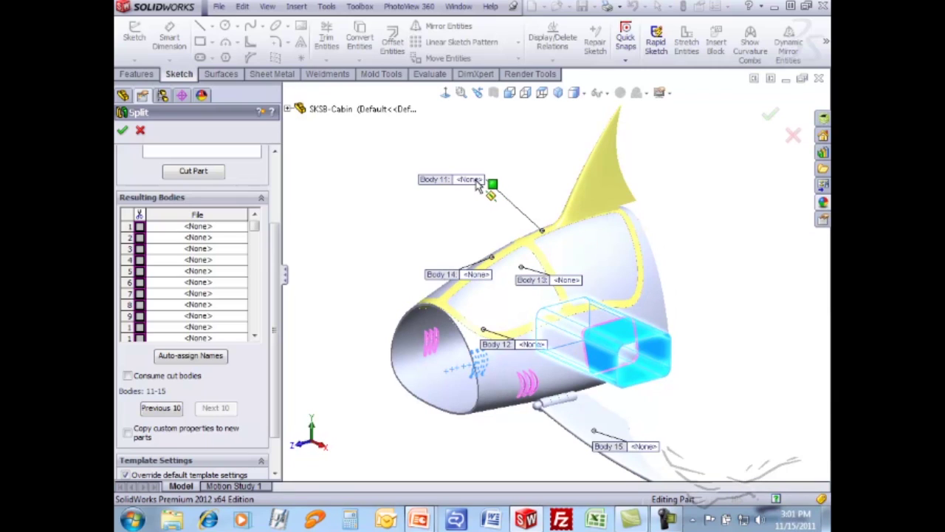
pyautogui.doubleClick(475, 183)
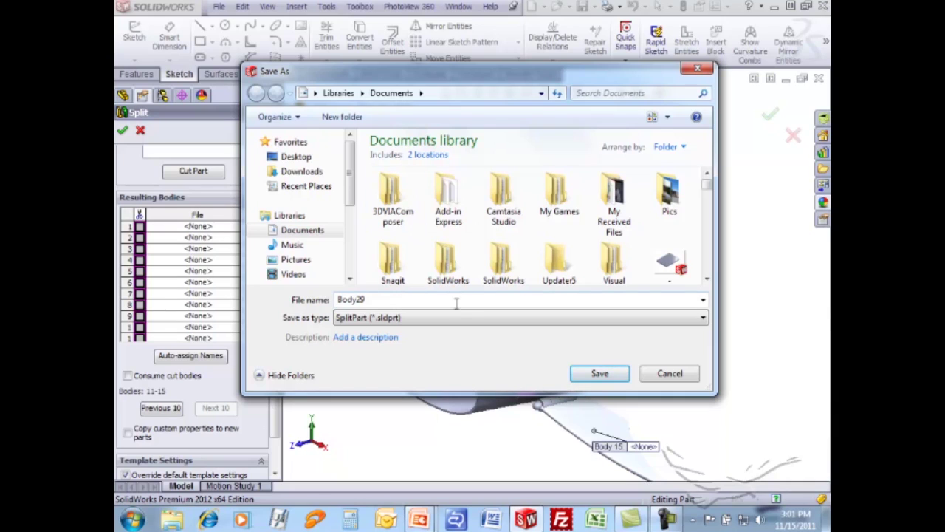
# - Save Body 11 under the file name canopy.sldprt
pyautogui.moveTo(382, 309); pyautogui.dragTo(296, 300)
pyautogui.write('canopy')
pyautogui.press('Return')
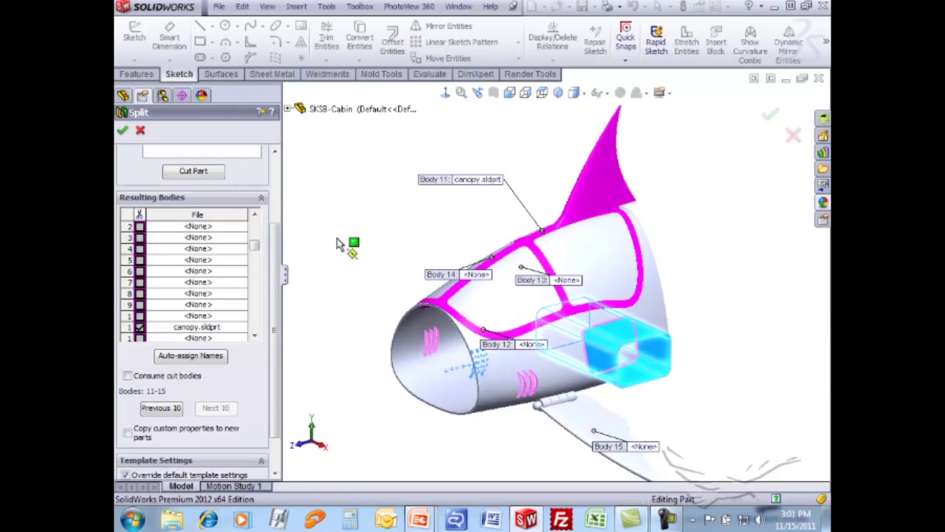
# - Auto-assign file names Body30–Body33 to the remaining split bodies
pyautogui.click(191, 356)
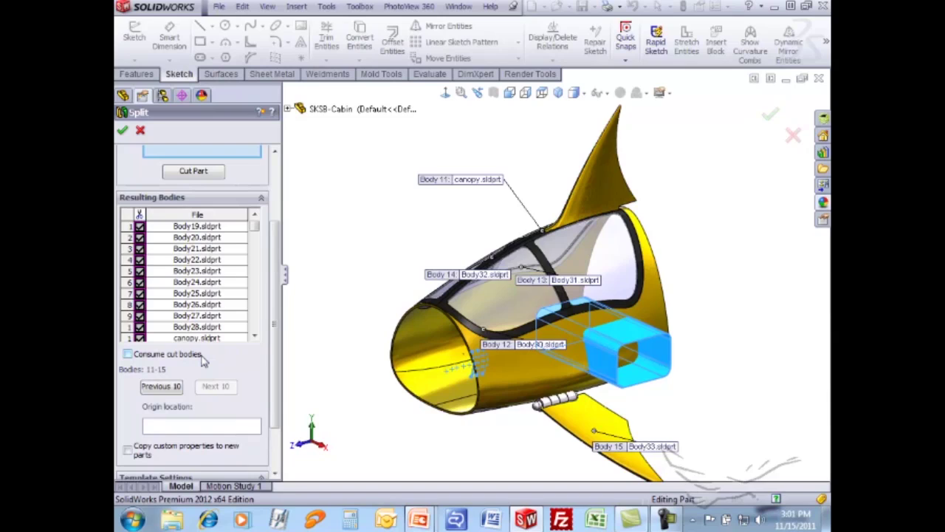
pyautogui.moveTo(443, 328); pyautogui.dragTo(362, 316, button='middle')
pyautogui.scroll(3, 281, 212)
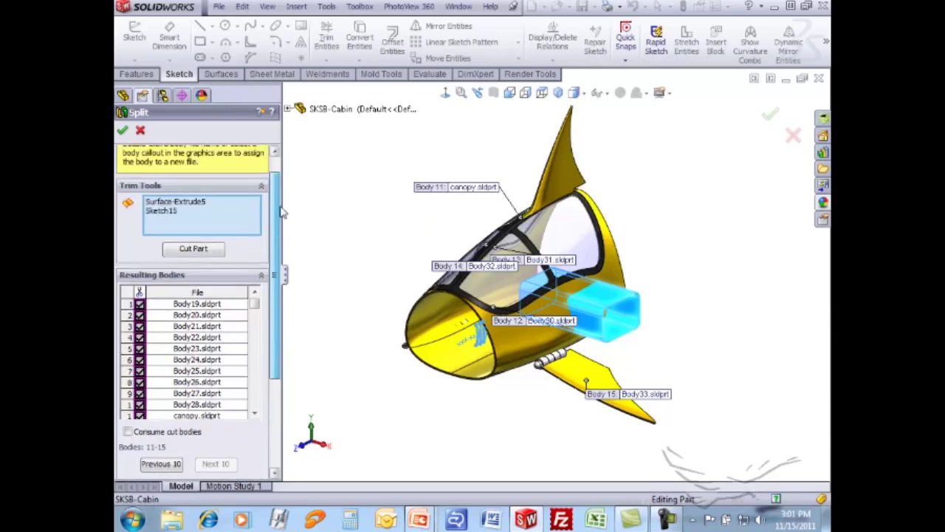
pyautogui.scroll(1, 281, 212)
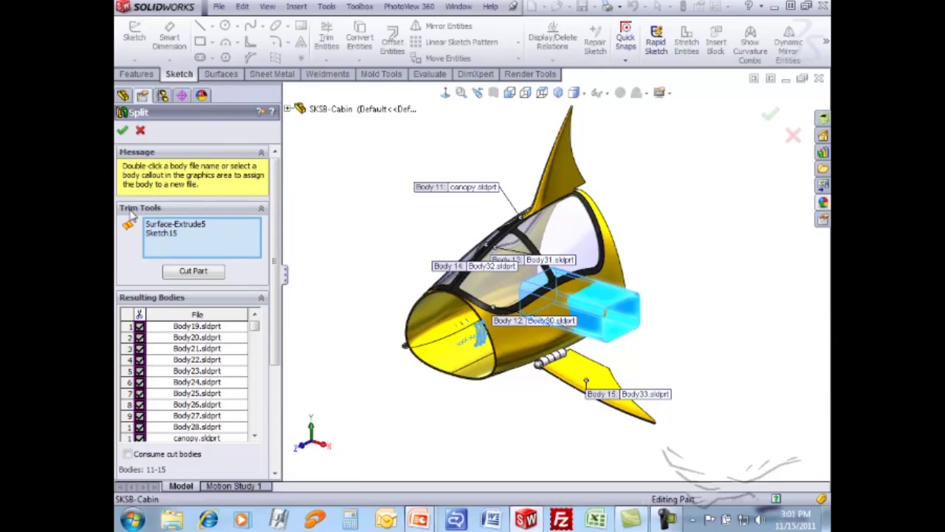
# - Confirm the Split so each cabin body is written out as its own part file
pyautogui.click(122, 131)
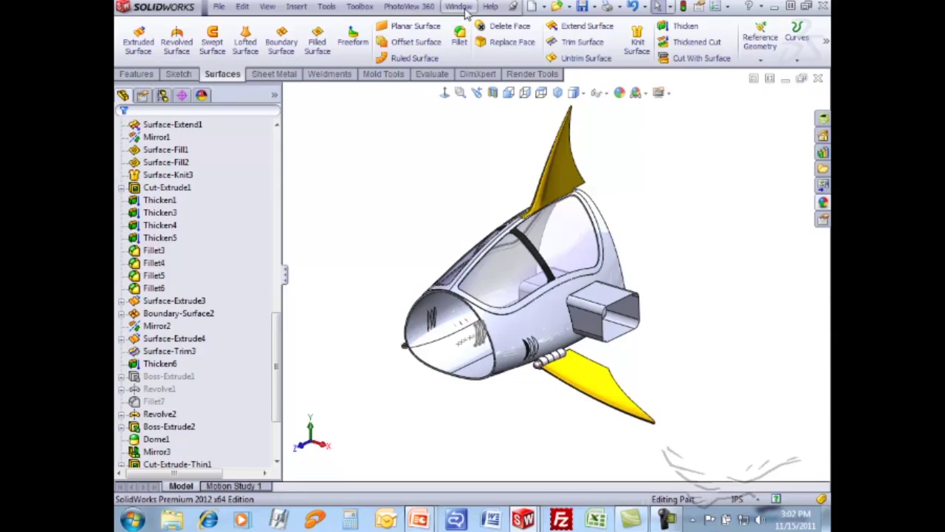
# - Switch to the Body19 fin part window and inspect its hinged blade
pyautogui.click(458, 7)
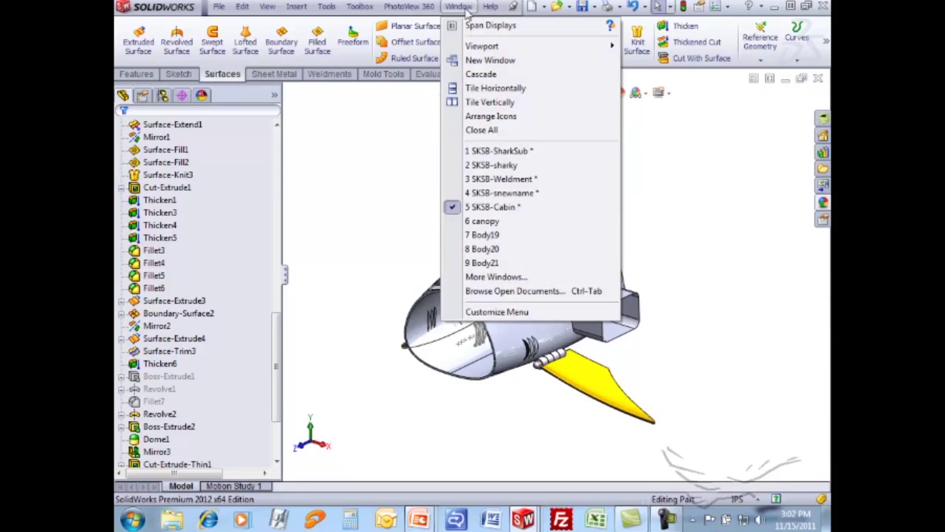
pyautogui.click(496, 236)
pyautogui.moveTo(512, 264); pyautogui.dragTo(547, 310, button='middle')
pyautogui.rightClick(222, 239)
pyautogui.rightClick(199, 240)
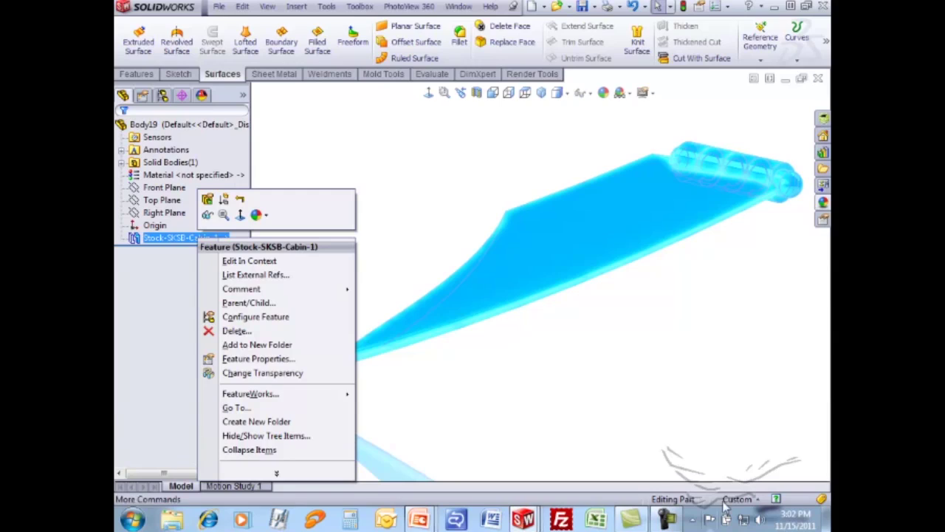
# - Orbit the blade from other angles, then close Body19 without saving
pyautogui.moveTo(600, 385); pyautogui.dragTo(464, 254, button='middle')
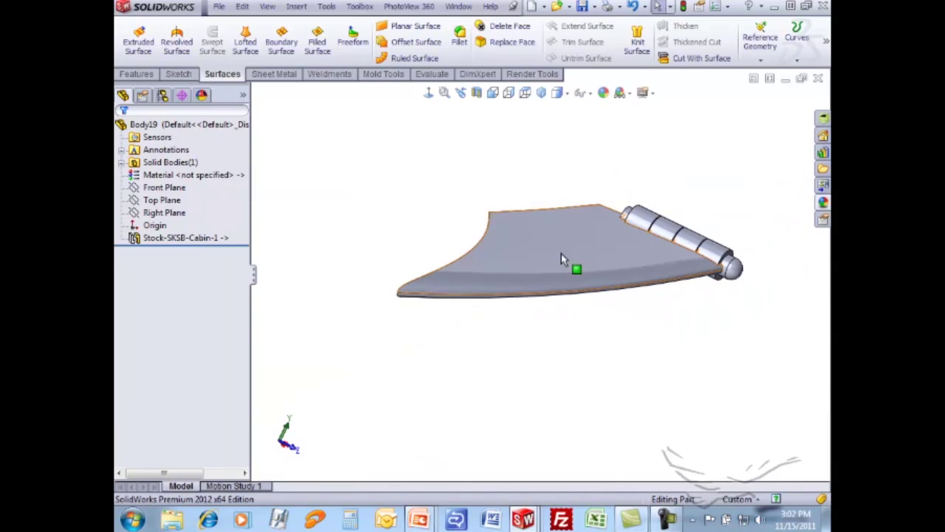
pyautogui.moveTo(486, 315); pyautogui.dragTo(476, 289, button='middle')
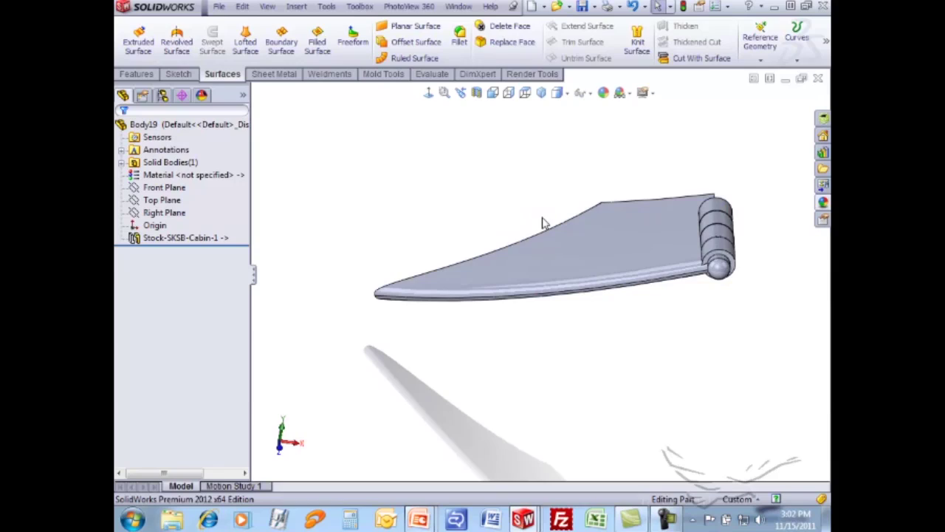
pyautogui.click(818, 79)
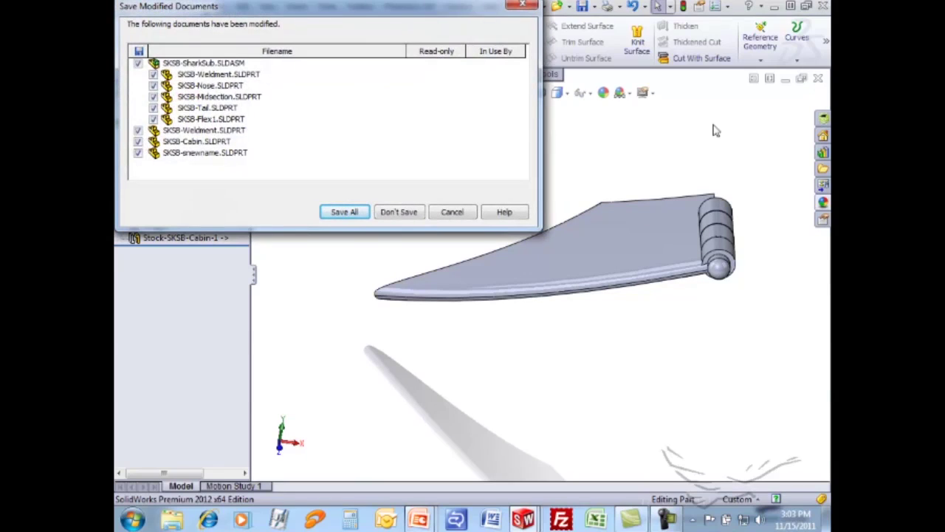
pyautogui.click(399, 212)
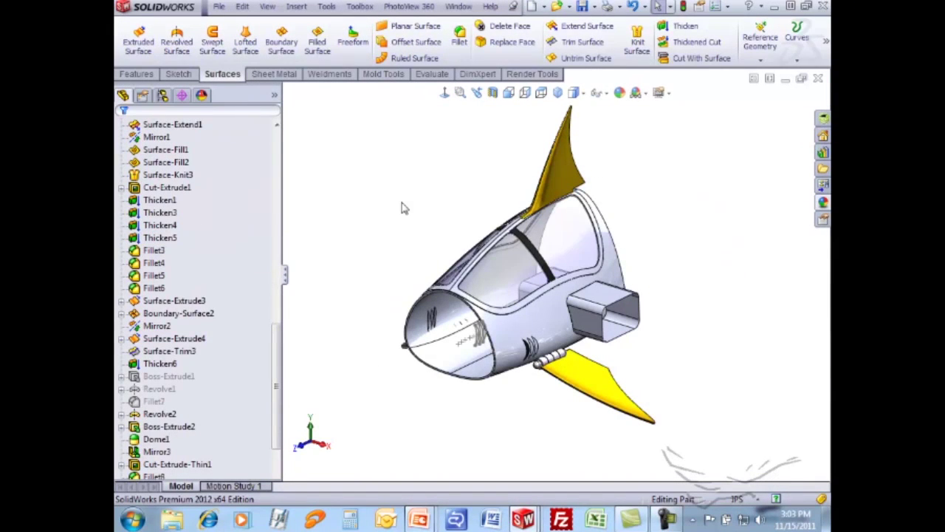
# - Hide the side box body and the nose sketch Sketch15
pyautogui.rightClick(618, 296)
pyautogui.click(654, 229)
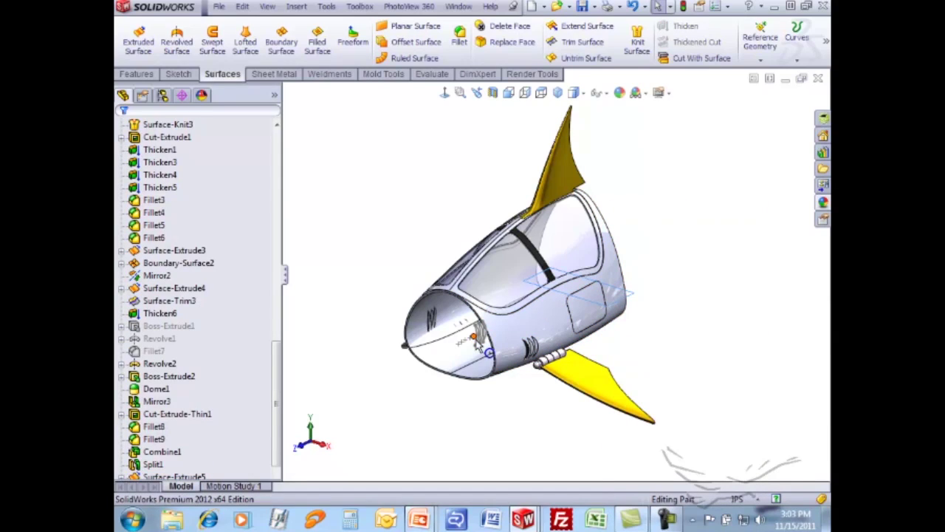
pyautogui.rightClick(480, 338)
pyautogui.press('Escape')
pyautogui.rightClick(480, 338)
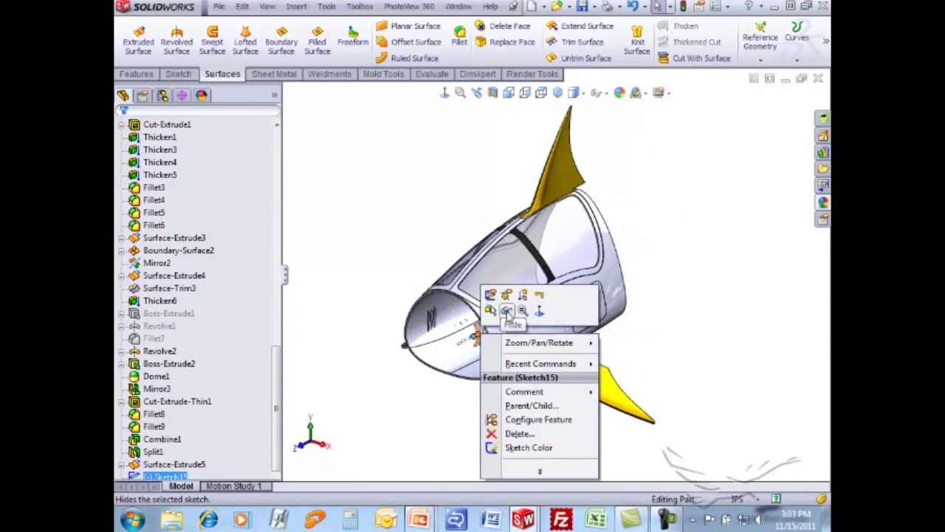
pyautogui.click(503, 316)
# - Select Split2, zoom to its bodies, and orbit to view the nose from front-left
pyautogui.scroll(-1, 279, 362)
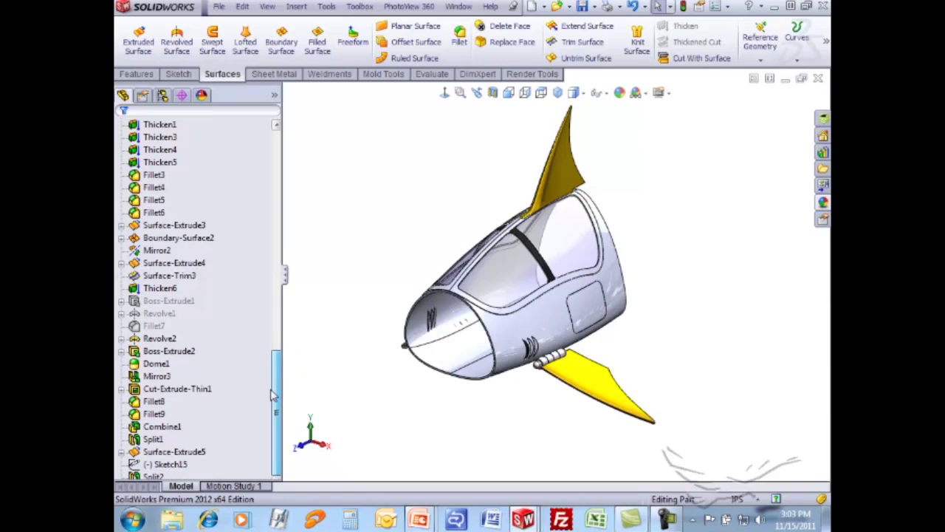
pyautogui.click(153, 476)
pyautogui.click(205, 449)
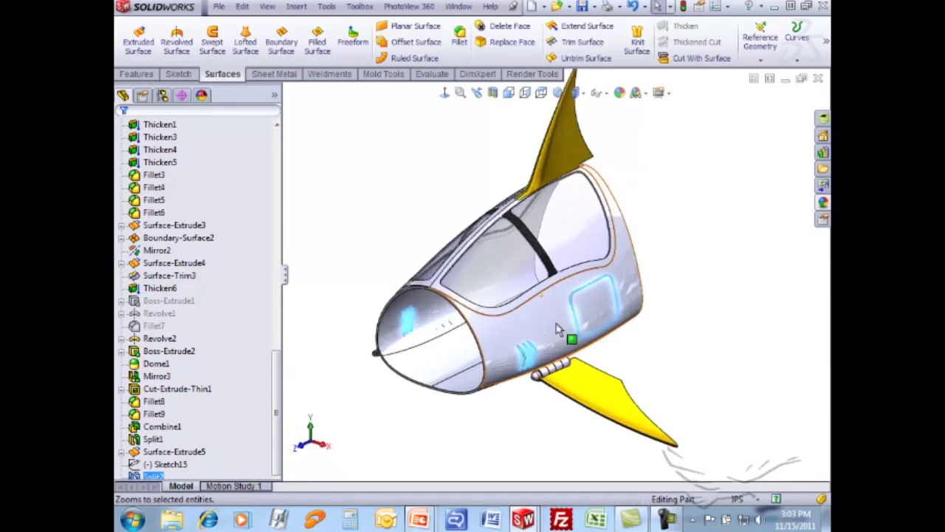
pyautogui.moveTo(526, 367); pyautogui.dragTo(374, 374, button='middle')
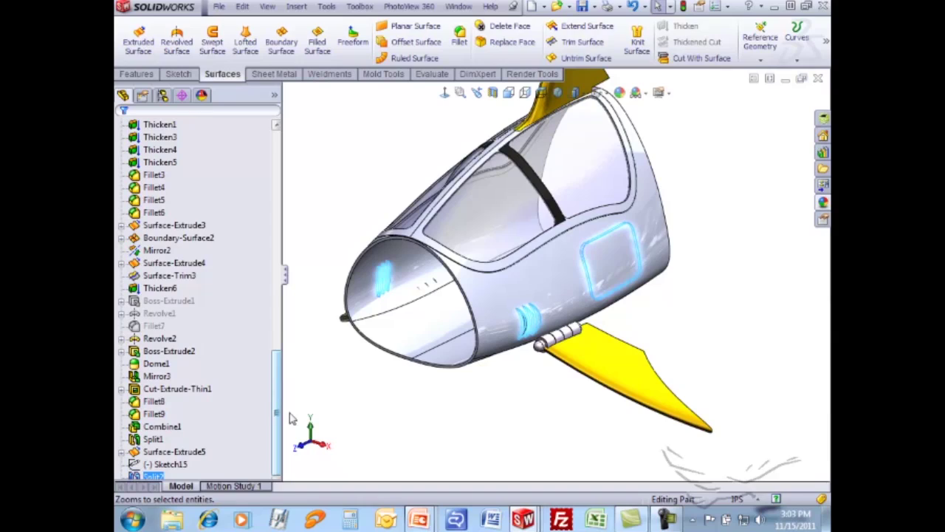
pyautogui.moveTo(393, 384); pyautogui.dragTo(347, 383, button='middle')
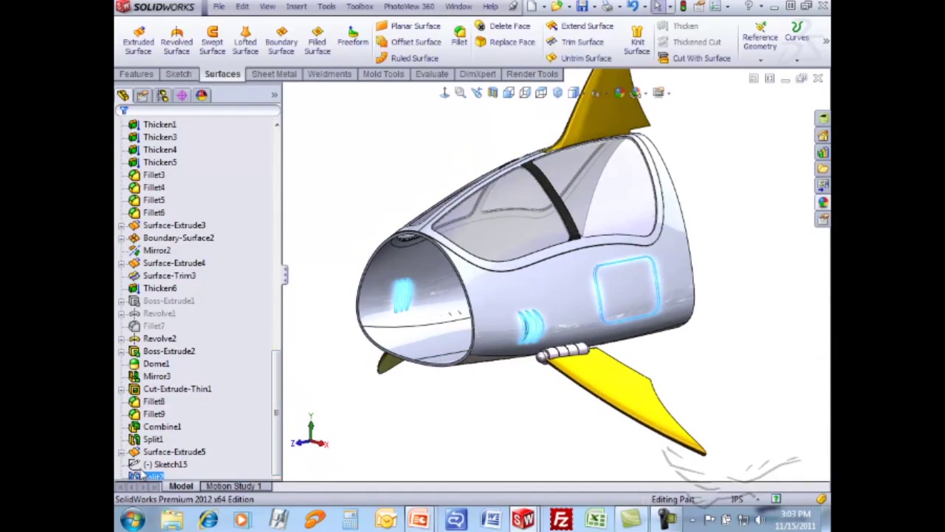
pyautogui.rightClick(148, 476)
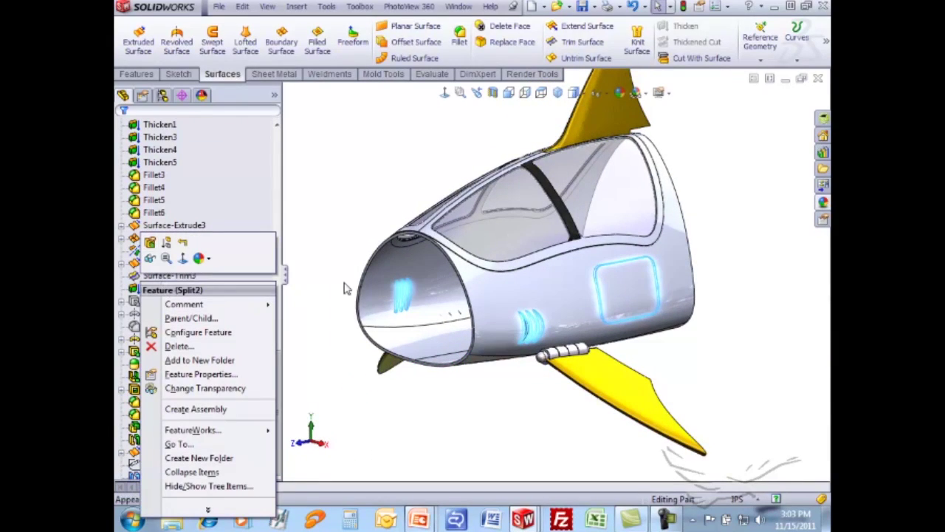
pyautogui.click(353, 392)
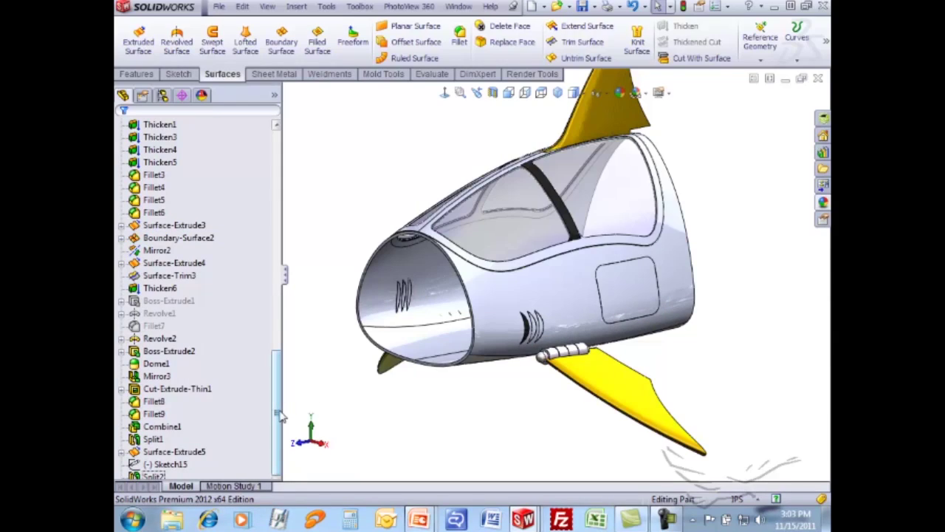
# - Create an assembly named nothername from the Split2 bodies with the Assembly_IN template
pyautogui.rightClick(148, 477)
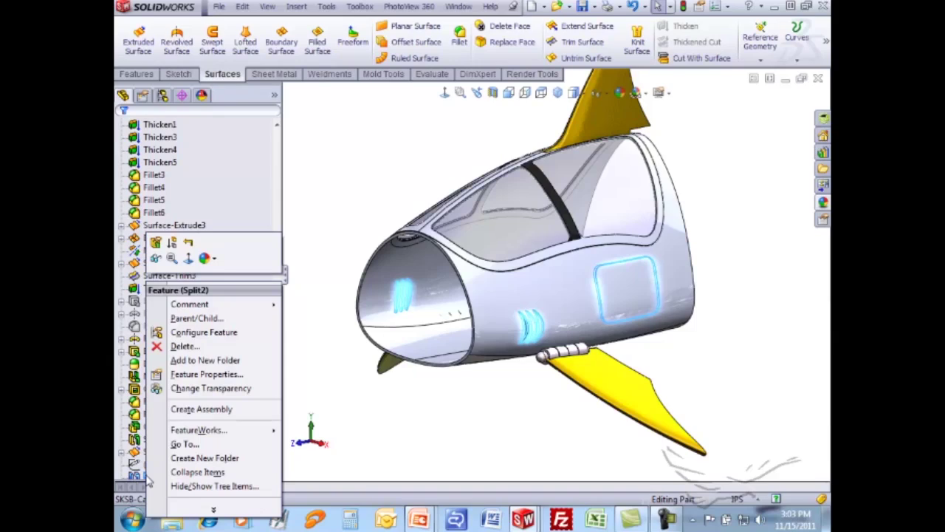
pyautogui.click(202, 409)
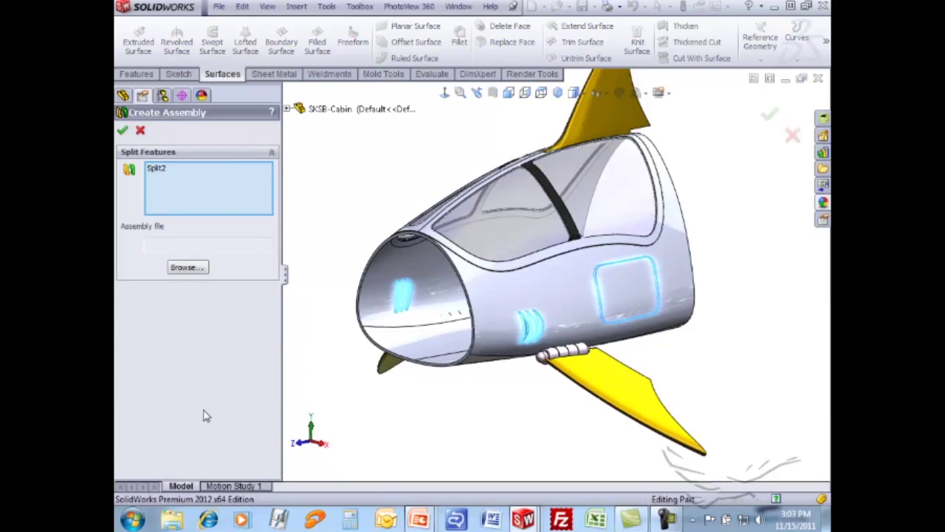
pyautogui.click(196, 267)
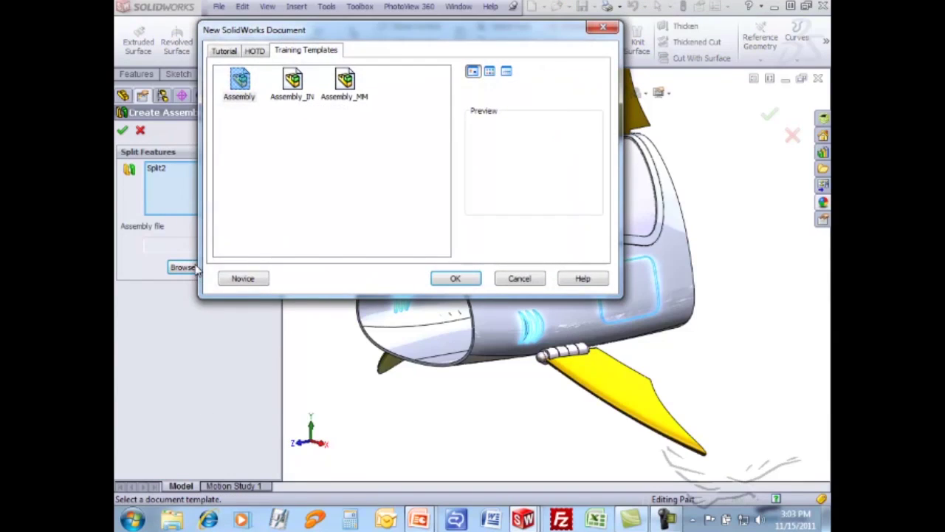
pyautogui.doubleClick(292, 83)
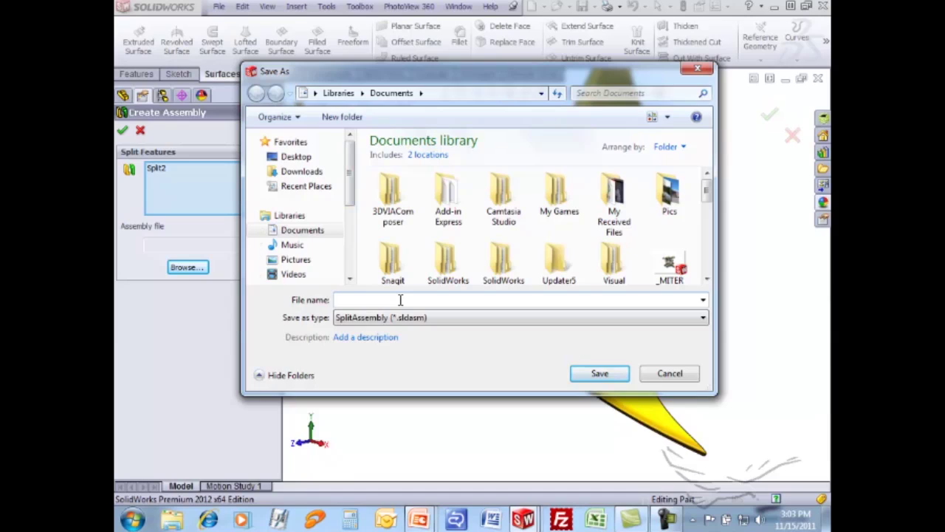
pyautogui.write('nothername')
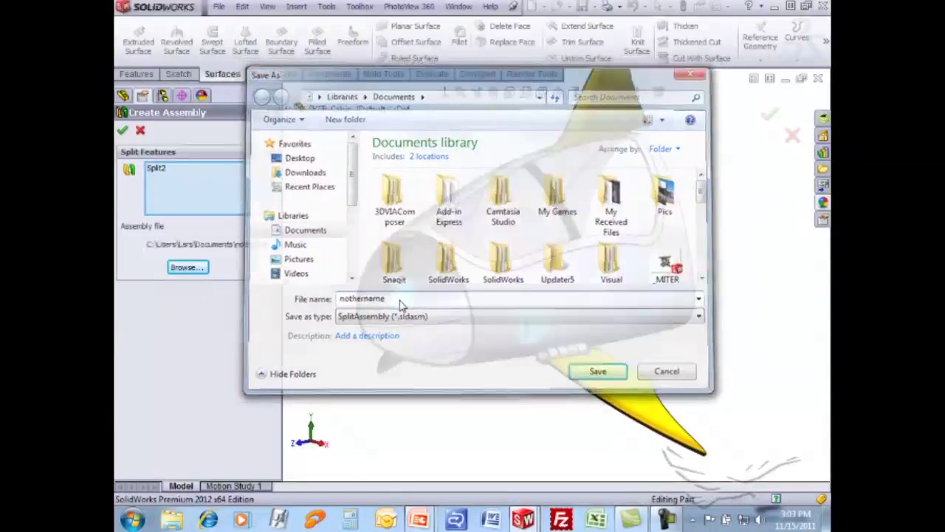
pyautogui.press('Return')
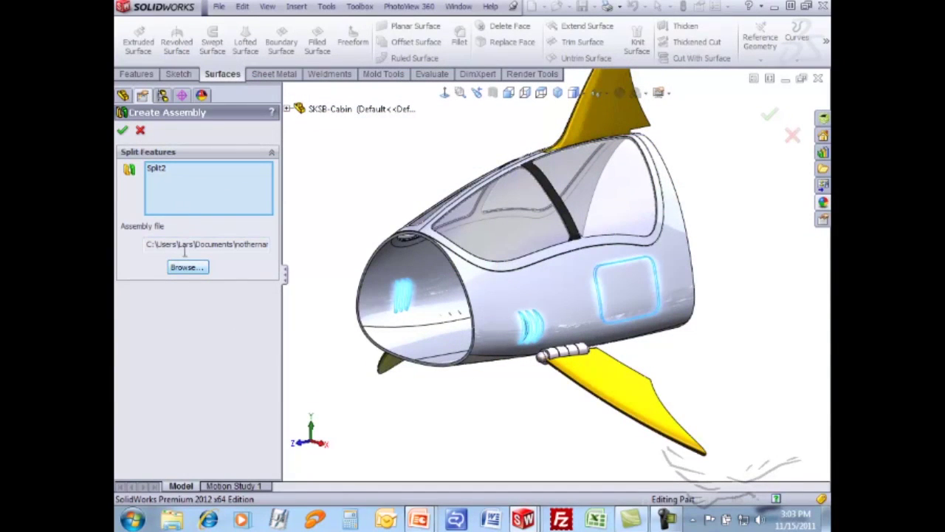
pyautogui.click(122, 130)
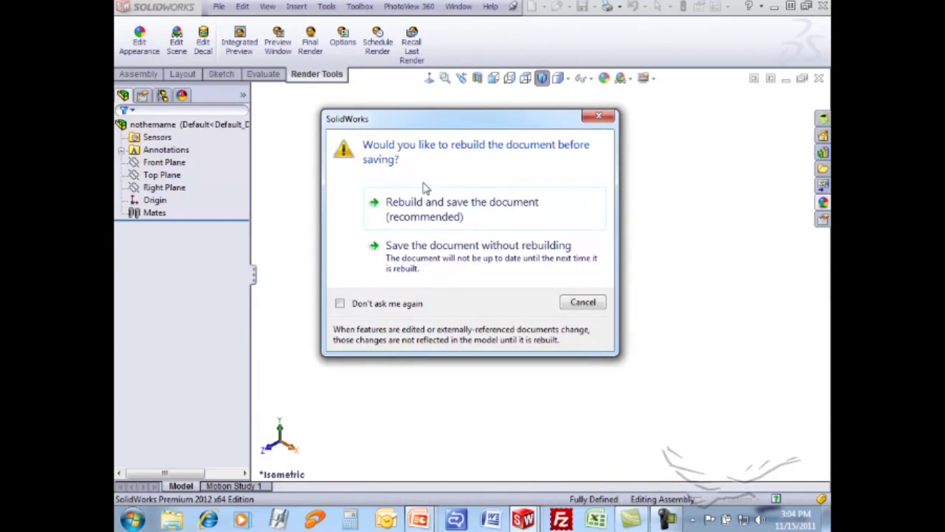
# - Rebuild and save nothername, then show components Body19 through Body33
pyautogui.click(430, 213)
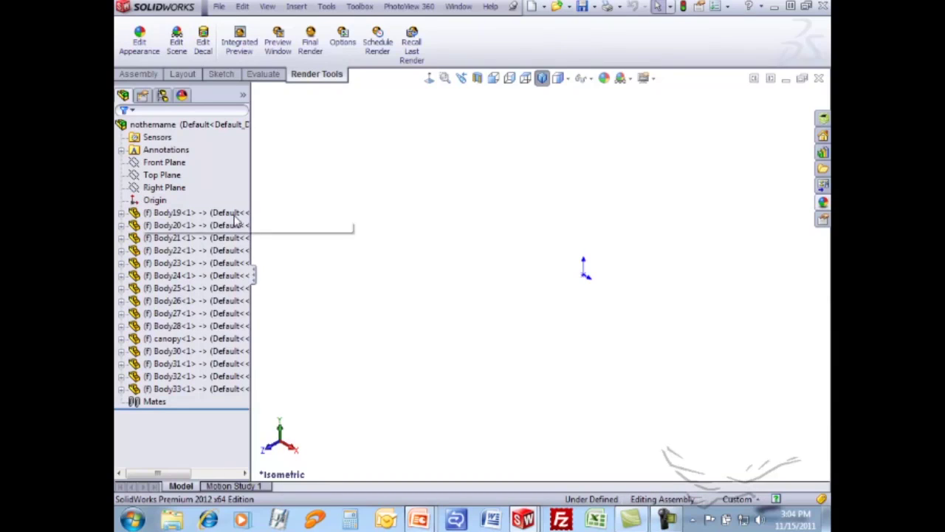
pyautogui.click(183, 213)
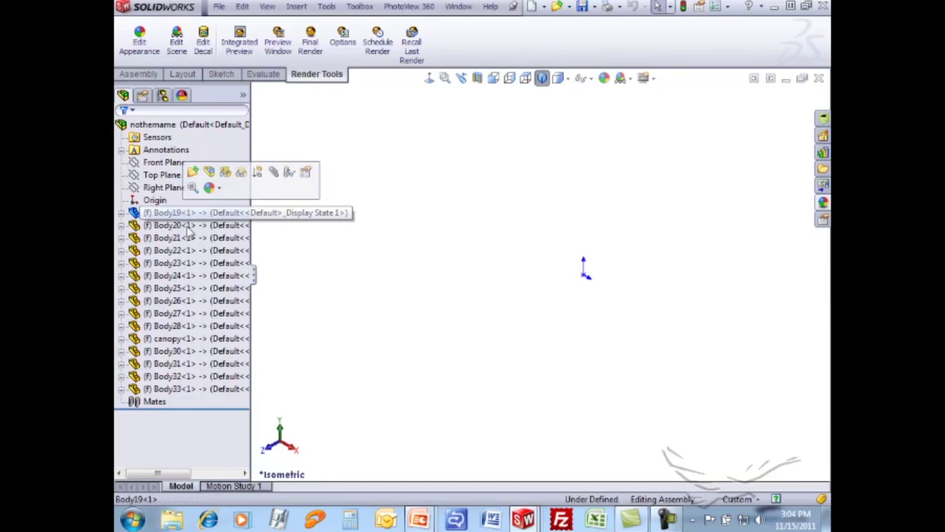
pyautogui.keyDown('shift'); pyautogui.click(196, 387); pyautogui.keyUp('shift')
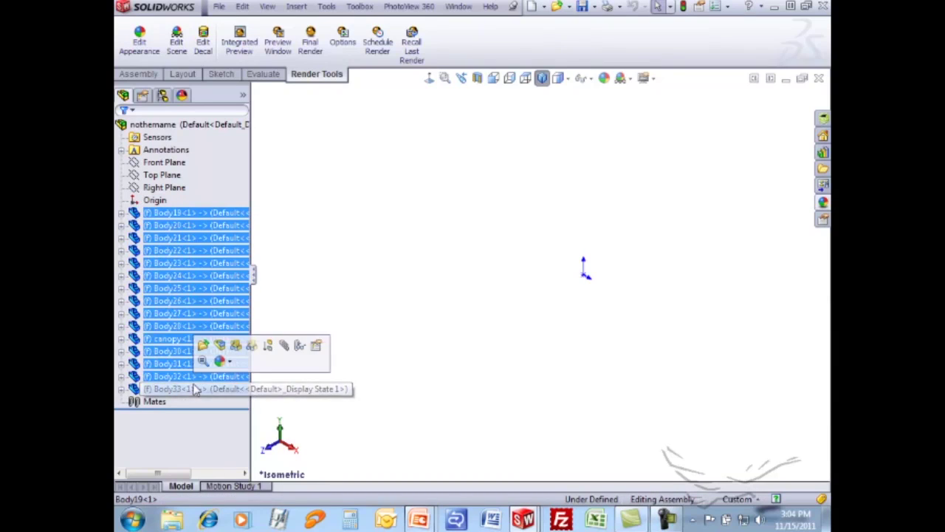
pyautogui.rightClick(231, 219)
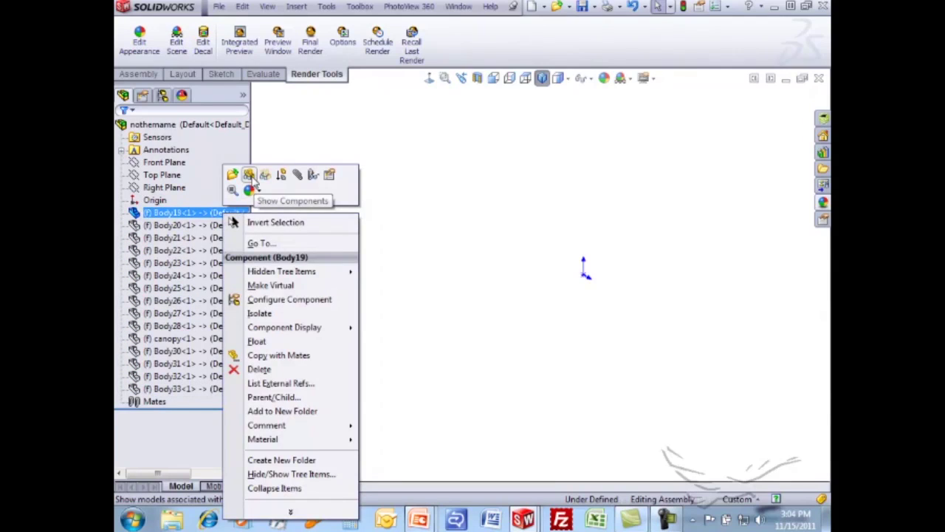
pyautogui.click(248, 177)
pyautogui.click(226, 226)
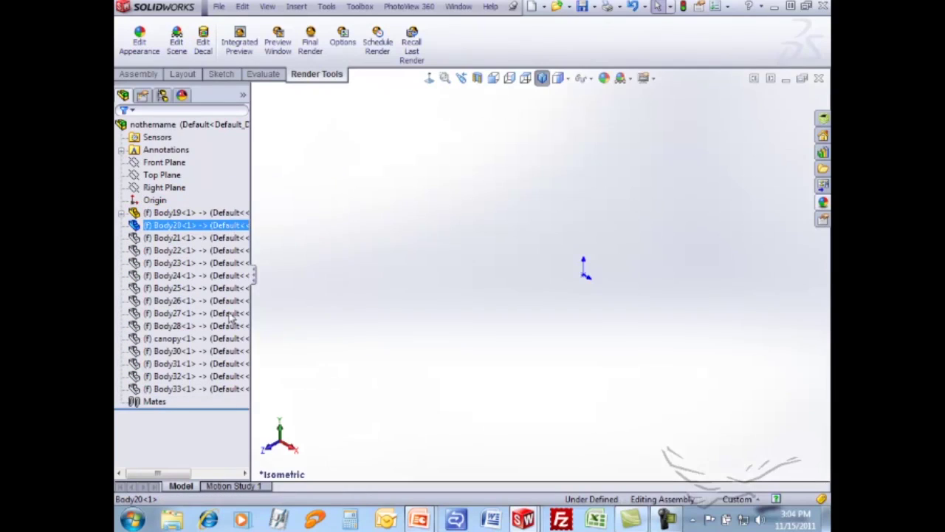
pyautogui.keyDown('shift'); pyautogui.click(225, 388); pyautogui.keyUp('shift')
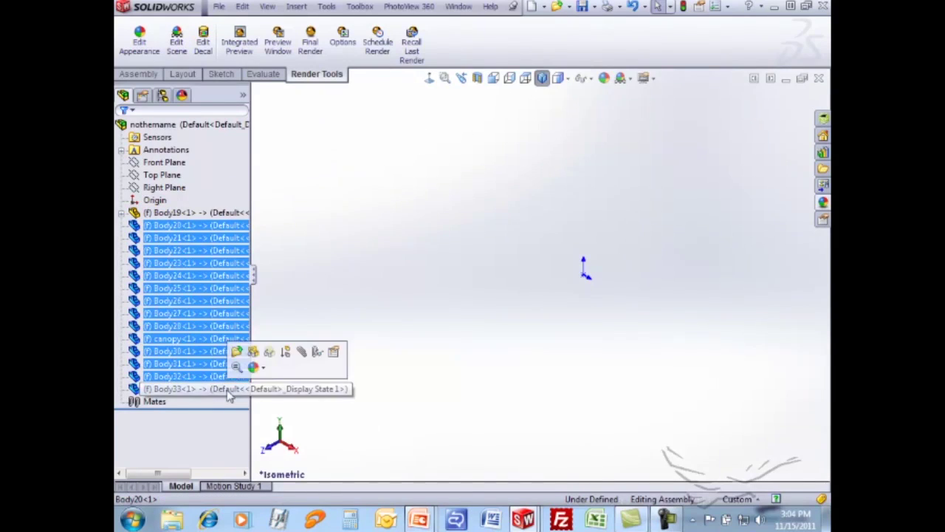
pyautogui.click(417, 260)
# - Switch to isometric and select canopy, Body28, Body24 and Body25 to locate the glass panes
pyautogui.click(542, 78)
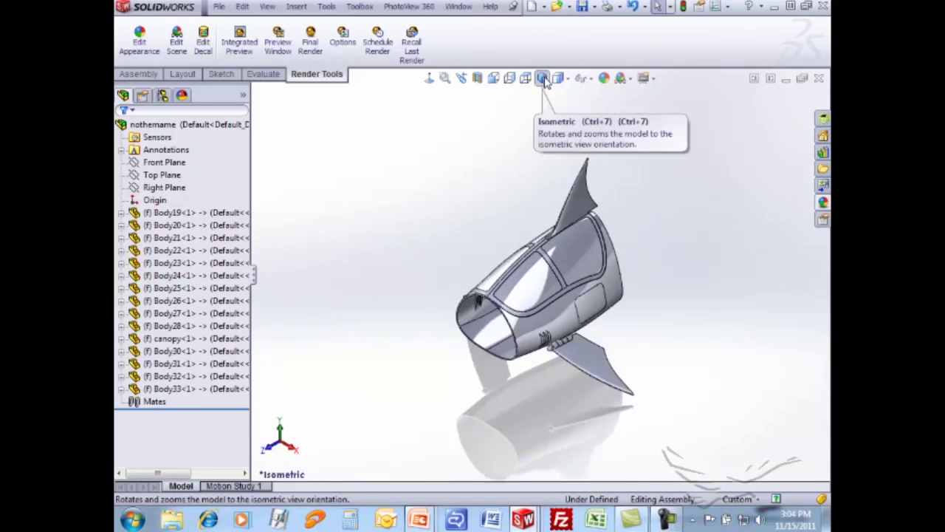
pyautogui.moveTo(624, 318); pyautogui.dragTo(748, 310, button='middle')
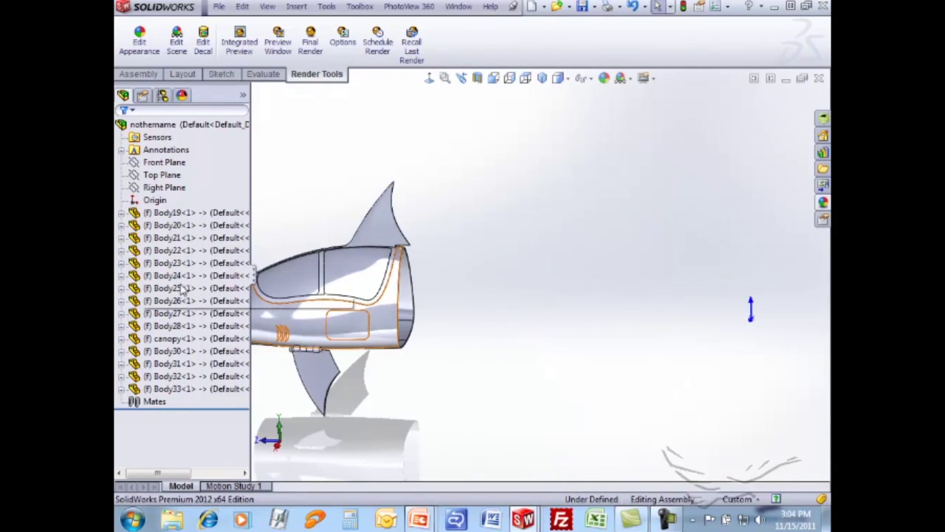
pyautogui.click(174, 339)
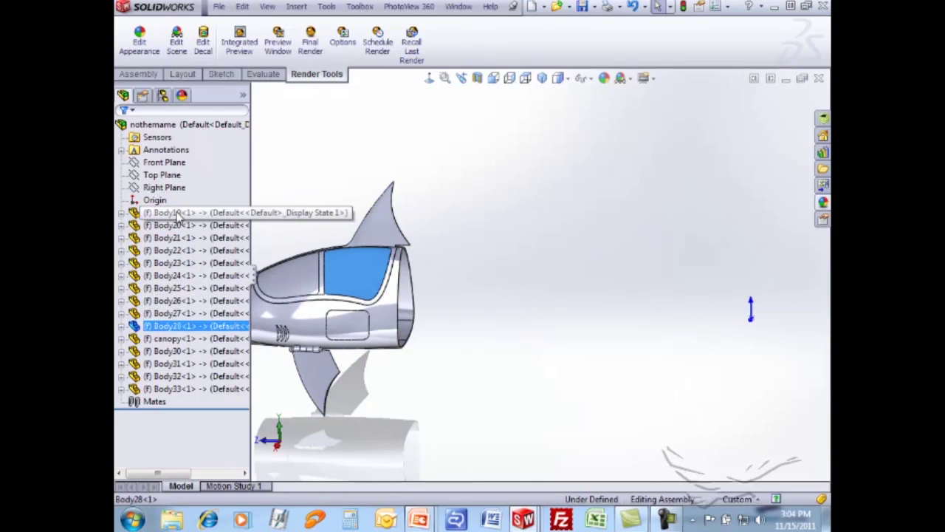
pyautogui.click(173, 237)
pyautogui.click(189, 276)
pyautogui.moveTo(318, 325); pyautogui.dragTo(441, 272, button='middle')
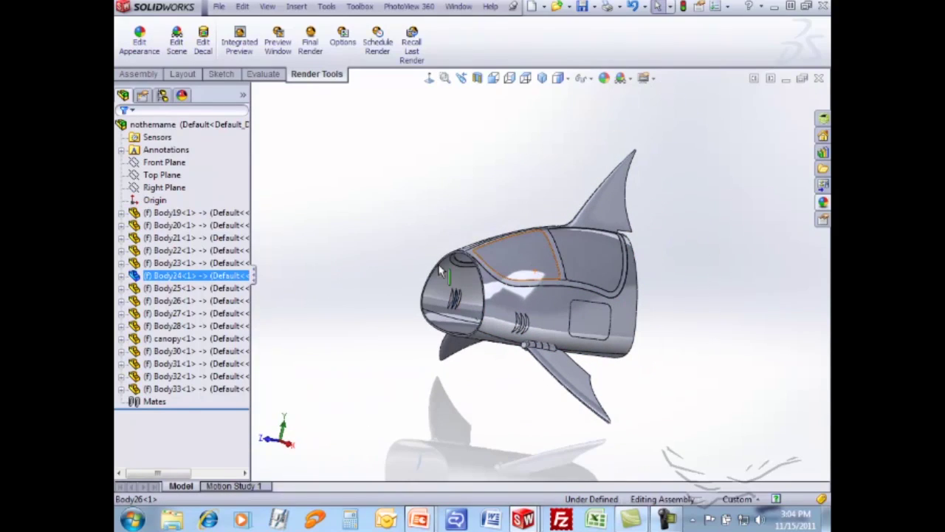
pyautogui.click(229, 288)
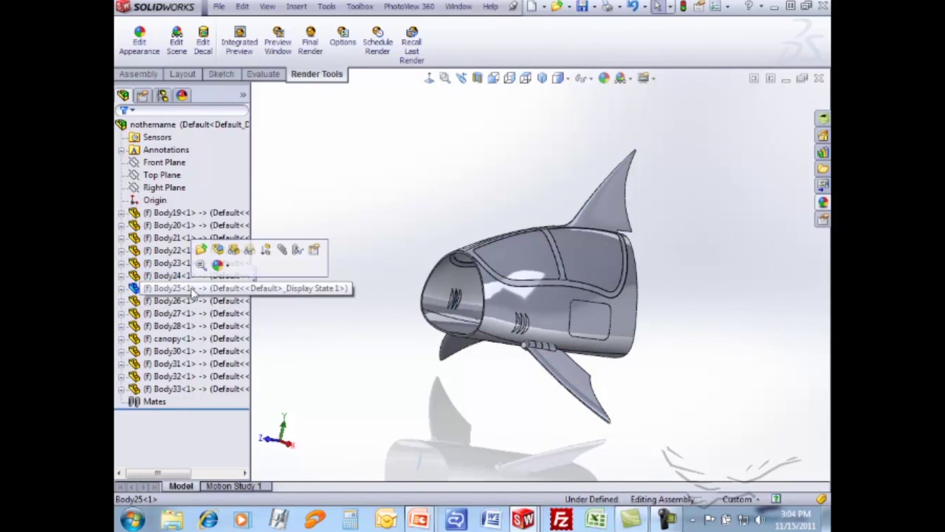
pyautogui.click(191, 338)
# - Select the canopy glass panes and make Body28 a floating component
pyautogui.keyDown('ctrl'); pyautogui.click(589, 260); pyautogui.keyUp('ctrl')
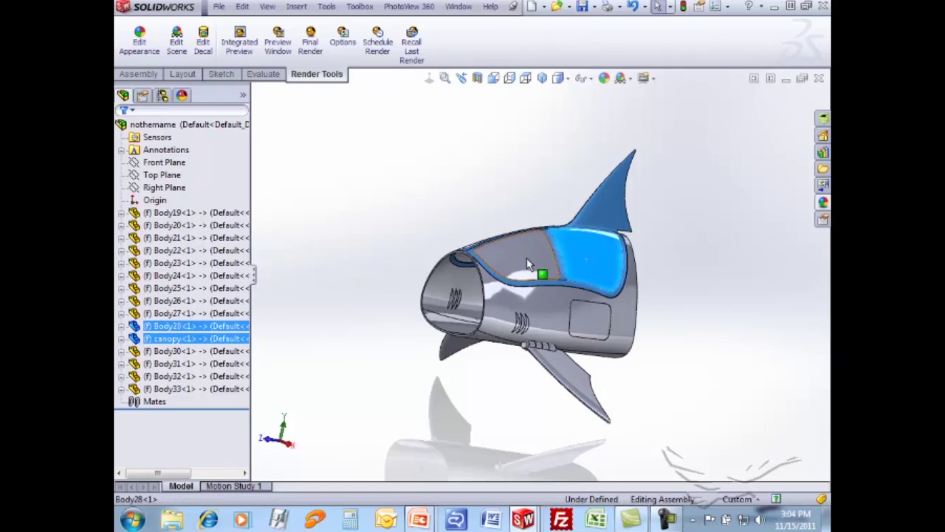
pyautogui.keyDown('ctrl'); pyautogui.click(527, 252); pyautogui.keyUp('ctrl')
pyautogui.moveTo(527, 251); pyautogui.dragTo(578, 334, button='middle')
pyautogui.keyDown('ctrl'); pyautogui.click(543, 288); pyautogui.keyUp('ctrl')
pyautogui.keyDown('ctrl'); pyautogui.click(546, 277); pyautogui.keyUp('ctrl')
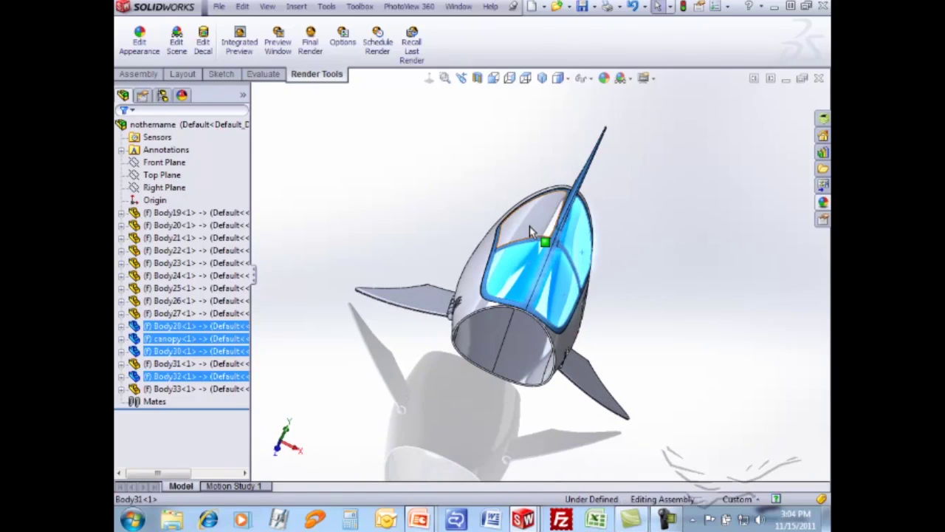
pyautogui.keyDown('ctrl'); pyautogui.click(531, 221); pyautogui.keyUp('ctrl')
pyautogui.keyDown('ctrl'); pyautogui.click(198, 326); pyautogui.keyUp('ctrl')
pyautogui.rightClick(198, 330)
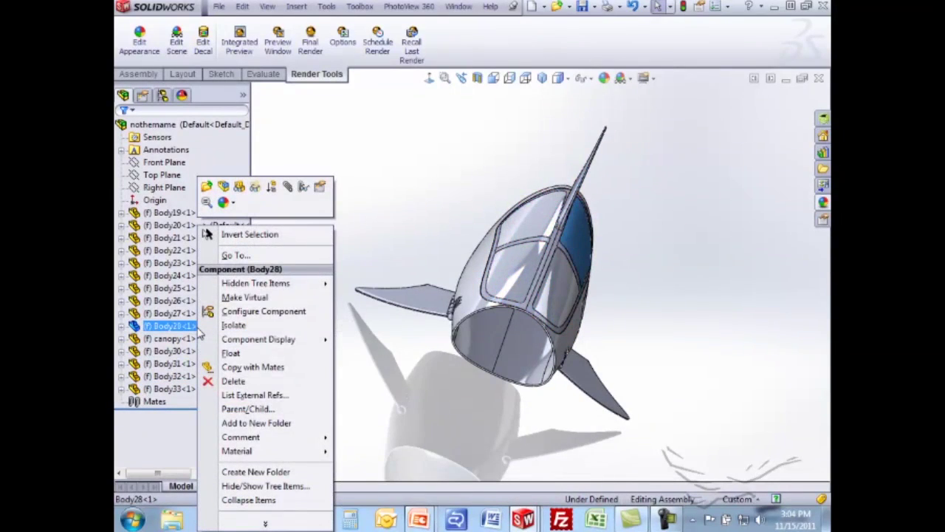
pyautogui.click(228, 355)
# - Test-lift the floating Body28 pane above the pod, then undo the move
pyautogui.moveTo(404, 412); pyautogui.dragTo(624, 203, button='middle')
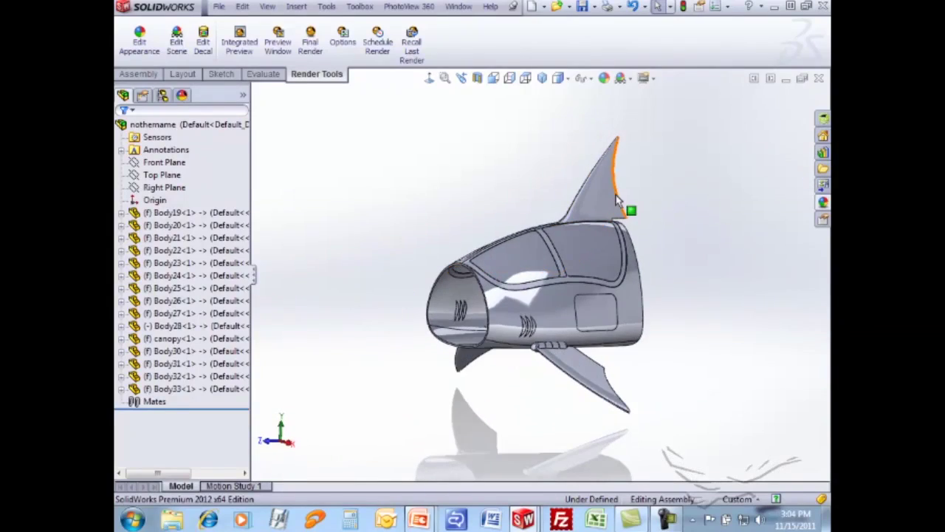
pyautogui.moveTo(618, 211); pyautogui.dragTo(559, 137)
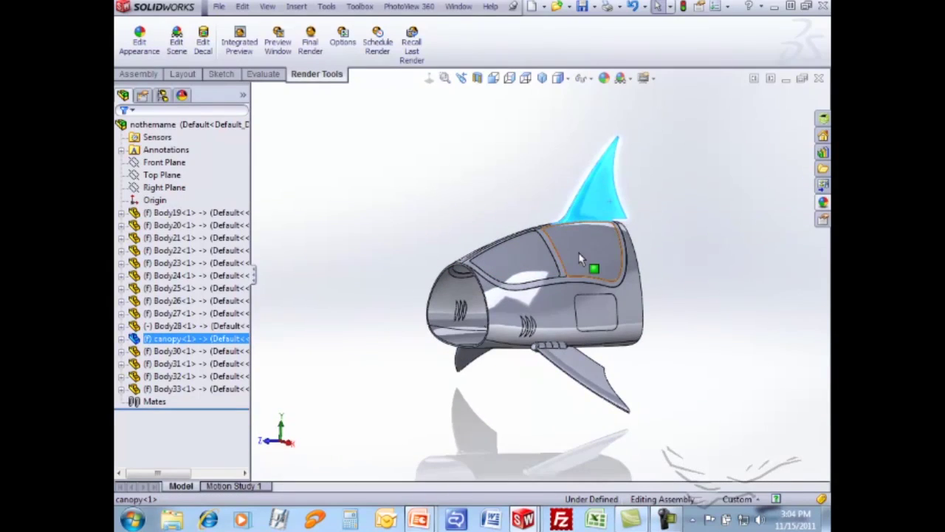
pyautogui.moveTo(579, 251); pyautogui.dragTo(529, 186)
pyautogui.hotkey('ctrl', 'z')
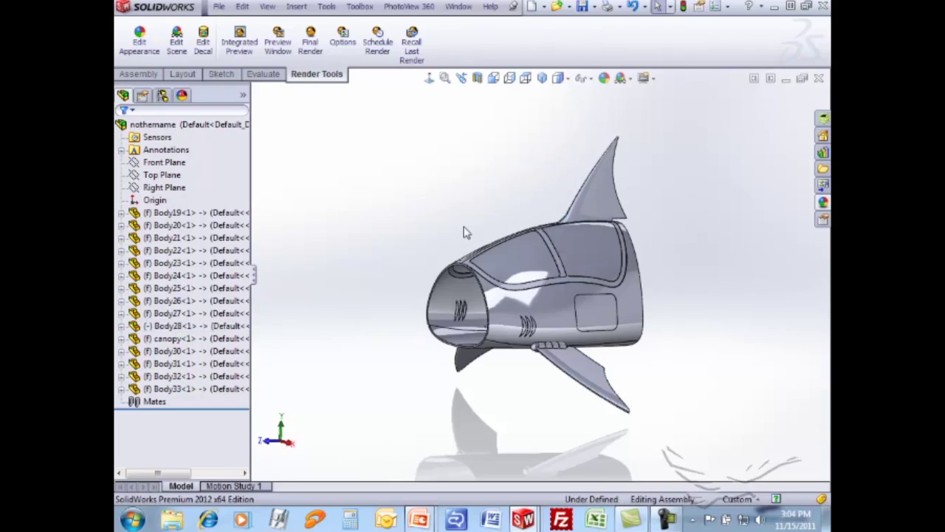
pyautogui.moveTo(399, 206); pyautogui.dragTo(386, 239, button='middle')
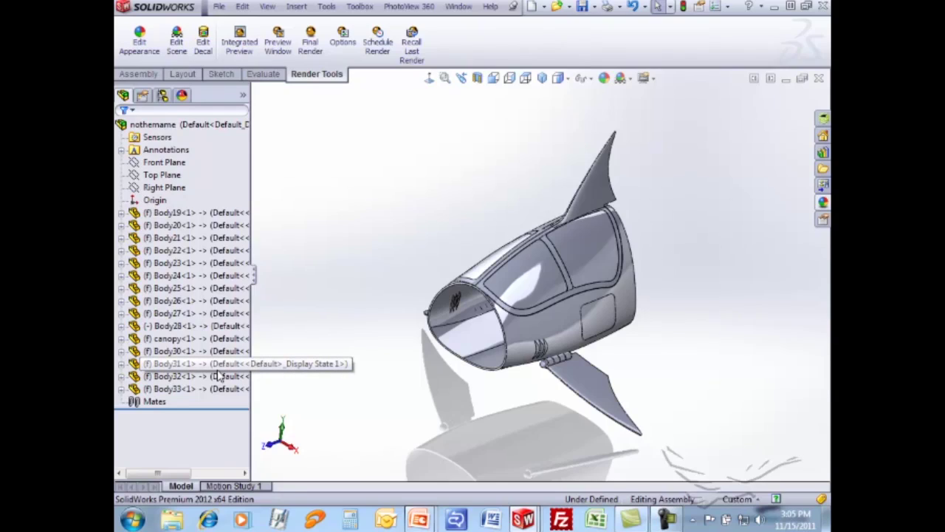
# - Float the canopy and Body30, Body31 and Body32 components
pyautogui.click(167, 338)
pyautogui.keyDown('shift'); pyautogui.click(170, 363); pyautogui.keyUp('shift')
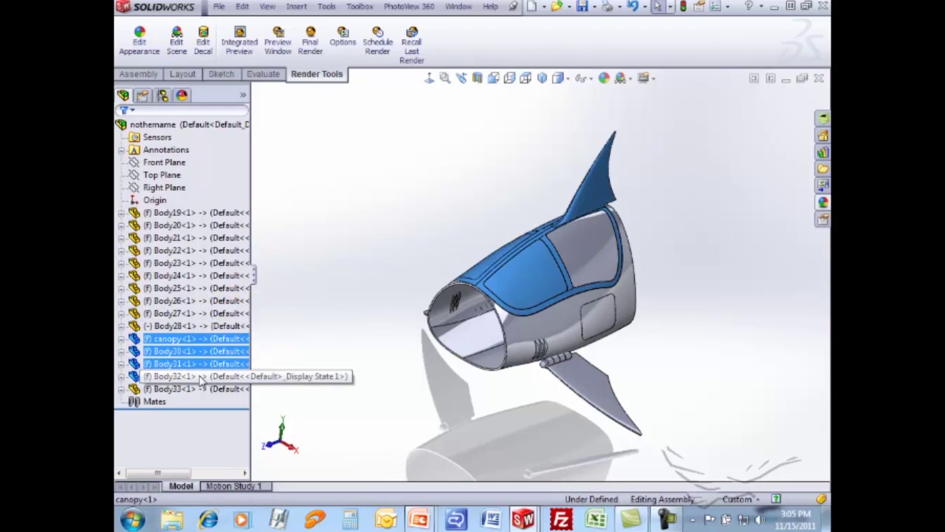
pyautogui.keyDown('shift'); pyautogui.click(170, 376); pyautogui.keyUp('shift')
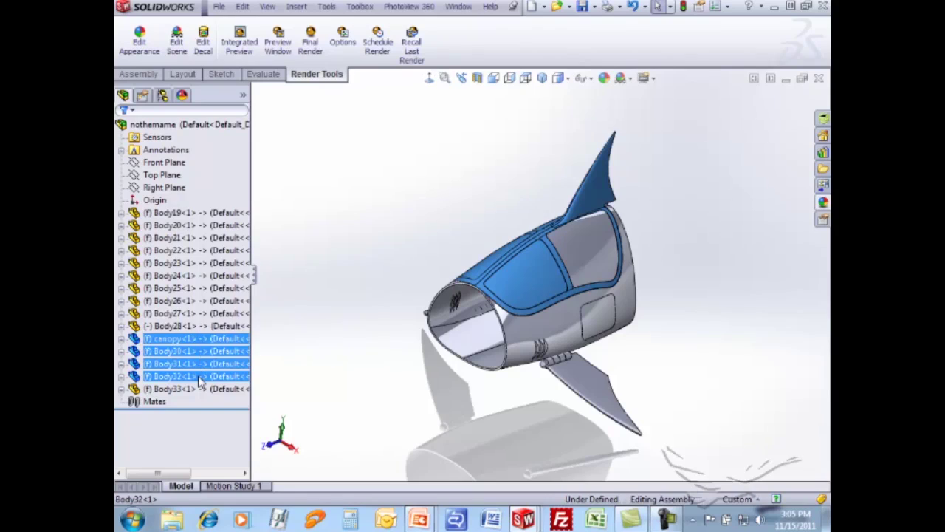
pyautogui.rightClick(201, 376)
pyautogui.click(230, 393)
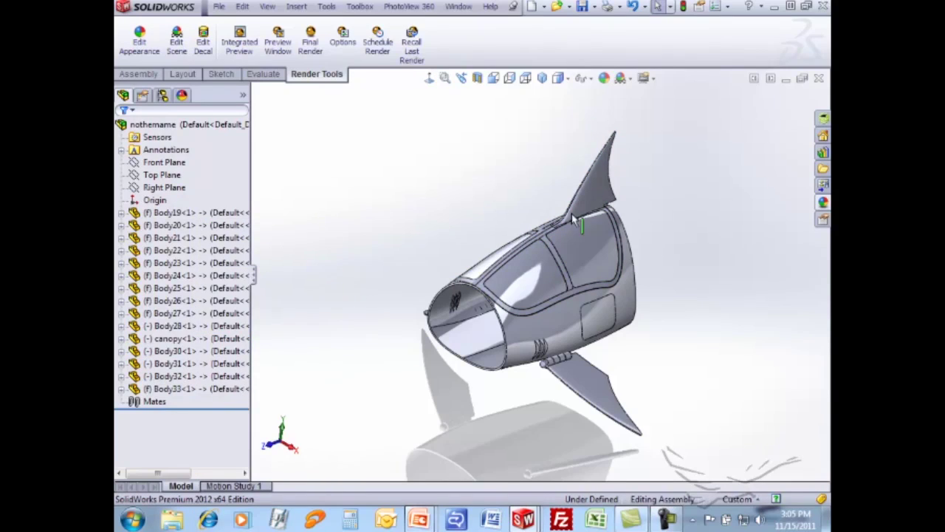
# - Test-drag the floating canopy off the cabin, put it back, and start a new mate
pyautogui.moveTo(587, 212); pyautogui.dragTo(550, 152)
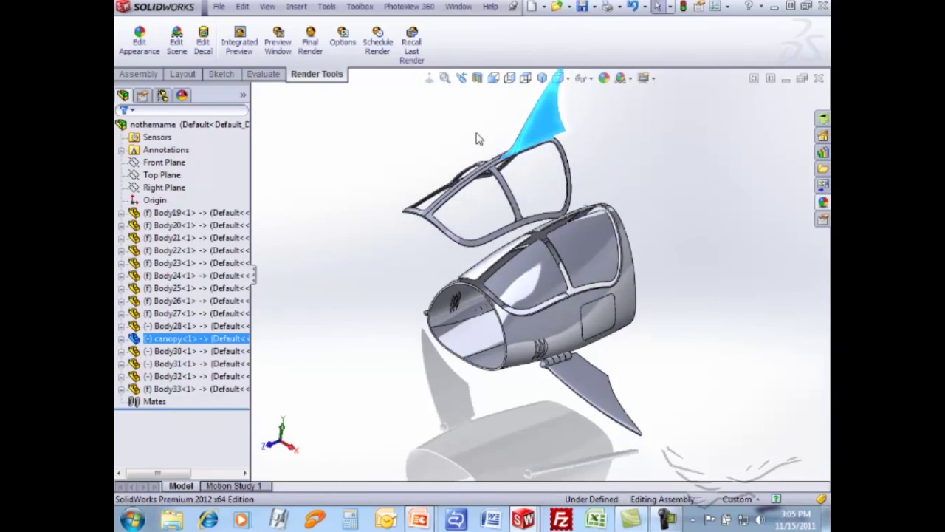
pyautogui.moveTo(476, 139); pyautogui.dragTo(465, 145)
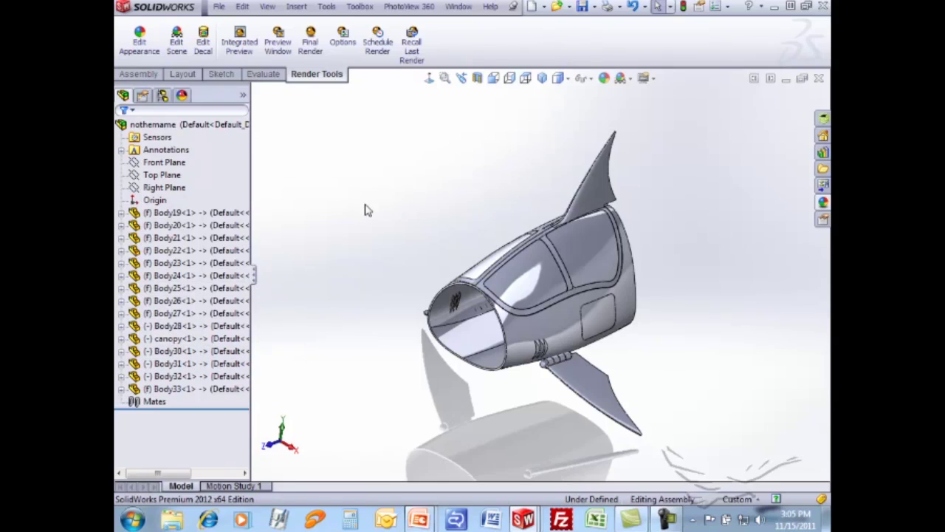
pyautogui.moveTo(365, 176); pyautogui.dragTo(371, 142, button='right')
pyautogui.rightClick(372, 138)
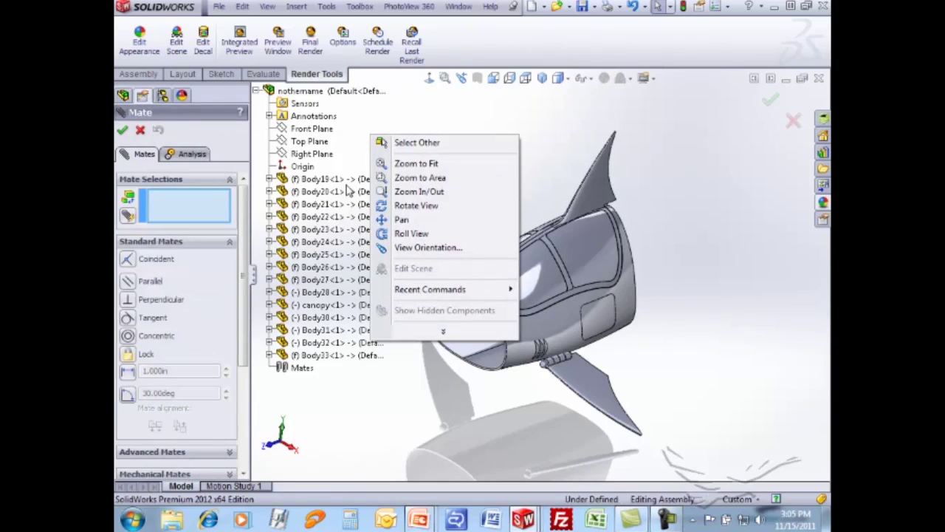
# - Add Lock mates in multiple mate mode from the canopy to Body28, Body30, Body32 and Body31
pyautogui.click(128, 219)
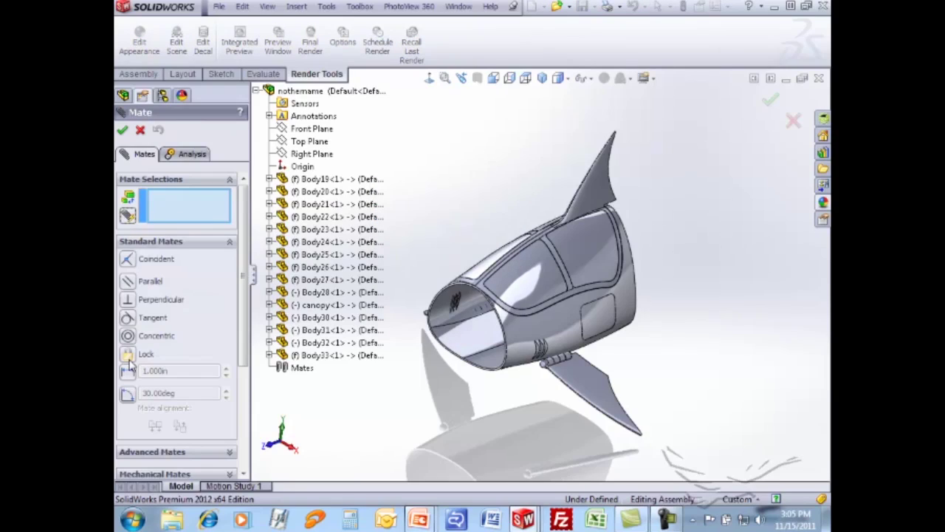
pyautogui.click(131, 216)
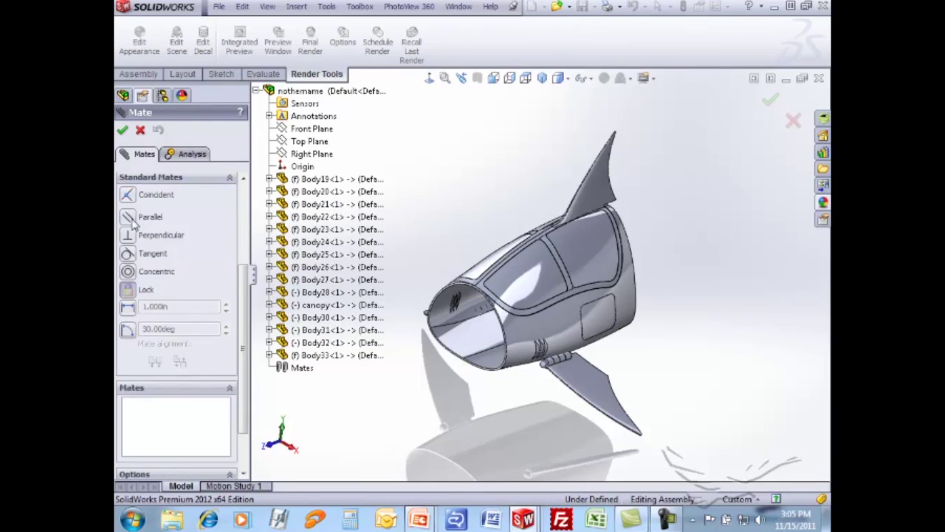
pyautogui.moveTo(243, 295); pyautogui.dragTo(244, 200)
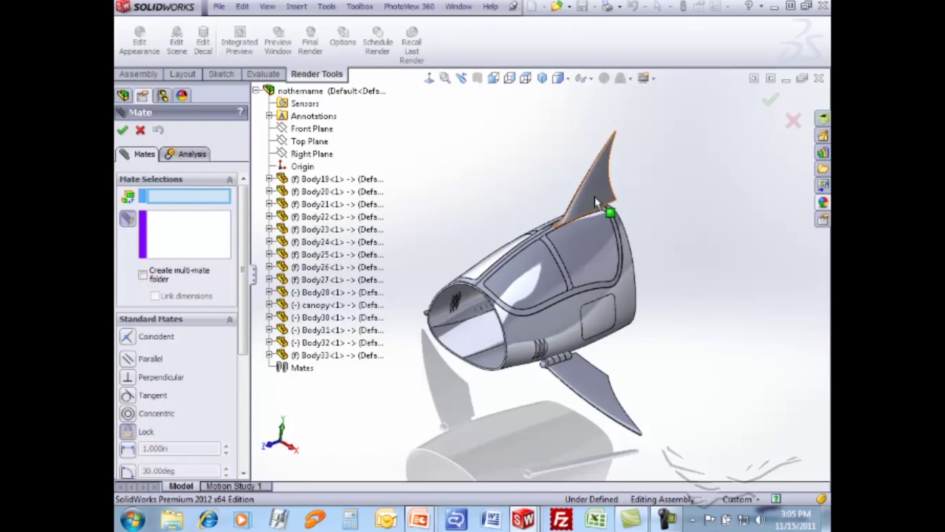
pyautogui.click(609, 212)
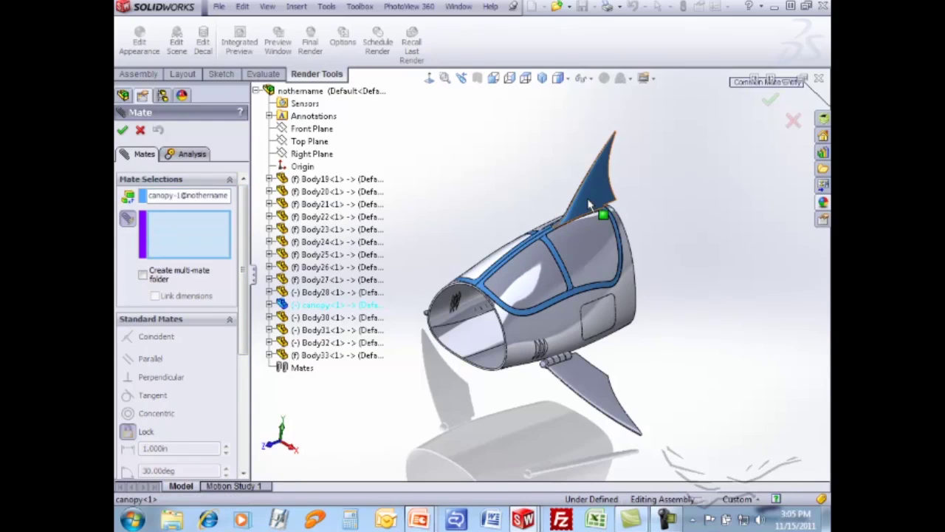
pyautogui.click(581, 251)
pyautogui.click(487, 268)
pyautogui.click(496, 272)
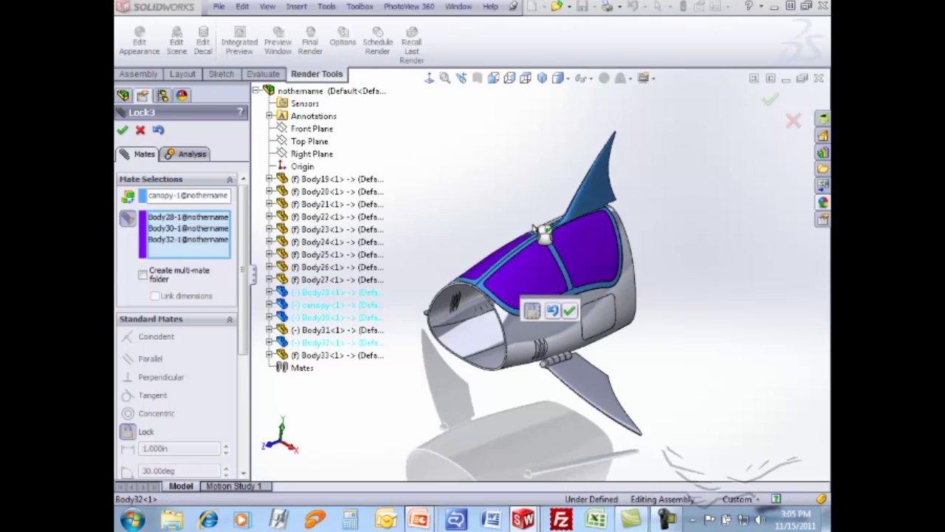
pyautogui.click(548, 226)
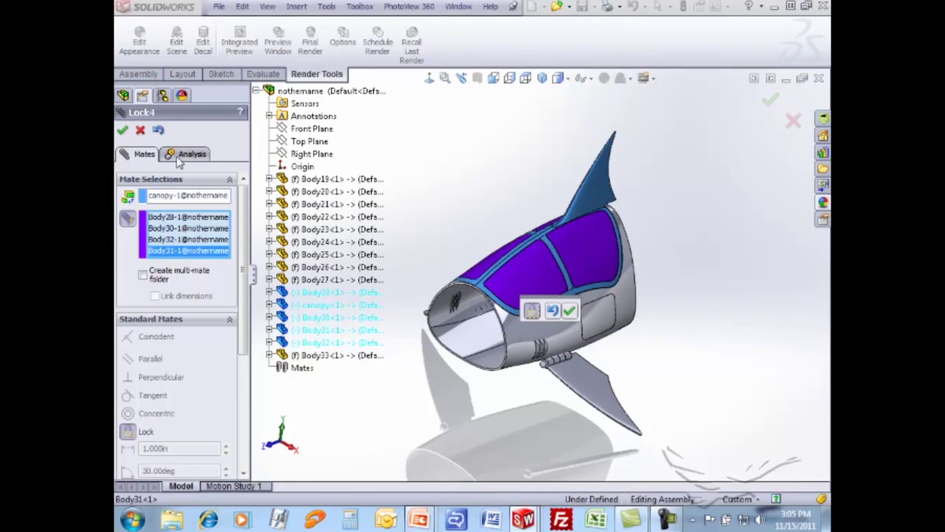
pyautogui.click(123, 130)
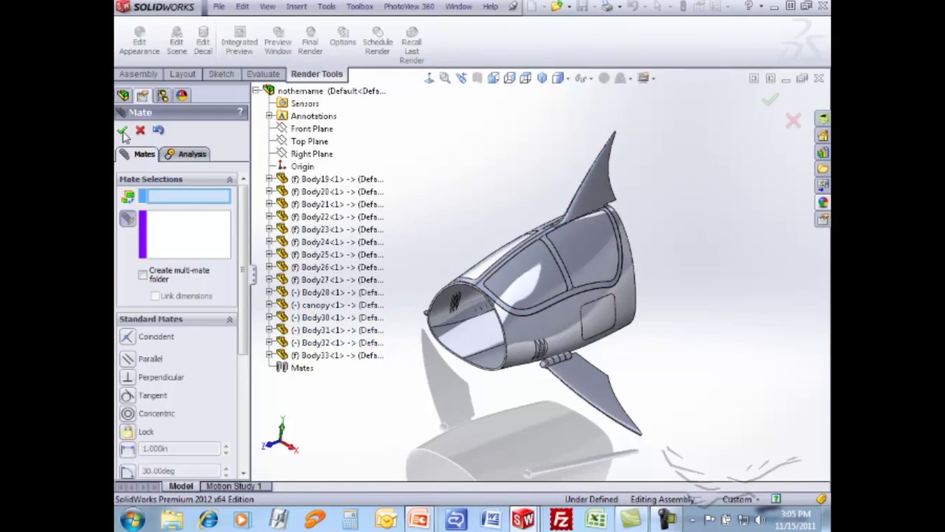
pyautogui.click(123, 130)
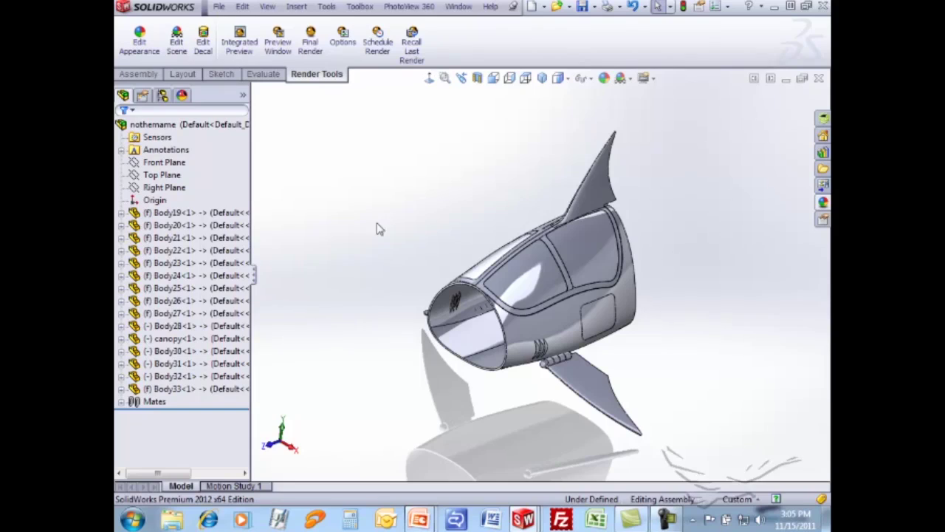
# - Rotate the canopy with Move with Triad, tilting it and its glass panes open
pyautogui.click(588, 198)
pyautogui.rightClick(589, 198)
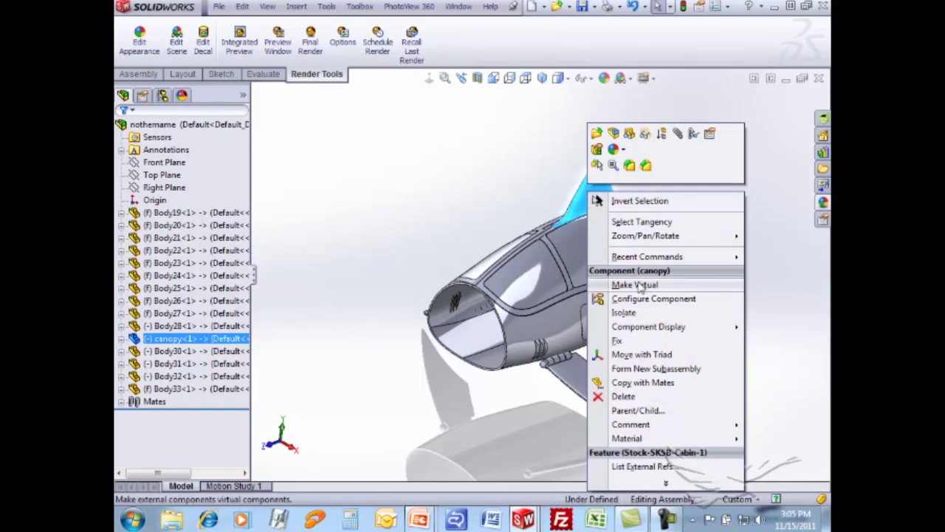
pyautogui.click(651, 358)
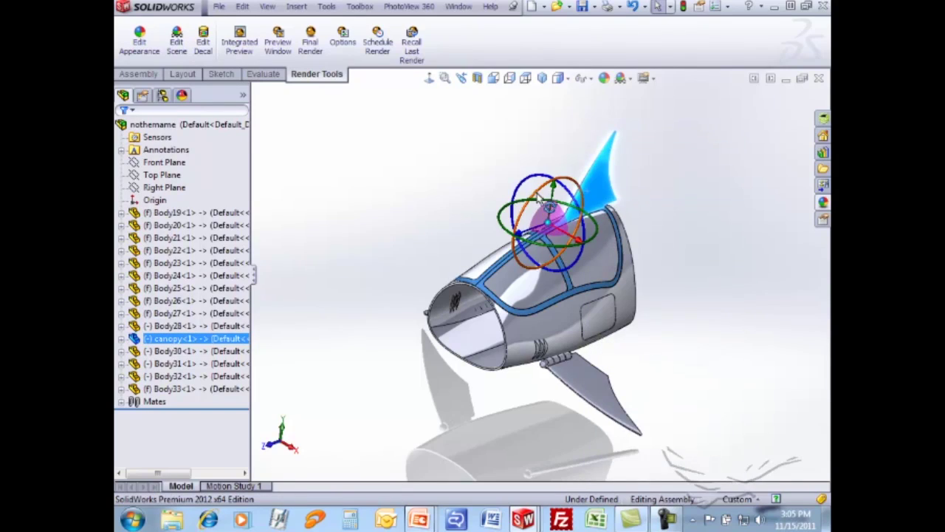
pyautogui.moveTo(543, 194); pyautogui.dragTo(559, 156)
pyautogui.click(445, 229)
pyautogui.moveTo(446, 229); pyautogui.dragTo(347, 260, button='middle')
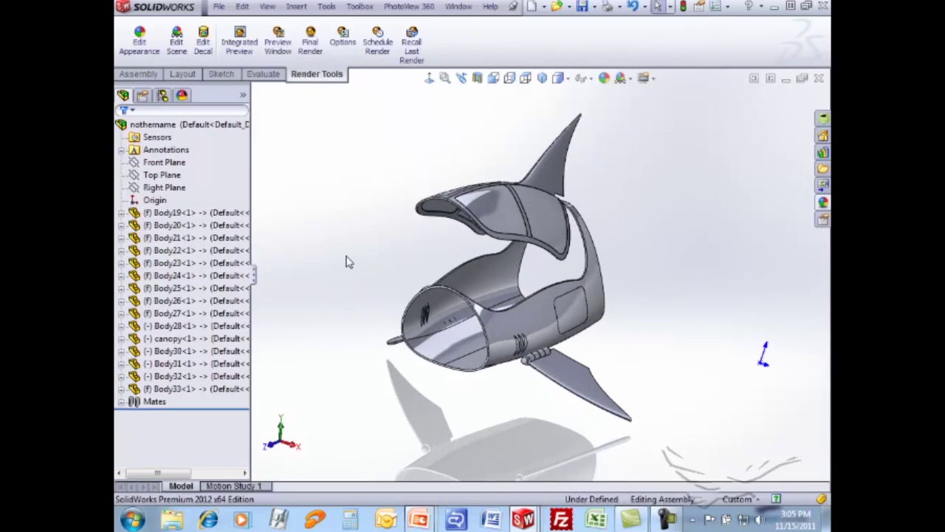
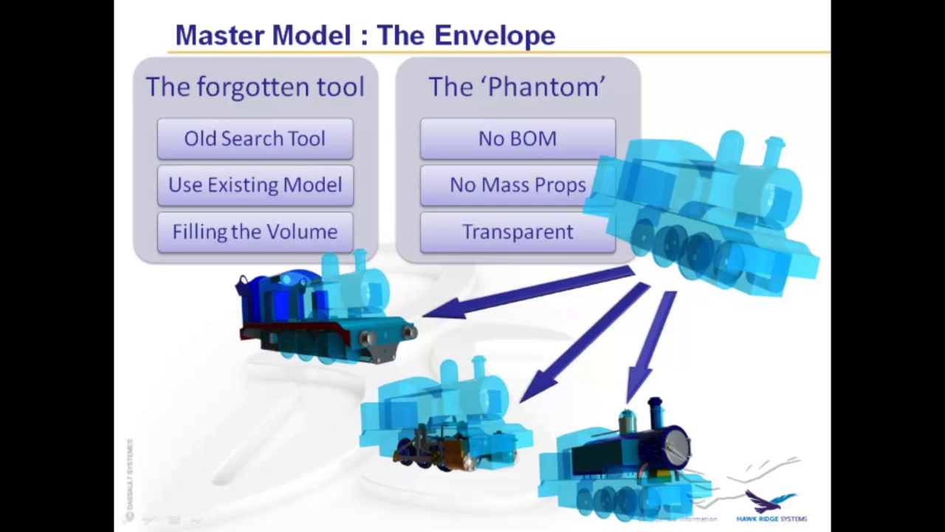
# - Switch from the PowerPoint slide show to the SolidWorks jet drive assembly
pyautogui.hotkey('alt', 'Tab')
pyautogui.hotkey('alt', 'Tab')
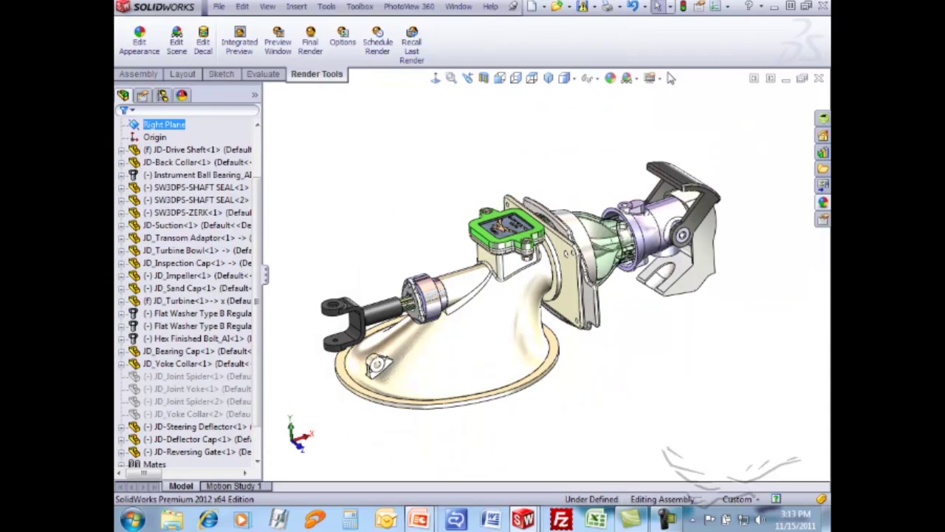
# - Insert a new envelope part from the Part_IN template and save it as 'search'
pyautogui.click(297, 7)
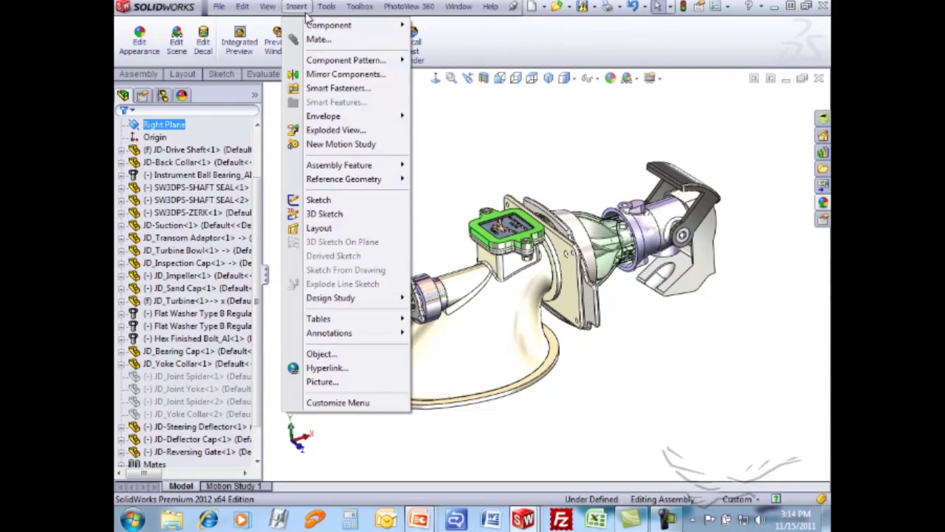
pyautogui.moveTo(360, 123)
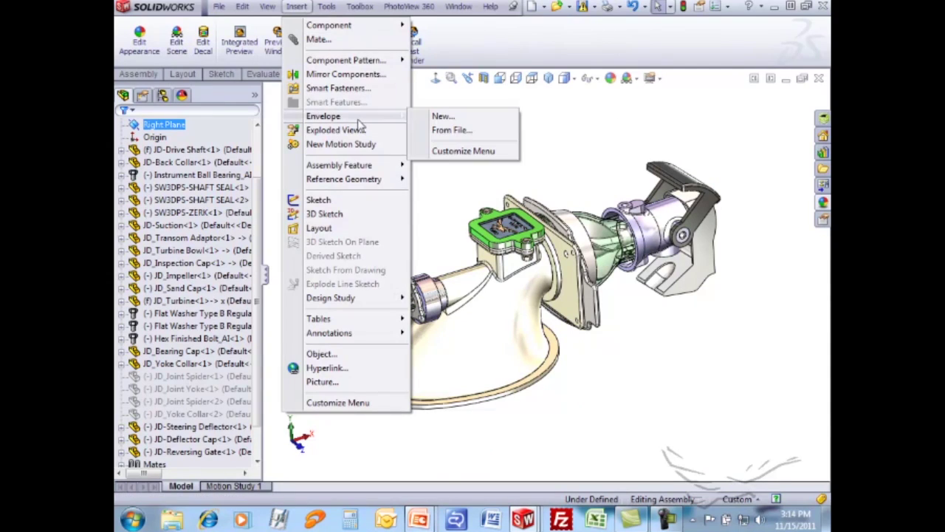
pyautogui.click(442, 117)
pyautogui.click(344, 81)
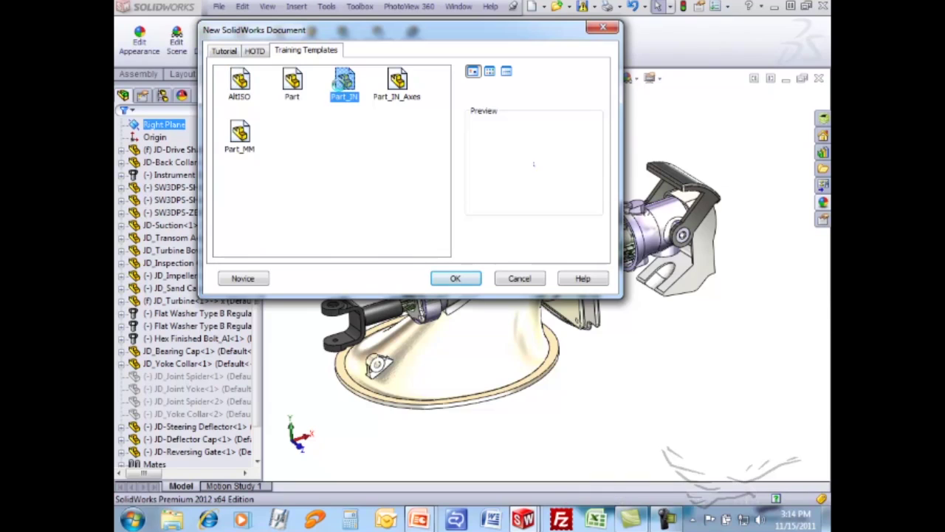
pyautogui.doubleClick(341, 83)
pyautogui.hotkey('ctrl', 's')
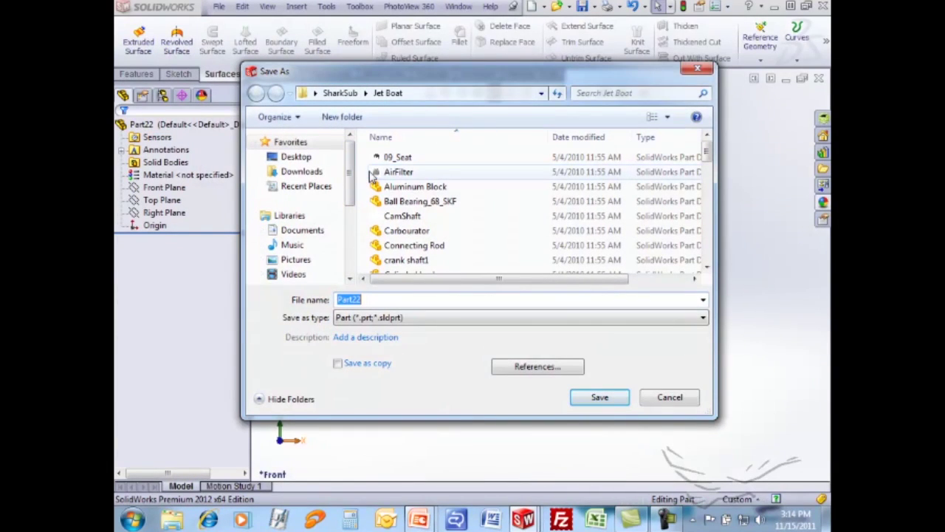
pyautogui.write('search')
pyautogui.press('Return')
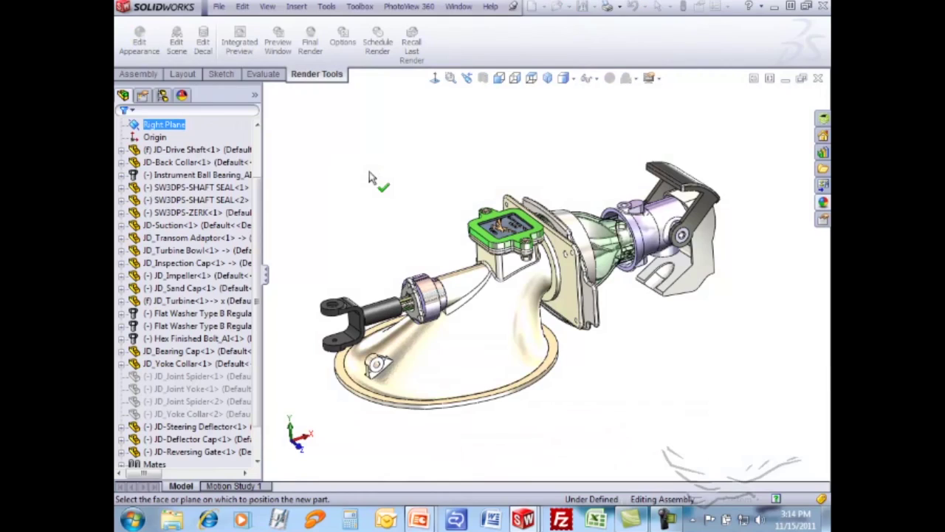
# - Sketch a circle around the bearing cap face for the envelope
pyautogui.click(417, 312)
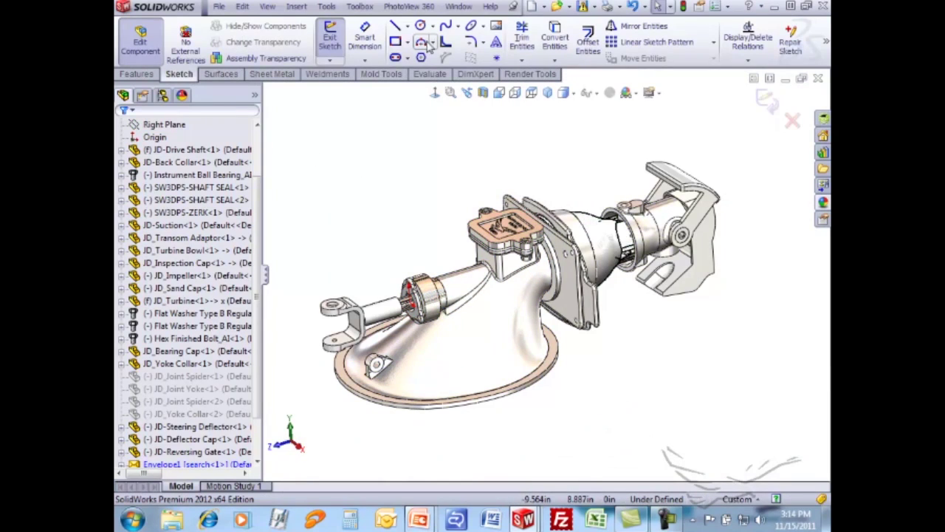
pyautogui.click(425, 30)
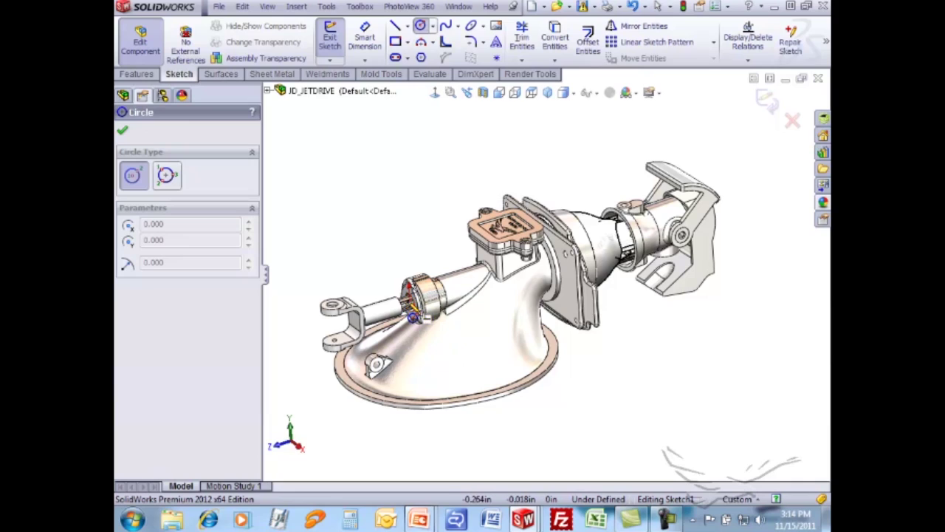
pyautogui.click(410, 303)
pyautogui.click(445, 364)
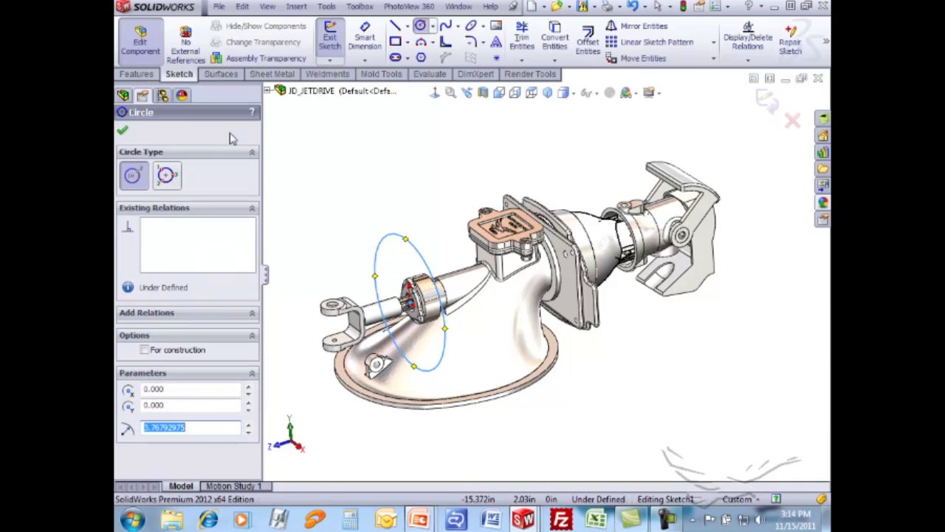
# - Extrude the circle 20.25 in along the jet drive and exit Edit Component
pyautogui.click(126, 75)
pyautogui.click(335, 41)
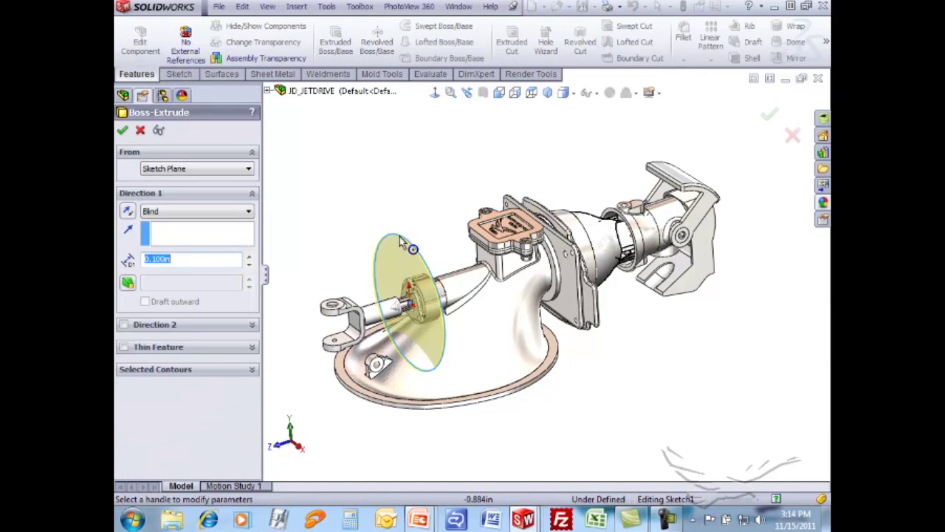
pyautogui.moveTo(406, 295); pyautogui.dragTo(796, 214)
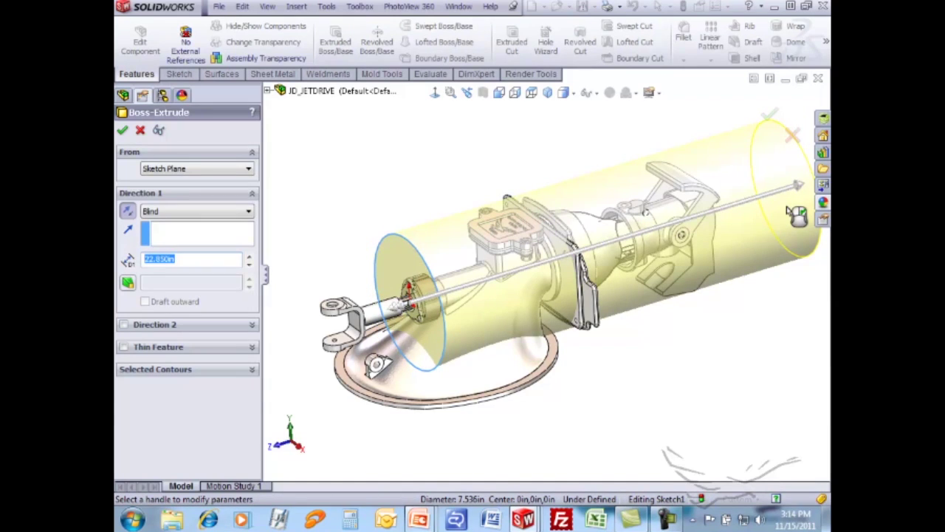
pyautogui.moveTo(808, 194); pyautogui.dragTo(755, 198)
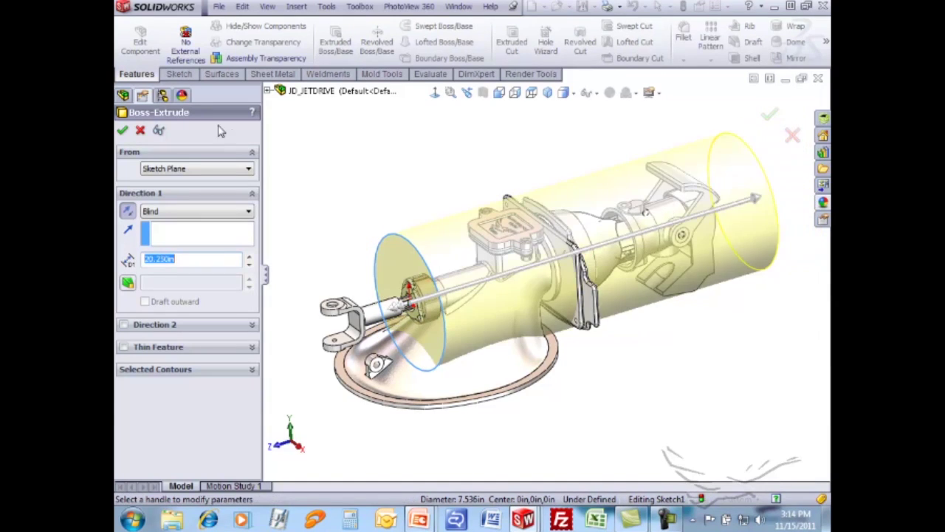
pyautogui.press('Return')
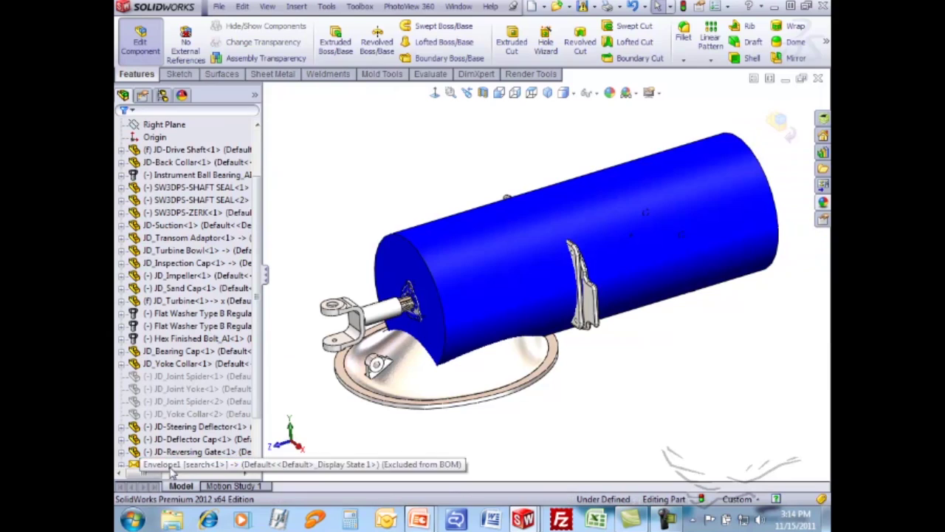
pyautogui.click(780, 123)
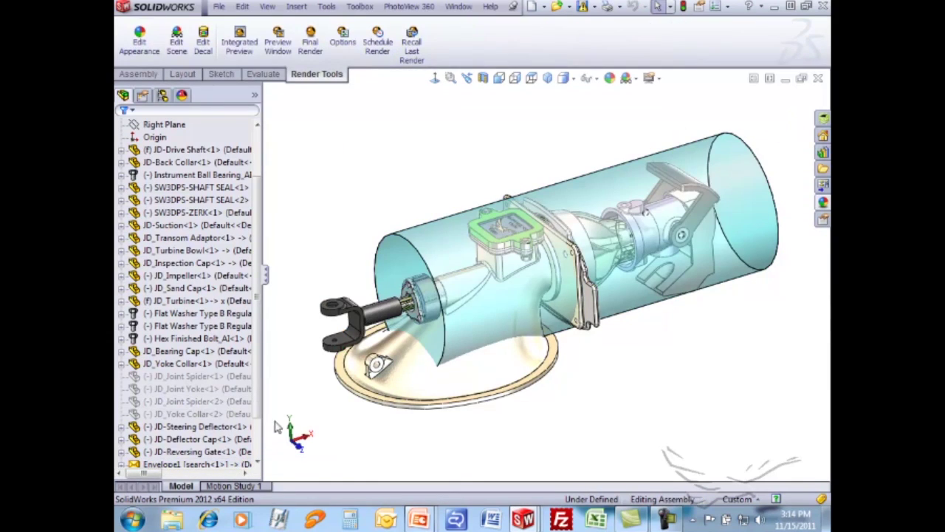
# - Apply Show/Hide Using Envelope on Envelope1, showing only inside components, then orbit to a side view
pyautogui.scroll(-2, 250, 452)
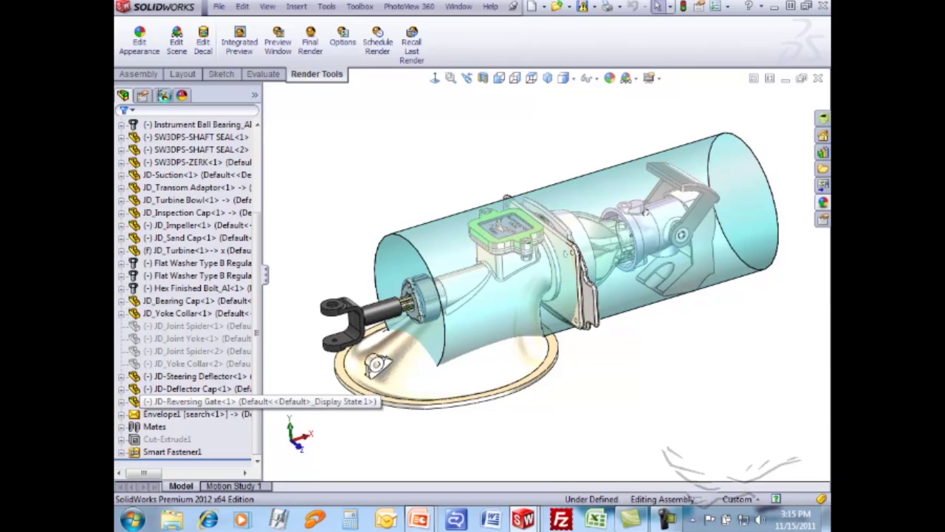
pyautogui.click(163, 95)
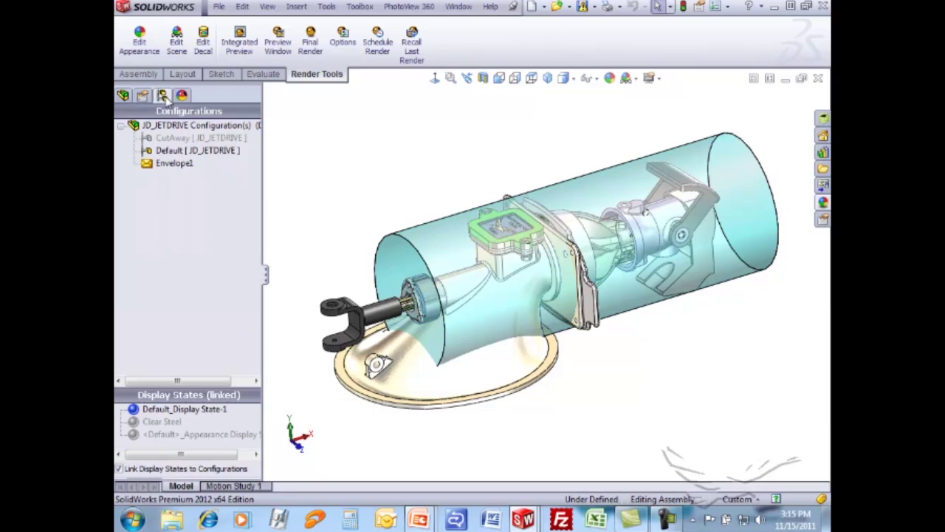
pyautogui.rightClick(174, 164)
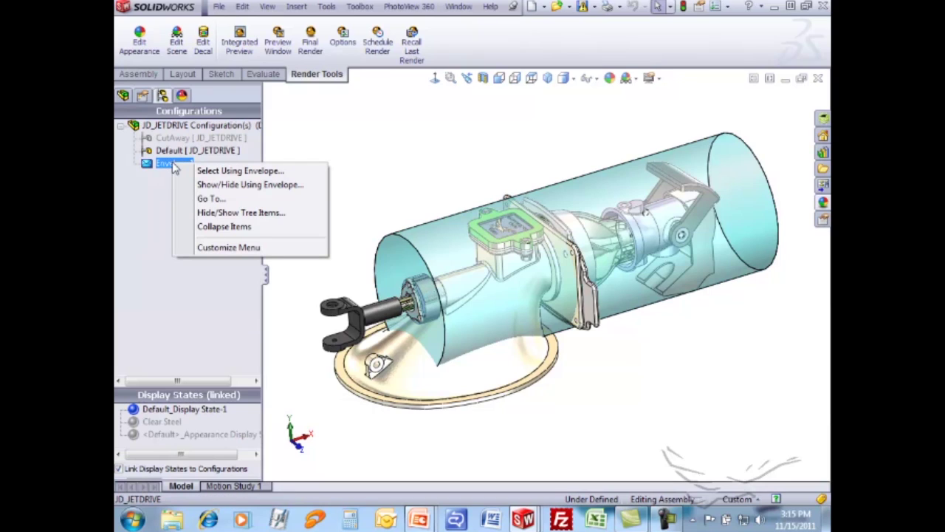
pyautogui.click(247, 186)
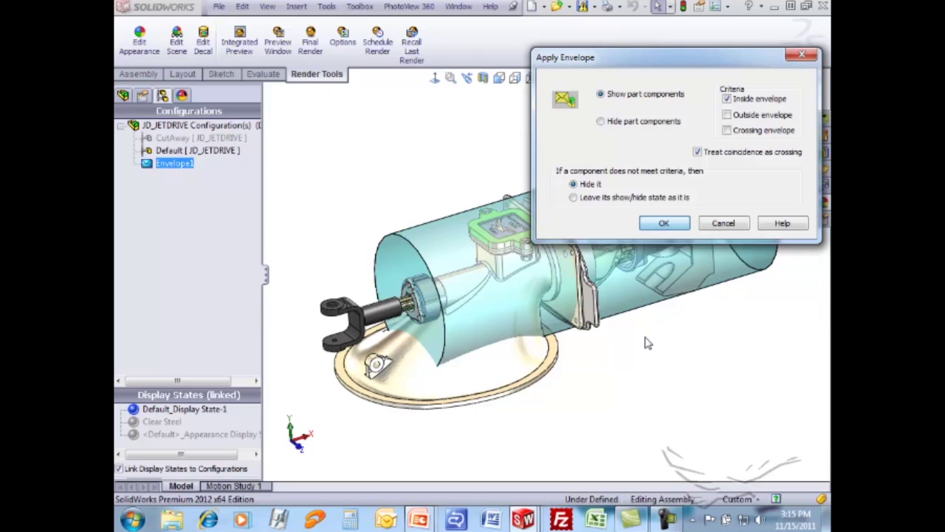
pyautogui.press('Return')
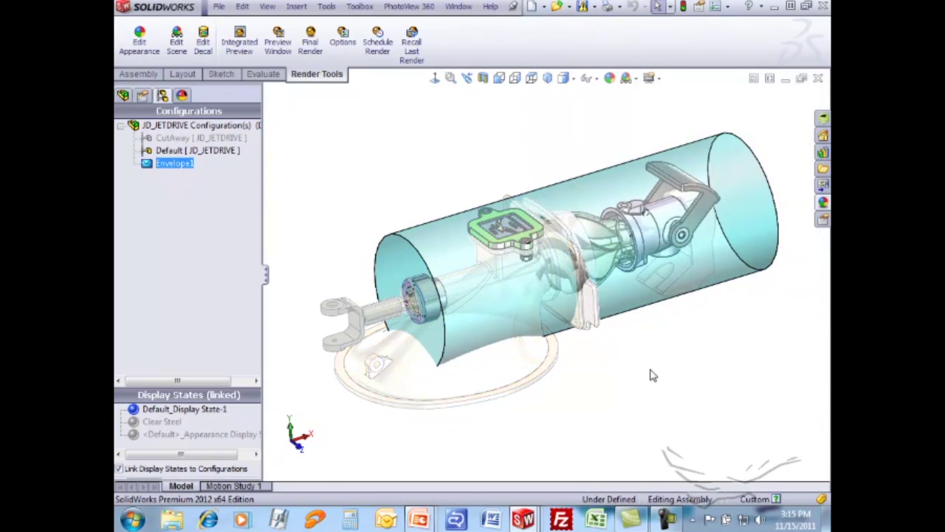
pyautogui.moveTo(651, 376); pyautogui.dragTo(643, 335, button='middle')
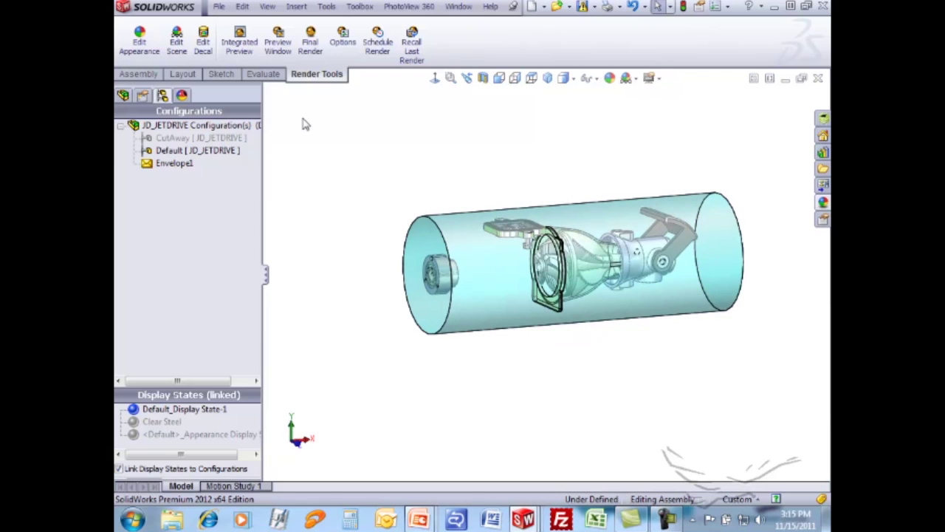
# - Delete the Envelope1 [search<1>] component and confirm removing its dependent features
pyautogui.click(123, 95)
pyautogui.click(184, 415)
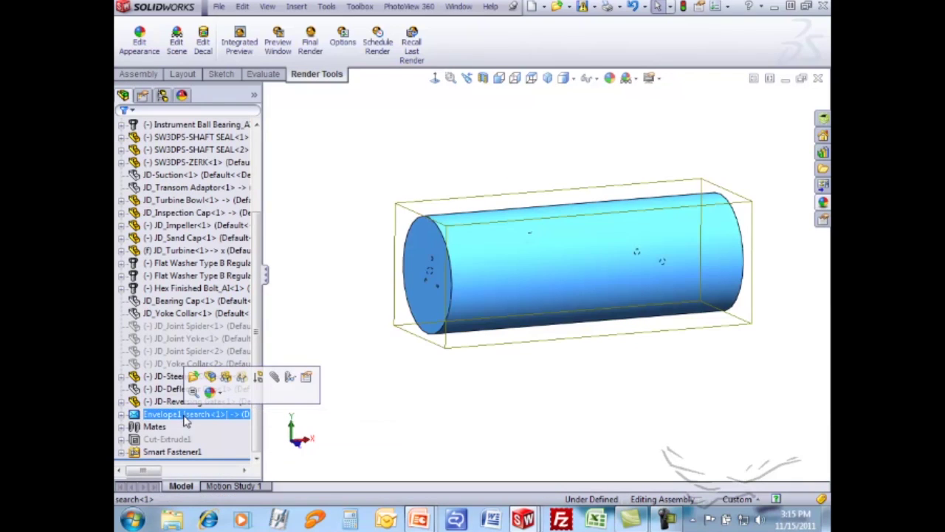
pyautogui.press('Delete')
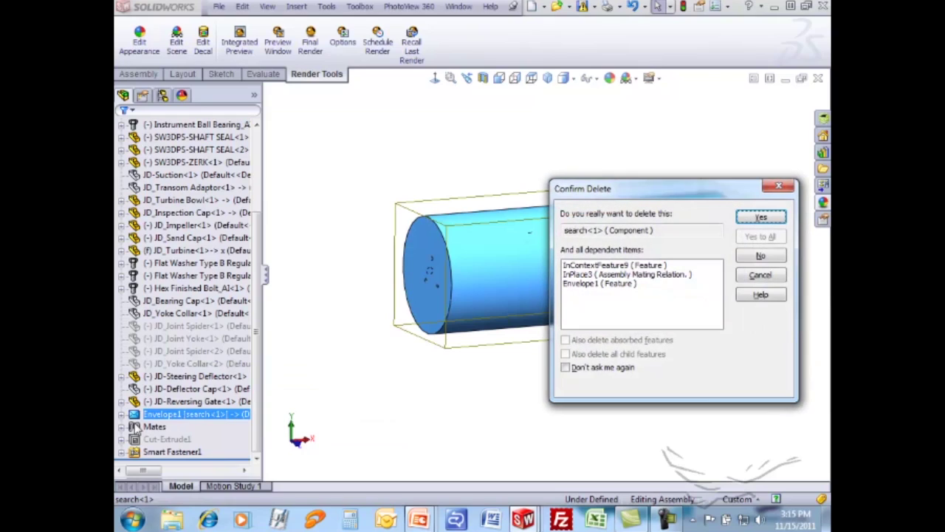
pyautogui.click(771, 277)
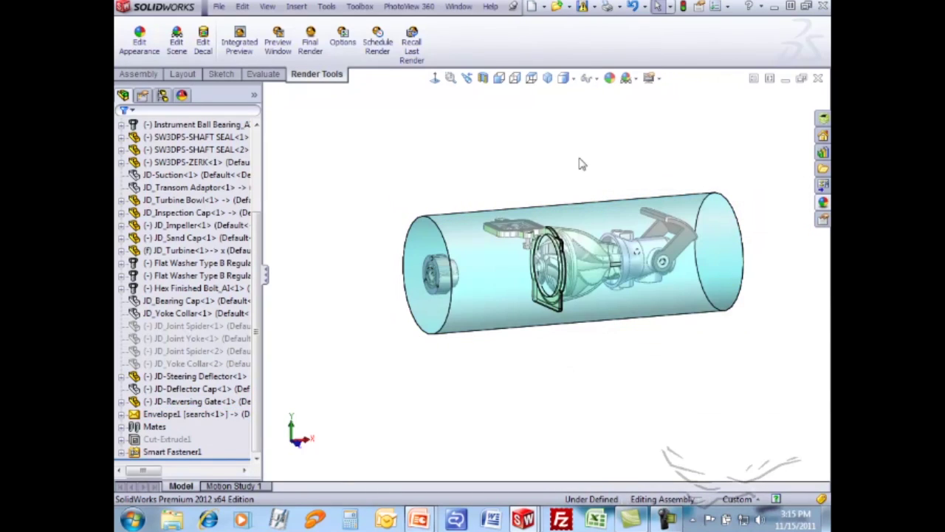
pyautogui.click(158, 413)
pyautogui.rightClick(161, 414)
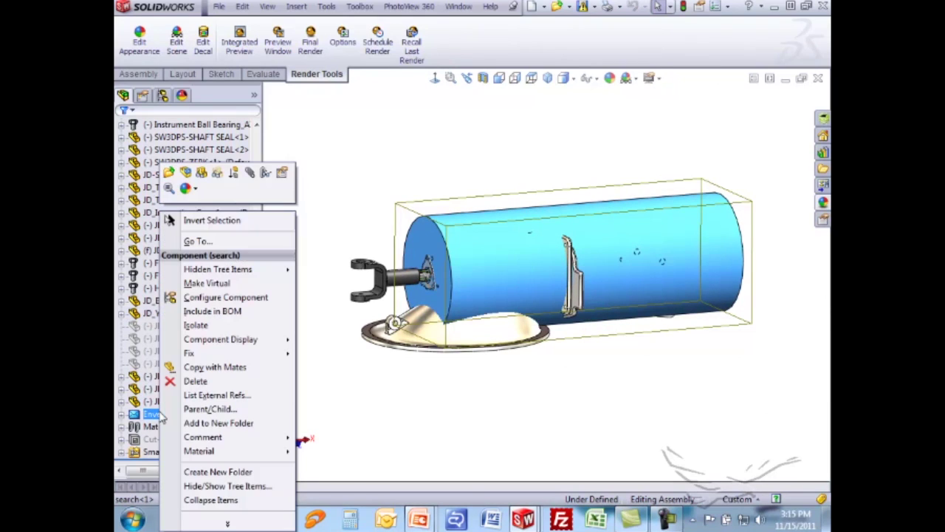
pyautogui.click(185, 382)
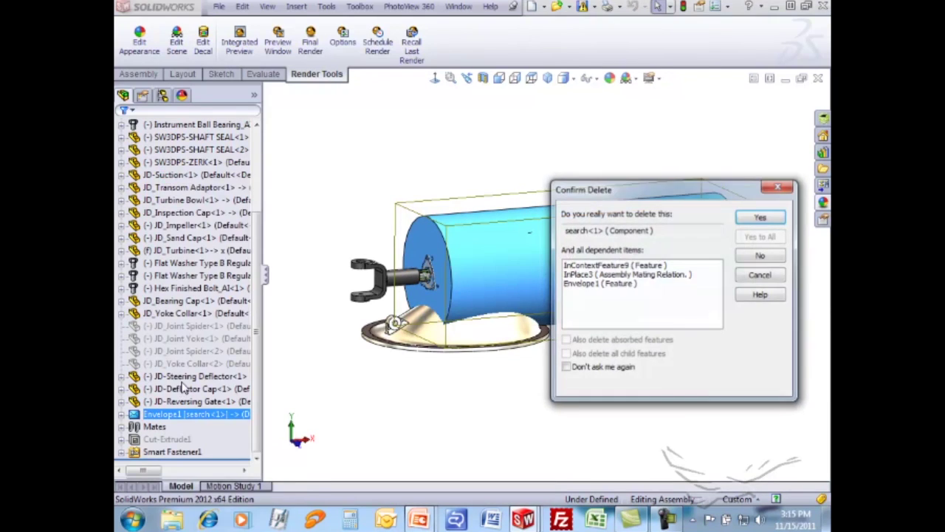
pyautogui.click(761, 219)
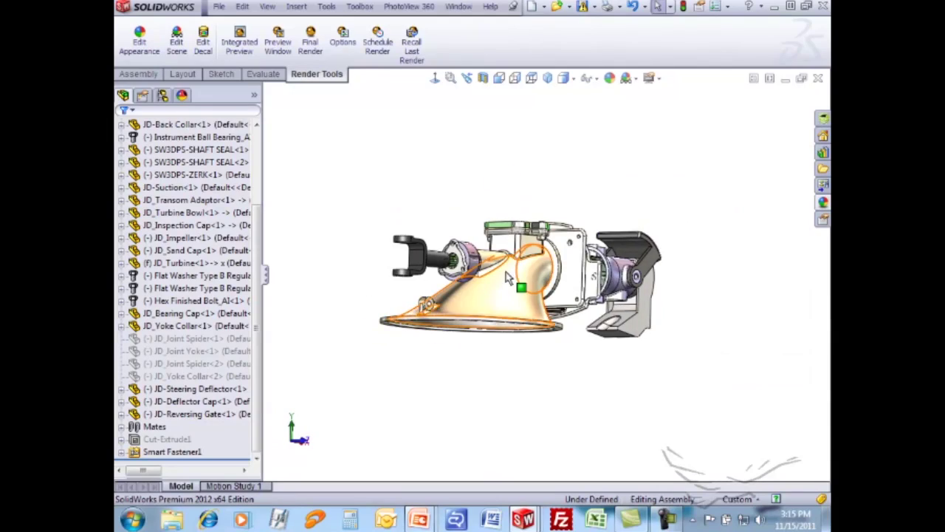
# - Select the bearing cap and switch the selection method to Volume Select
pyautogui.scroll(-5, 507, 277)
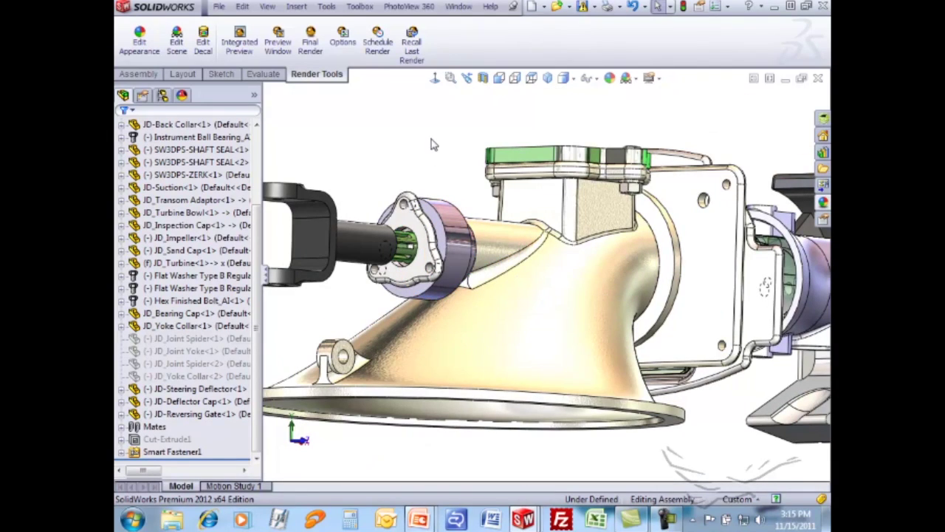
pyautogui.rightClick(433, 145)
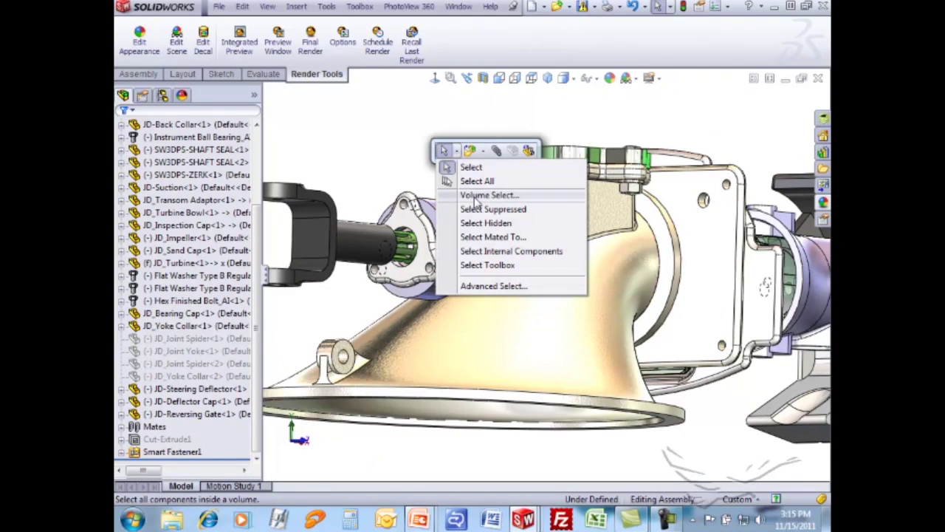
pyautogui.click(417, 236)
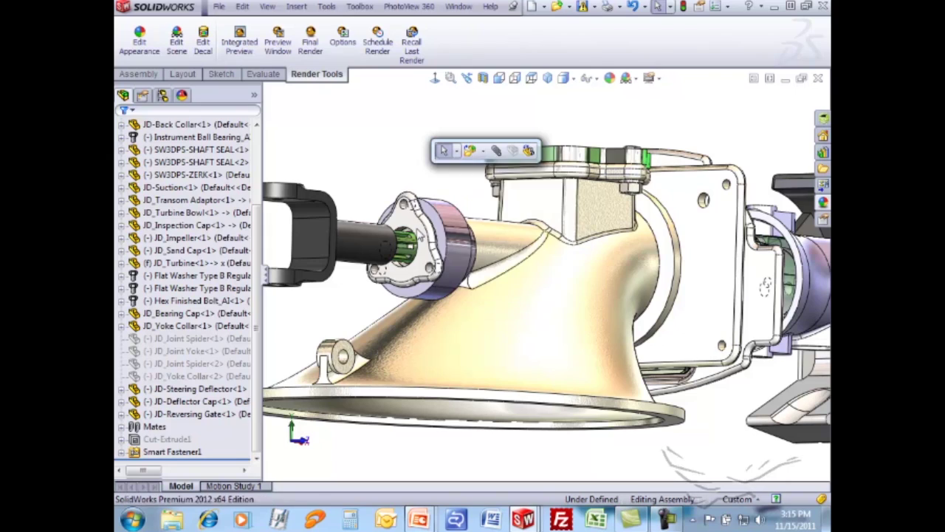
pyautogui.press('s')
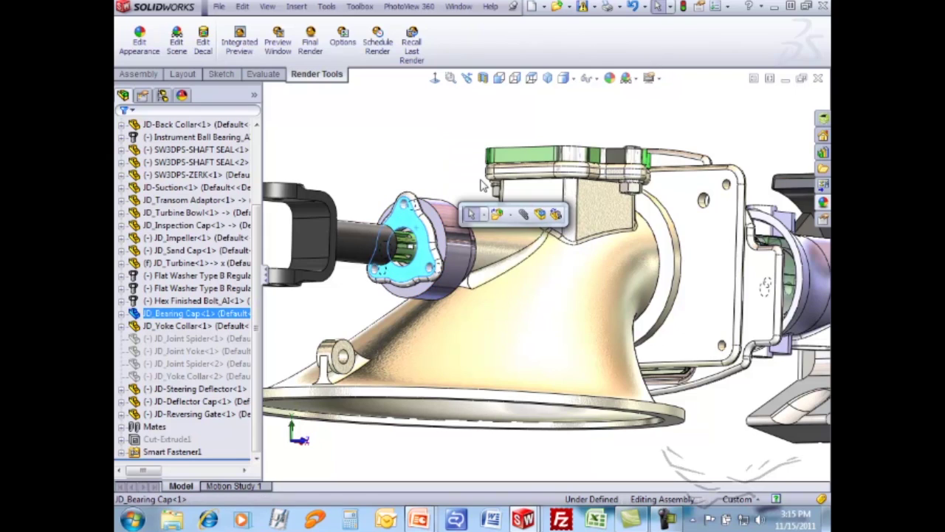
pyautogui.click(485, 217)
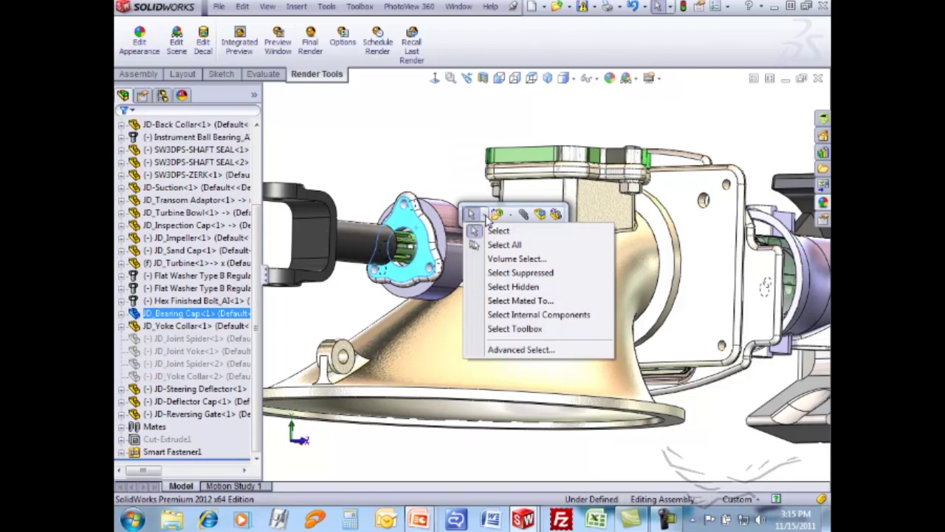
pyautogui.click(504, 259)
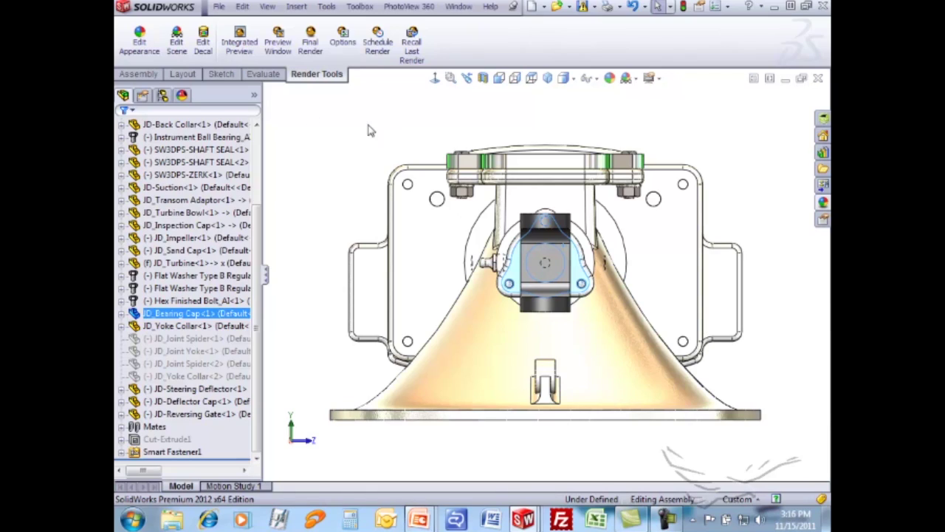
# - Drag a selection volume around the pump housing components and orbit to a side view
pyautogui.moveTo(380, 131); pyautogui.dragTo(711, 384)
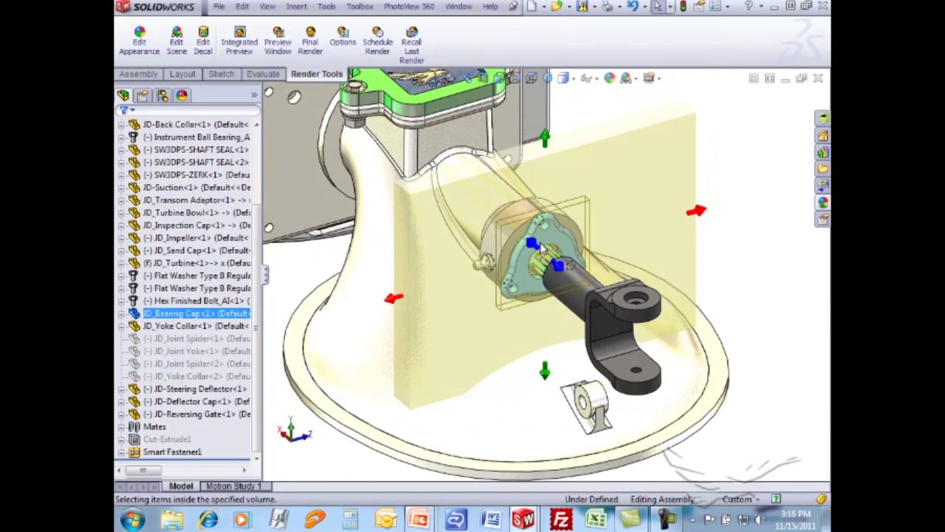
pyautogui.moveTo(472, 178); pyautogui.dragTo(399, 170)
pyautogui.scroll(-5, 399, 171)
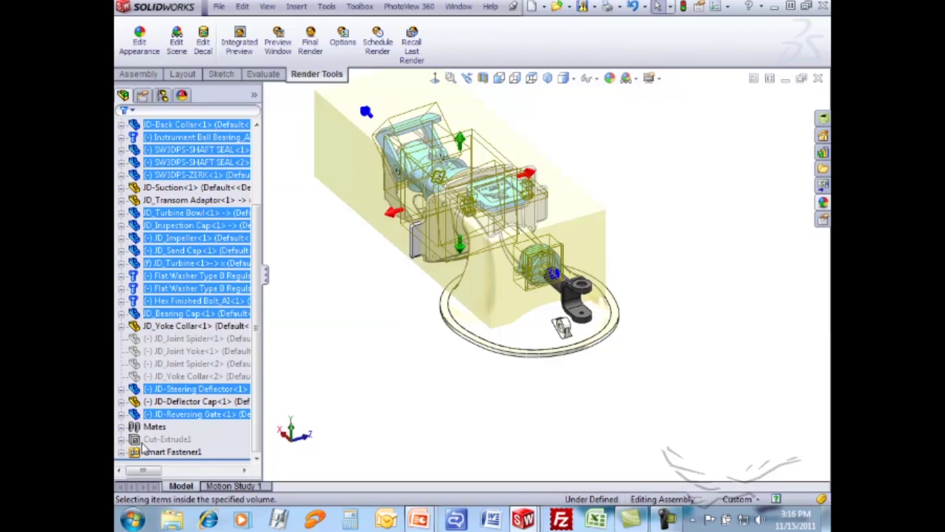
pyautogui.scroll(3, 185, 221)
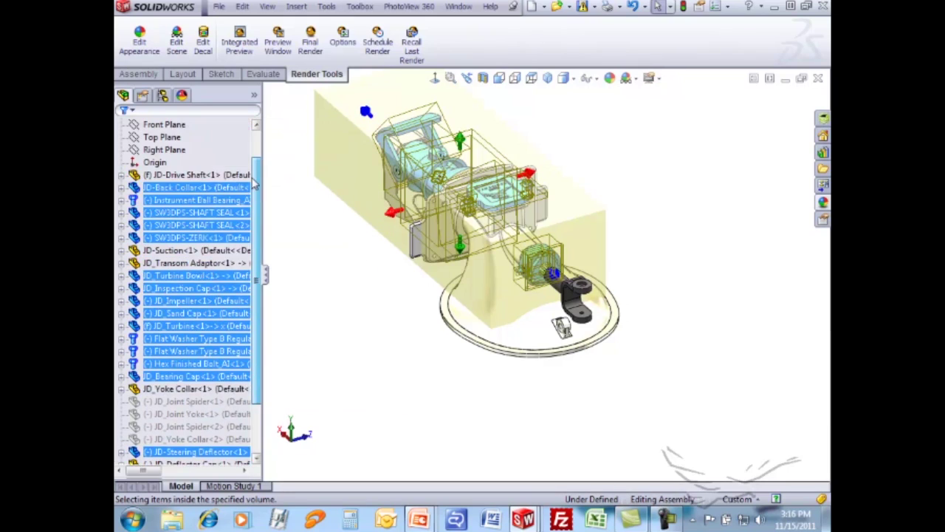
pyautogui.moveTo(372, 302); pyautogui.dragTo(379, 297, button='middle')
# - Isolate the selected pump components, saving the open documents when prompted
pyautogui.rightClick(294, 323)
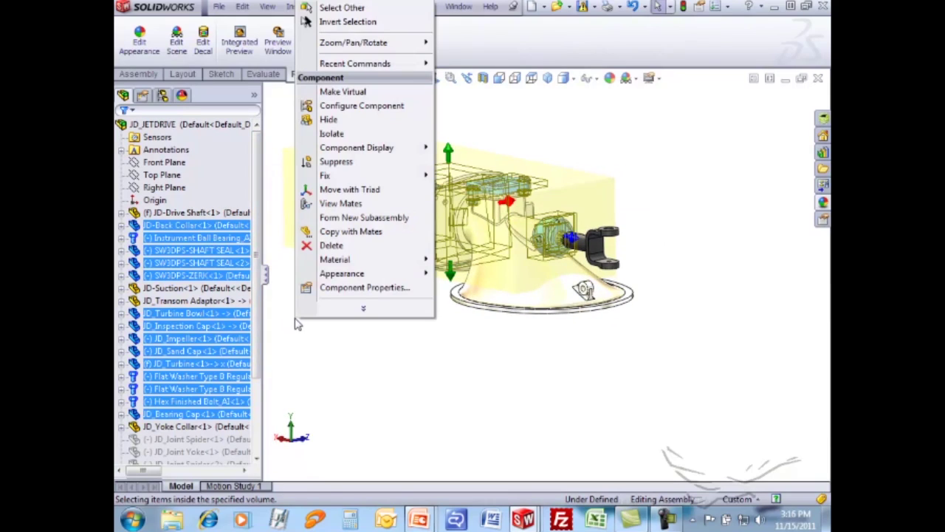
pyautogui.click(332, 136)
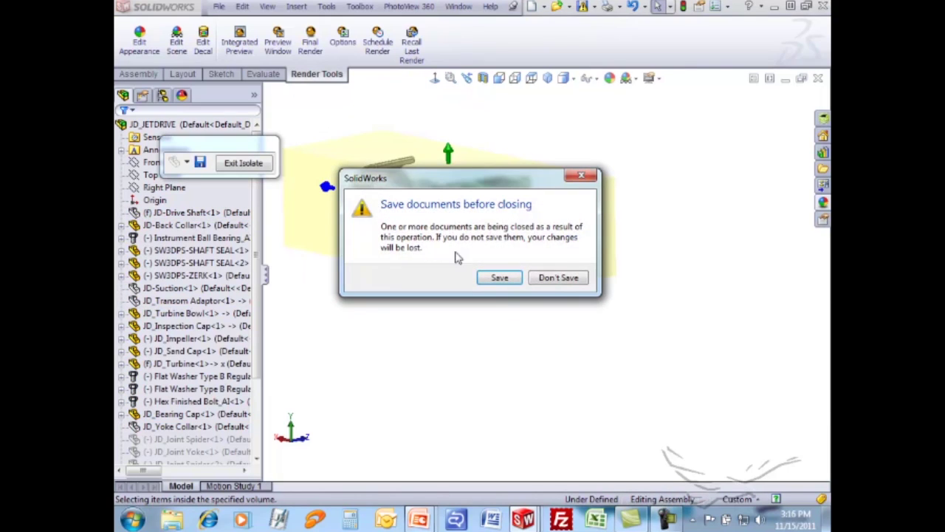
pyautogui.click(513, 276)
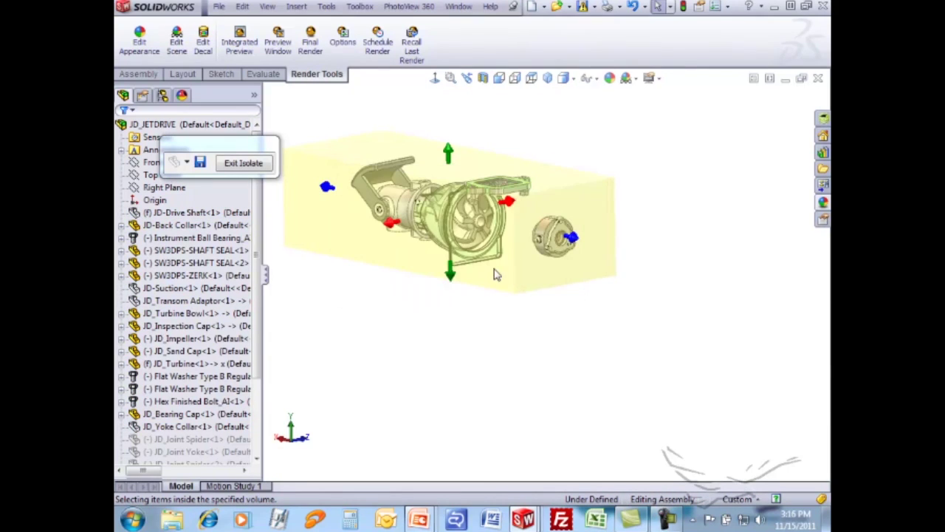
pyautogui.moveTo(483, 272); pyautogui.dragTo(347, 266, button='middle')
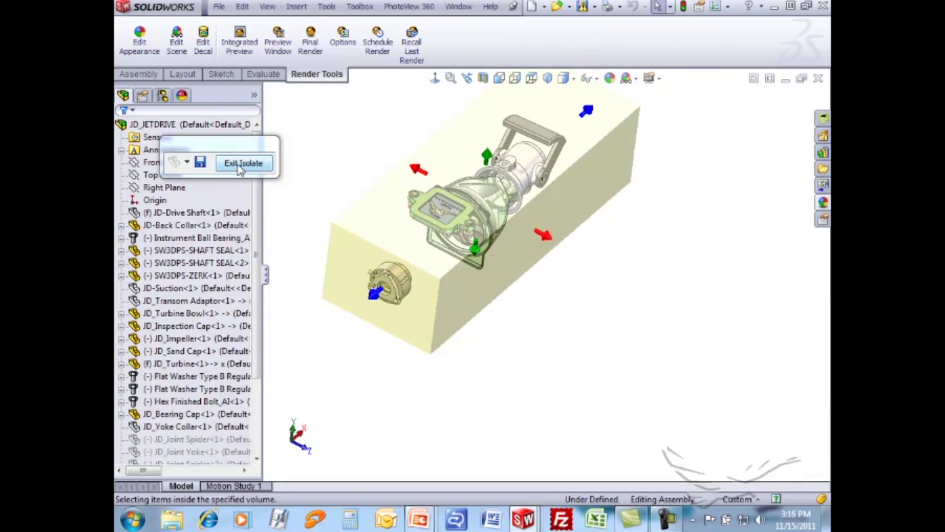
# - Save the isolated view as Display State-2, exit Isolate, and list the display states
pyautogui.click(200, 163)
pyautogui.click(269, 140)
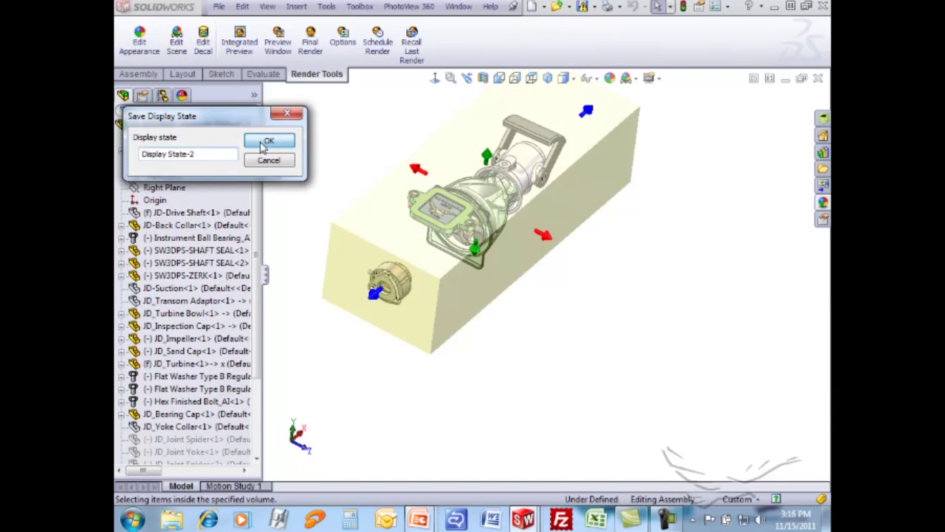
pyautogui.click(244, 165)
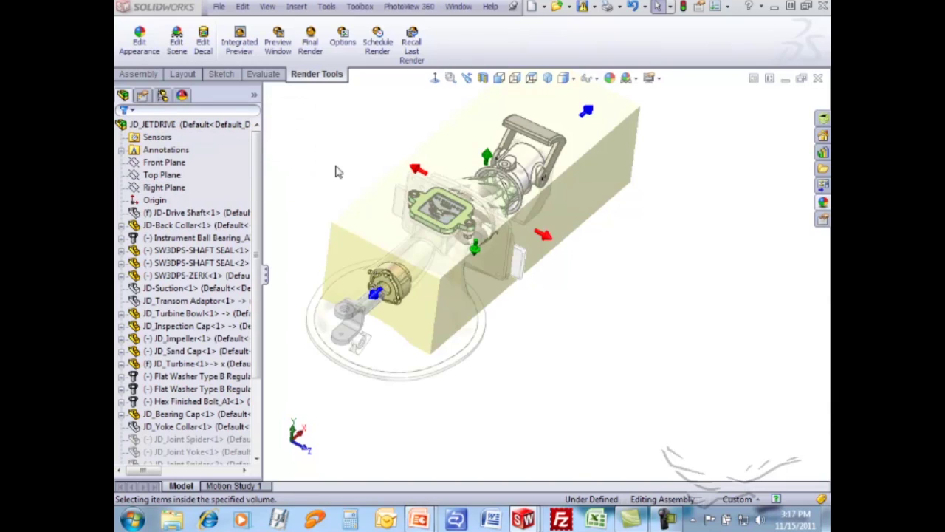
pyautogui.moveTo(337, 170); pyautogui.dragTo(332, 154, button='middle')
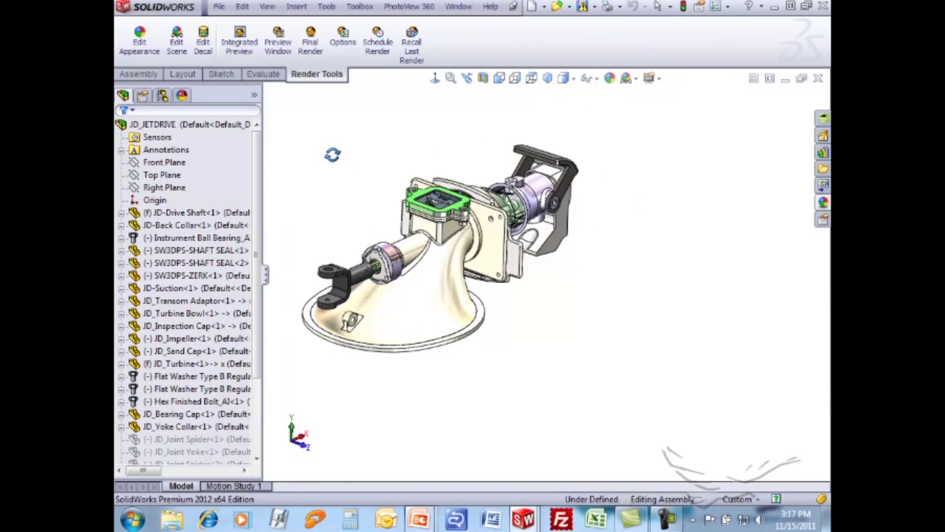
pyautogui.click(163, 95)
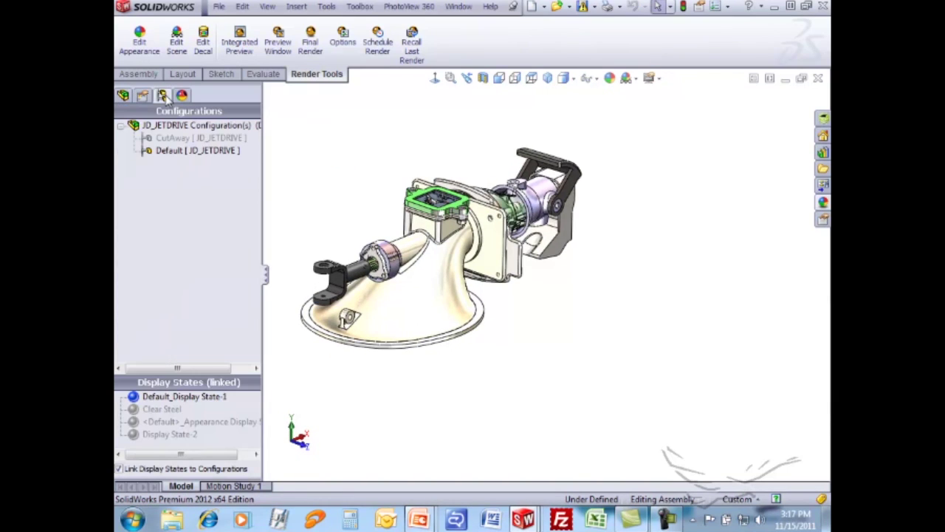
pyautogui.doubleClick(177, 434)
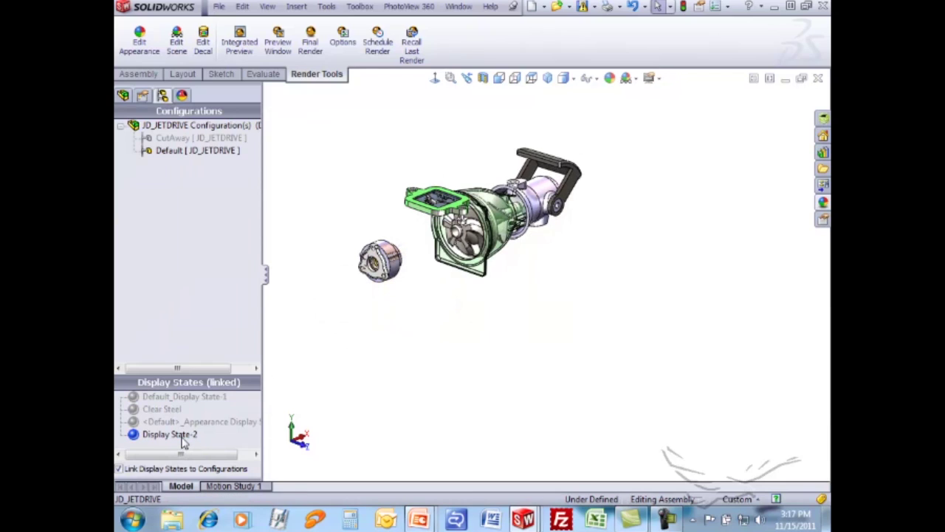
pyautogui.doubleClick(179, 397)
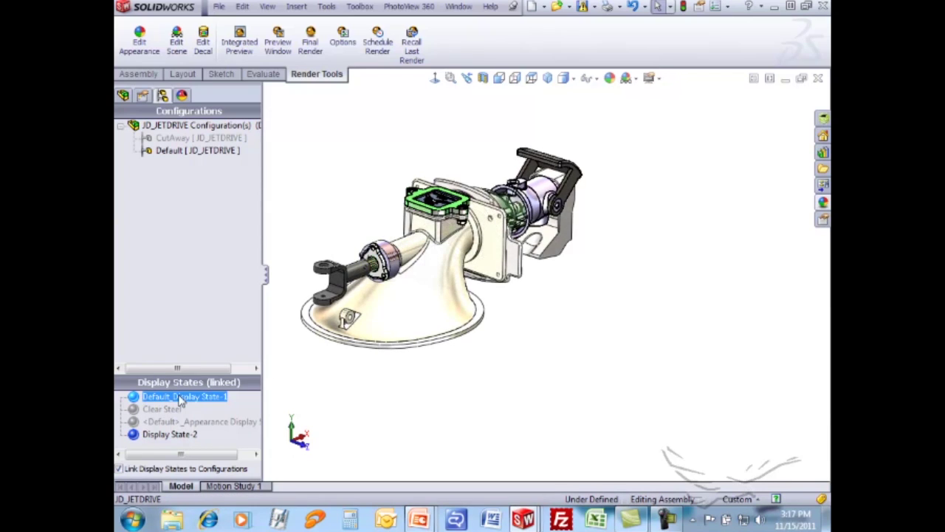
pyautogui.keyDown('ctrl'); pyautogui.moveTo(347, 210); pyautogui.dragTo(399, 237, button='middle'); pyautogui.keyUp('ctrl')
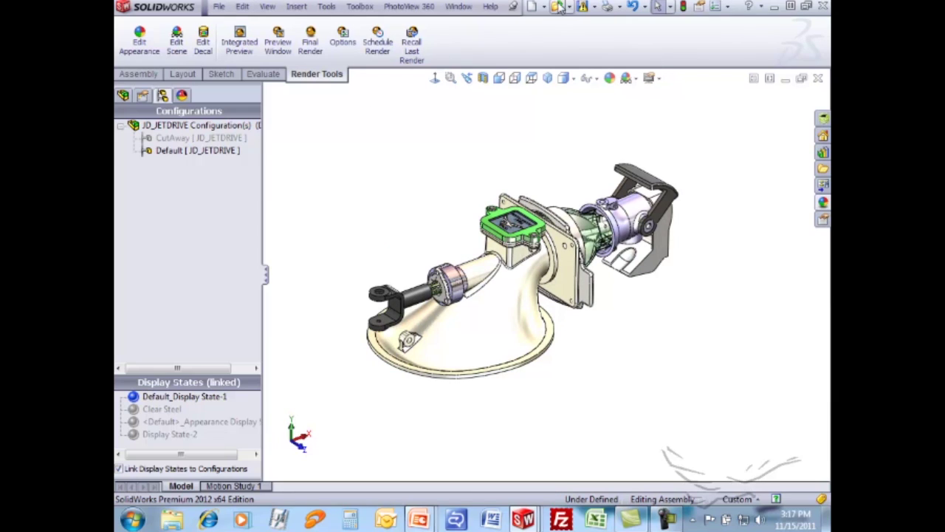
# - Create Assem2 from the Assembly_IN template and cancel Begin Assembly
pyautogui.click(533, 7)
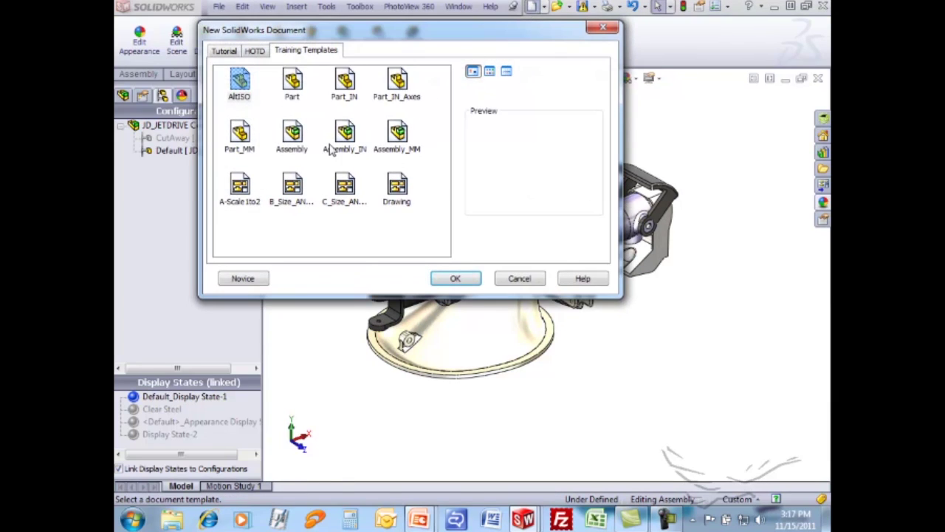
pyautogui.doubleClick(344, 139)
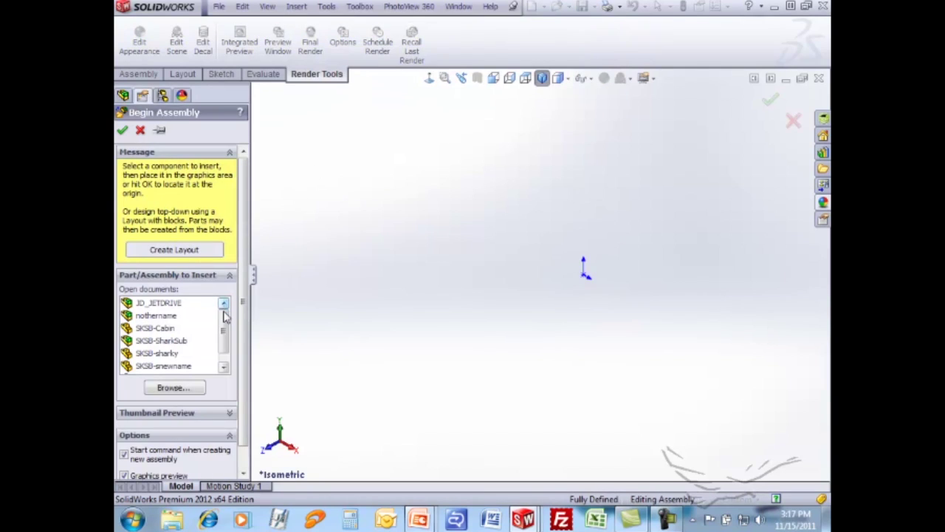
pyautogui.click(140, 130)
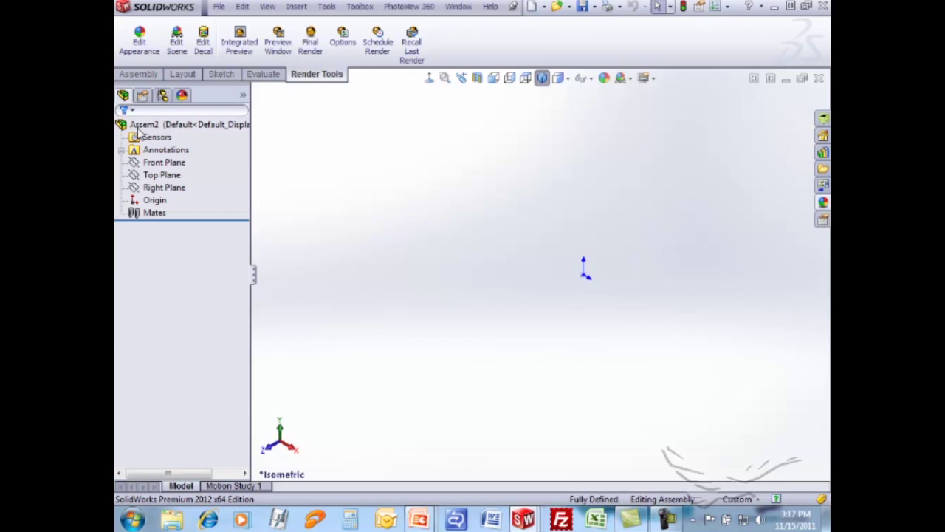
pyautogui.click(296, 7)
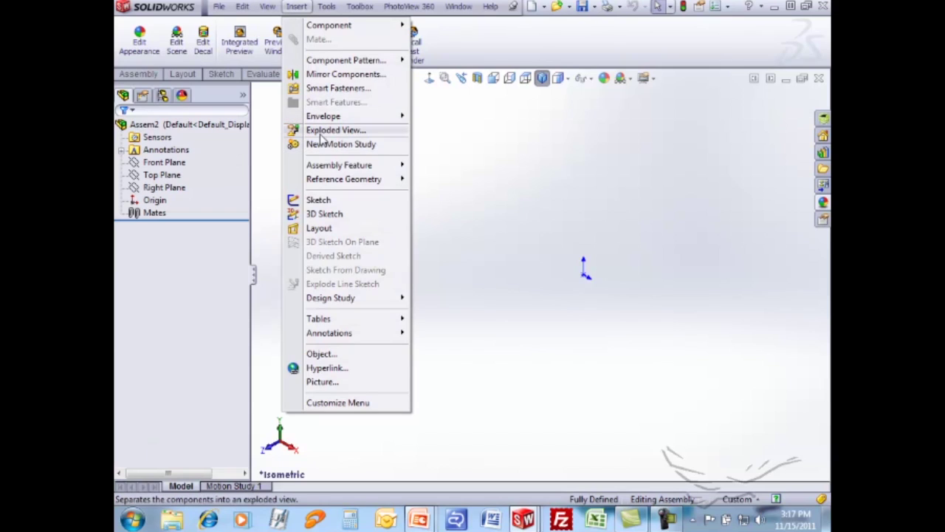
pyautogui.moveTo(325, 116)
pyautogui.click(452, 130)
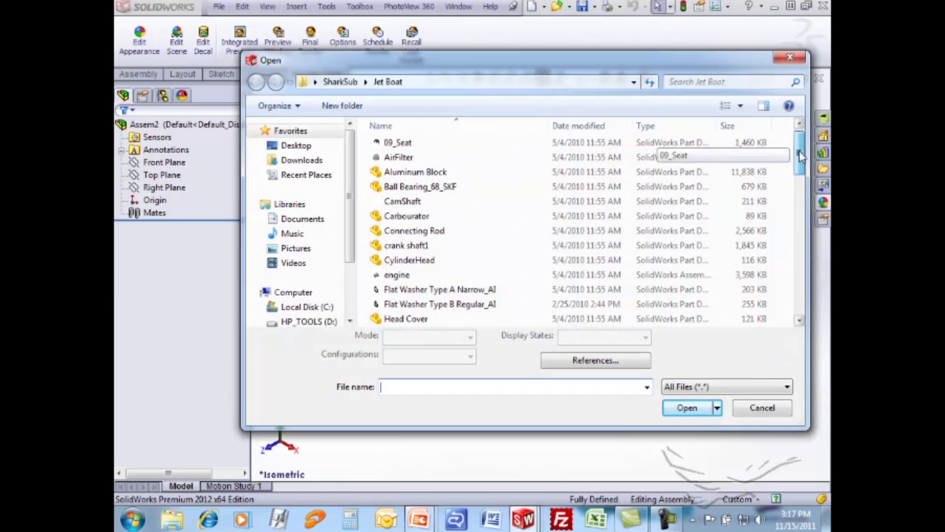
pyautogui.moveTo(798, 152); pyautogui.dragTo(826, 153)
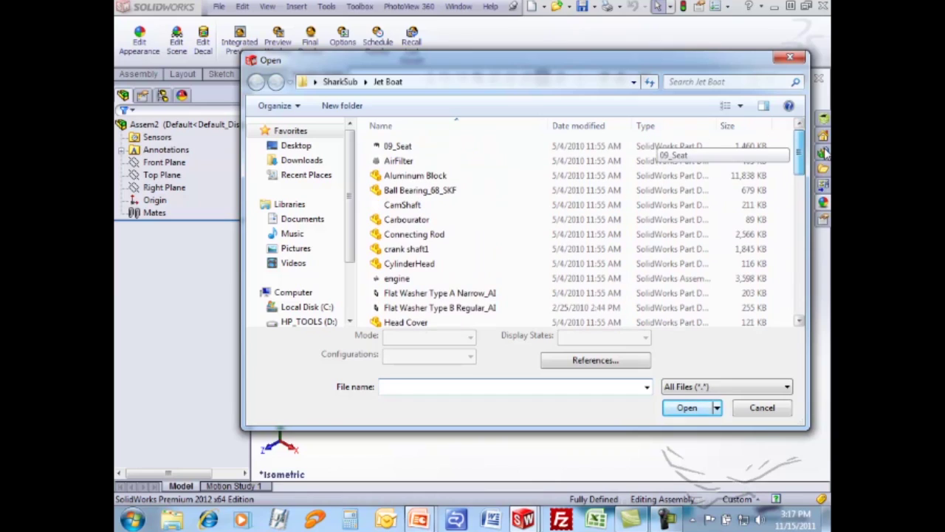
pyautogui.click(339, 81)
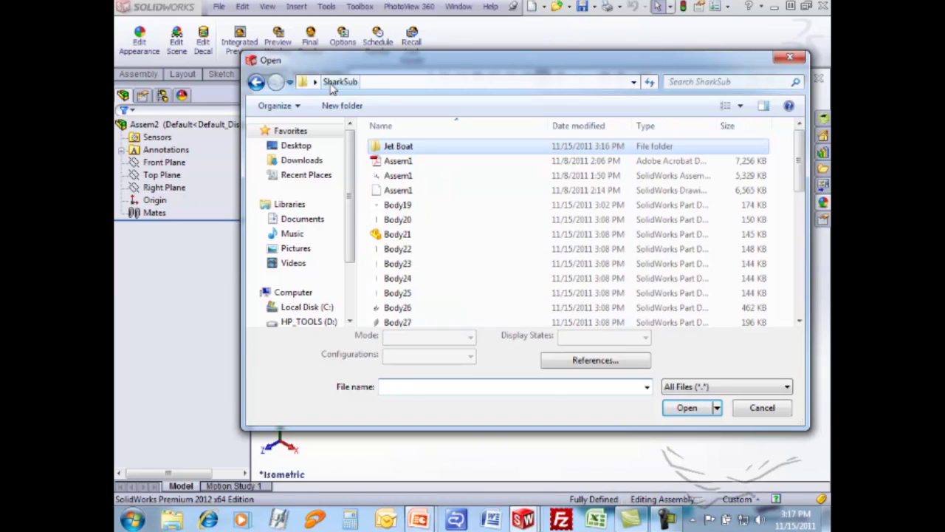
pyautogui.moveTo(798, 156); pyautogui.dragTo(823, 237)
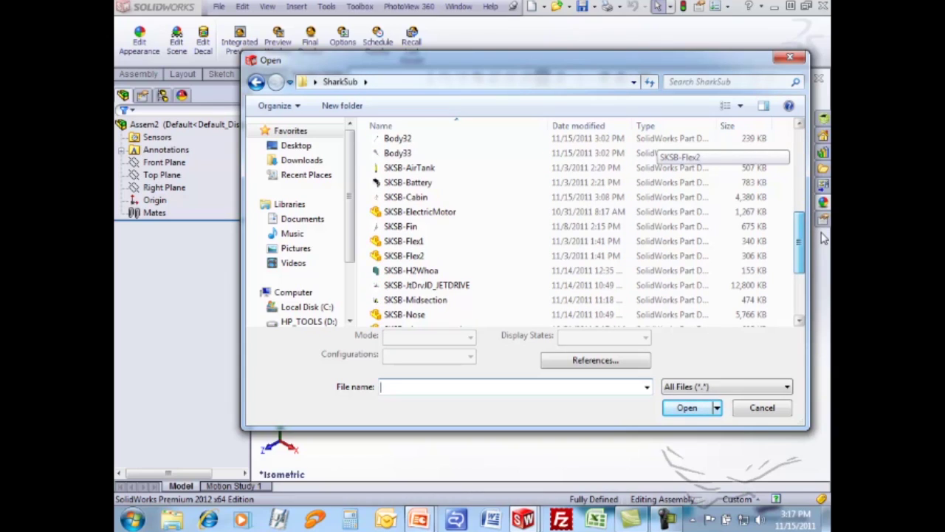
pyautogui.moveTo(823, 237); pyautogui.dragTo(826, 269)
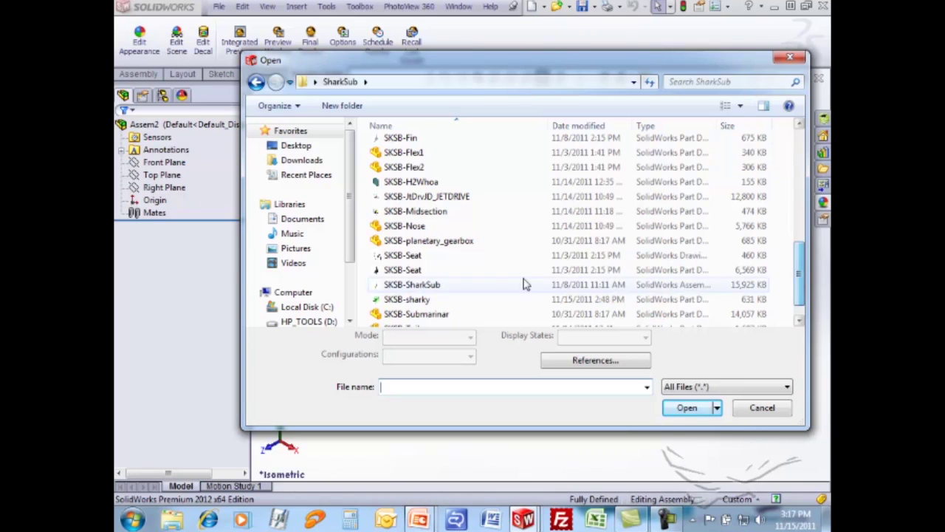
pyautogui.click(449, 286)
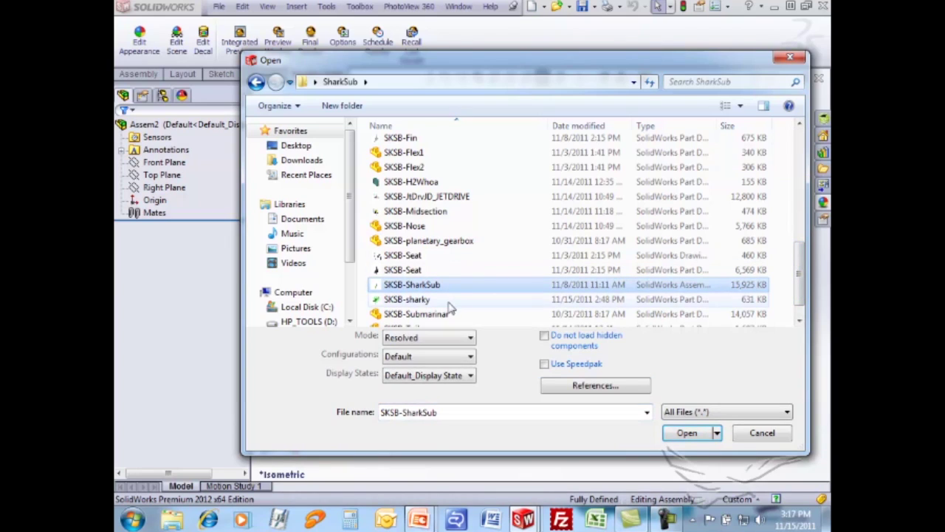
pyautogui.click(692, 437)
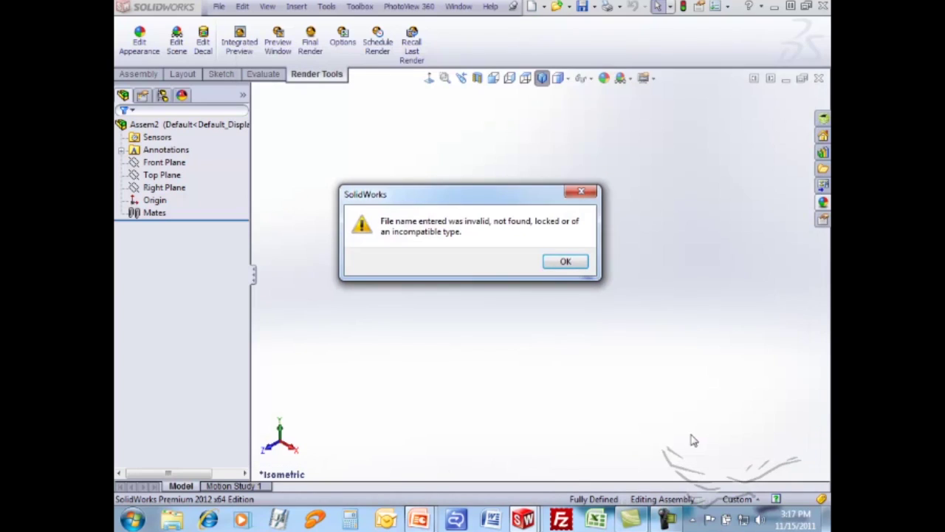
pyautogui.click(565, 264)
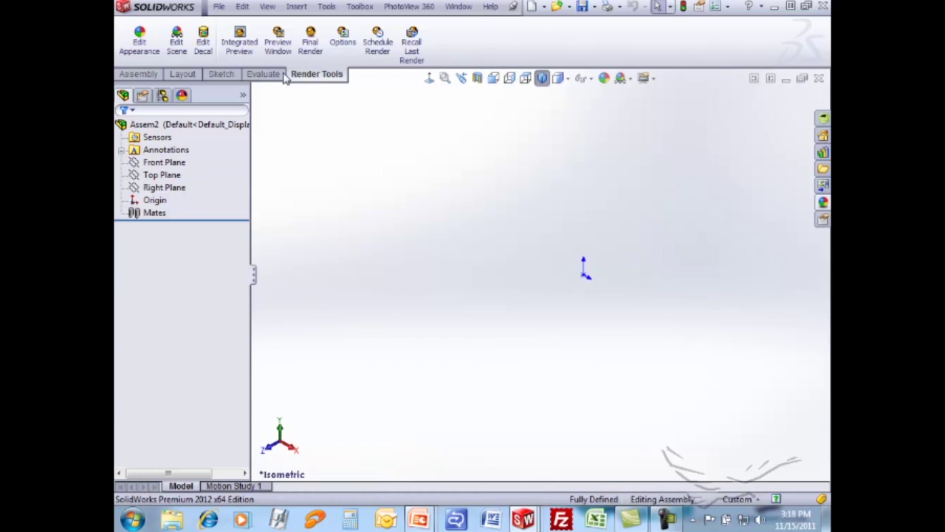
# - Insert the existing SKSB-sharky part file as an envelope into Assem2
pyautogui.click(220, 7)
pyautogui.click(296, 7)
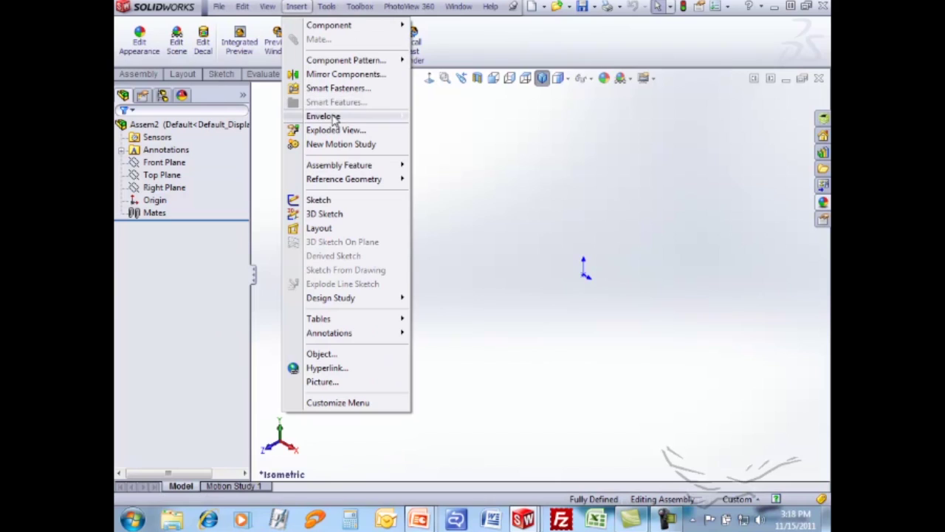
pyautogui.moveTo(341, 118)
pyautogui.click(442, 140)
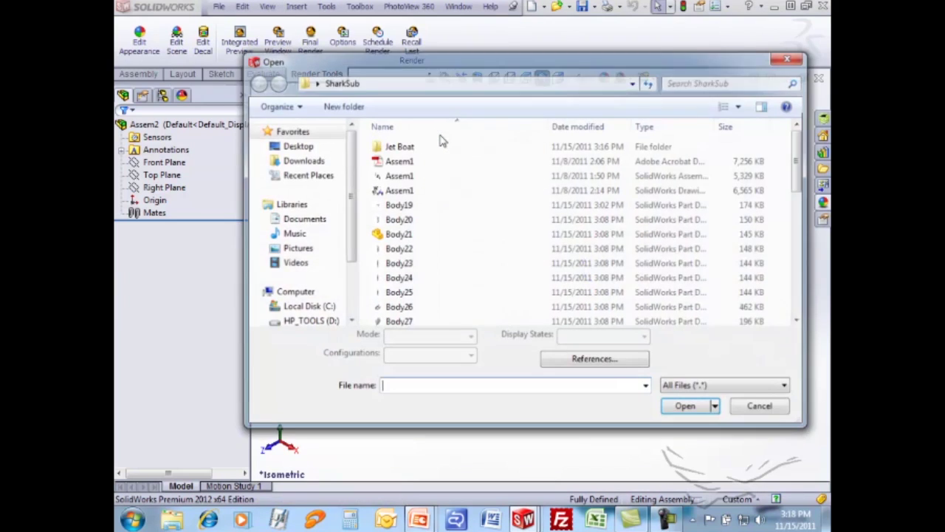
pyautogui.moveTo(800, 158); pyautogui.dragTo(815, 276)
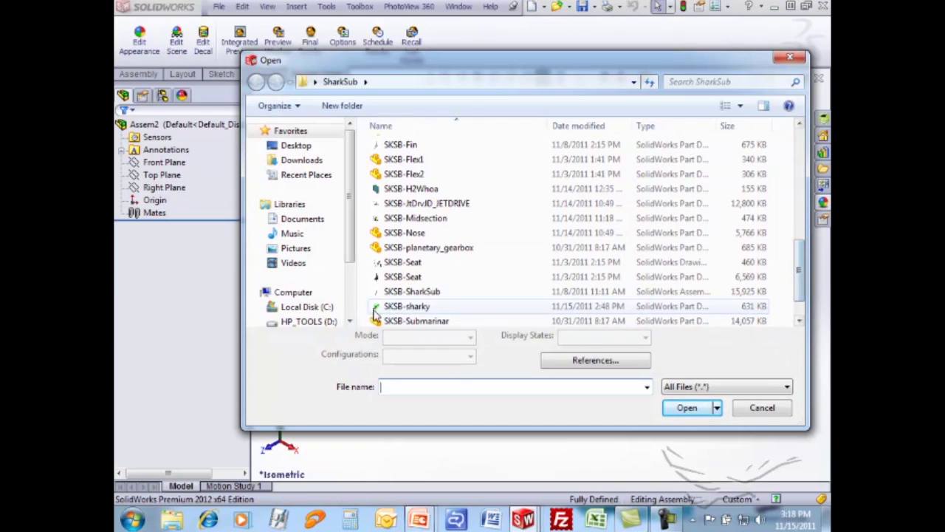
pyautogui.click(406, 306)
pyautogui.click(688, 408)
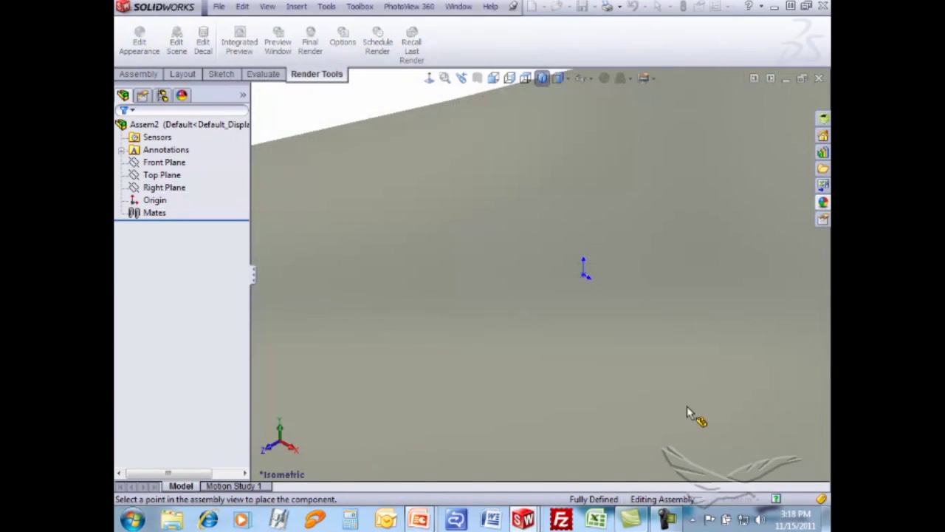
pyautogui.scroll(5, 524, 300)
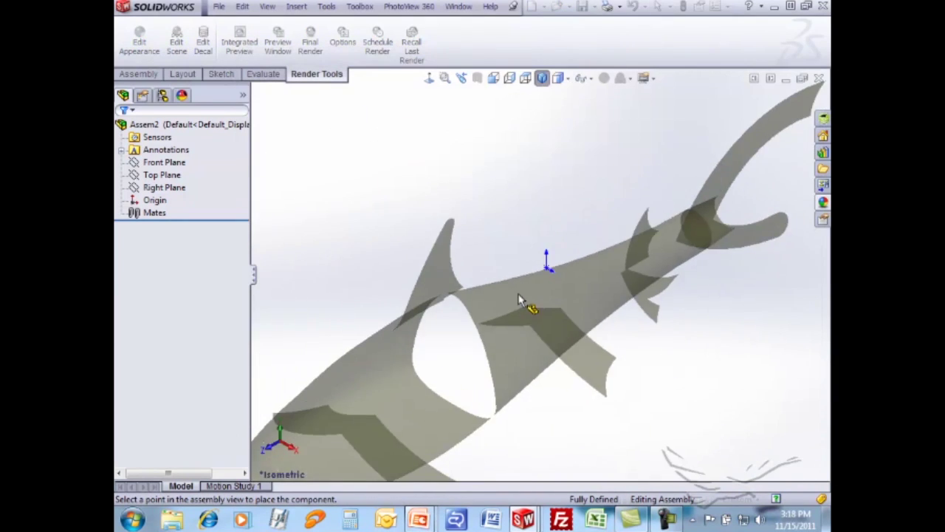
pyautogui.scroll(-3, 546, 271)
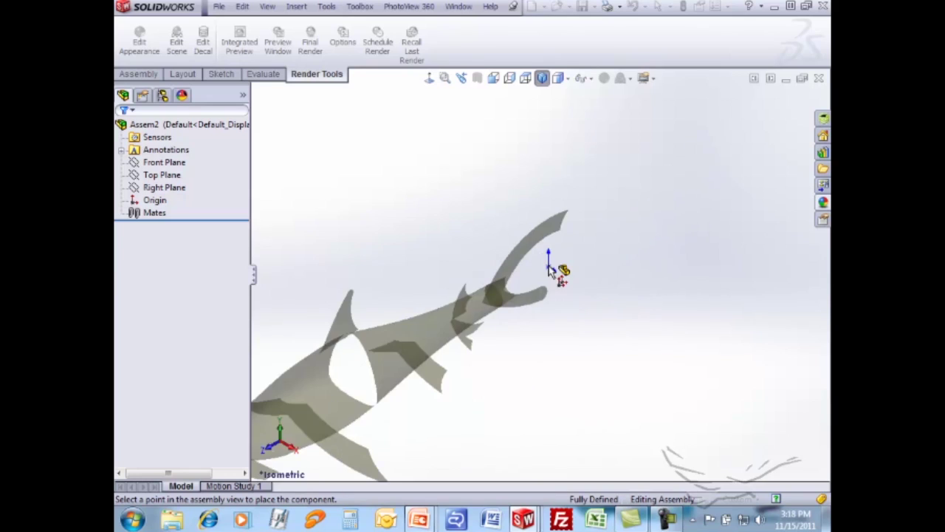
pyautogui.scroll(3, 561, 266)
pyautogui.scroll(-2, 555, 271)
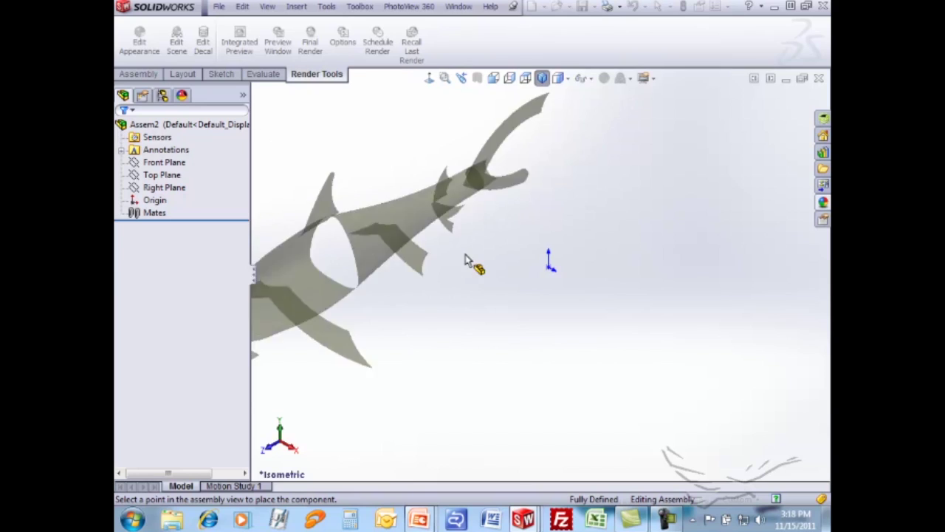
# - Place the SKSB-sharky shark and start editing its MasterBody Split Line2 feature
pyautogui.click(548, 273)
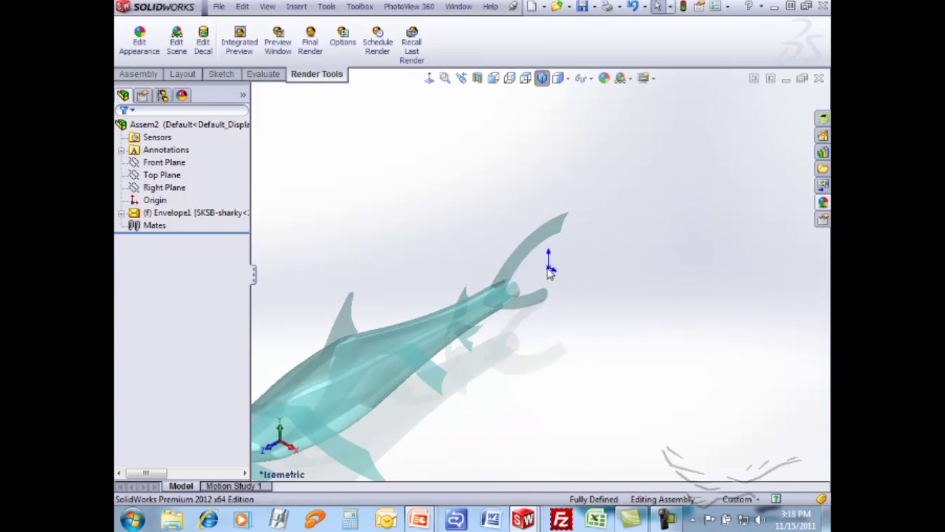
pyautogui.click(122, 213)
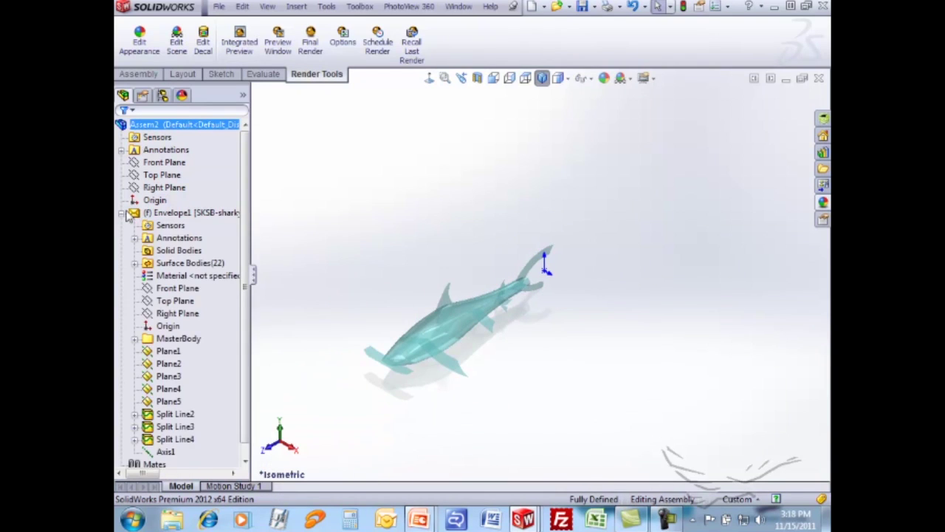
pyautogui.moveTo(331, 335); pyautogui.dragTo(320, 325, button='middle')
pyautogui.click(134, 338)
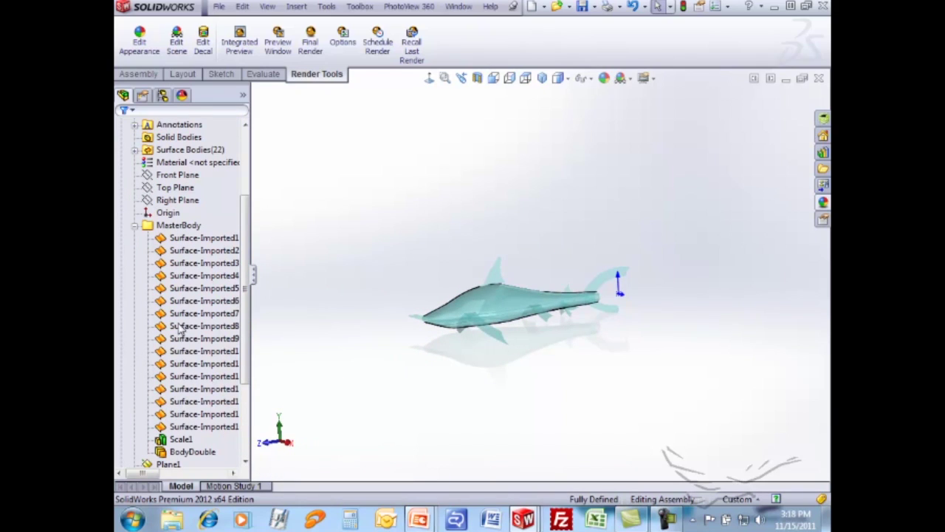
pyautogui.moveTo(246, 327); pyautogui.dragTo(255, 402)
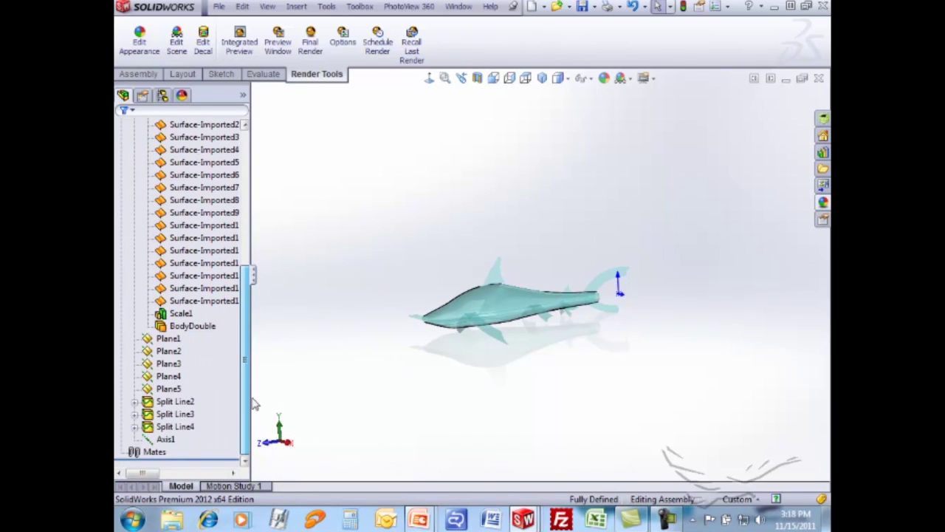
pyautogui.click(190, 403)
pyautogui.click(217, 361)
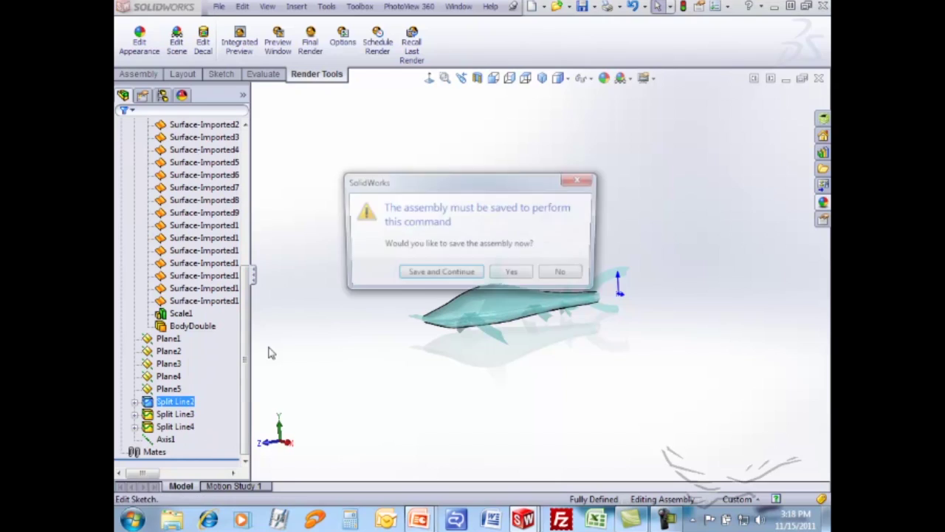
pyautogui.click(442, 274)
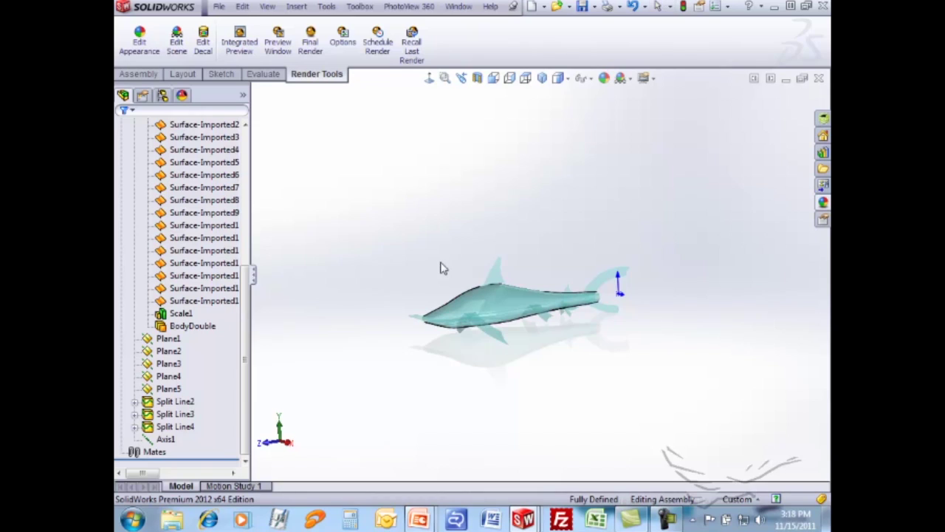
pyautogui.moveTo(440, 269); pyautogui.dragTo(443, 276, button='middle')
# - Save all modified documents, keeping the assembly name Assem2 in SharkSub
pyautogui.click(582, 7)
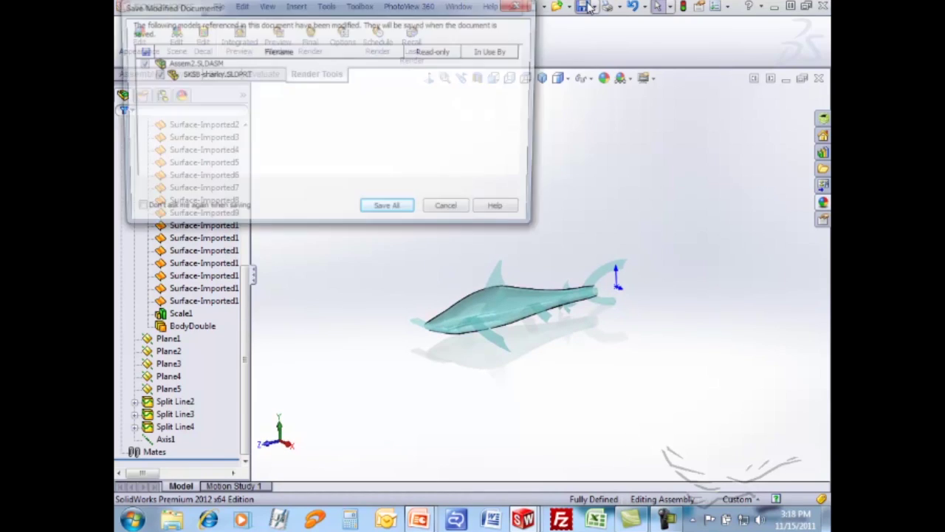
pyautogui.click(402, 212)
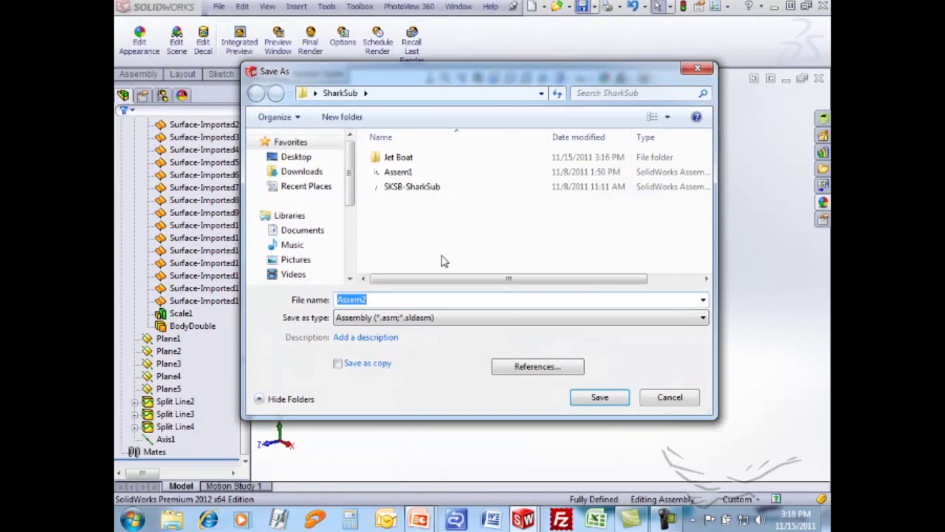
pyautogui.click(610, 399)
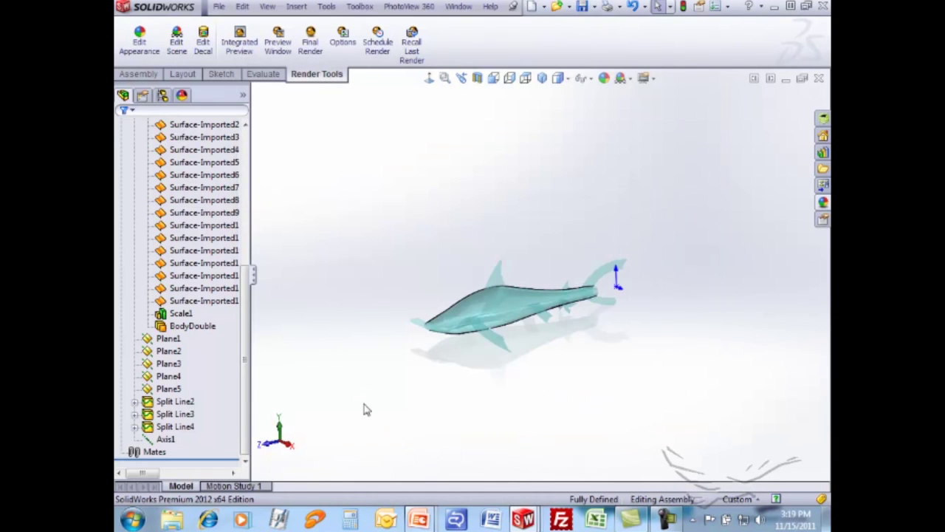
# - Open Sketch2 under Split Line2, exit sketch and component, then collapse Envelope1 in the tree
pyautogui.click(135, 402)
pyautogui.click(189, 413)
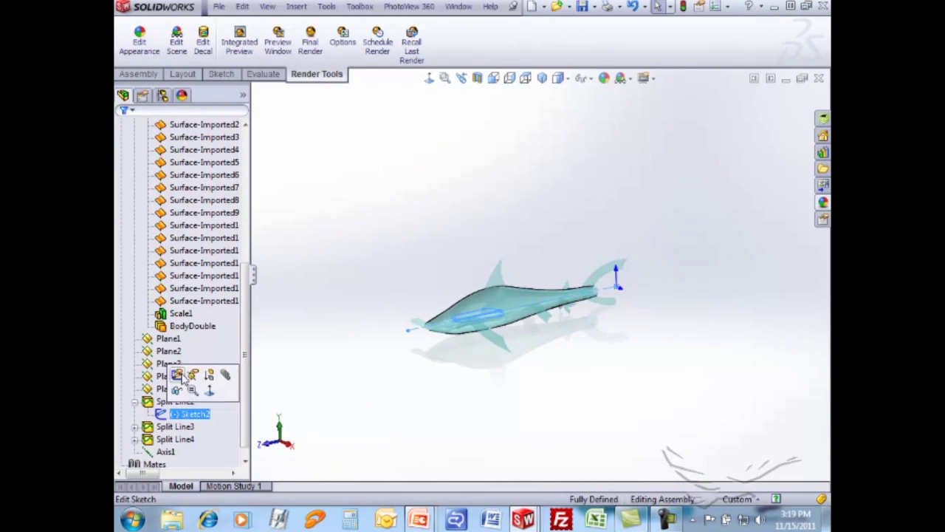
pyautogui.click(178, 375)
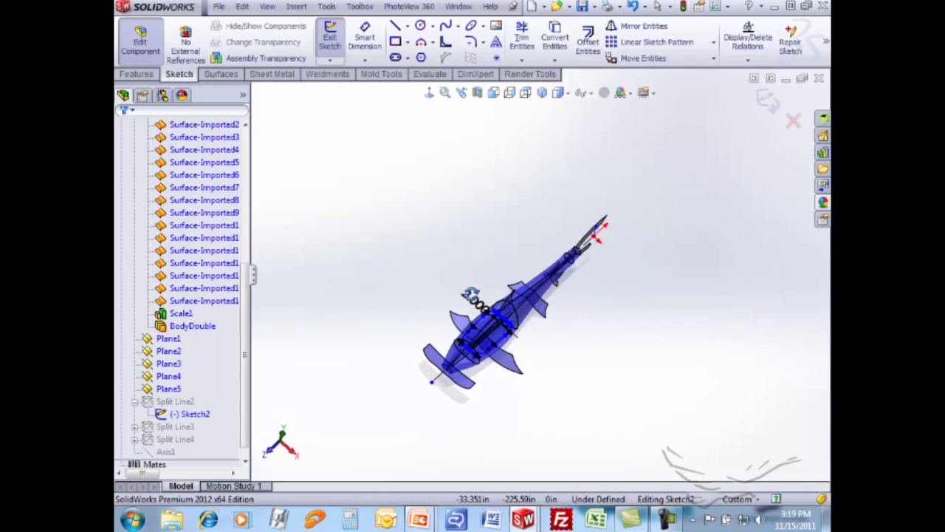
pyautogui.click(768, 100)
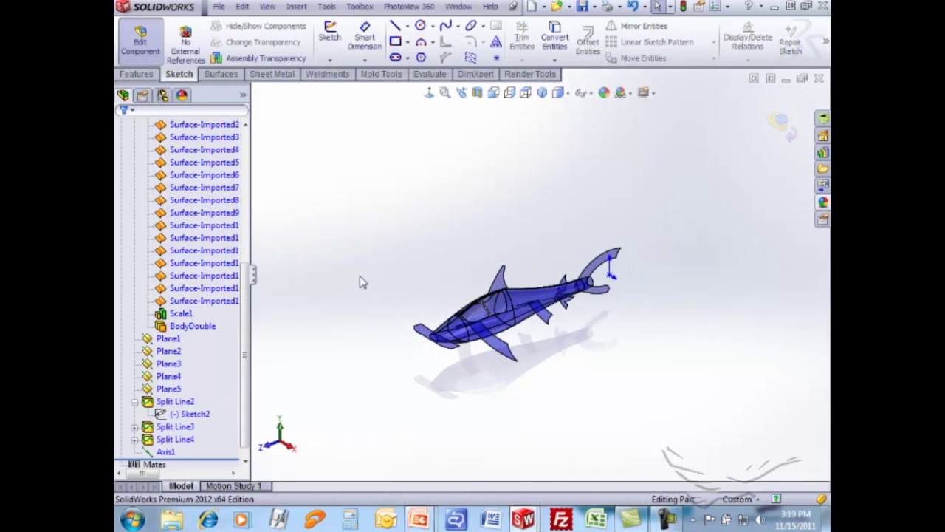
pyautogui.click(786, 124)
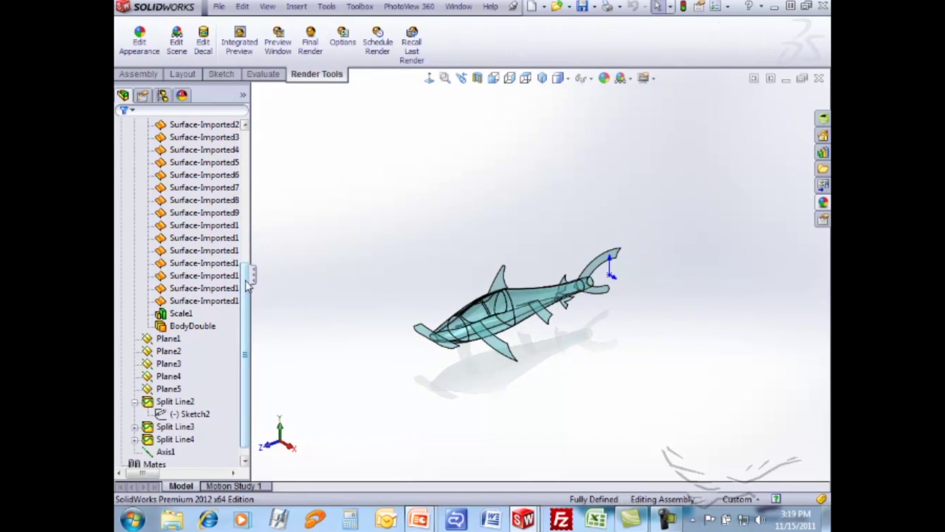
pyautogui.scroll(5, 247, 286)
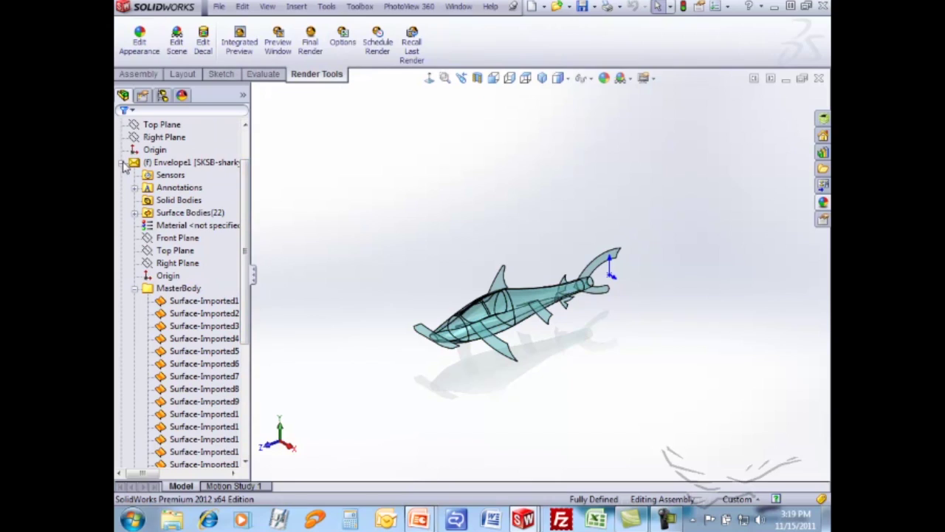
pyautogui.click(121, 163)
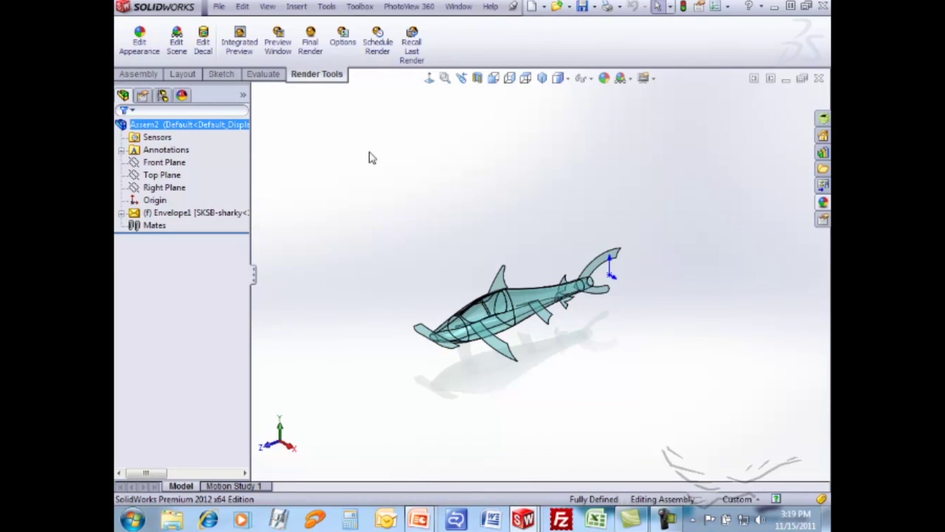
# - Try Mass Properties from the Evaluate tab and dismiss the no-eligible-components warning
pyautogui.click(263, 73)
pyautogui.click(336, 40)
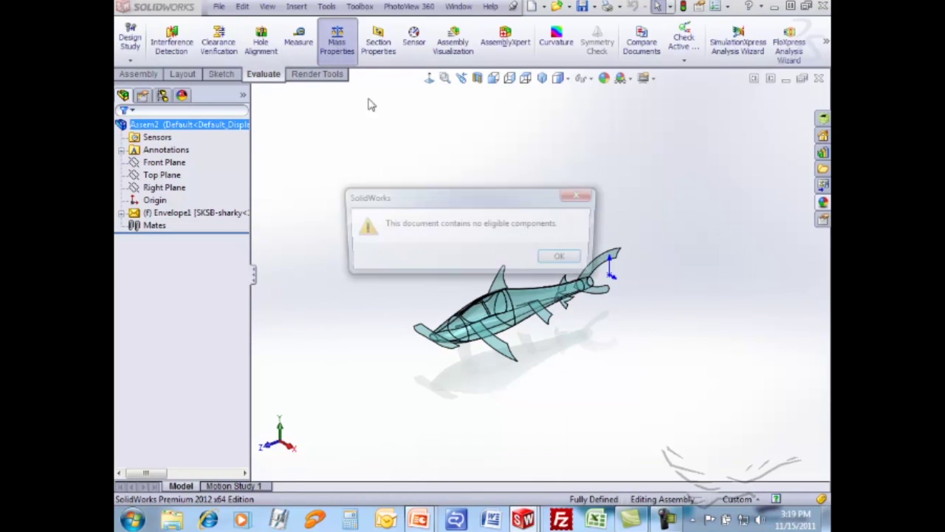
pyautogui.click(559, 255)
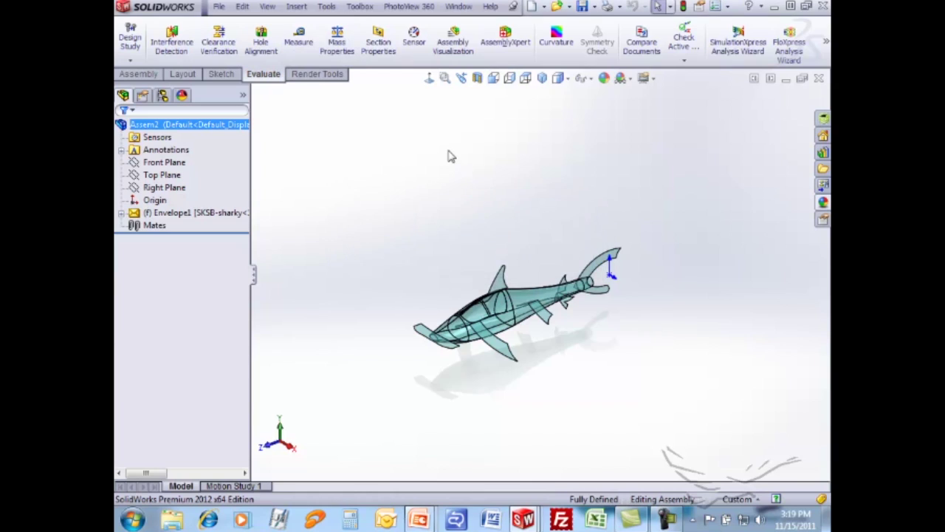
# - Orbit the shark assembly and bring up Insert Component with a mouse gesture
pyautogui.moveTo(451, 156); pyautogui.dragTo(458, 134, button='middle')
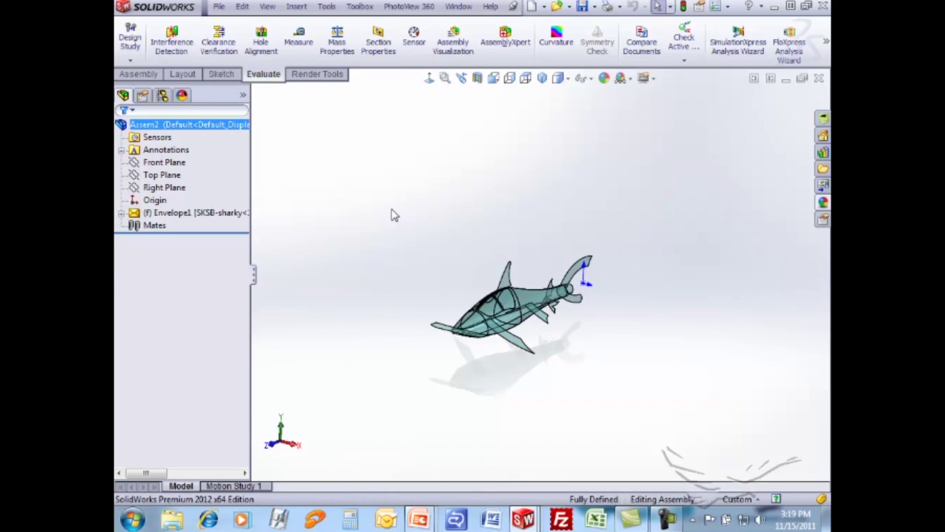
pyautogui.moveTo(401, 212); pyautogui.dragTo(381, 222, button='middle')
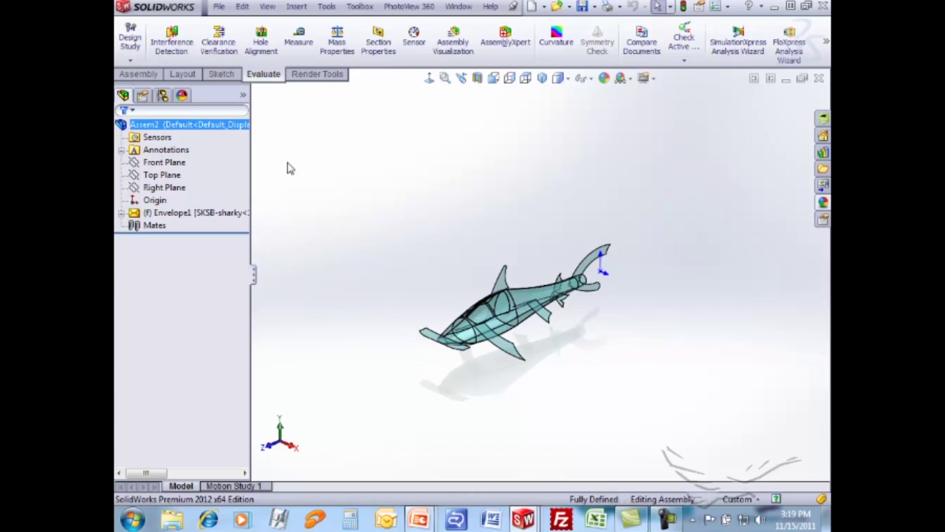
pyautogui.moveTo(319, 147); pyautogui.dragTo(359, 192, button='right')
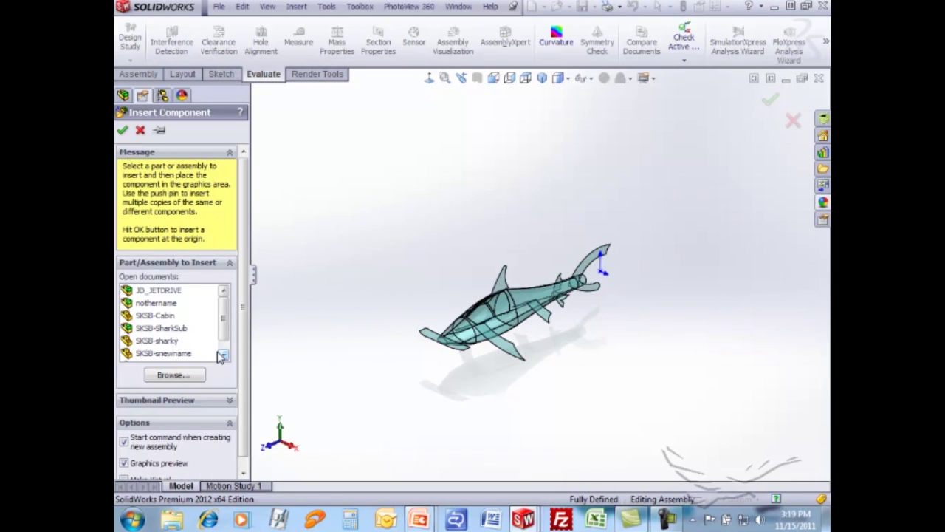
# - Insert SKSB-Weldment and then the nothername part at the assembly origin
pyautogui.scroll(-1, 224, 347)
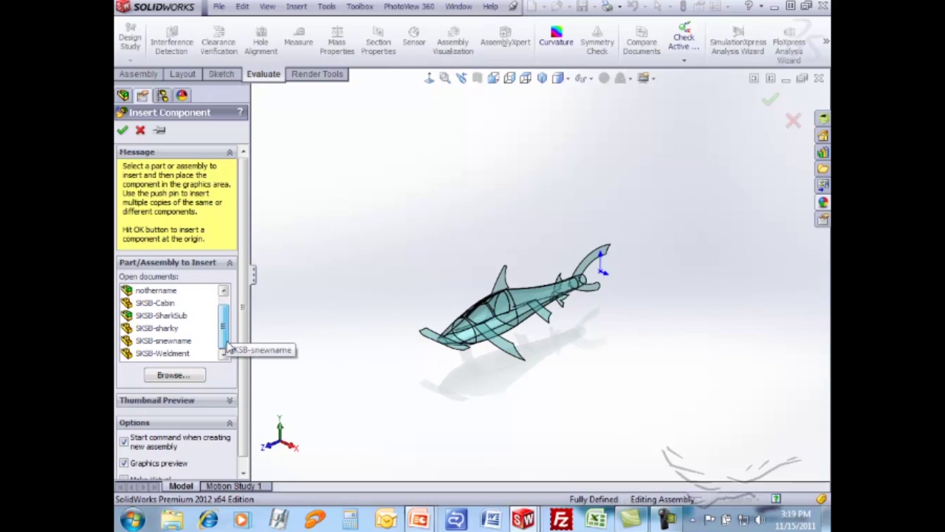
pyautogui.click(172, 354)
pyautogui.click(122, 130)
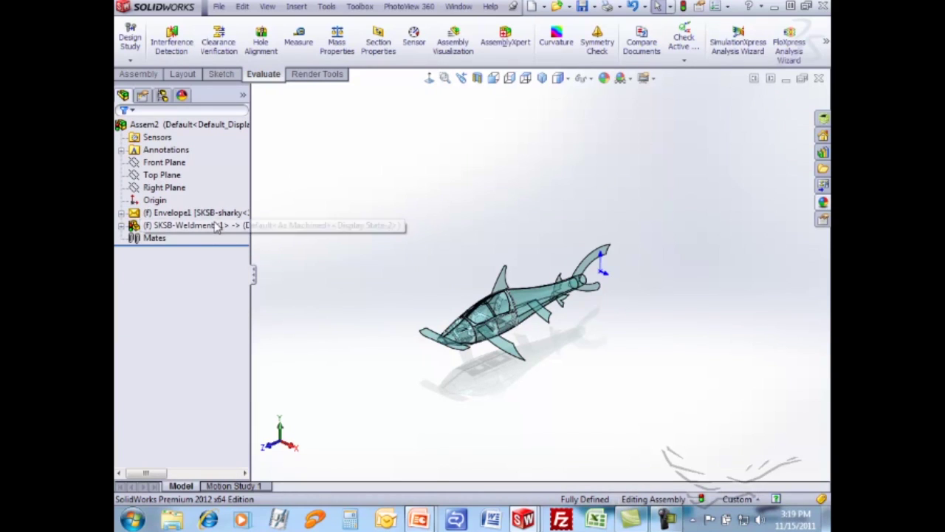
pyautogui.moveTo(335, 180); pyautogui.dragTo(326, 225, button='right')
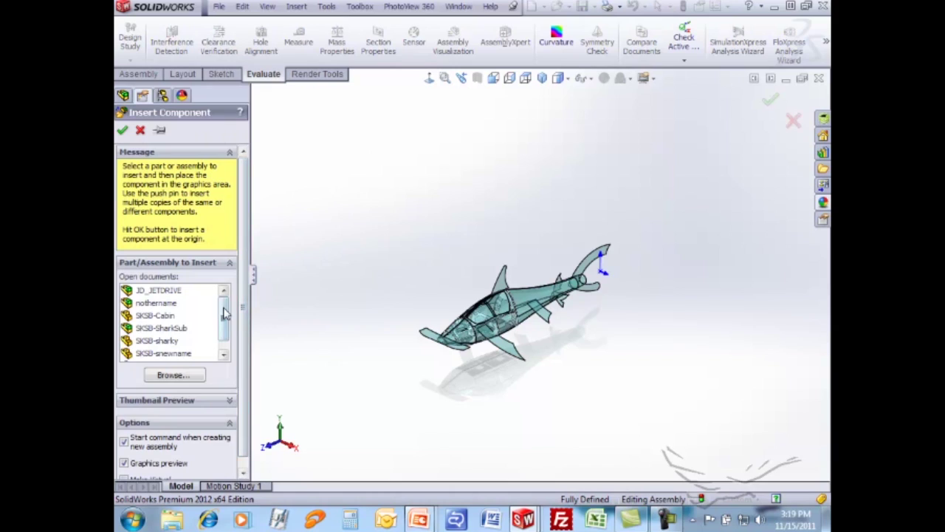
pyautogui.scroll(-1, 177, 314)
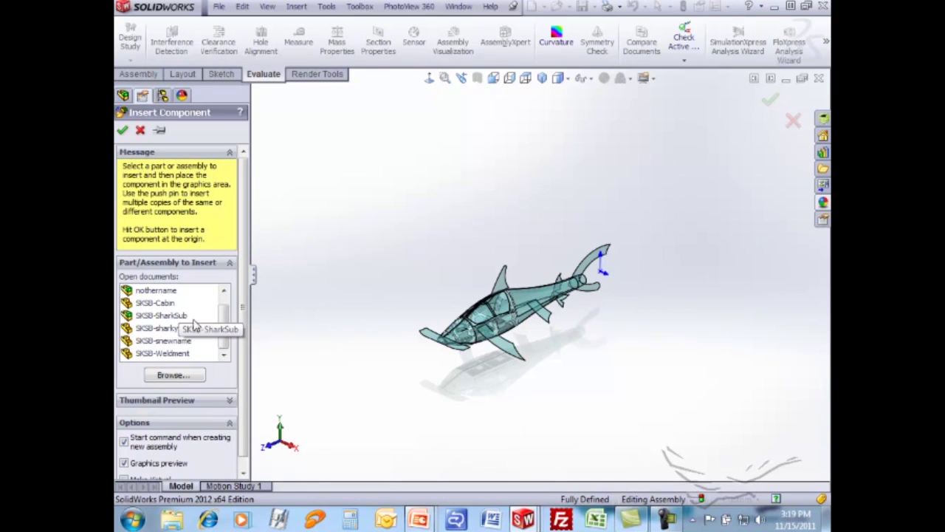
pyautogui.scroll(1, 226, 321)
pyautogui.click(155, 302)
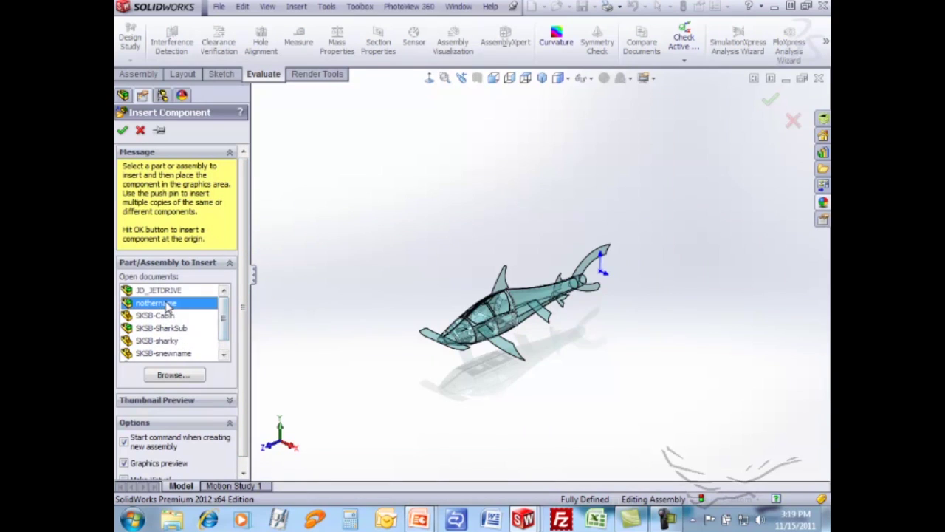
pyautogui.click(122, 130)
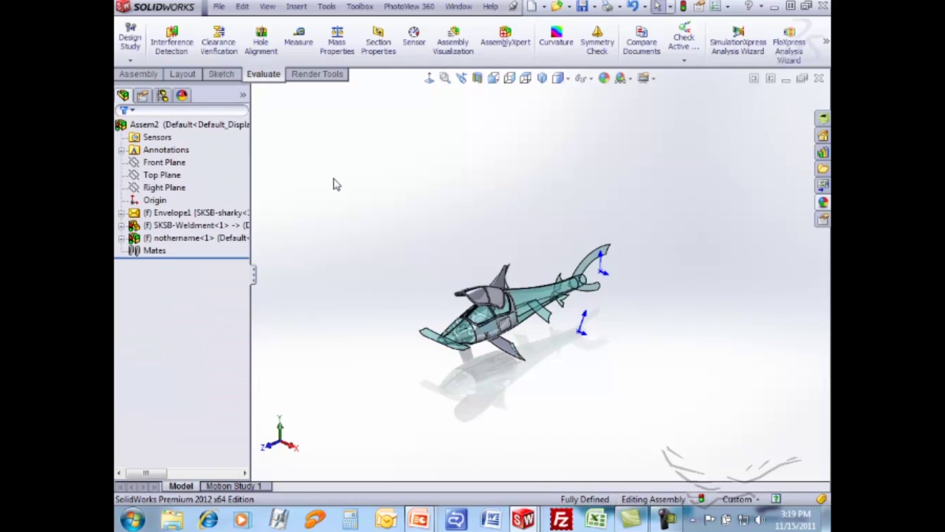
# - Repeat Insert Component to place SKSB-snewname at the origin as well
pyautogui.press('Return')
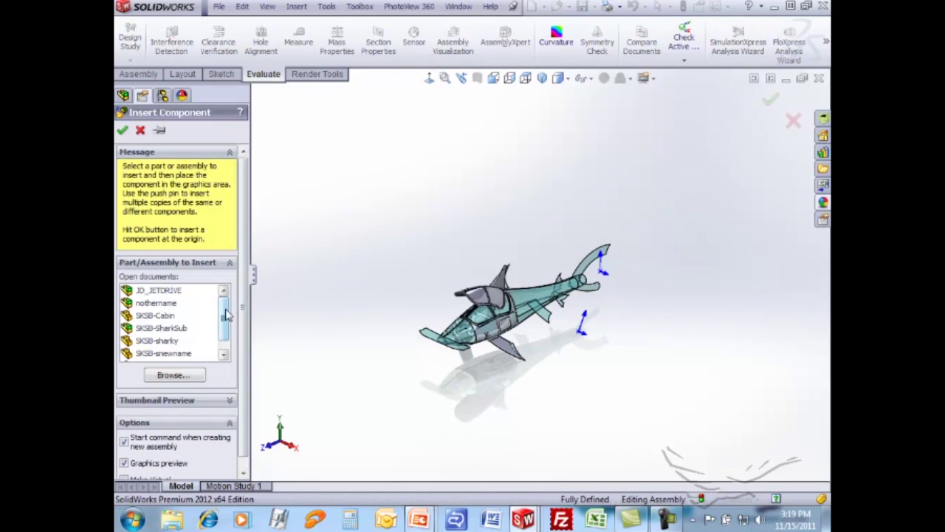
pyautogui.moveTo(226, 316); pyautogui.dragTo(226, 340)
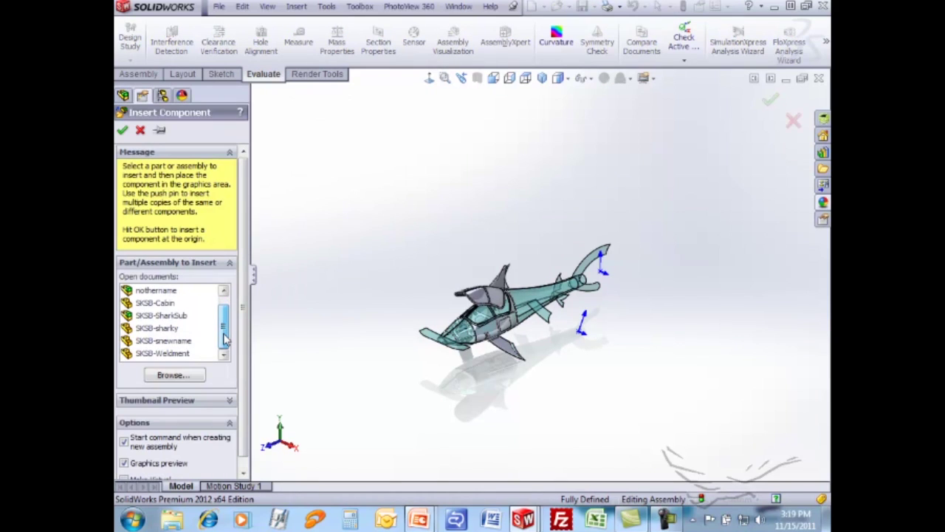
pyautogui.click(183, 341)
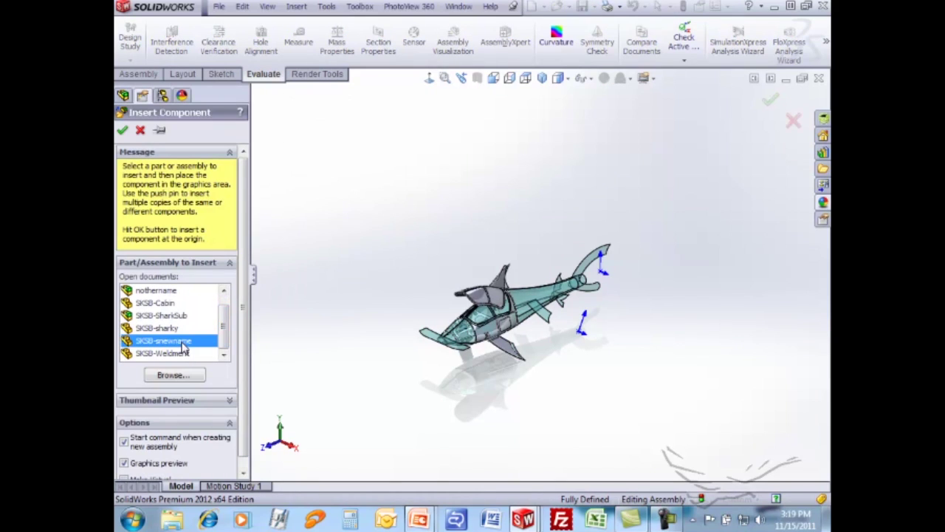
pyautogui.click(123, 128)
pyautogui.scroll(-6, 478, 336)
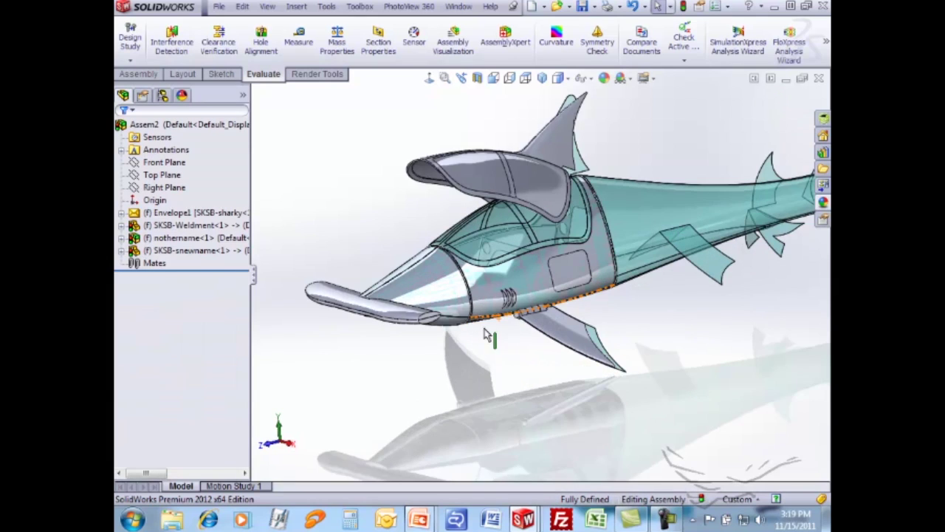
pyautogui.moveTo(472, 277); pyautogui.dragTo(642, 214, button='middle')
pyautogui.rightClick(212, 214)
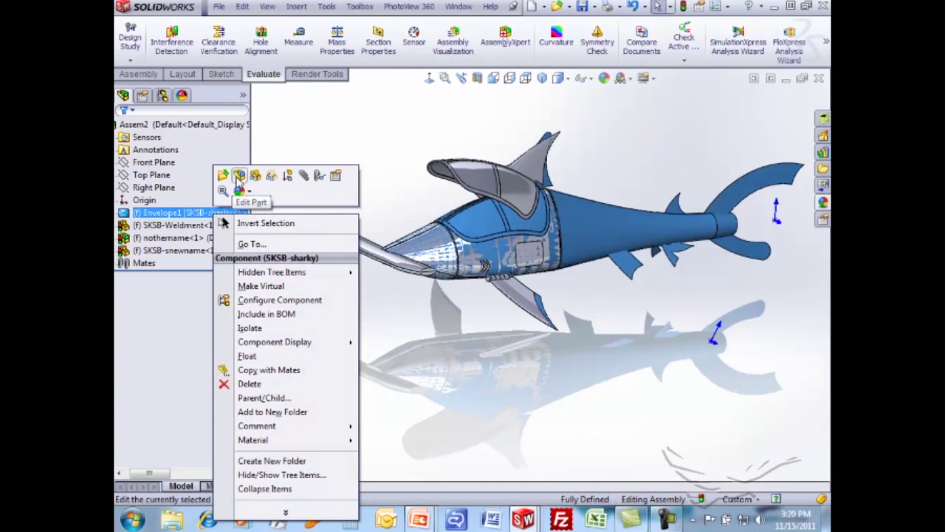
pyautogui.click(255, 175)
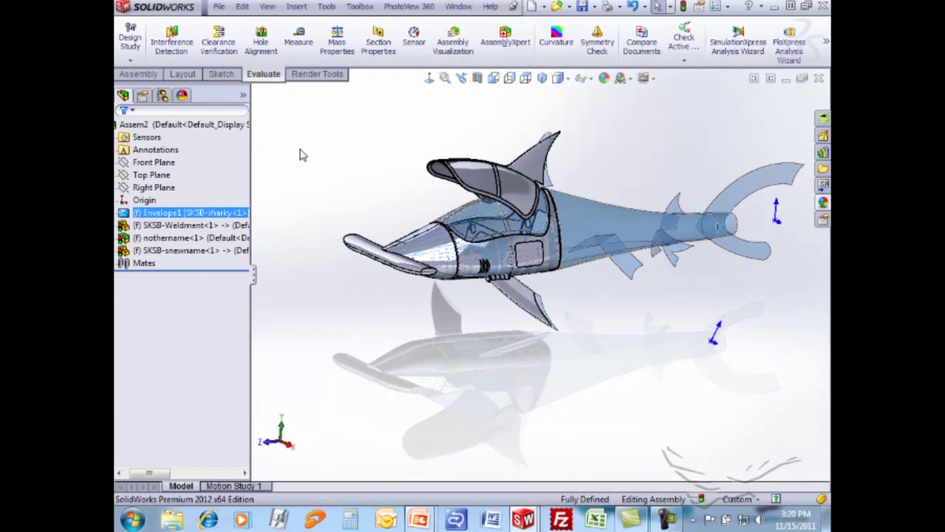
pyautogui.rightClick(230, 214)
pyautogui.click(254, 175)
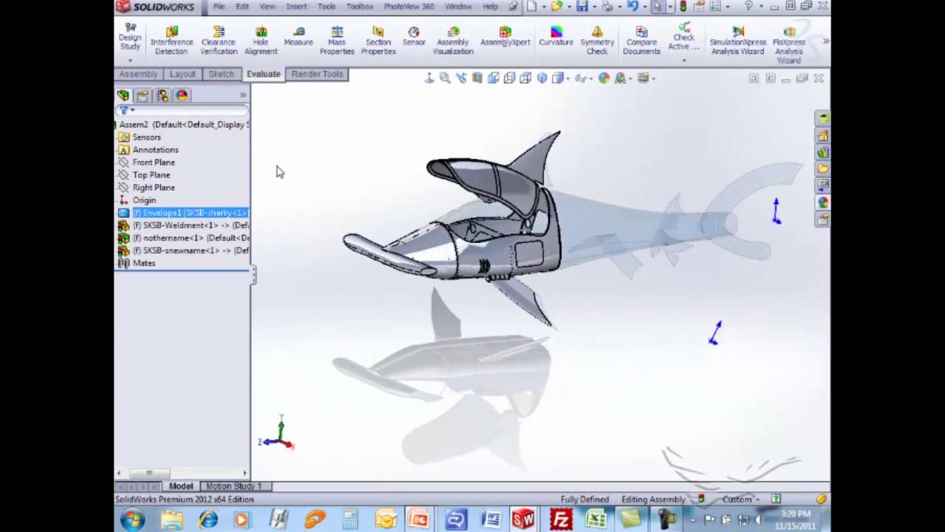
pyautogui.moveTo(276, 169); pyautogui.dragTo(393, 197, button='middle')
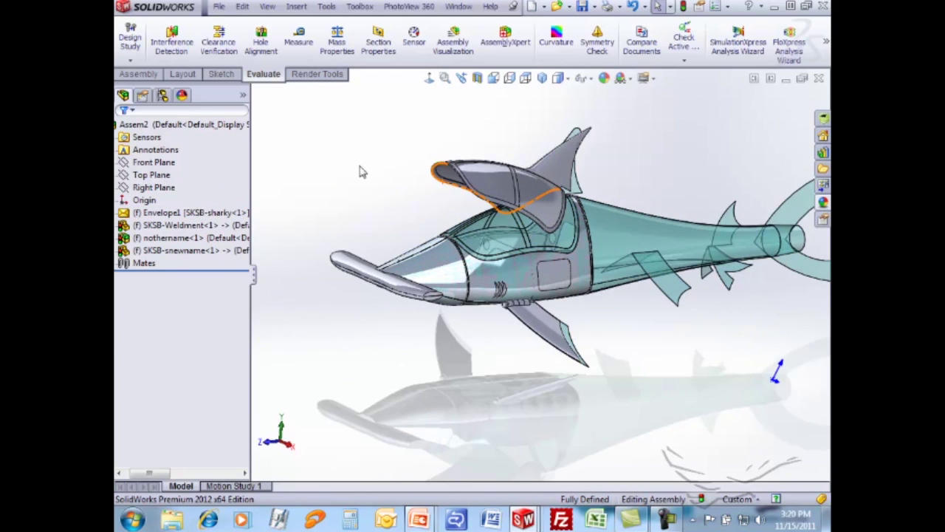
# - Insert a default Bill of Materials via Insert > Tables, place it beside the model, and select it
pyautogui.click(296, 6)
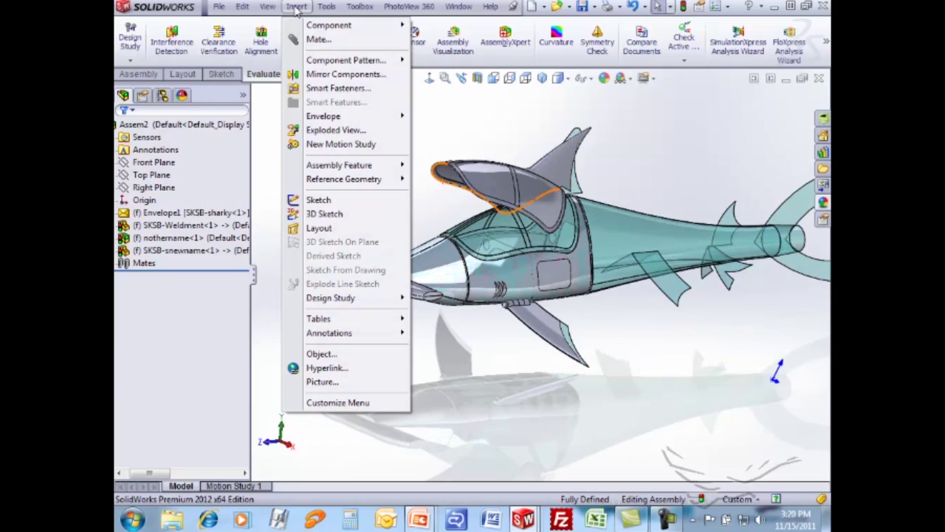
pyautogui.moveTo(359, 319)
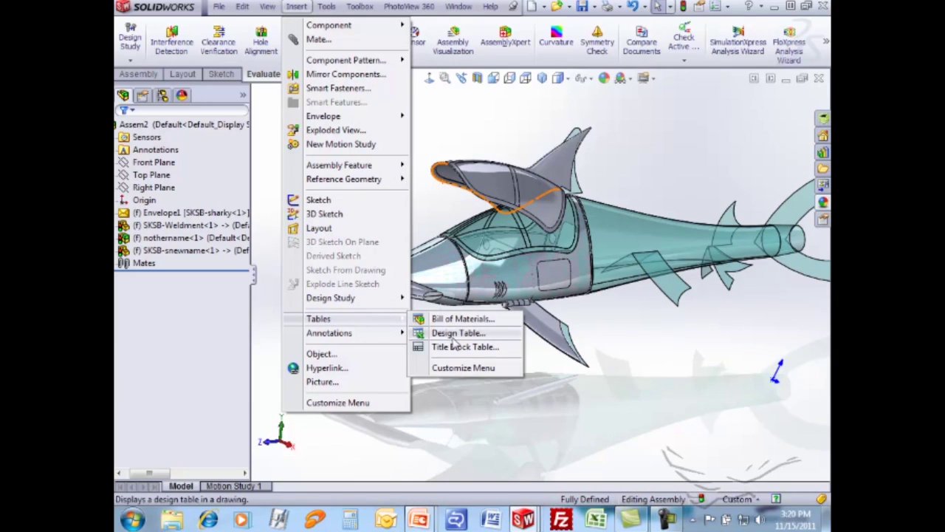
pyautogui.click(457, 333)
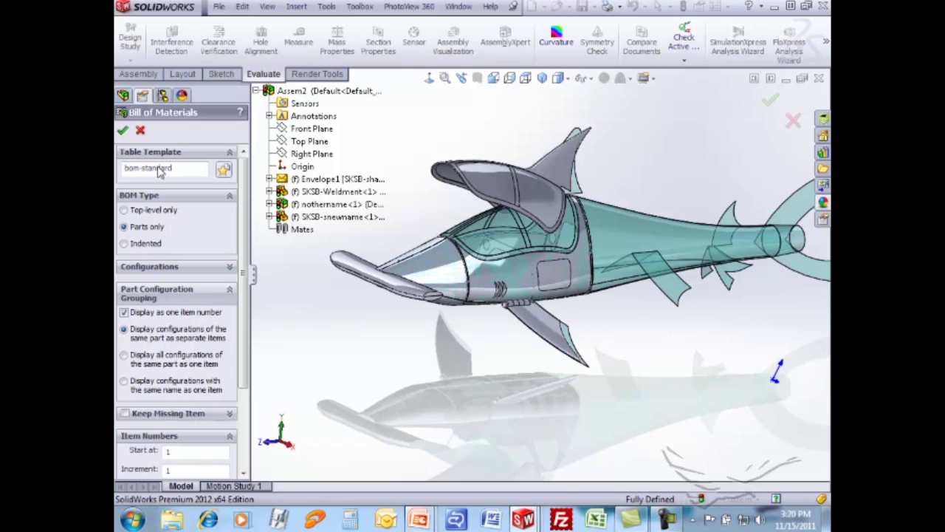
pyautogui.click(126, 131)
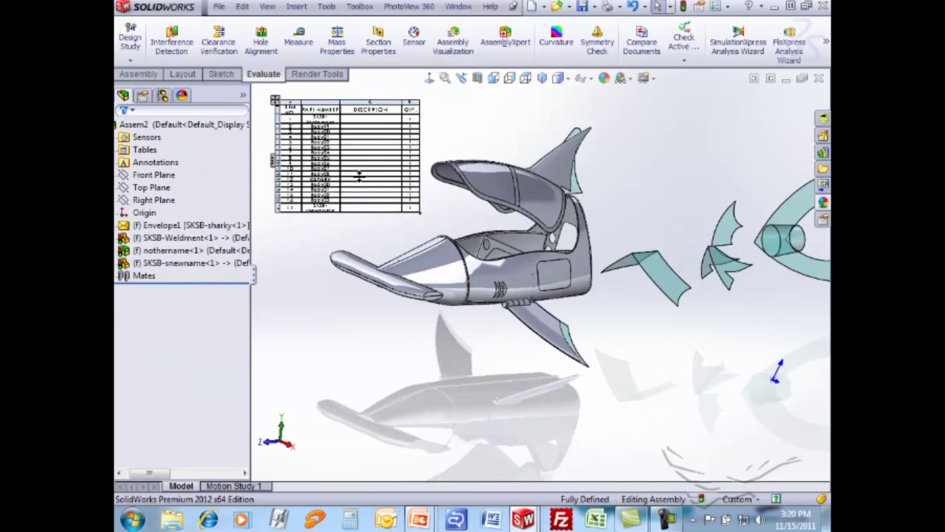
pyautogui.scroll(-5, 415, 299)
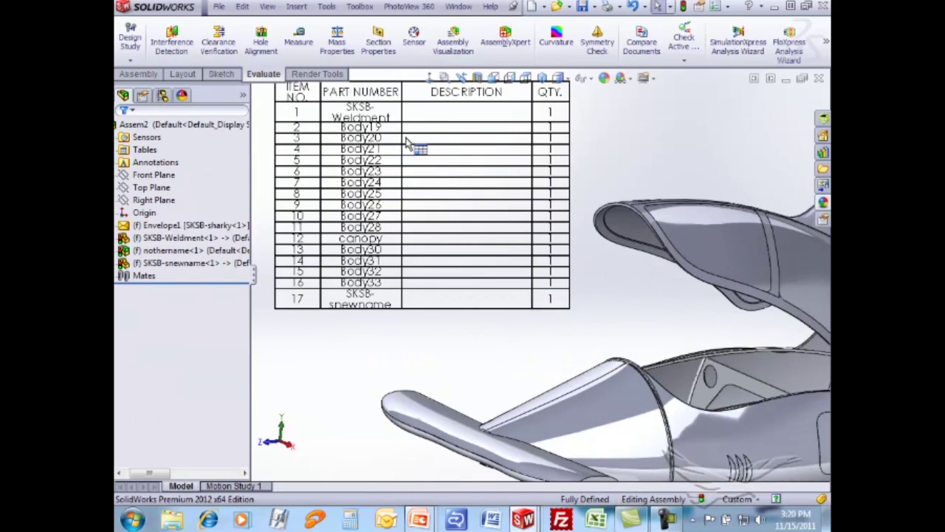
pyautogui.scroll(3, 539, 272)
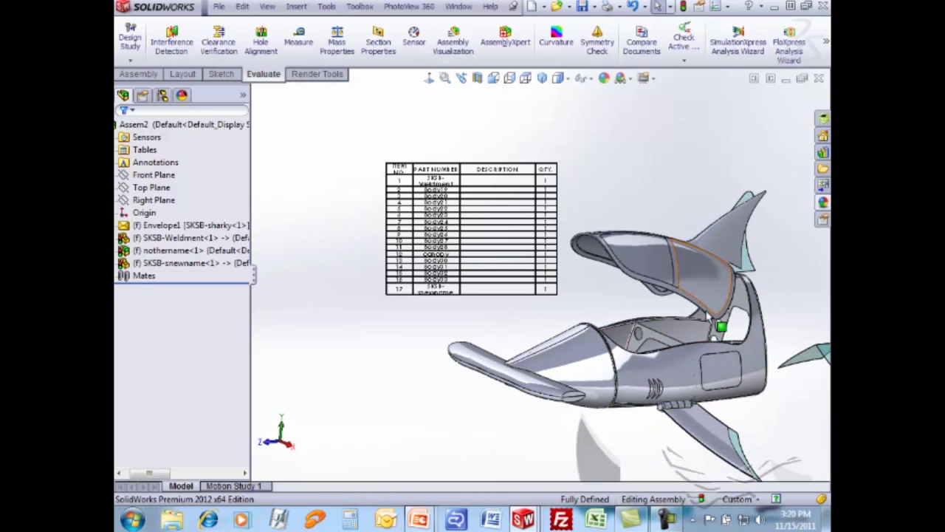
pyautogui.scroll(-5, 491, 216)
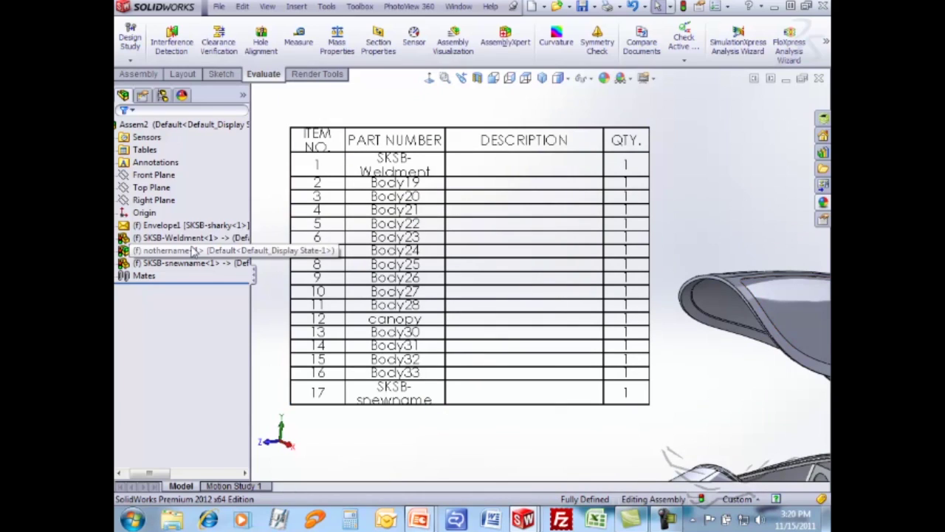
pyautogui.click(369, 144)
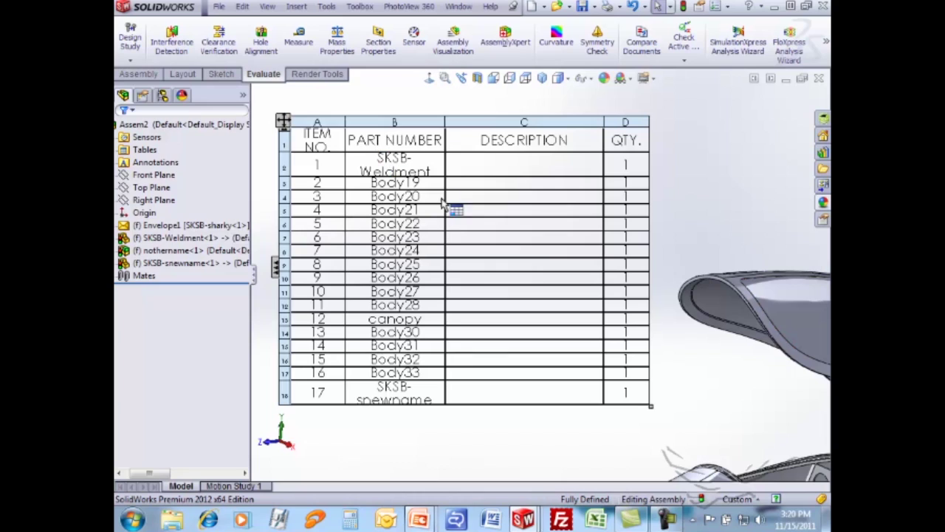
pyautogui.scroll(5, 558, 359)
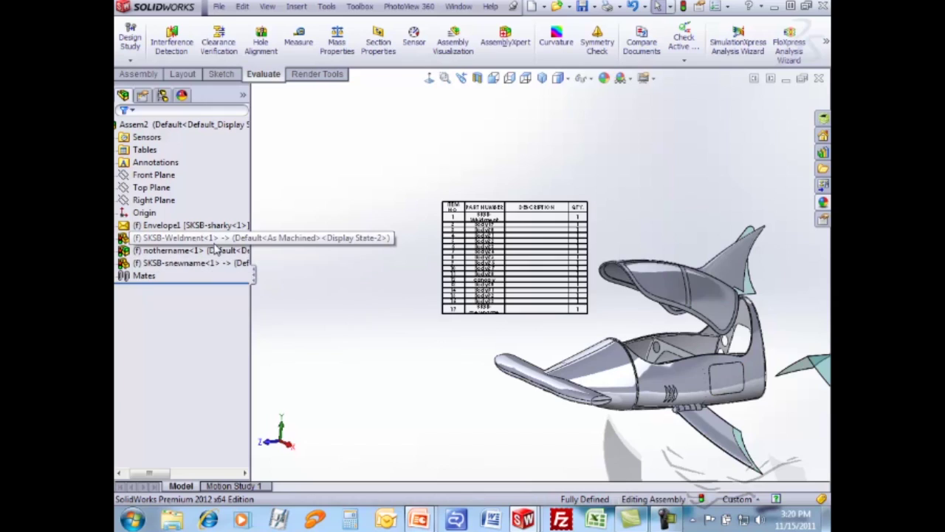
# - Change the bill of materials type to Indented
pyautogui.click(445, 210)
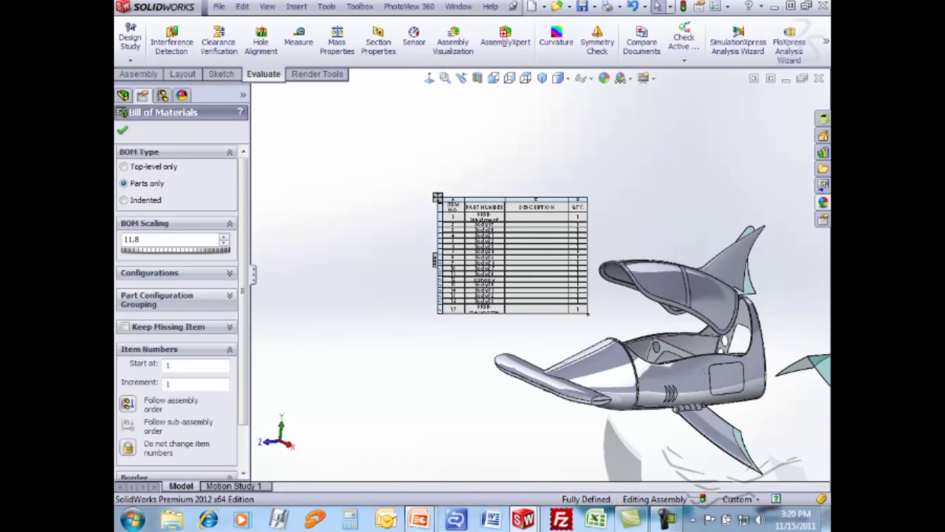
pyautogui.click(149, 205)
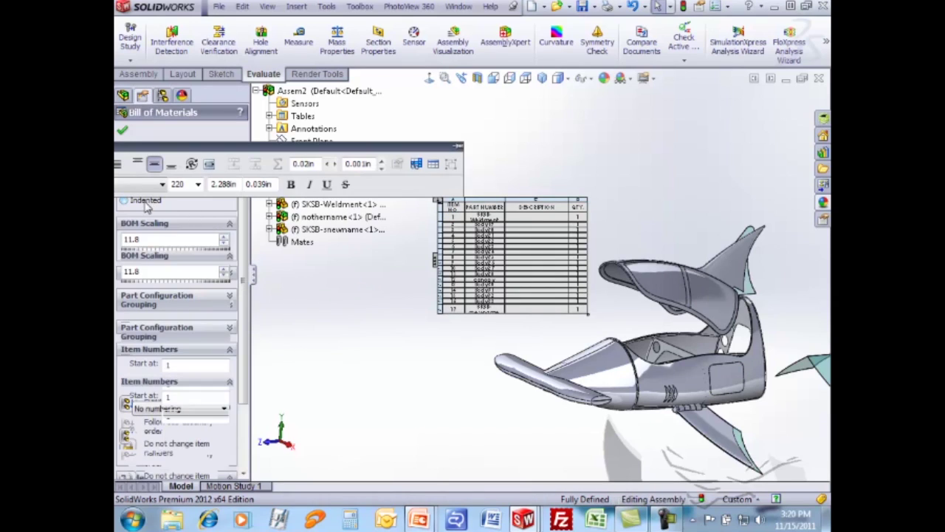
pyautogui.click(123, 132)
pyautogui.scroll(-6, 590, 270)
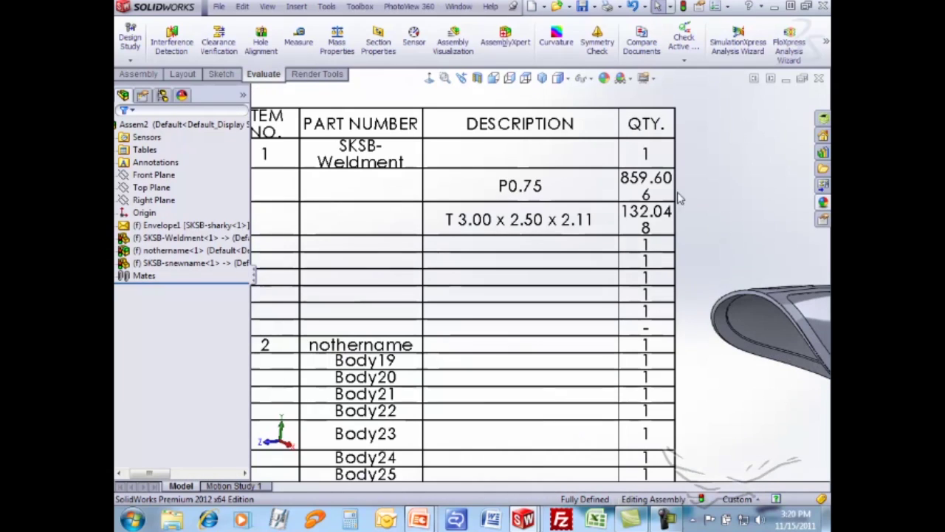
pyautogui.scroll(3, 620, 369)
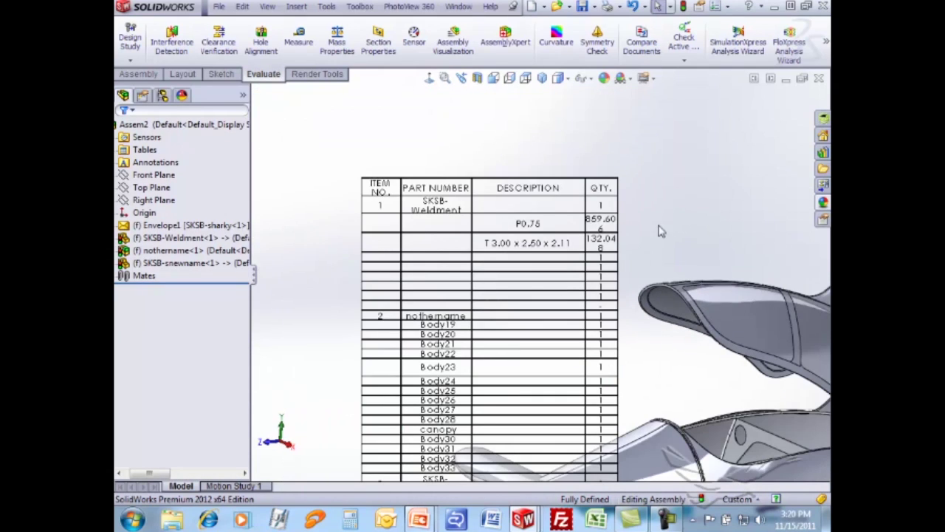
pyautogui.scroll(2, 591, 310)
# - Switch the bill of materials back to Parts only
pyautogui.click(377, 169)
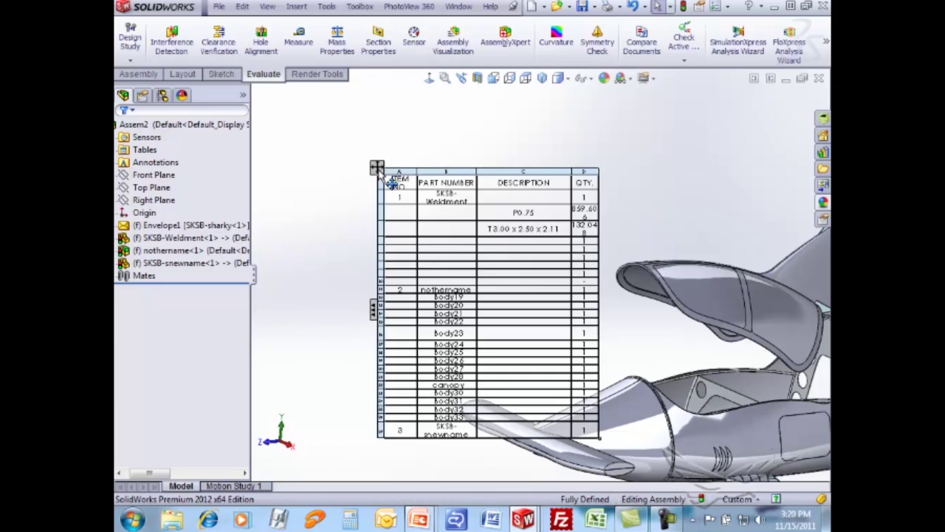
pyautogui.click(378, 170)
pyautogui.click(124, 183)
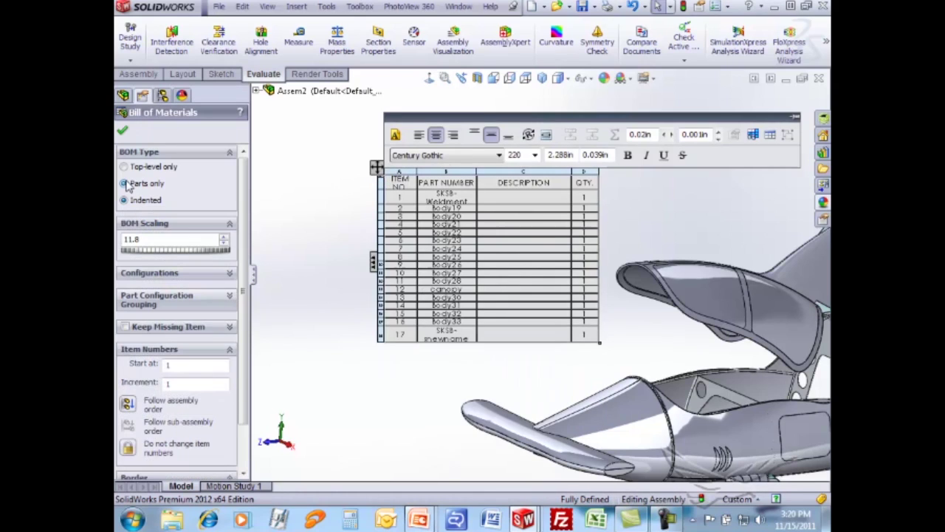
pyautogui.click(281, 186)
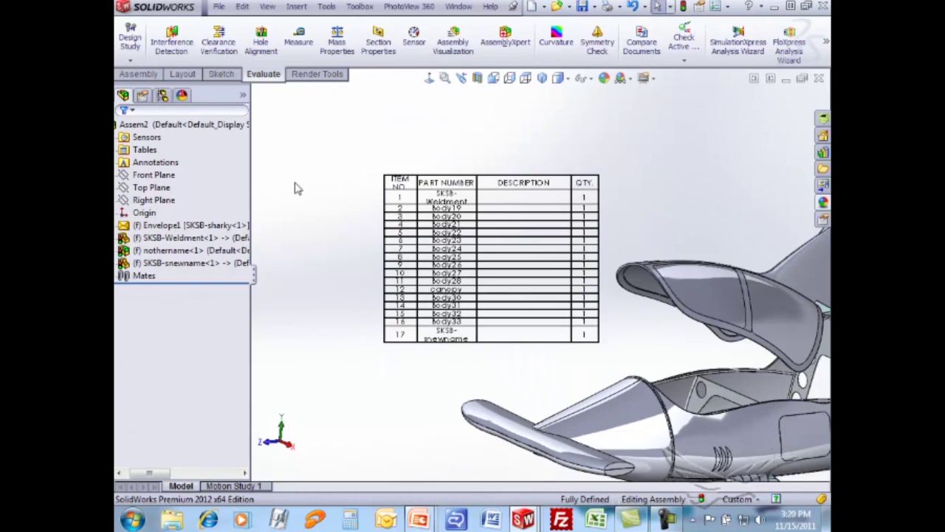
pyautogui.scroll(1, 526, 221)
# - Hide the BOM table from its right-click menu
pyautogui.click(404, 184)
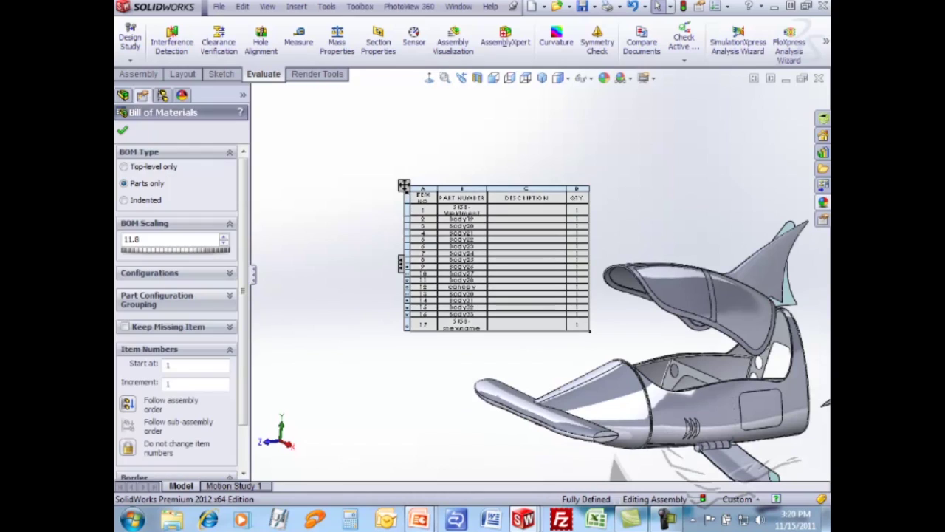
pyautogui.rightClick(402, 185)
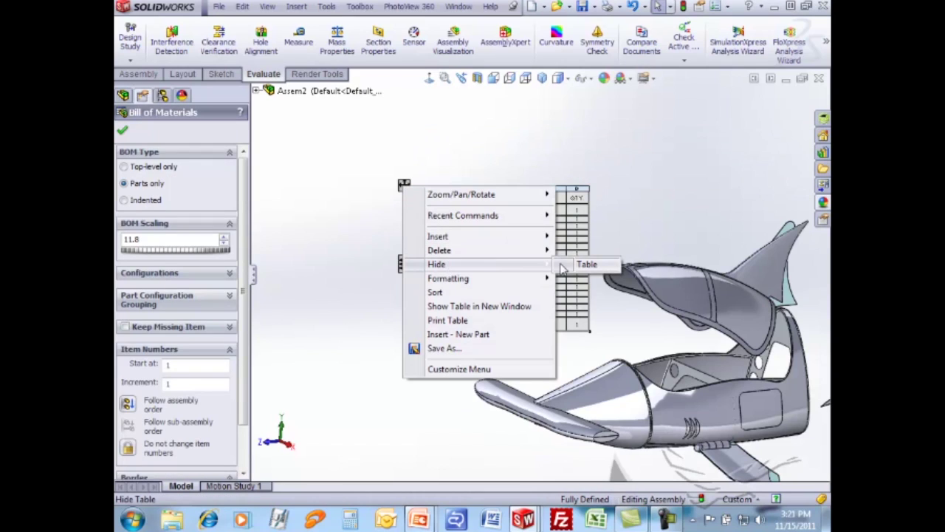
pyautogui.click(570, 264)
# - Hide Envelope1, show it again, and orbit the shark to a side-on view
pyautogui.moveTo(656, 202); pyautogui.dragTo(705, 309, button='middle')
pyautogui.scroll(-2, 705, 309)
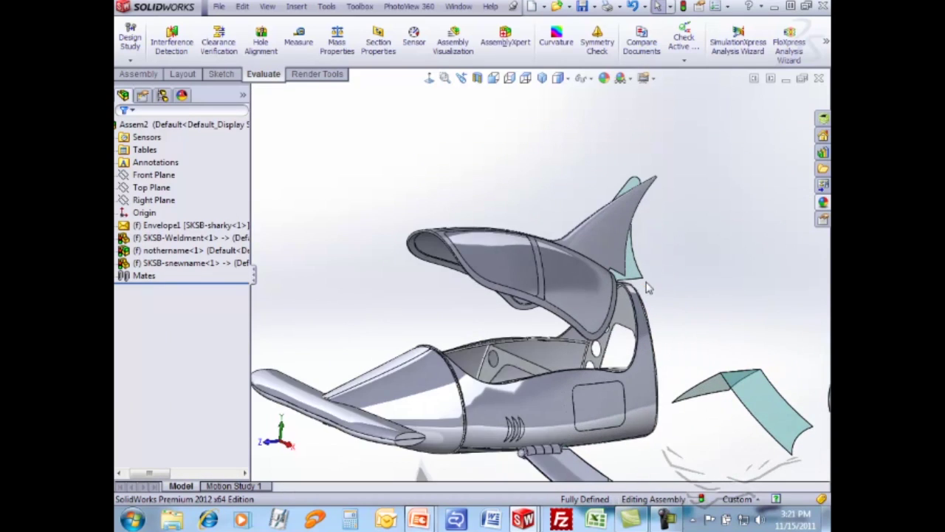
pyautogui.scroll(2, 646, 282)
pyautogui.click(194, 225)
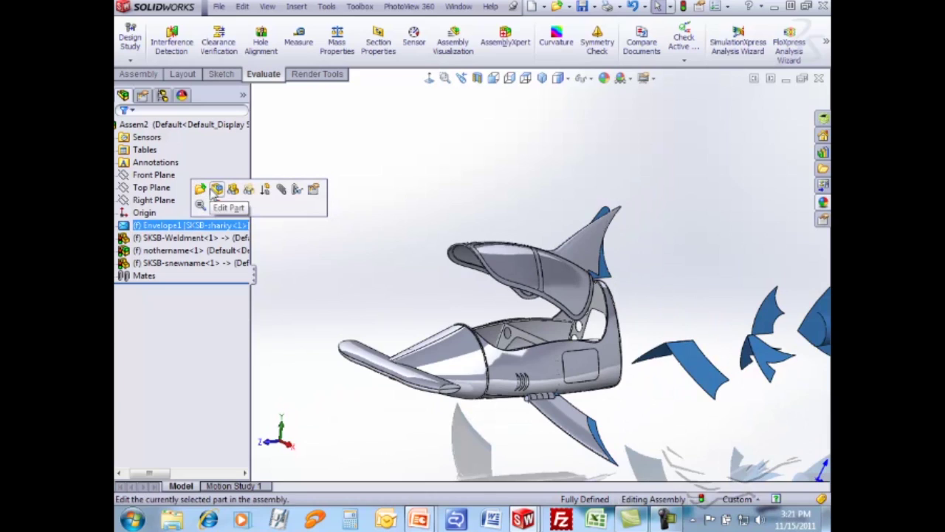
pyautogui.click(231, 190)
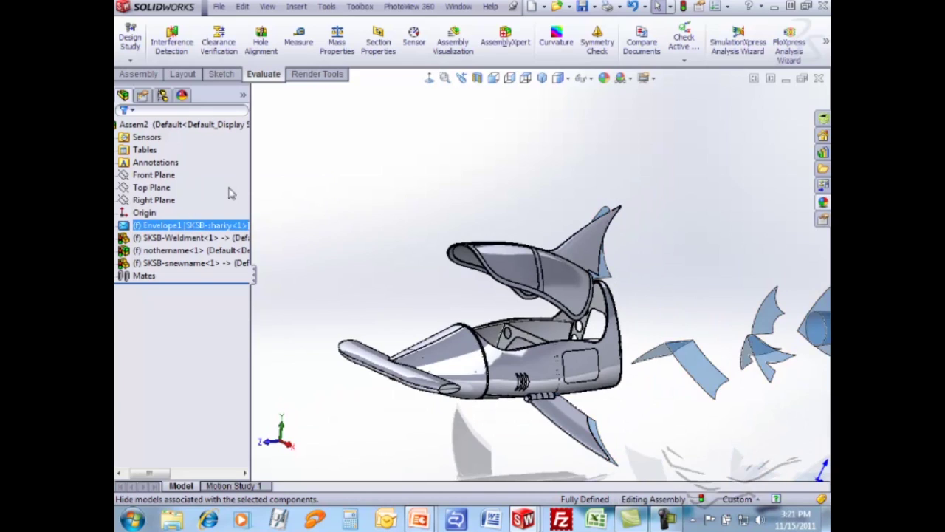
pyautogui.click(214, 225)
pyautogui.click(226, 189)
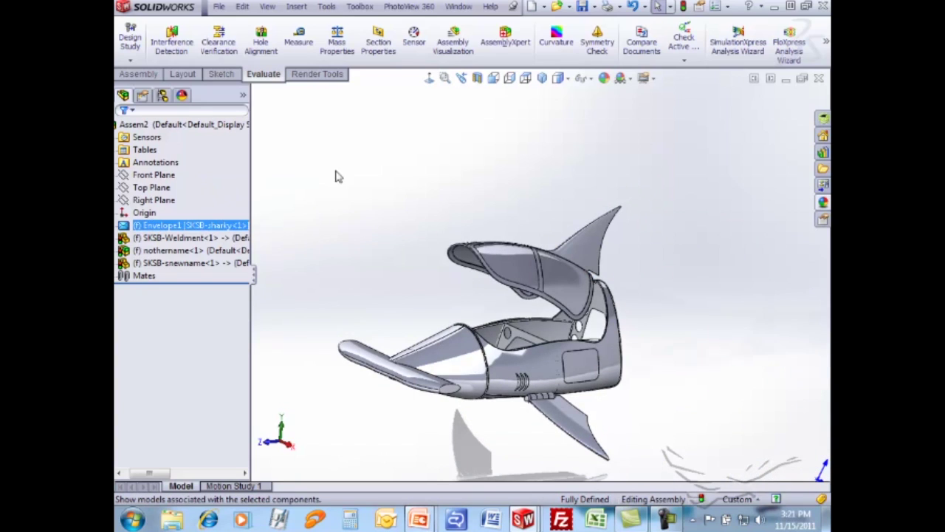
pyautogui.moveTo(363, 173); pyautogui.dragTo(692, 306, button='middle')
pyautogui.scroll(2, 693, 306)
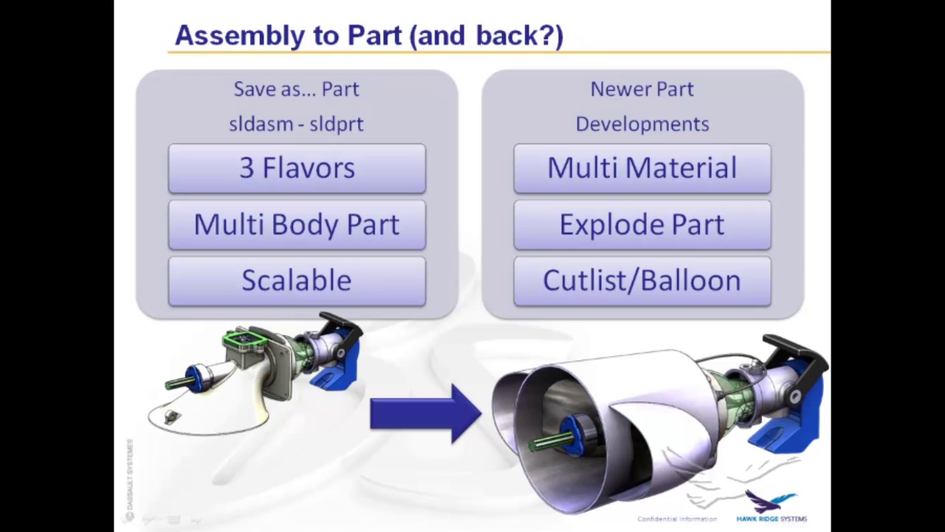
# - Return from the slideshow to the jet drive assembly, orbit it, and switch to the Assembly tab
pyautogui.hotkey('alt', 'Tab')
pyautogui.hotkey('alt', 'Tab')
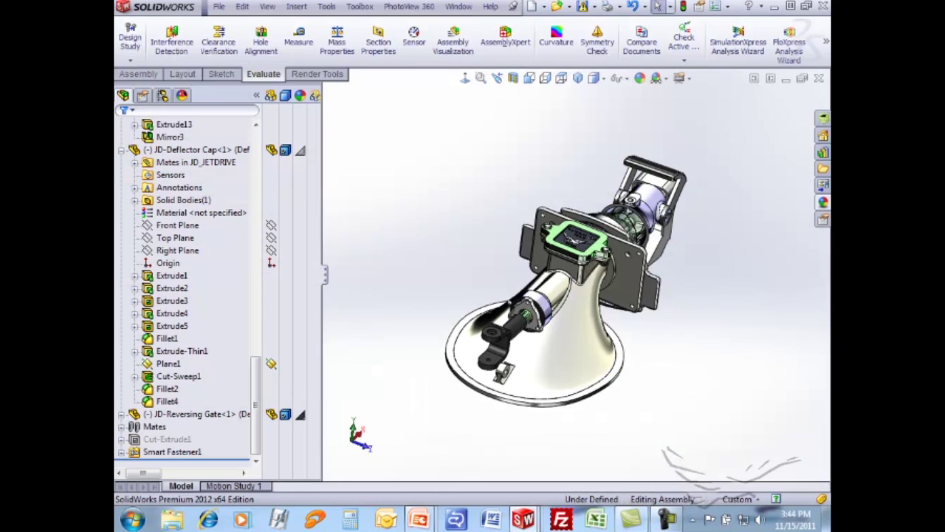
pyautogui.moveTo(458, 328); pyautogui.dragTo(478, 331, button='middle')
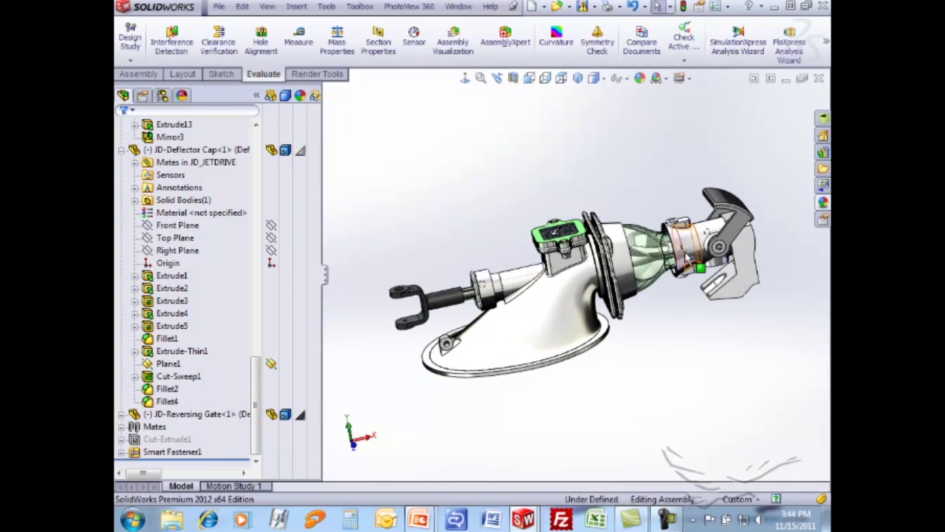
pyautogui.scroll(-3, 651, 301)
pyautogui.scroll(3, 575, 277)
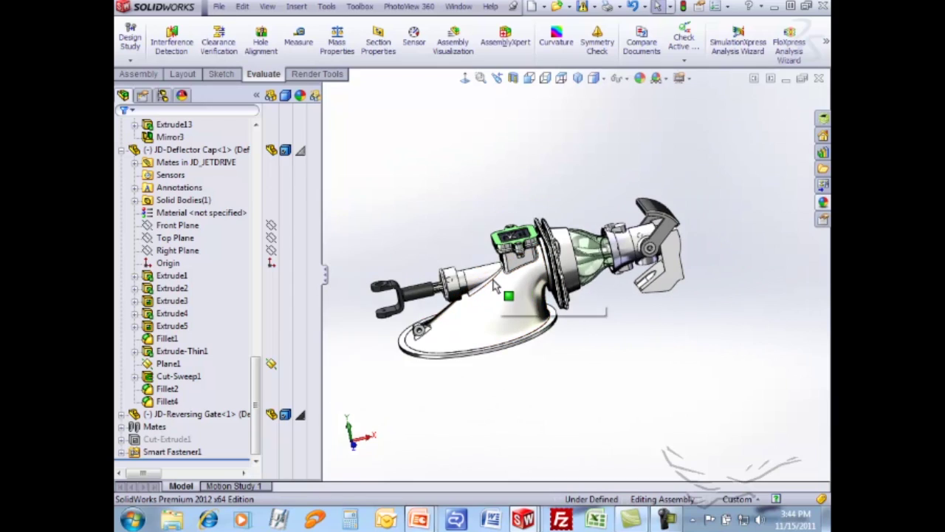
pyautogui.moveTo(434, 212); pyautogui.dragTo(460, 204, button='middle')
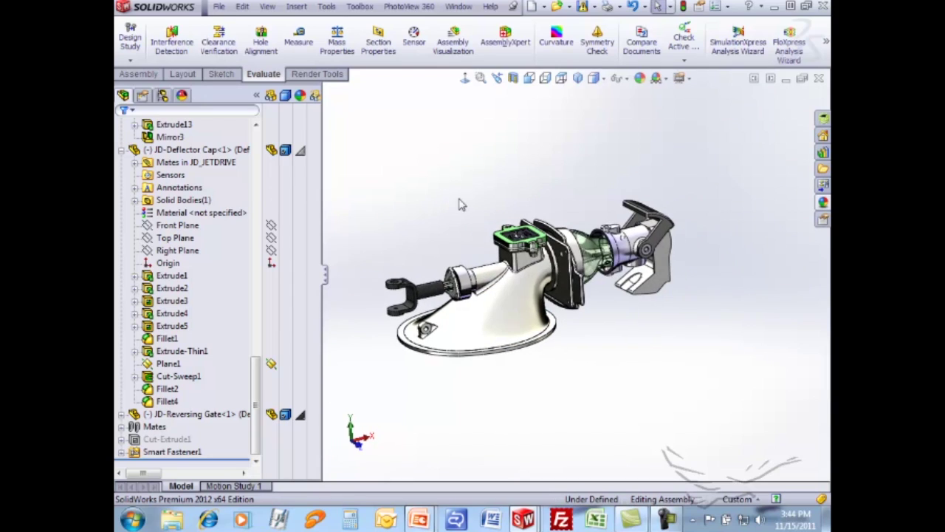
pyautogui.click(295, 7)
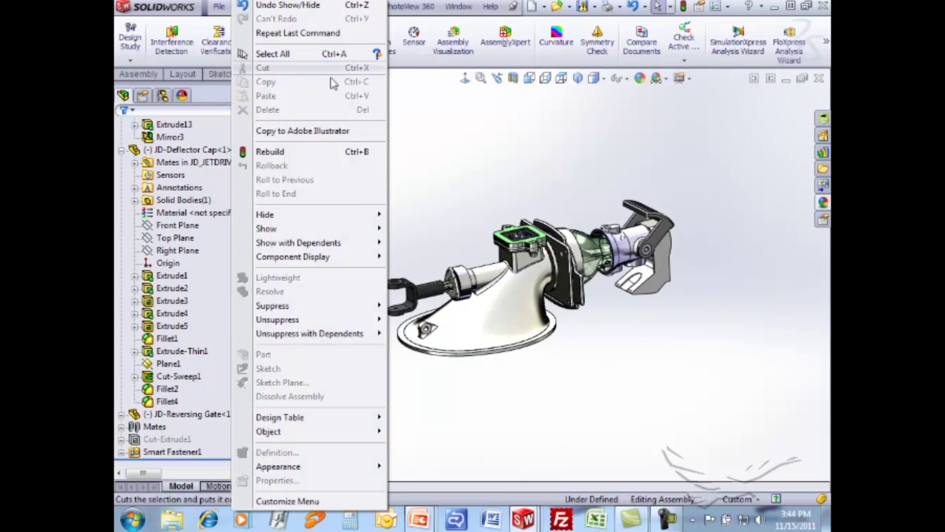
pyautogui.click(446, 128)
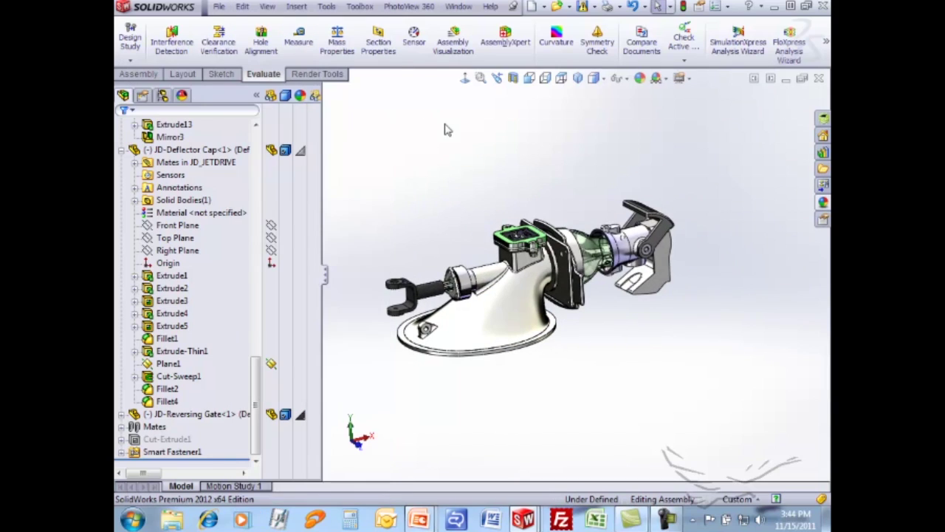
pyautogui.click(141, 74)
# - Glance at the Assembly Features list, then collapse JD-Deflector Cap and JD_Yoke Collar in the tree
pyautogui.click(438, 46)
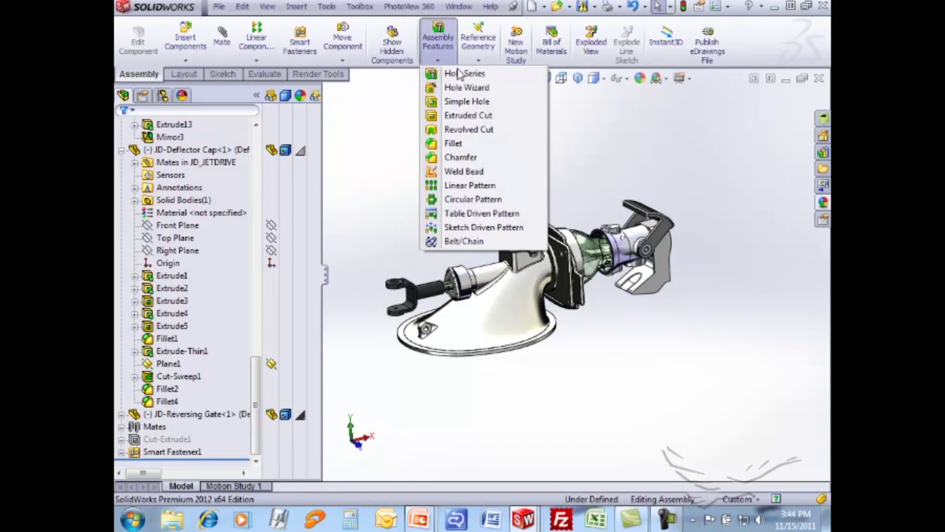
pyautogui.click(564, 172)
pyautogui.moveTo(508, 287); pyautogui.dragTo(435, 201, button='middle')
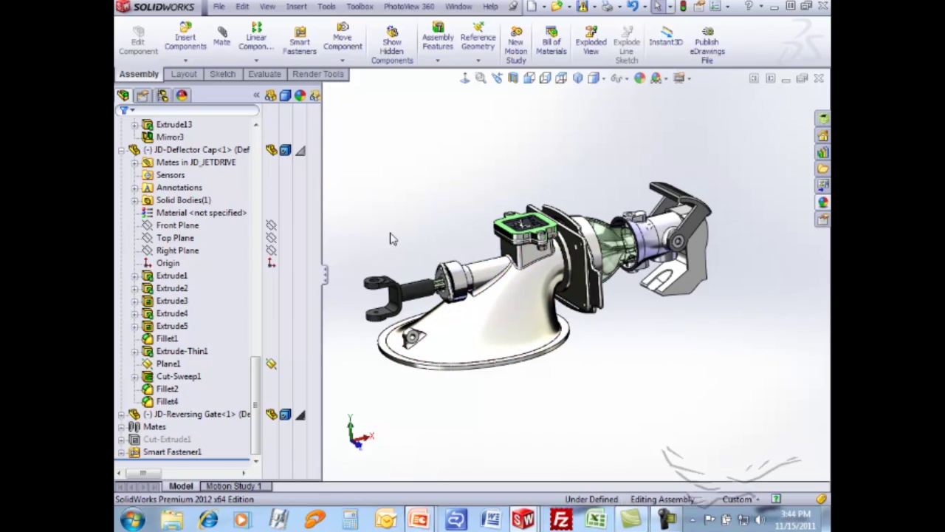
pyautogui.click(122, 150)
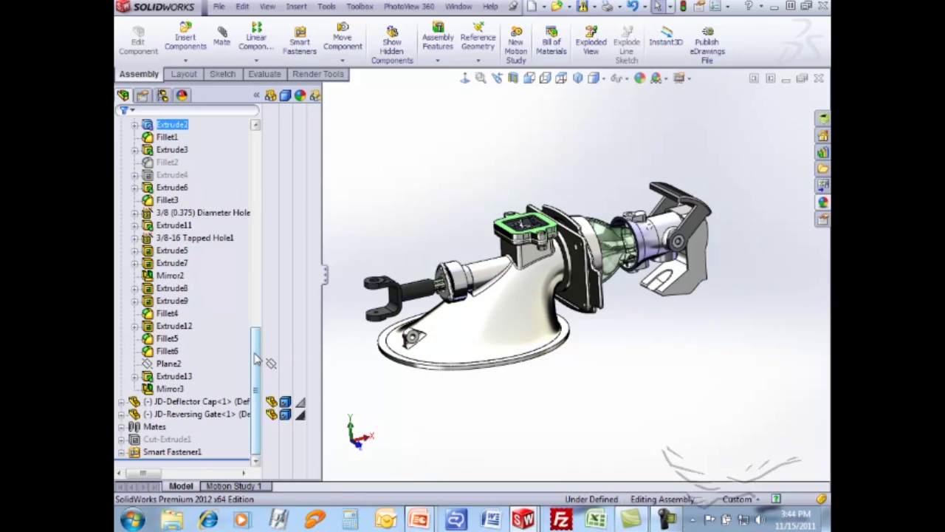
pyautogui.moveTo(257, 362); pyautogui.dragTo(248, 153)
pyautogui.click(122, 427)
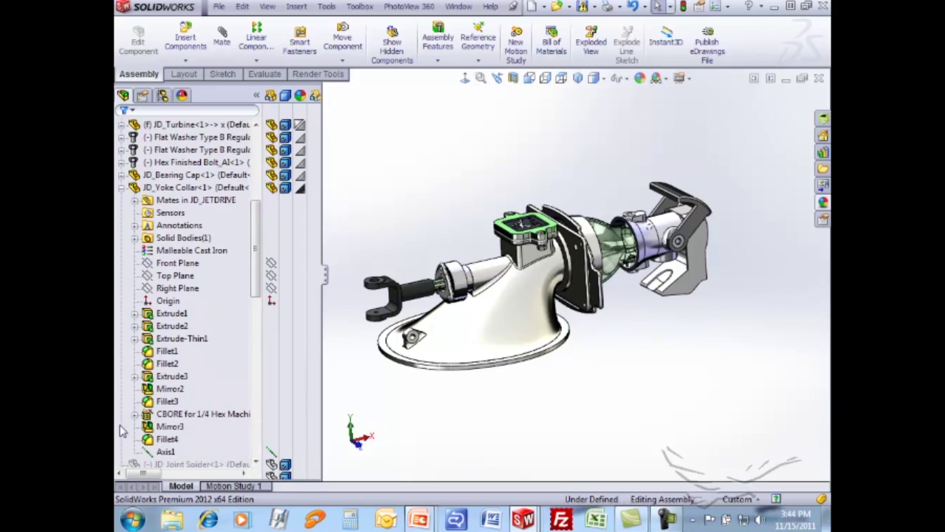
pyautogui.click(122, 187)
# - Suppress JD_Yoke Collar and then JD-Suction from their right-click menus
pyautogui.click(469, 299)
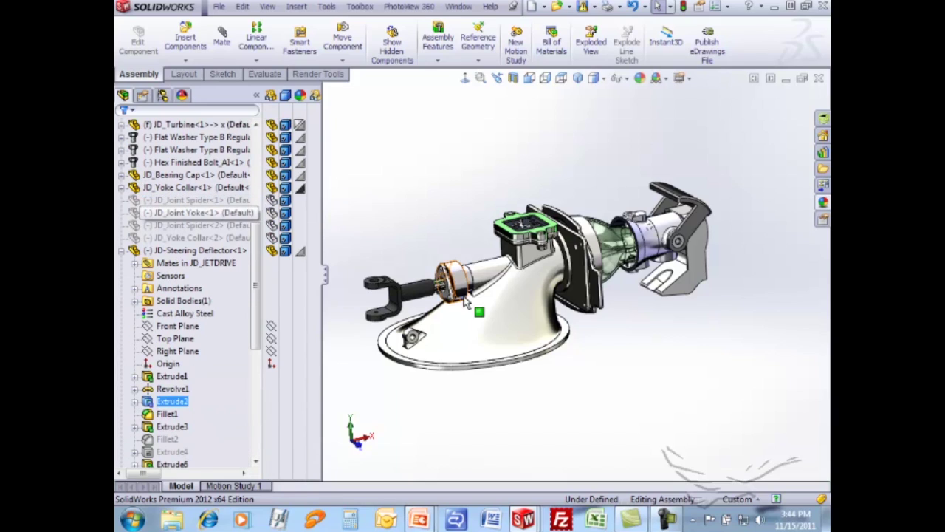
pyautogui.rightClick(420, 294)
pyautogui.click(494, 190)
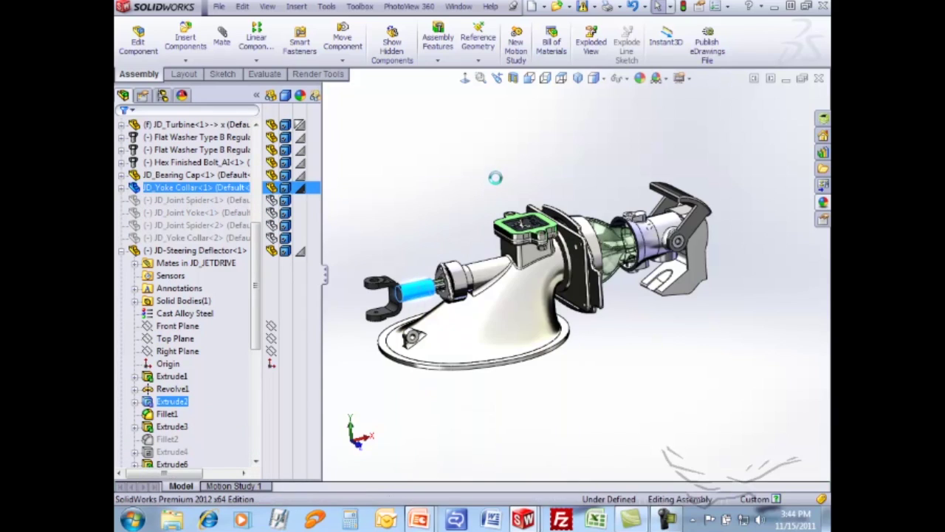
pyautogui.scroll(-5, 638, 315)
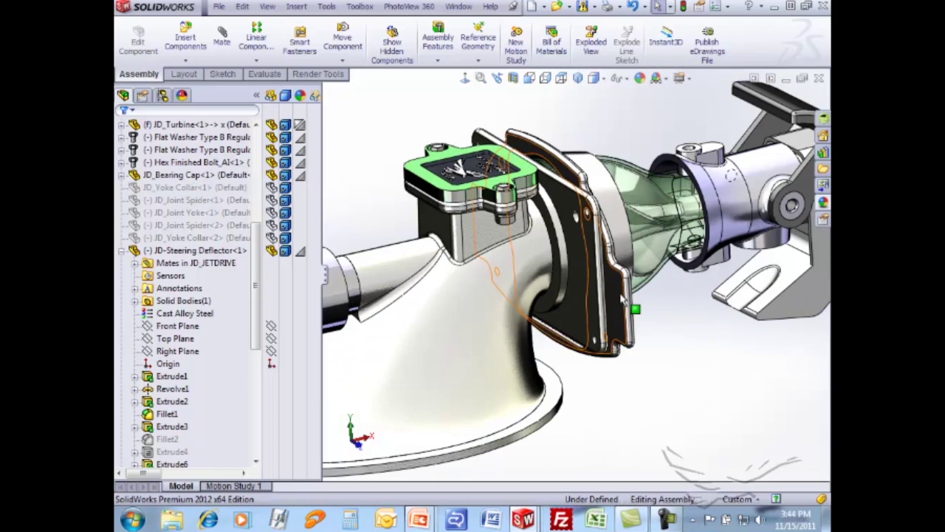
pyautogui.click(622, 296)
pyautogui.rightClick(622, 297)
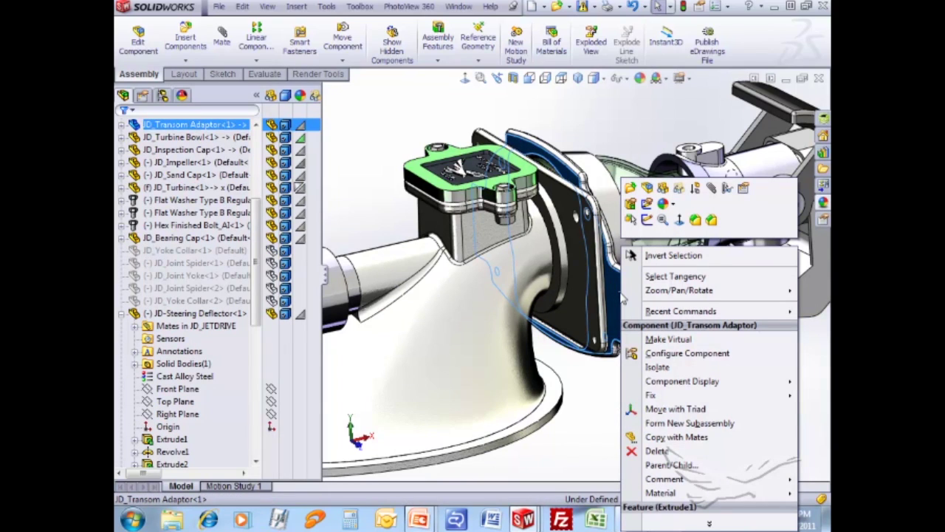
pyautogui.click(577, 295)
pyautogui.rightClick(576, 293)
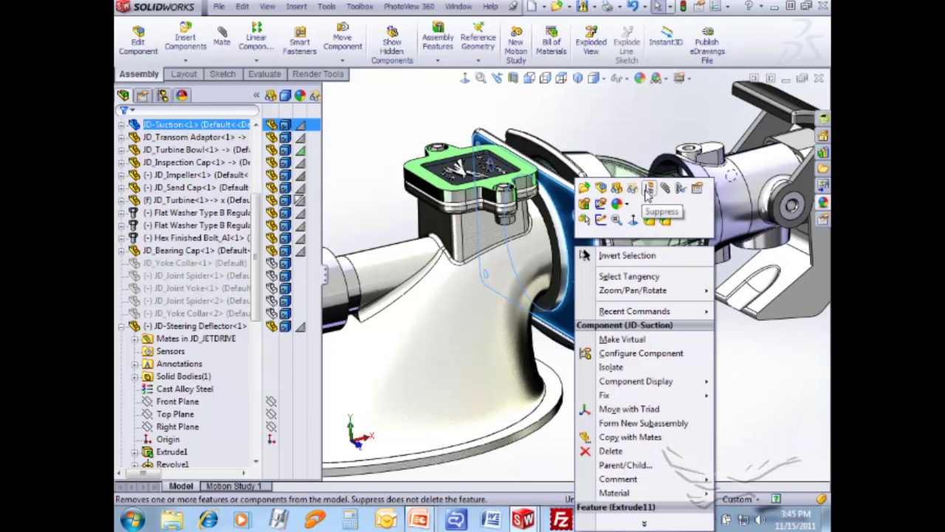
pyautogui.click(648, 190)
# - Suppress JD_Inspection Cap and orbit back to an overall view of the assembly
pyautogui.moveTo(508, 201); pyautogui.dragTo(463, 174, button='middle')
pyautogui.click(480, 198)
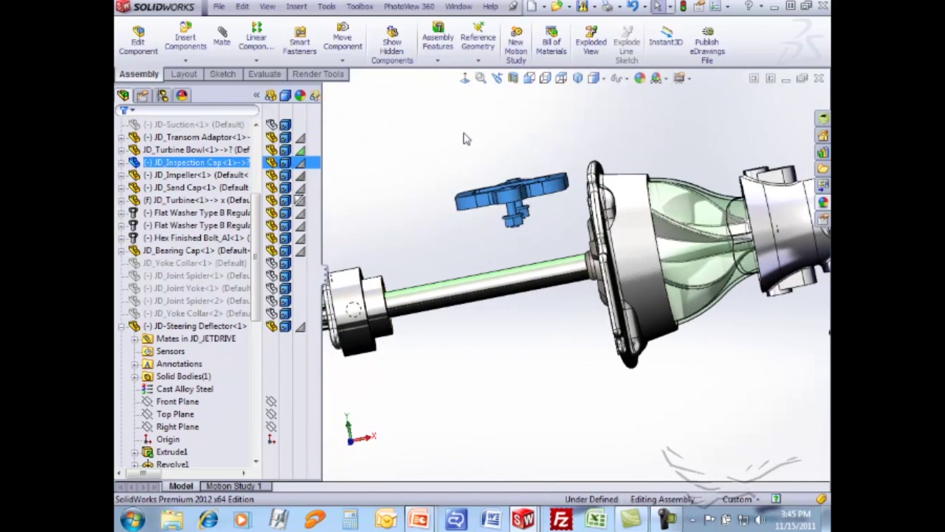
pyautogui.rightClick(456, 147)
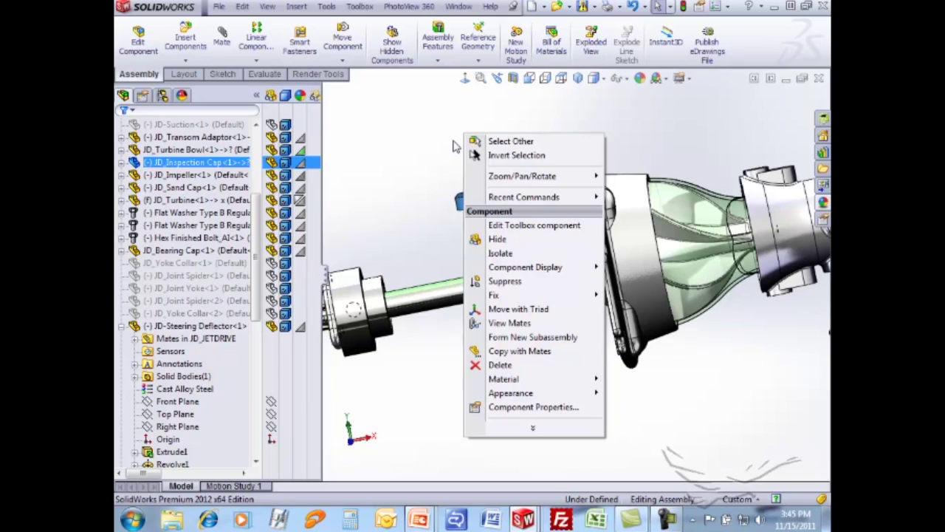
pyautogui.click(505, 280)
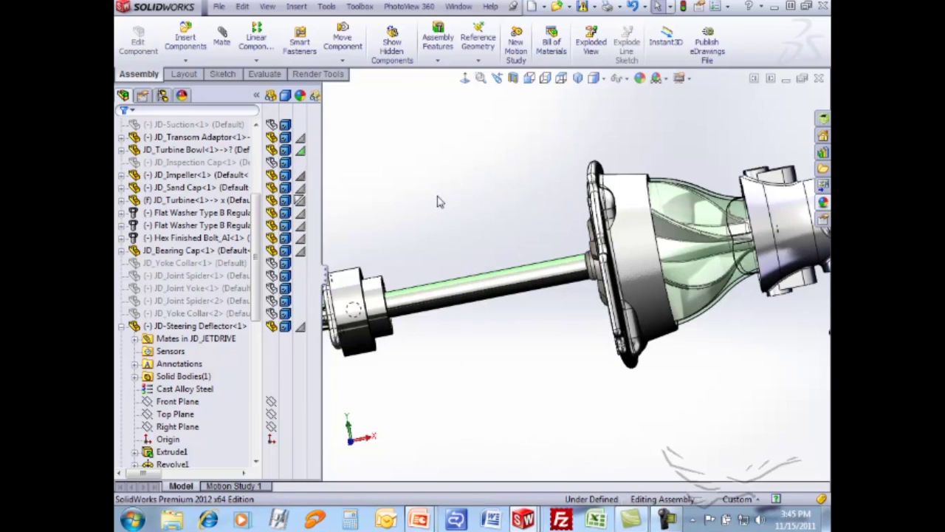
pyautogui.scroll(3, 449, 209)
pyautogui.moveTo(449, 209); pyautogui.dragTo(484, 221, button='middle')
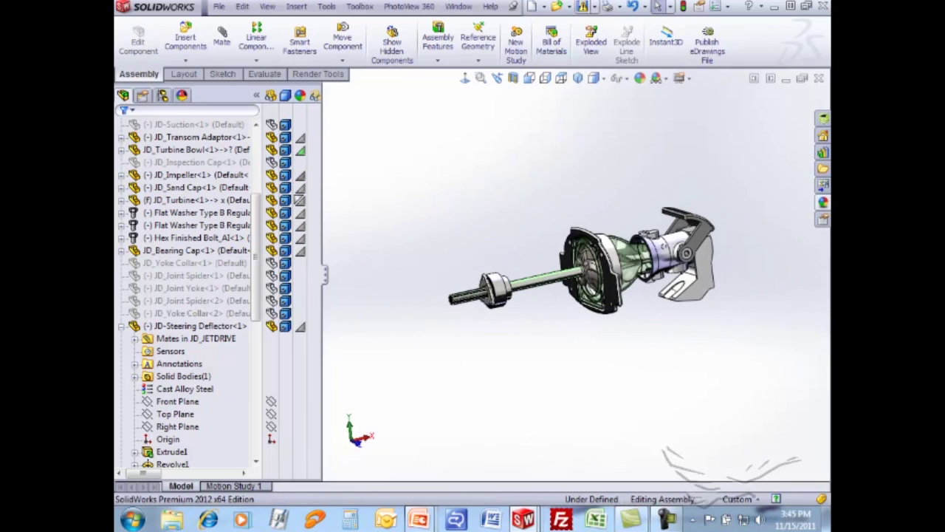
# - Save the assembly as part JD_JETDRIVE on the Desktop with all components, using Part_IN
pyautogui.click(594, 8)
pyautogui.click(612, 34)
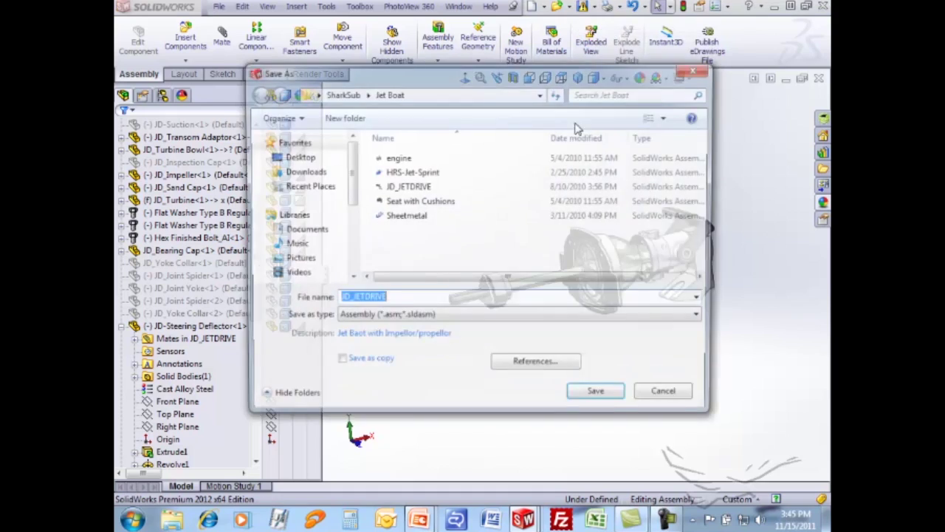
pyautogui.click(503, 319)
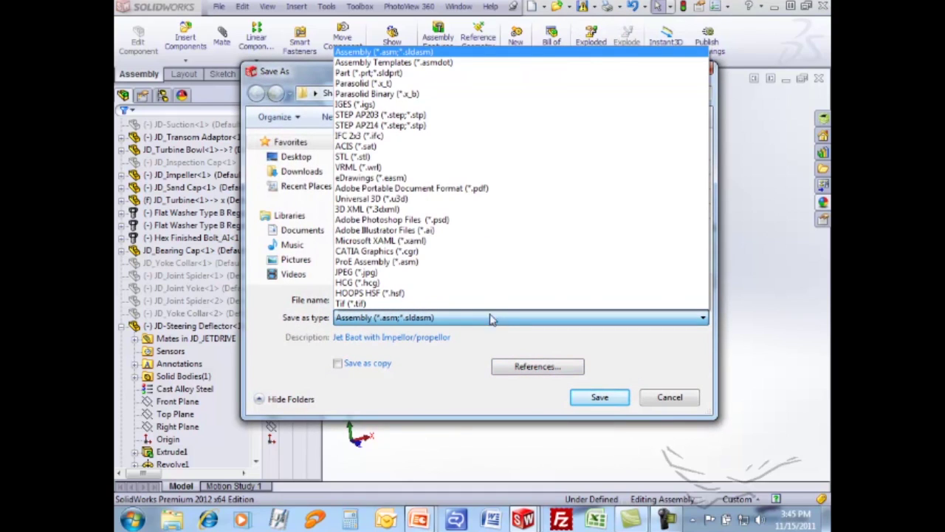
pyautogui.click(391, 72)
pyautogui.click(299, 157)
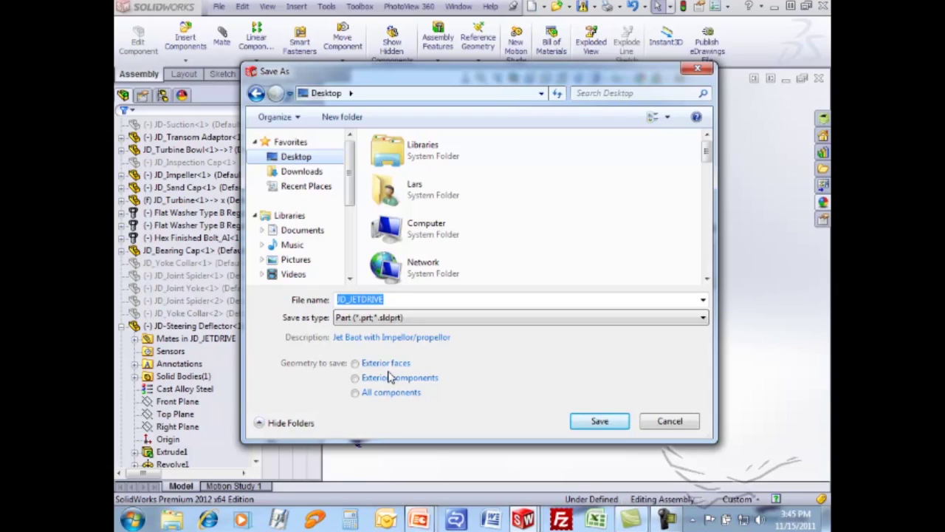
pyautogui.click(356, 395)
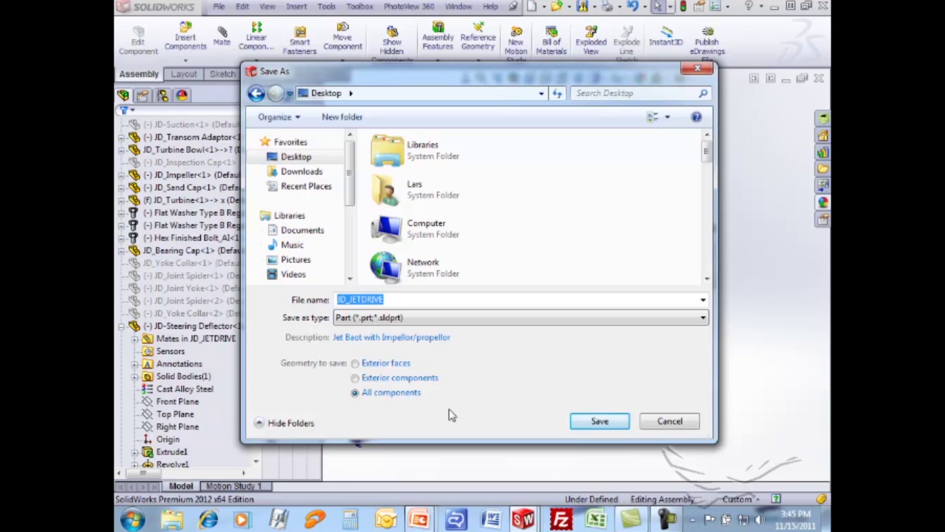
pyautogui.click(599, 421)
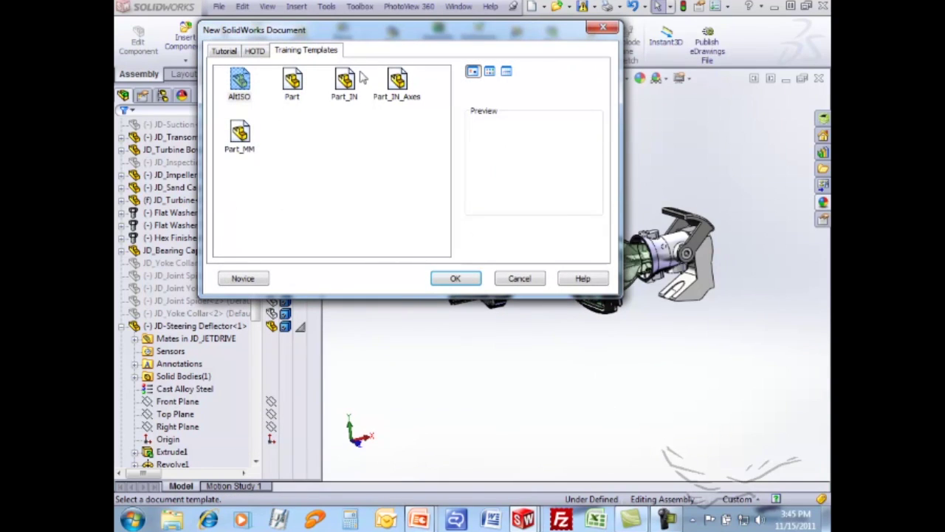
pyautogui.doubleClick(347, 81)
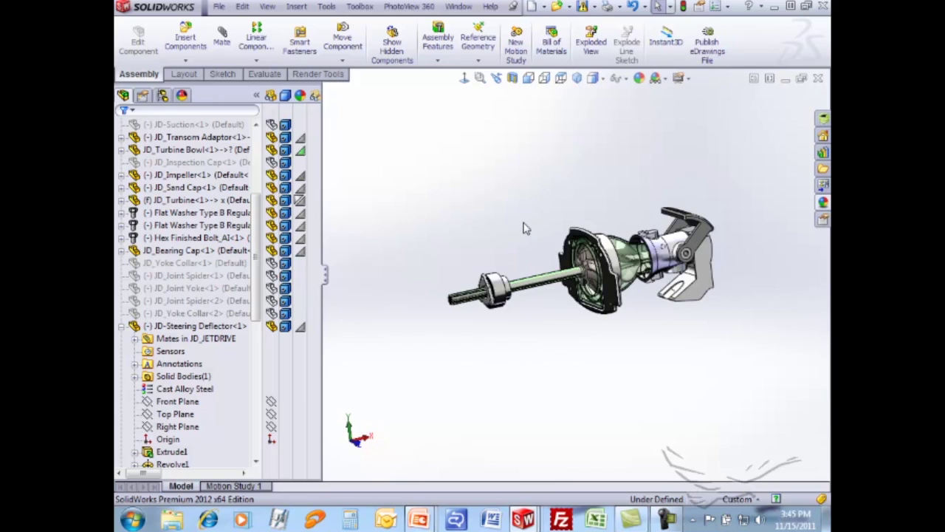
# - Open the JD_JETDRIVE part file from the Desktop, filtering by Part type
pyautogui.click(558, 7)
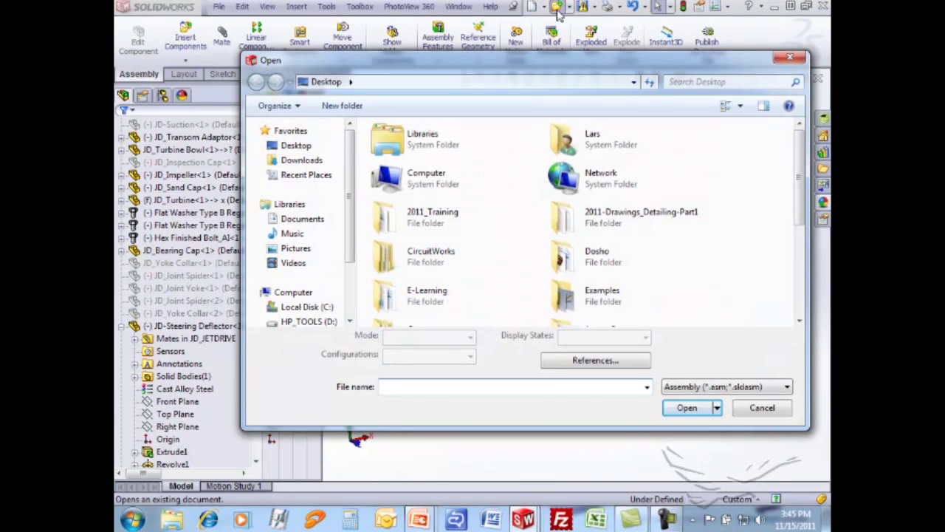
pyautogui.click(308, 151)
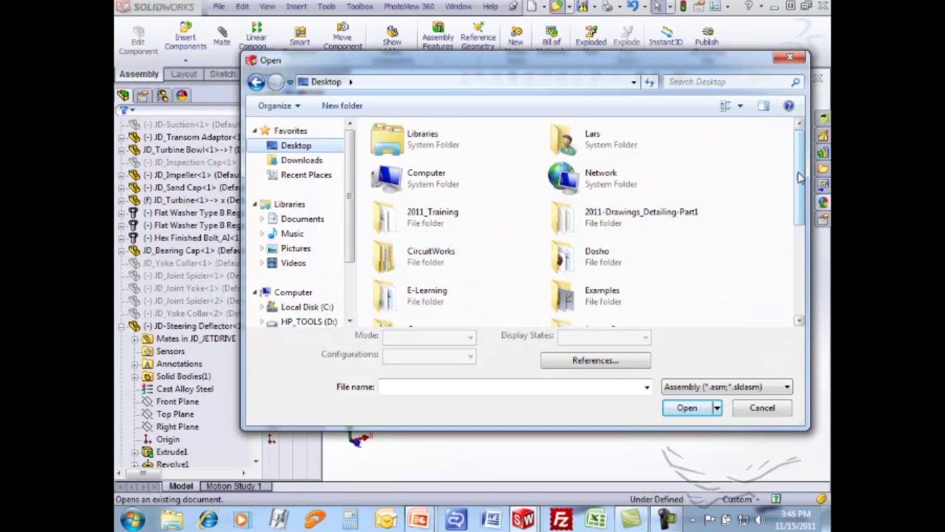
pyautogui.click(781, 386)
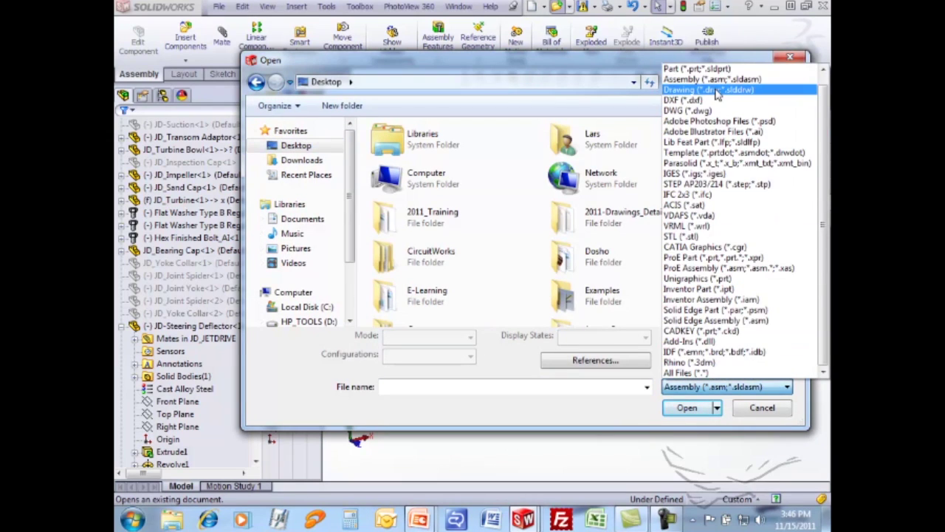
pyautogui.click(697, 68)
pyautogui.moveTo(799, 147); pyautogui.dragTo(807, 269)
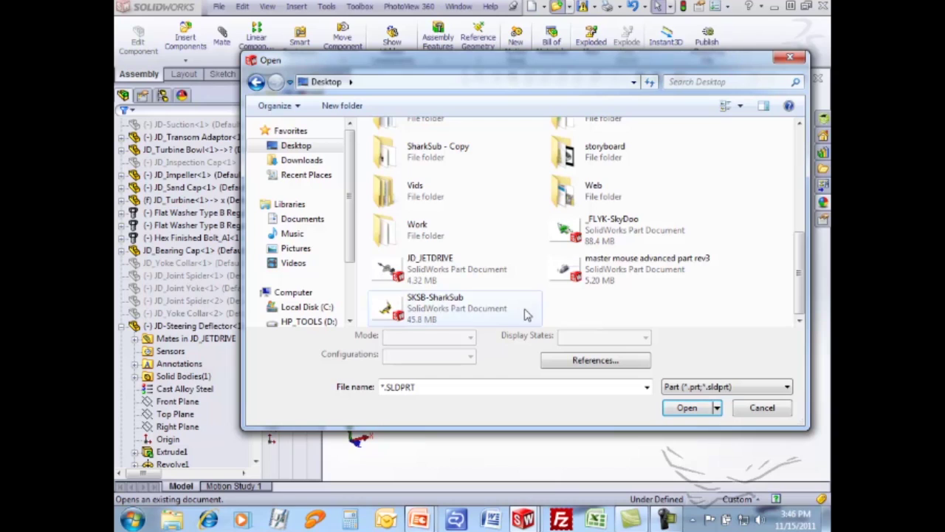
pyautogui.click(457, 273)
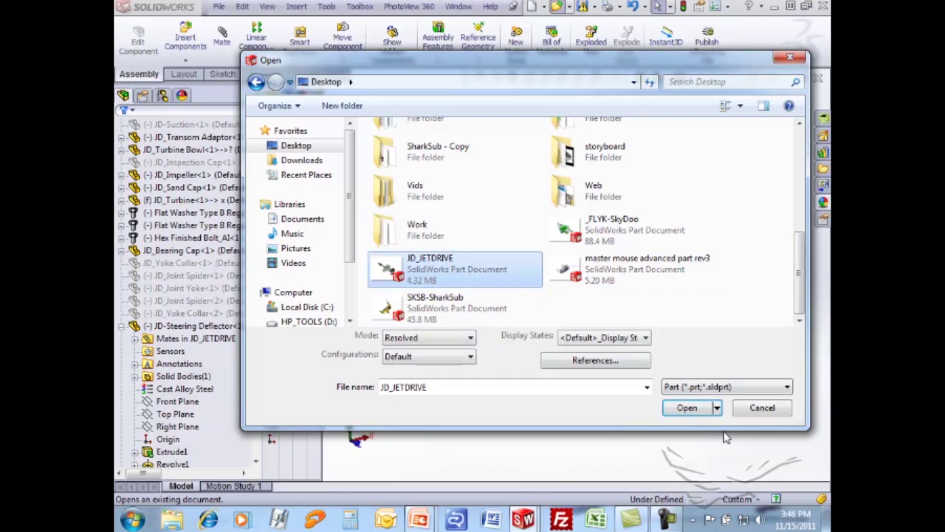
pyautogui.click(698, 413)
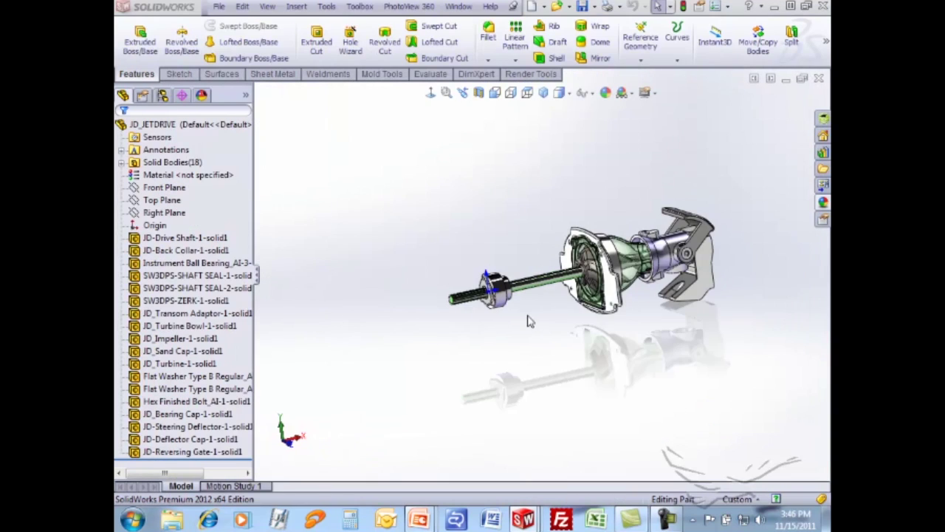
# - Highlight the ball bearing and JD_Transom Adaptor bodies and orbit along the drive shaft
pyautogui.click(188, 262)
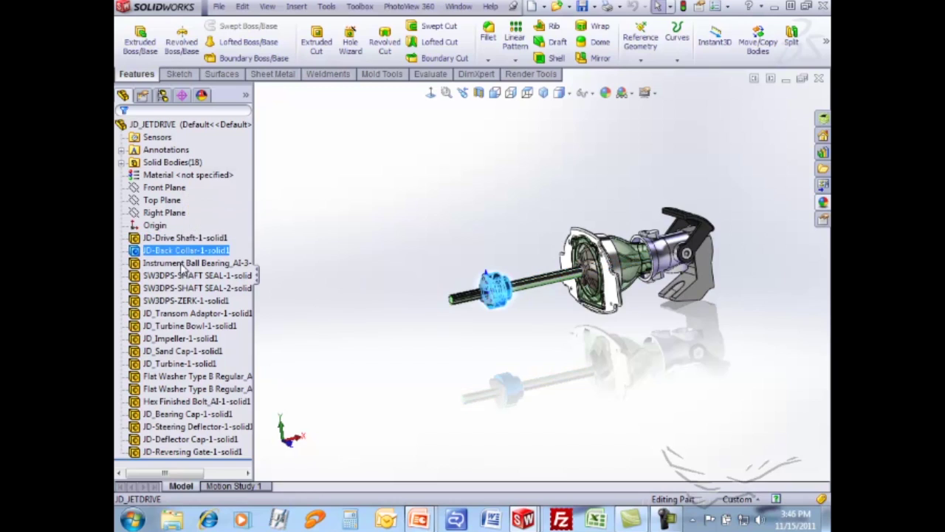
pyautogui.click(181, 300)
pyautogui.click(185, 313)
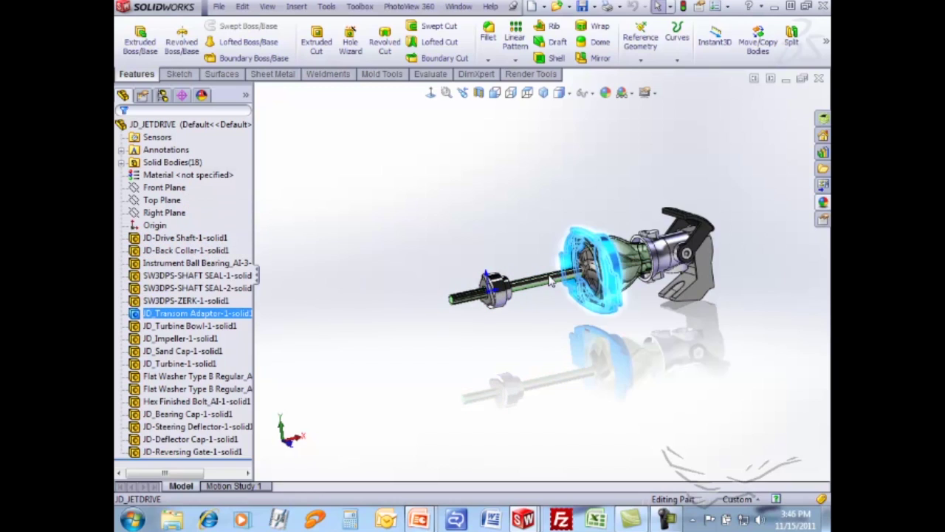
pyautogui.scroll(-2, 565, 285)
pyautogui.scroll(-2, 565, 285)
pyautogui.moveTo(565, 285); pyautogui.dragTo(633, 347, button='middle')
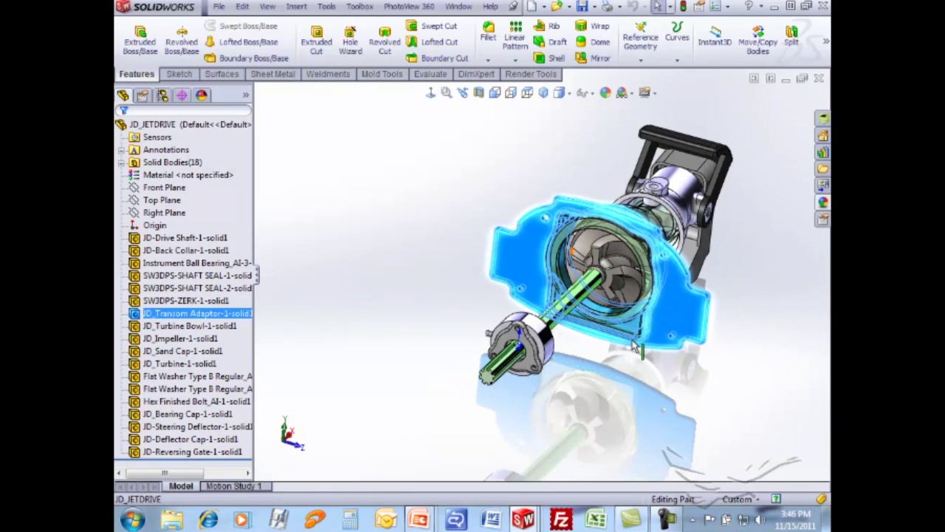
pyautogui.moveTo(456, 280); pyautogui.dragTo(613, 240, button='middle')
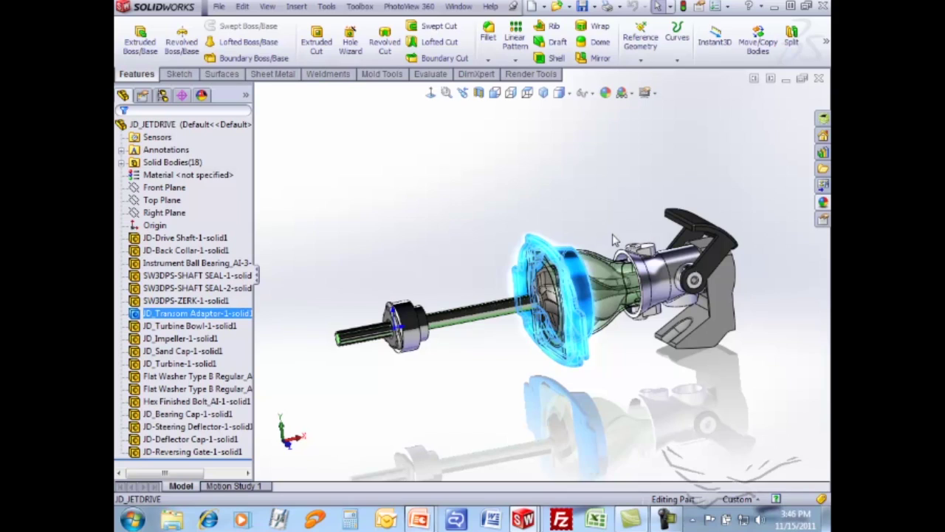
pyautogui.click(428, 216)
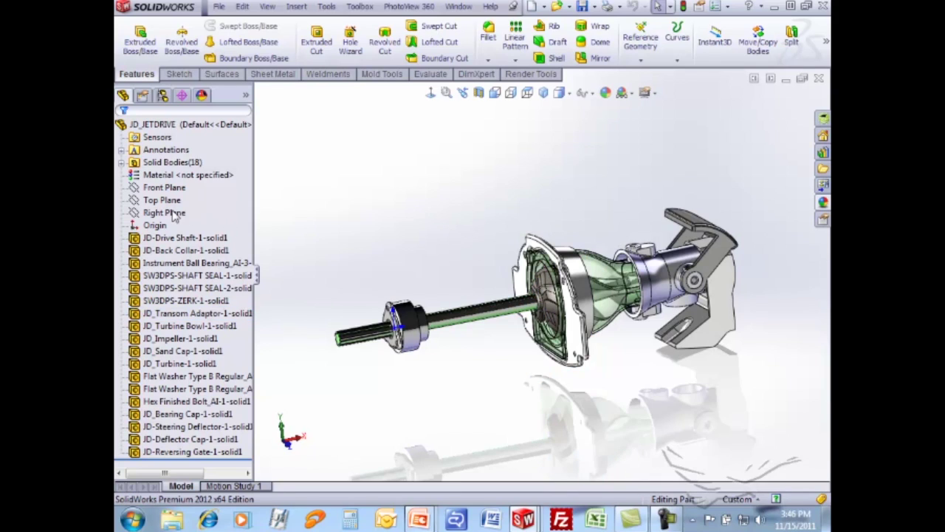
pyautogui.moveTo(495, 248); pyautogui.dragTo(455, 191, button='middle')
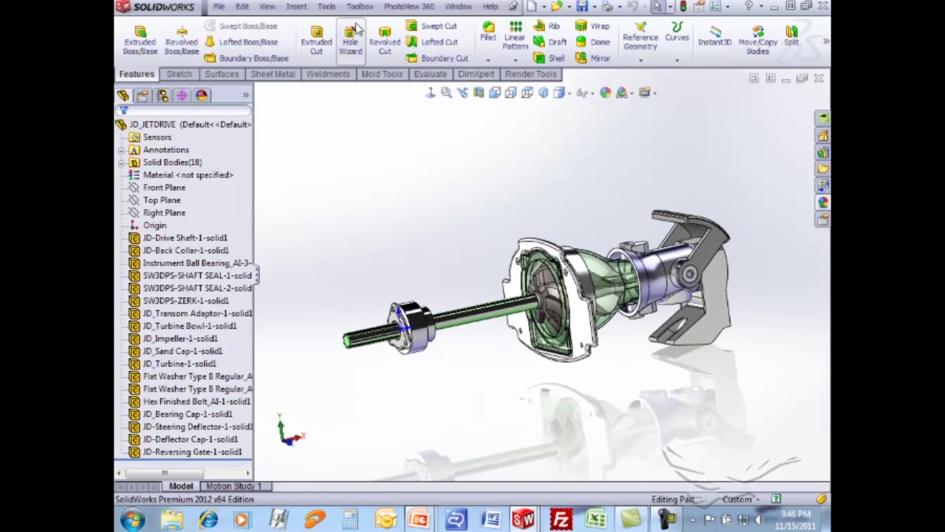
pyautogui.click(294, 8)
# - Create Scale1 on all 18 bodies, JD-Drive Shaft through reversing gate, factor 2 about the centroid
pyautogui.moveTo(332, 53)
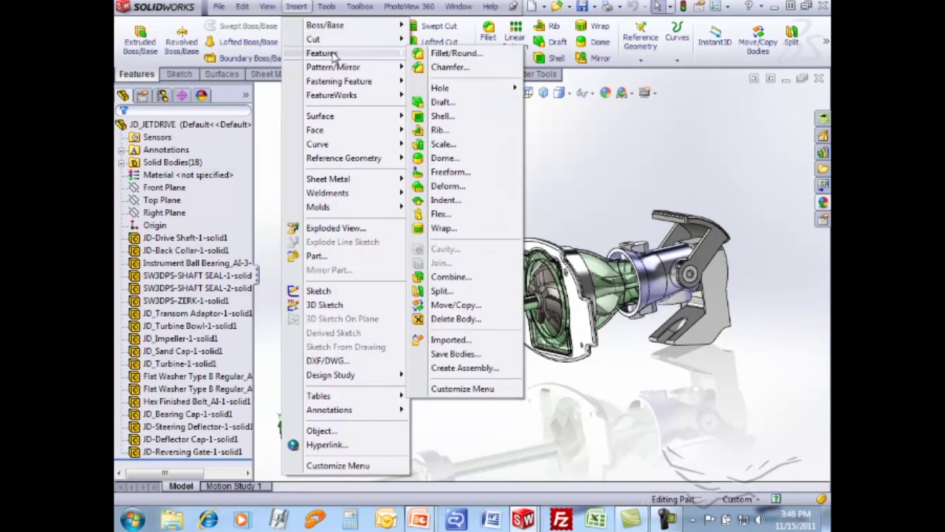
pyautogui.click(466, 145)
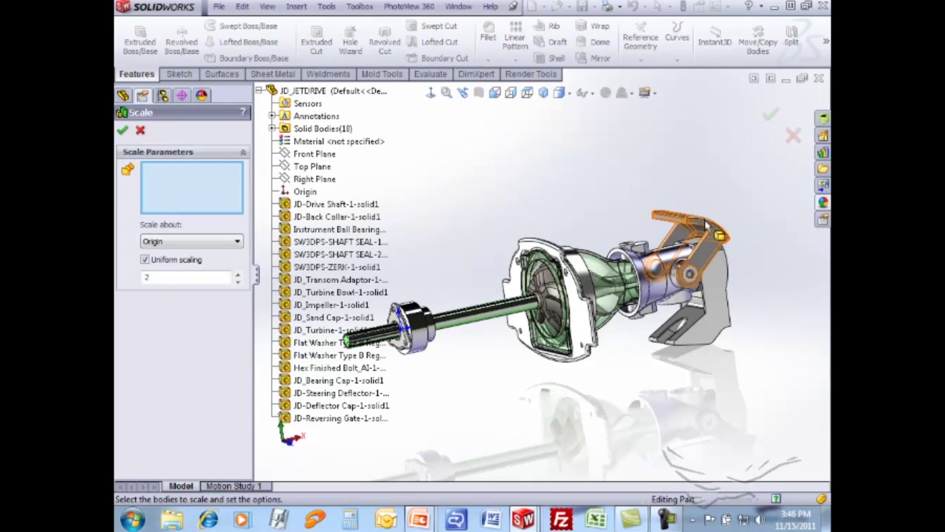
pyautogui.click(721, 255)
pyautogui.click(714, 277)
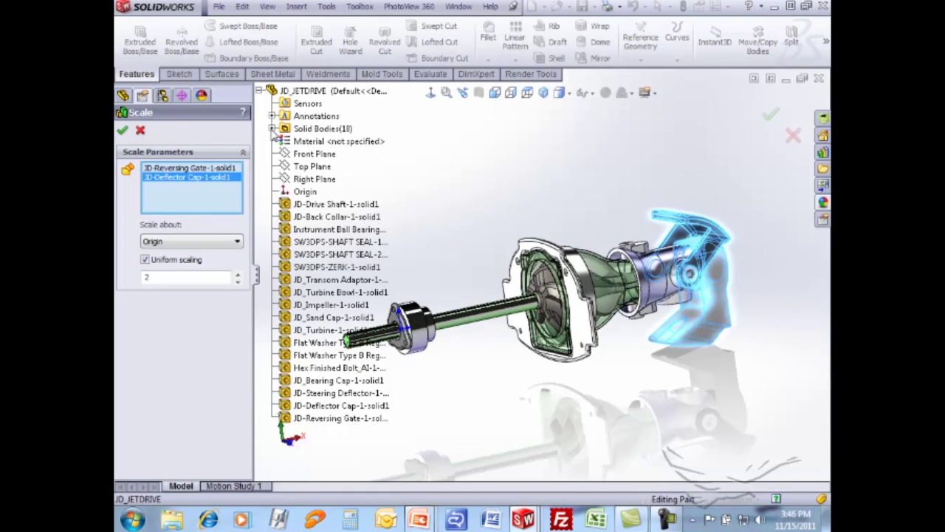
pyautogui.click(272, 128)
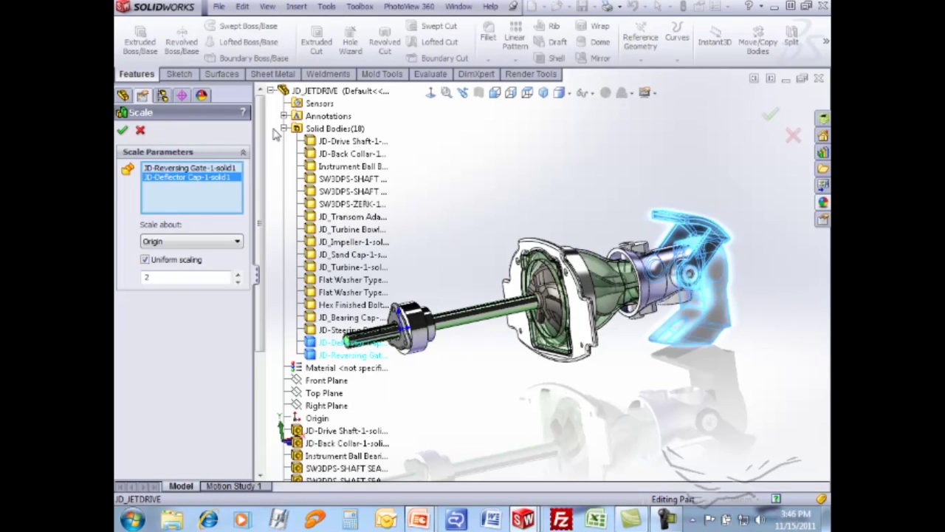
pyautogui.click(337, 141)
pyautogui.keyDown('shift'); pyautogui.click(333, 336); pyautogui.keyUp('shift')
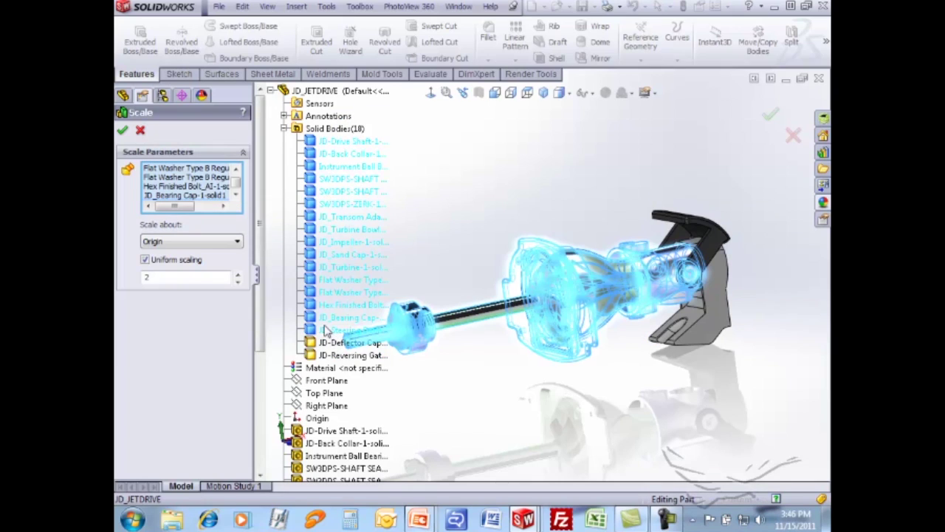
pyautogui.keyDown('shift'); pyautogui.click(326, 356); pyautogui.keyUp('shift')
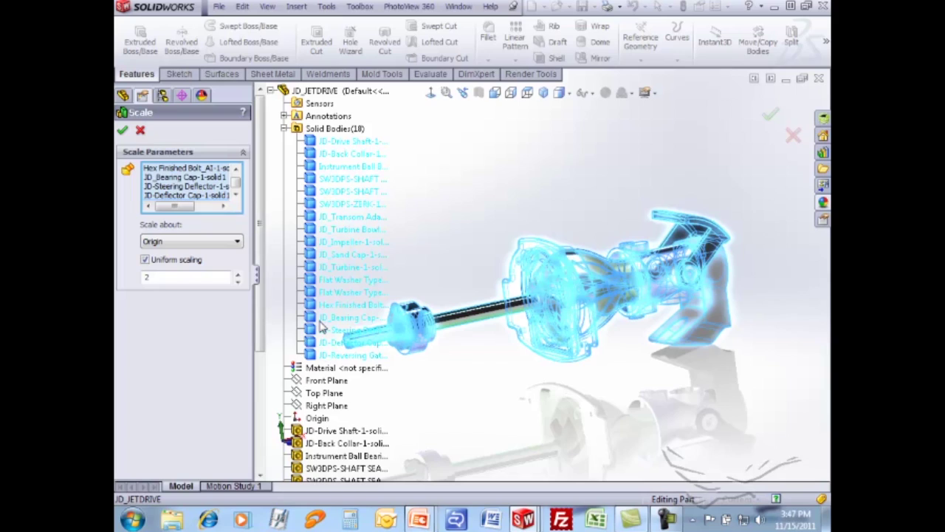
pyautogui.click(204, 244)
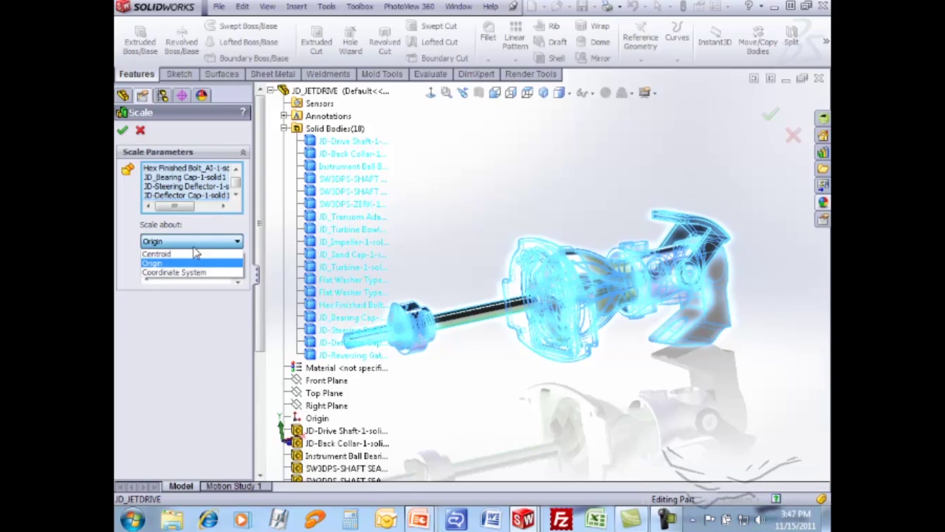
pyautogui.click(164, 254)
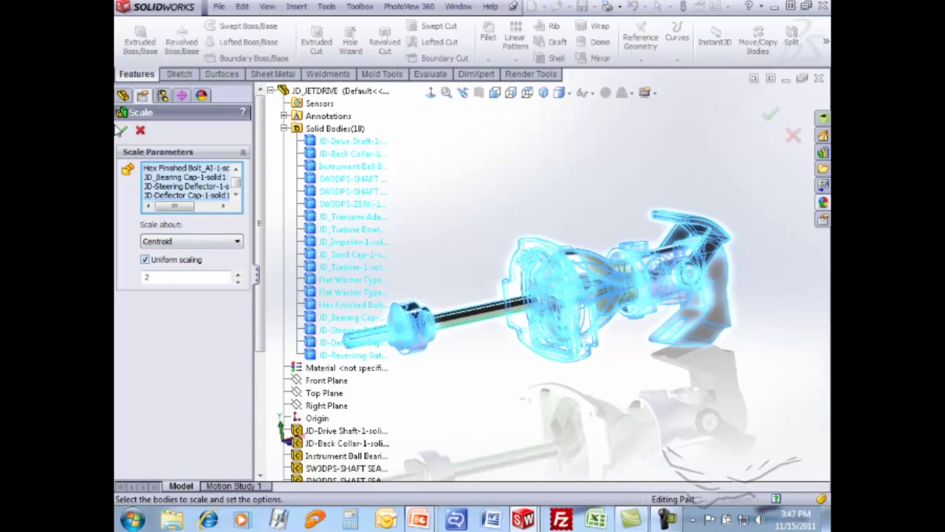
pyautogui.click(122, 130)
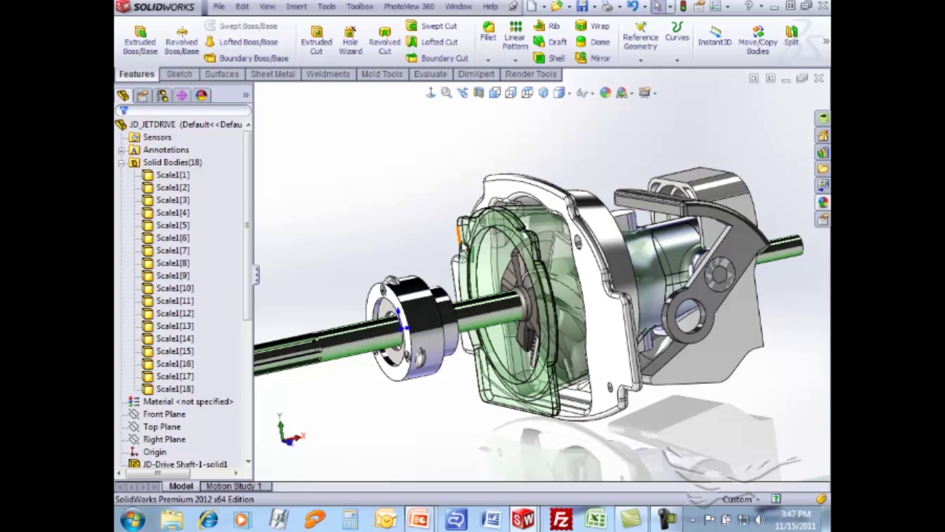
# - Edit Scale1 so it scales about the Origin instead of the Centroid
pyautogui.scroll(3, 465, 251)
pyautogui.moveTo(392, 279)
pyautogui.mouseDown(button='middle')
pyautogui.moveTo(380, 268)
pyautogui.moveTo(396, 294)
pyautogui.mouseUp(button='middle')
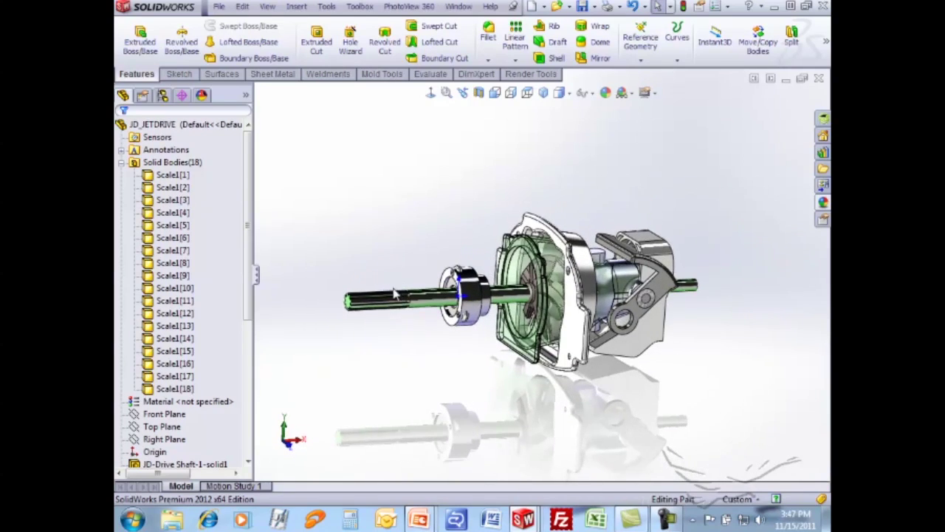
pyautogui.moveTo(251, 280); pyautogui.dragTo(248, 455)
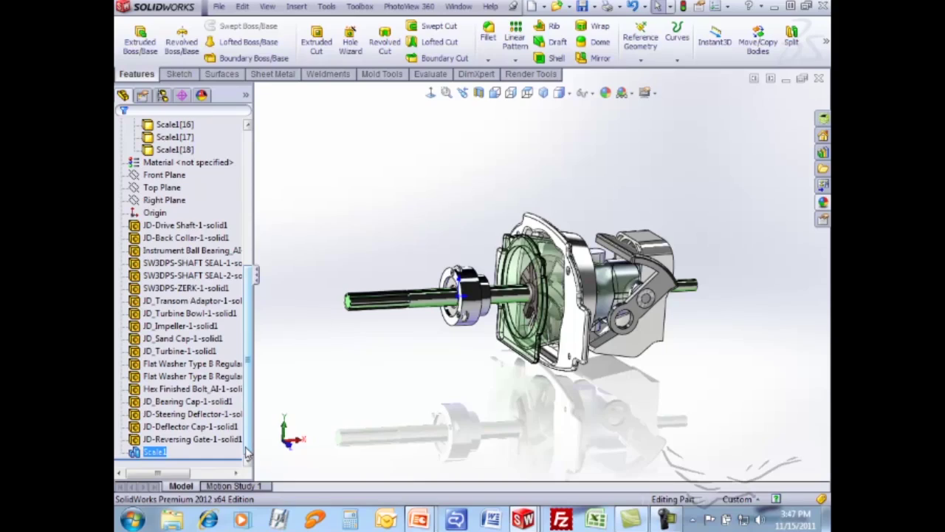
pyautogui.rightClick(155, 452)
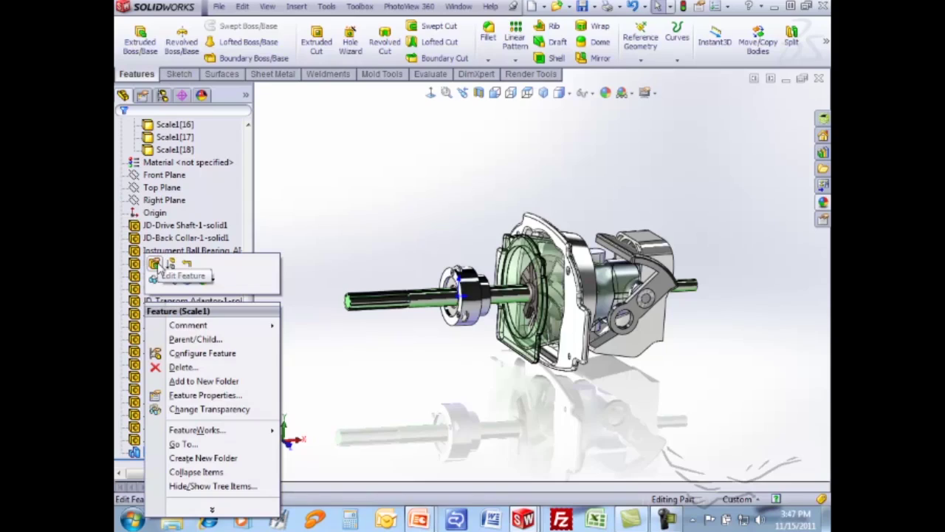
pyautogui.click(154, 264)
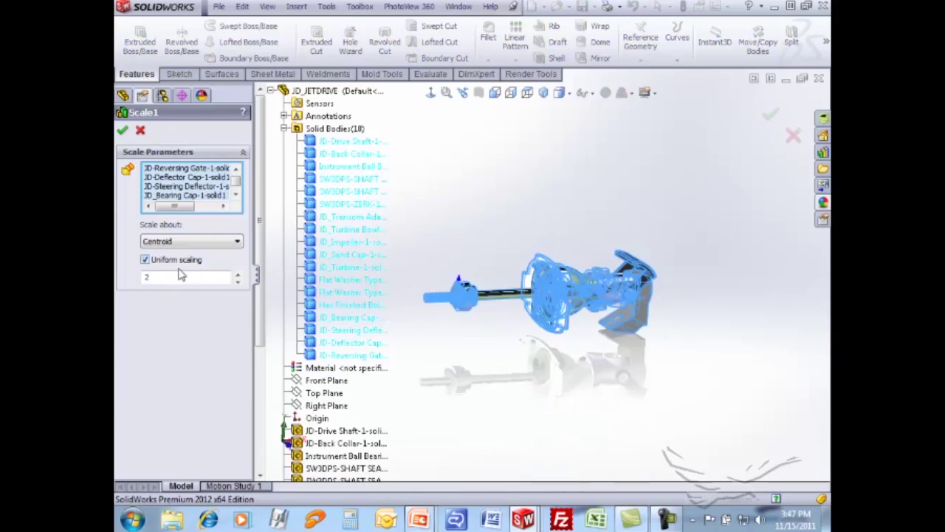
pyautogui.click(190, 243)
pyautogui.click(189, 263)
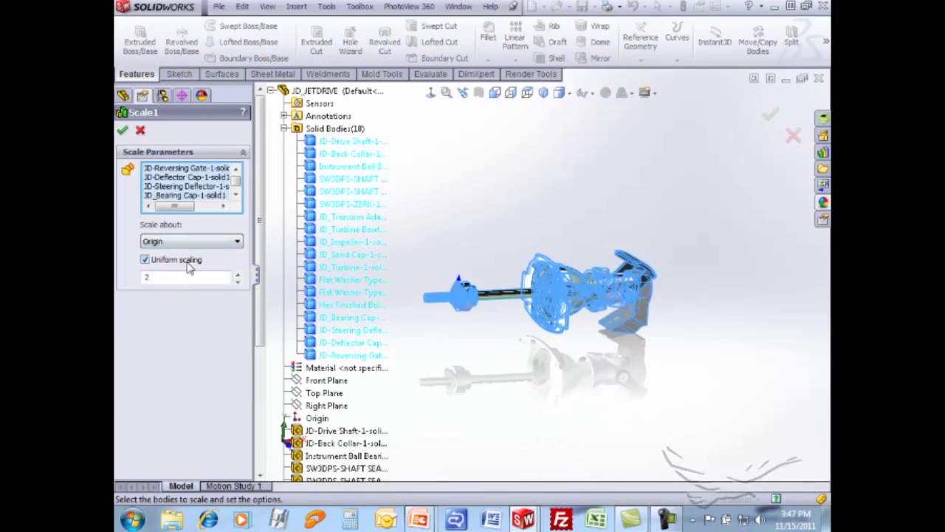
pyautogui.click(123, 130)
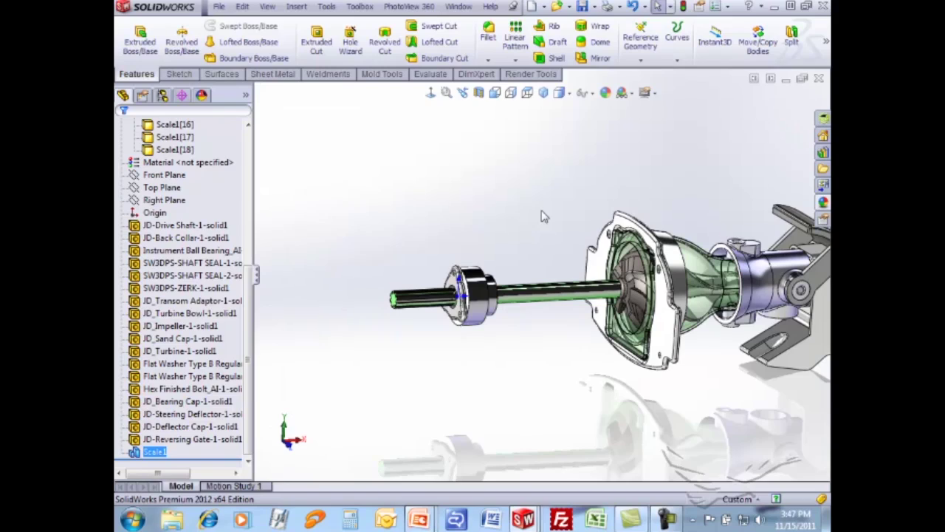
# - Fit the model, check right and isometric views, then select the Right Plane
pyautogui.press('f')
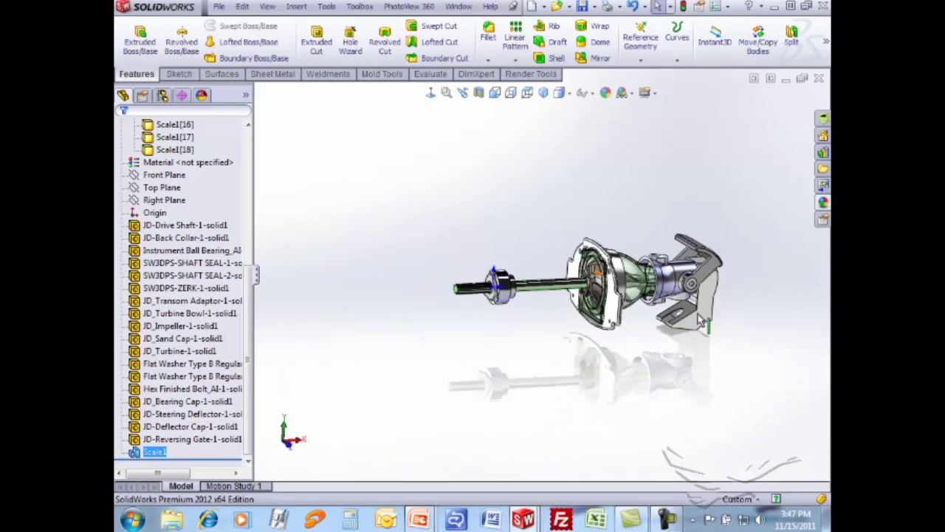
pyautogui.hotkey('ctrl', '4')
pyautogui.hotkey('ctrl', '7')
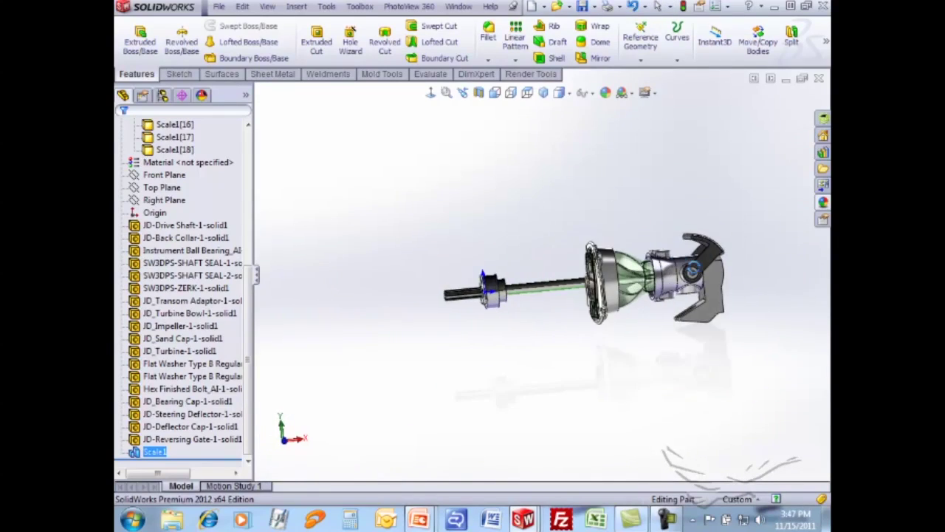
pyautogui.click(609, 212)
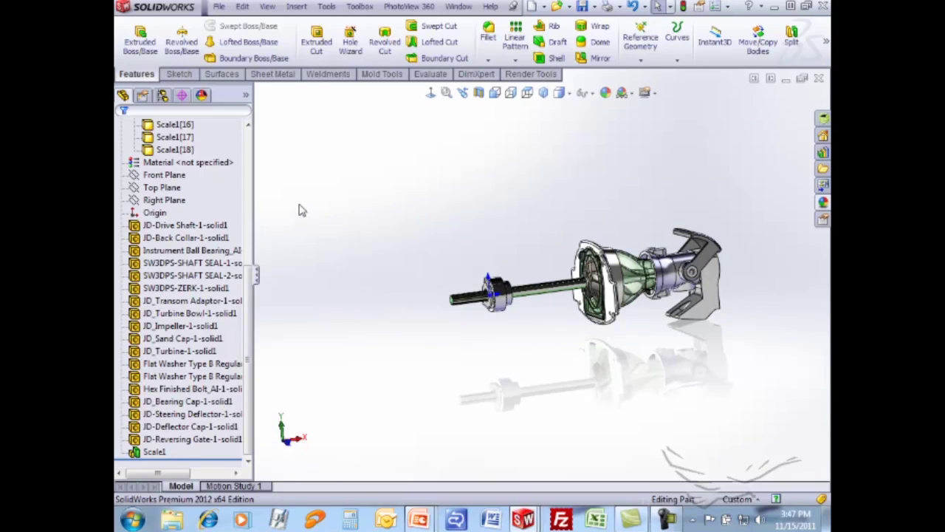
pyautogui.click(174, 202)
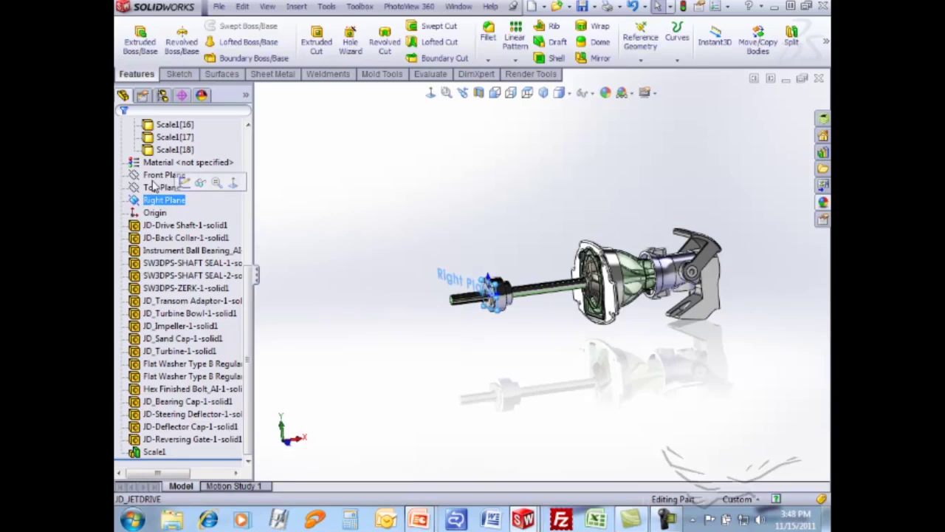
# - Start a Front Plane sketch viewed normal and draw a centerline from the origin along the shaft
pyautogui.click(158, 175)
pyautogui.click(165, 158)
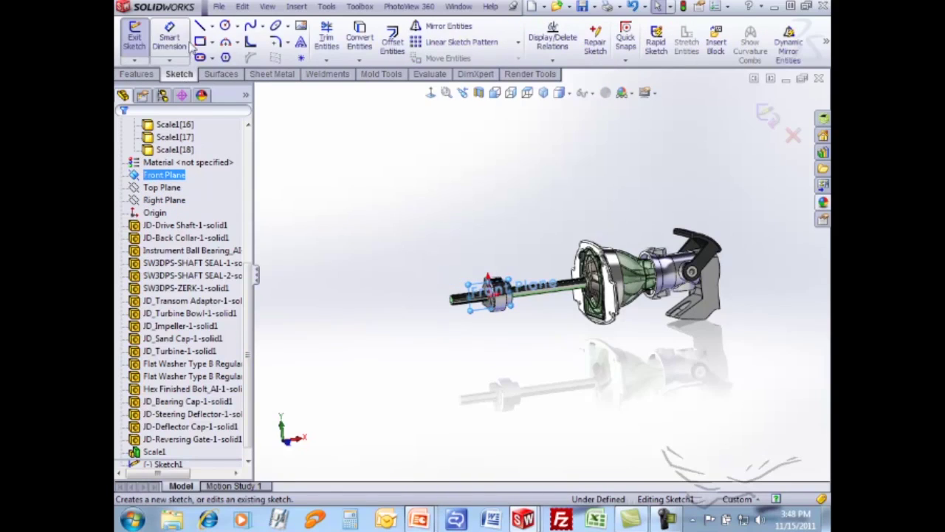
pyautogui.click(211, 26)
pyautogui.click(229, 53)
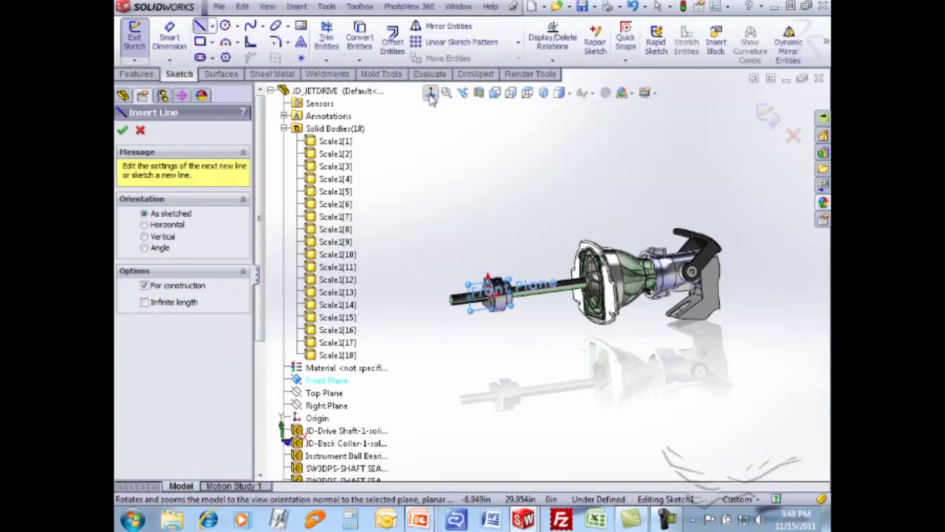
pyautogui.click(495, 92)
pyautogui.scroll(-3, 495, 288)
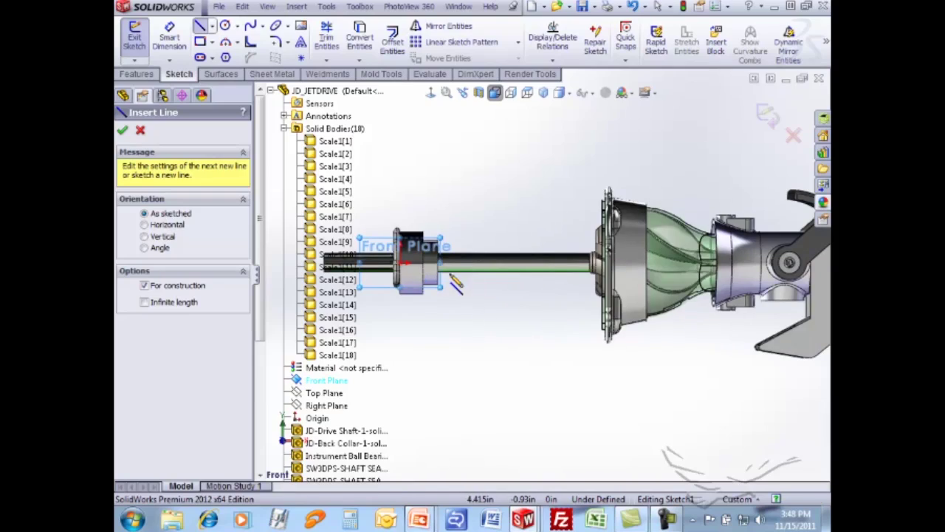
pyautogui.click(400, 263)
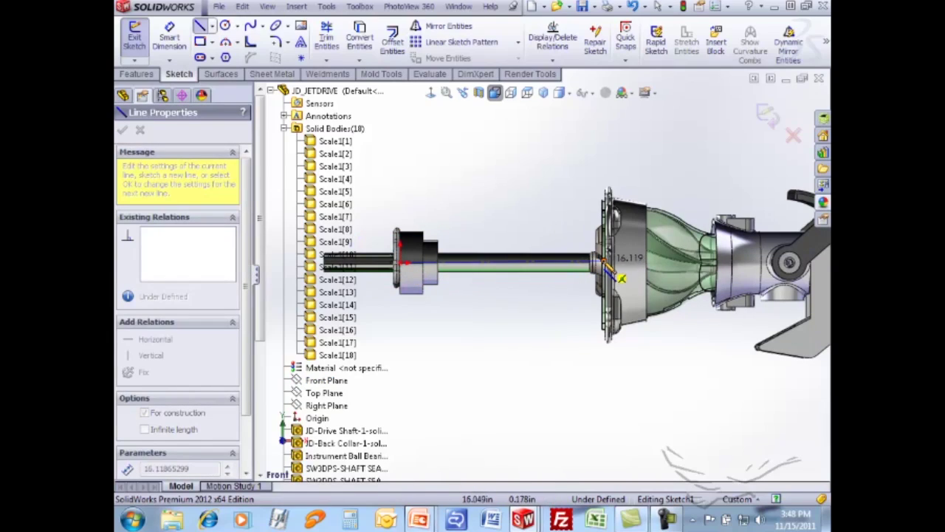
pyautogui.click(628, 271)
pyautogui.moveTo(517, 179); pyautogui.dragTo(512, 163, button='right')
# - Draw a vertical line up from the shaft end into a line sloping up to the left, attached to the shaft
pyautogui.press('l')
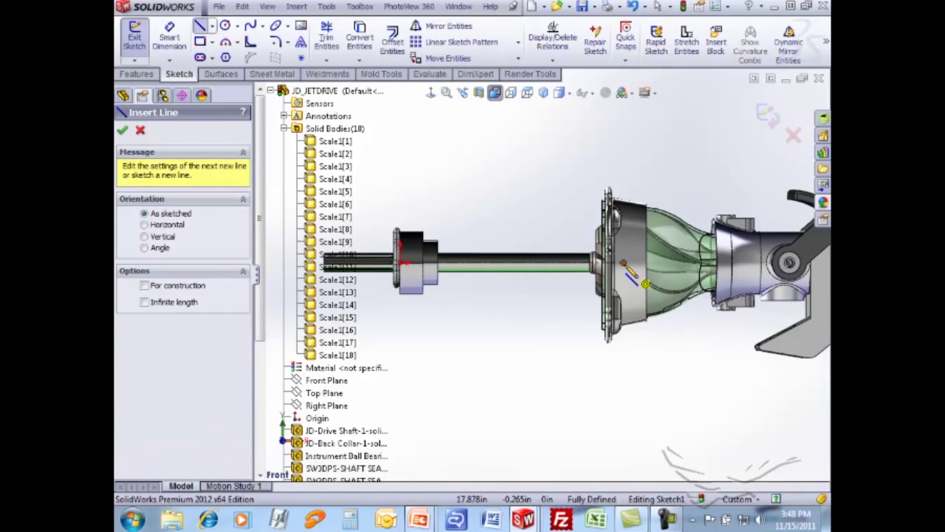
pyautogui.click(624, 263)
pyautogui.click(624, 153)
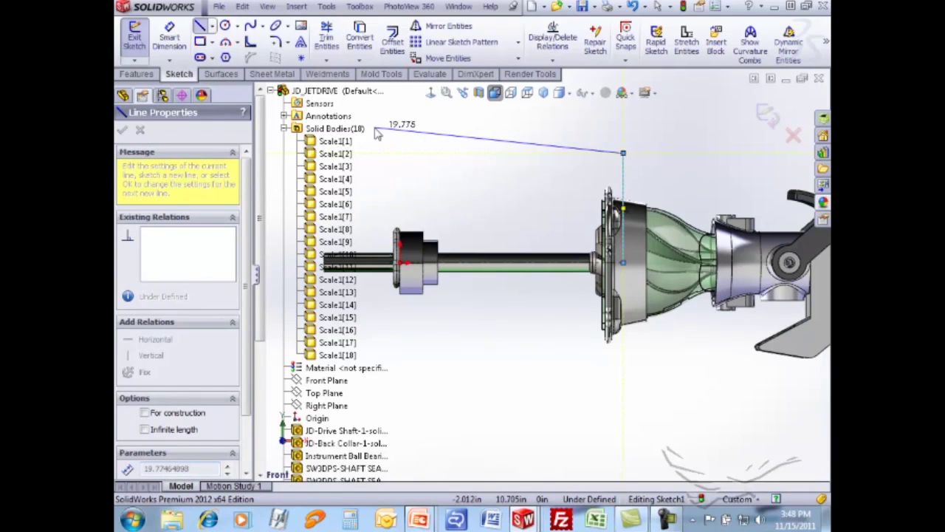
pyautogui.doubleClick(384, 121)
pyautogui.press('Escape')
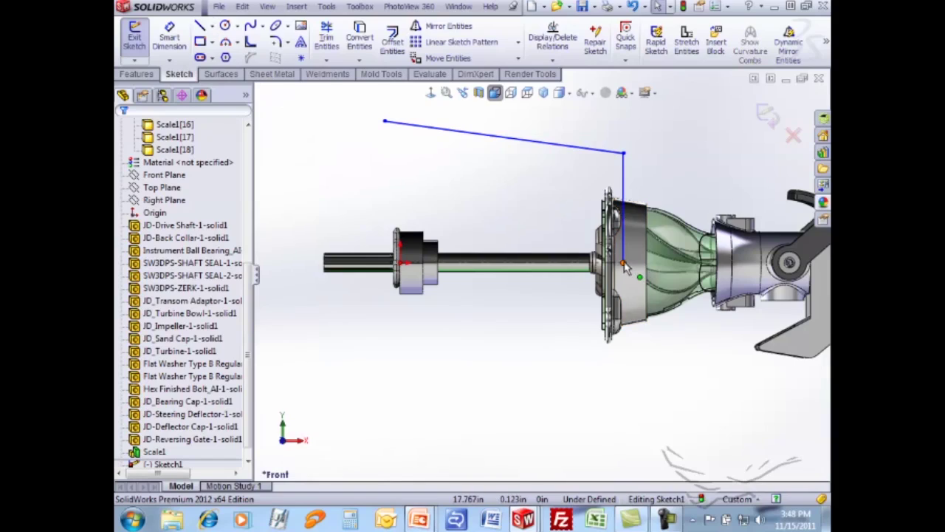
pyautogui.moveTo(624, 262)
pyautogui.mouseDown()
pyautogui.moveTo(608, 274)
pyautogui.moveTo(614, 262)
pyautogui.mouseUp()
pyautogui.moveTo(507, 197); pyautogui.dragTo(516, 137, button='right')
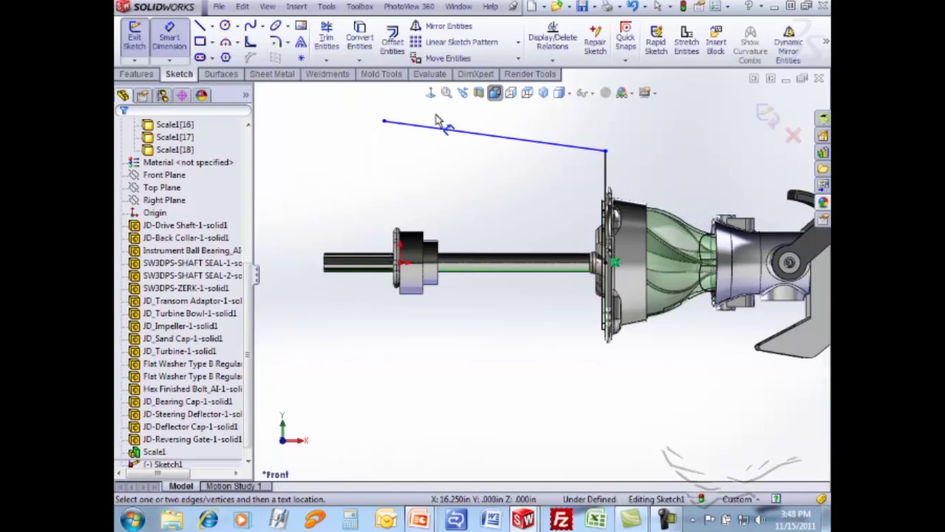
# - Dimension the sloping line's height to 16 in and reposition its right endpoint
pyautogui.click(399, 123)
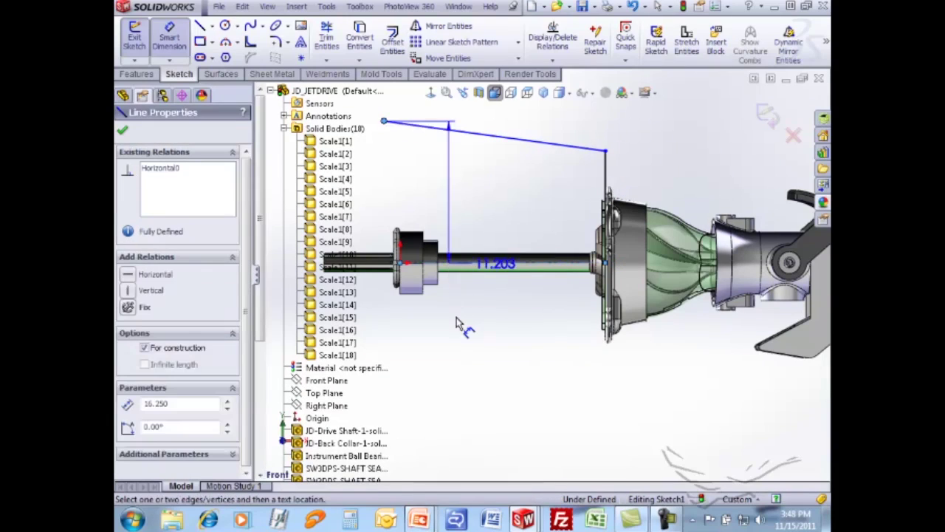
pyautogui.click(463, 372)
pyautogui.write('16')
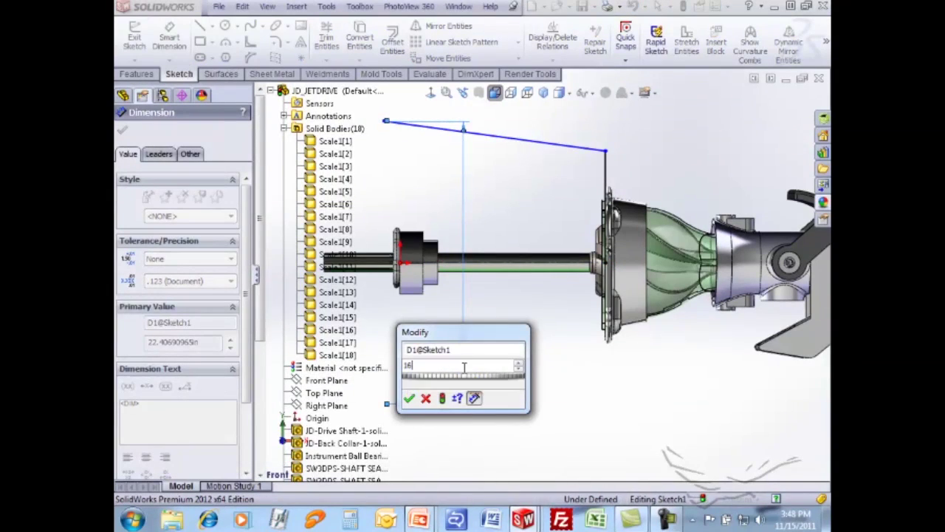
pyautogui.press('Return')
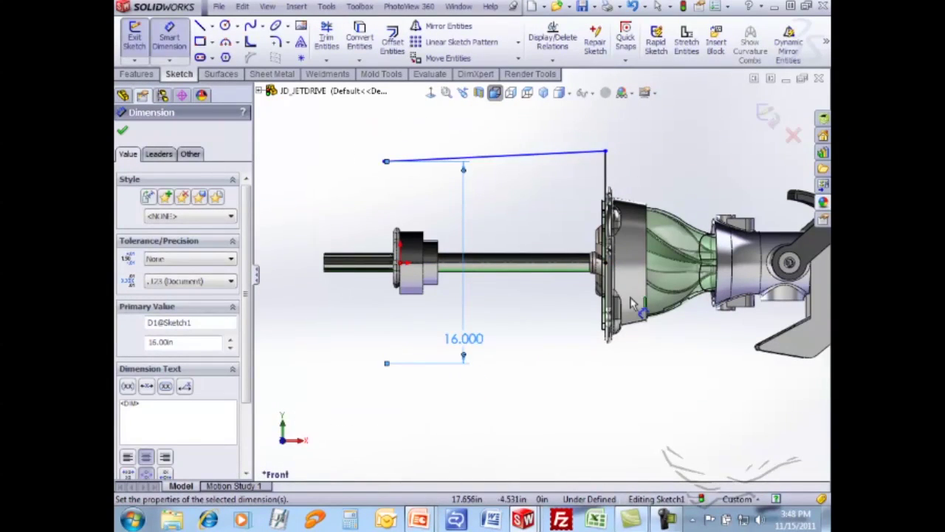
pyautogui.click(606, 152)
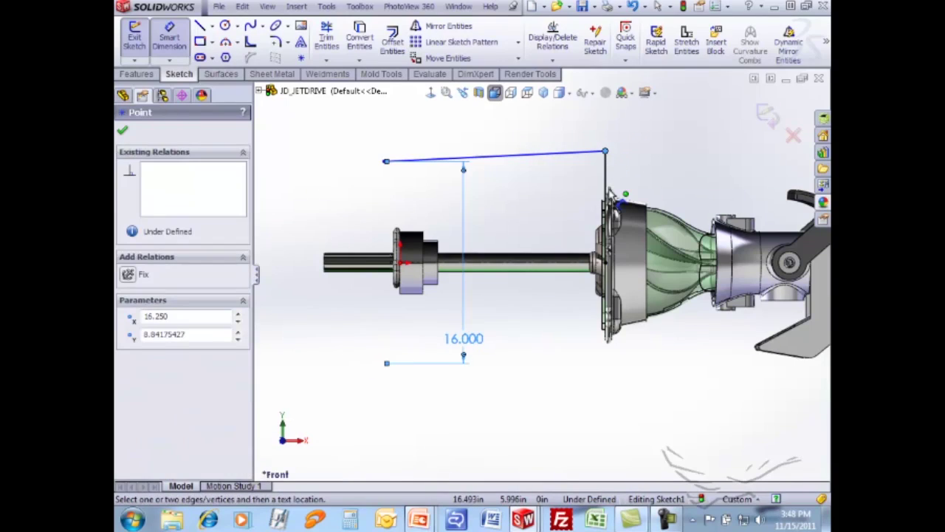
pyautogui.click(624, 151)
pyautogui.click(605, 151)
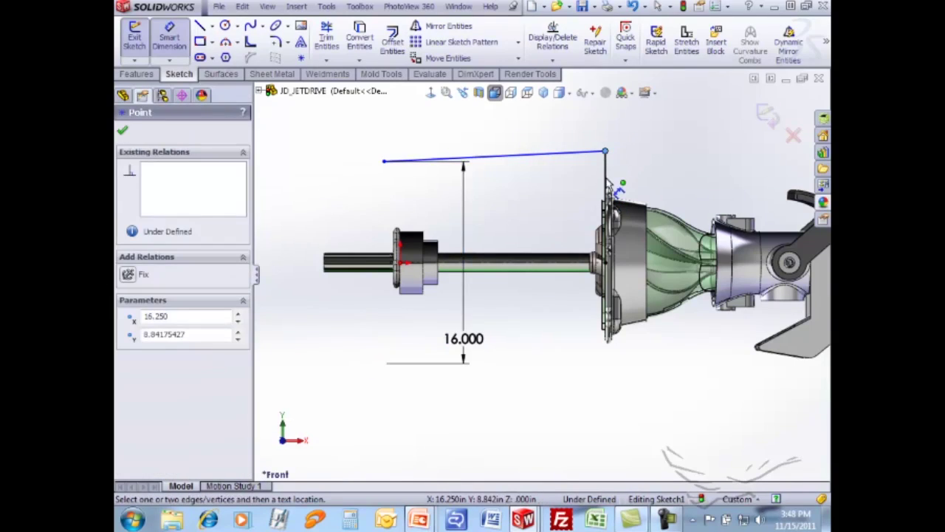
pyautogui.click(636, 150)
pyautogui.moveTo(605, 151); pyautogui.dragTo(607, 181)
pyautogui.moveTo(670, 160); pyautogui.dragTo(679, 110, button='right')
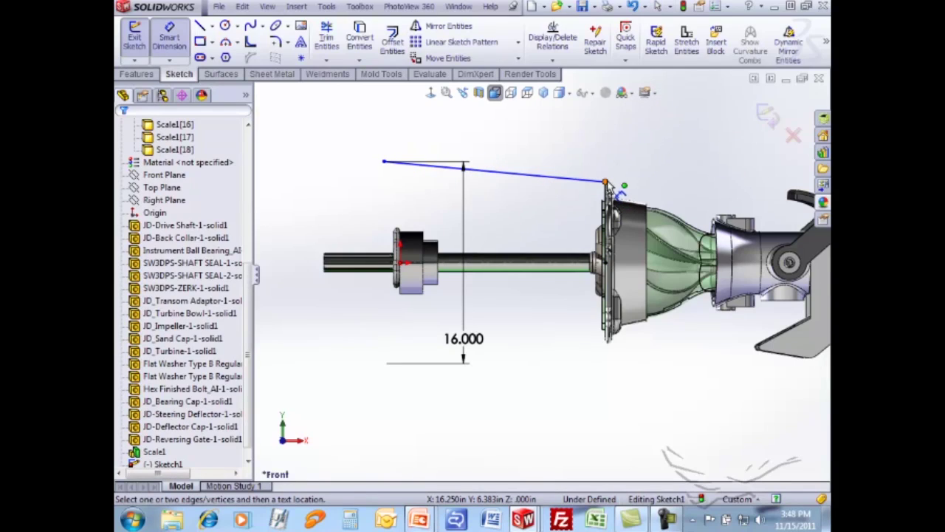
# - Dimension the line's horizontal length to 16 in and its end's offset from the centreline to 6.5 in
pyautogui.click(606, 181)
pyautogui.click(384, 161)
pyautogui.click(477, 116)
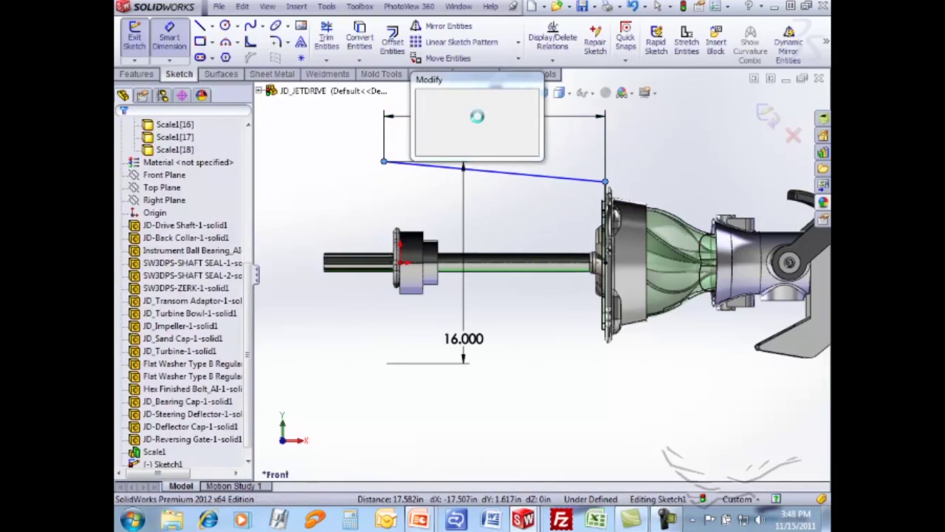
pyautogui.write('16')
pyautogui.press('Return')
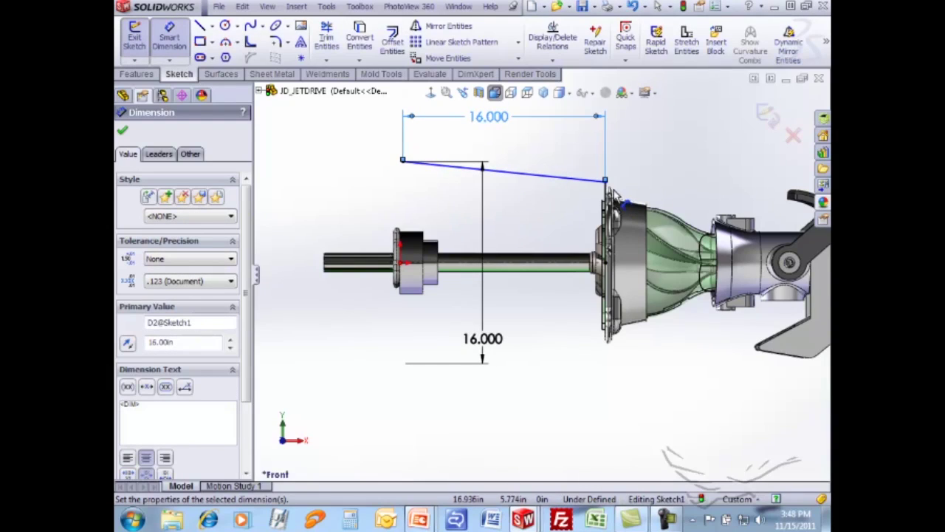
pyautogui.click(606, 182)
pyautogui.click(616, 262)
pyautogui.click(678, 156)
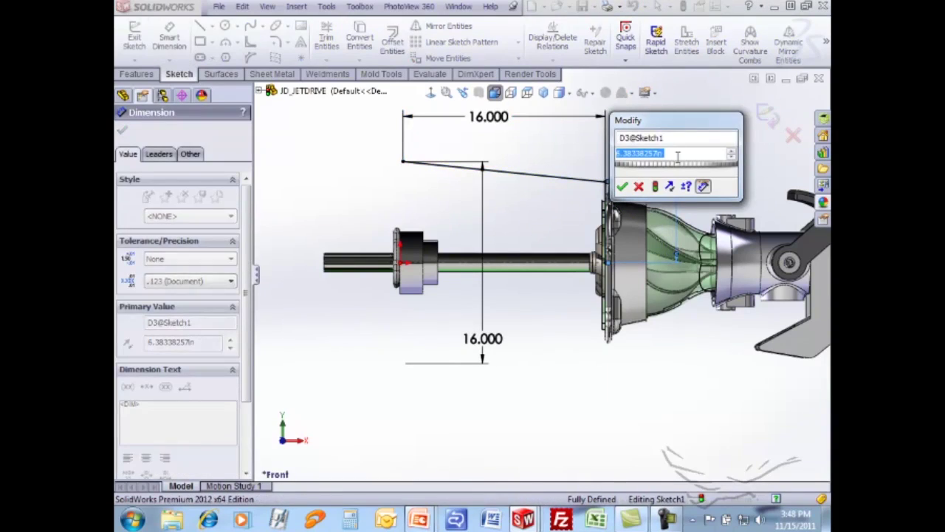
pyautogui.write('6.5')
pyautogui.press('Return')
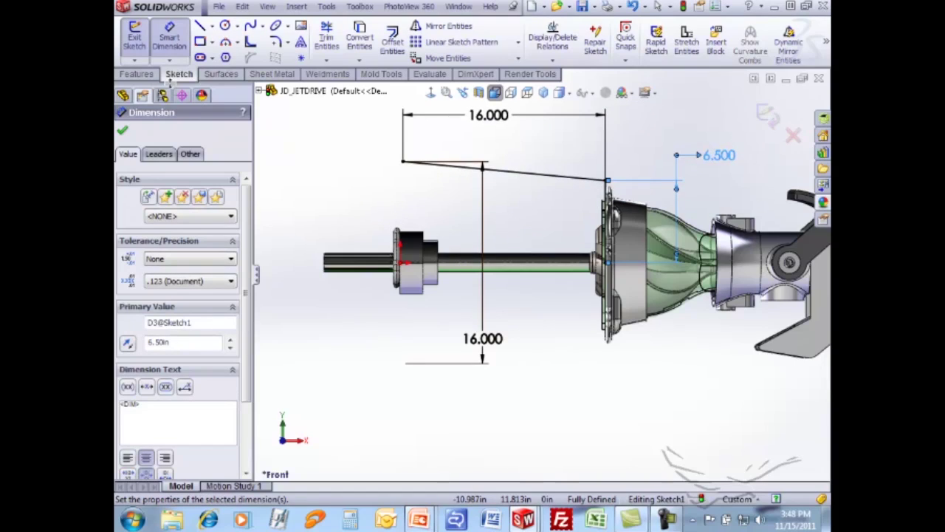
# - Revolve the line 360° about the centreline as a 0.1 in thin, unmerged Revolve-Thin1 body
pyautogui.click(137, 74)
pyautogui.click(181, 41)
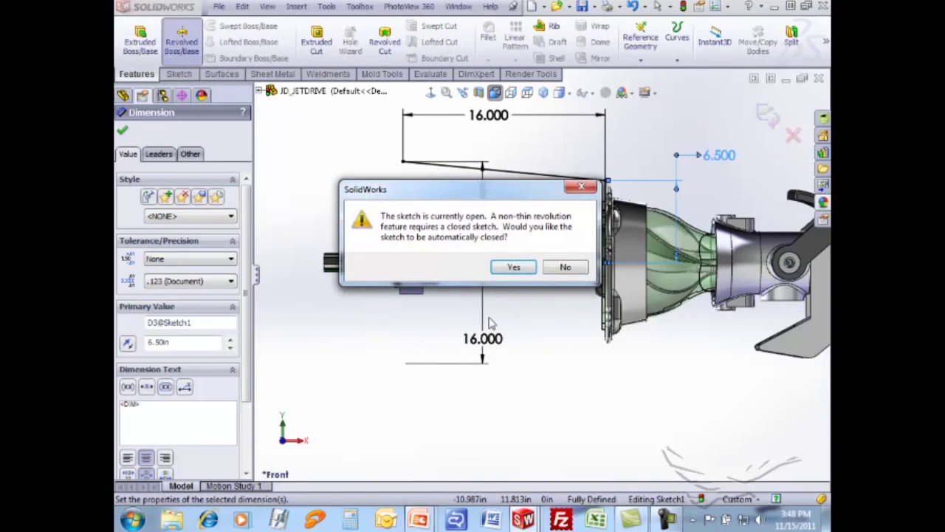
pyautogui.click(563, 269)
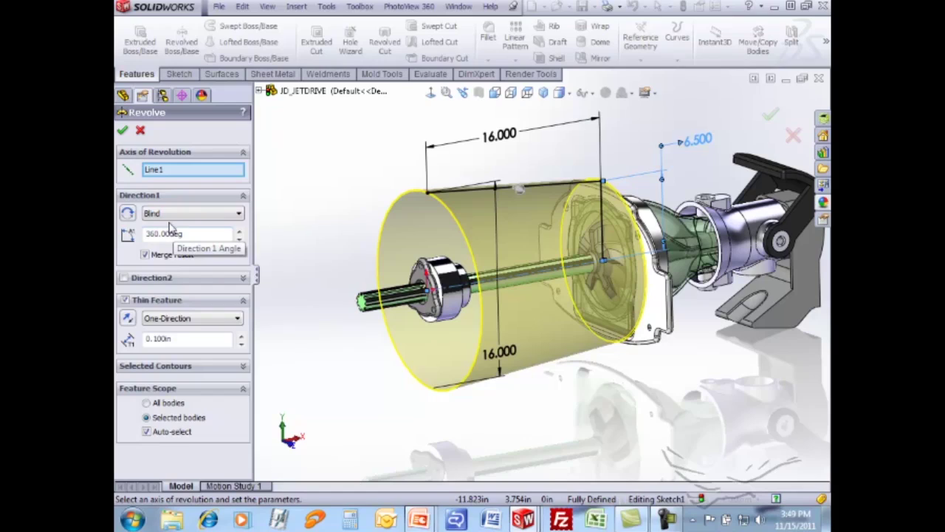
pyautogui.click(158, 254)
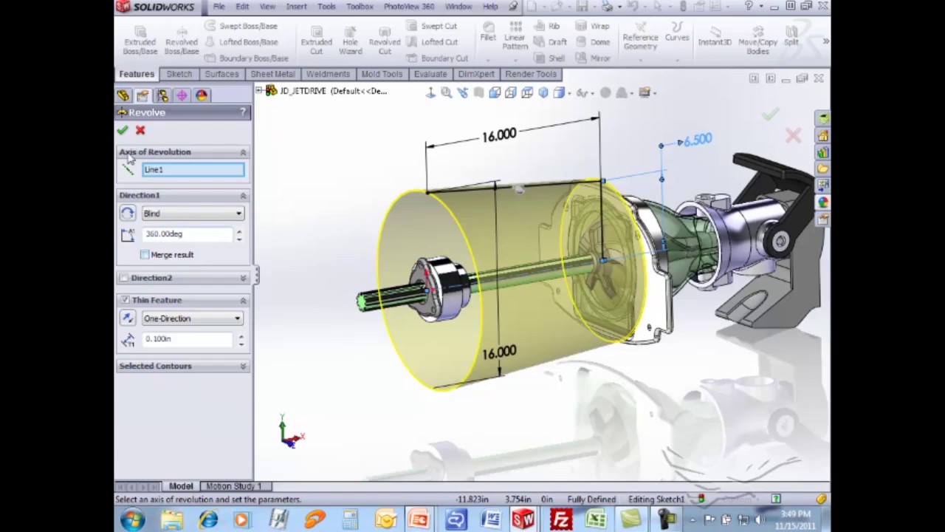
pyautogui.press('Return')
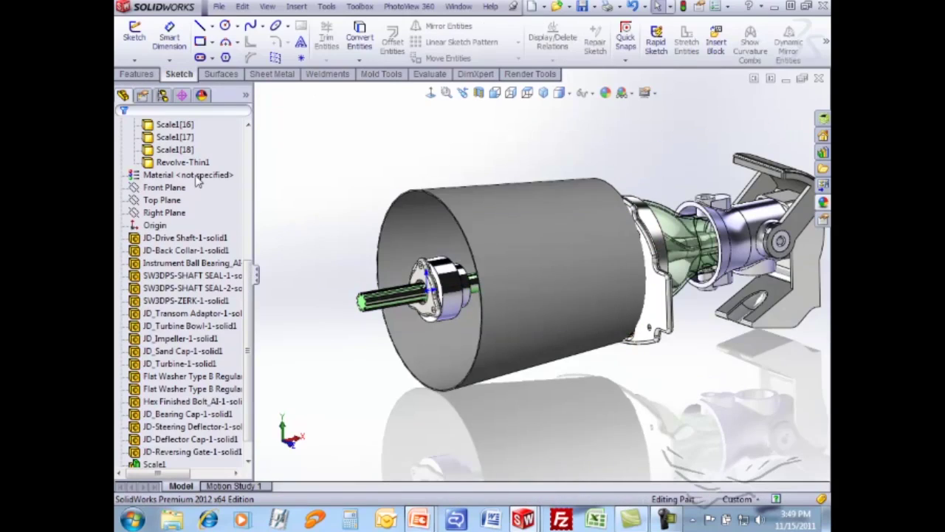
pyautogui.click(198, 163)
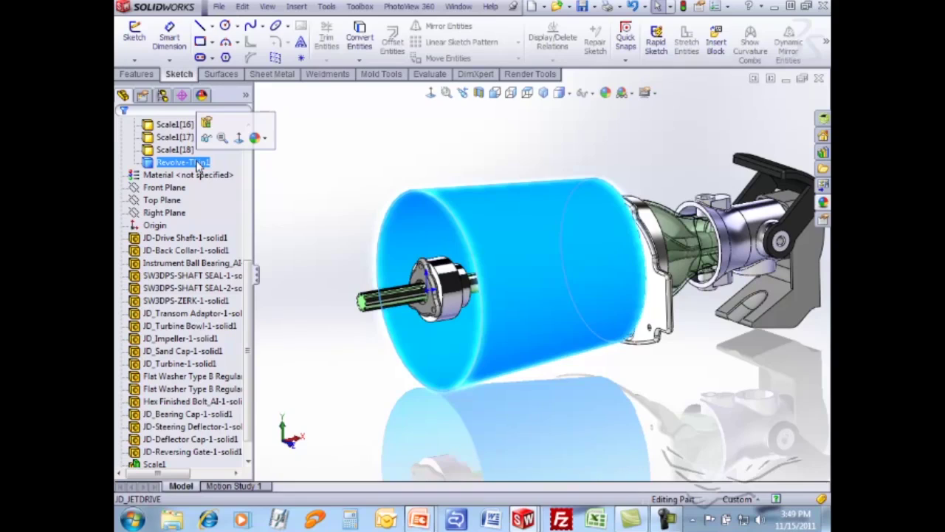
# - Isolate the Revolve-Thin1 shroud body
pyautogui.click(369, 189)
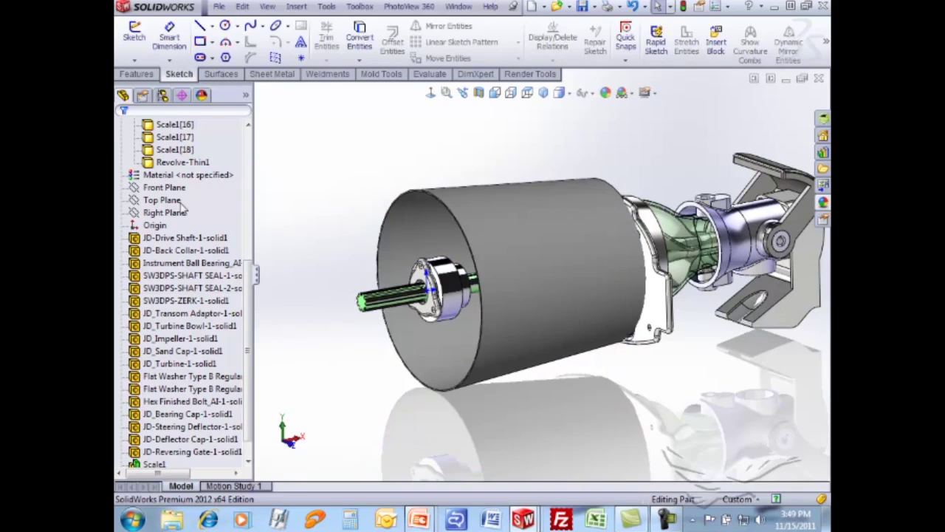
pyautogui.moveTo(534, 320); pyautogui.dragTo(517, 295, button='middle')
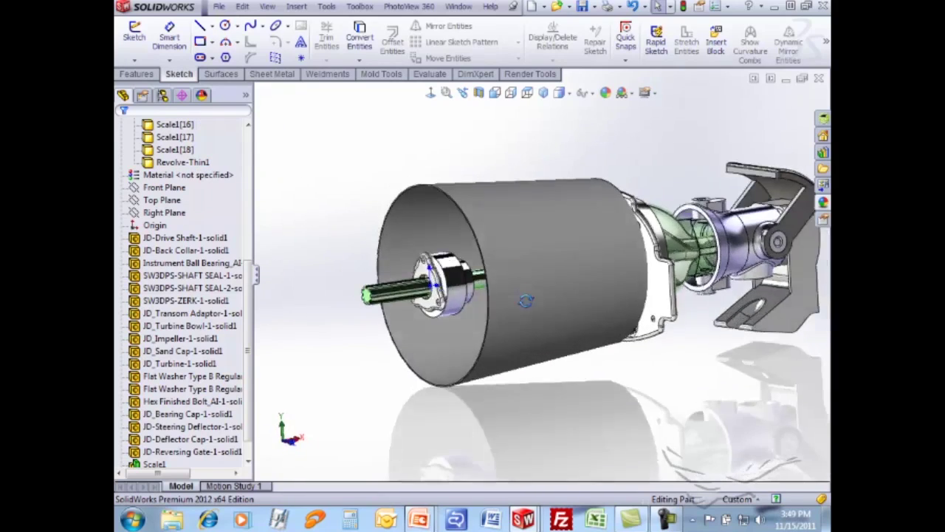
pyautogui.rightClick(194, 163)
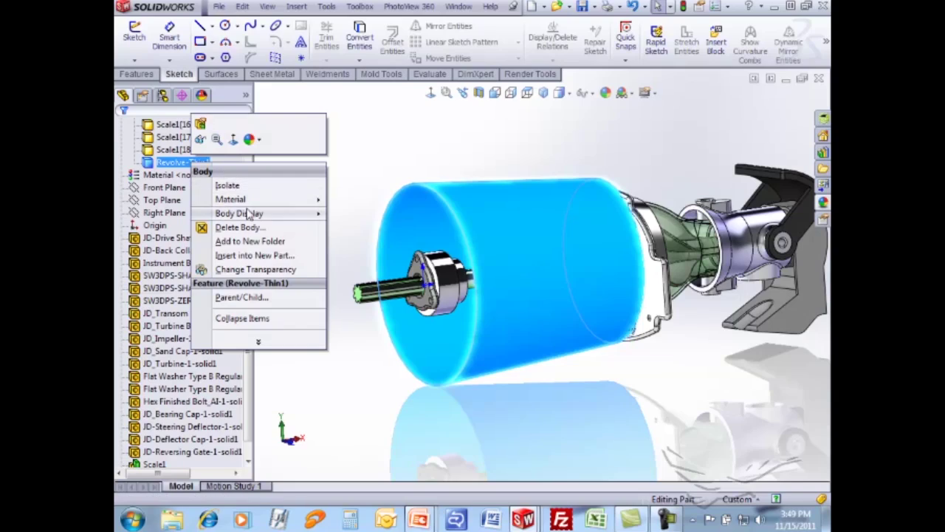
pyautogui.click(226, 185)
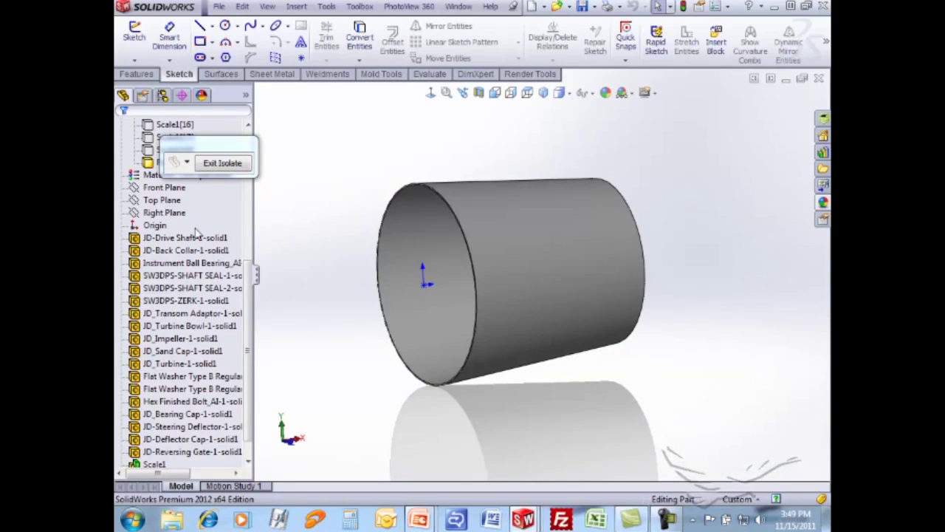
# - Sketch a circle on the Front Plane over the shroud
pyautogui.click(164, 213)
pyautogui.click(163, 188)
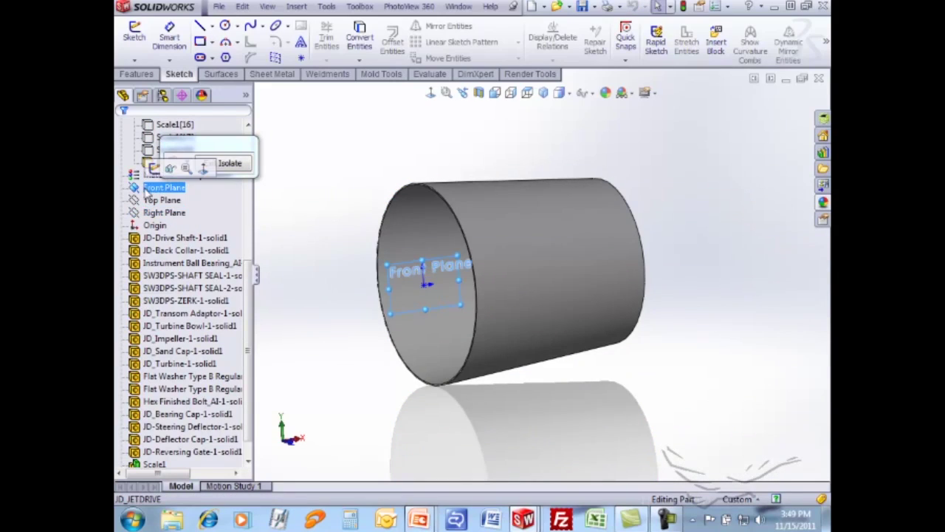
pyautogui.click(153, 168)
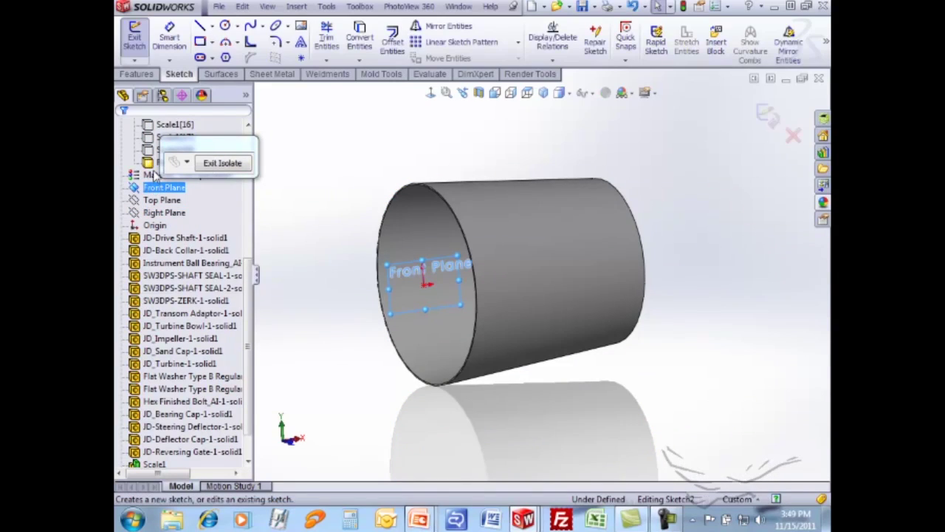
pyautogui.click(430, 94)
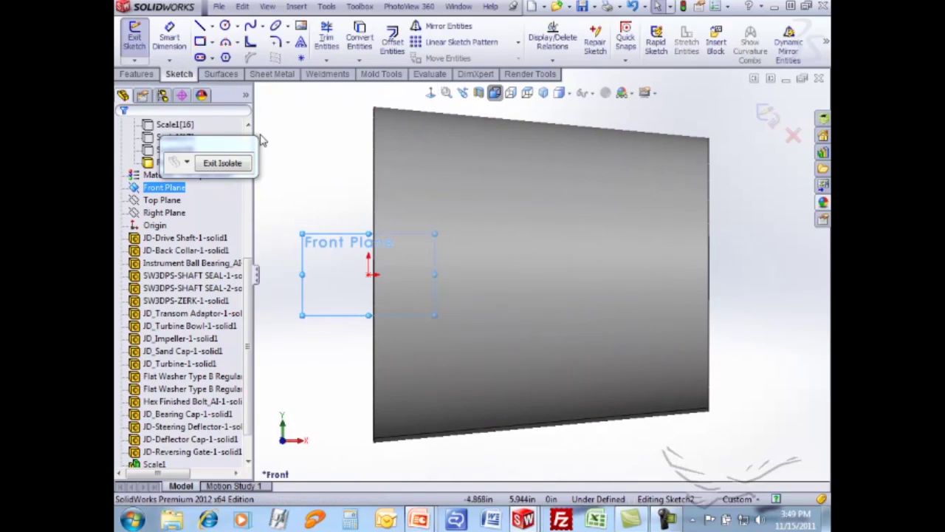
pyautogui.click(225, 25)
pyautogui.click(533, 275)
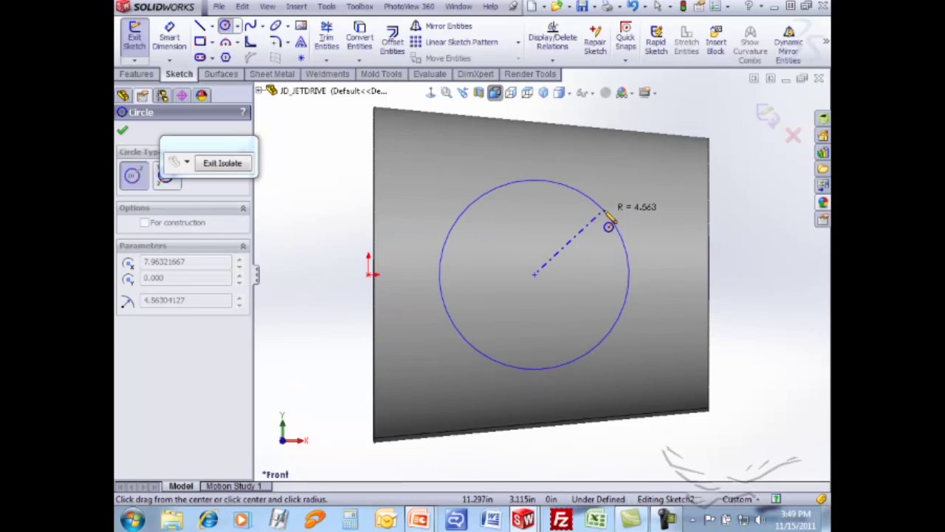
pyautogui.click(619, 231)
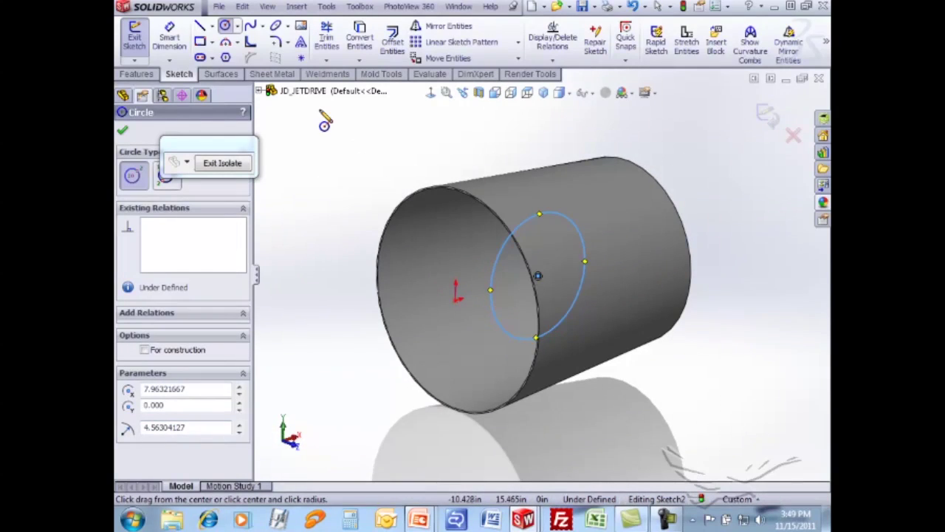
# - Extrude-cut the circle Through All in both directions to pierce the shroud
pyautogui.click(136, 74)
pyautogui.click(316, 41)
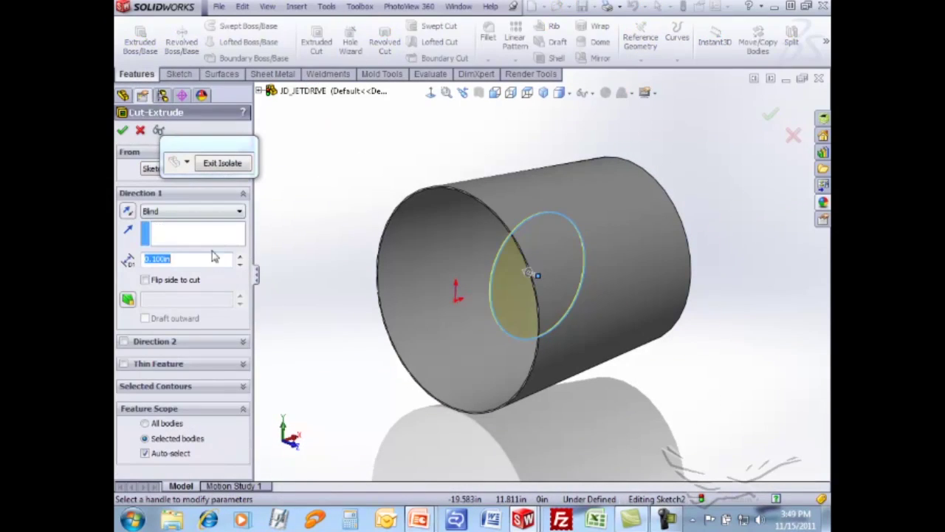
pyautogui.click(166, 214)
pyautogui.click(170, 223)
pyautogui.click(168, 213)
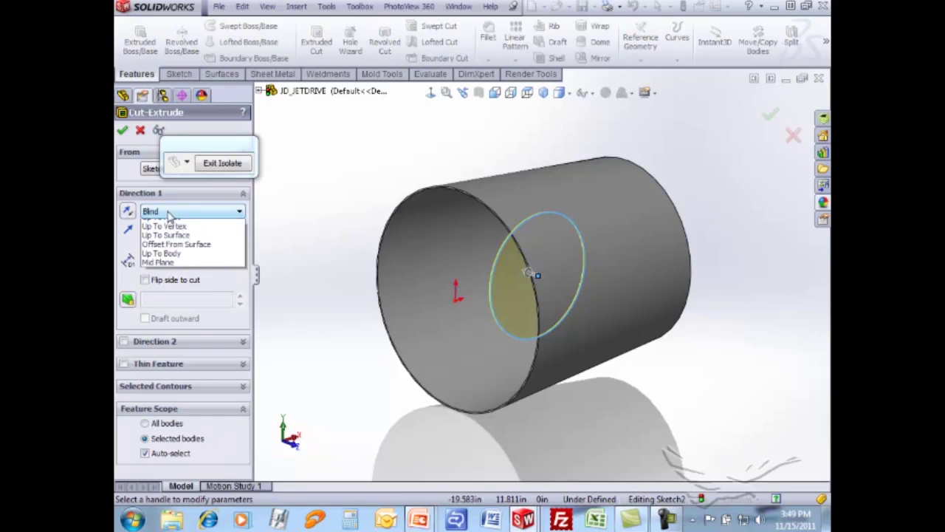
pyautogui.click(172, 234)
pyautogui.click(124, 319)
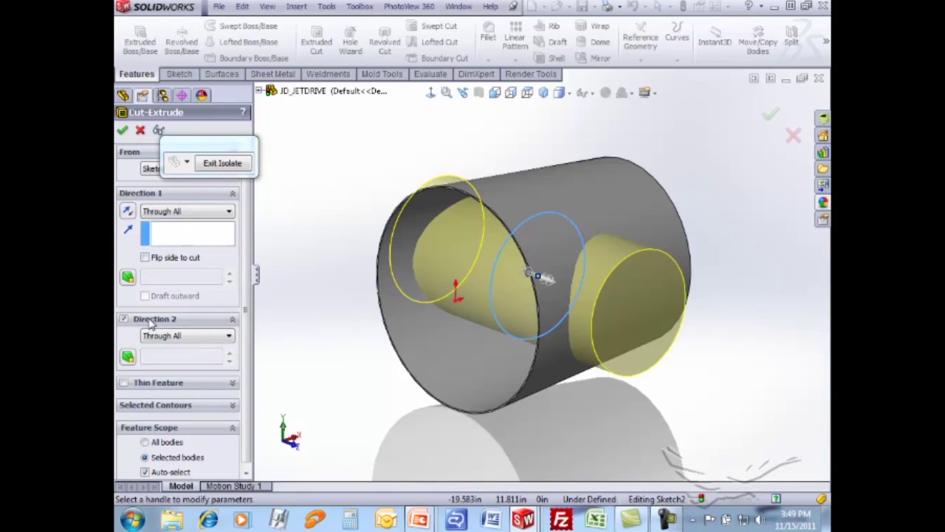
pyautogui.click(123, 130)
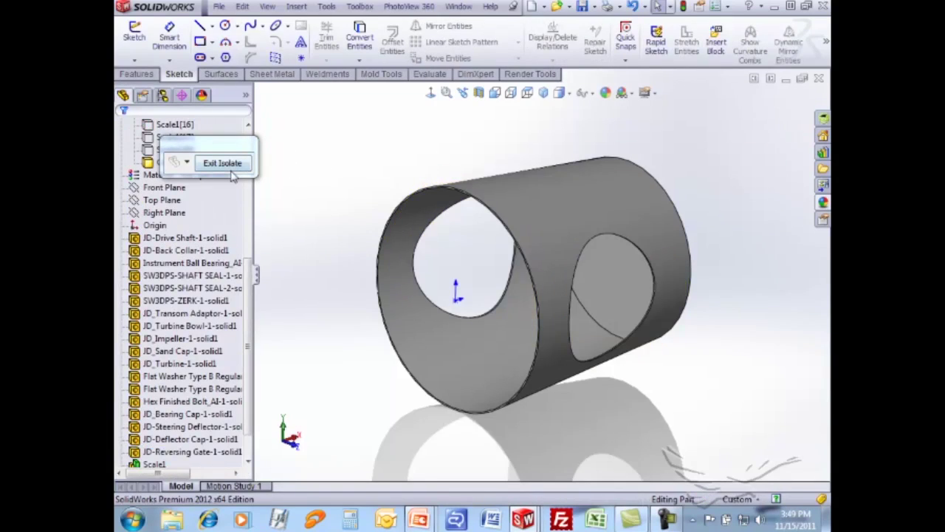
# - Show all bodies again, orbit to a side view, and bring up the open documents list
pyautogui.moveTo(320, 162); pyautogui.dragTo(384, 193, button='middle')
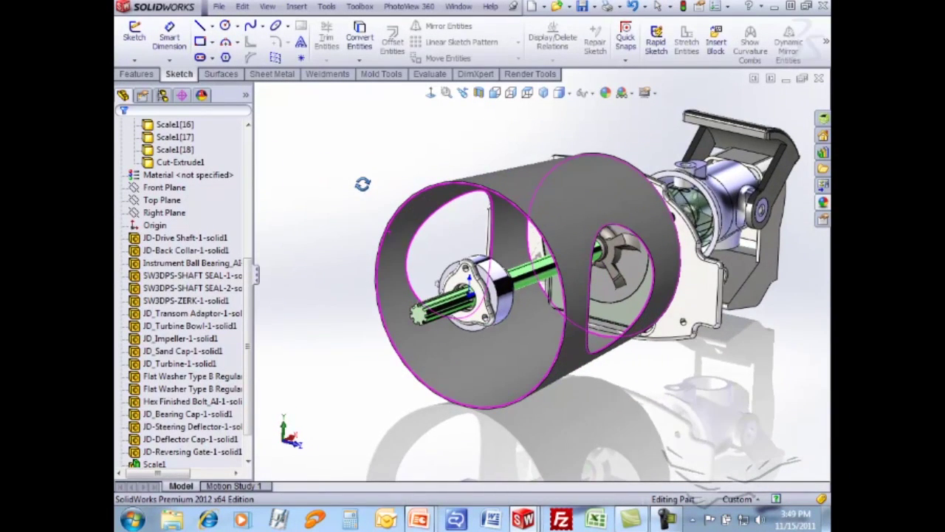
pyautogui.scroll(3, 502, 237)
pyautogui.moveTo(502, 237); pyautogui.dragTo(425, 198, button='middle')
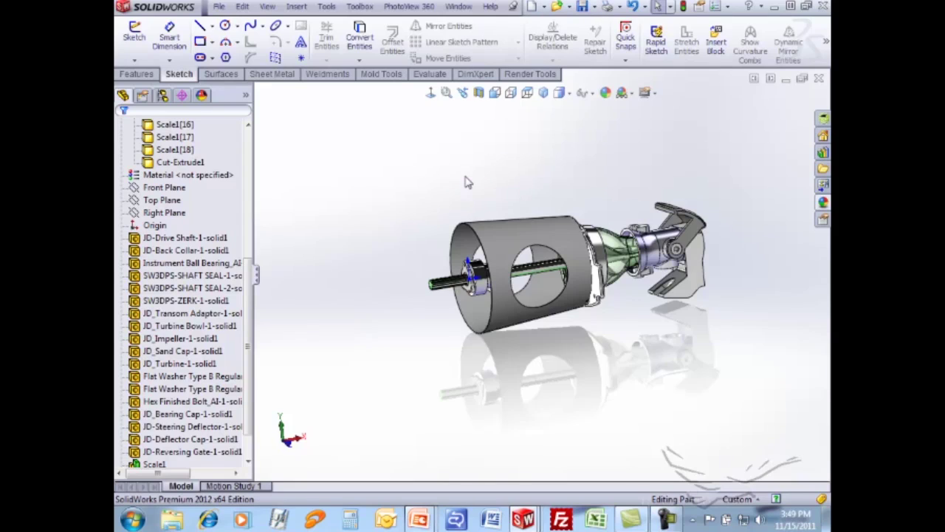
pyautogui.hotkey('alt', 'Tab')
pyautogui.hotkey('alt', 'Tab')
pyautogui.hotkey('alt', 'Tab')
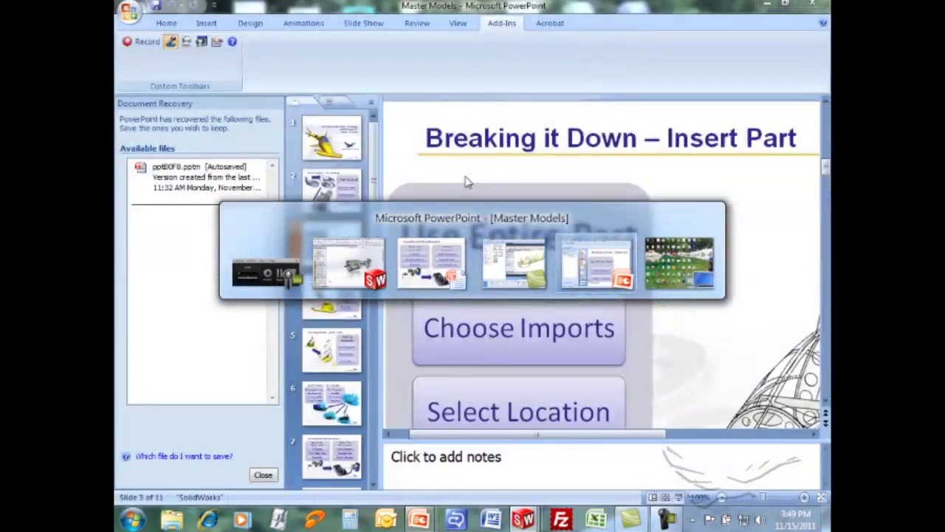
pyautogui.hotkey('alt', 'Tab')
pyautogui.hotkey('alt', 'Tab')
pyautogui.hotkey('alt', 'Tab')
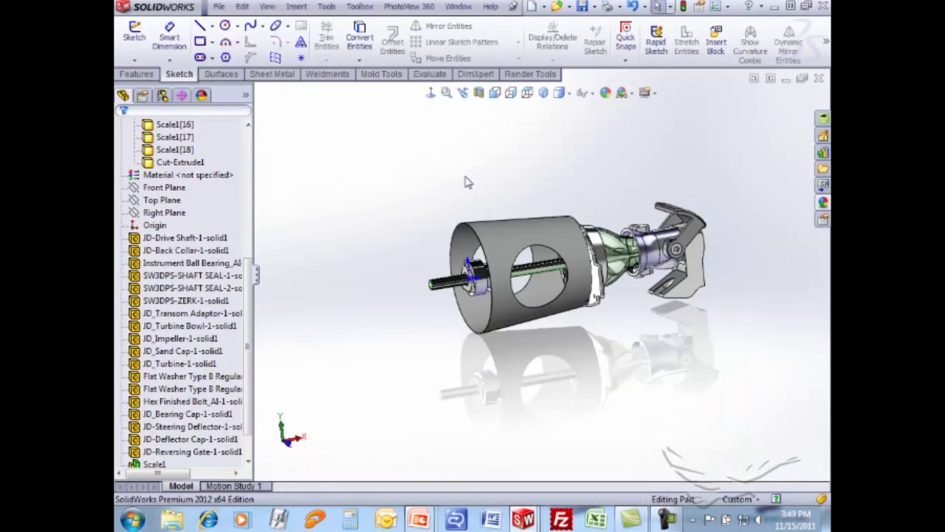
pyautogui.hotkey('ctrl', 'Tab')
pyautogui.hotkey('ctrl', 'Tab')
pyautogui.hotkey('ctrl', 'Tab')
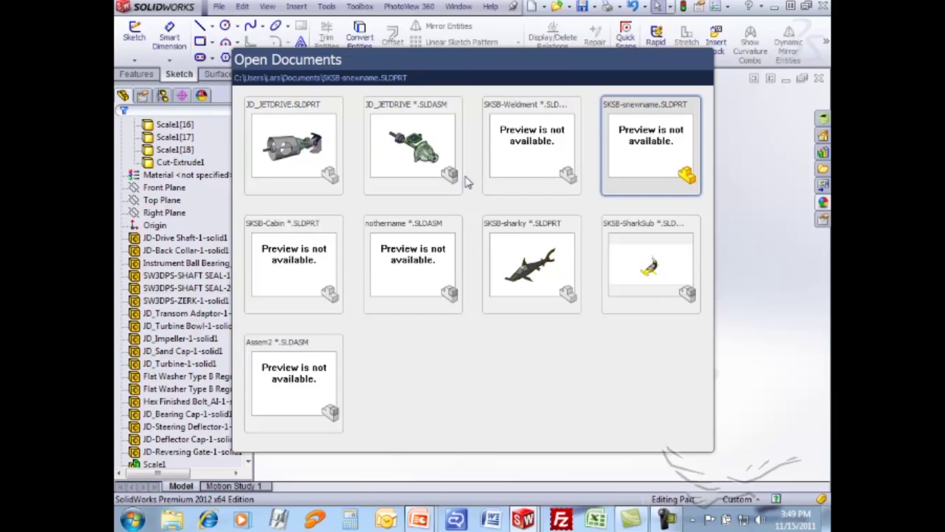
# - Cycle through the open documents with Ctrl+Tab until the Assem2 shark assembly is in front
pyautogui.hotkey('ctrl', 'Tab')
pyautogui.hotkey('ctrl', 'Tab')
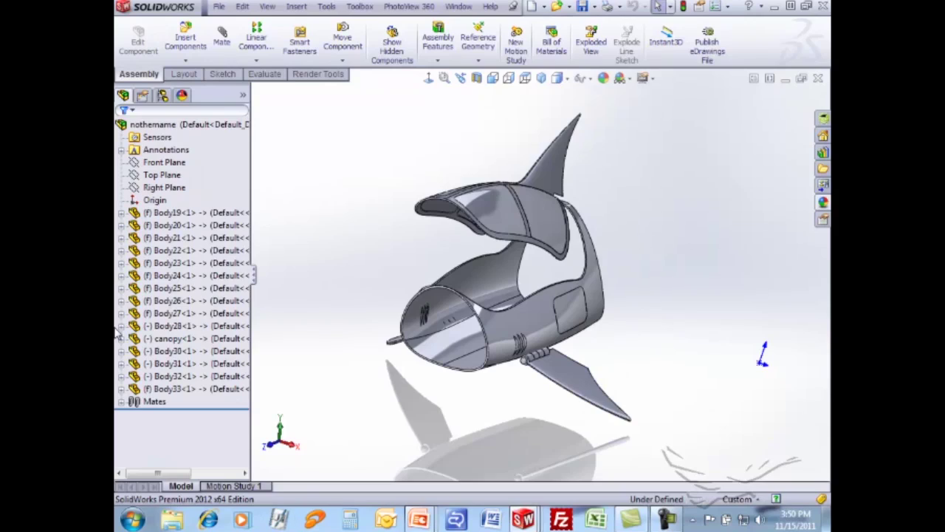
pyautogui.hotkey('ctrl', 'Tab')
pyautogui.hotkey('ctrl', 'Tab')
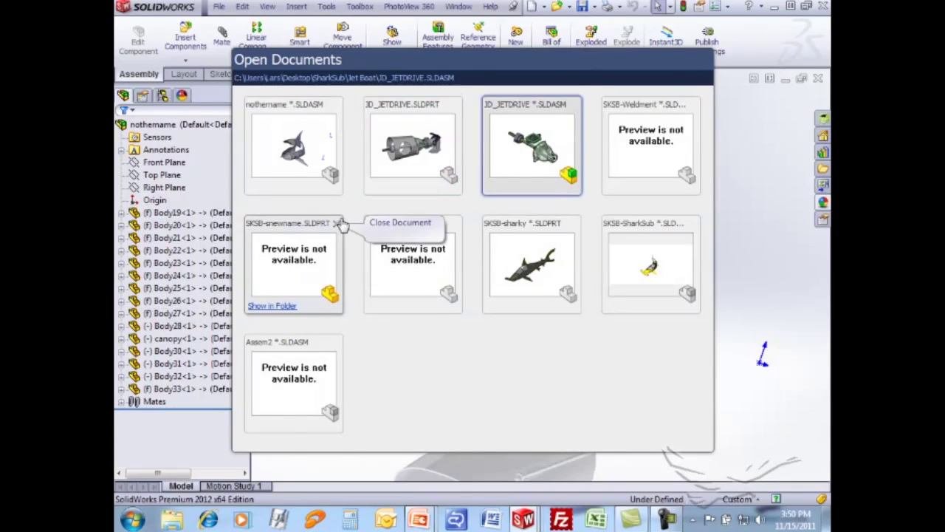
pyautogui.hotkey('ctrl', 'Tab')
pyautogui.hotkey('ctrl', 'Tab')
pyautogui.hotkey('ctrl', 'Tab')
pyautogui.hotkey('ctrl', 'Tab')
pyautogui.hotkey('ctrl', 'Tab')
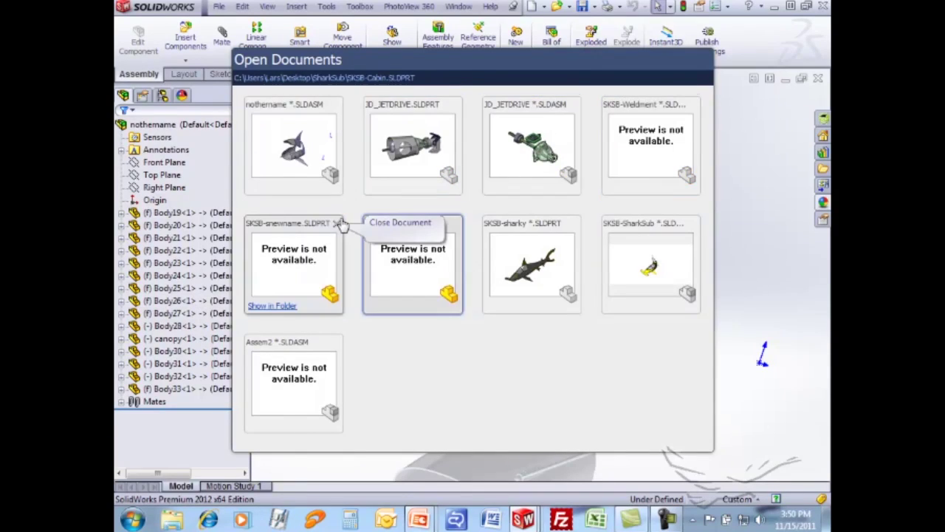
pyautogui.hotkey('ctrl', 'Tab')
pyautogui.hotkey('ctrl', 'Tab')
pyautogui.hotkey('ctrl', 'Tab')
pyautogui.hotkey('ctrl', 'Tab')
pyautogui.hotkey('ctrl', 'Tab')
pyautogui.hotkey('ctrl', 'Tab')
pyautogui.hotkey('ctrl', 'Tab')
pyautogui.hotkey('ctrl', 'Tab')
pyautogui.hotkey('ctrl', 'Tab')
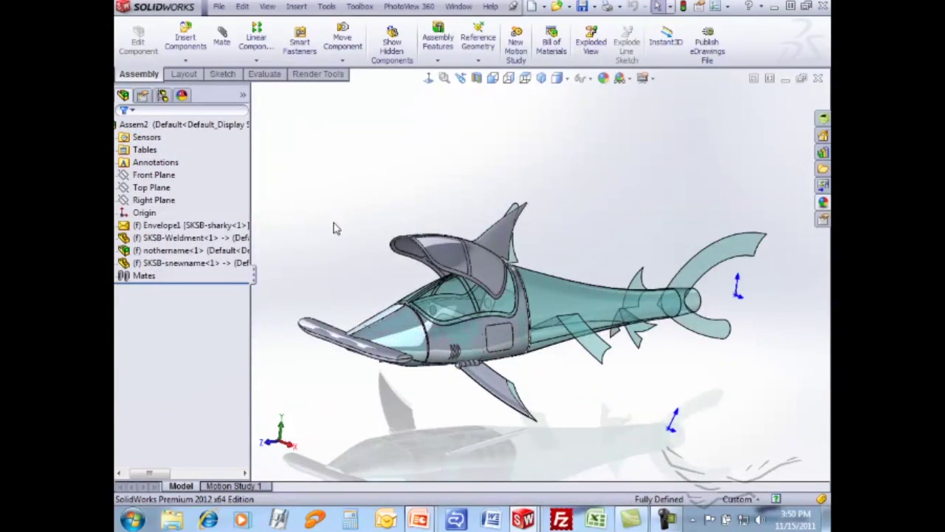
# - Insert the JD_JETDRIVE part and turn it roughly in line with the hull
pyautogui.click(185, 40)
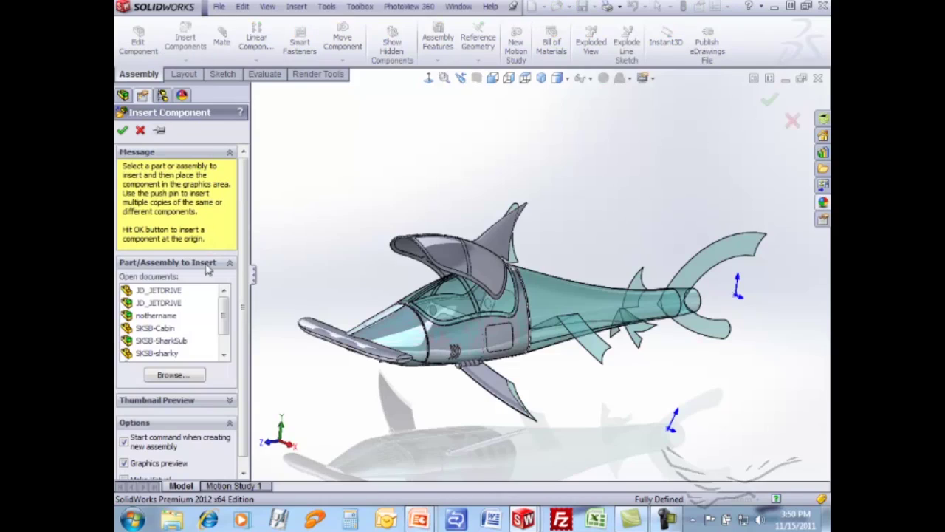
pyautogui.click(164, 291)
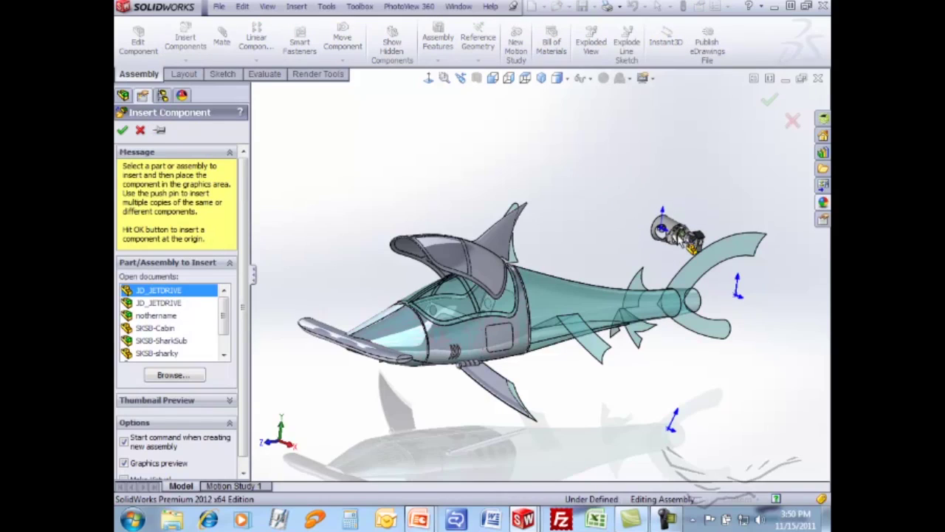
pyautogui.click(662, 257)
pyautogui.scroll(-5, 649, 222)
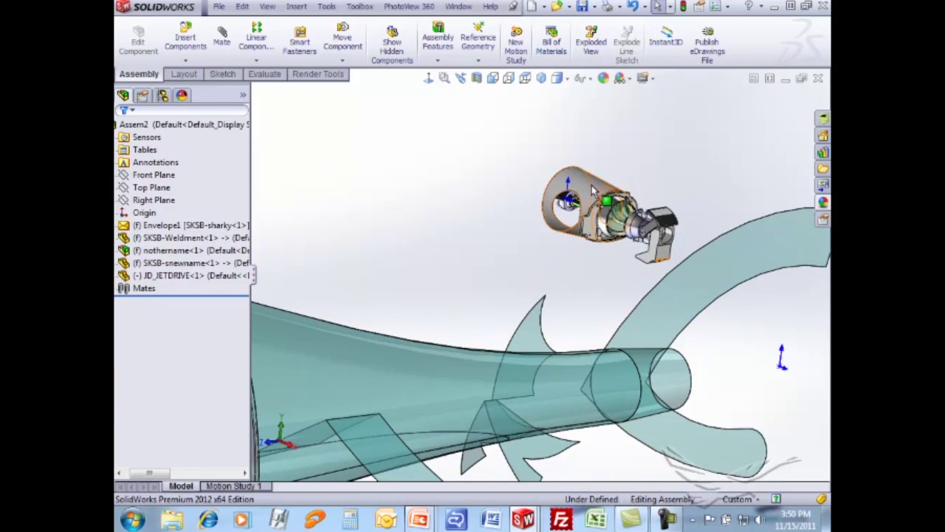
pyautogui.click(642, 207)
pyautogui.moveTo(642, 207); pyautogui.dragTo(565, 274, button='right')
pyautogui.click(565, 274)
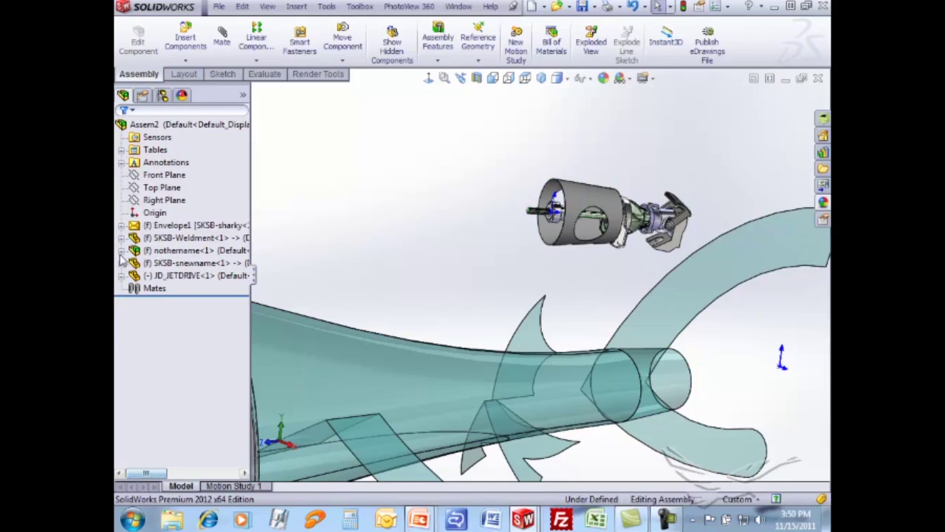
# - Mate the jet drive's shroud face concentric with Envelope1's Axis1
pyautogui.click(123, 225)
pyautogui.scroll(-5, 206, 333)
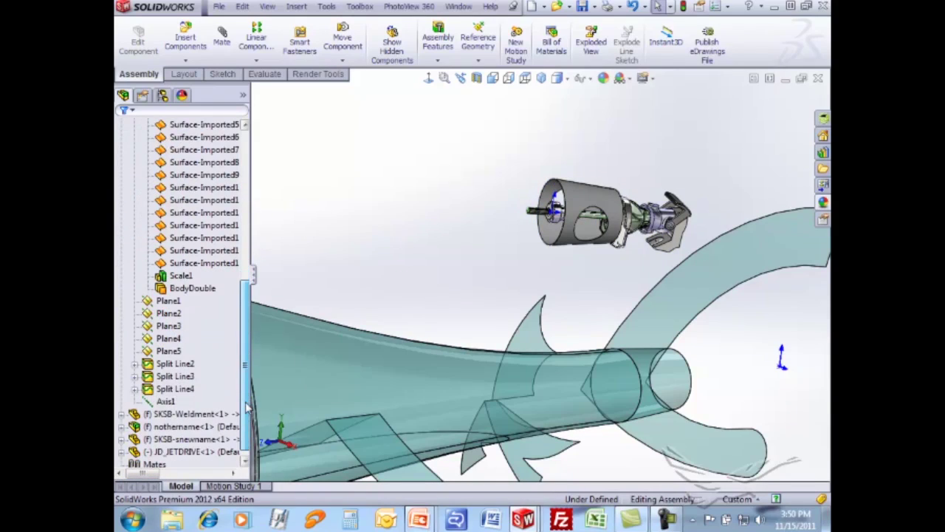
pyautogui.click(166, 401)
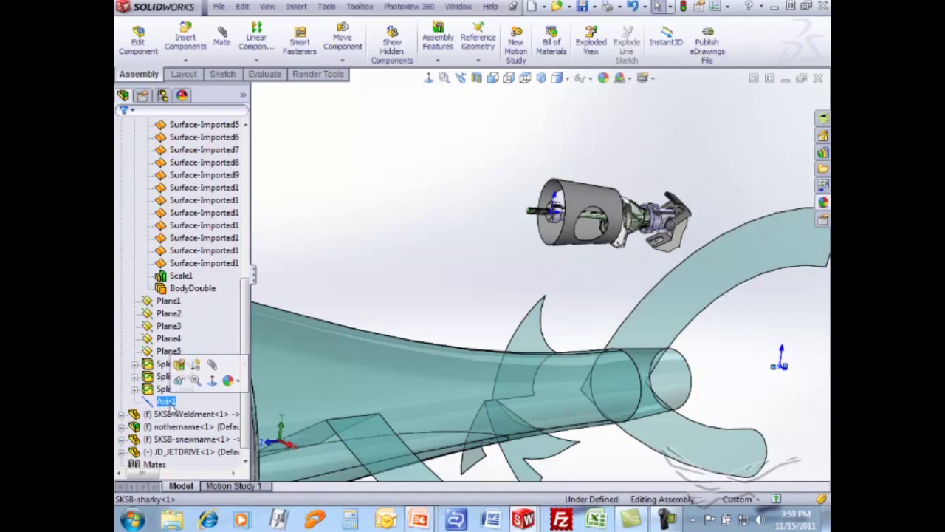
pyautogui.click(165, 401)
pyautogui.click(557, 189)
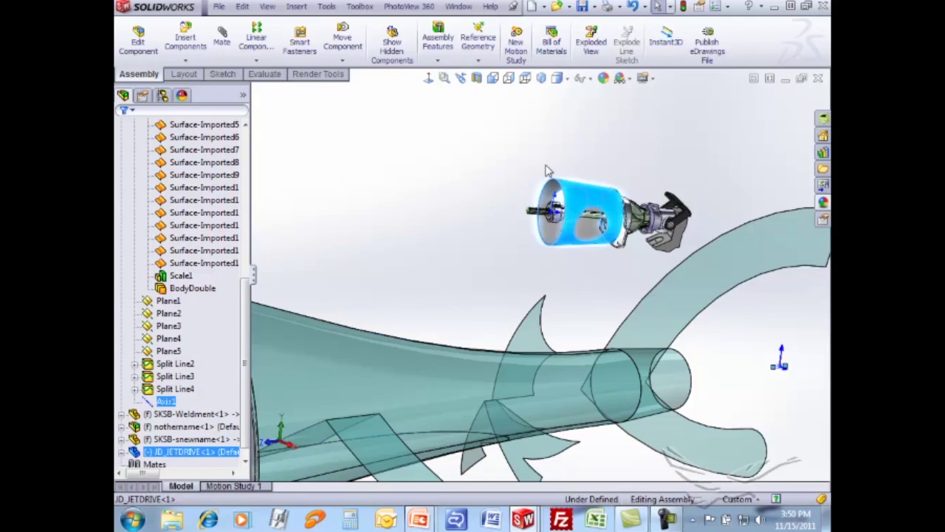
pyautogui.click(443, 94)
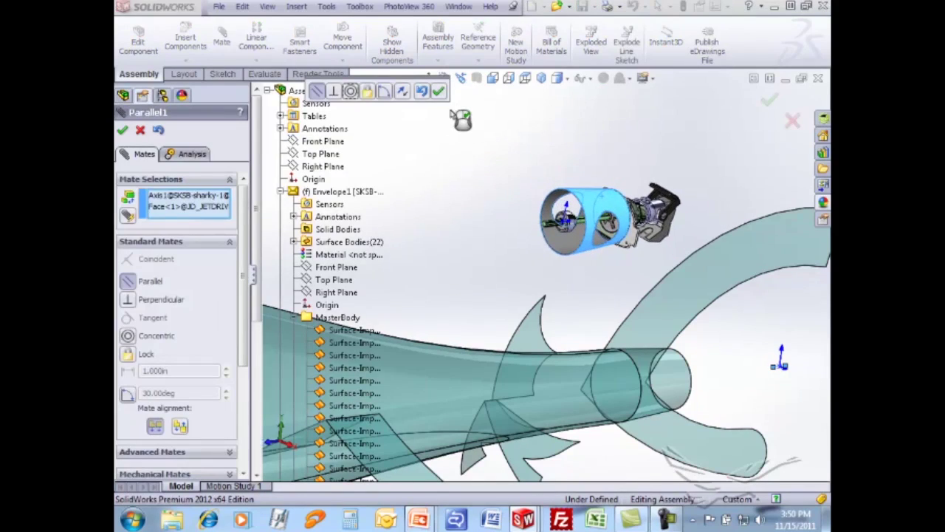
pyautogui.click(352, 91)
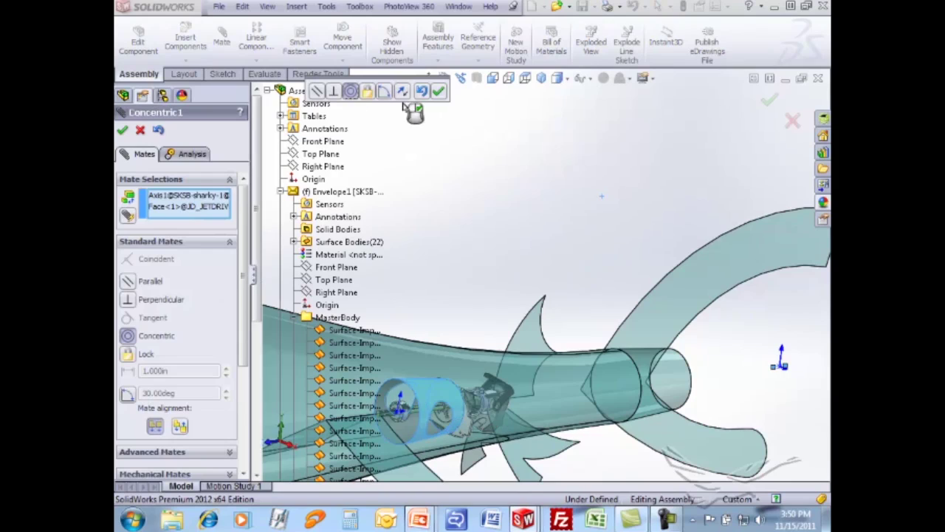
pyautogui.click(439, 90)
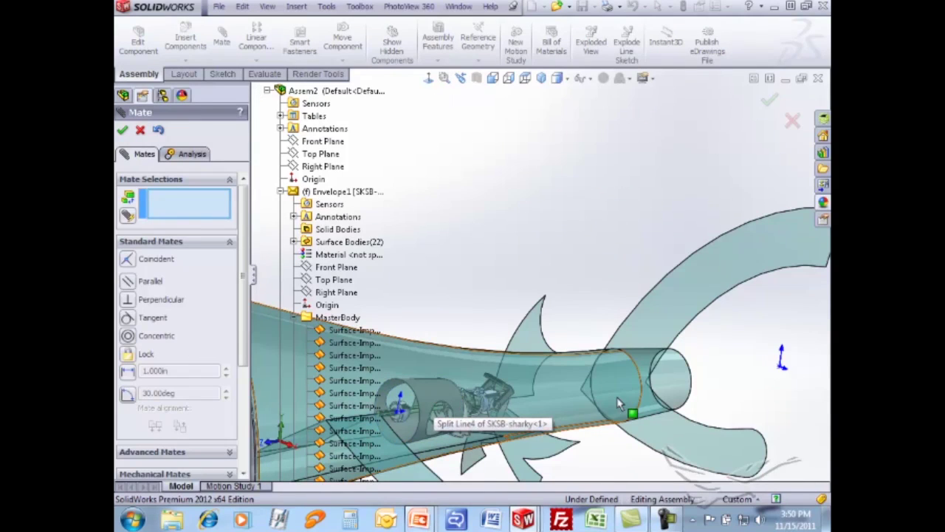
# - Mate the jet drive's mounting face coincident with the hull's tail edge and close the mate settings
pyautogui.moveTo(616, 396); pyautogui.dragTo(428, 391, button='middle')
pyautogui.moveTo(636, 412); pyautogui.dragTo(720, 434)
pyautogui.moveTo(719, 434); pyautogui.dragTo(414, 262, button='middle')
pyautogui.click(605, 375)
pyautogui.scroll(-5, 608, 380)
pyautogui.click(374, 266)
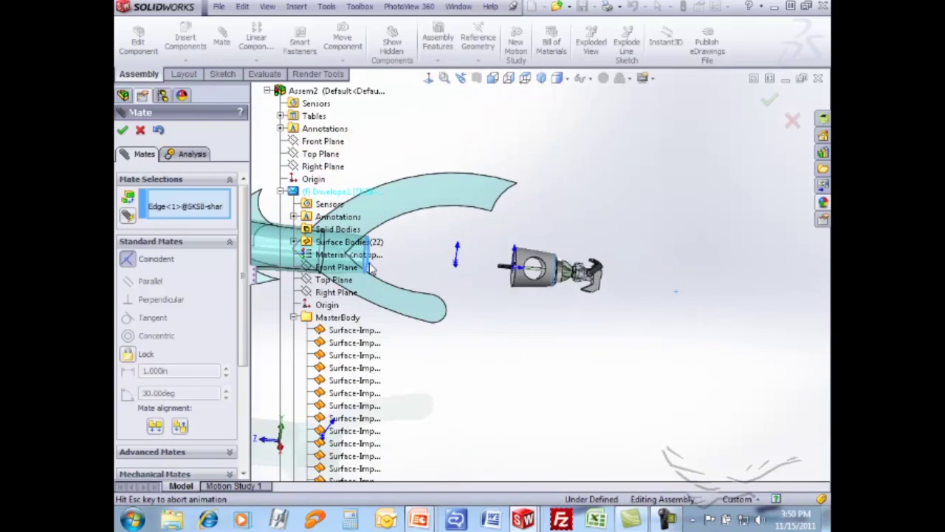
pyautogui.click(352, 246)
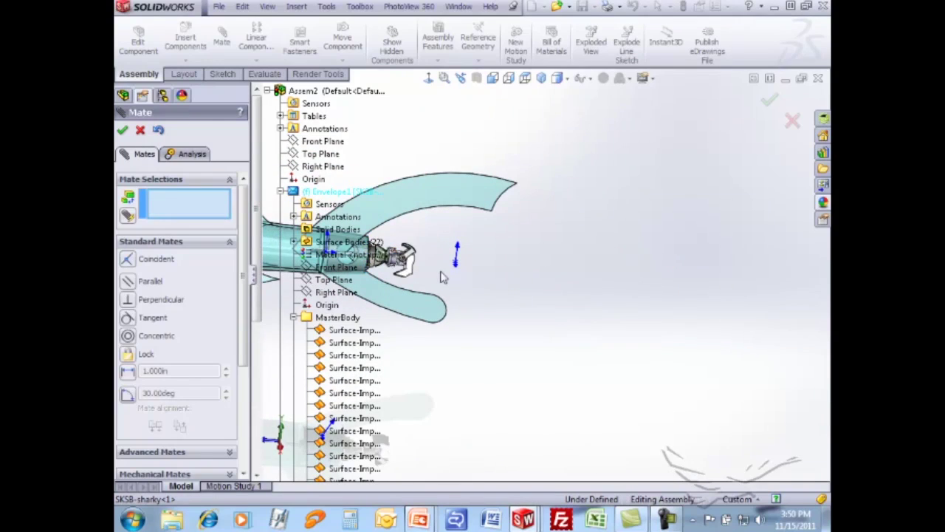
pyautogui.click(123, 130)
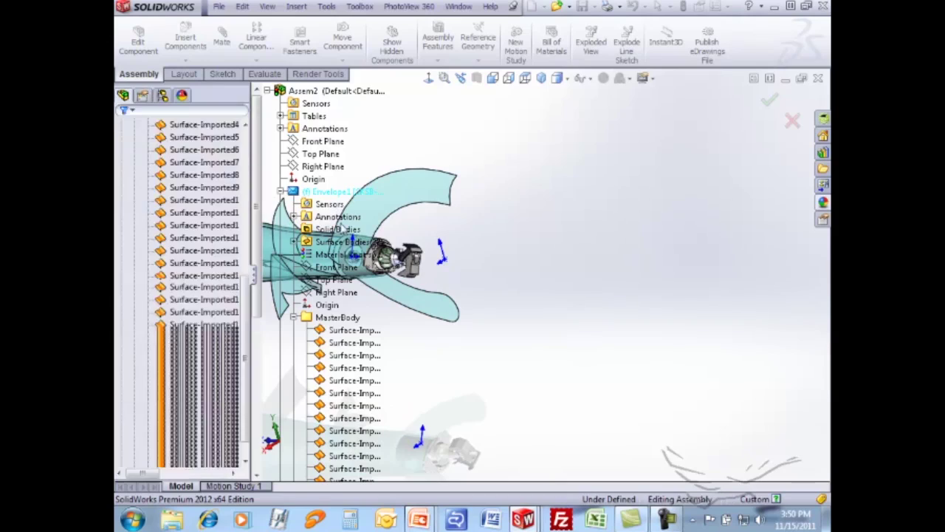
pyautogui.scroll(-5, 499, 262)
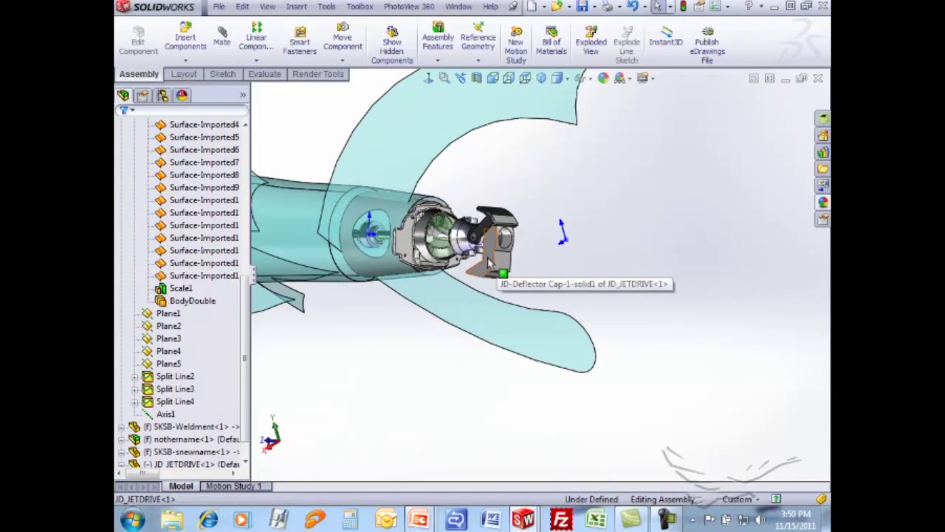
pyautogui.moveTo(498, 262); pyautogui.dragTo(494, 267)
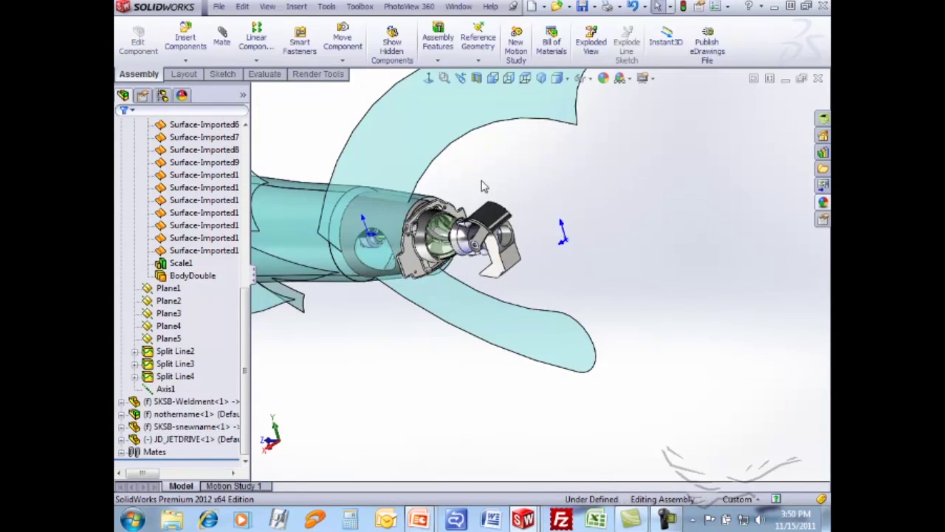
# - Open the jet drive as its own part and edit the Revolve-Thin1 shroud sketch
pyautogui.rightClick(372, 214)
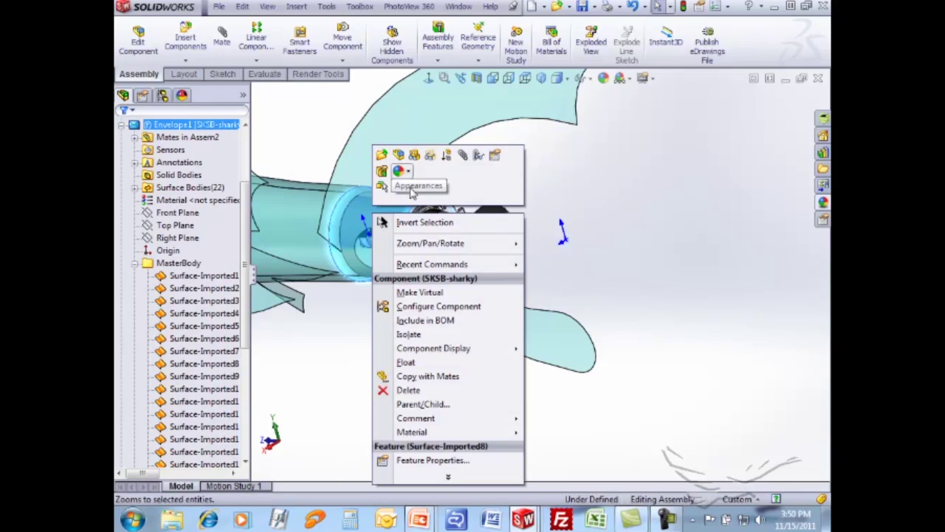
pyautogui.press('Escape')
pyautogui.rightClick(499, 217)
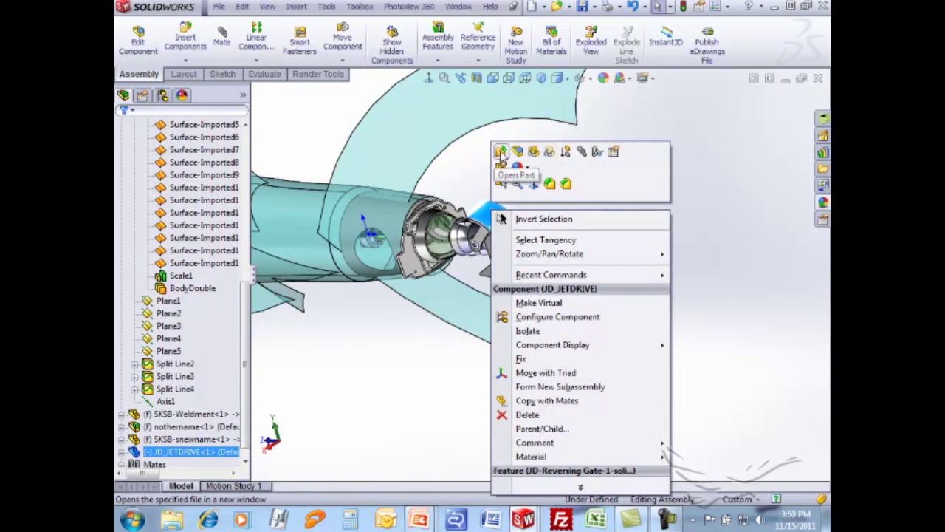
pyautogui.click(501, 151)
pyautogui.click(553, 237)
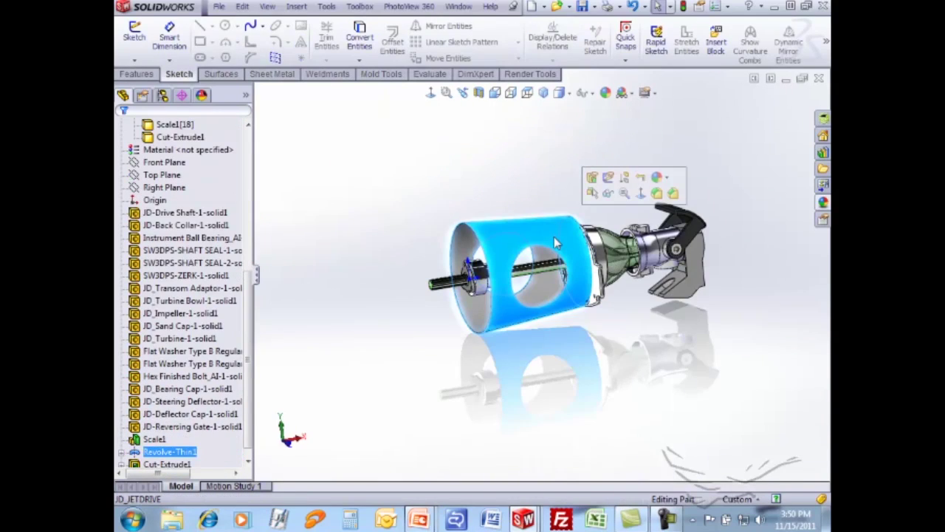
pyautogui.click(601, 182)
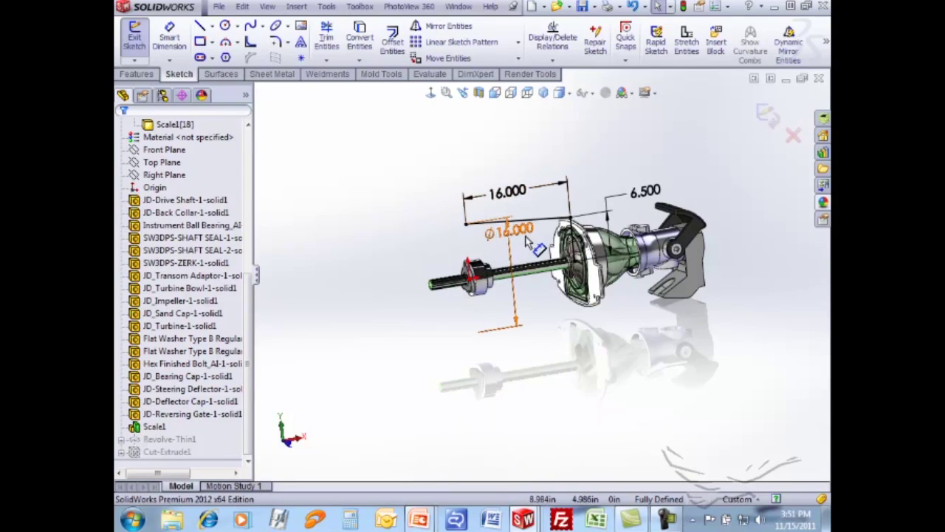
# - Change the shroud dimensions to Ø18 in and 7 in, rebuild, and return to Assem2
pyautogui.doubleClick(507, 192)
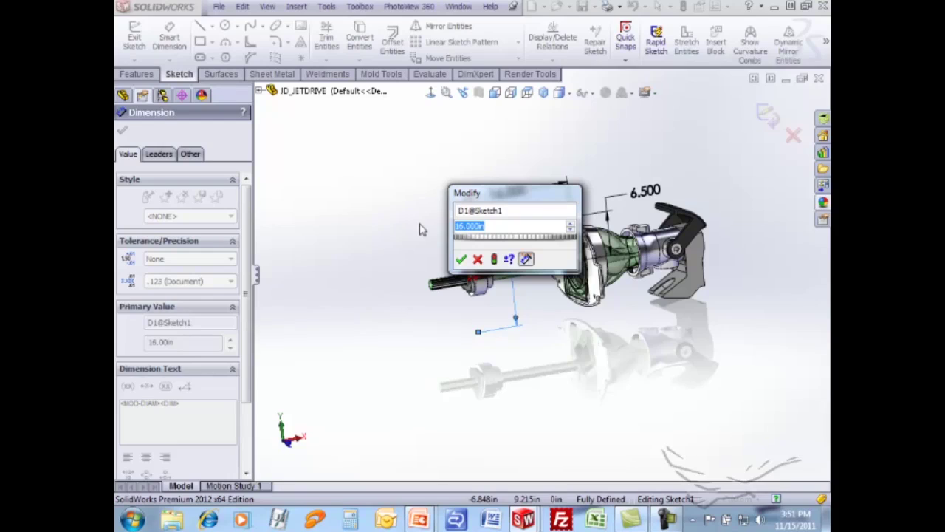
pyautogui.write('18')
pyautogui.press('Return')
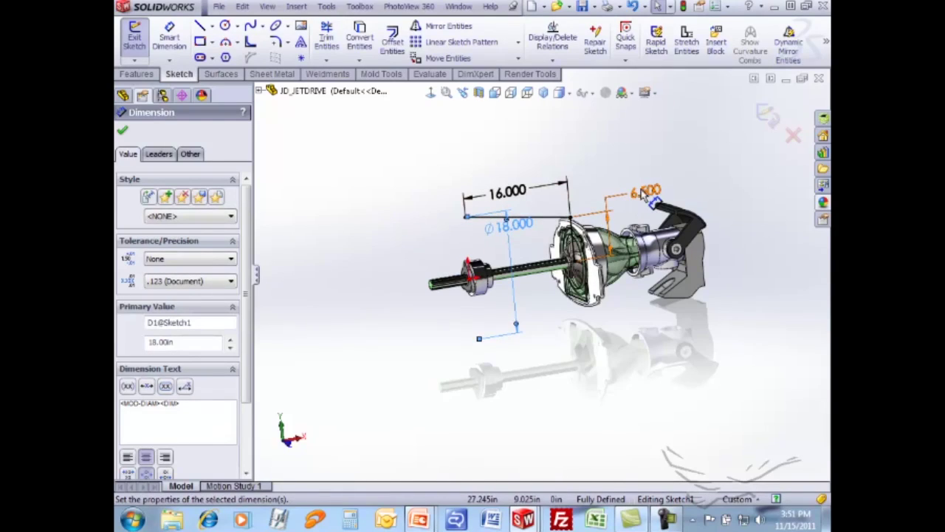
pyautogui.doubleClick(644, 191)
pyautogui.write('6.5')
pyautogui.press('Return')
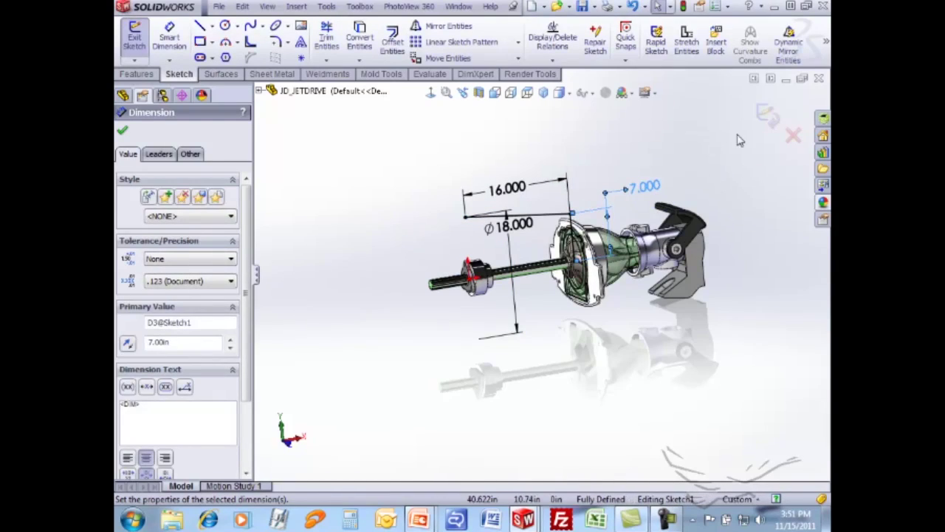
pyautogui.click(768, 114)
pyautogui.moveTo(652, 133); pyautogui.dragTo(663, 169, button='middle')
pyautogui.hotkey('ctrl', 'Tab')
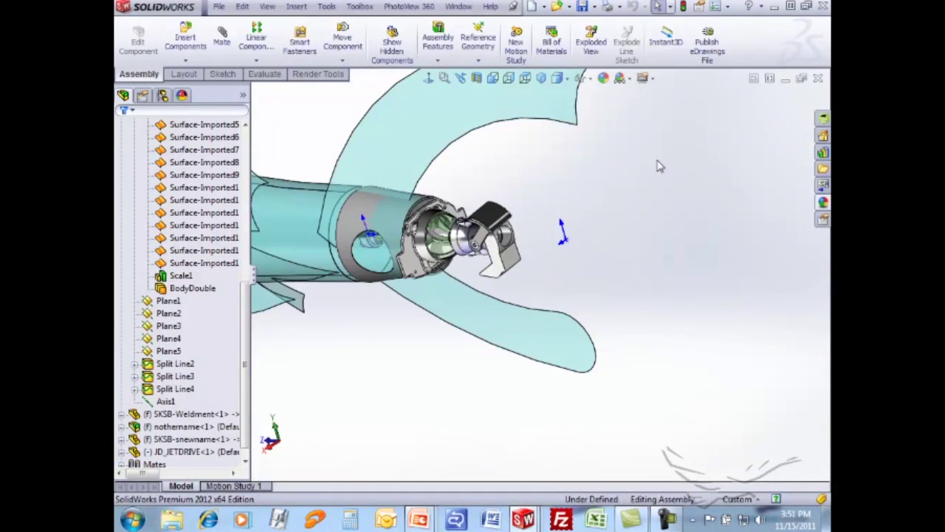
# - Orbit and zoom the shark assembly to inspect the jet drive in the tail, then return to JD_JETDRIVE
pyautogui.moveTo(620, 187); pyautogui.dragTo(673, 251, button='middle')
pyautogui.scroll(5, 454, 299)
pyautogui.scroll(-4, 448, 287)
pyautogui.scroll(-5, 449, 288)
pyautogui.scroll(3, 673, 251)
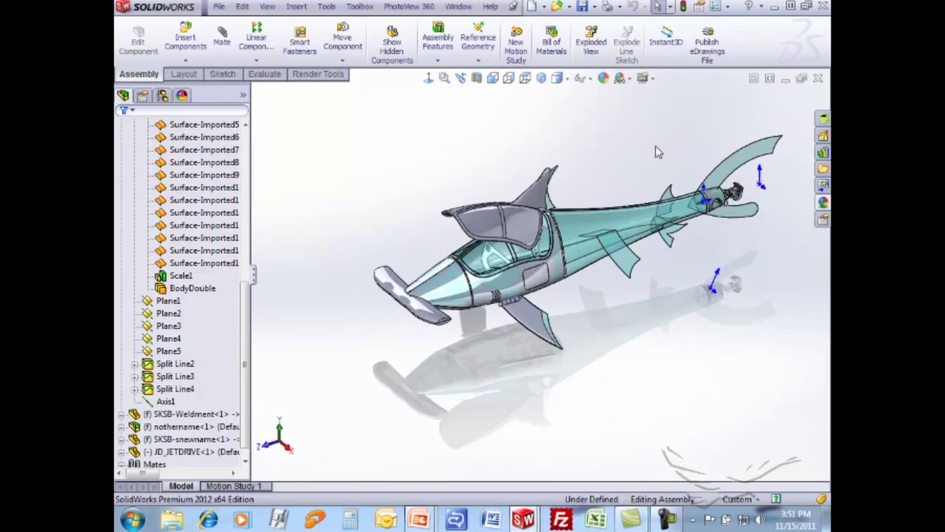
pyautogui.hotkey('ctrl', 'Tab')
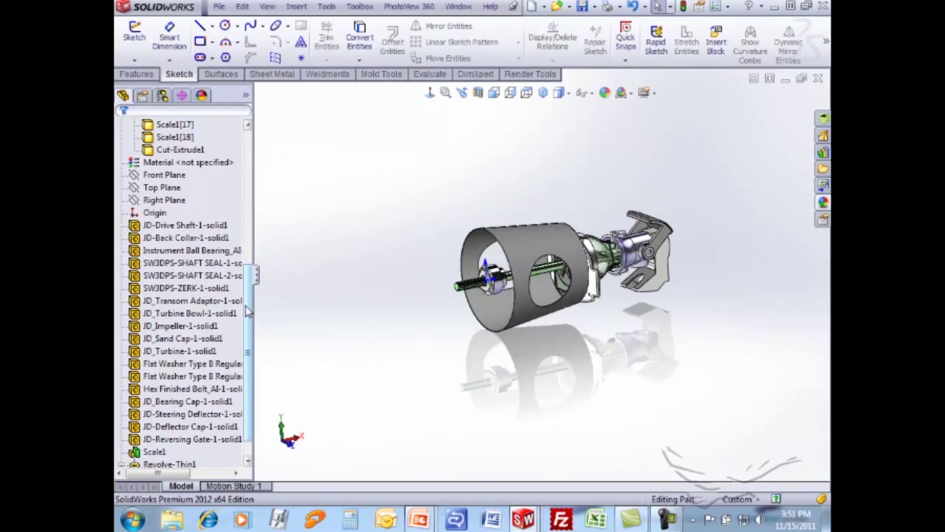
# - Return to the PowerPoint slide show and advance to the 'Multi Body Tricks' slide
pyautogui.scroll(2, 250, 307)
pyautogui.rightClick(191, 237)
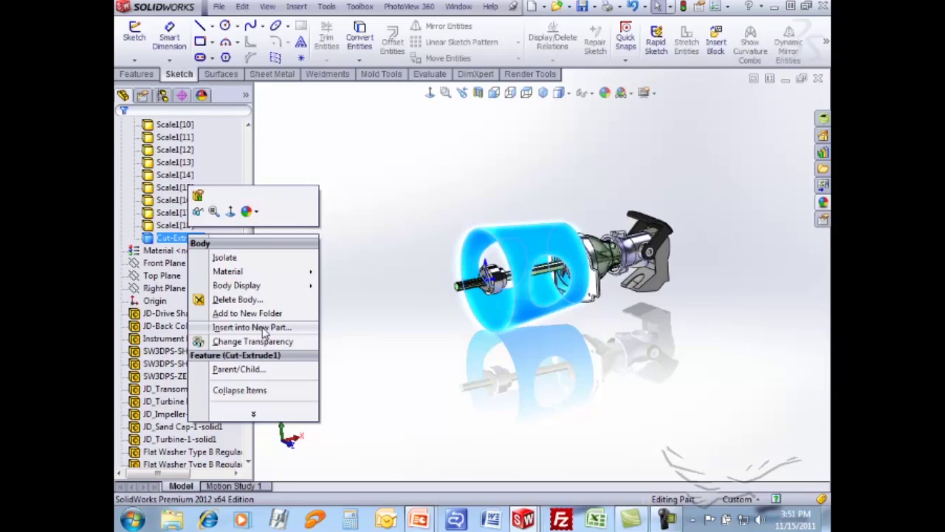
pyautogui.click(391, 268)
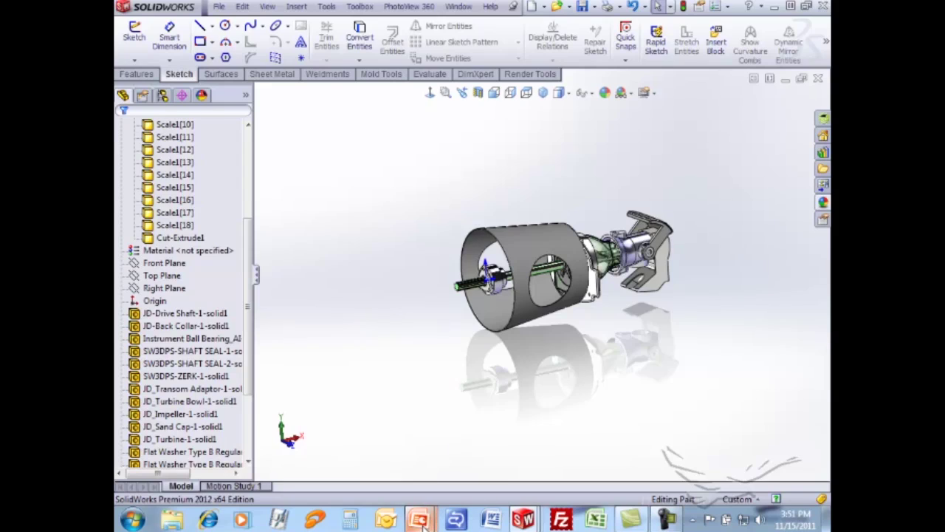
pyautogui.moveTo(419, 519)
pyautogui.click(496, 432)
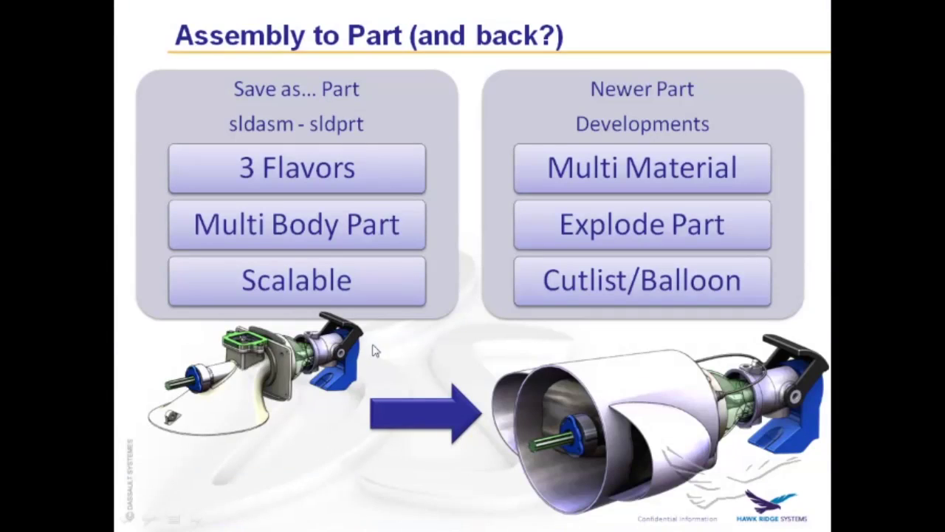
pyautogui.click(413, 351)
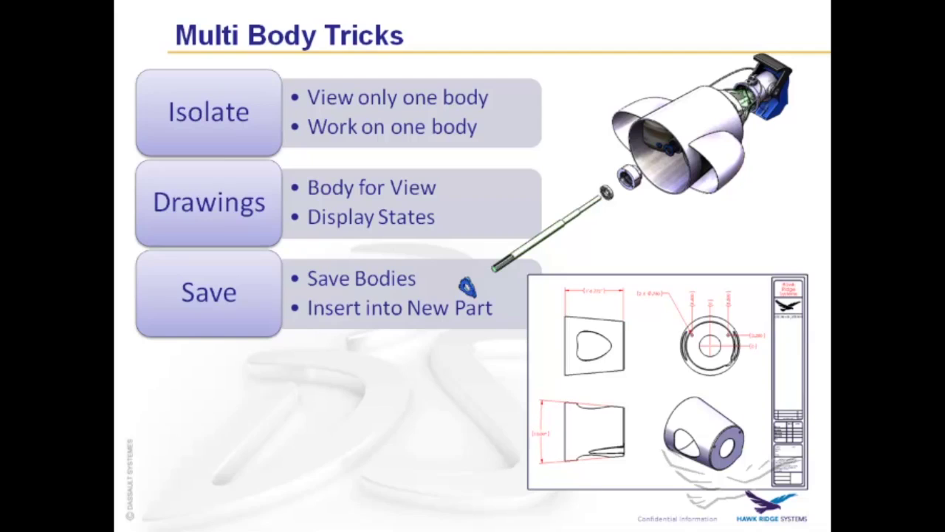
# - Switch from the PowerPoint 'Multi Body Tricks' slide to the SolidWorks jet drive model
pyautogui.hotkey('alt', 'Tab')
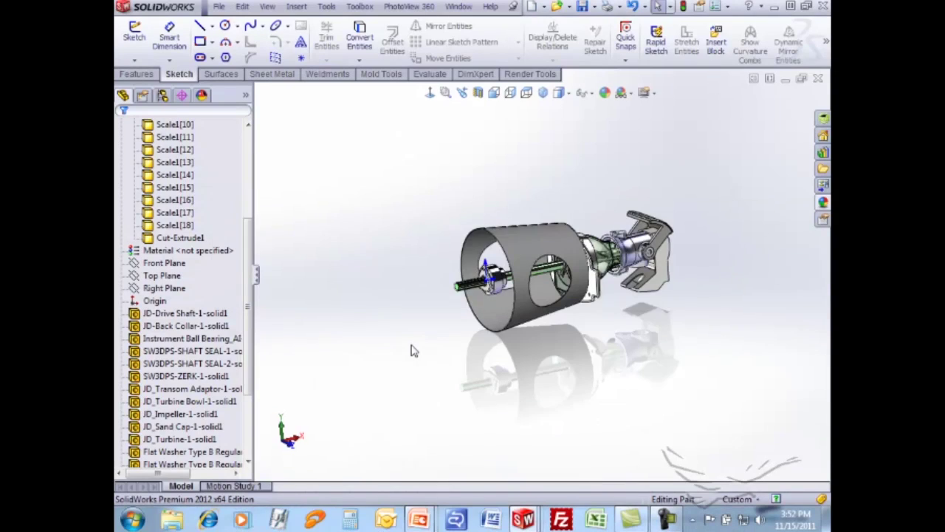
# - Zoom in and out on the jet drive, then bring up the Insert menu from the Features commands
pyautogui.scroll(-2, 547, 229)
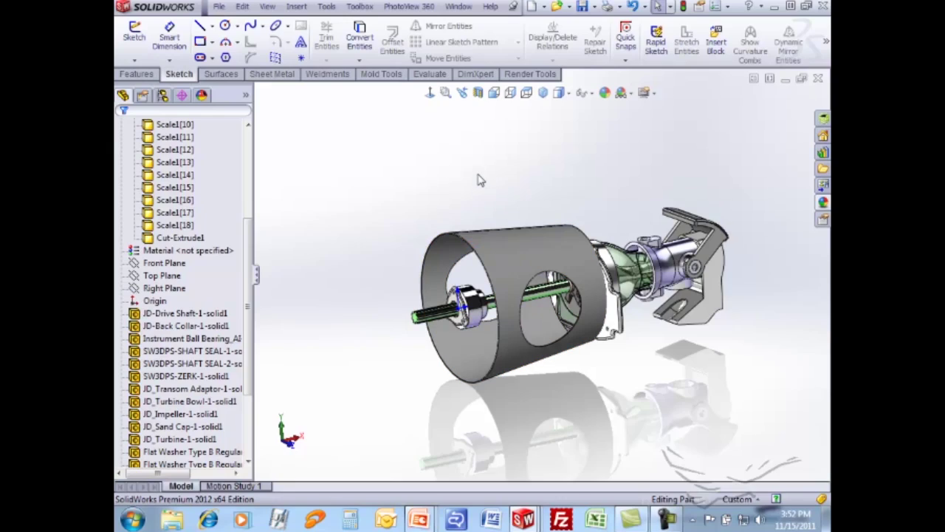
pyautogui.scroll(2, 466, 209)
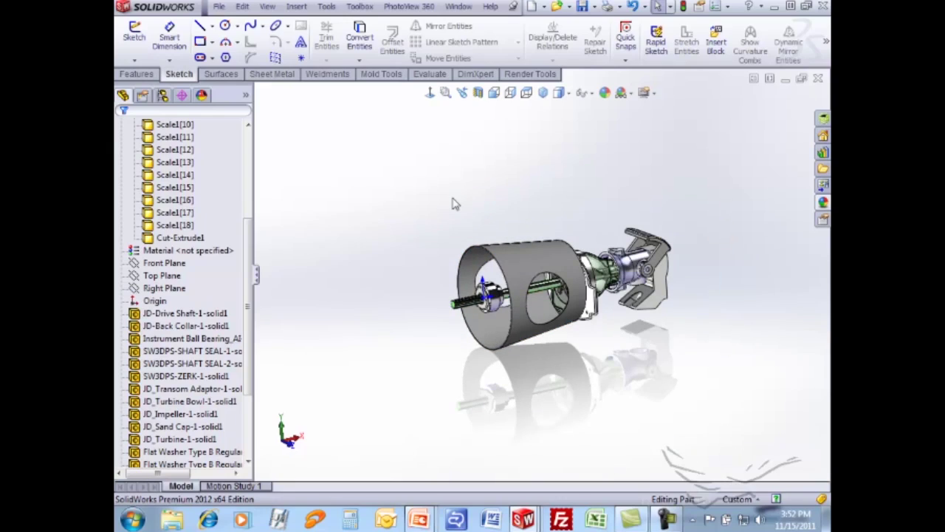
pyautogui.click(142, 76)
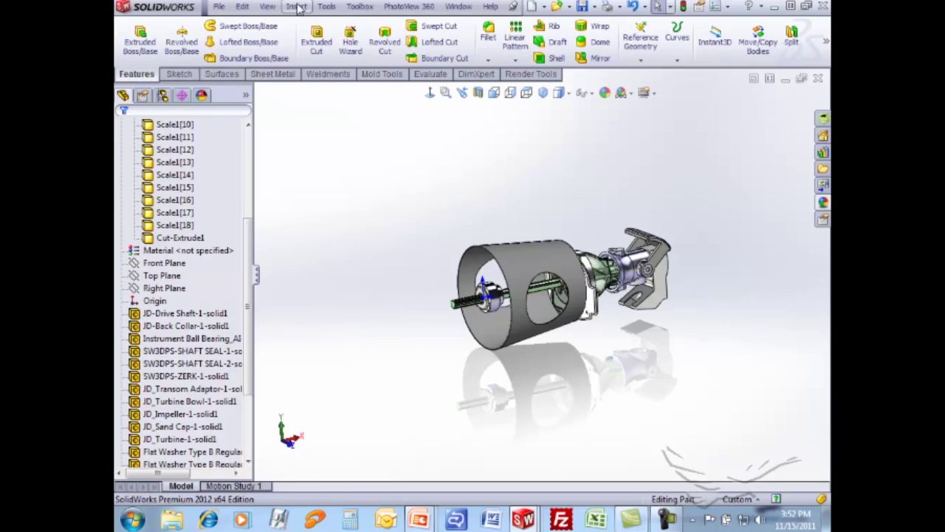
pyautogui.click(297, 7)
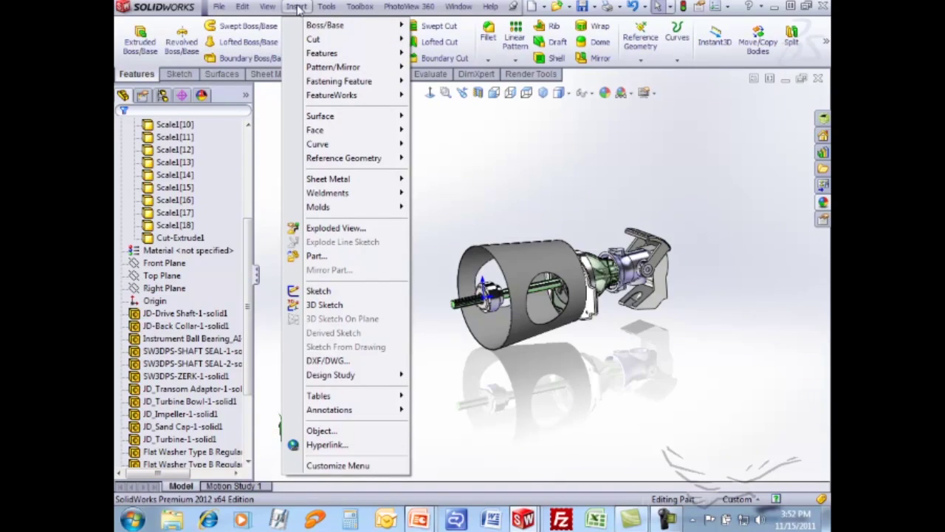
# - Start an exploded view: pull the shaft left, the small inner part to its end, the bracket right
pyautogui.click(348, 230)
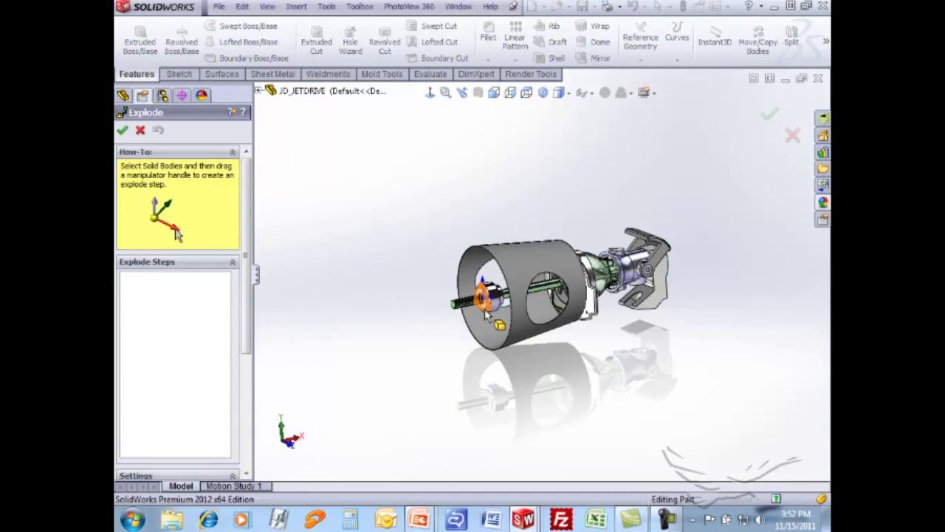
pyautogui.click(468, 307)
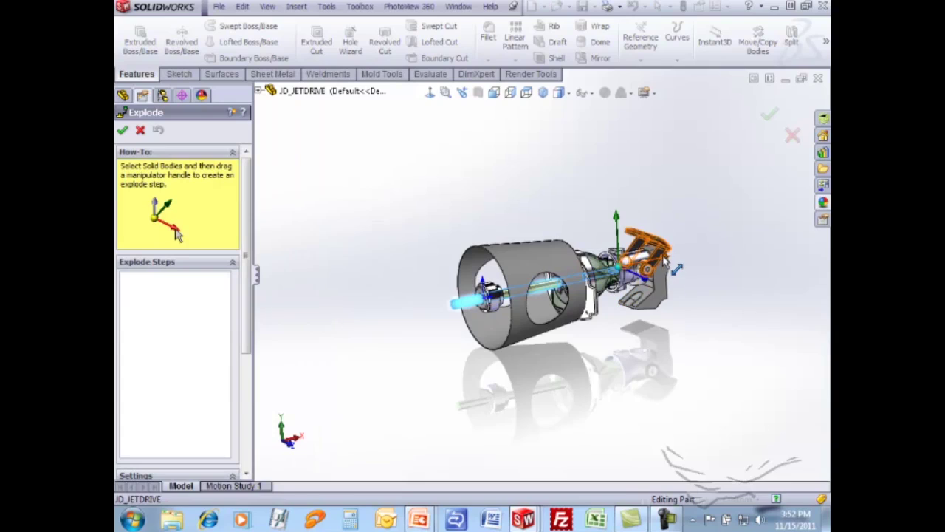
pyautogui.moveTo(673, 264); pyautogui.dragTo(384, 275)
pyautogui.click(484, 297)
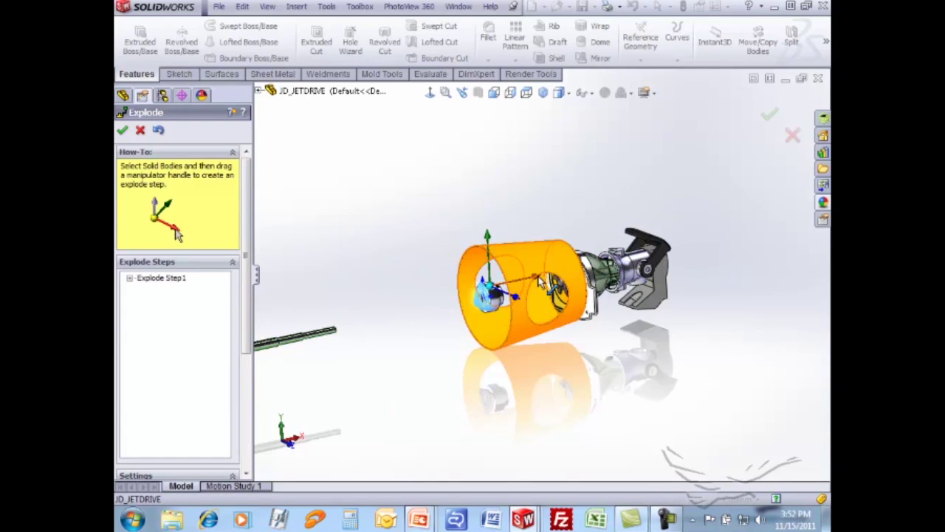
pyautogui.moveTo(541, 279); pyautogui.dragTo(395, 316)
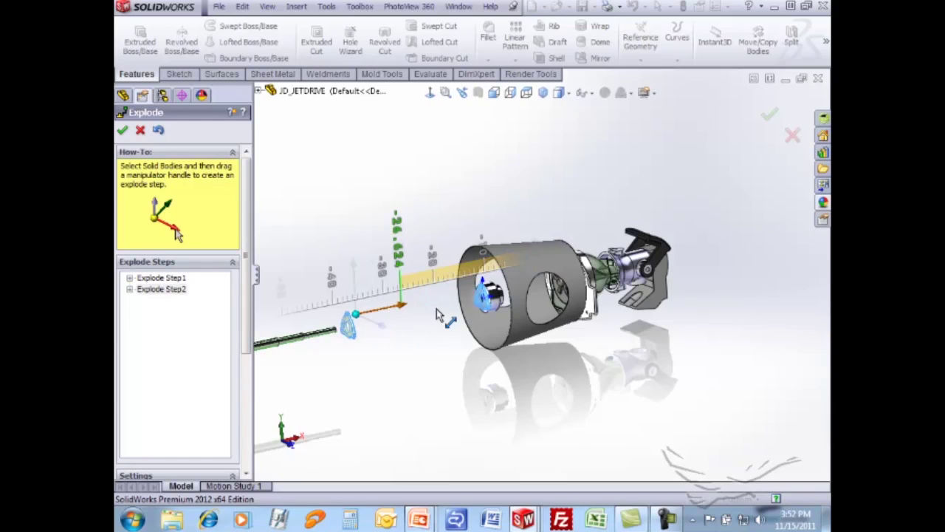
pyautogui.click(651, 268)
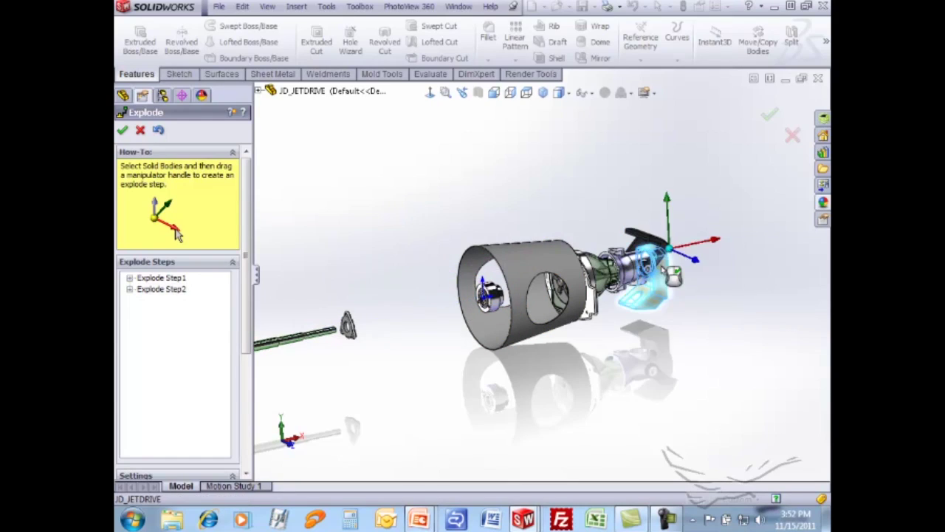
pyautogui.moveTo(717, 242); pyautogui.dragTo(797, 223)
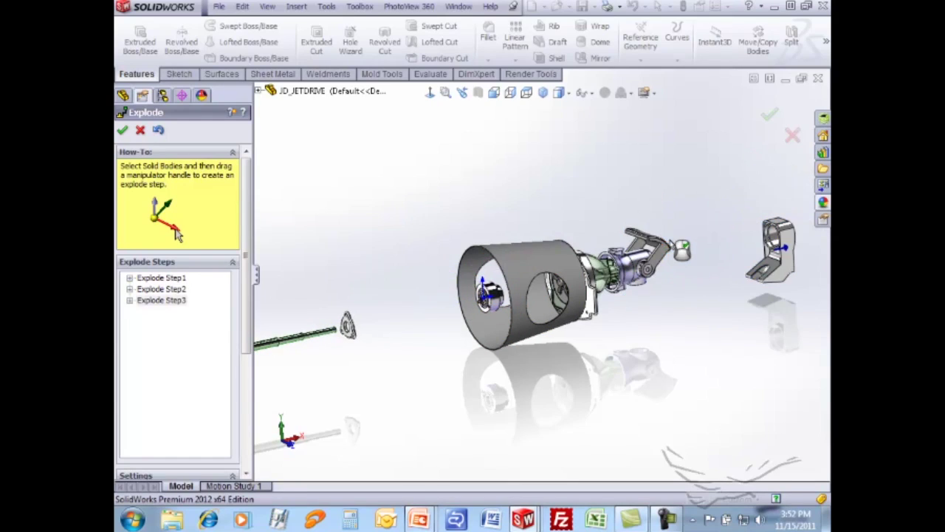
# - Move the linkage piece up along a model edge and confirm the exploded view
pyautogui.click(663, 251)
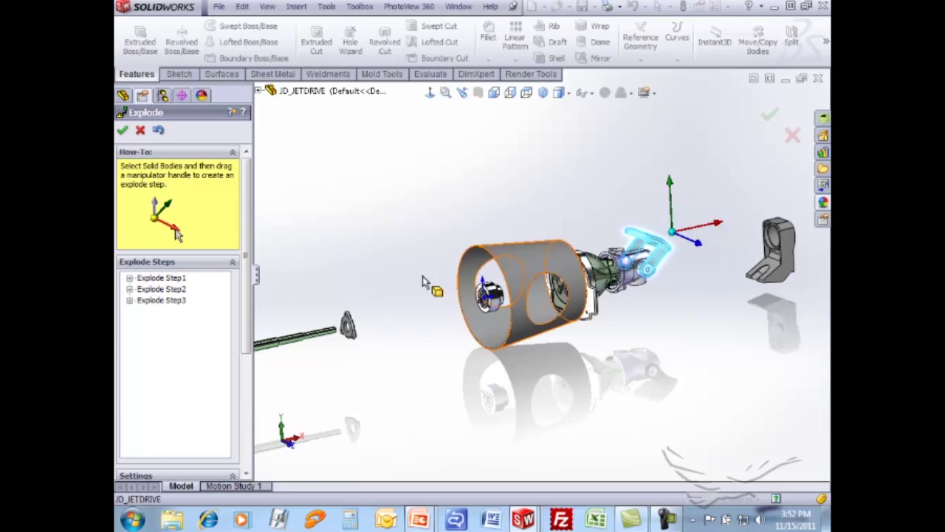
pyautogui.scroll(-5, 246, 361)
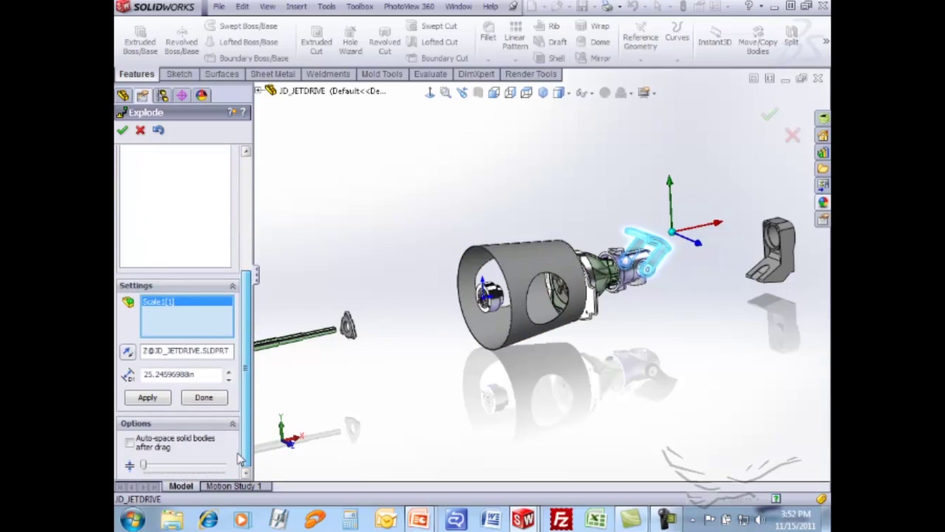
pyautogui.click(196, 358)
pyautogui.click(657, 267)
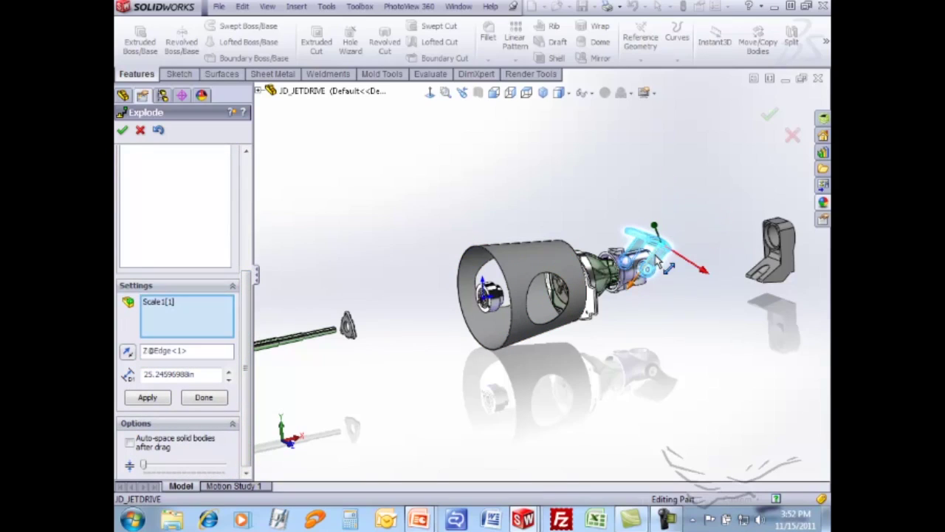
pyautogui.moveTo(658, 270); pyautogui.dragTo(719, 192)
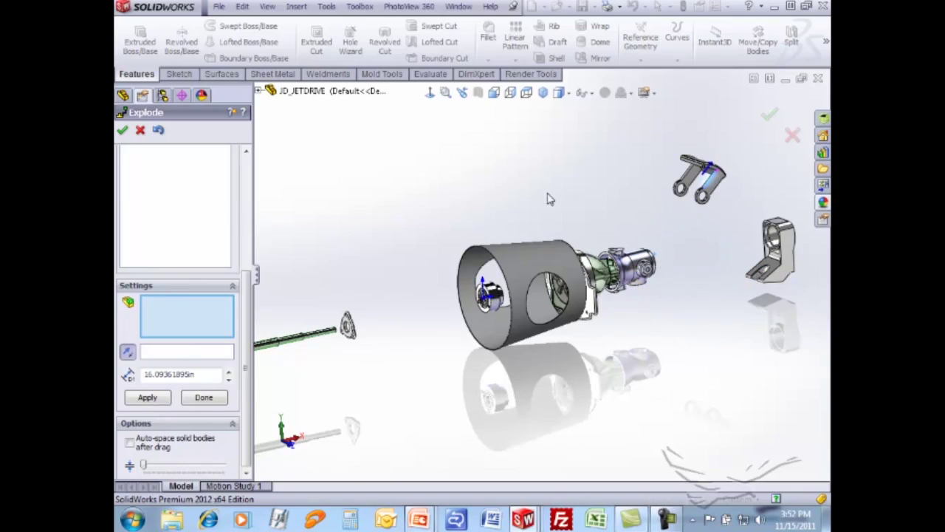
pyautogui.click(123, 130)
pyautogui.click(163, 96)
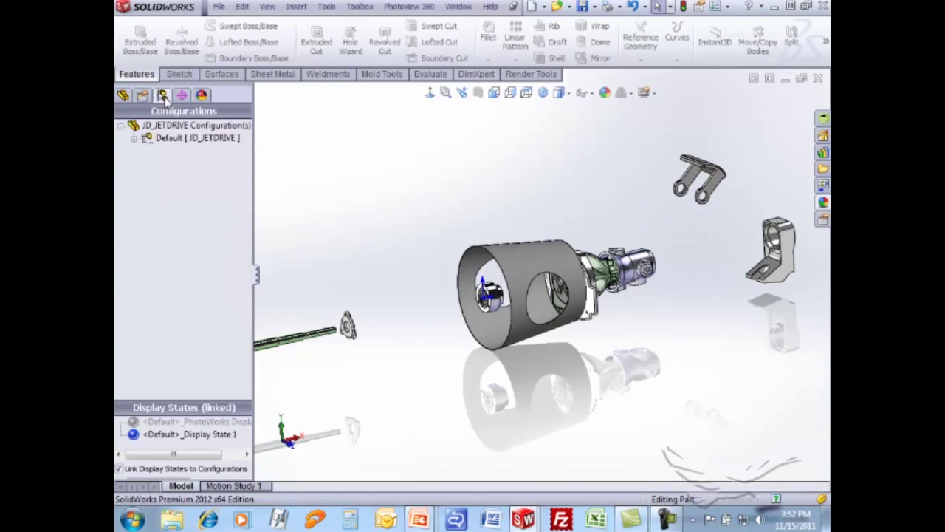
# - Reveal ExplView1 under Default, replay the explosion, and collapse the jet drive back to assembled
pyautogui.click(134, 138)
pyautogui.doubleClick(188, 151)
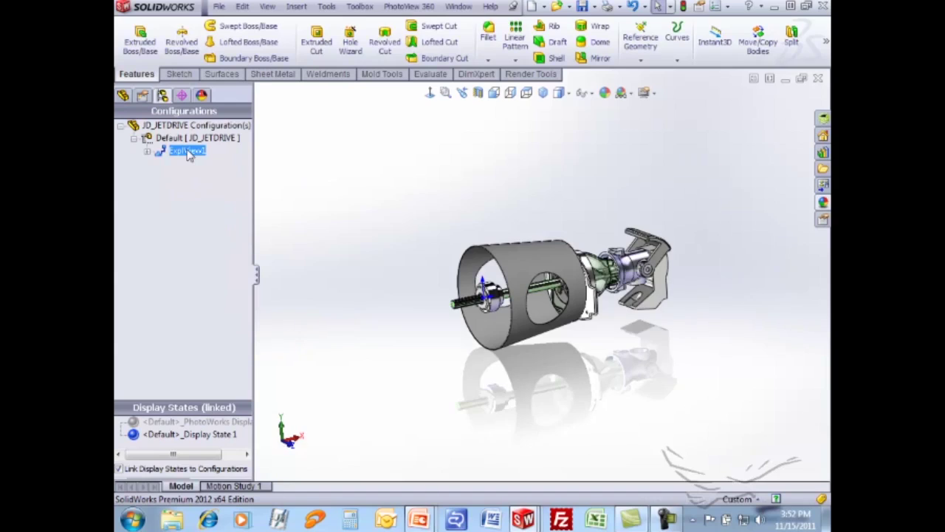
pyautogui.doubleClick(187, 151)
pyautogui.doubleClick(188, 150)
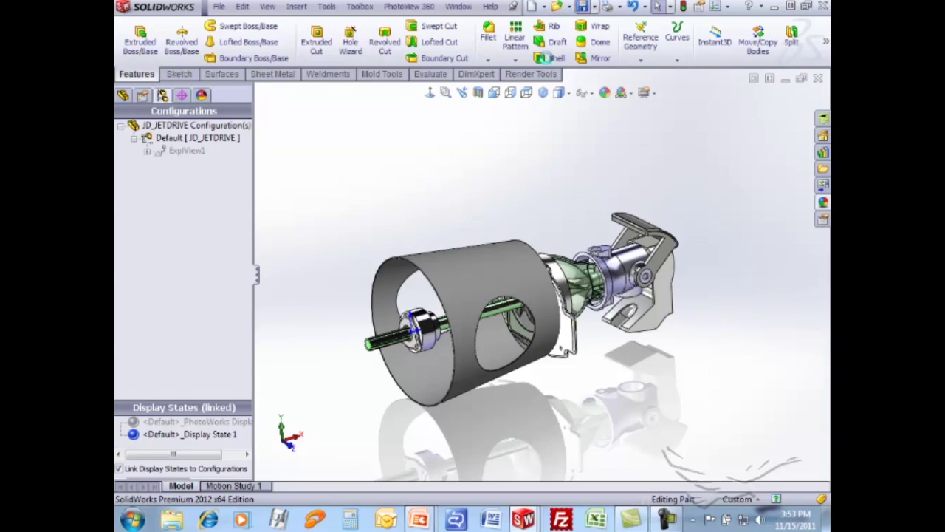
# - Make a C_Size drawing of the jet drive and drag the Isometric Exploded view onto the sheet
pyautogui.click(544, 9)
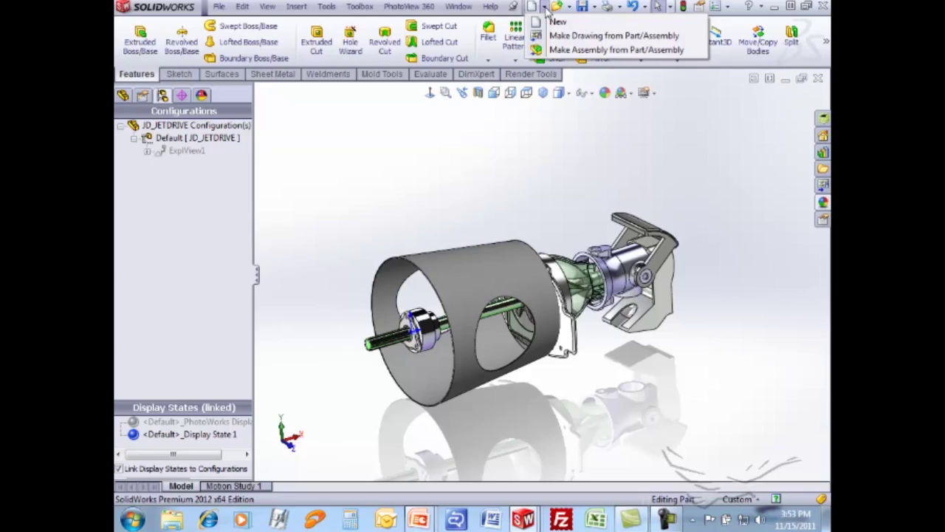
pyautogui.click(556, 35)
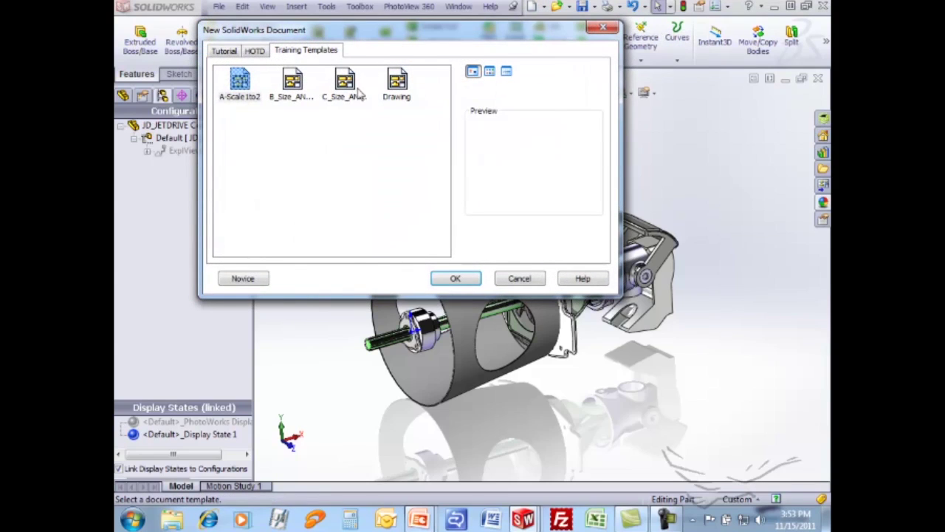
pyautogui.doubleClick(346, 85)
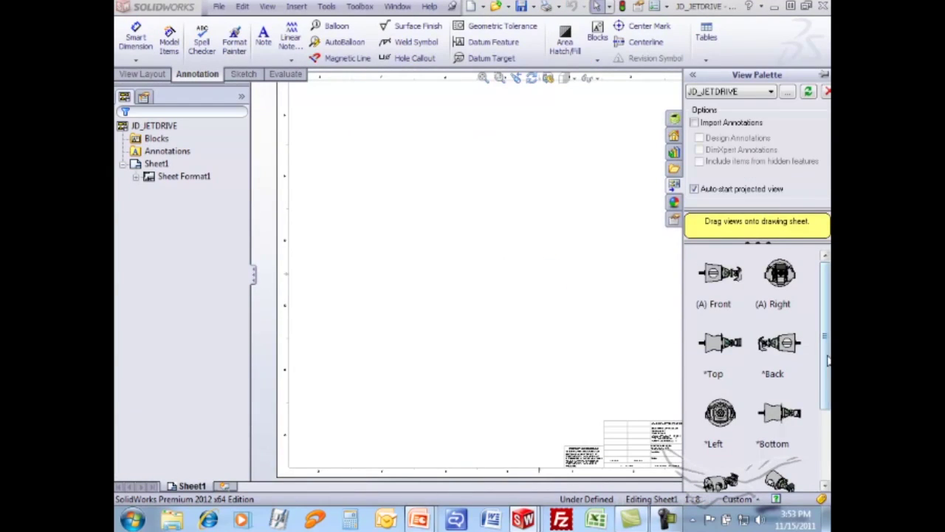
pyautogui.moveTo(825, 402); pyautogui.dragTo(827, 465)
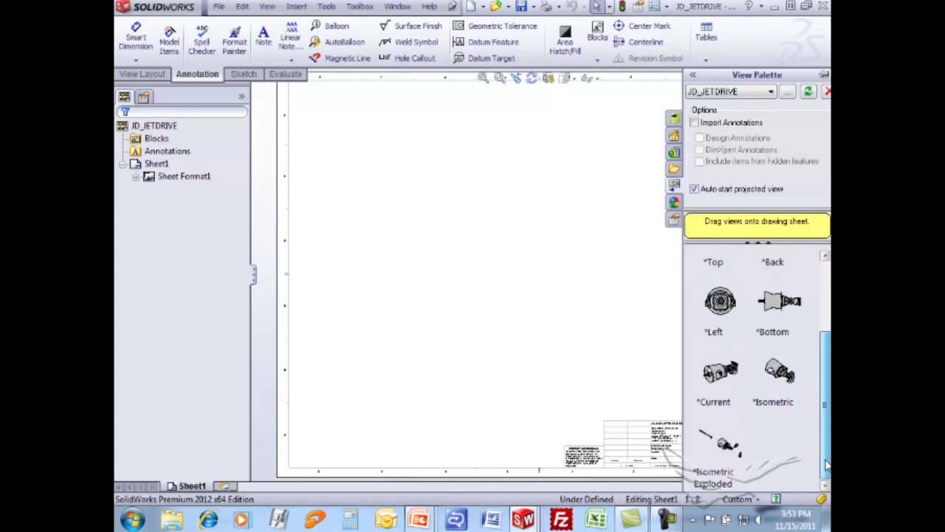
pyautogui.moveTo(713, 461)
pyautogui.mouseDown()
pyautogui.moveTo(593, 396)
pyautogui.moveTo(395, 215)
pyautogui.mouseUp()
# - Drop the exploded view on the sheet and reposition it
pyautogui.click(461, 242)
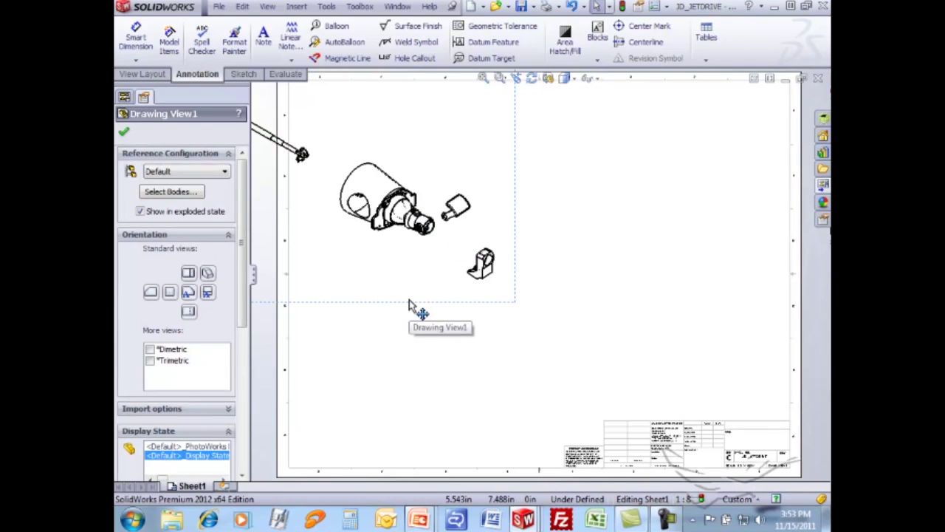
pyautogui.moveTo(410, 299); pyautogui.dragTo(488, 329)
pyautogui.click(473, 390)
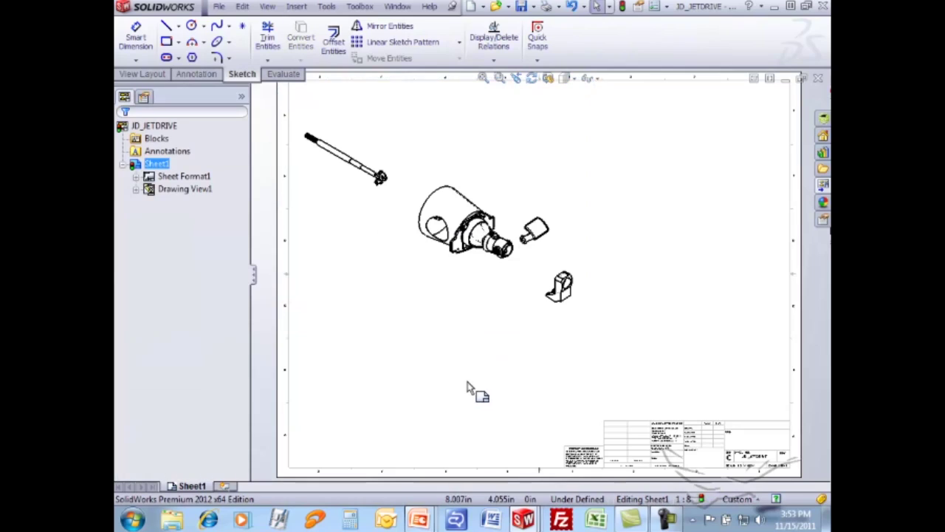
# - Set the exploded view's display style to Shaded
pyautogui.click(465, 146)
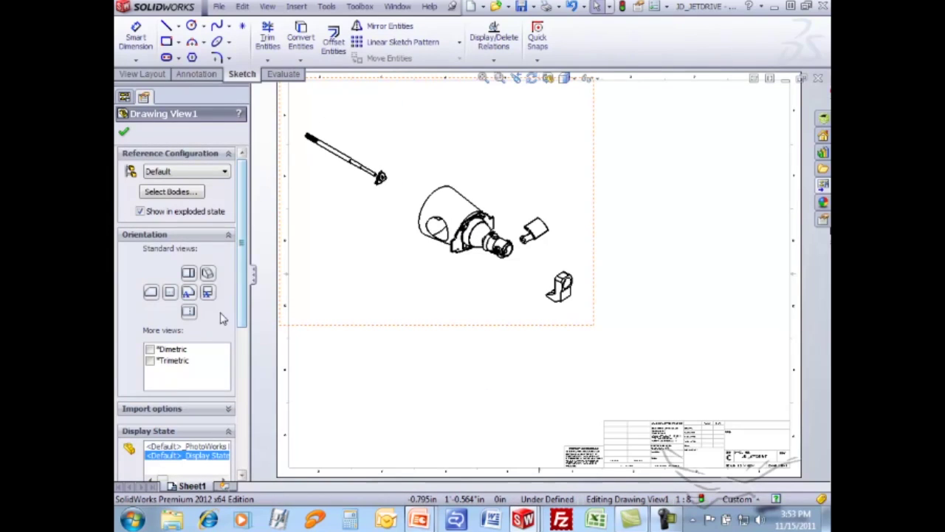
pyautogui.scroll(-5, 244, 306)
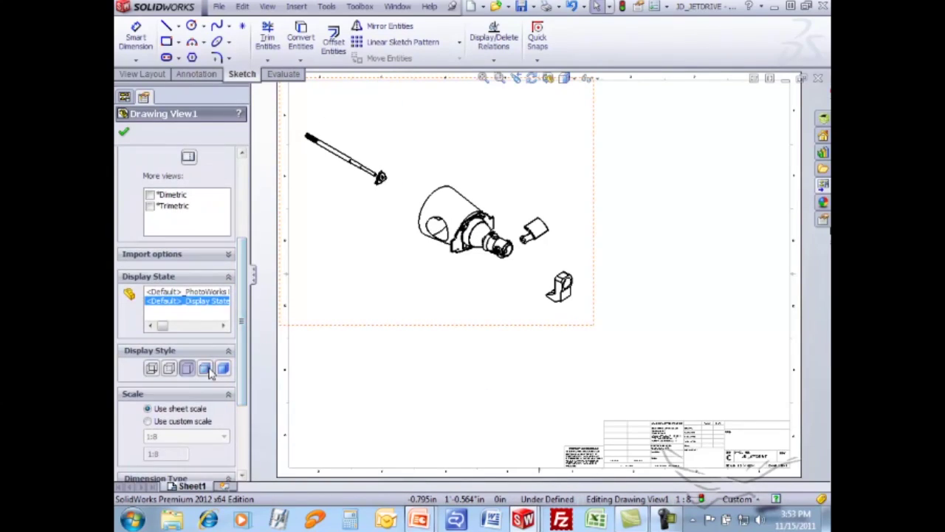
pyautogui.click(210, 369)
pyautogui.click(389, 405)
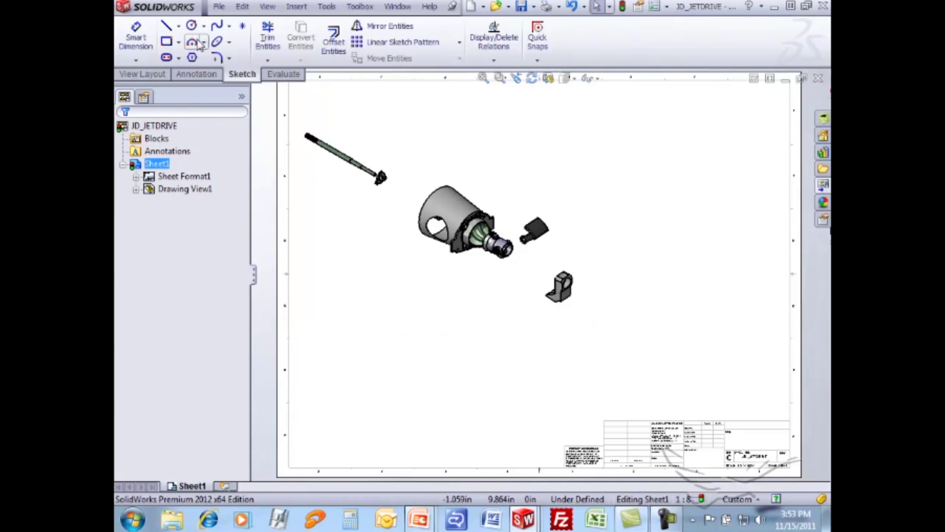
# - Place a JD_JETDRIVE model view, Default configuration, showing only the cylinder body
pyautogui.click(144, 75)
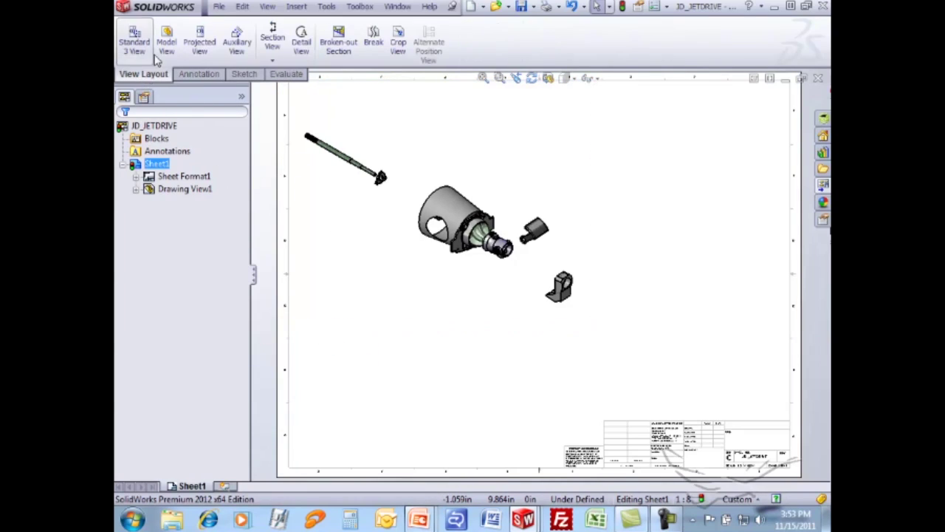
pyautogui.click(166, 41)
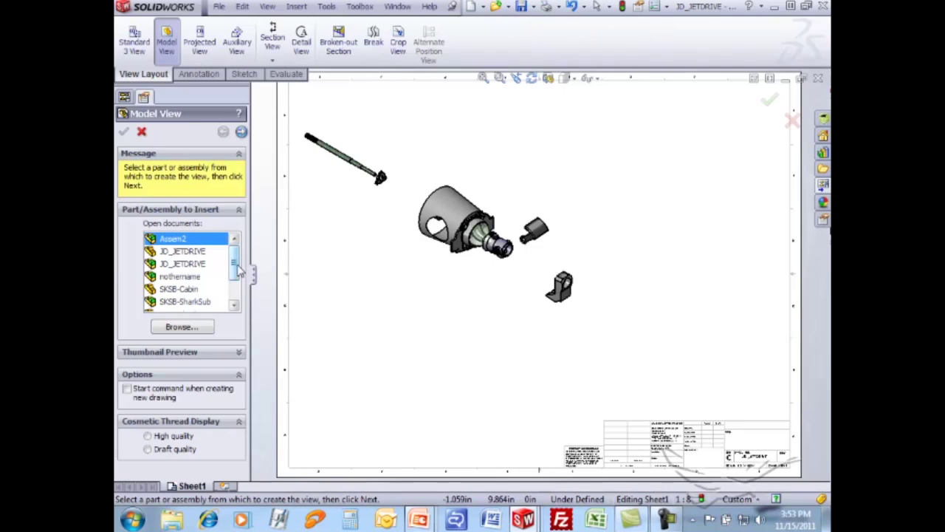
pyautogui.click(197, 252)
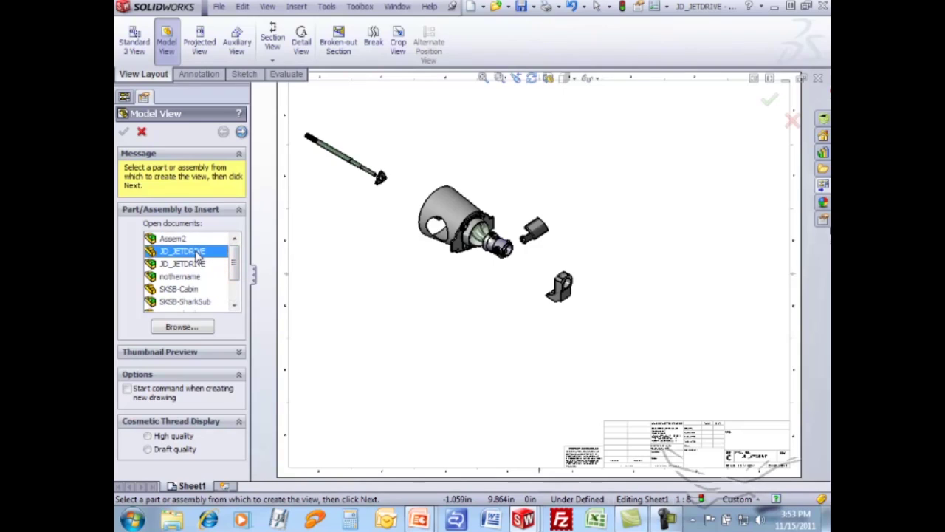
pyautogui.click(242, 132)
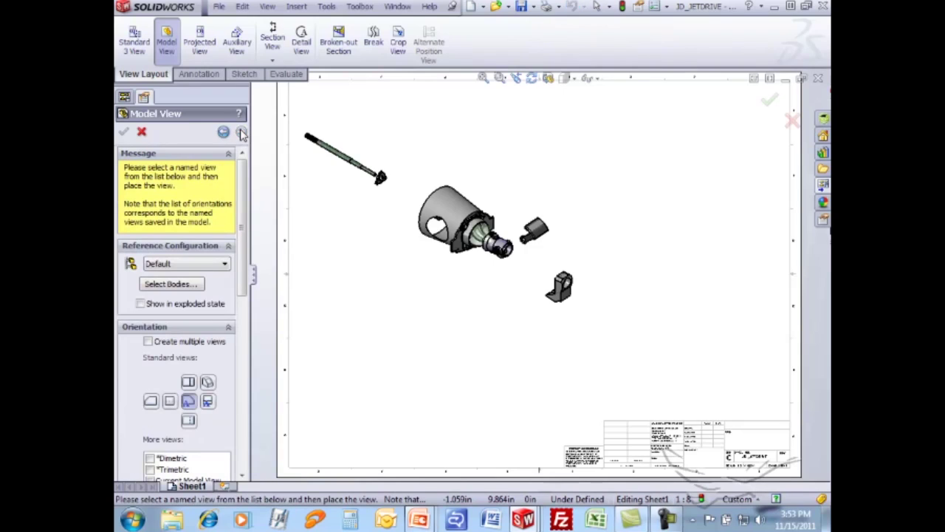
pyautogui.click(171, 265)
pyautogui.click(171, 265)
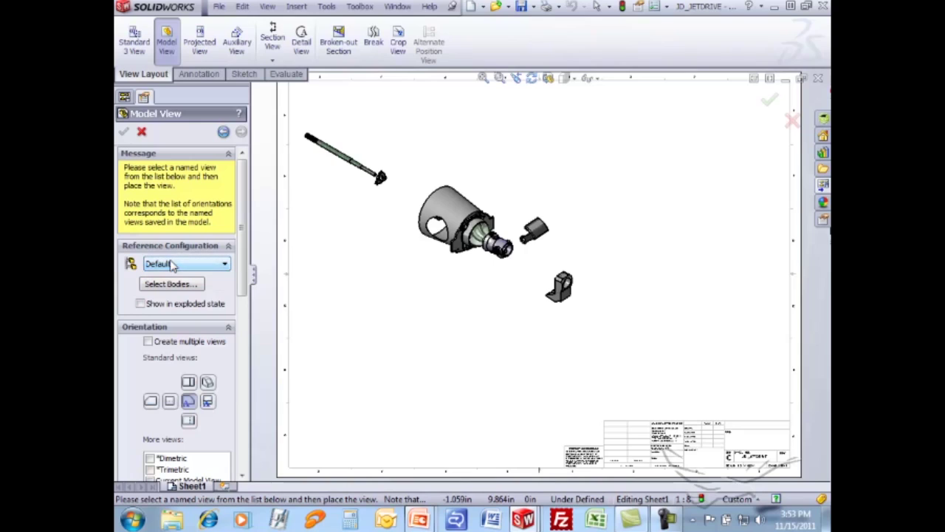
pyautogui.click(171, 284)
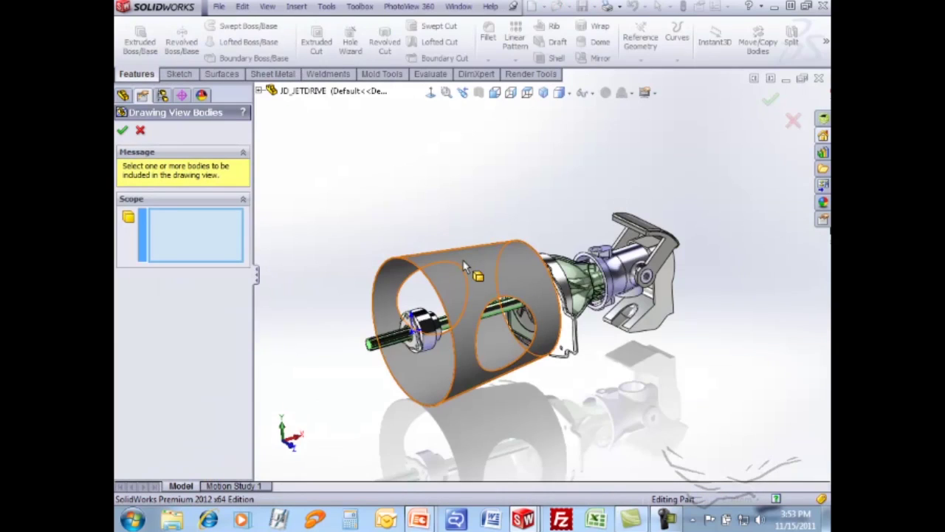
pyautogui.click(464, 266)
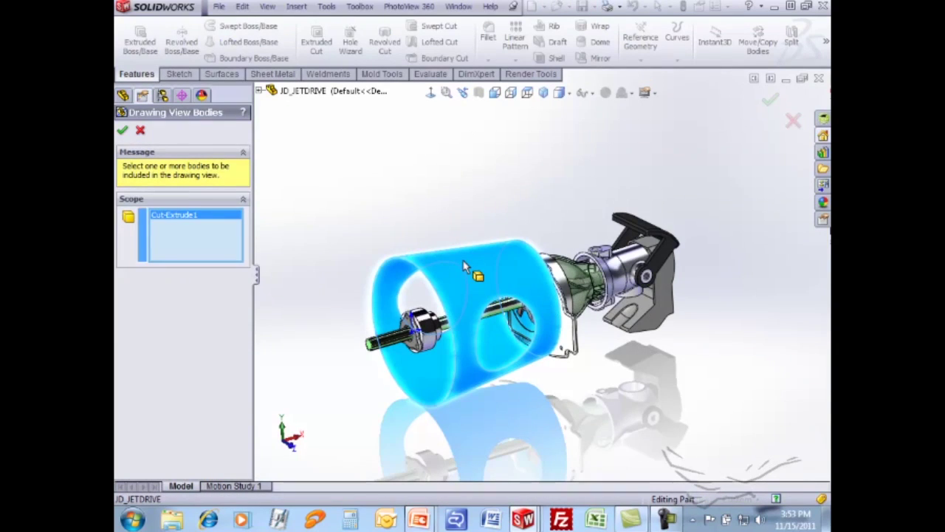
pyautogui.click(122, 130)
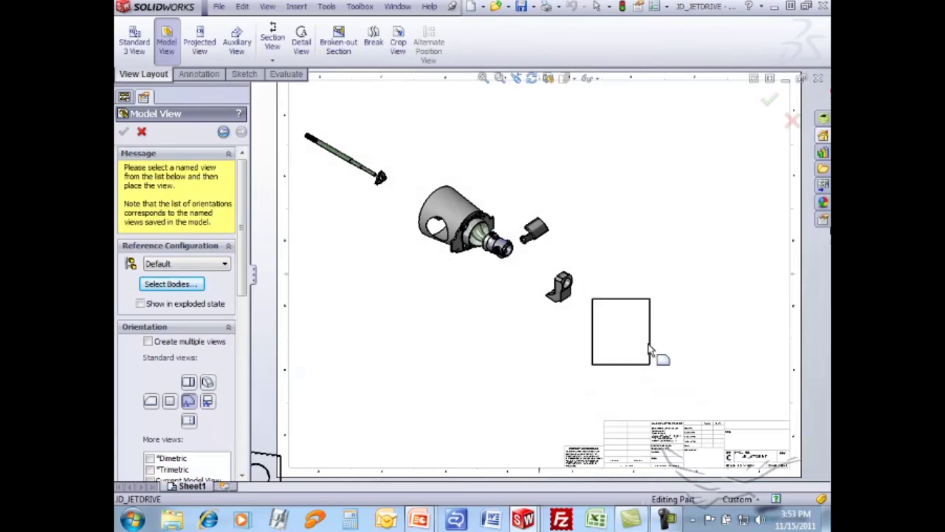
pyautogui.click(729, 353)
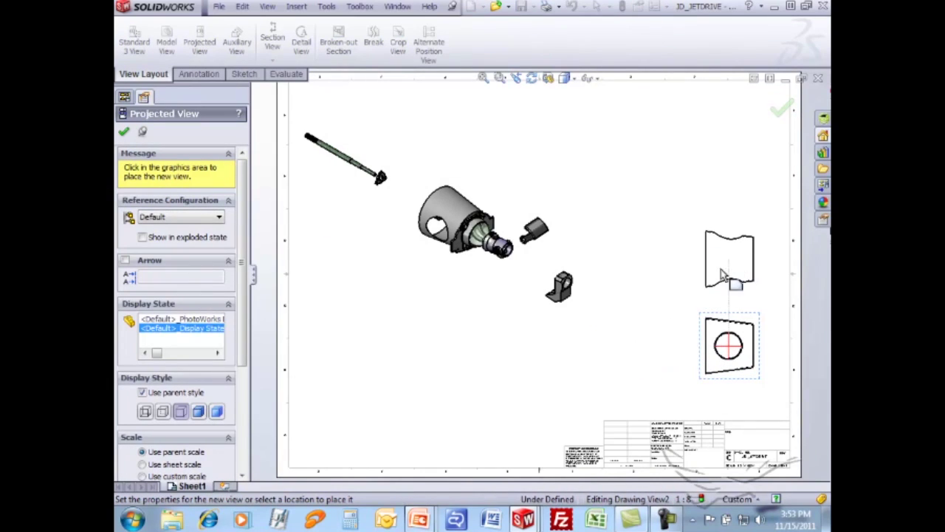
# - Project a top view, a circular end view and an isometric view from the cylinder view
pyautogui.click(720, 257)
pyautogui.click(649, 353)
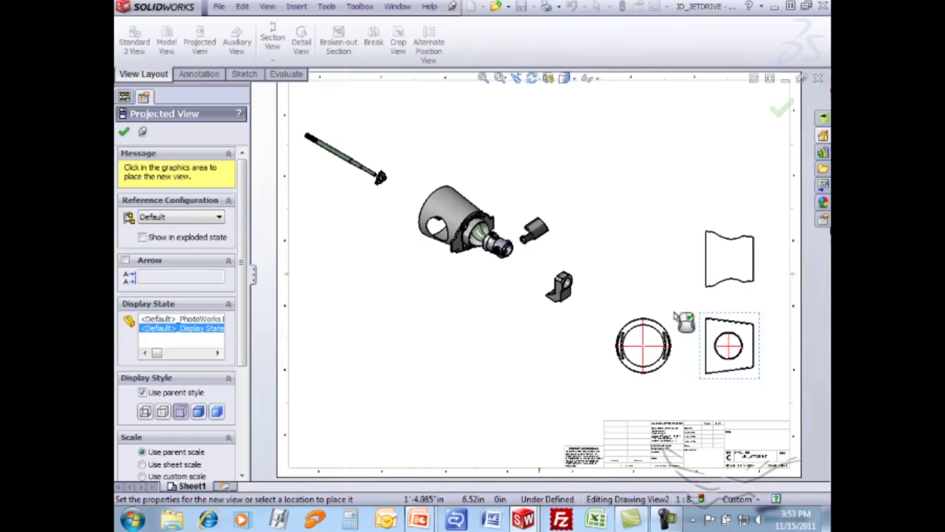
pyautogui.click(648, 267)
pyautogui.press('Escape')
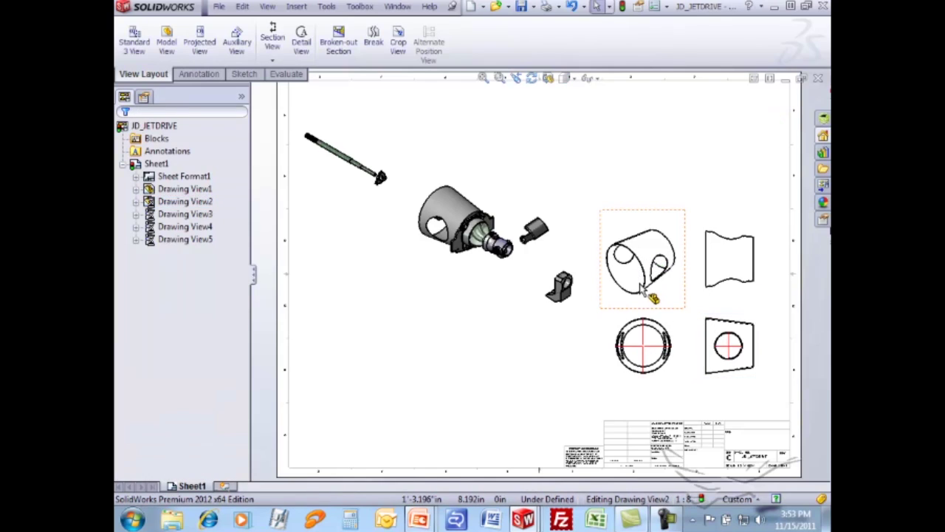
pyautogui.scroll(-5, 669, 347)
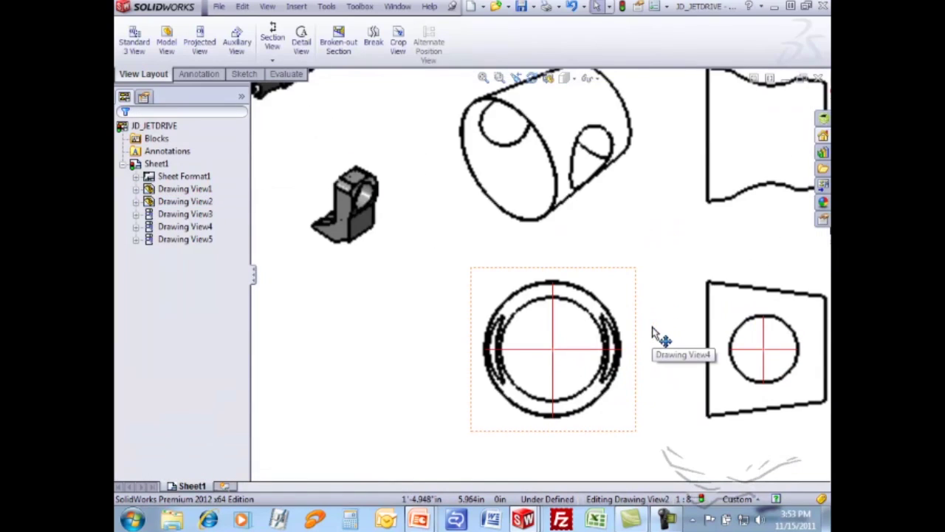
# - Add a 1'-2.000" diameter to the round view and a 1'-4.088" width to the side view
pyautogui.moveTo(416, 300); pyautogui.dragTo(441, 281, button='right')
pyautogui.click(534, 299)
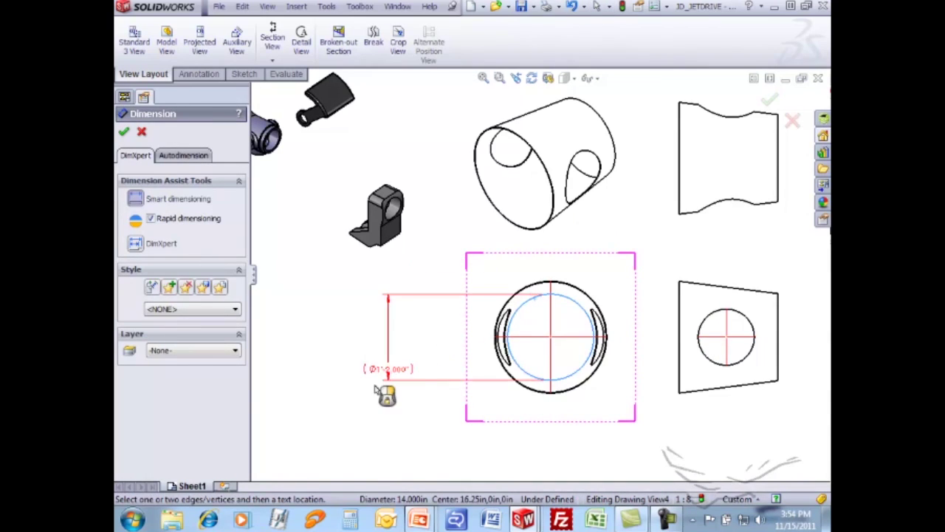
pyautogui.click(379, 431)
pyautogui.click(680, 179)
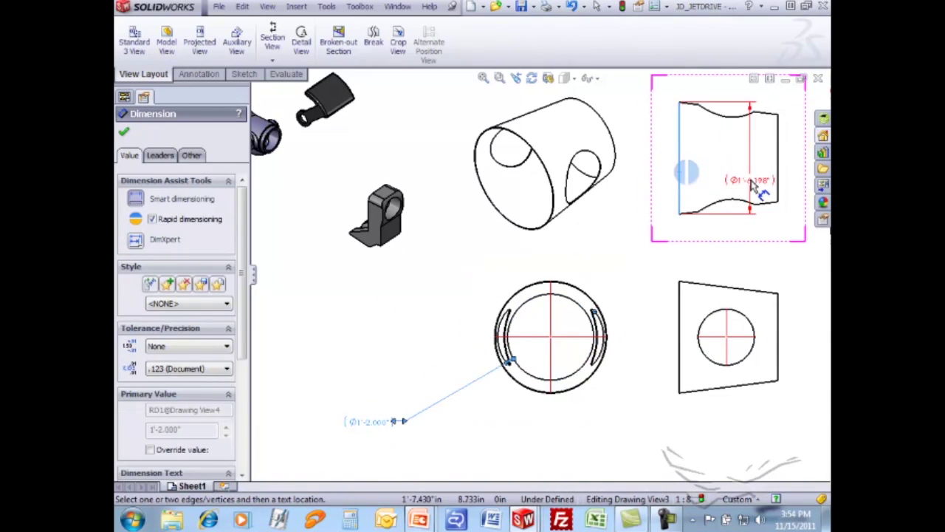
pyautogui.click(779, 185)
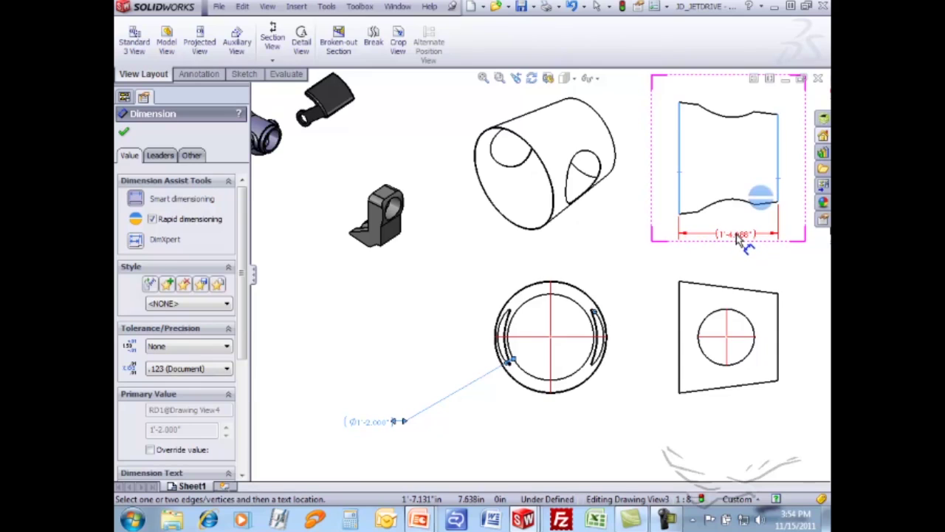
pyautogui.click(741, 236)
pyautogui.press('Escape')
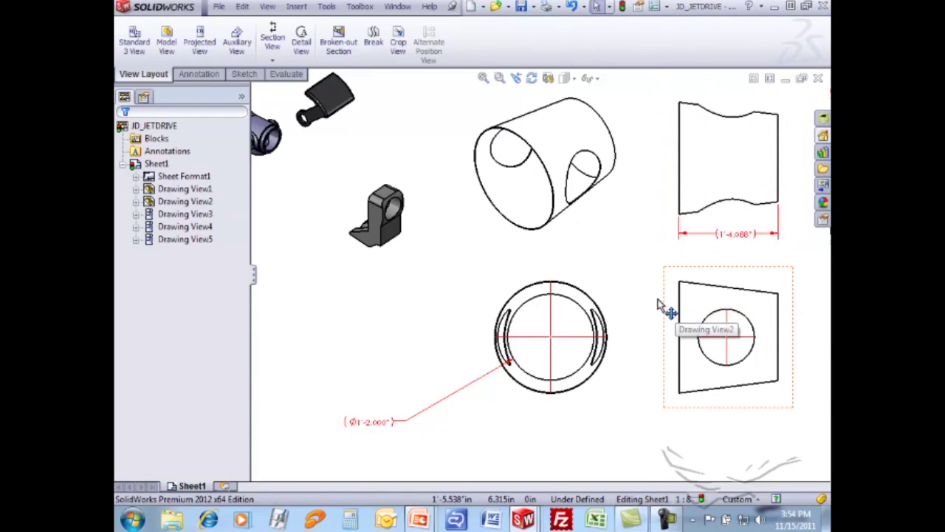
# - Fit the sheet in view, glance at the slide show, and switch back to the jet drive part
pyautogui.press('f')
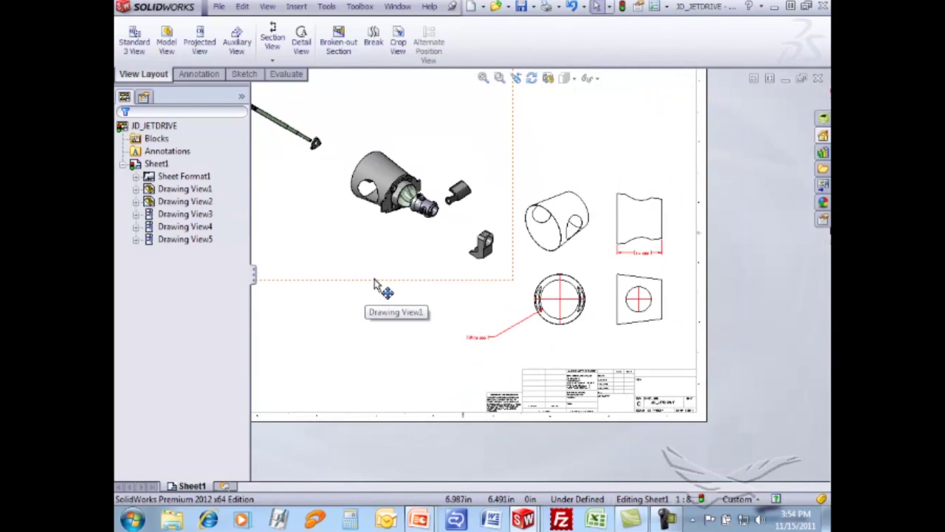
pyautogui.click(372, 316)
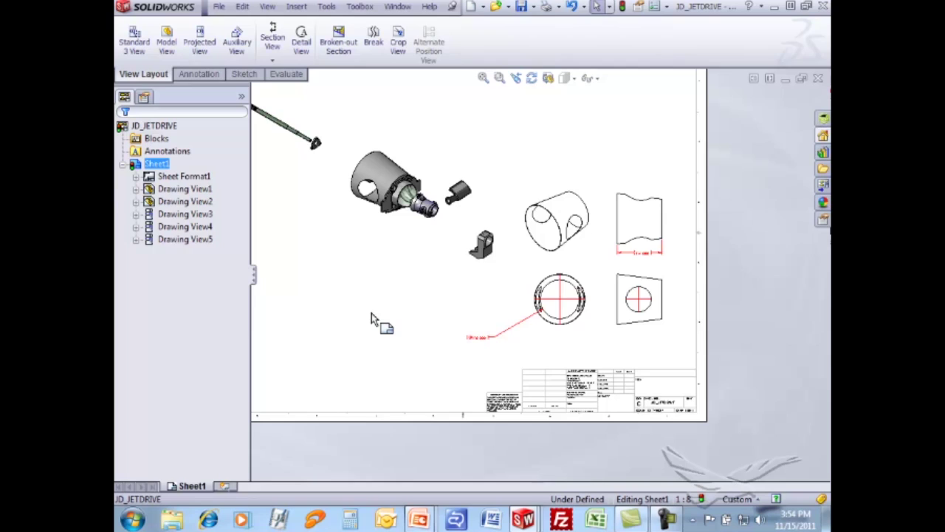
pyautogui.hotkey('alt', 'Tab')
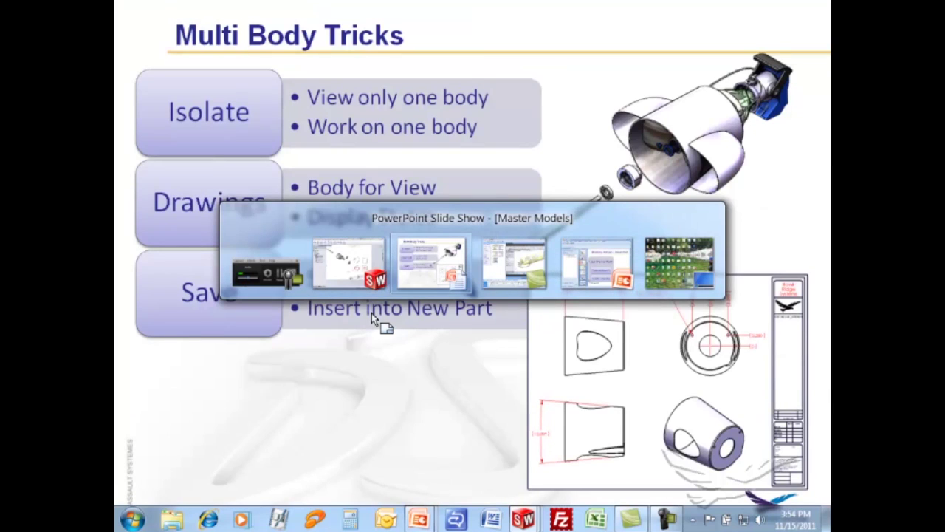
pyautogui.hotkey('alt', 'Tab')
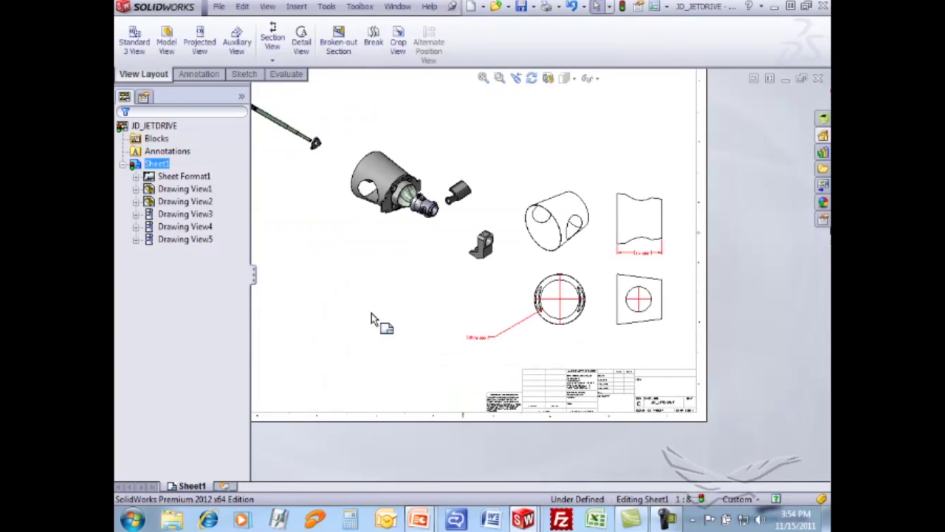
pyautogui.hotkey('ctrl', 'Tab')
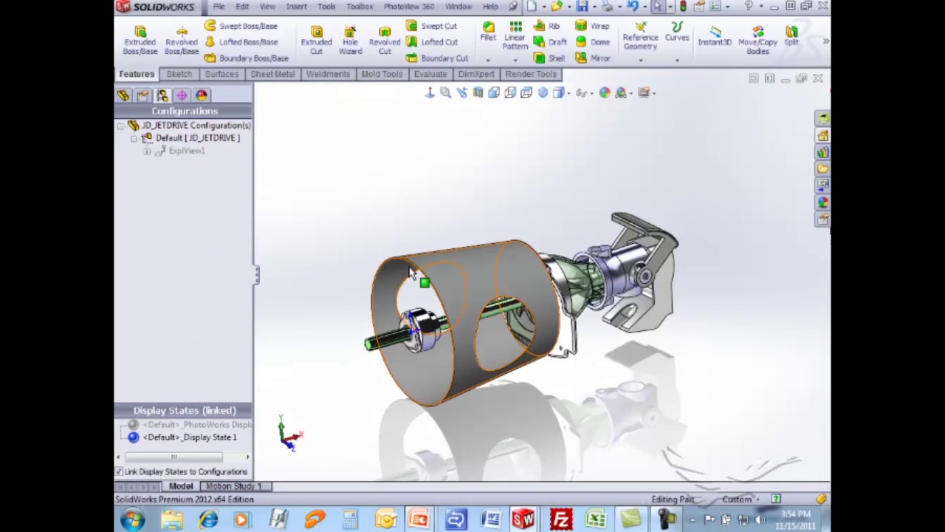
pyautogui.click(124, 96)
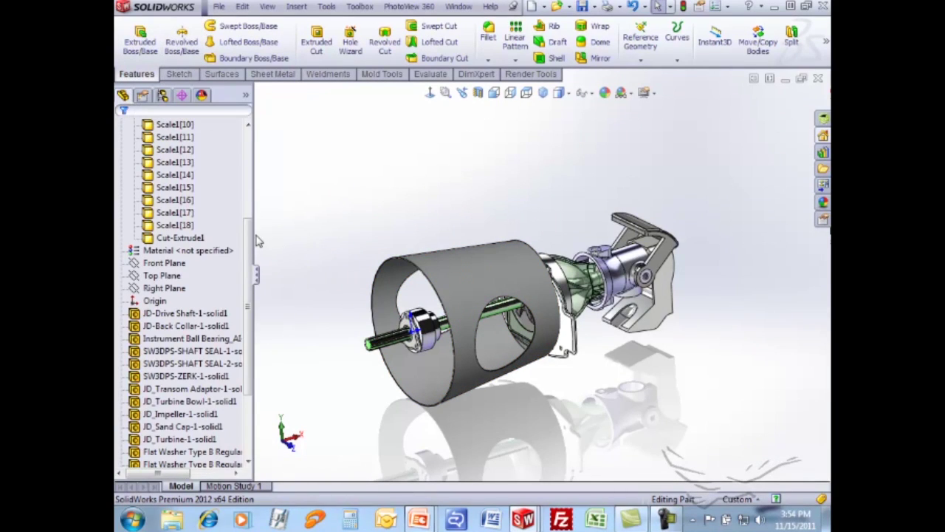
pyautogui.moveTo(249, 244); pyautogui.dragTo(256, 143)
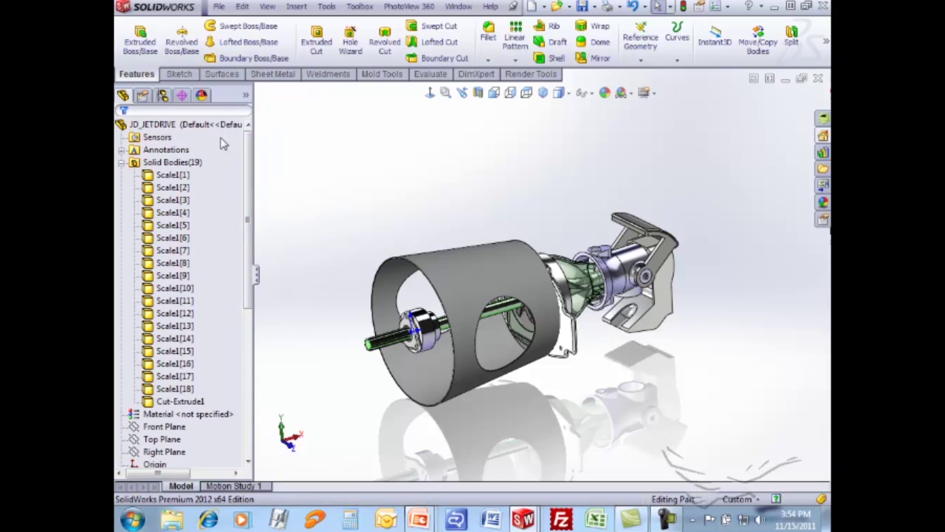
pyautogui.click(123, 163)
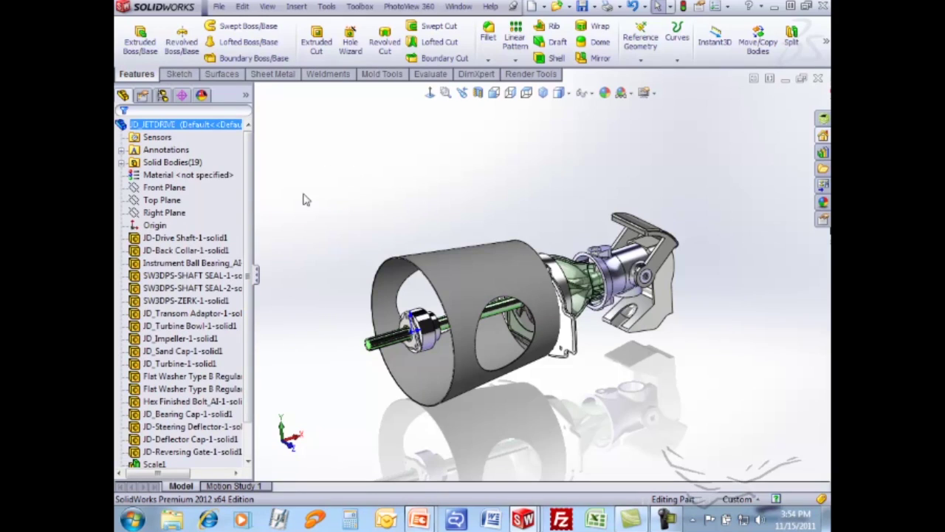
pyautogui.click(348, 75)
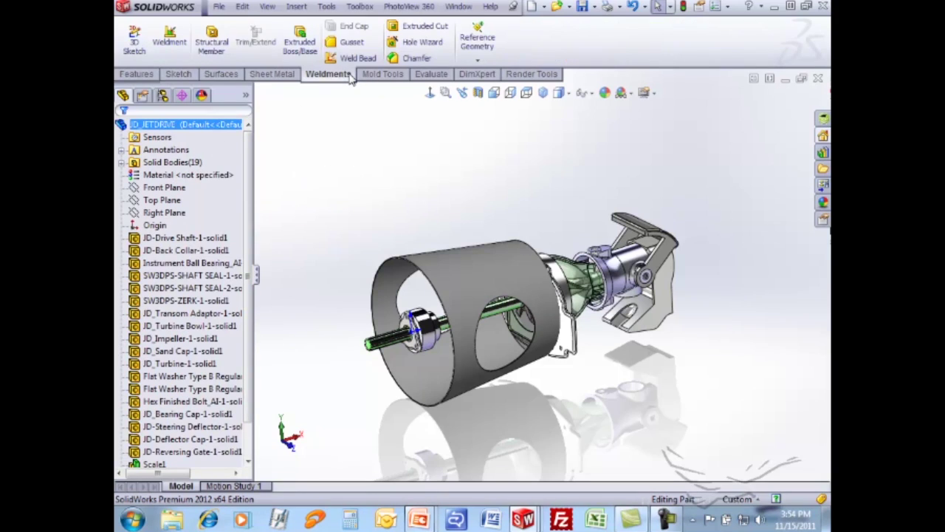
# - Convert the jet drive into a weldment and update its cut list into 17 items
pyautogui.click(169, 35)
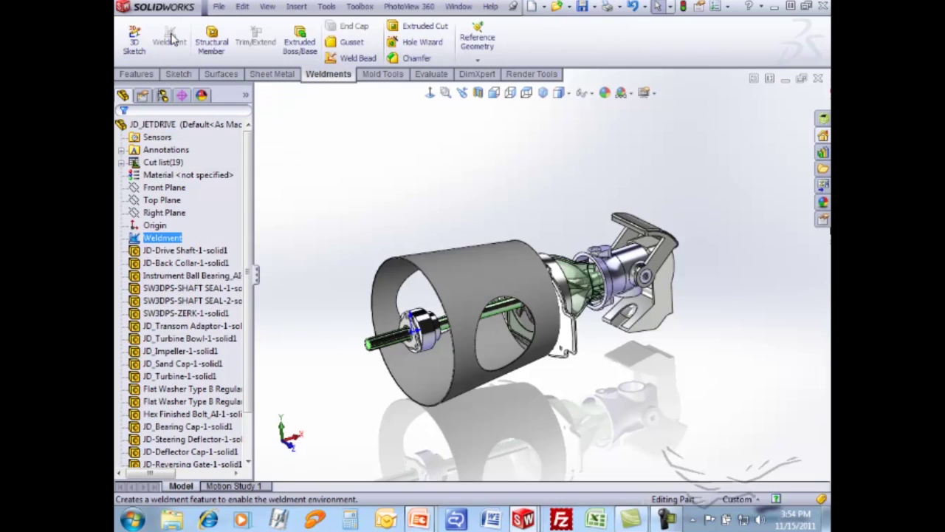
pyautogui.rightClick(164, 162)
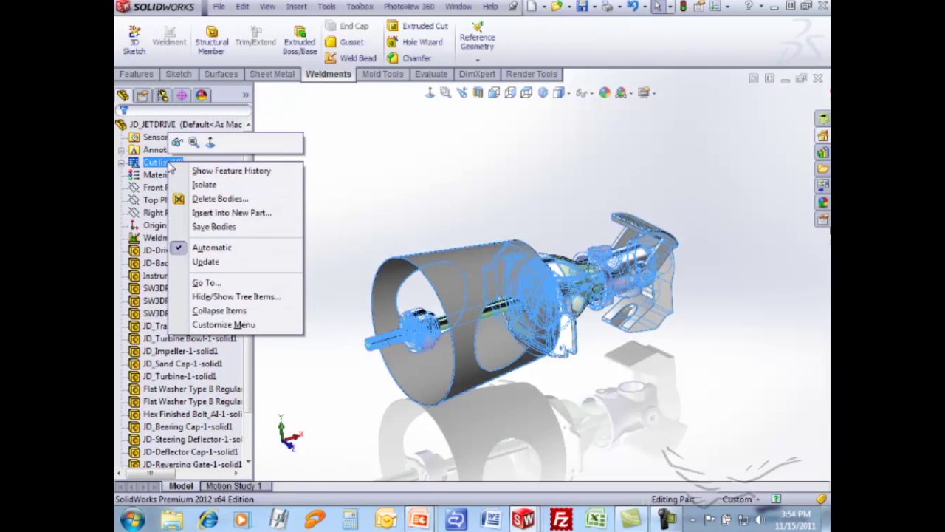
pyautogui.click(207, 263)
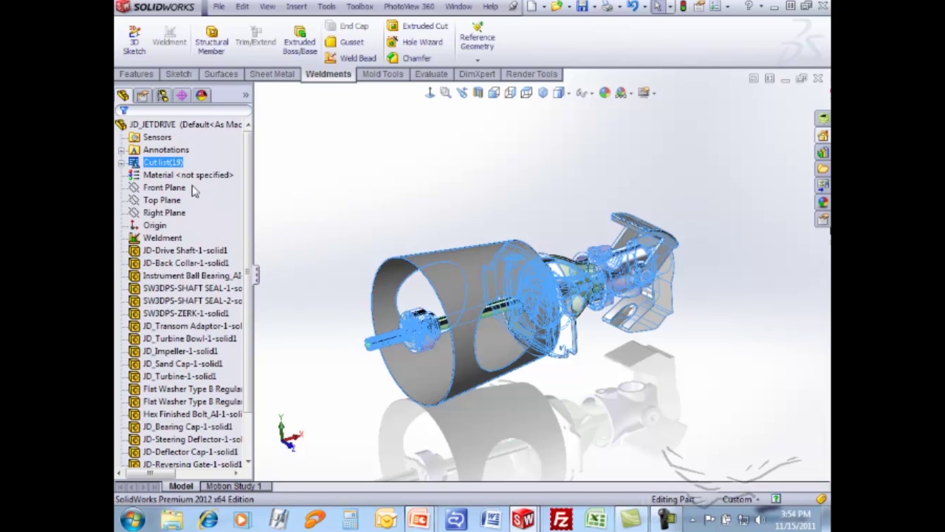
pyautogui.click(122, 163)
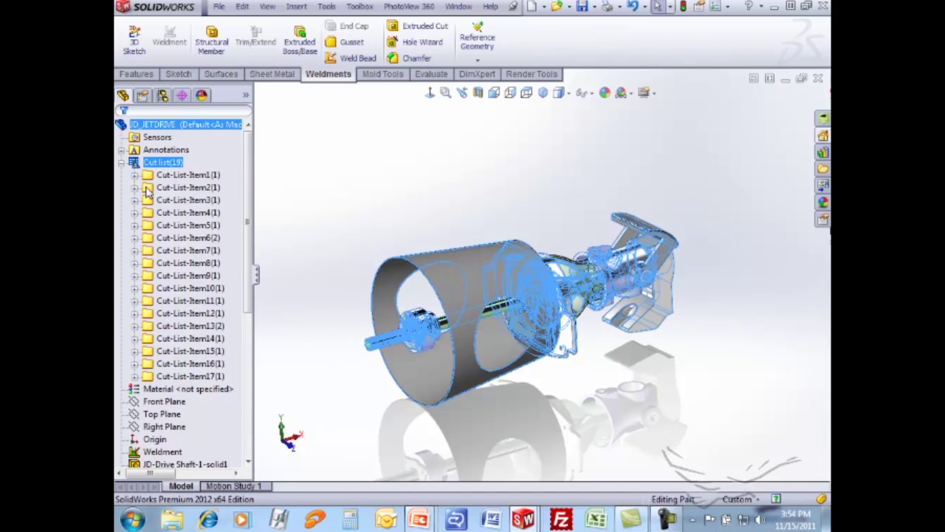
# - Inspect Cut-List-Item13's body, then expand Cut-List-Item6 to show its two Scale1 bodies
pyautogui.click(134, 326)
pyautogui.click(186, 350)
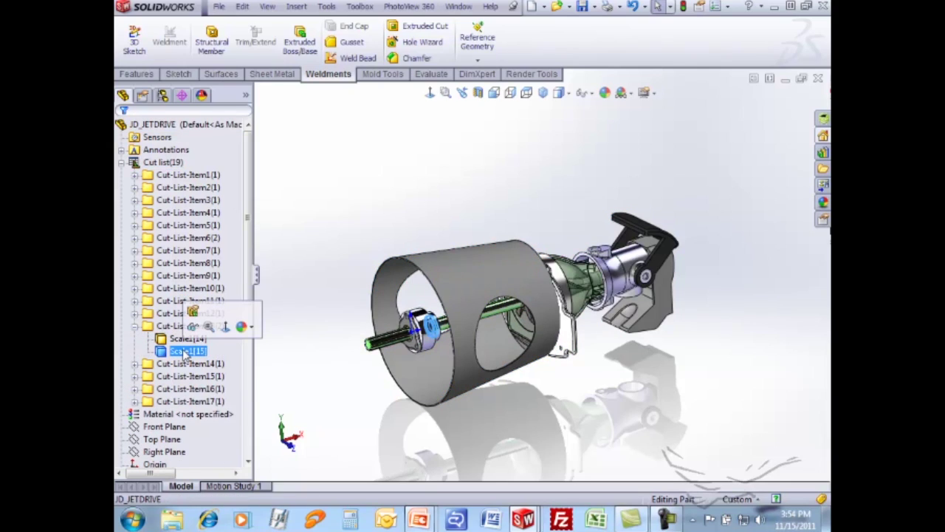
pyautogui.click(135, 327)
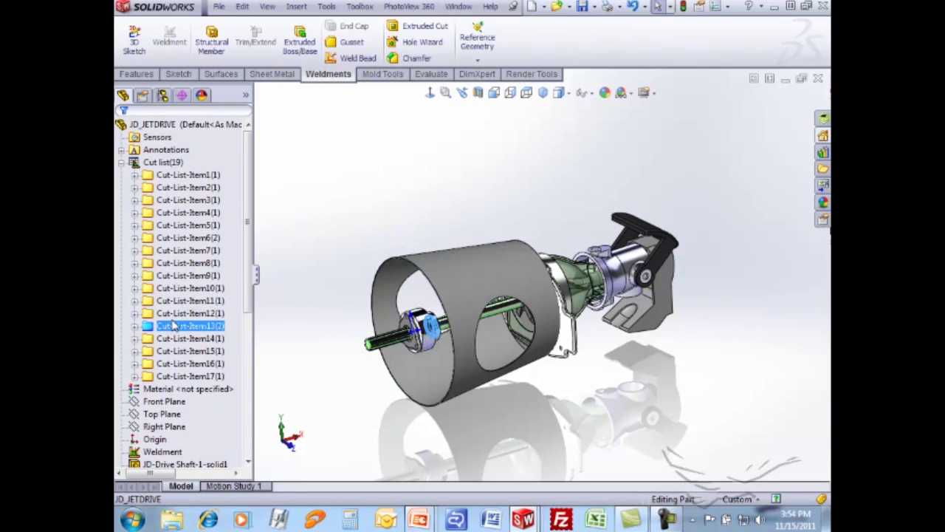
pyautogui.click(194, 237)
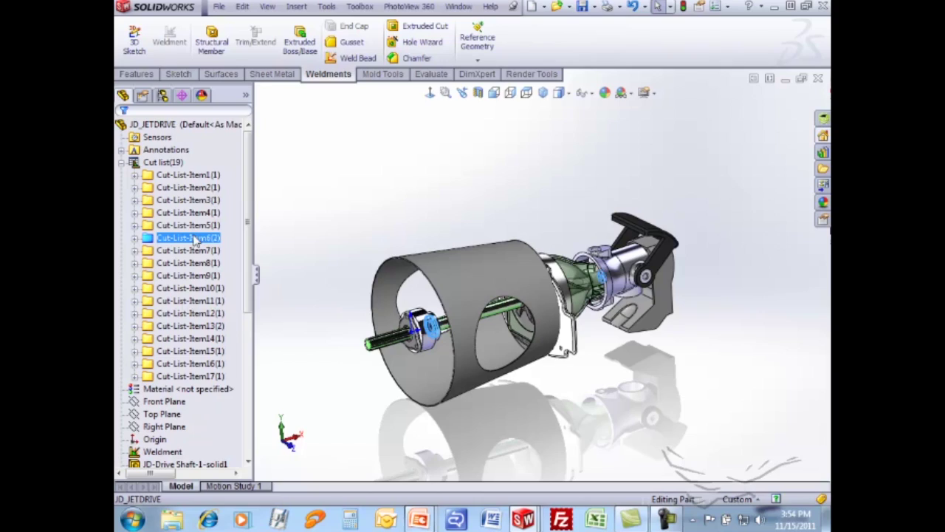
pyautogui.click(135, 238)
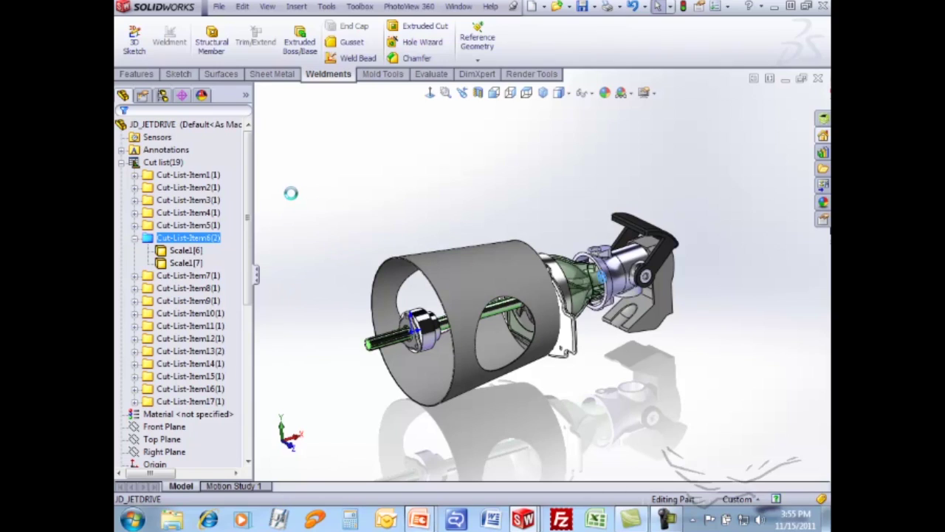
# - Assign ABS PC material to the body in Cut-List-Item1
pyautogui.click(135, 175)
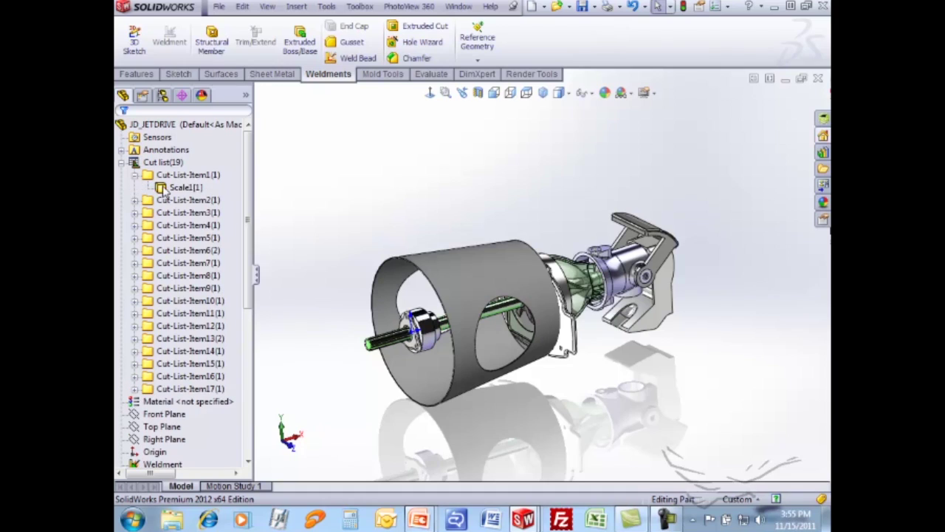
pyautogui.rightClick(176, 188)
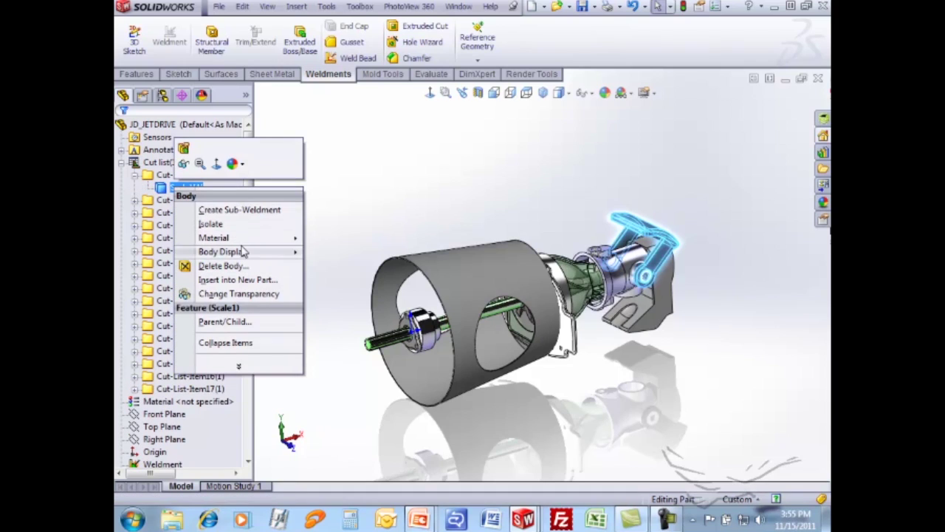
pyautogui.moveTo(262, 240)
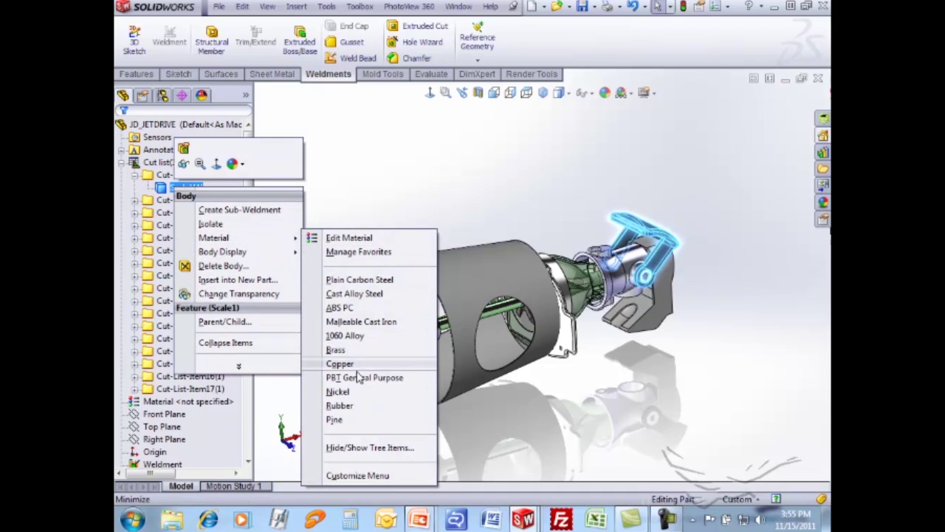
pyautogui.click(350, 307)
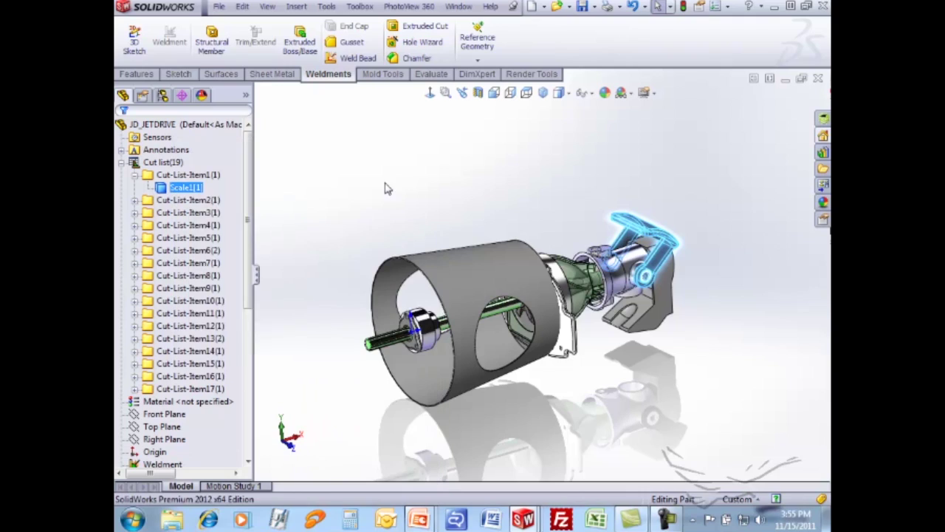
# - Set the part's material to Plain Carbon Steel
pyautogui.rightClick(202, 401)
pyautogui.press('Escape')
pyautogui.rightClick(198, 414)
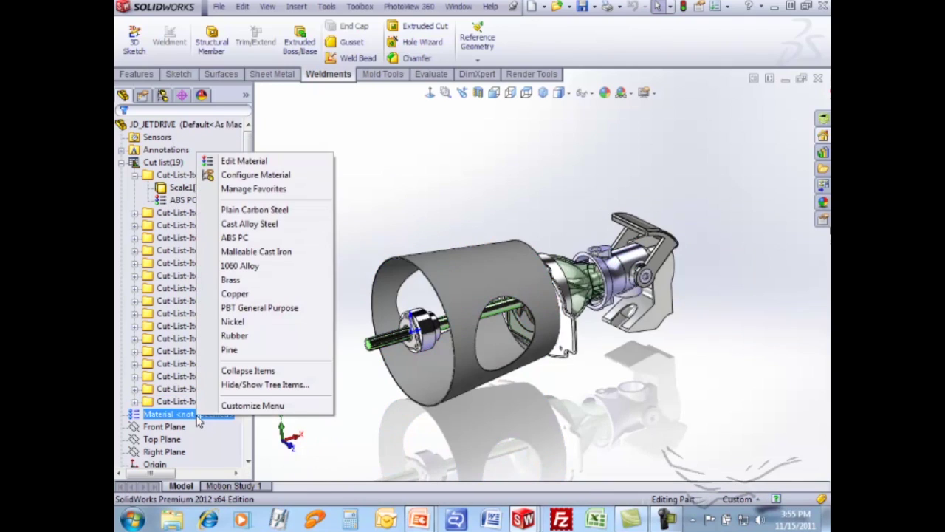
pyautogui.click(254, 210)
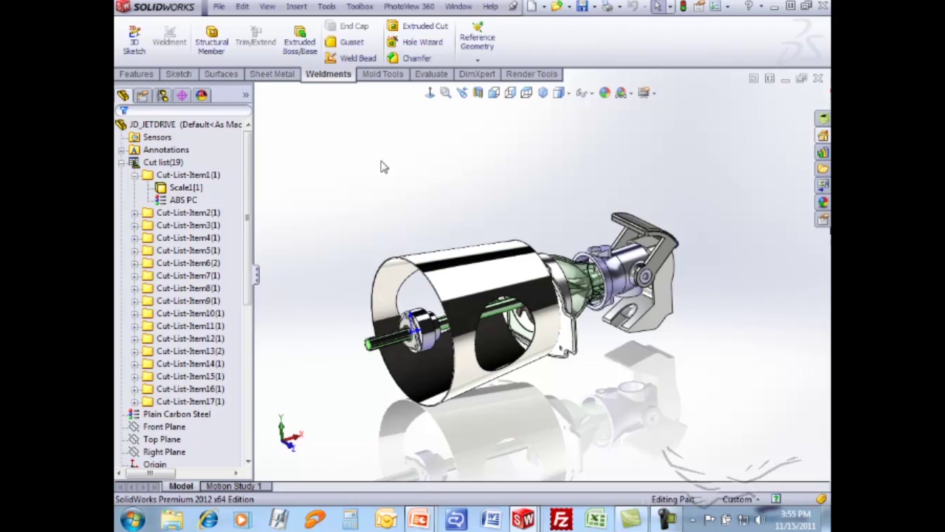
pyautogui.click(134, 175)
# - Review Cut-List-Item1's Cut List Table tab, including its LENGTH column, then close it
pyautogui.rightClick(158, 178)
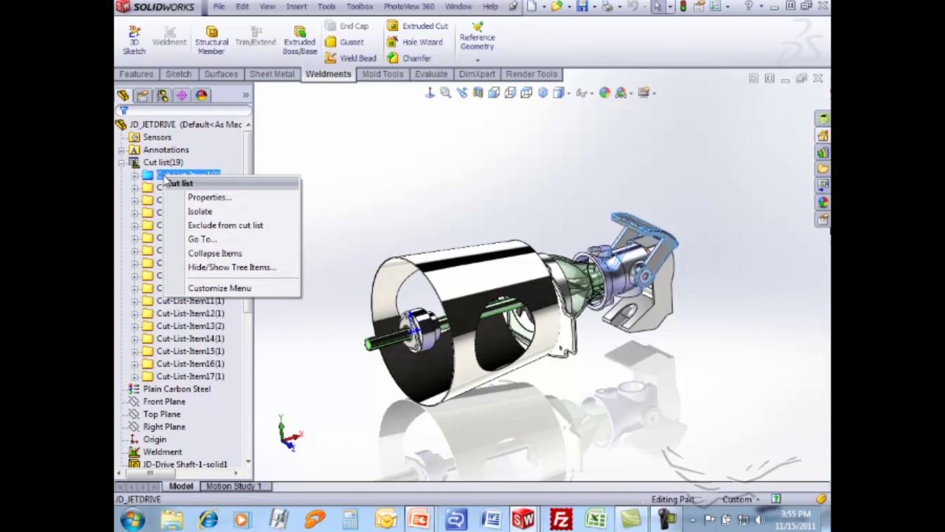
pyautogui.click(203, 196)
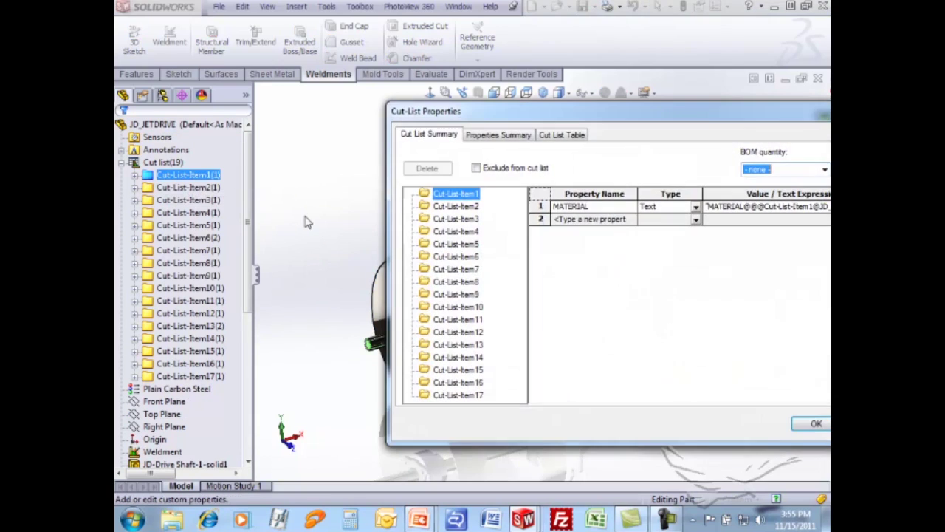
pyautogui.click(587, 135)
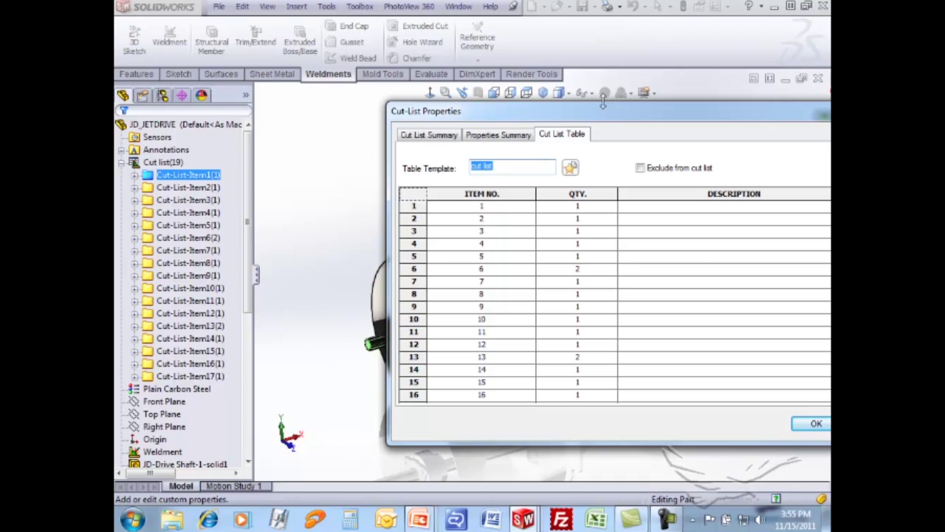
pyautogui.moveTo(581, 121); pyautogui.dragTo(385, 102)
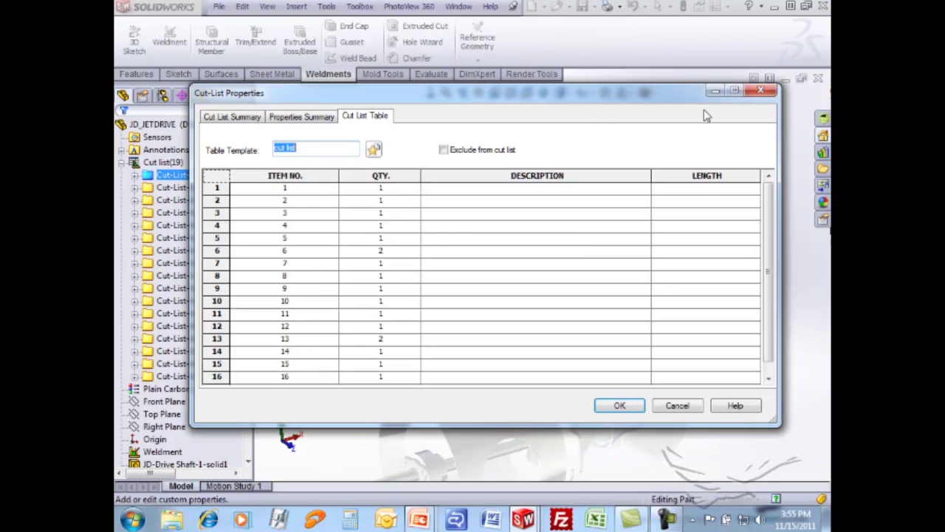
pyautogui.click(760, 90)
# - Add a DESCRIPTION property with value NEW to Cut-List-Item1's cut-list properties
pyautogui.rightClick(189, 178)
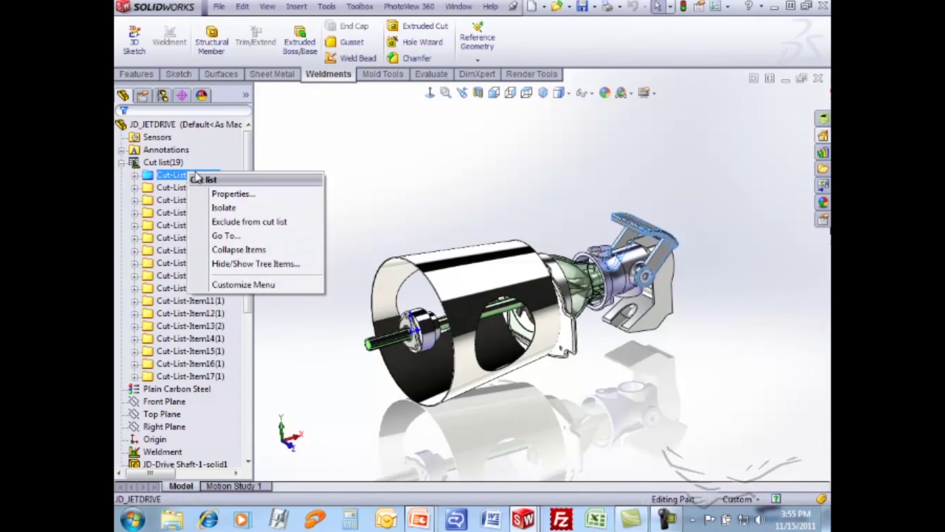
pyautogui.click(244, 192)
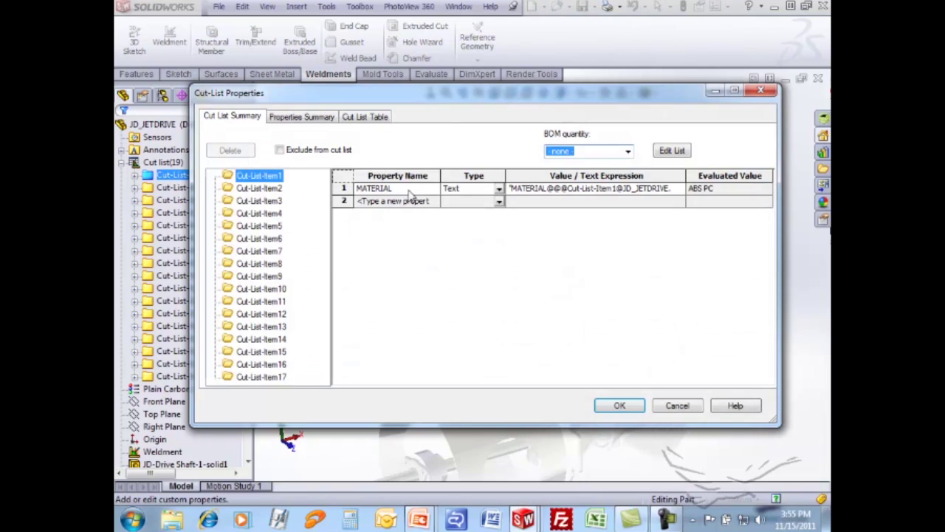
pyautogui.click(435, 206)
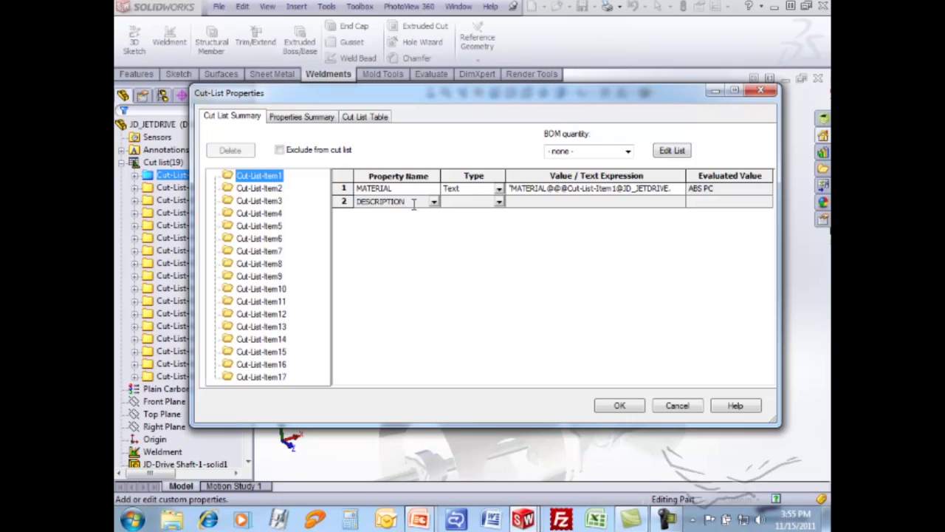
pyautogui.click(531, 202)
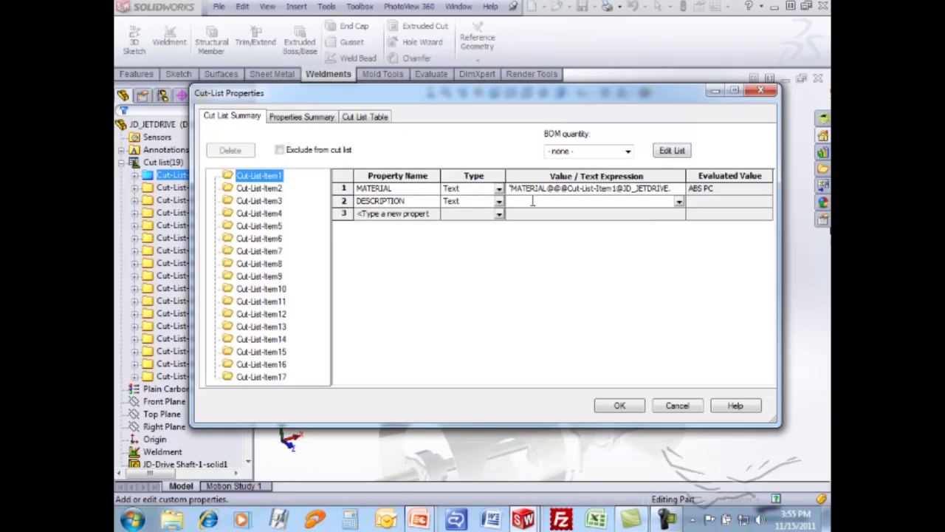
pyautogui.click(617, 407)
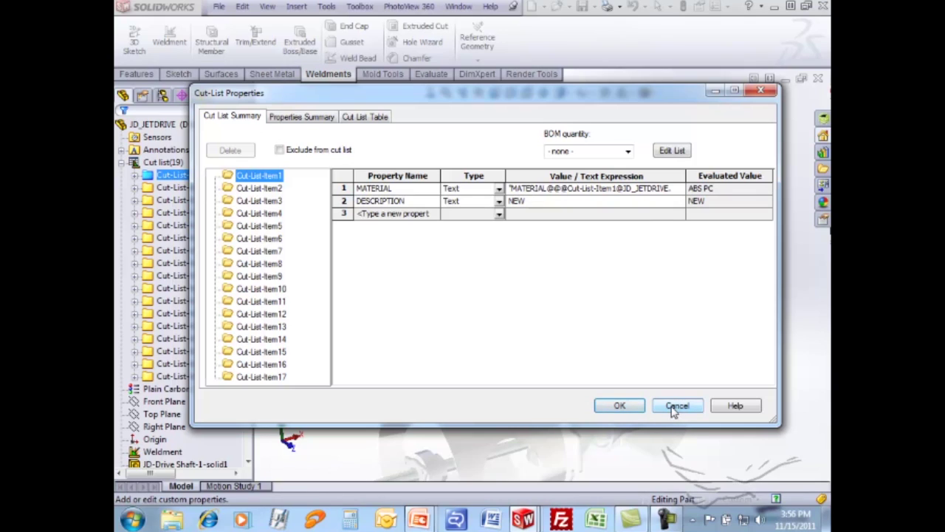
pyautogui.click(642, 409)
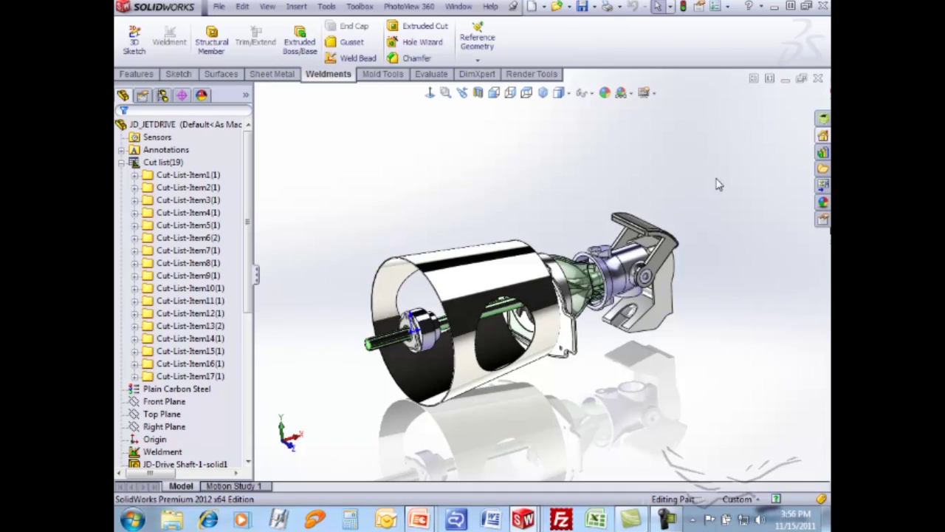
# - Switch to the JD_JETDRIVE drawing and check the exploded view's context options
pyautogui.hotkey('ctrl', 'Tab')
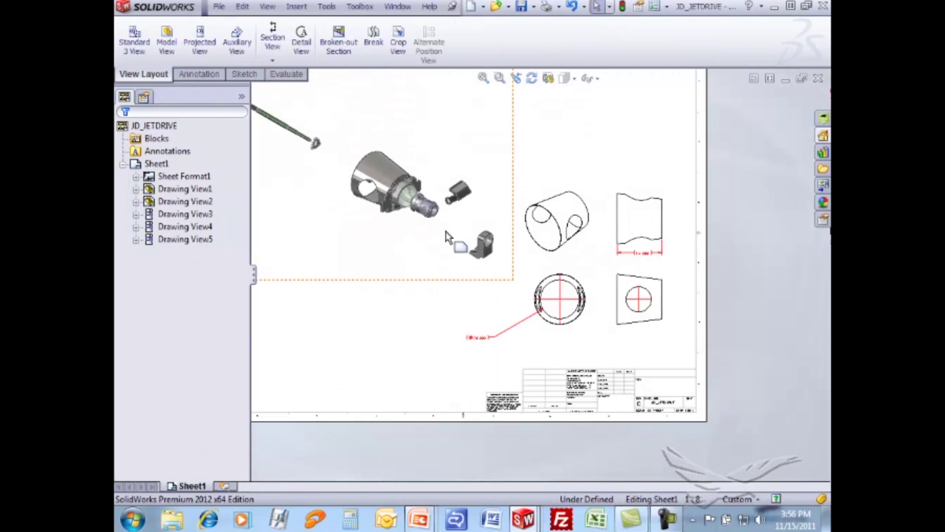
pyautogui.scroll(5, 379, 369)
pyautogui.scroll(-6, 392, 287)
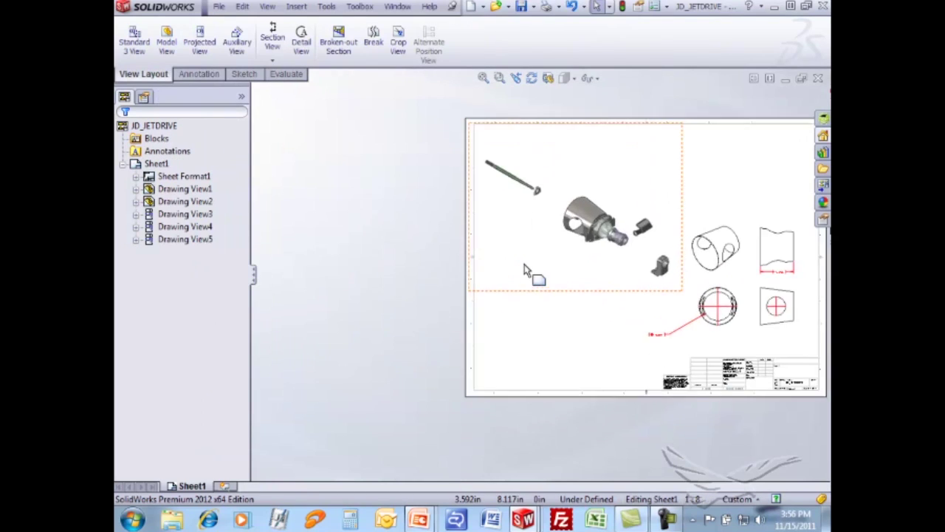
pyautogui.click(555, 262)
pyautogui.rightClick(540, 249)
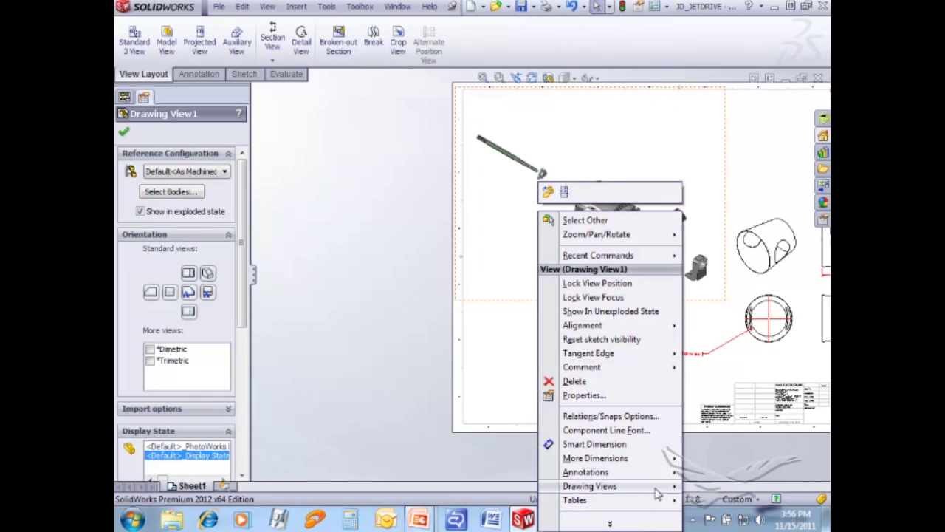
pyautogui.click(449, 451)
# - Glance at the other document, reselect the exploded view and open the Insert menu
pyautogui.hotkey('ctrl', 'Tab')
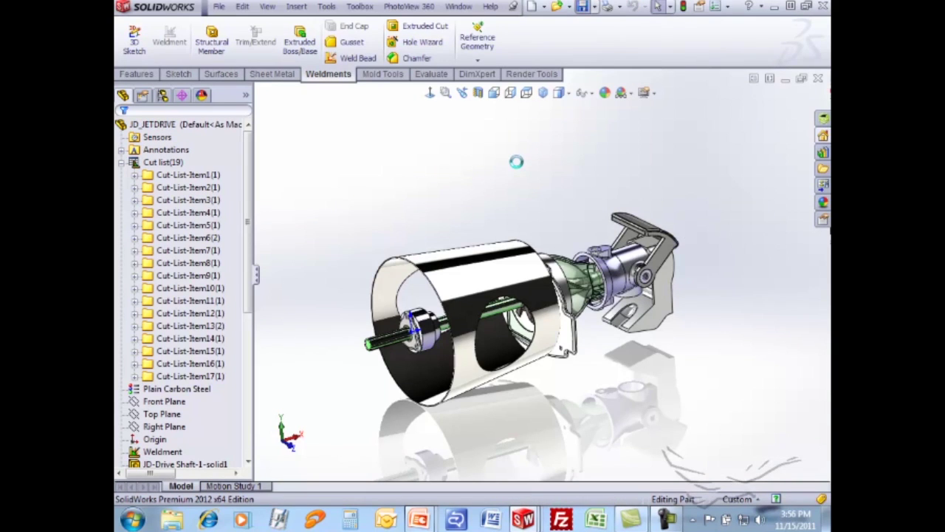
pyautogui.hotkey('ctrl', 'Tab')
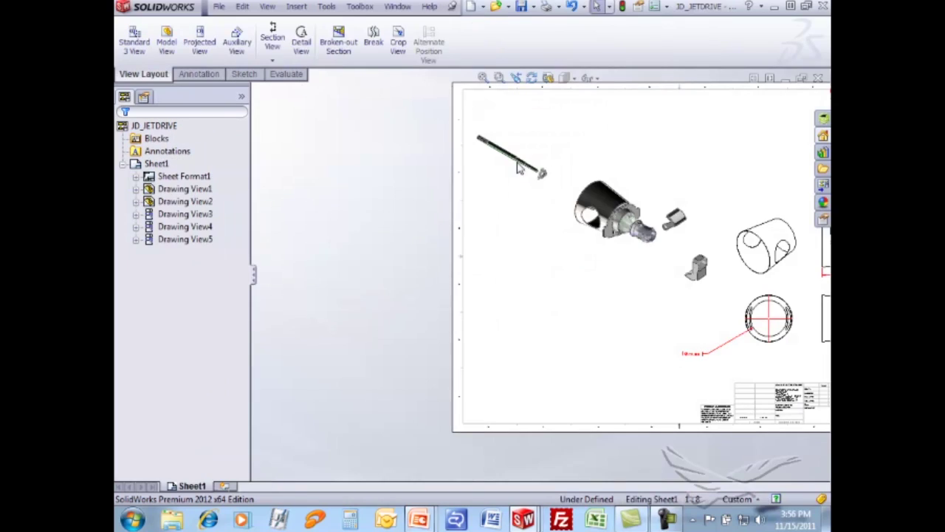
pyautogui.click(546, 271)
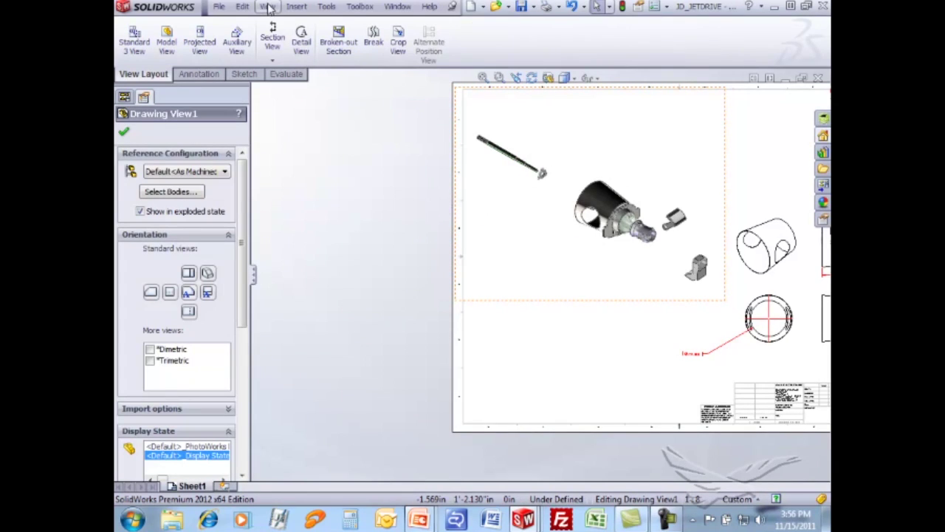
pyautogui.click(296, 7)
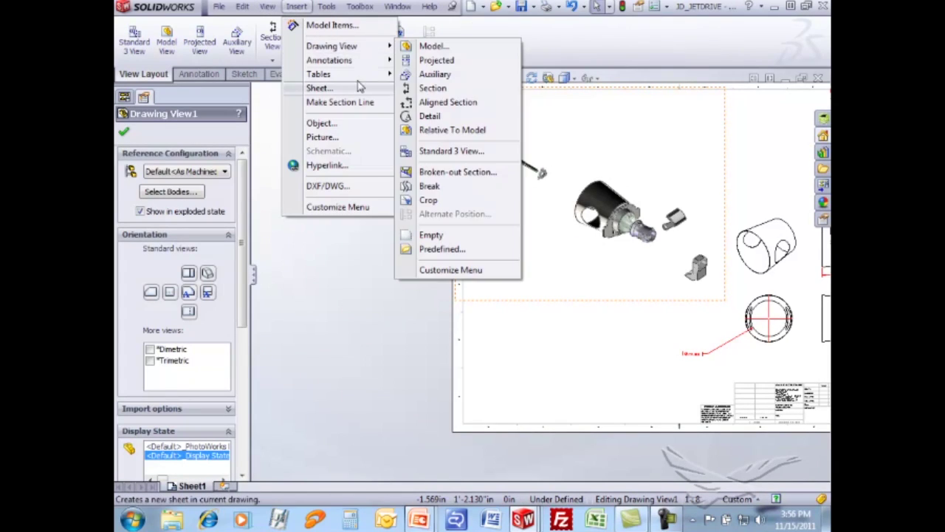
# - Insert a Weldment Cut List table with default settings directly below the exploded view
pyautogui.moveTo(347, 74)
pyautogui.click(454, 161)
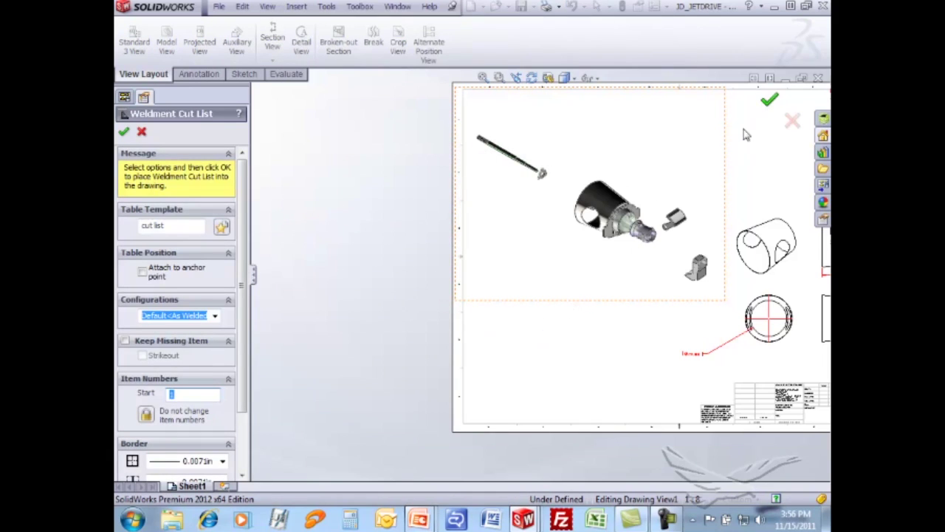
pyautogui.click(123, 132)
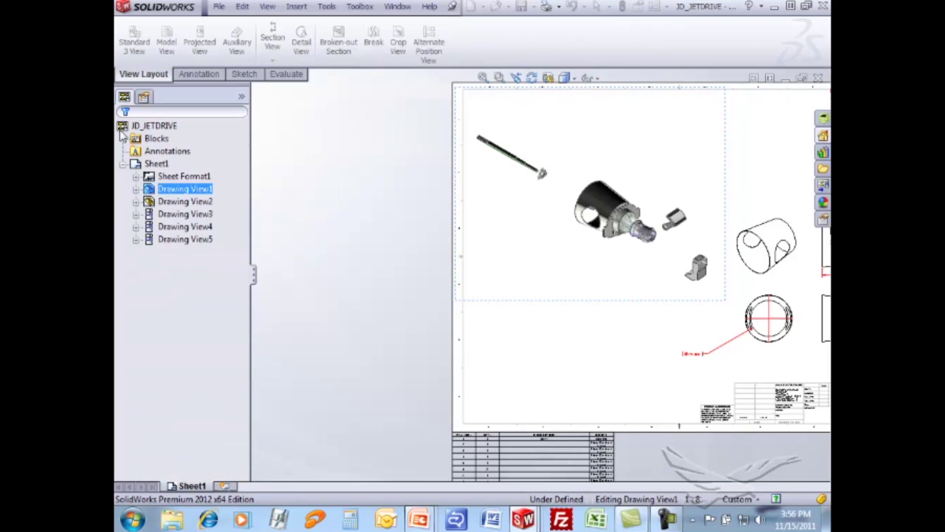
pyautogui.click(555, 324)
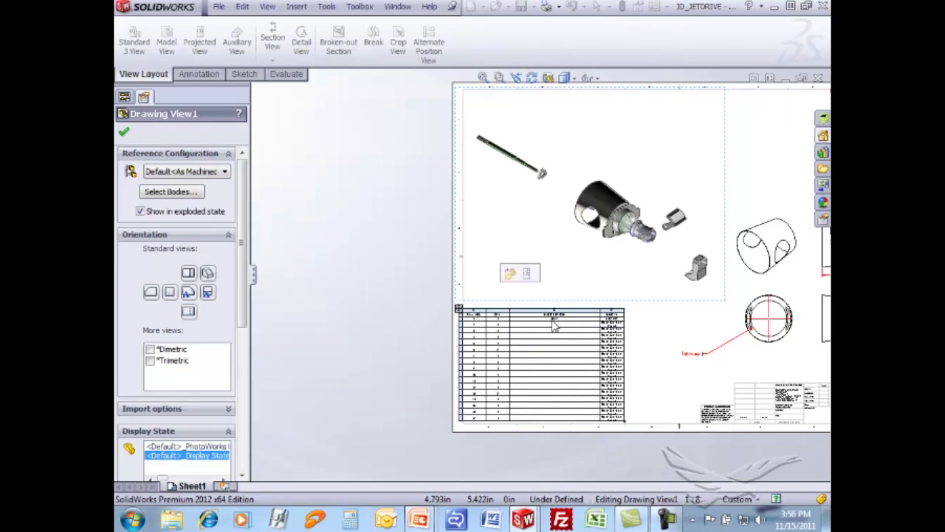
pyautogui.scroll(-8, 558, 319)
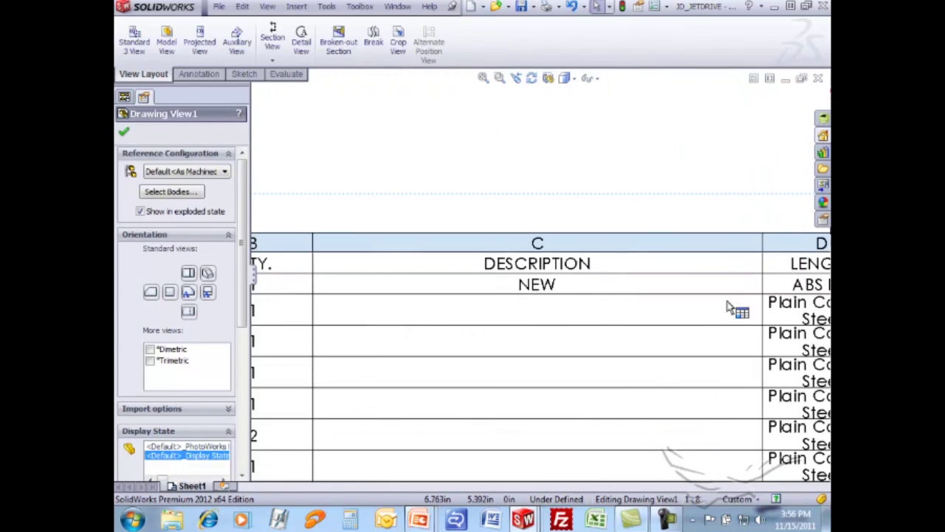
pyautogui.scroll(4, 727, 307)
pyautogui.scroll(-2, 690, 308)
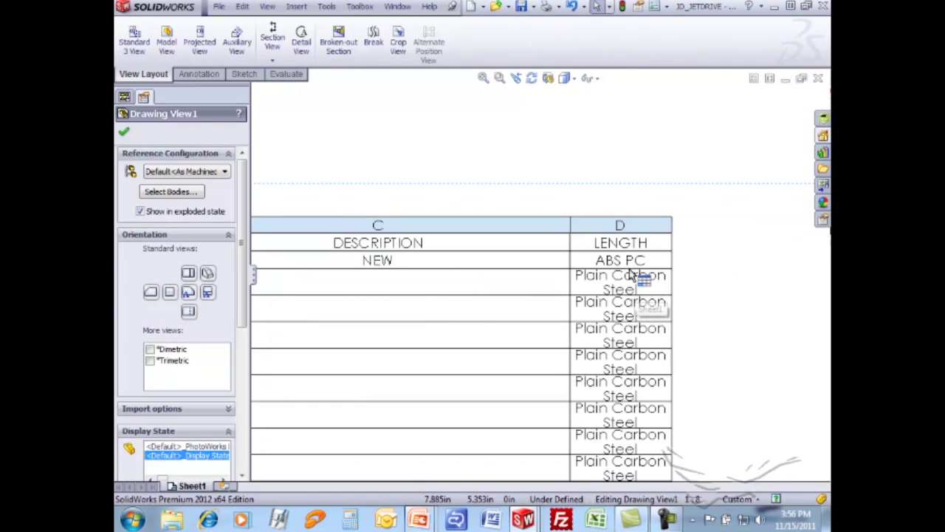
# - Inspect the table's LENGTH column properties, then deselect everything
pyautogui.click(640, 222)
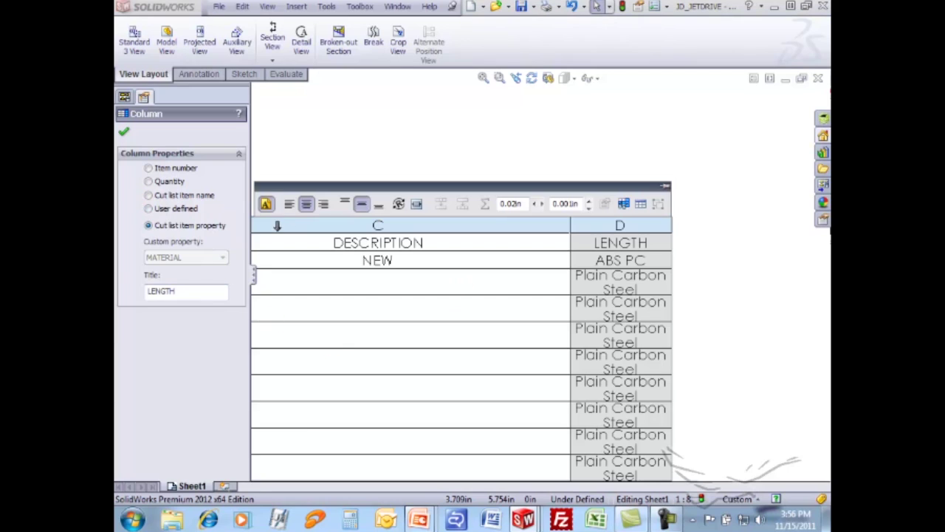
pyautogui.click(481, 158)
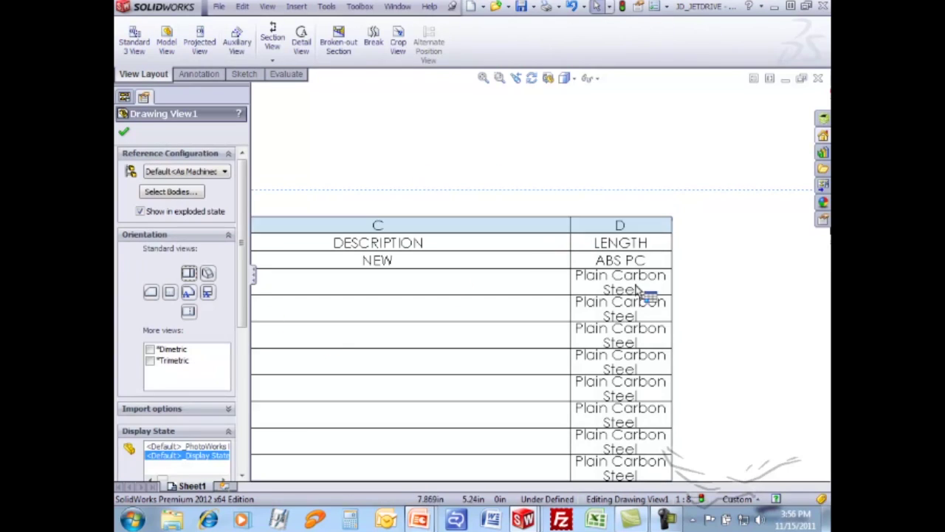
pyautogui.click(723, 288)
pyautogui.scroll(5, 647, 274)
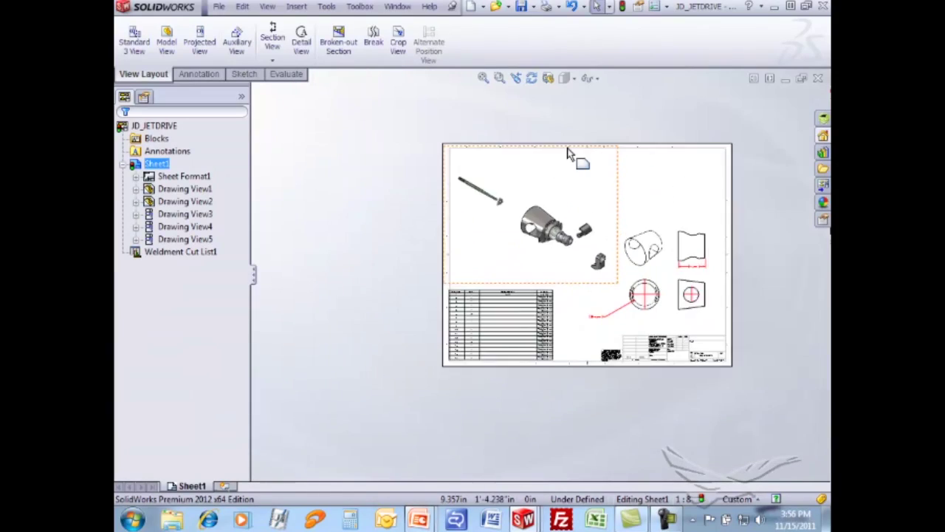
pyautogui.scroll(-5, 569, 154)
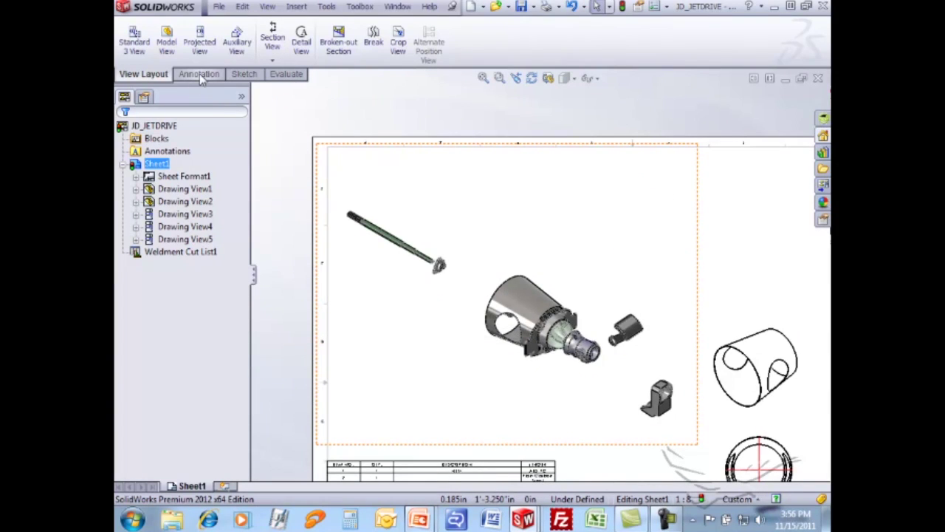
# - Run AutoBalloon and arrange the bottom balloons along a diagonal magnetic line
pyautogui.click(199, 75)
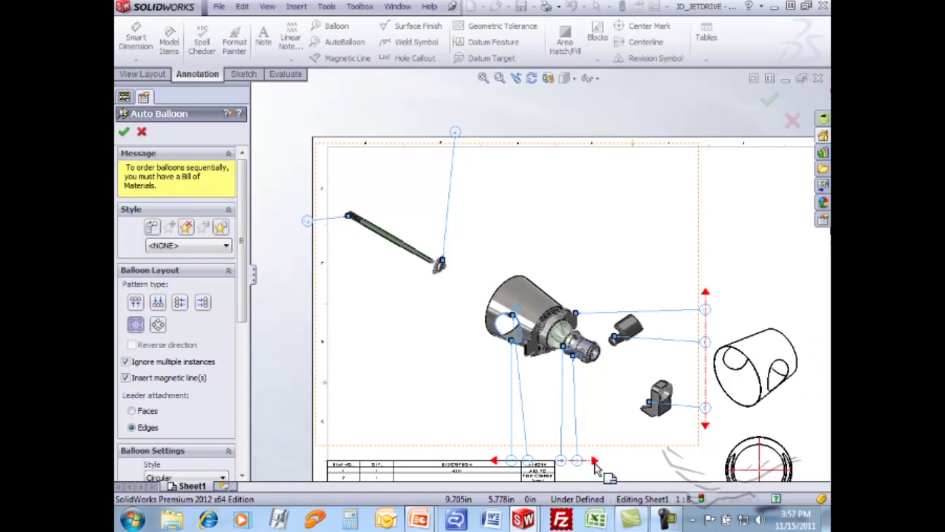
pyautogui.click(124, 132)
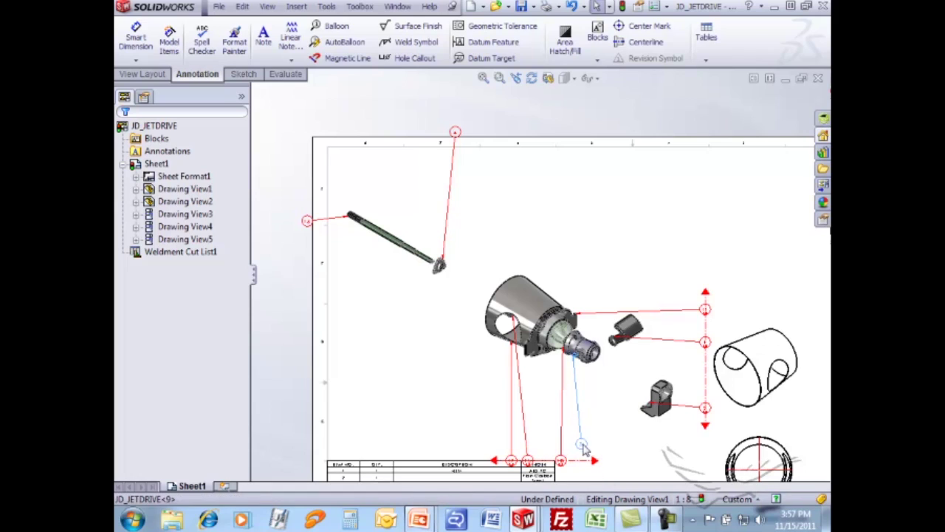
pyautogui.click(583, 448)
pyautogui.moveTo(583, 448); pyautogui.dragTo(614, 404)
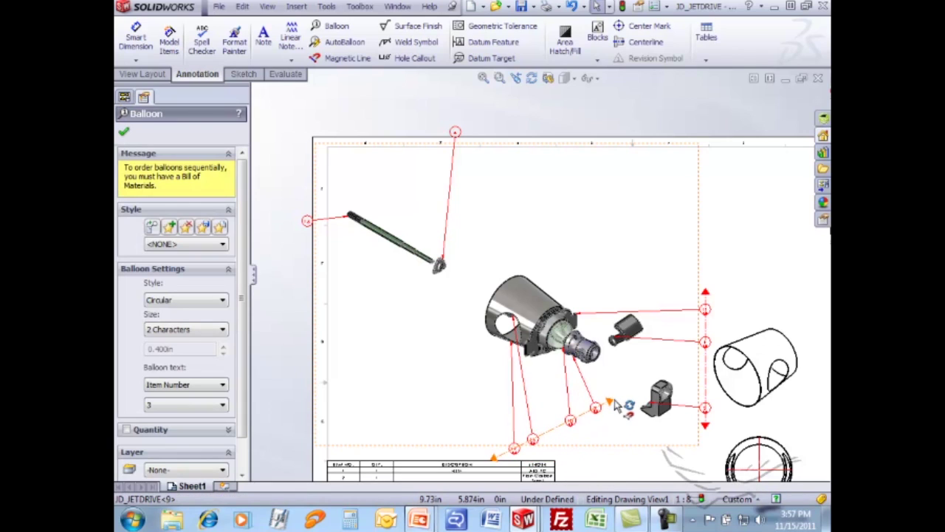
pyautogui.click(506, 453)
pyautogui.moveTo(507, 453); pyautogui.dragTo(371, 360)
pyautogui.moveTo(612, 405); pyautogui.dragTo(584, 437)
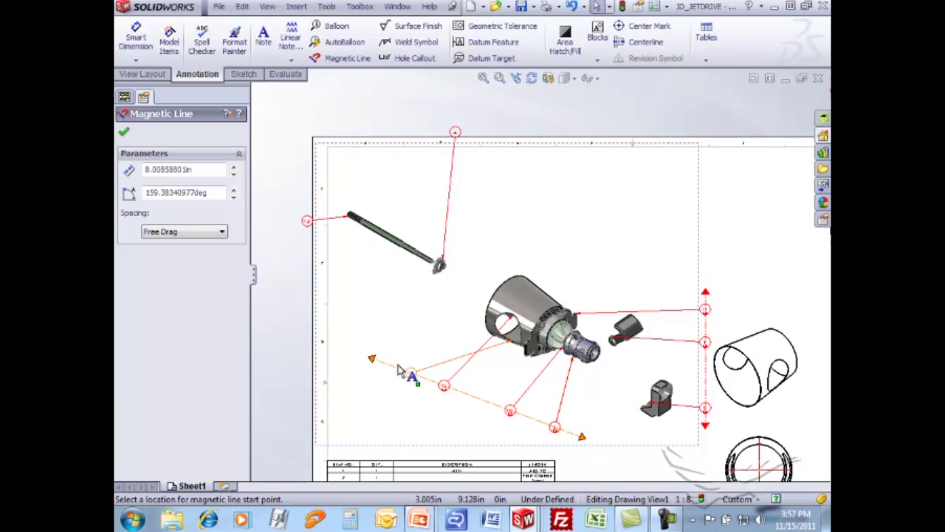
pyautogui.moveTo(398, 371); pyautogui.dragTo(476, 398)
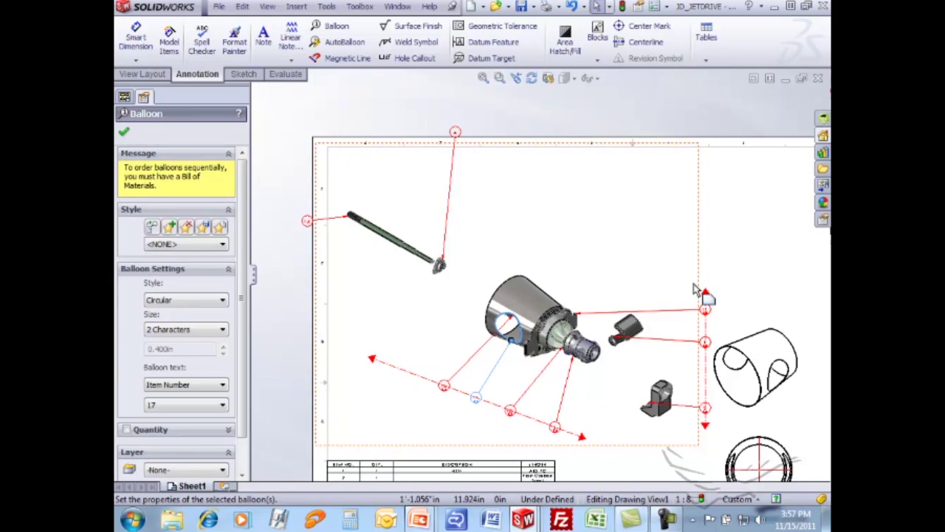
# - Tilt and shorten the right-hand balloon line, then fit the sheet to the window
pyautogui.moveTo(695, 290); pyautogui.dragTo(561, 191)
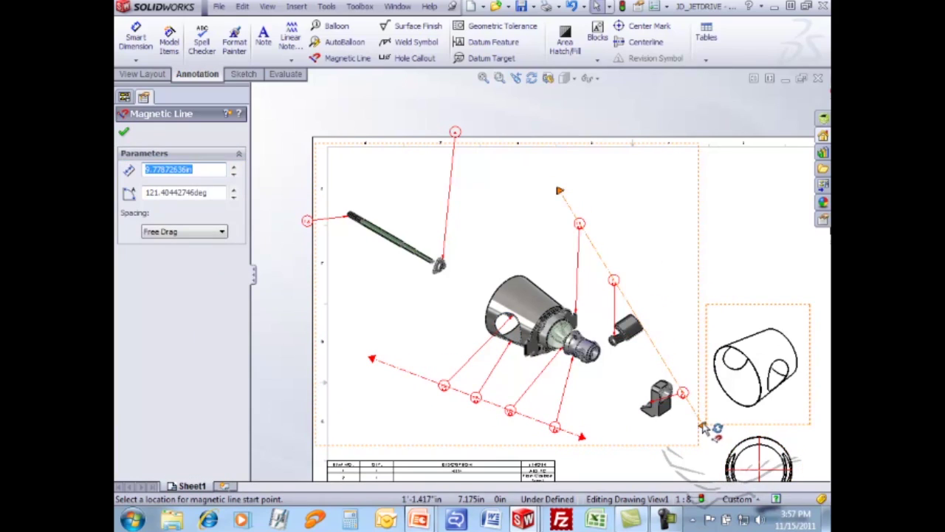
pyautogui.moveTo(703, 427)
pyautogui.mouseDown()
pyautogui.moveTo(688, 332)
pyautogui.moveTo(696, 307)
pyautogui.mouseUp()
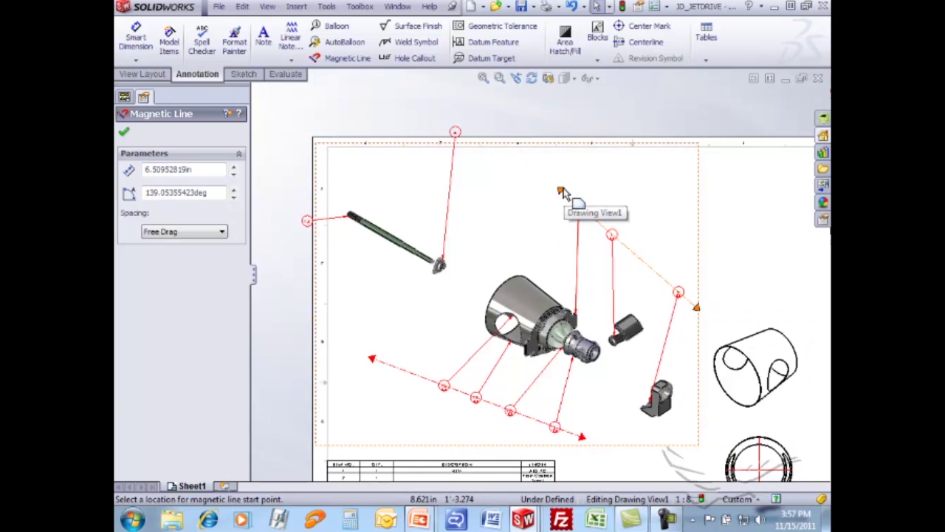
pyautogui.press('Escape')
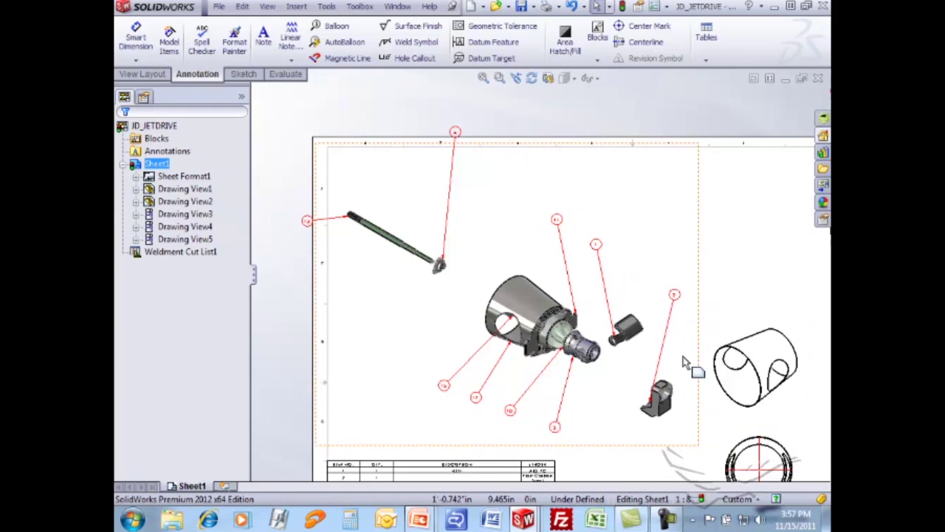
pyautogui.press('f')
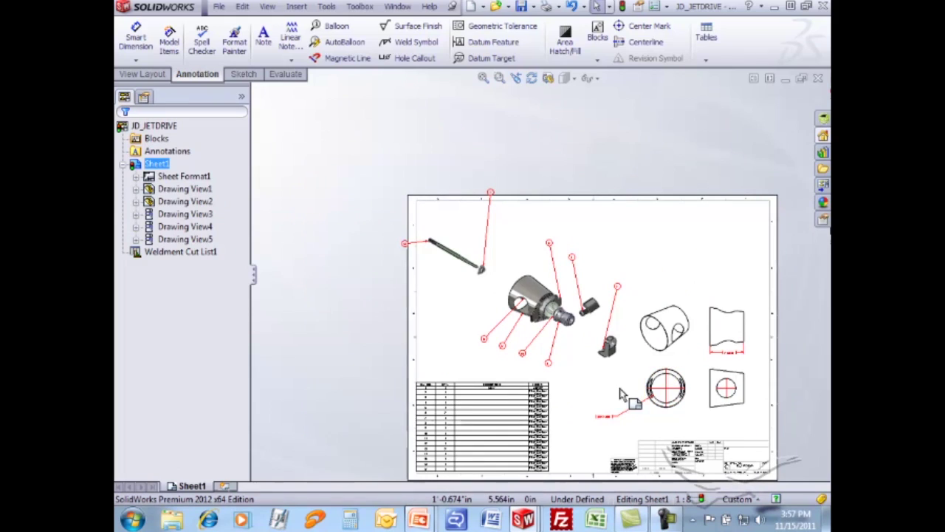
# - Move the shaft's balloon beside the shaft and fit the whole sheet in view
pyautogui.click(498, 215)
pyautogui.moveTo(406, 244); pyautogui.dragTo(432, 269)
pyautogui.press('Escape')
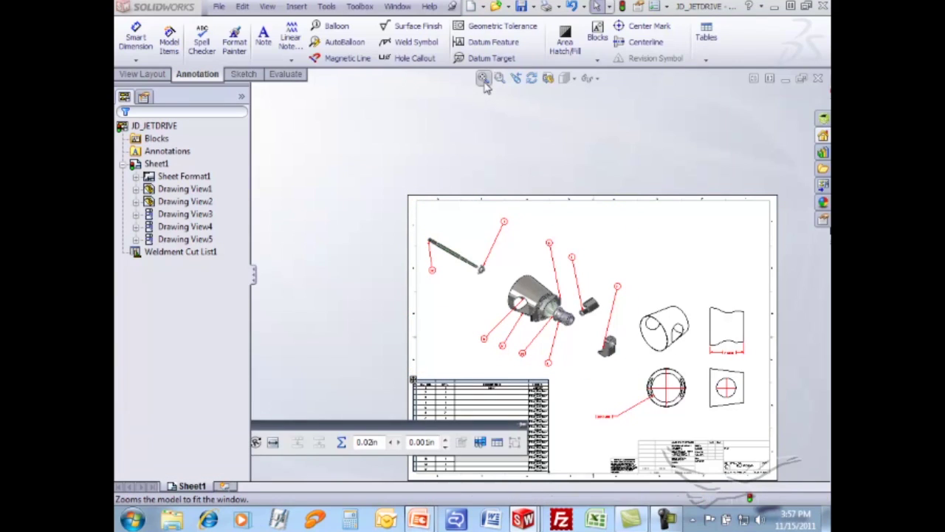
pyautogui.click(483, 83)
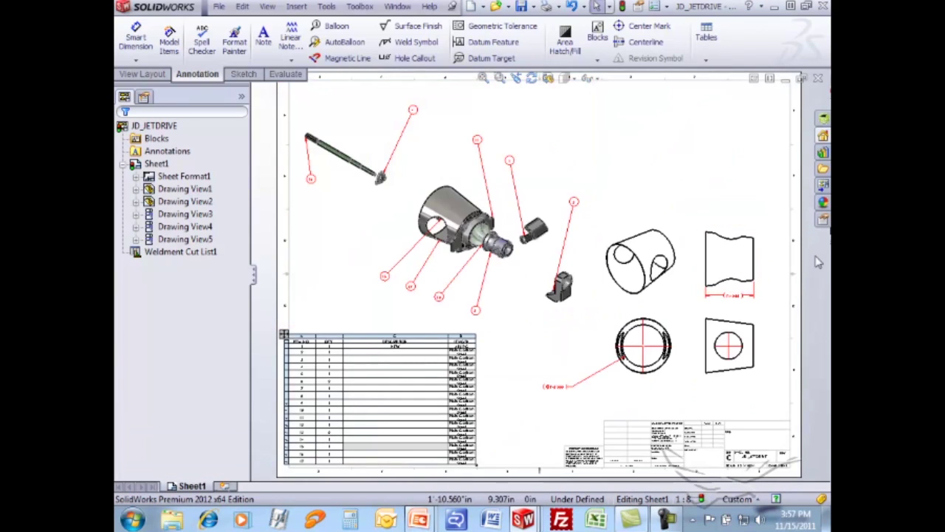